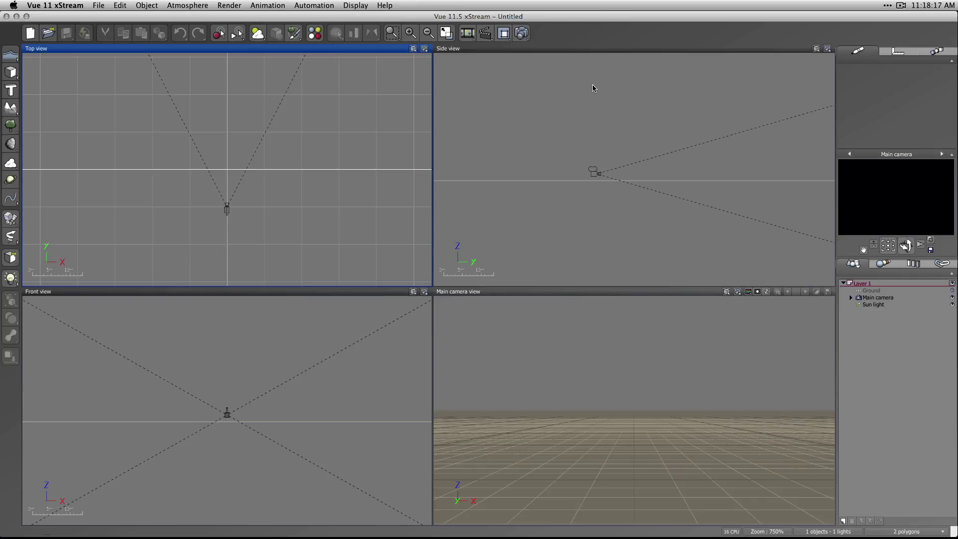
Add a cube and move it in the Top view further from the camera, toward the left side of its field of view
{"action": "left_click", "coordinate": [10, 72]}
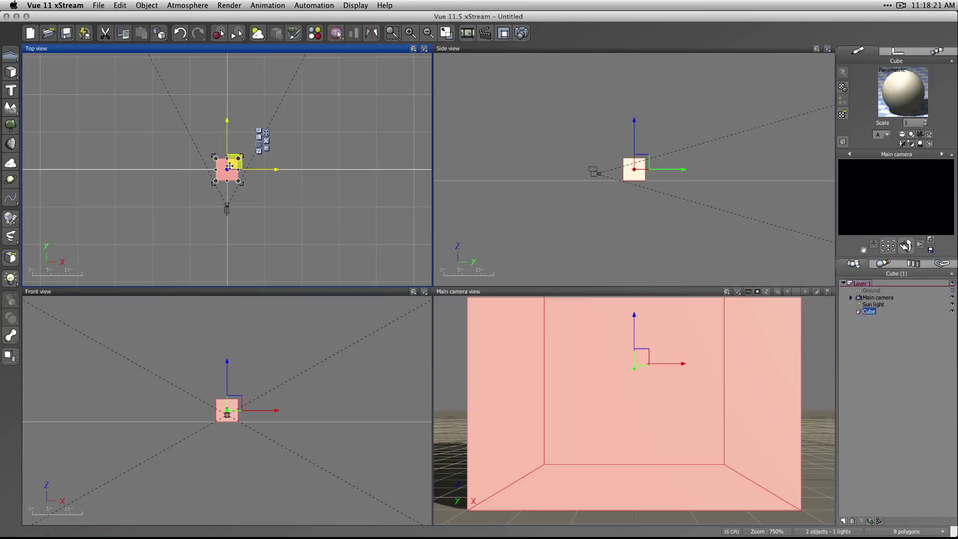
{"action": "left_click_drag", "start_coordinate": [231, 166], "coordinate": [196, 88]}
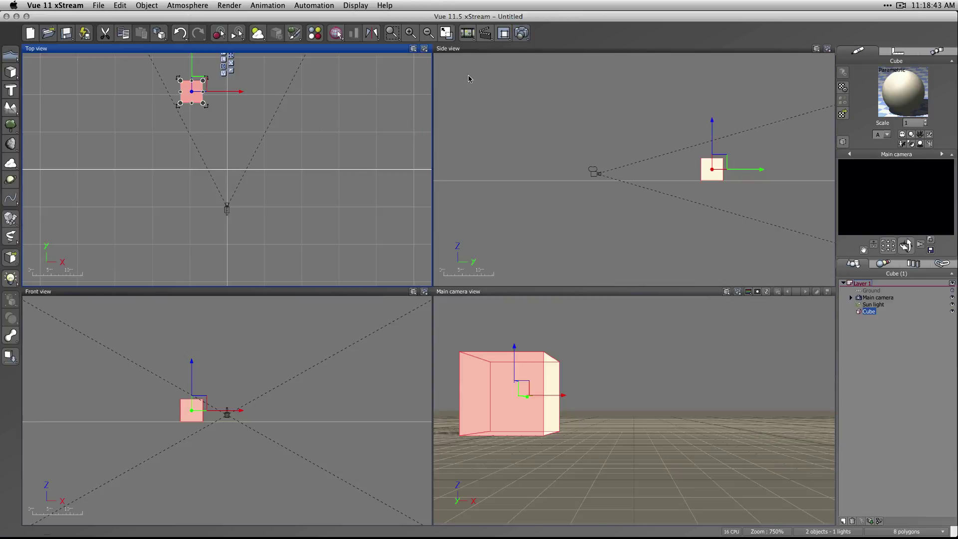
Open the animation timeline, dismiss the Animation Setup Wizard, and collapse the timeline's property and curve areas
{"action": "left_click", "coordinate": [486, 33]}
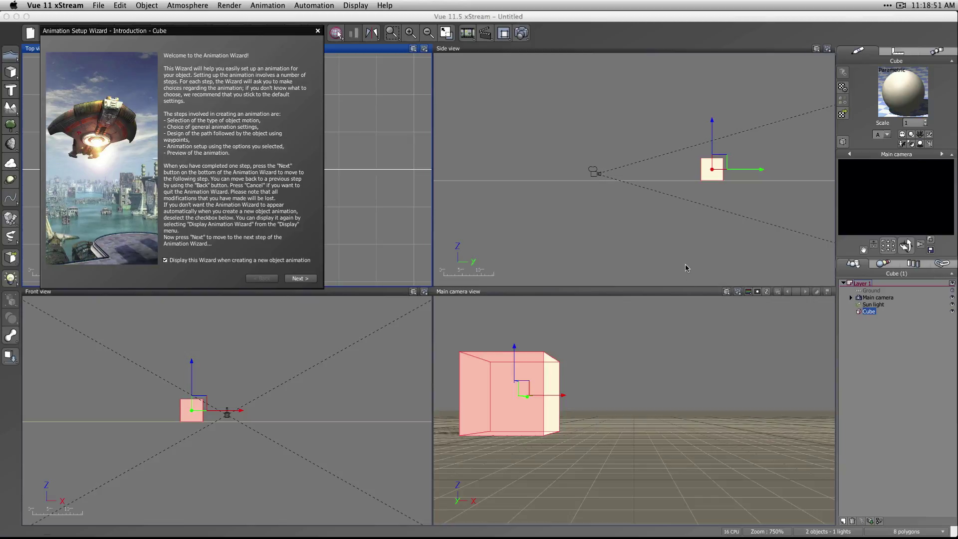
{"action": "left_click", "coordinate": [318, 32]}
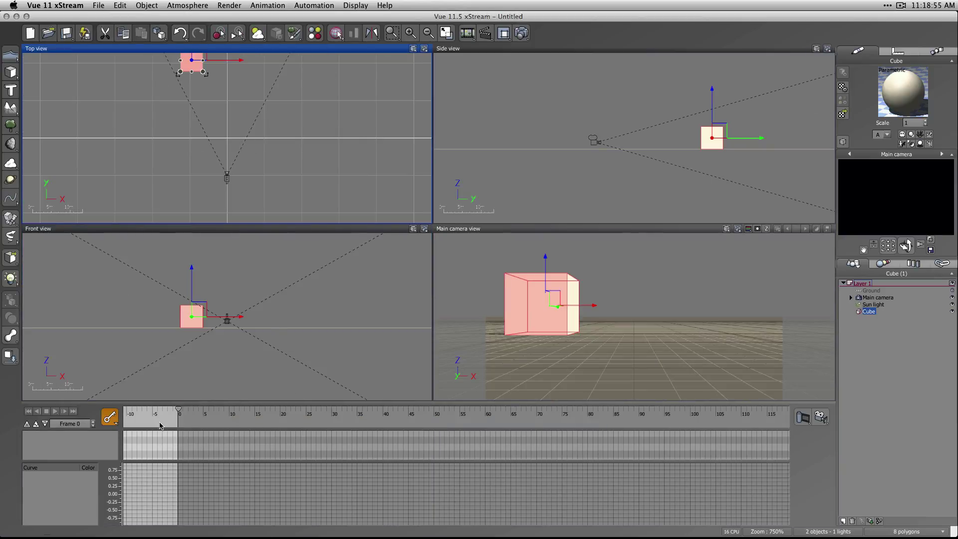
{"action": "left_click", "coordinate": [36, 424]}
{"action": "left_click", "coordinate": [40, 466]}
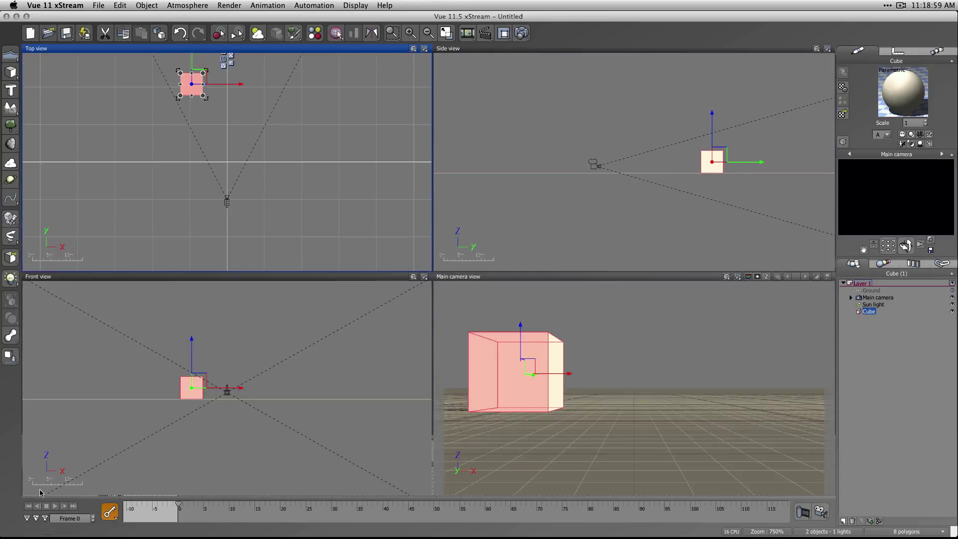
{"action": "left_click", "coordinate": [110, 513]}
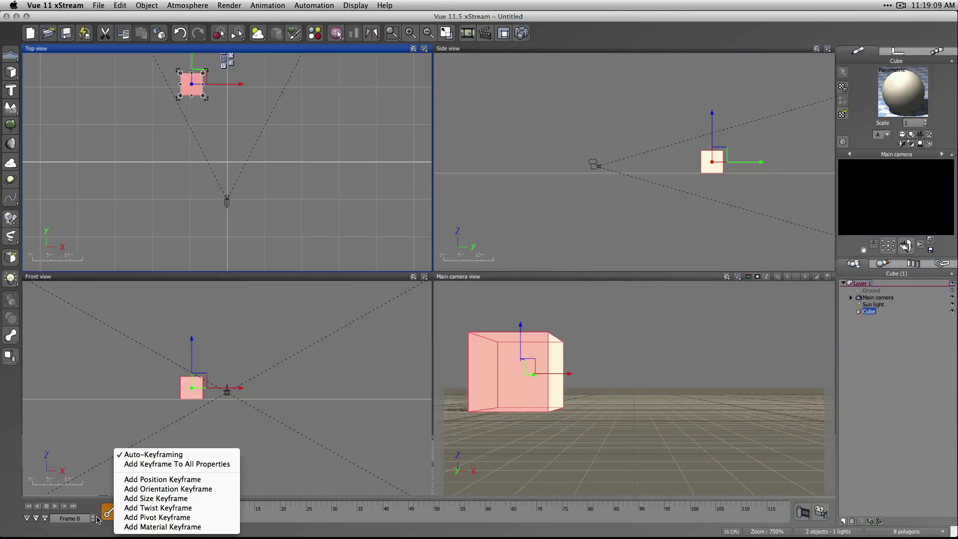
{"action": "left_click", "coordinate": [104, 516]}
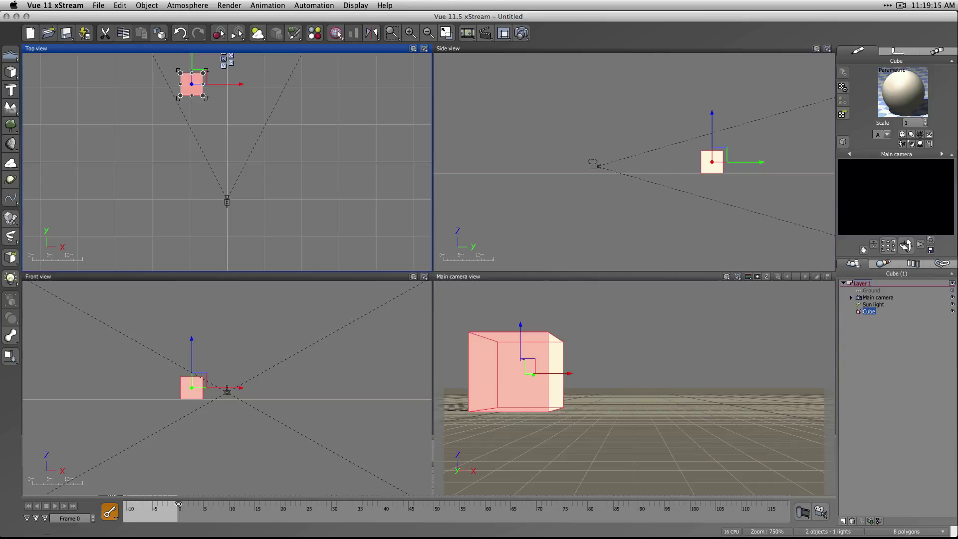
Set the timeline's time display to SMPTE format
{"action": "right_click", "coordinate": [228, 509]}
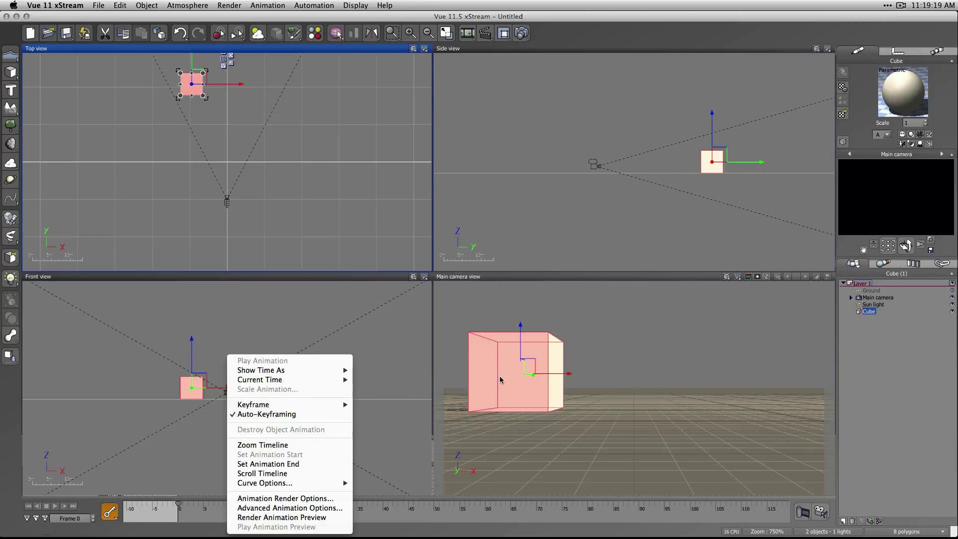
{"action": "mouse_move", "coordinate": [265, 370]}
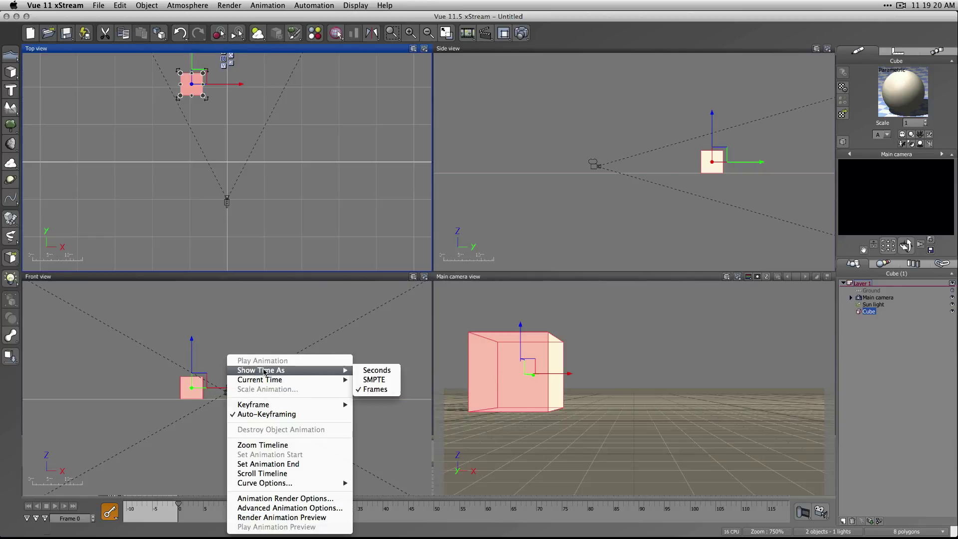
{"action": "left_click", "coordinate": [393, 380]}
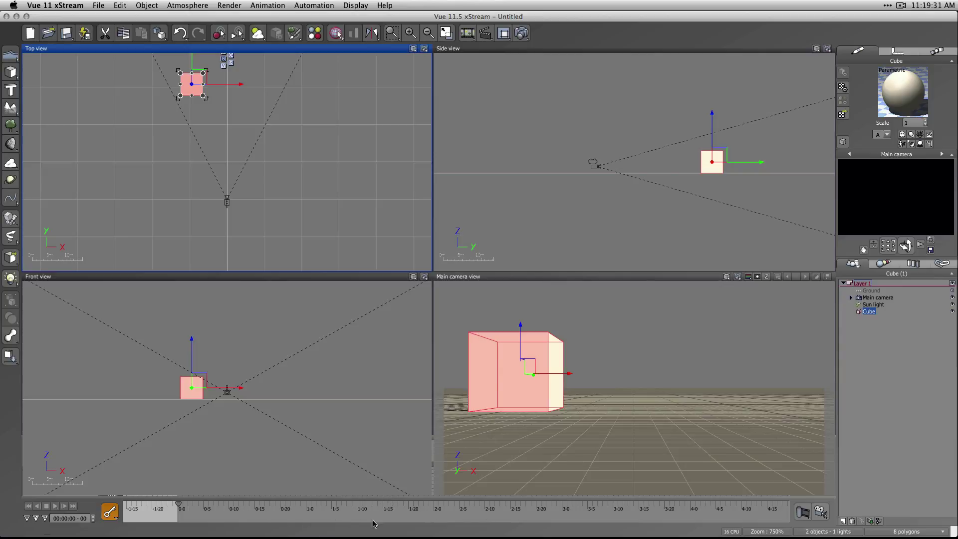
Change the timeline's time display to seconds
{"action": "right_click", "coordinate": [341, 510]}
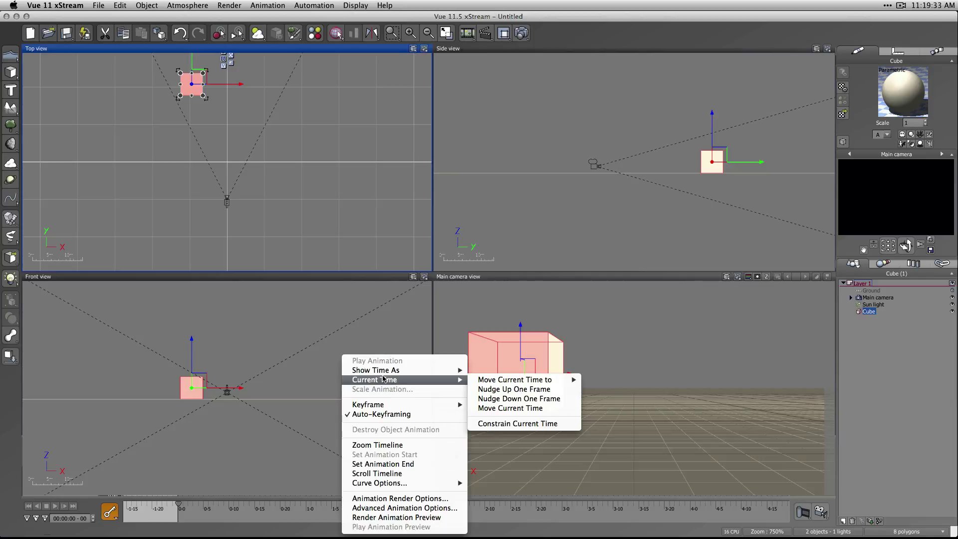
{"action": "mouse_move", "coordinate": [402, 371]}
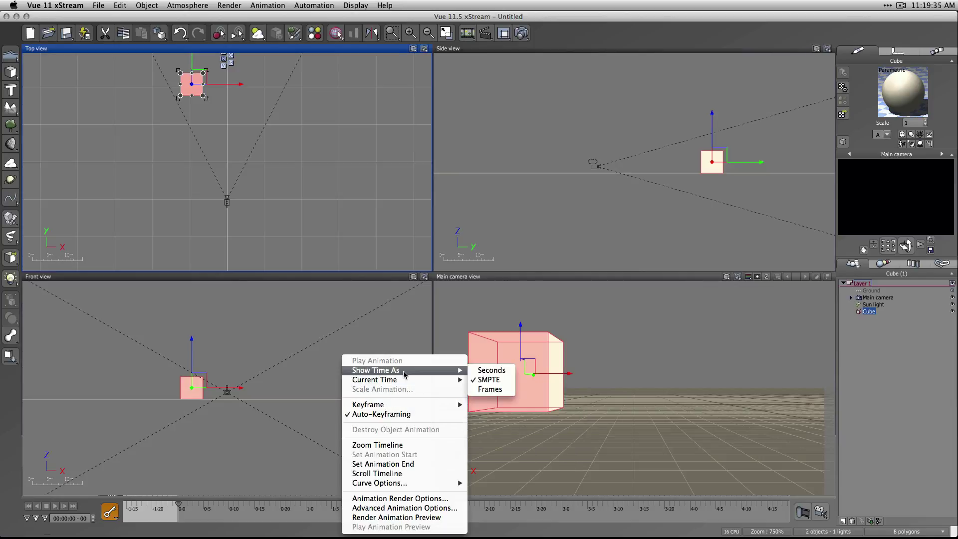
{"action": "left_click", "coordinate": [494, 370]}
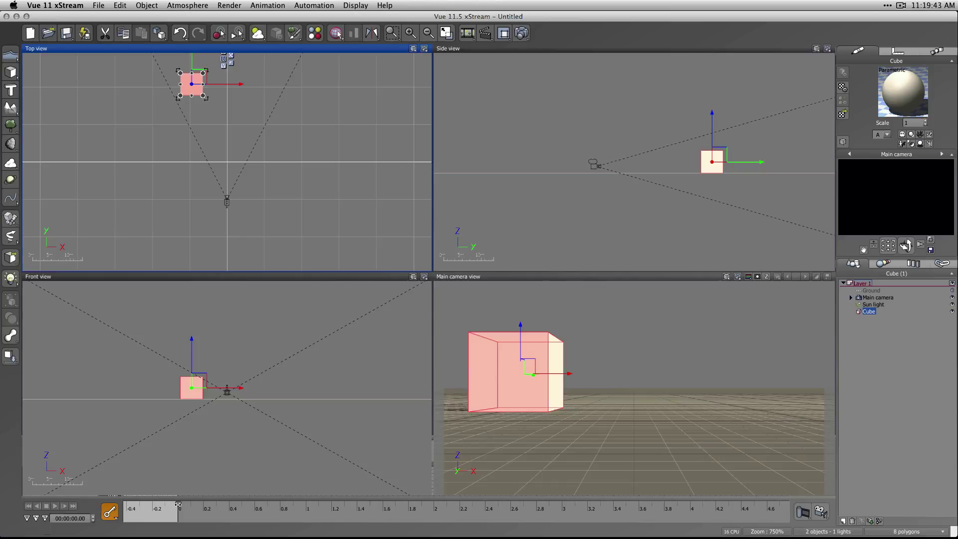
Move the current time to about 0.48 seconds and enlarge the timeline scale around its start
{"action": "left_click_drag", "start_coordinate": [179, 505], "coordinate": [239, 502]}
{"action": "scroll", "coordinate": [424, 509], "scroll_direction": "up", "scroll_amount": 3, "text": "alt"}
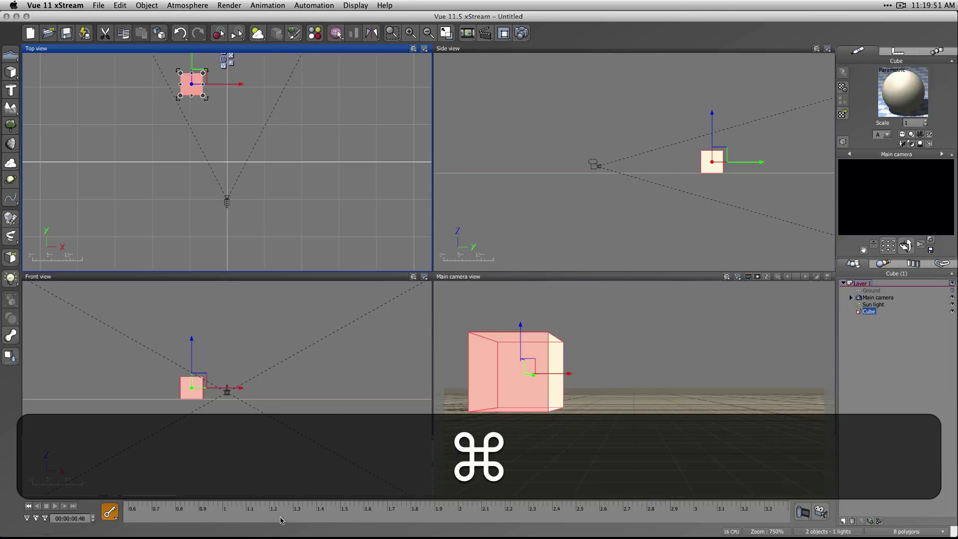
{"action": "left_click_drag", "start_coordinate": [285, 513], "coordinate": [430, 512], "text": "super"}
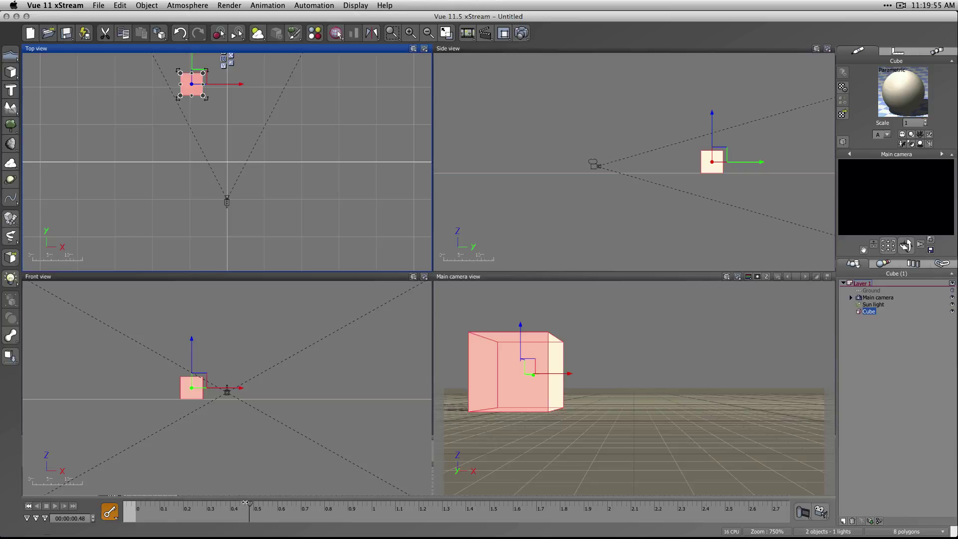
Change the timeline's time display to frames
{"action": "right_click", "coordinate": [274, 505]}
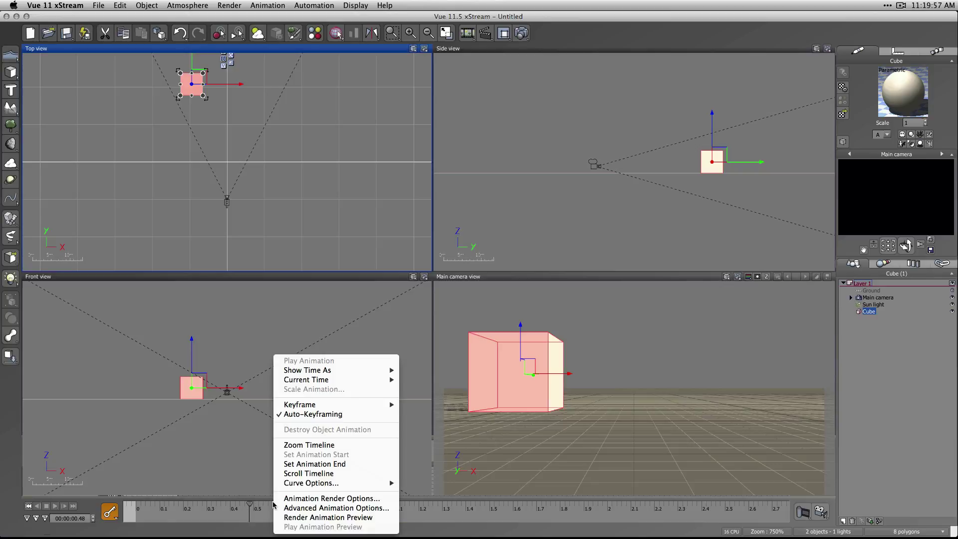
{"action": "mouse_move", "coordinate": [311, 382]}
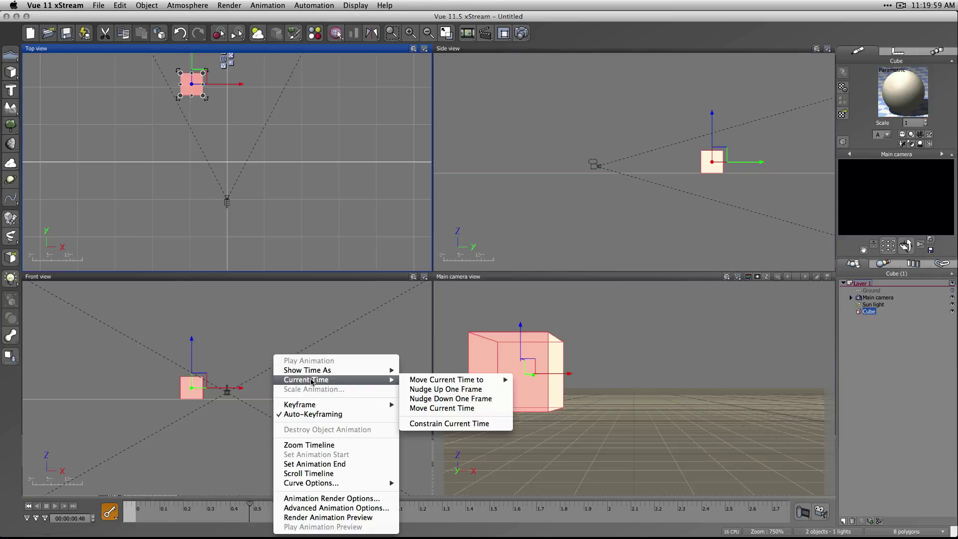
{"action": "mouse_move", "coordinate": [377, 370]}
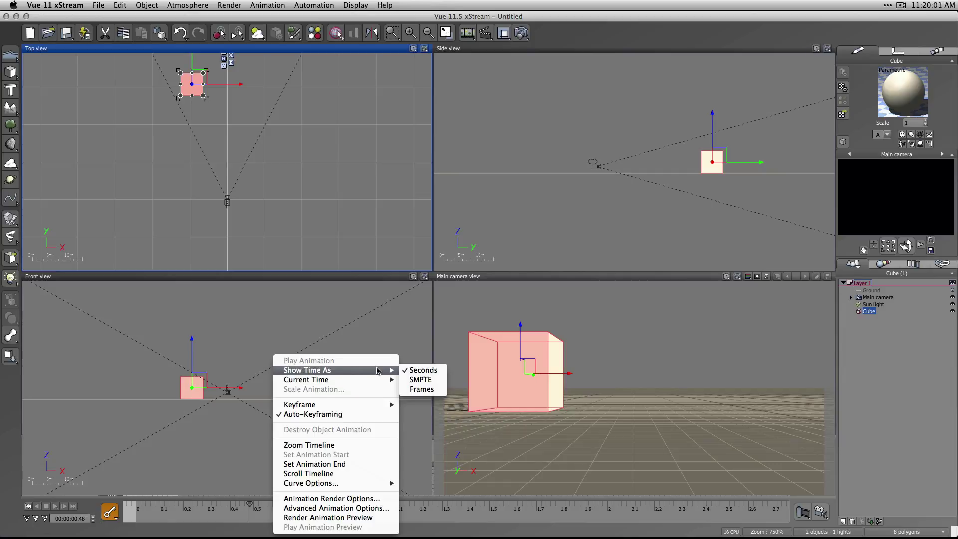
{"action": "left_click", "coordinate": [422, 389]}
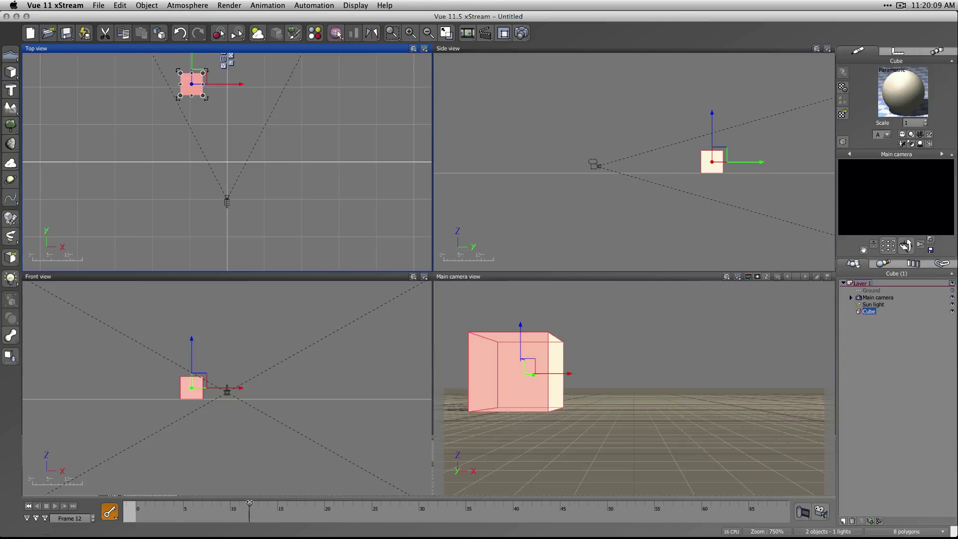
Scrub the current time along the timeline and leave it at frame 22
{"action": "left_click_drag", "start_coordinate": [251, 503], "coordinate": [258, 502]}
{"action": "left_click_drag", "start_coordinate": [254, 501], "coordinate": [711, 502]}
{"action": "left_click_drag", "start_coordinate": [444, 521], "coordinate": [339, 508]}
Switch the timeline's time display from frames back to SMPTE
{"action": "right_click", "coordinate": [331, 509]}
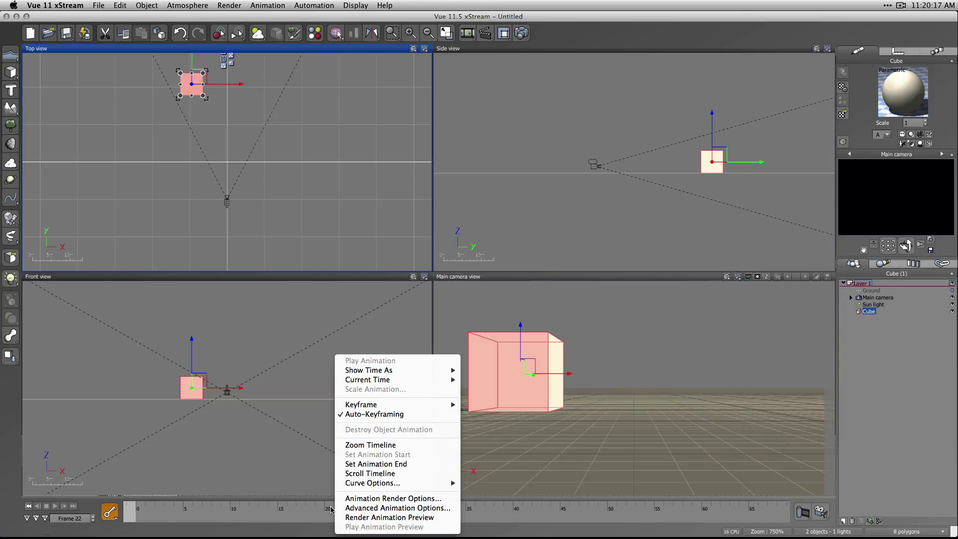
{"action": "mouse_move", "coordinate": [391, 404]}
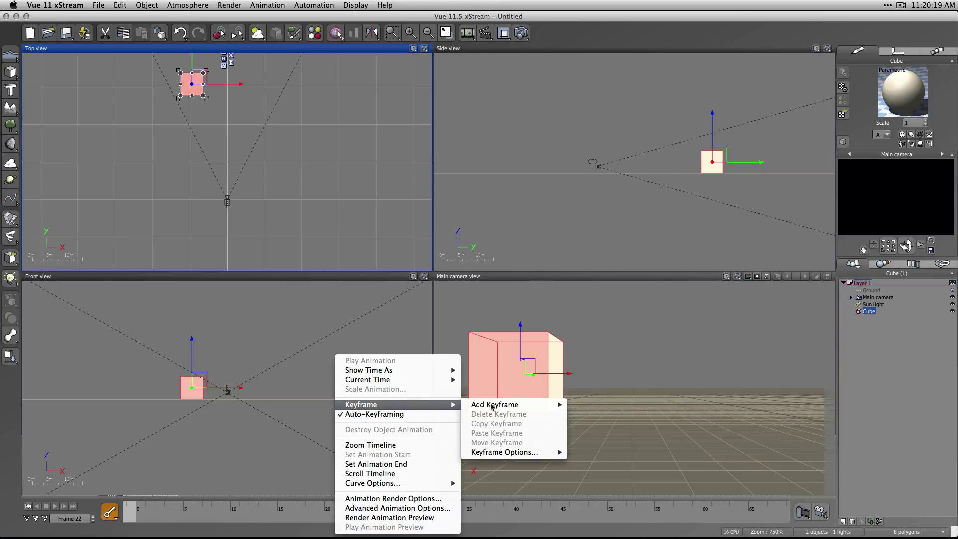
{"action": "mouse_move", "coordinate": [439, 370]}
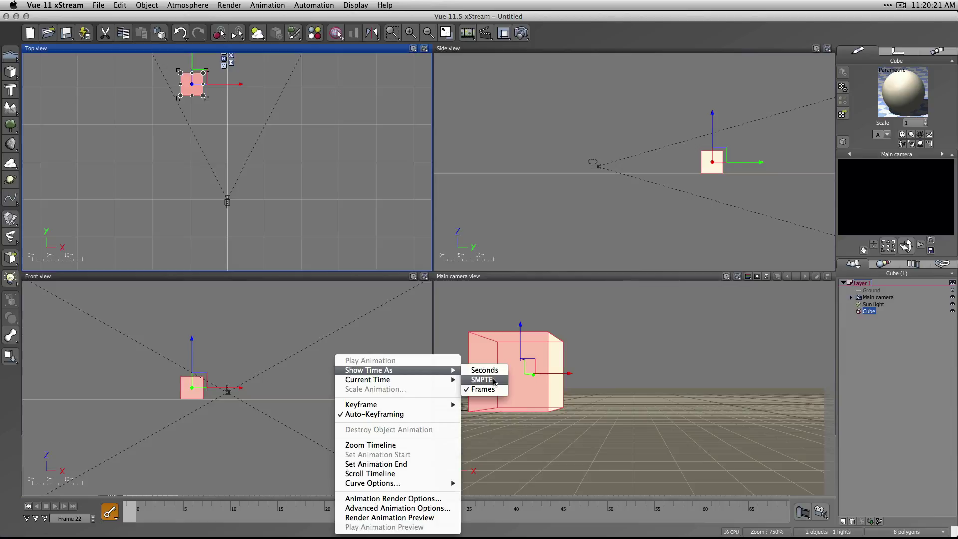
{"action": "left_click", "coordinate": [483, 380]}
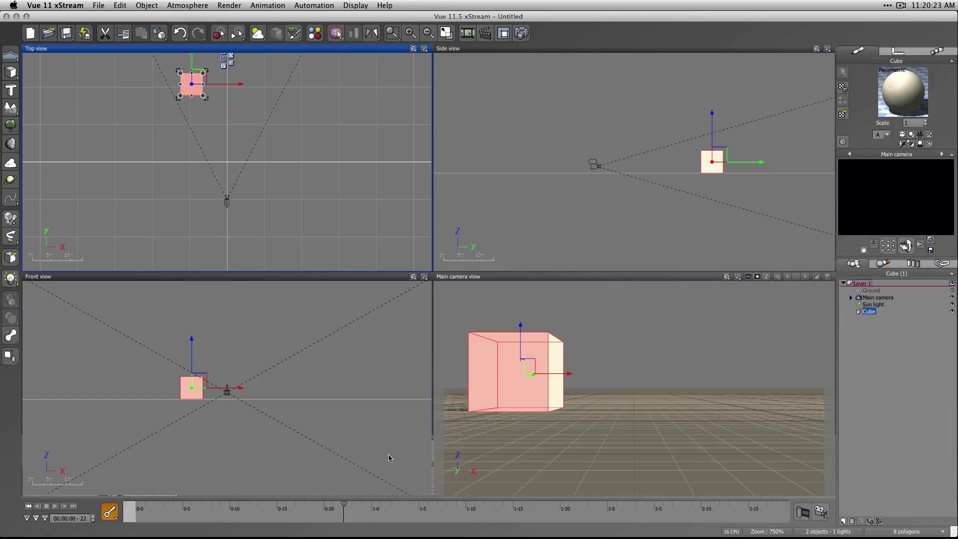
{"action": "right_click", "coordinate": [358, 514]}
{"action": "mouse_move", "coordinate": [395, 369]}
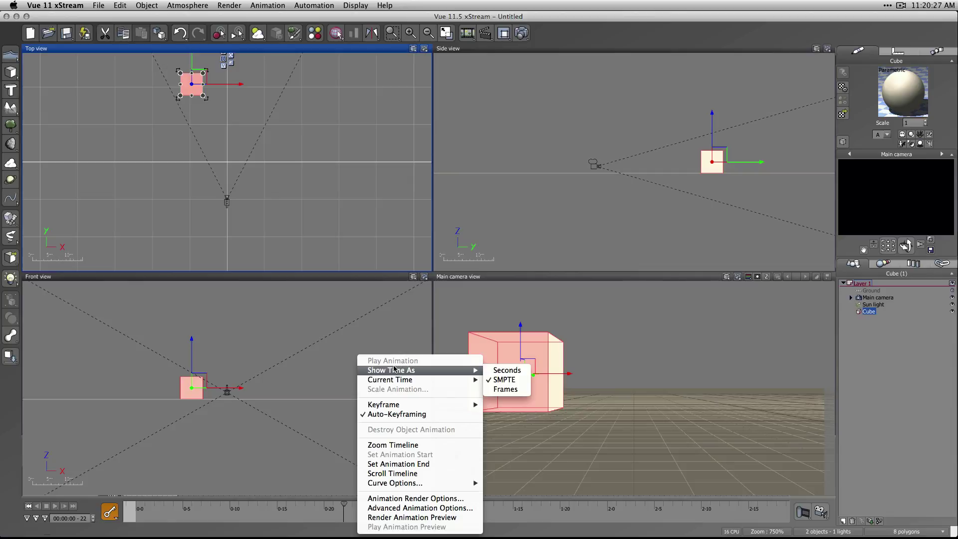
{"action": "left_click", "coordinate": [273, 511]}
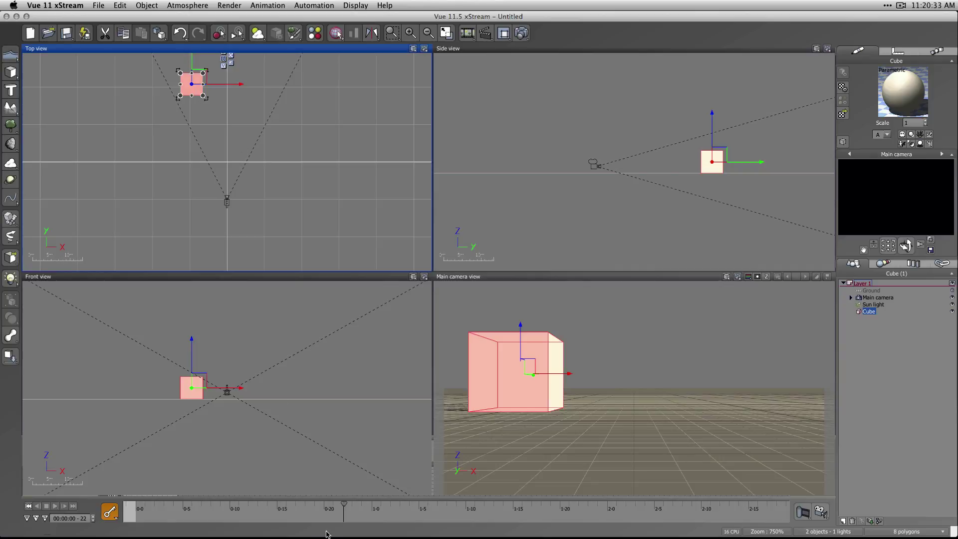
At 1 second on the timeline, move the cube along X to the right side of the camera view to keyframe its position
{"action": "mouse_move", "coordinate": [344, 504]}
{"action": "left_mouse_down"}
{"action": "mouse_move", "coordinate": [457, 503]}
{"action": "mouse_move", "coordinate": [364, 505]}
{"action": "left_mouse_up"}
{"action": "left_click_drag", "start_coordinate": [223, 84], "coordinate": [324, 83]}
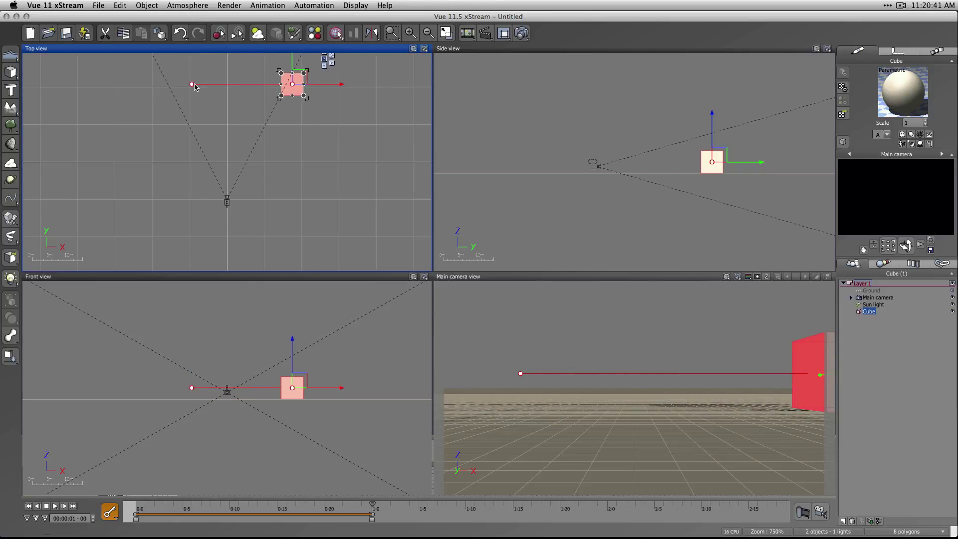
{"action": "left_click_drag", "start_coordinate": [327, 86], "coordinate": [305, 86]}
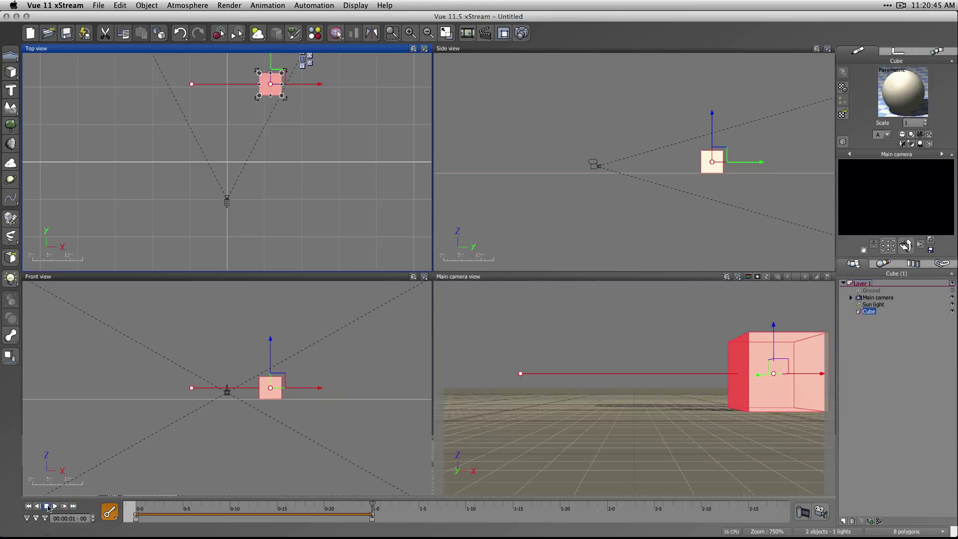
Play the cube's animation in the Main camera view, then scrub the current time to frame 6
{"action": "left_click", "coordinate": [55, 506]}
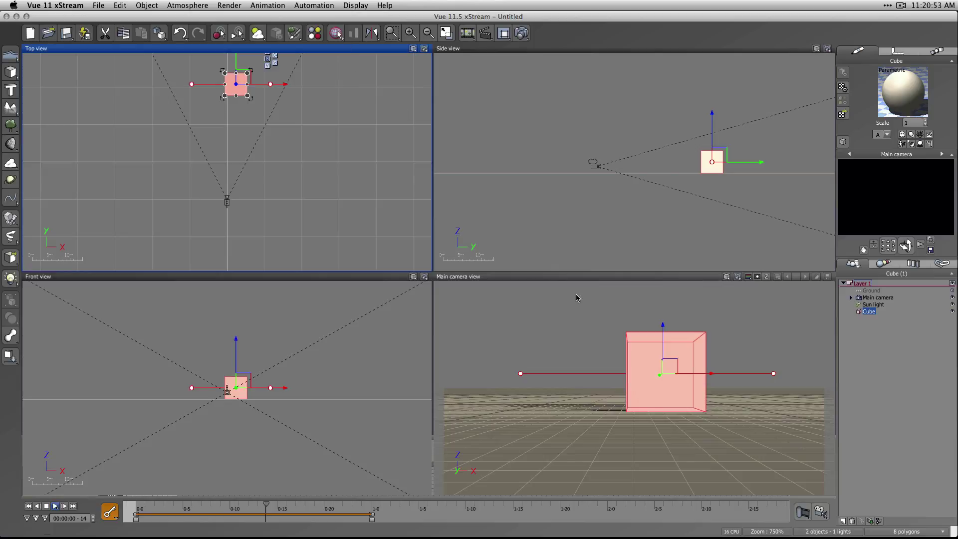
{"action": "left_click", "coordinate": [583, 279]}
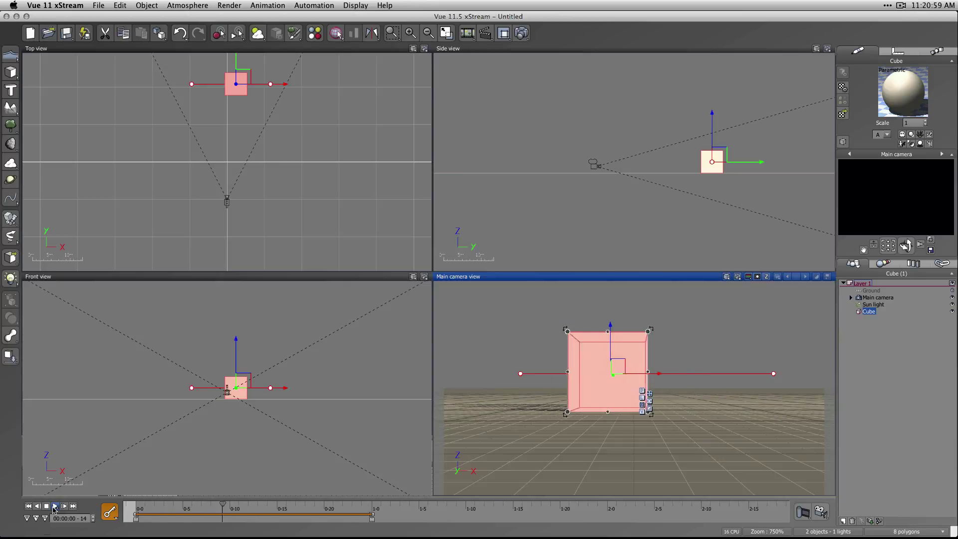
{"action": "left_click", "coordinate": [46, 507]}
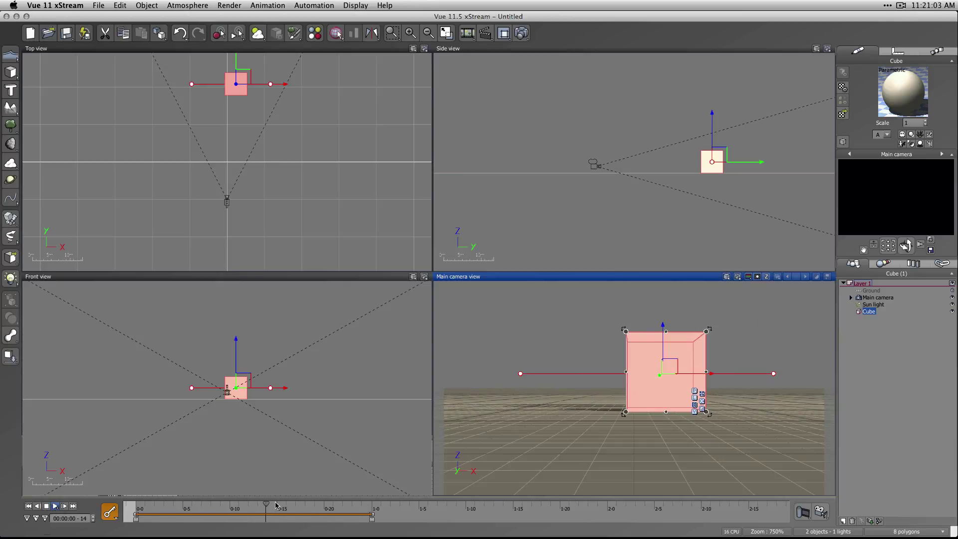
{"action": "left_click_drag", "start_coordinate": [266, 507], "coordinate": [155, 506]}
{"action": "left_click", "coordinate": [193, 506]}
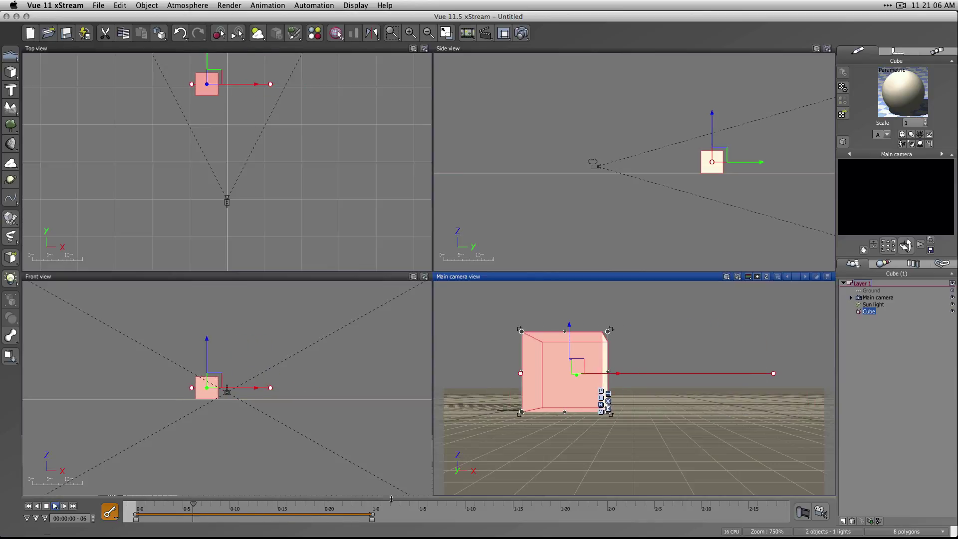
Show the timeline's property list and expand the cube's Position property down to its X, Y and Z tracks
{"action": "left_click", "coordinate": [27, 519]}
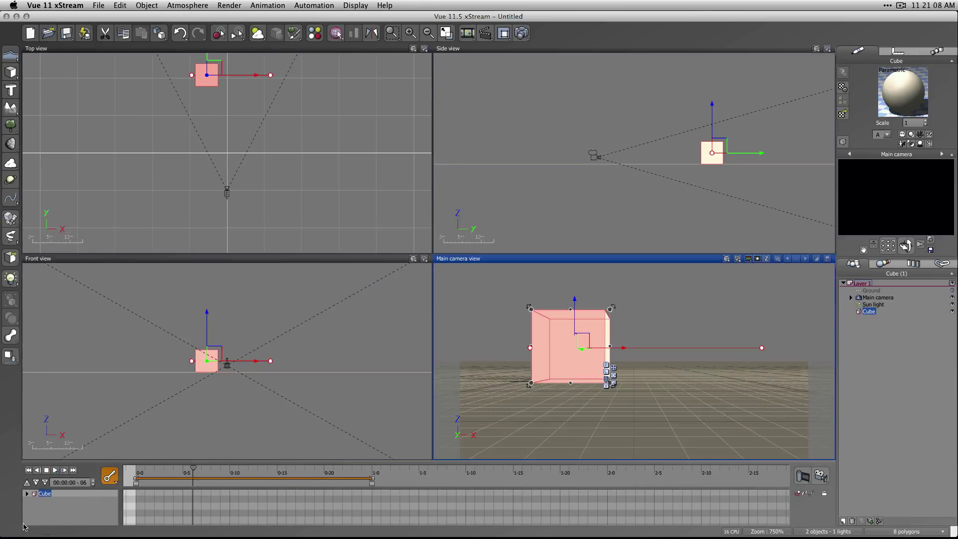
{"action": "left_click", "coordinate": [26, 493]}
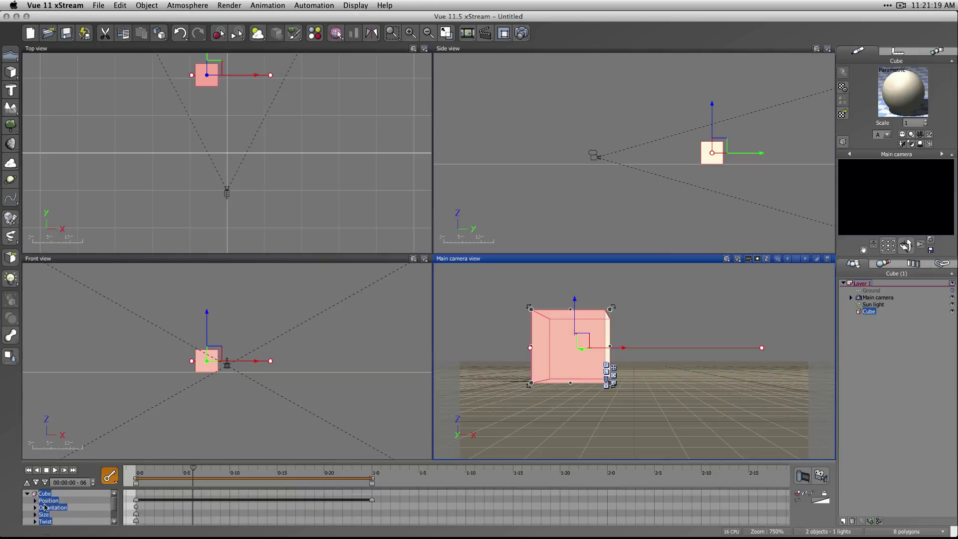
{"action": "left_click", "coordinate": [35, 501]}
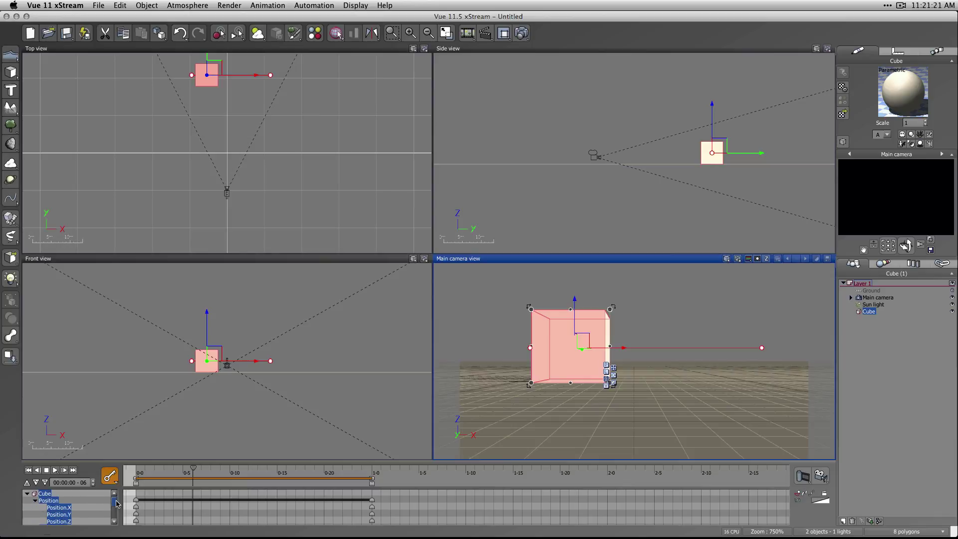
{"action": "scroll", "coordinate": [117, 503], "scroll_direction": "down", "scroll_amount": 1}
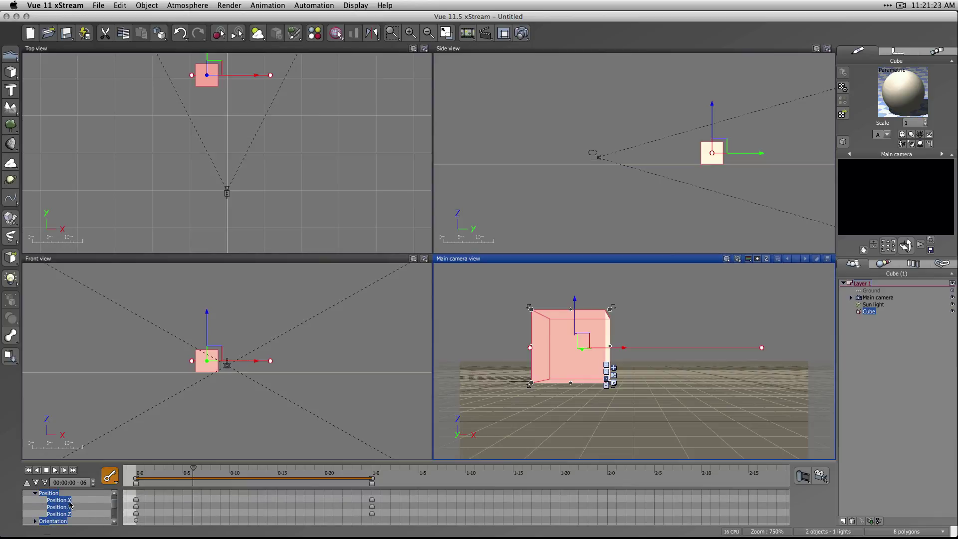
Show the timeline's spline display and bring up the curve of the cube's Position.X track
{"action": "left_click", "coordinate": [70, 504]}
{"action": "left_click", "coordinate": [66, 509]}
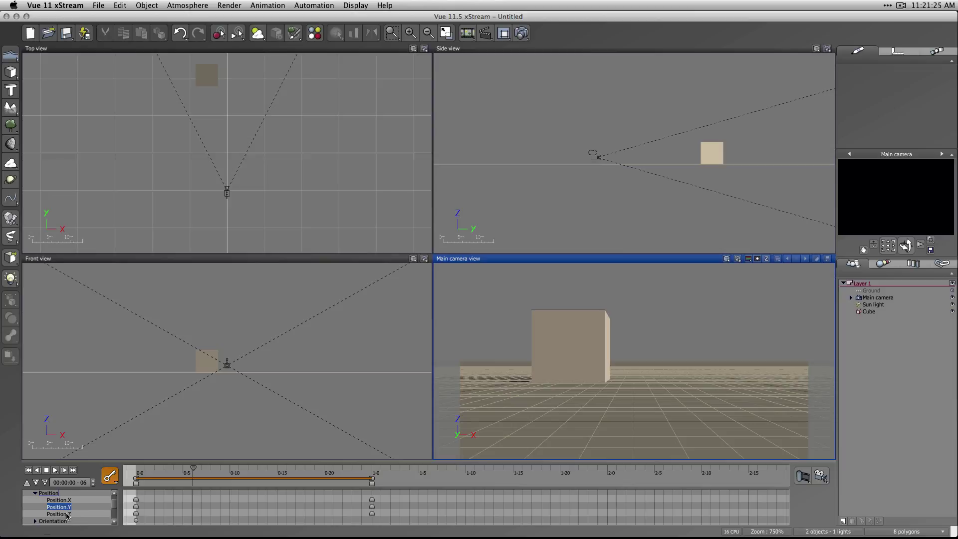
{"action": "left_click", "coordinate": [59, 514]}
{"action": "scroll", "coordinate": [110, 505], "scroll_direction": "up", "scroll_amount": 1}
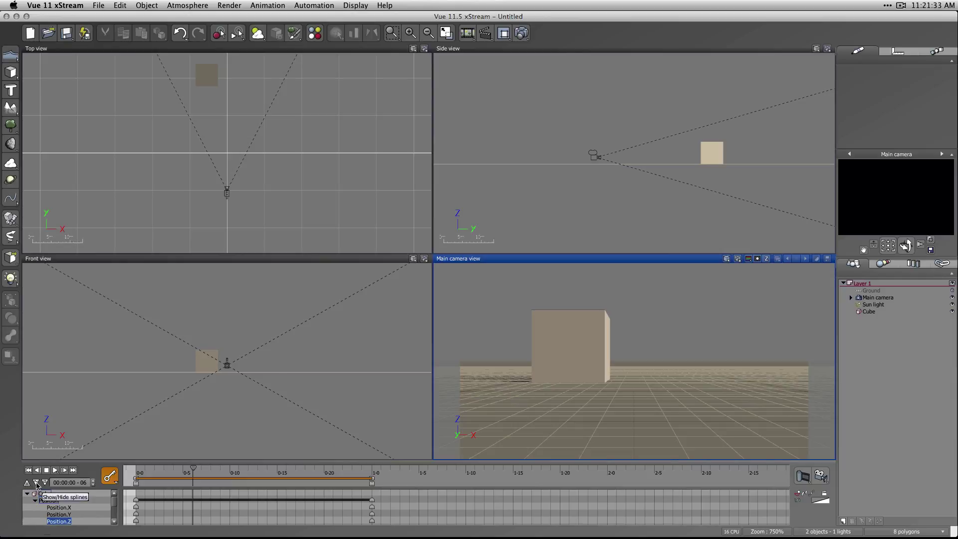
{"action": "left_click", "coordinate": [37, 483]}
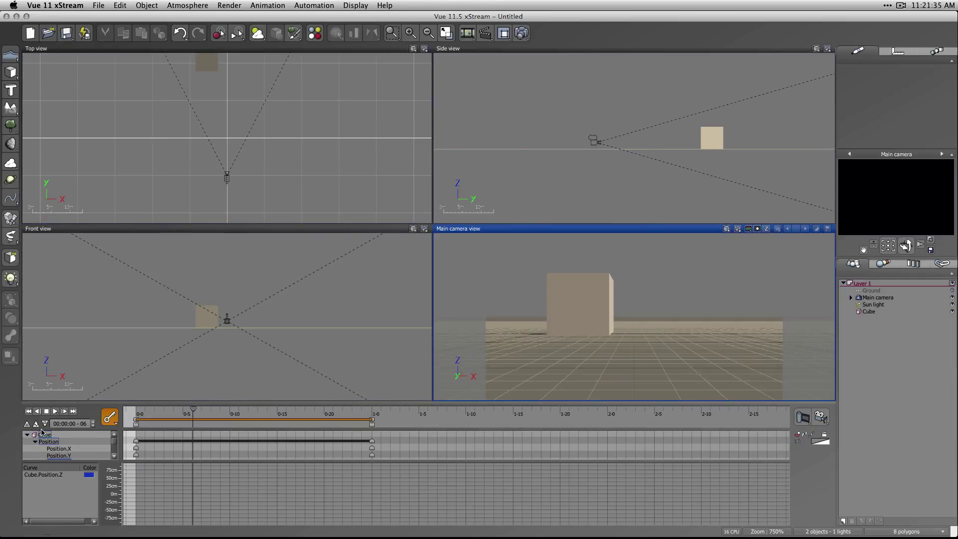
{"action": "left_click", "coordinate": [59, 448]}
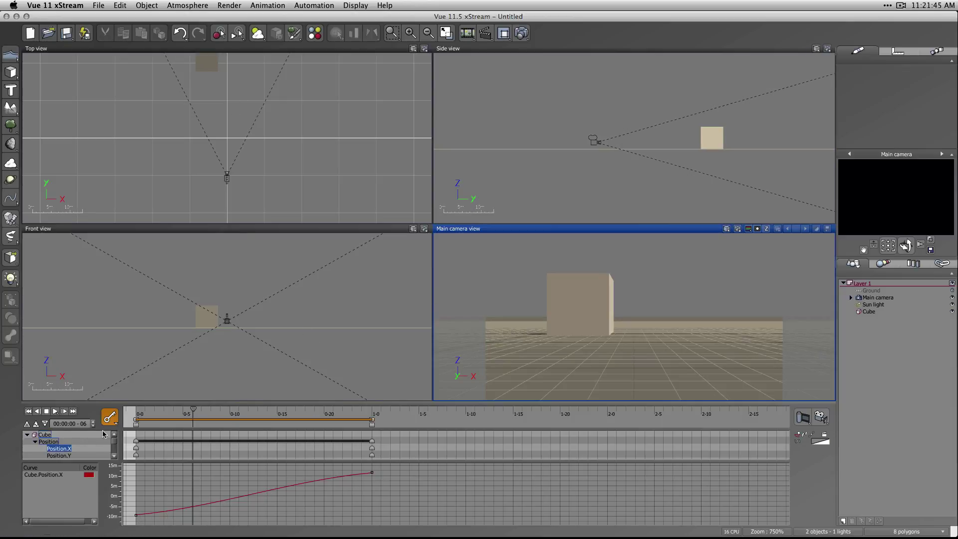
Jump between the start and end of the animation to compare the cube's two keyframed positions
{"action": "left_click", "coordinate": [28, 411]}
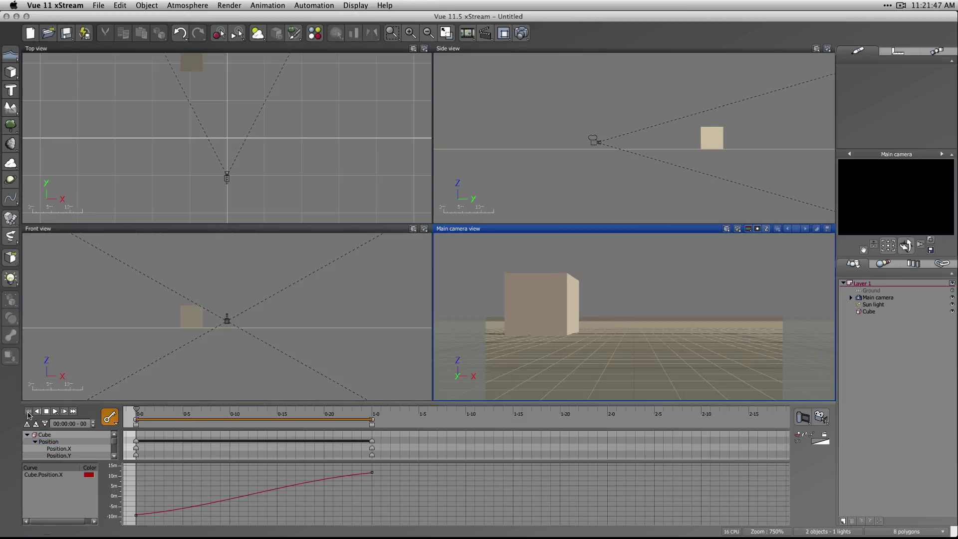
{"action": "left_click", "coordinate": [74, 412]}
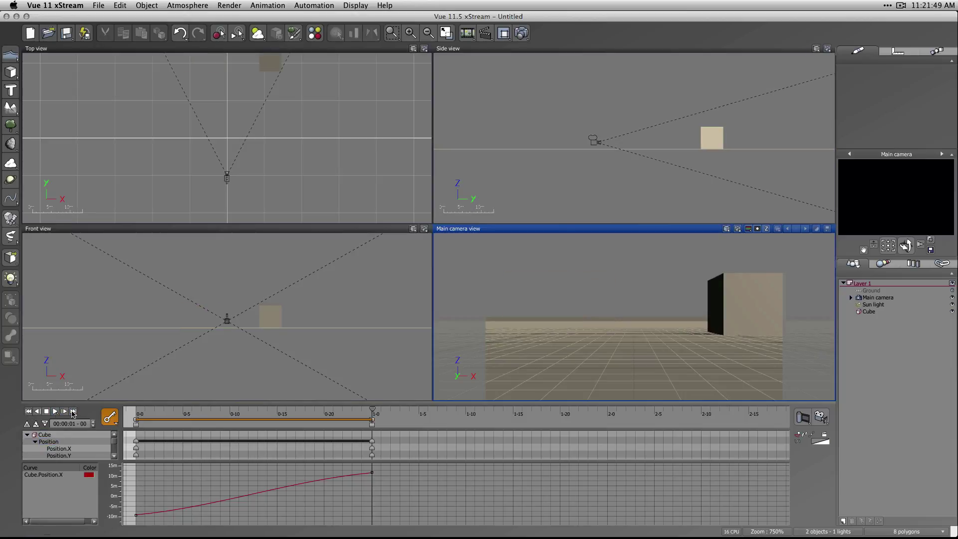
{"action": "left_click", "coordinate": [28, 412]}
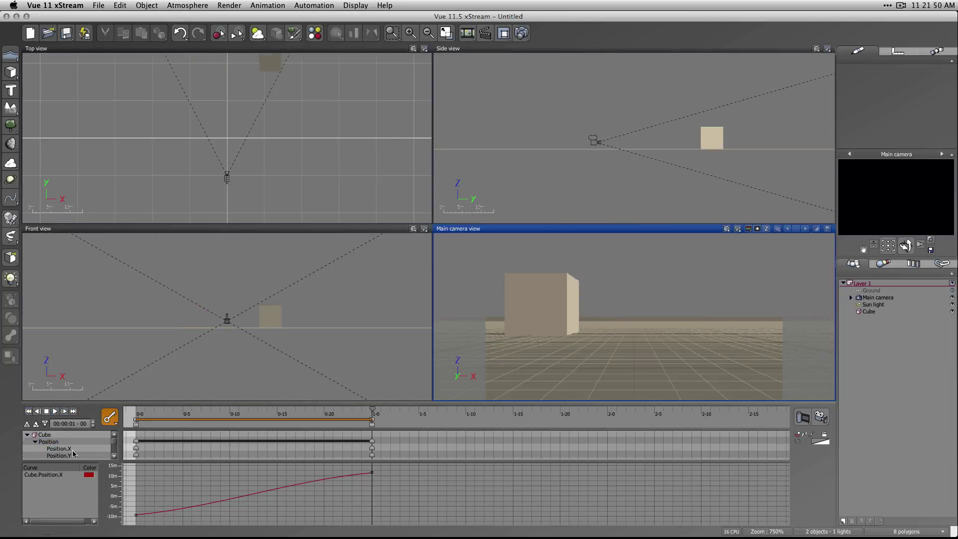
Stretch the tangent of the first Position.X keyframe horizontally along the curve to slow the cube's start, and play the animation
{"action": "left_click", "coordinate": [135, 515]}
{"action": "left_click_drag", "start_coordinate": [202, 510], "coordinate": [418, 515]}
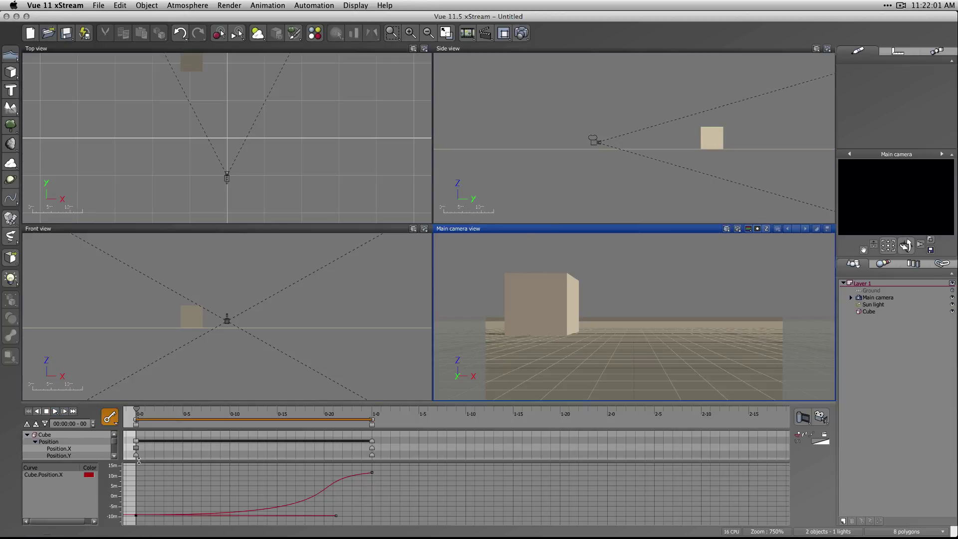
{"action": "left_click", "coordinate": [55, 412]}
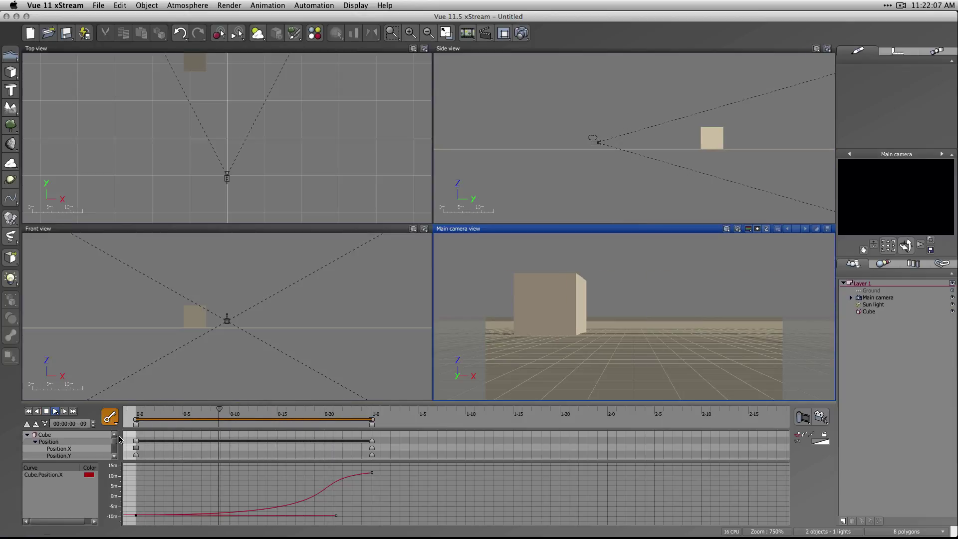
{"action": "right_click", "coordinate": [387, 415]}
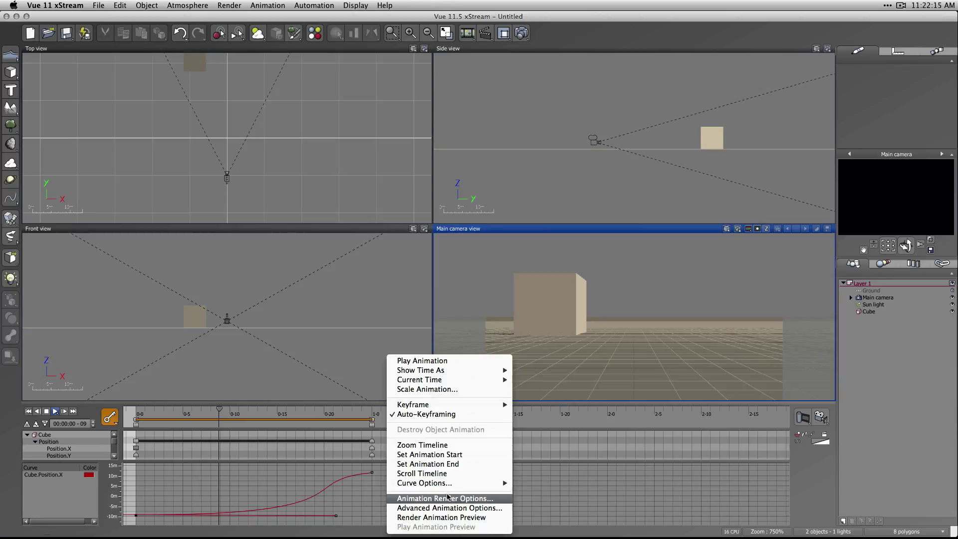
{"action": "mouse_move", "coordinate": [479, 404]}
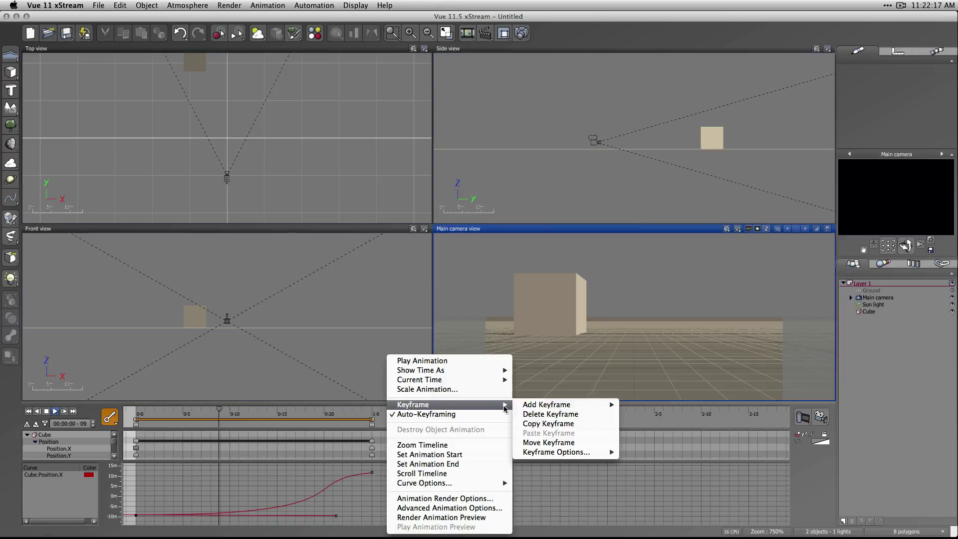
{"action": "left_click", "coordinate": [532, 415]}
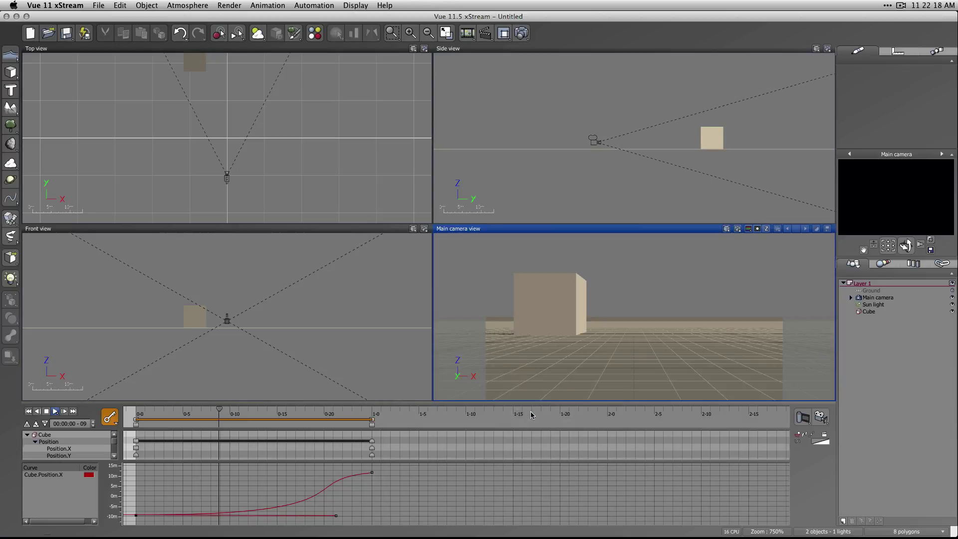
Extend the animation end on the timeline to 2 seconds 15 frames, then play the animation and stop it
{"action": "right_click", "coordinate": [467, 413]}
{"action": "mouse_move", "coordinate": [501, 409]}
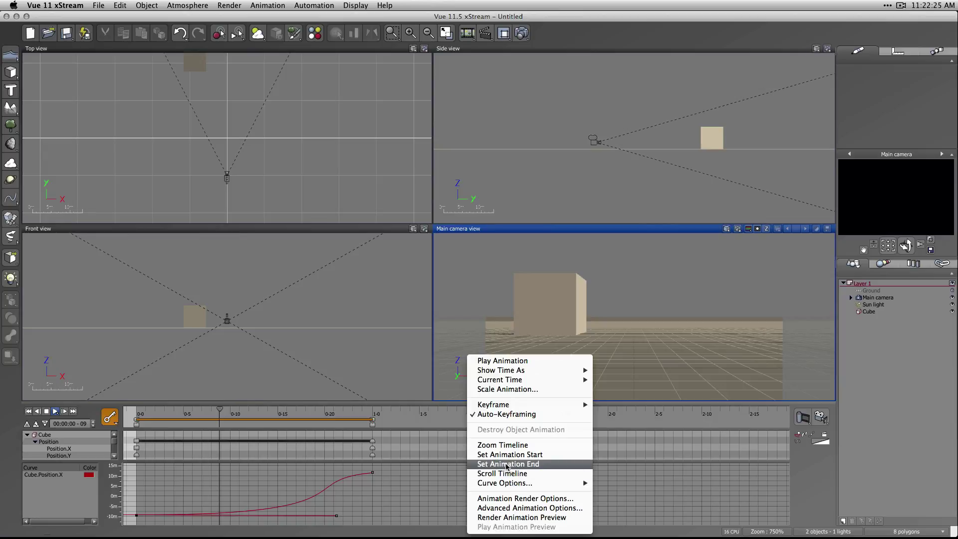
{"action": "left_click", "coordinate": [520, 464]}
{"action": "left_click_drag", "start_coordinate": [372, 420], "coordinate": [749, 420]}
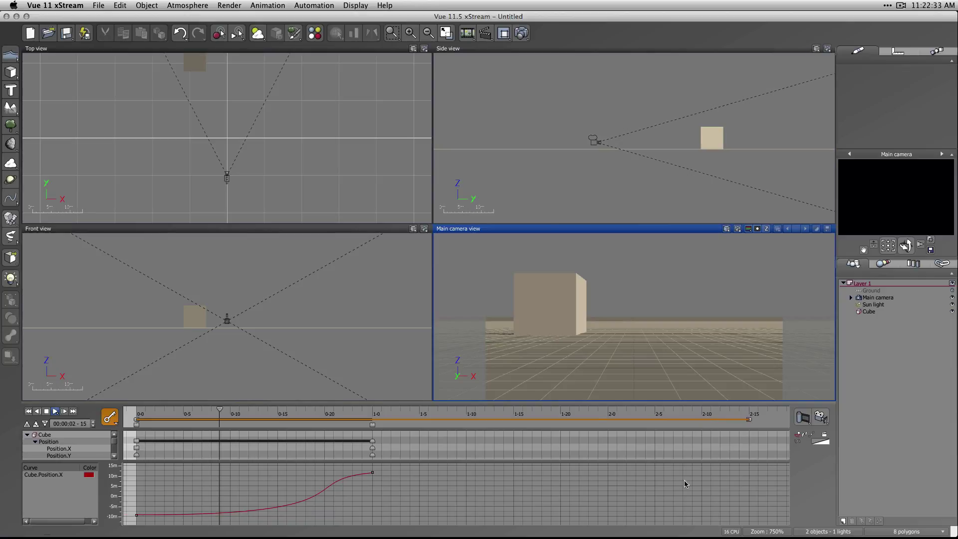
{"action": "left_click", "coordinate": [55, 412]}
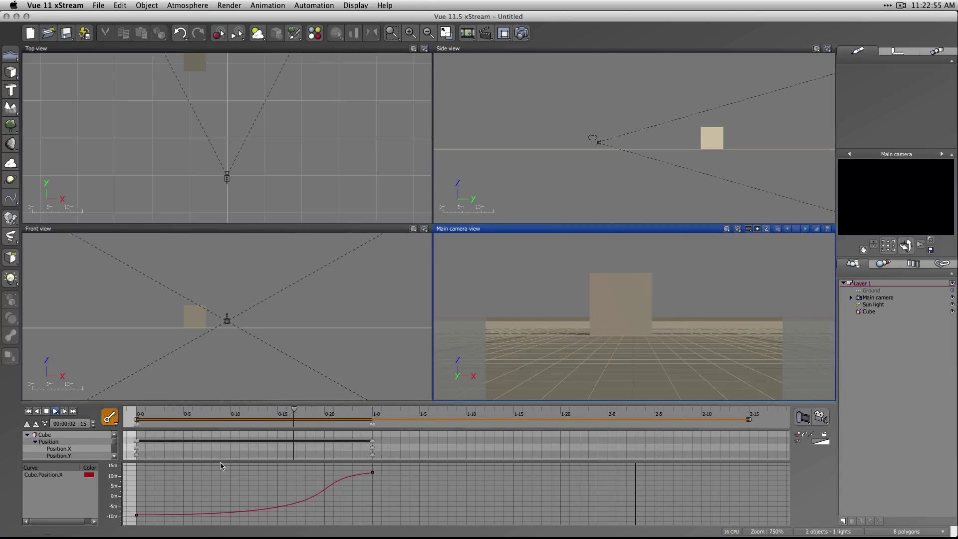
{"action": "left_click", "coordinate": [47, 411]}
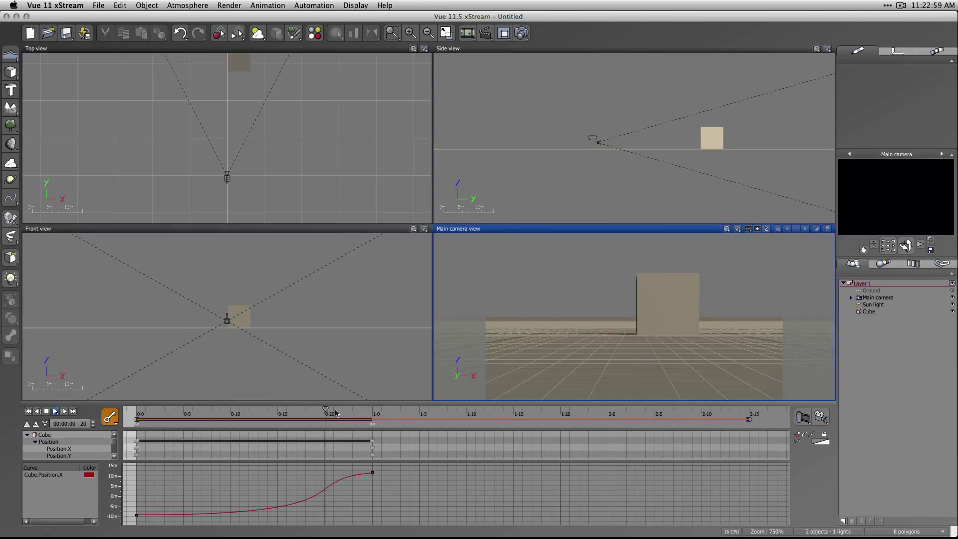
Move the cube's 1-second keyframe to just before the 2-second mark and play the stretched animation from the start
{"action": "mouse_move", "coordinate": [328, 412]}
{"action": "left_mouse_down"}
{"action": "mouse_move", "coordinate": [377, 412]}
{"action": "mouse_move", "coordinate": [205, 413]}
{"action": "mouse_move", "coordinate": [374, 413]}
{"action": "mouse_move", "coordinate": [363, 413]}
{"action": "mouse_move", "coordinate": [372, 425]}
{"action": "mouse_move", "coordinate": [245, 425]}
{"action": "mouse_move", "coordinate": [325, 424]}
{"action": "left_mouse_up"}
{"action": "left_click_drag", "start_coordinate": [427, 427], "coordinate": [570, 440]}
{"action": "left_click", "coordinate": [37, 411]}
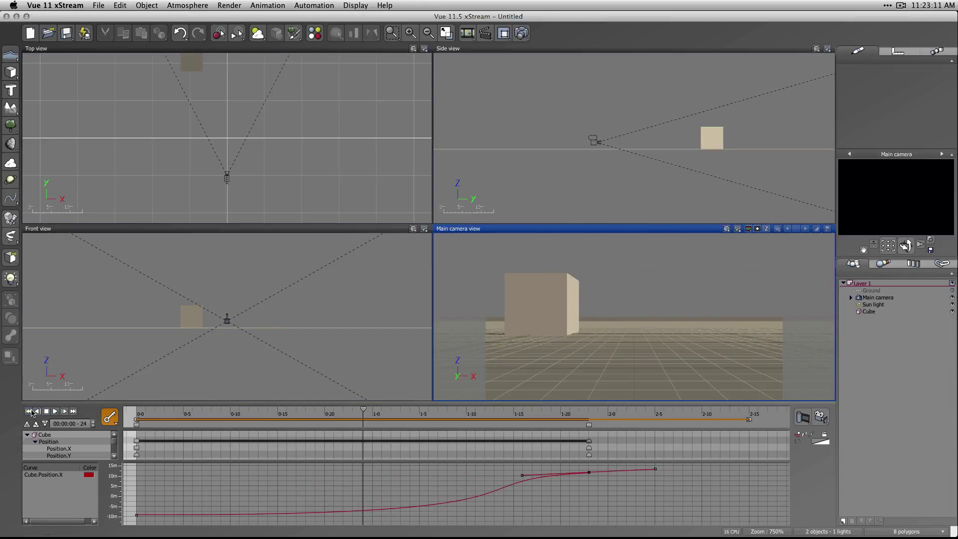
{"action": "left_click", "coordinate": [55, 411]}
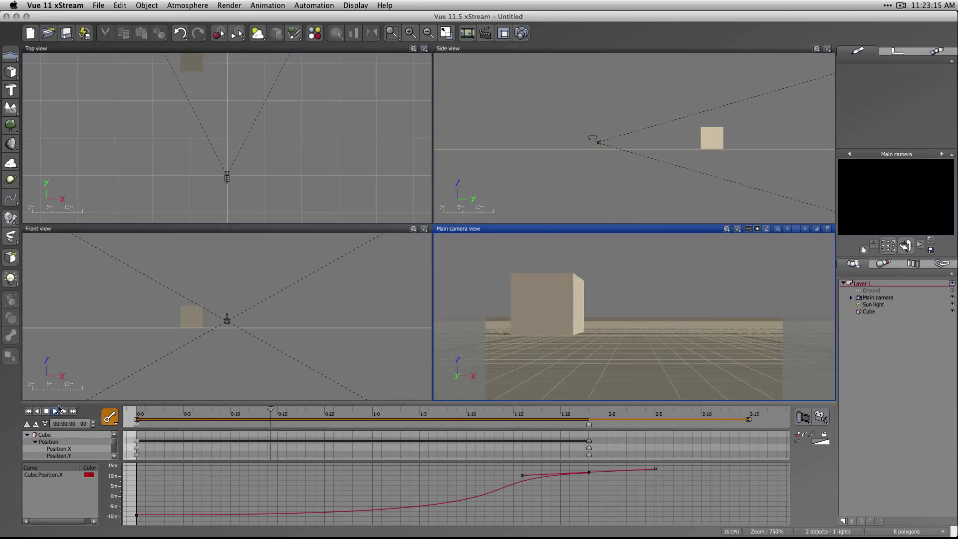
{"action": "left_click", "coordinate": [47, 412]}
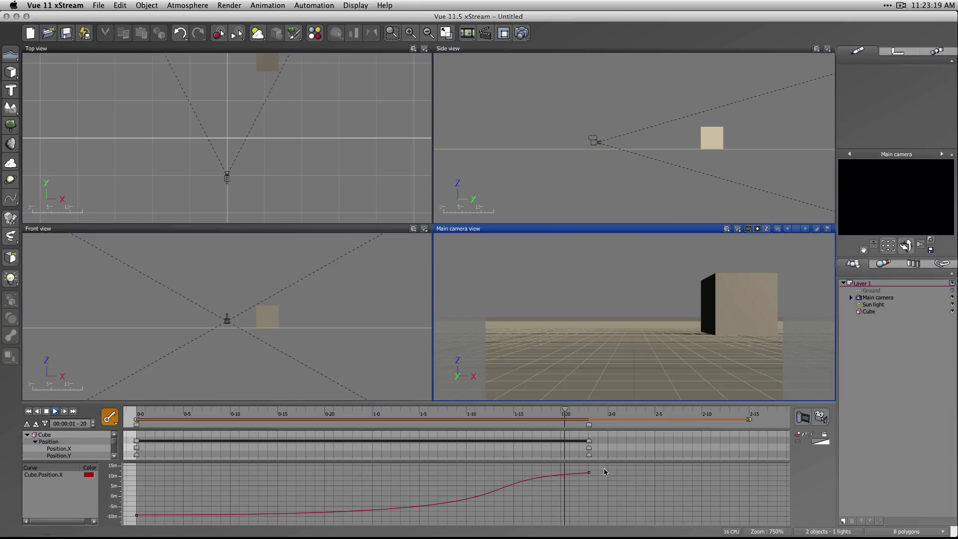
Set both keyframes of the Position.X curve to Linear interpolation, then play the animation from the start
{"action": "left_click", "coordinate": [590, 472]}
{"action": "left_click_drag", "start_coordinate": [606, 467], "coordinate": [128, 523]}
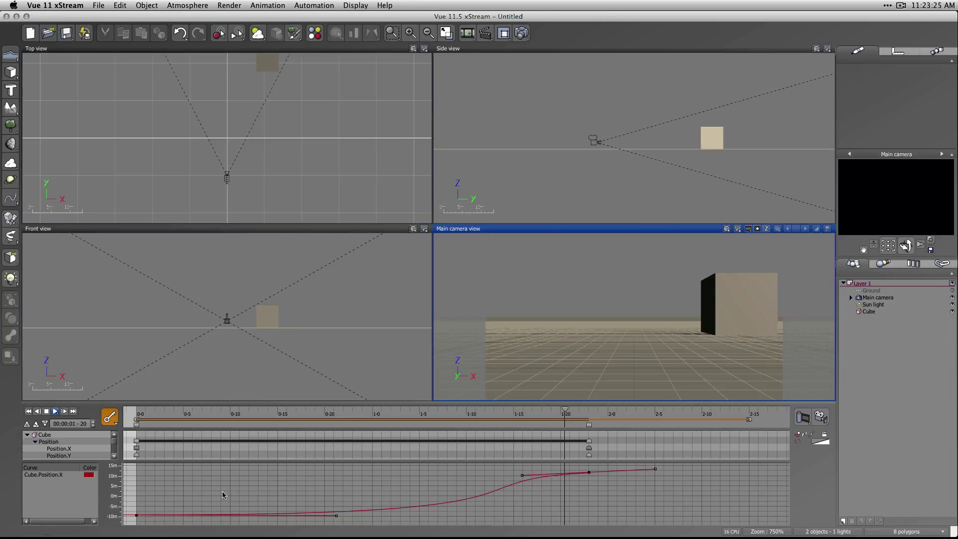
{"action": "right_click", "coordinate": [135, 515]}
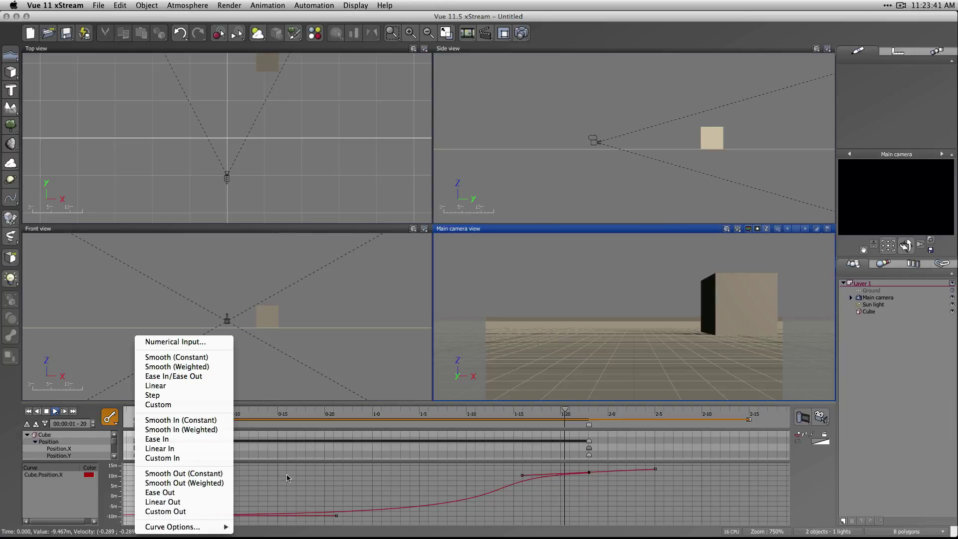
{"action": "left_click", "coordinate": [179, 386]}
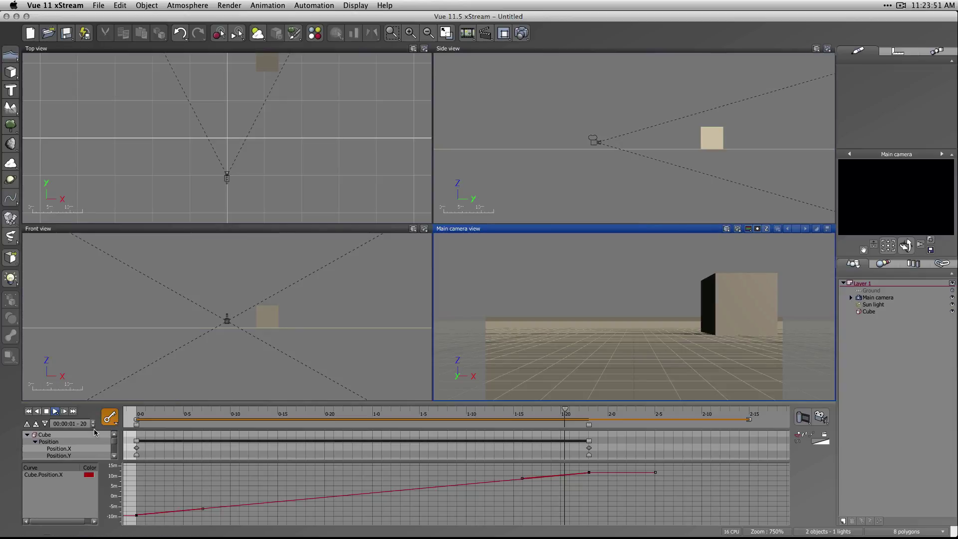
{"action": "left_click", "coordinate": [29, 412]}
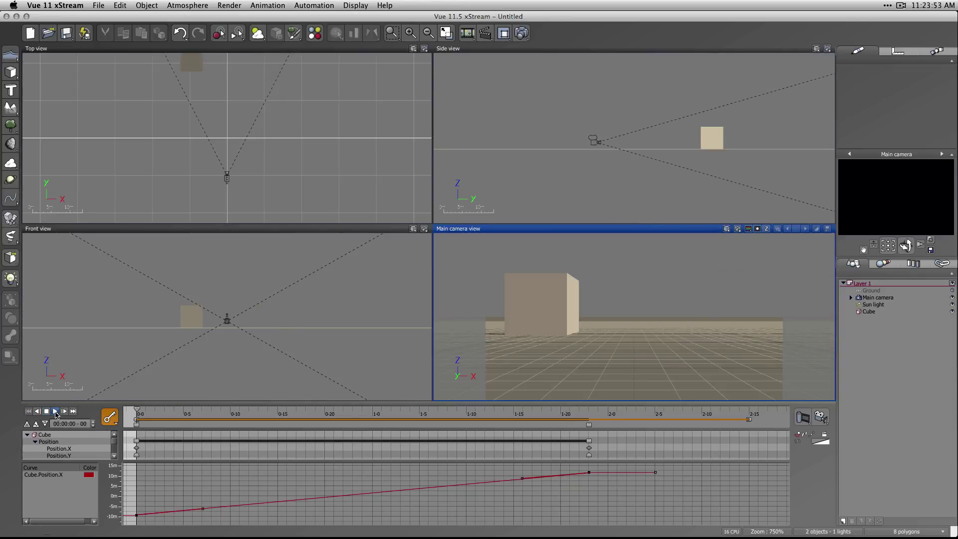
{"action": "left_click", "coordinate": [56, 412]}
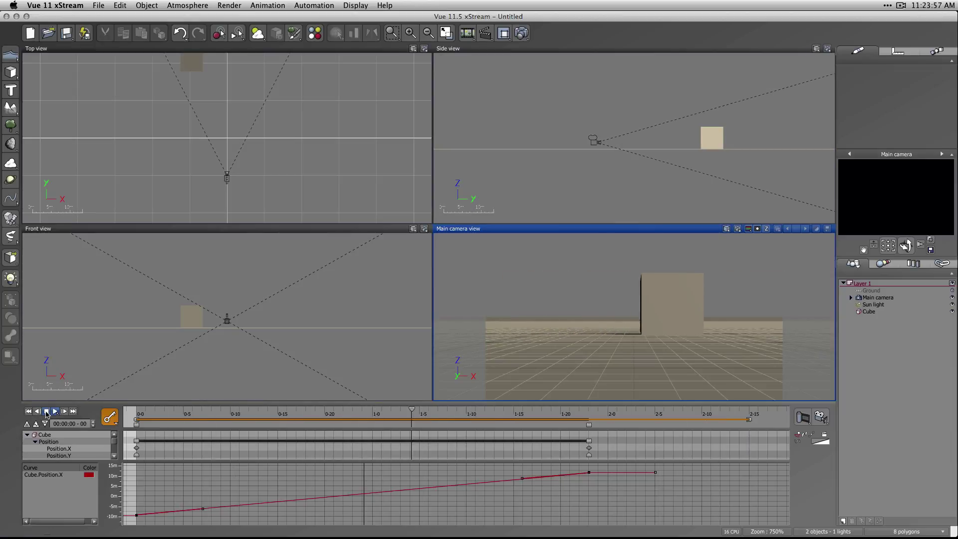
{"action": "left_click", "coordinate": [47, 412]}
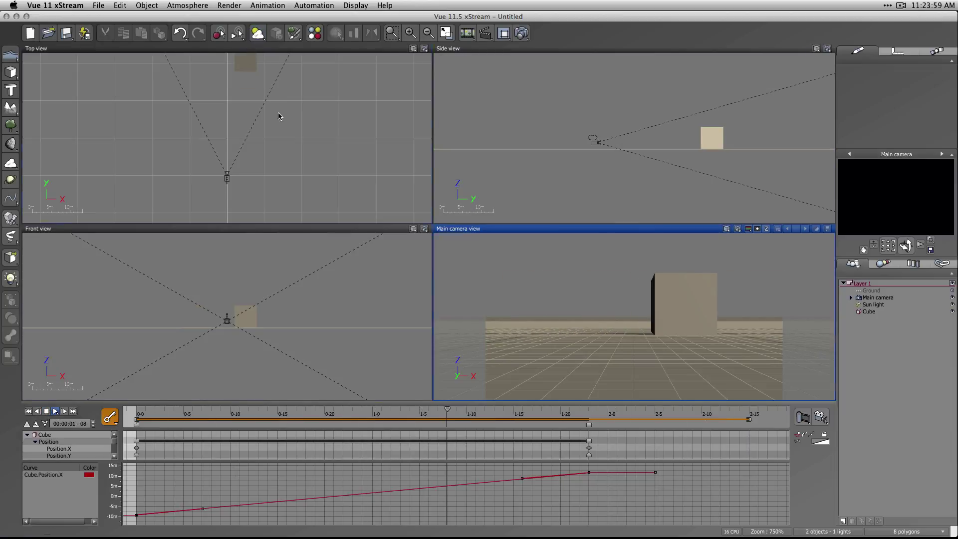
At frame 21, move the cube along Y towards the camera in the Top view to keyframe a middle position
{"action": "right_click_drag", "start_coordinate": [279, 116], "coordinate": [259, 147]}
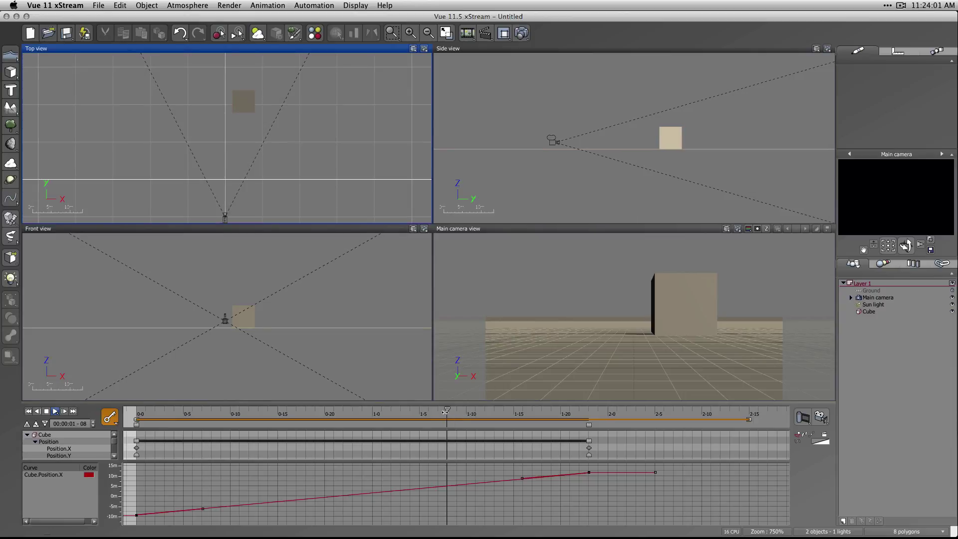
{"action": "left_click_drag", "start_coordinate": [446, 413], "coordinate": [334, 413]}
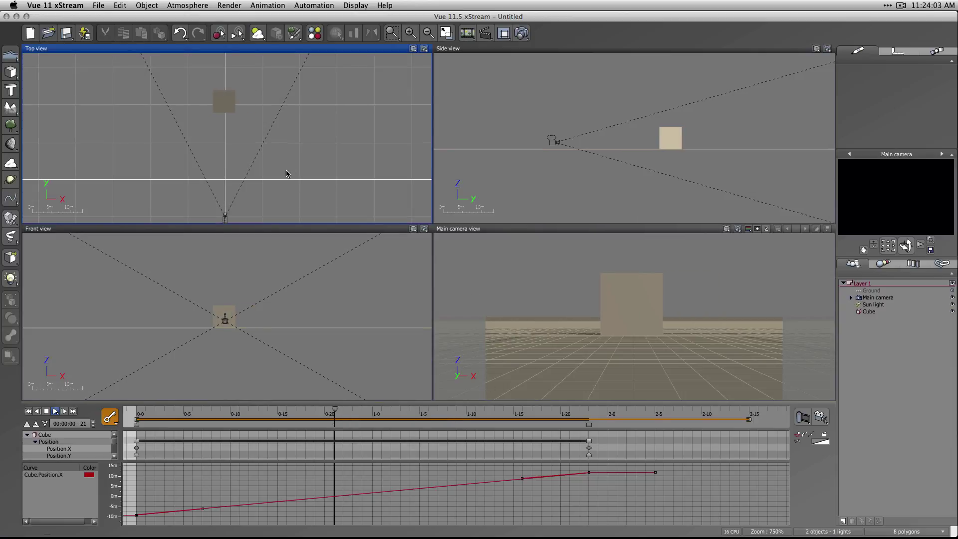
{"action": "left_click", "coordinate": [222, 103]}
{"action": "left_click_drag", "start_coordinate": [229, 97], "coordinate": [229, 170]}
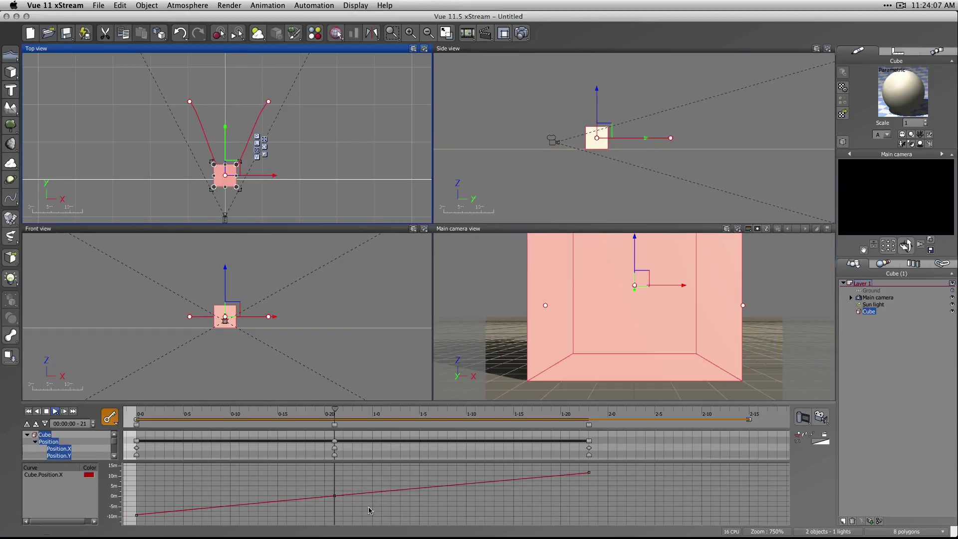
Set all three keyframes of the Position.X curve to Linear interpolation and play the animation from the start
{"action": "left_click_drag", "start_coordinate": [365, 487], "coordinate": [276, 530]}
{"action": "right_click", "coordinate": [341, 501]}
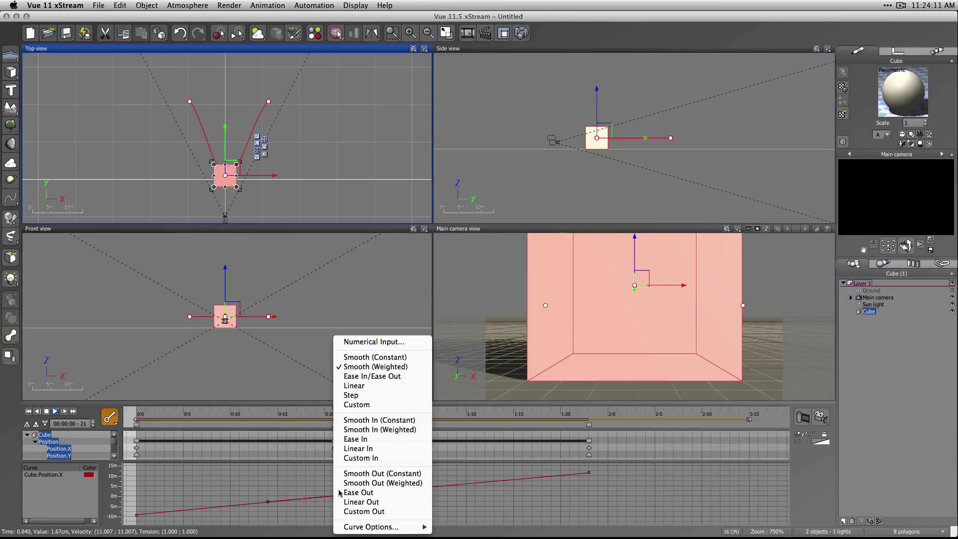
{"action": "left_click", "coordinate": [514, 519]}
{"action": "left_click_drag", "start_coordinate": [621, 467], "coordinate": [139, 515]}
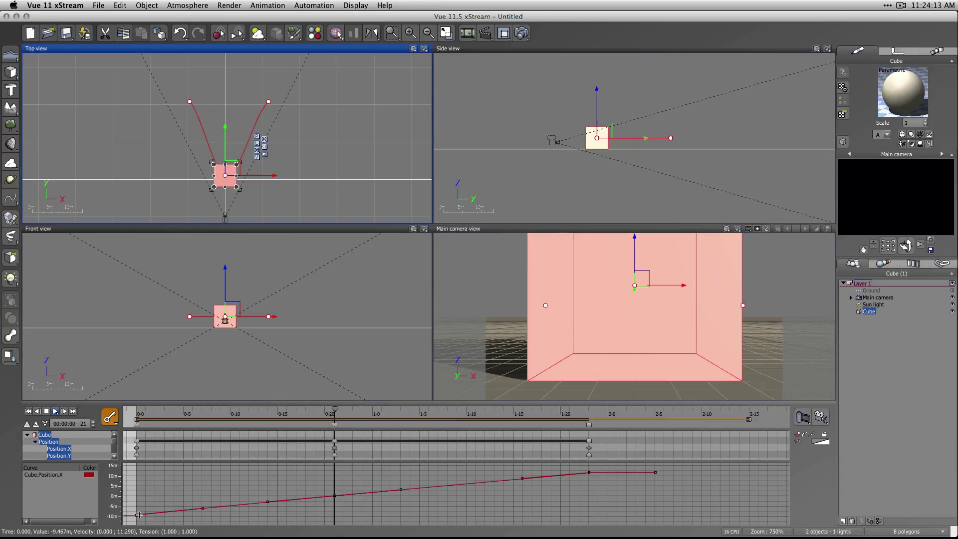
{"action": "right_click", "coordinate": [137, 514]}
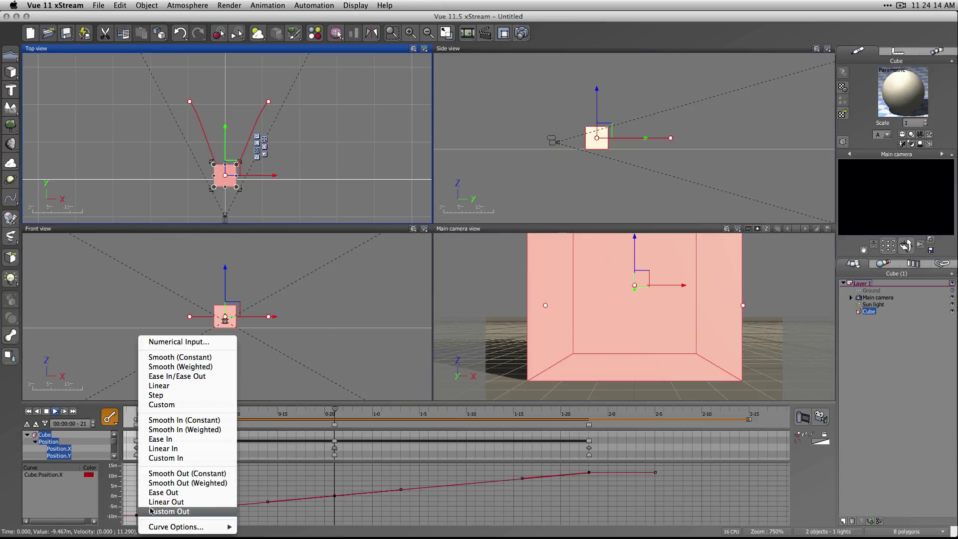
{"action": "left_click", "coordinate": [174, 386]}
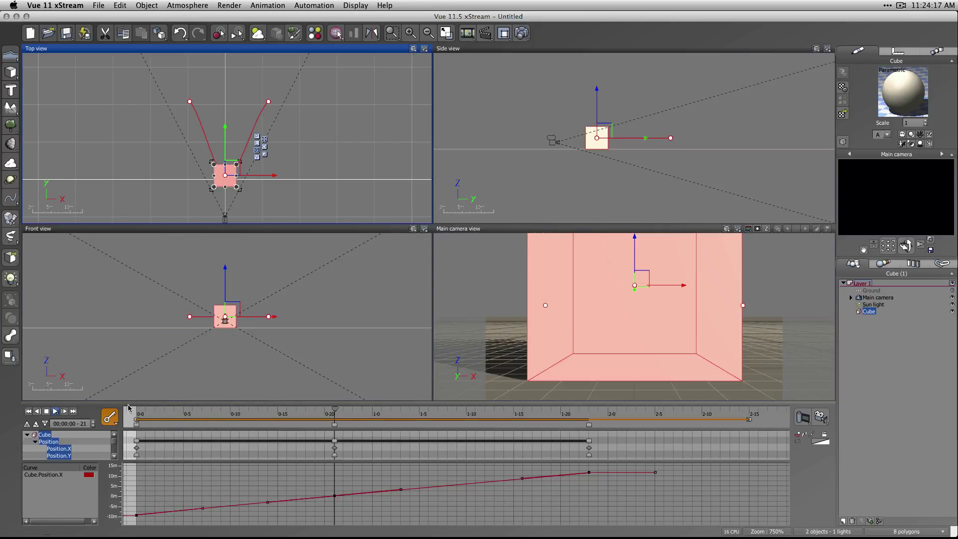
{"action": "left_click", "coordinate": [28, 411]}
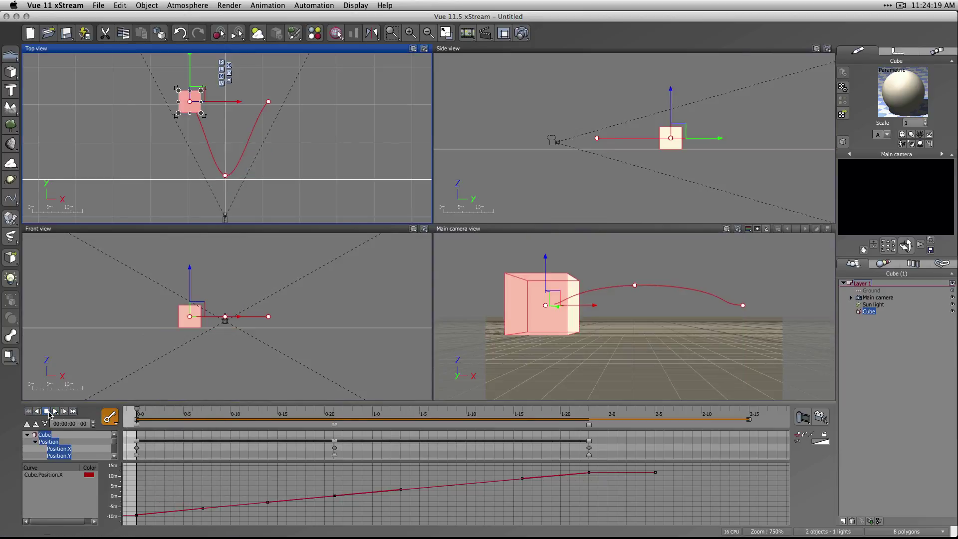
{"action": "left_click", "coordinate": [52, 412]}
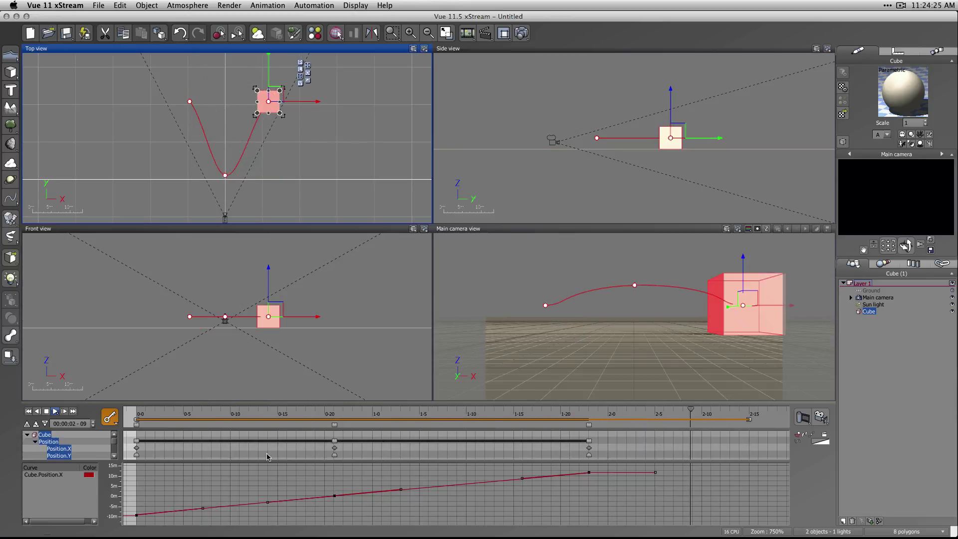
Reapply Linear interpolation to all keyframes of the Position.X curve and deselect the cube in the Top view
{"action": "left_click_drag", "start_coordinate": [598, 467], "coordinate": [125, 520]}
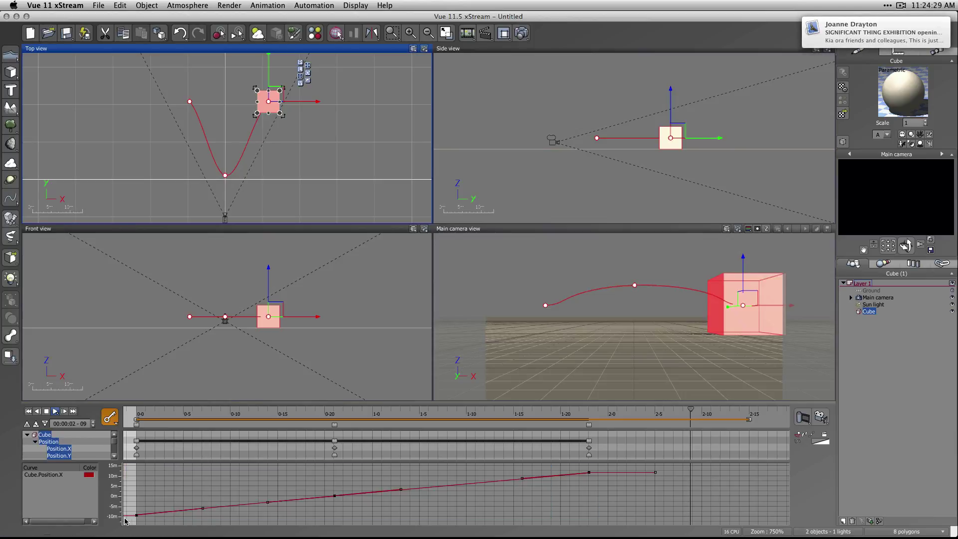
{"action": "right_click", "coordinate": [334, 495]}
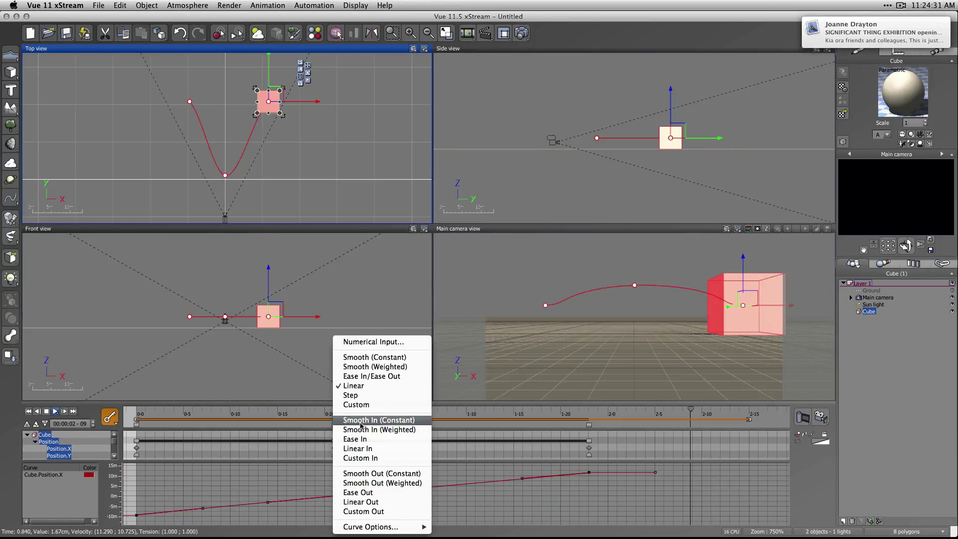
{"action": "left_click", "coordinate": [365, 388]}
{"action": "left_click", "coordinate": [225, 188]}
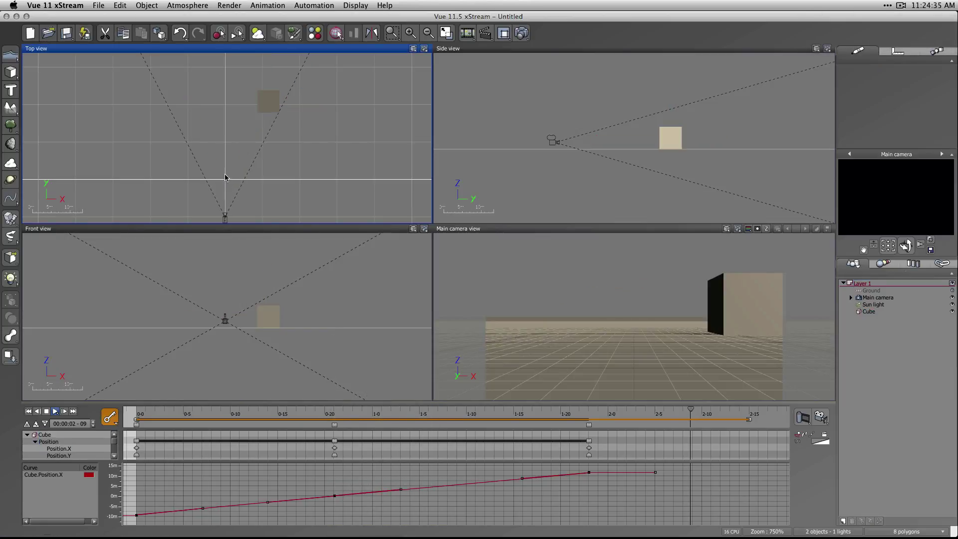
{"action": "left_click", "coordinate": [242, 150]}
{"action": "left_click_drag", "start_coordinate": [238, 153], "coordinate": [213, 191]}
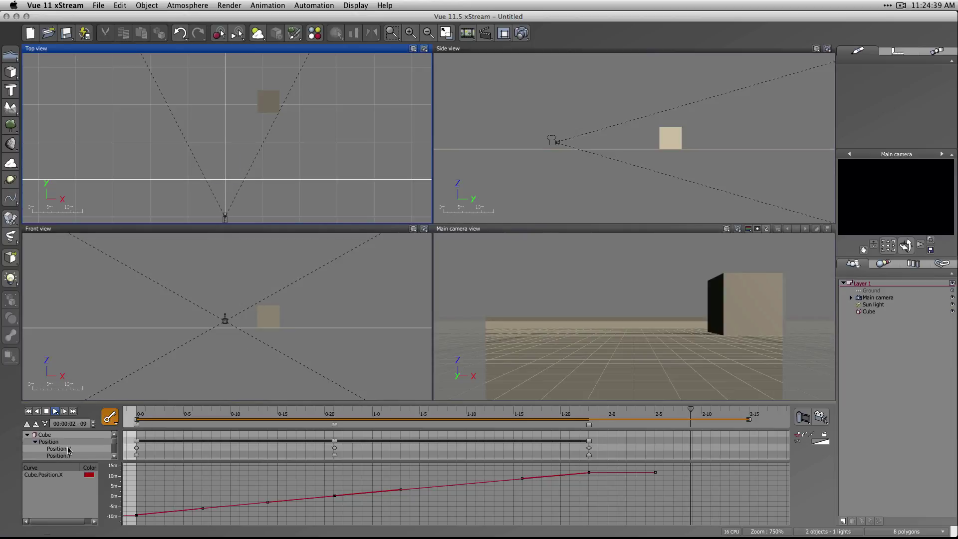
Set all three keyframes of the Position.Y curve to Linear interpolation, then select the cube and play the animation from the start
{"action": "left_click", "coordinate": [53, 444]}
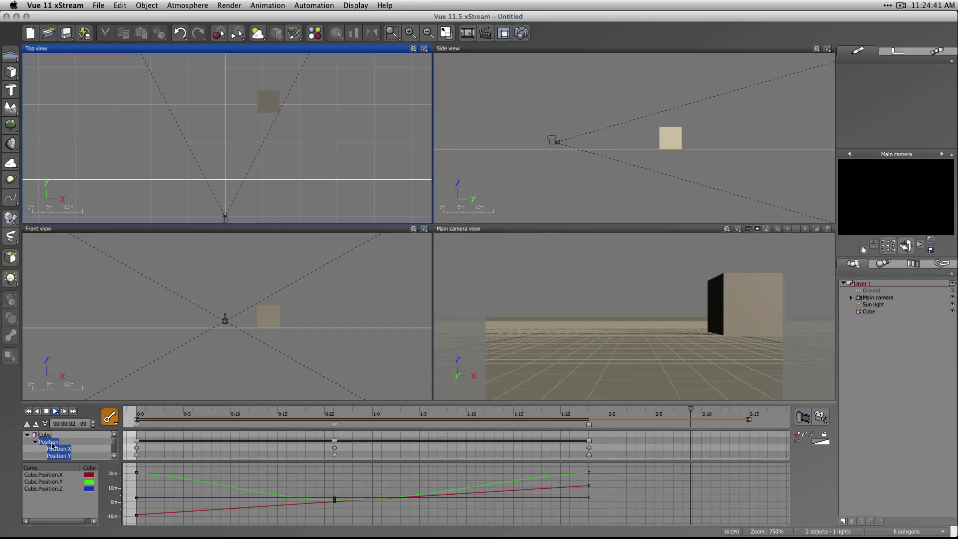
{"action": "left_click", "coordinate": [65, 460]}
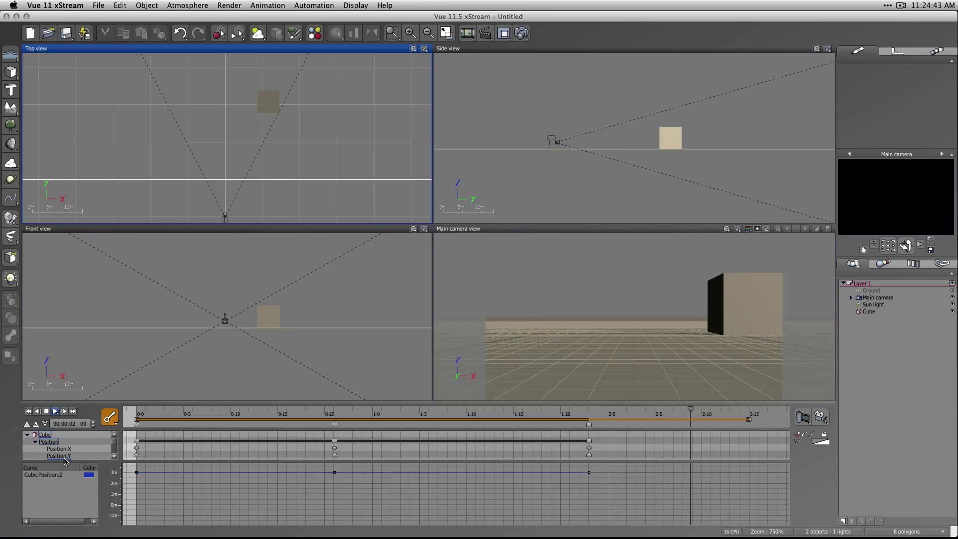
{"action": "left_click", "coordinate": [59, 456]}
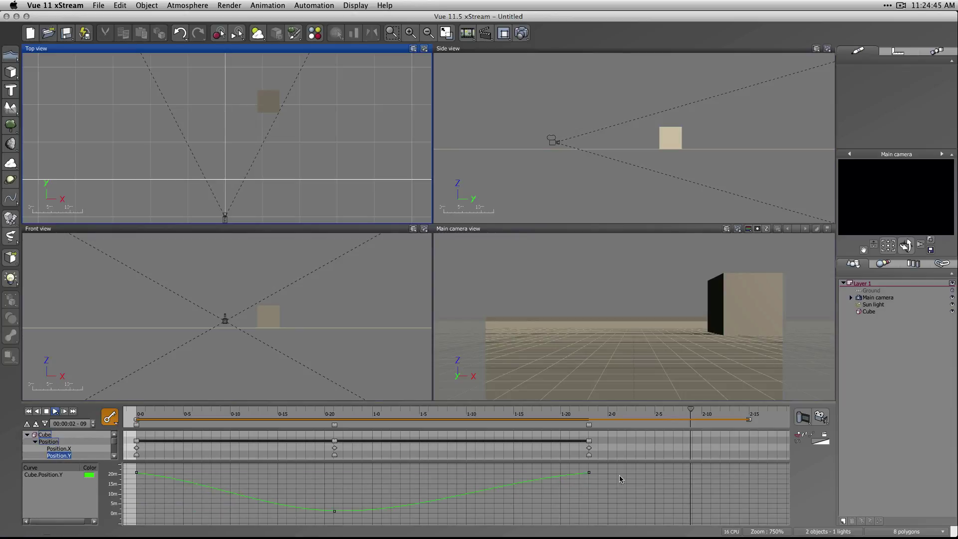
{"action": "left_click_drag", "start_coordinate": [610, 467], "coordinate": [130, 520]}
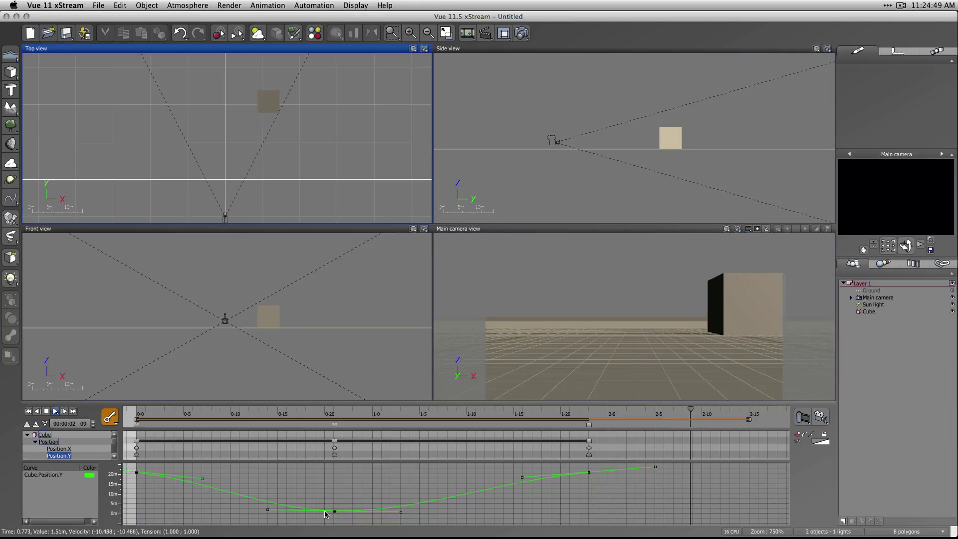
{"action": "right_click", "coordinate": [334, 506]}
{"action": "left_click", "coordinate": [367, 387]}
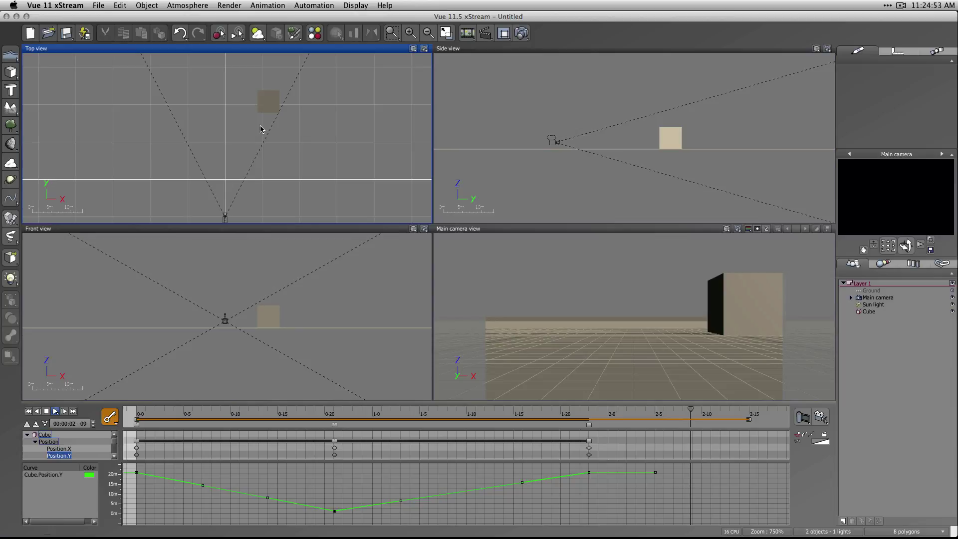
{"action": "left_click", "coordinate": [270, 109]}
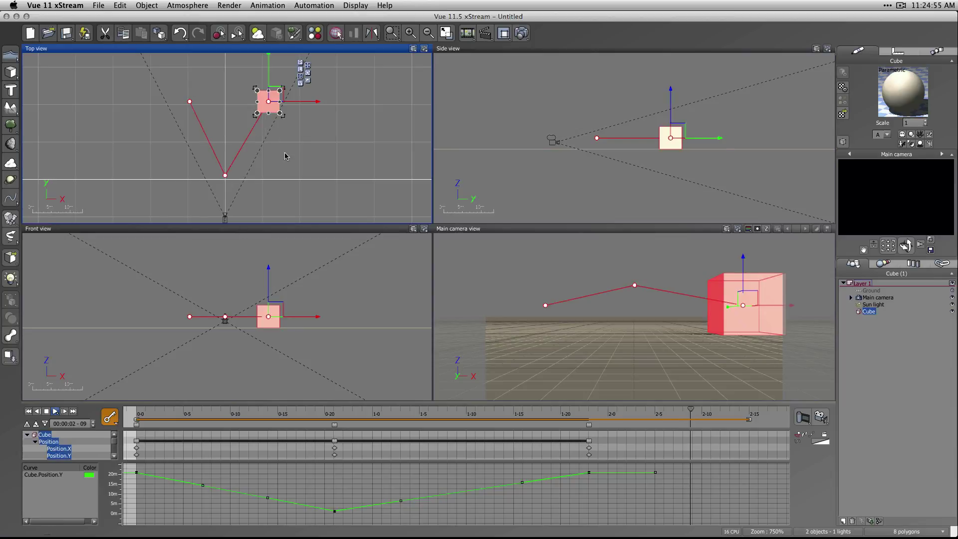
{"action": "left_click", "coordinate": [29, 411]}
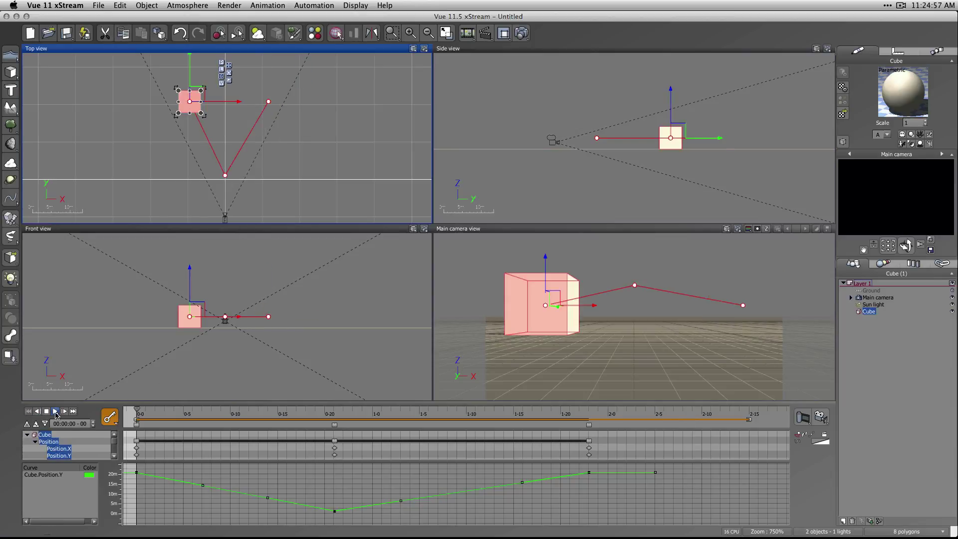
{"action": "left_click", "coordinate": [55, 411]}
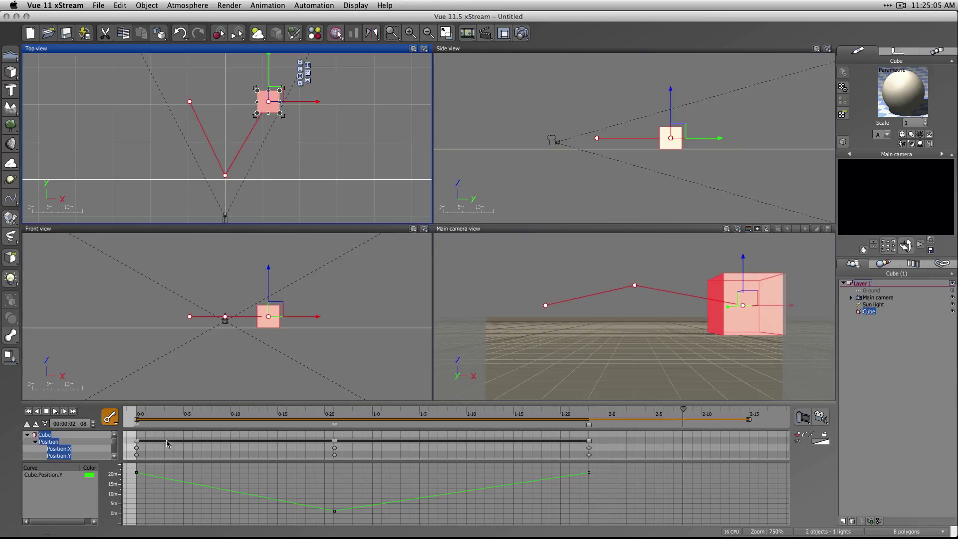
Set all keyframes of the Position.X, Y and Z curves together to Ease In/Ease Out interpolation
{"action": "left_click", "coordinate": [52, 443]}
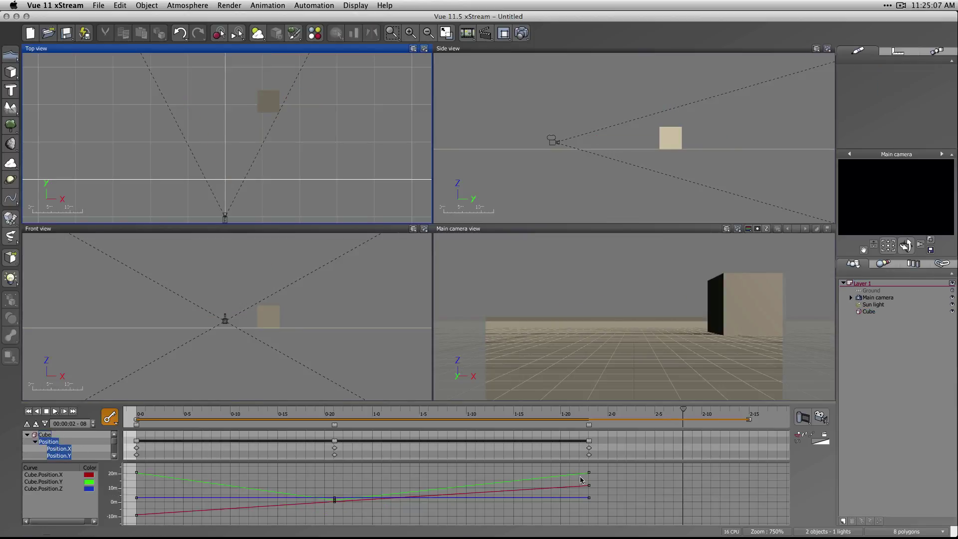
{"action": "left_click_drag", "start_coordinate": [605, 467], "coordinate": [121, 522]}
{"action": "right_click", "coordinate": [335, 499]}
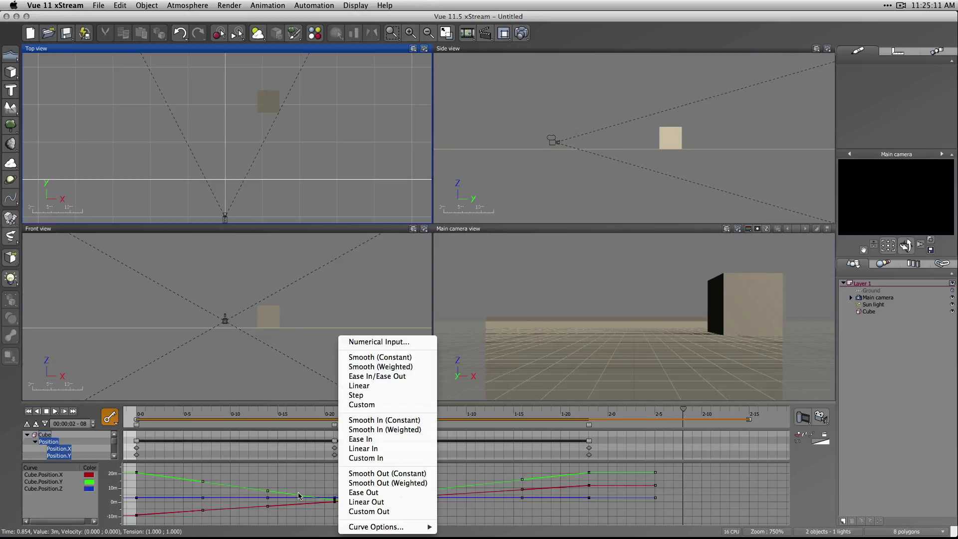
{"action": "left_click", "coordinate": [385, 377]}
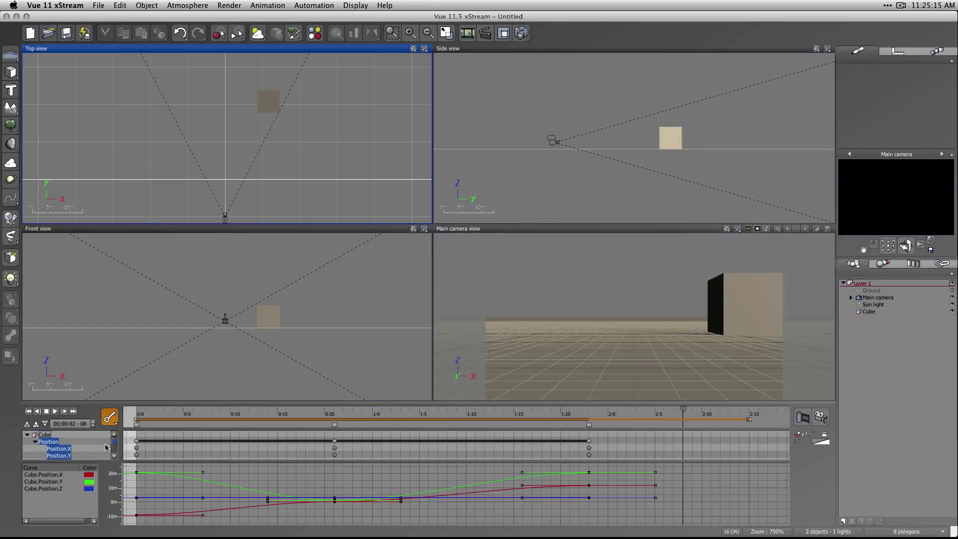
Rewind the animation, maximize the Top view and play the cube's motion in it
{"action": "left_click", "coordinate": [28, 411]}
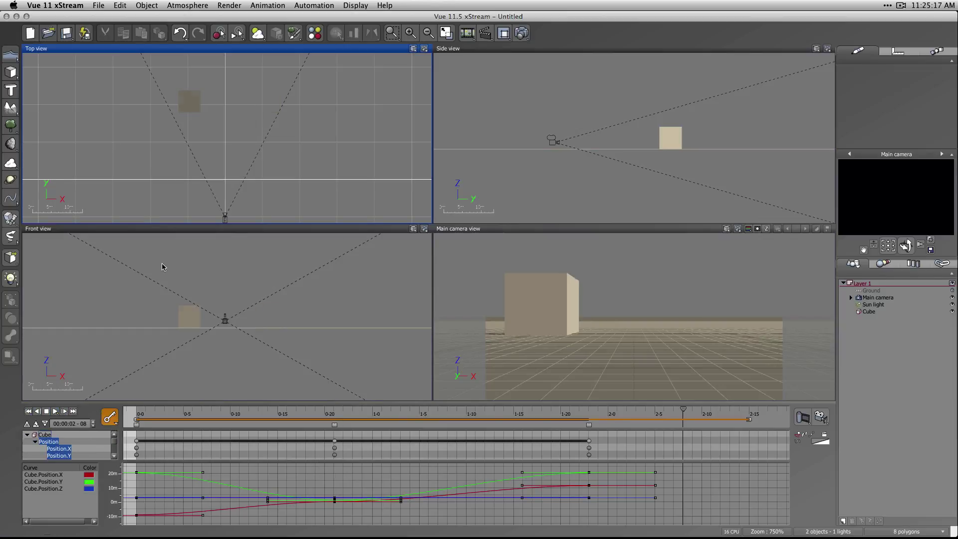
{"action": "double_click", "coordinate": [269, 49]}
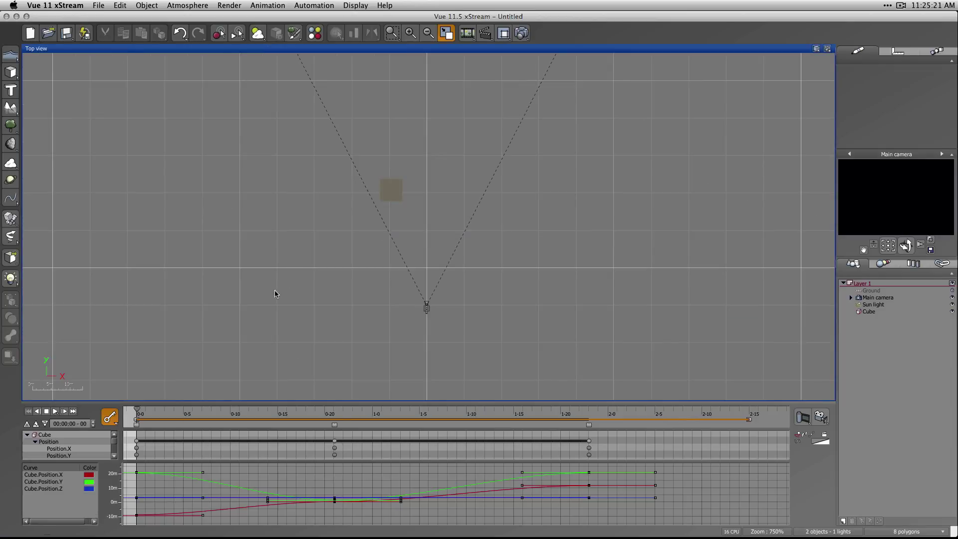
{"action": "left_click", "coordinate": [56, 412]}
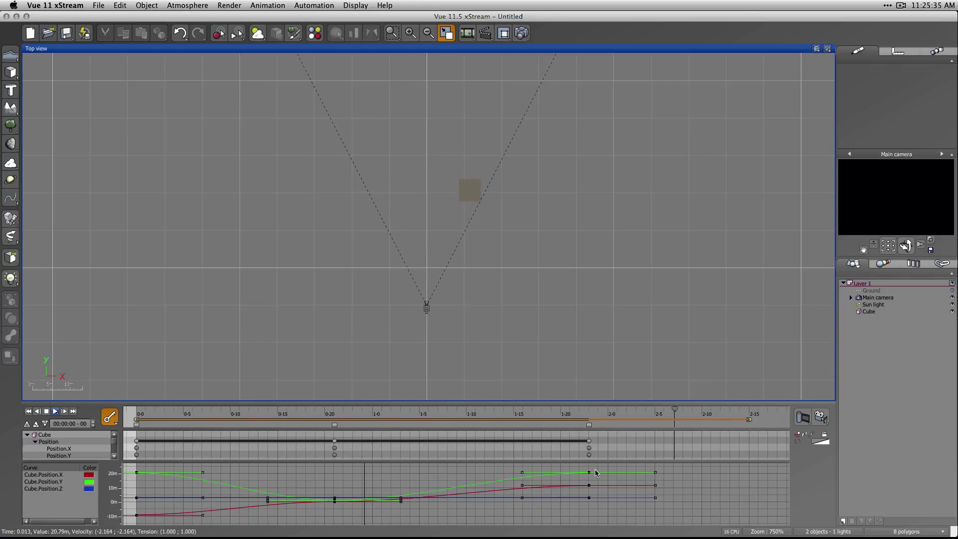
{"action": "left_click", "coordinate": [46, 412]}
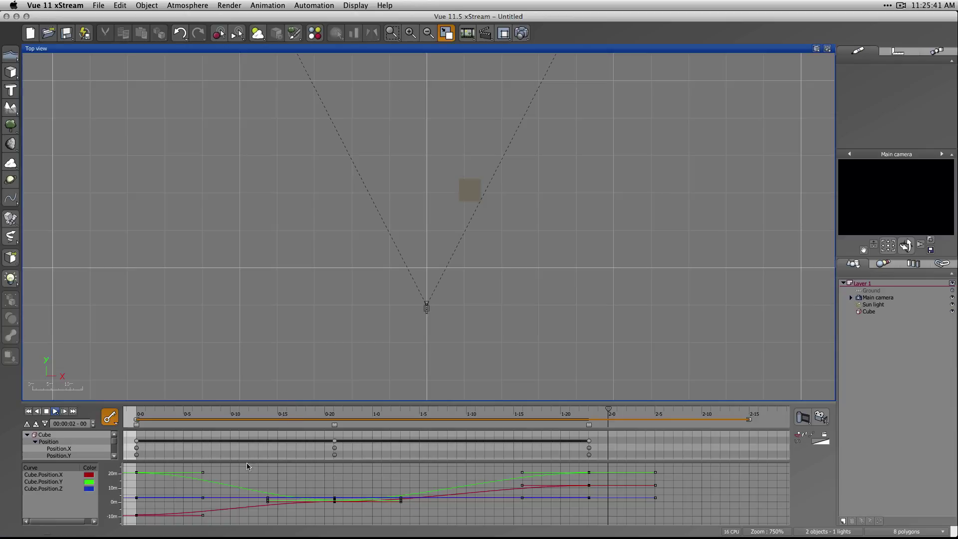
Set all keyframes of the three position curves to Smooth (Constant) interpolation and play the animation from the start
{"action": "left_click_drag", "start_coordinate": [615, 468], "coordinate": [113, 526]}
{"action": "right_click", "coordinate": [334, 499]}
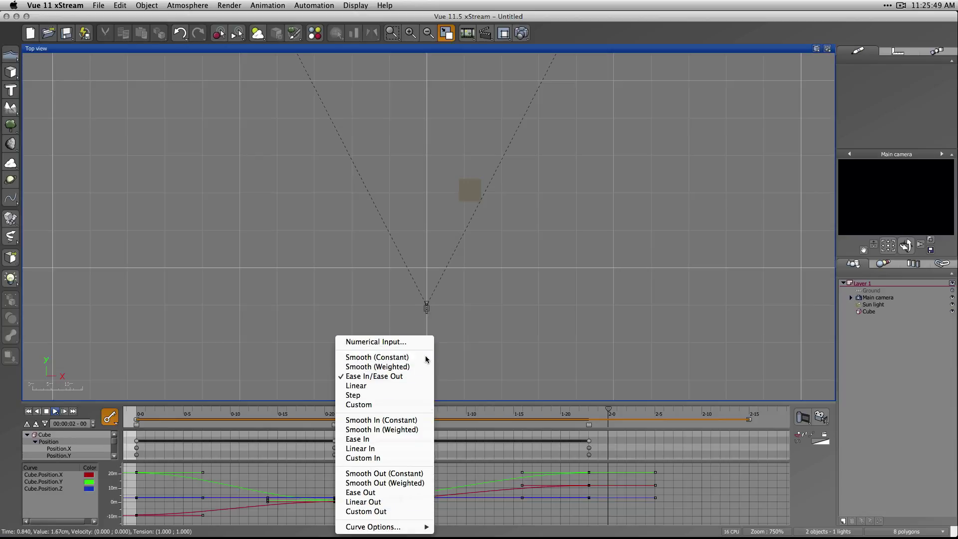
{"action": "left_click", "coordinate": [356, 386]}
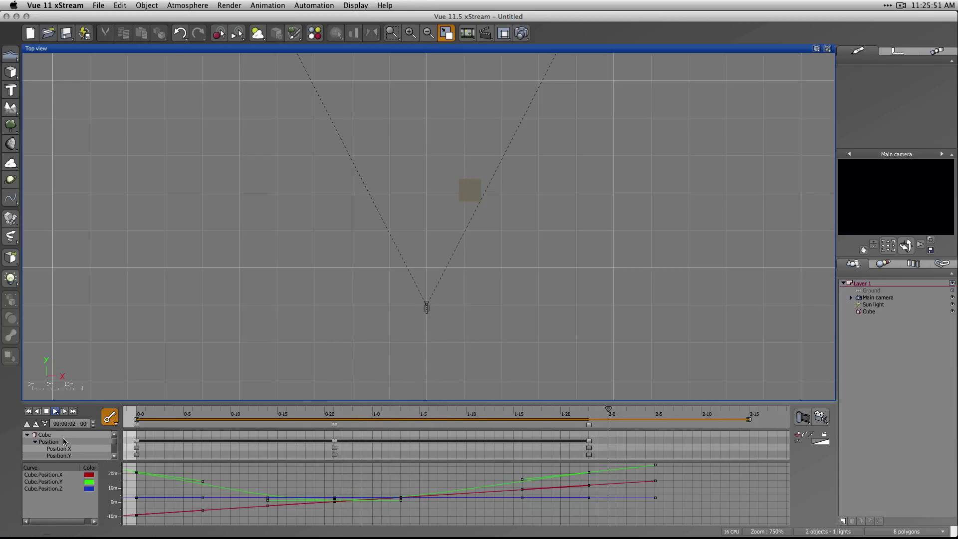
{"action": "left_click", "coordinate": [28, 411]}
{"action": "left_click", "coordinate": [55, 411]}
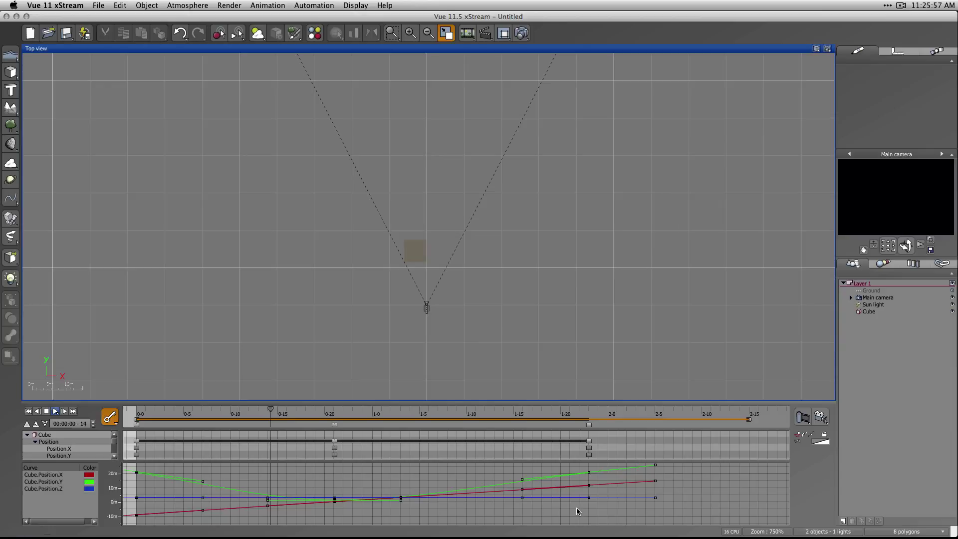
Show the cube's path, set all keyframes of the three position curves to Step interpolation and play the animation from the start
{"action": "left_click_drag", "start_coordinate": [605, 465], "coordinate": [126, 523]}
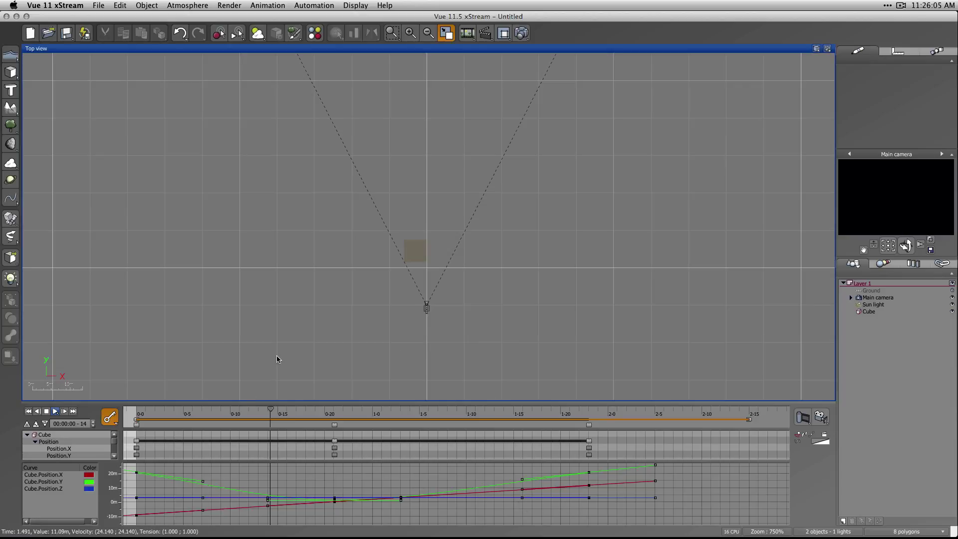
{"action": "left_click", "coordinate": [424, 254]}
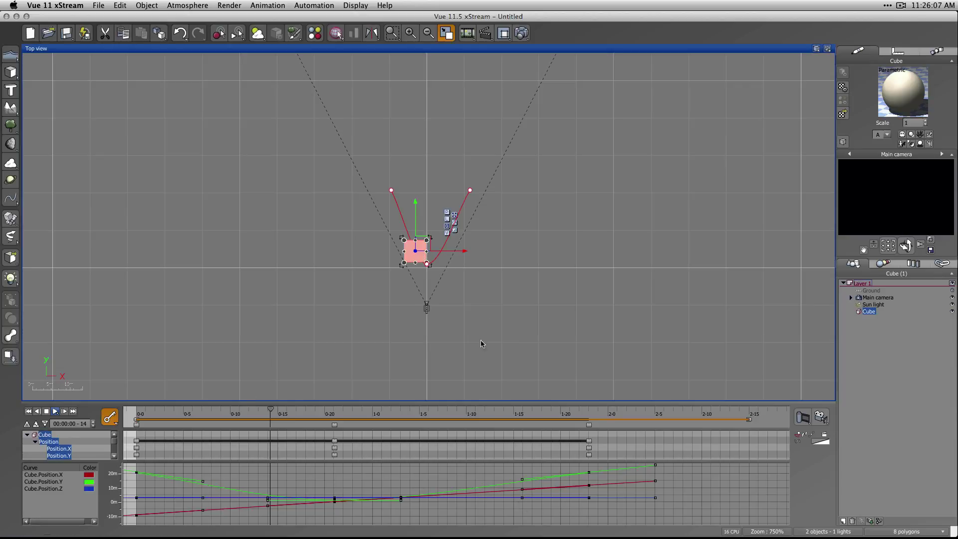
{"action": "left_click_drag", "start_coordinate": [515, 482], "coordinate": [643, 522]}
{"action": "right_click", "coordinate": [544, 490]}
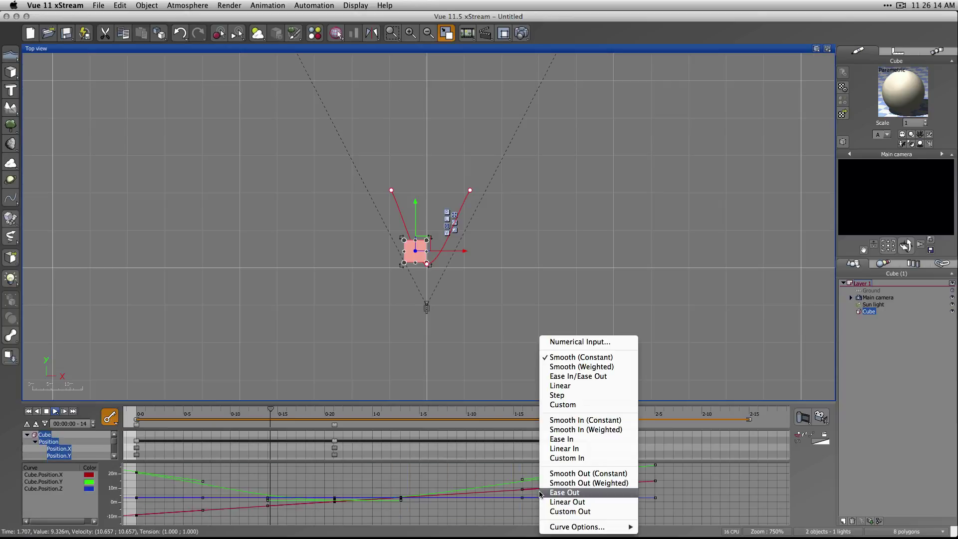
{"action": "left_click", "coordinate": [603, 396]}
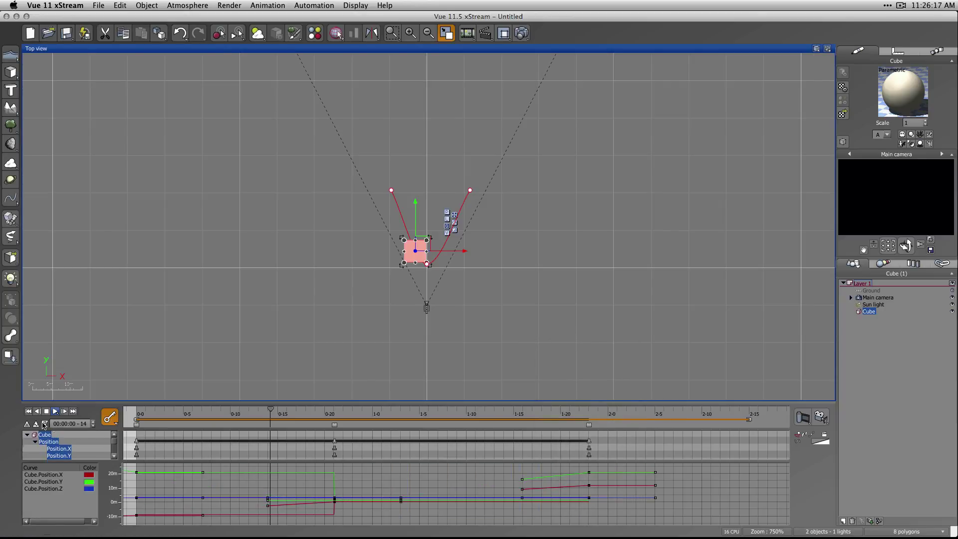
{"action": "left_click", "coordinate": [28, 412]}
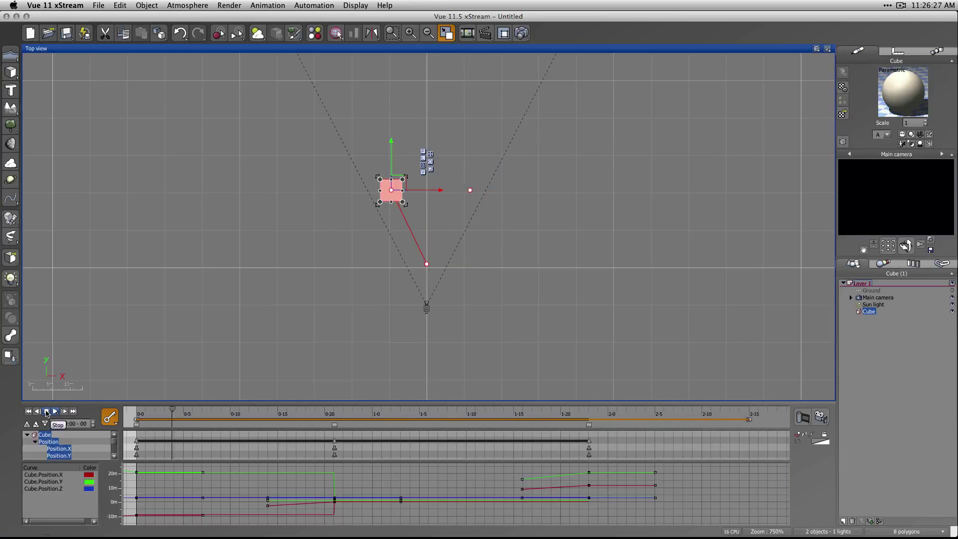
Replace the Step interpolation with Linear on all keyframes of the three position curves
{"action": "key", "text": "super+z"}
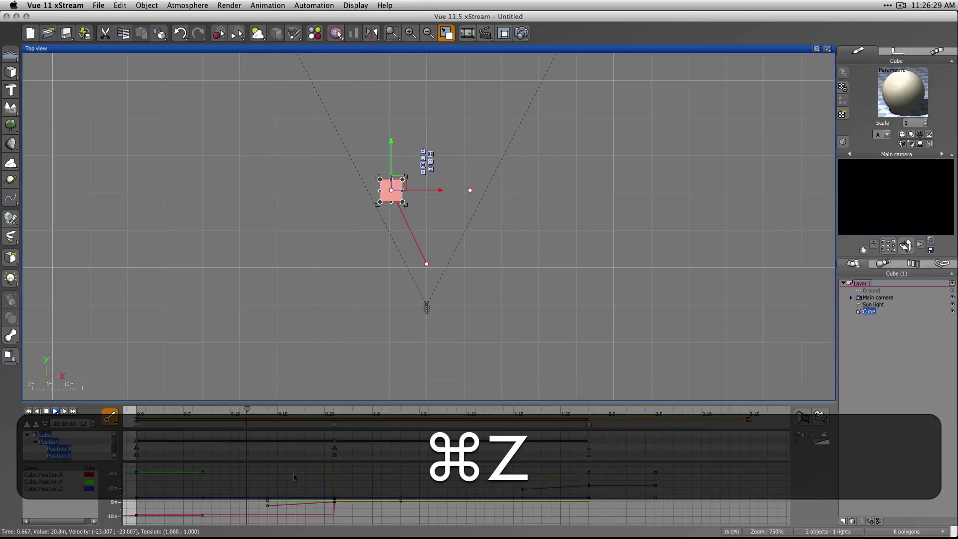
{"action": "left_click_drag", "start_coordinate": [633, 465], "coordinate": [120, 528]}
{"action": "right_click", "coordinate": [295, 494]}
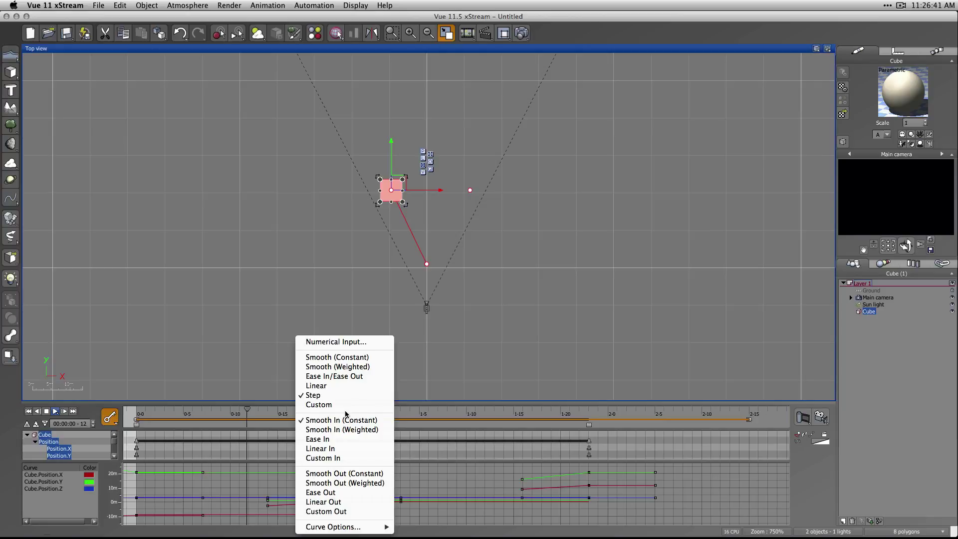
{"action": "left_click", "coordinate": [359, 386]}
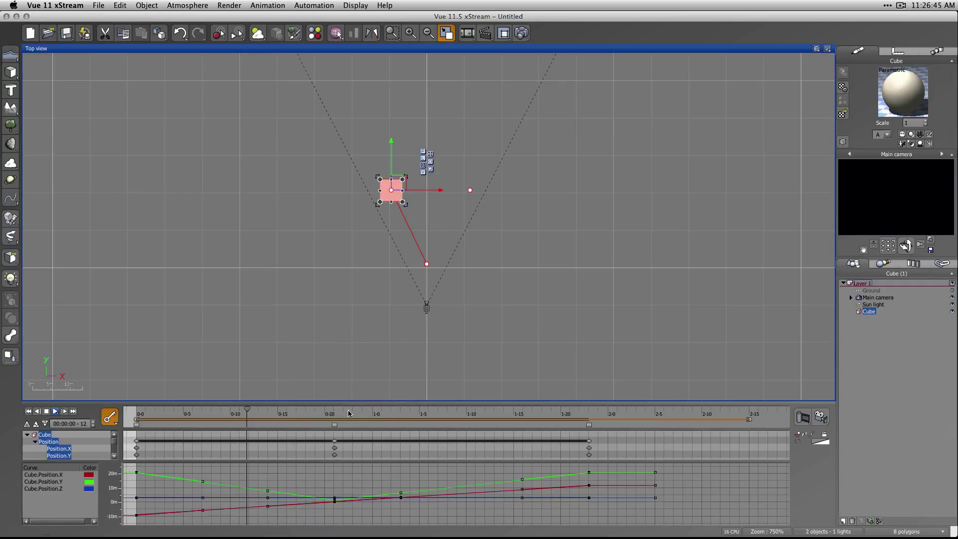
Apply Ease Out to all keyframes of the three position curves, play the animation and deselect the cube
{"action": "left_click_drag", "start_coordinate": [599, 466], "coordinate": [120, 530]}
{"action": "right_click", "coordinate": [224, 505]}
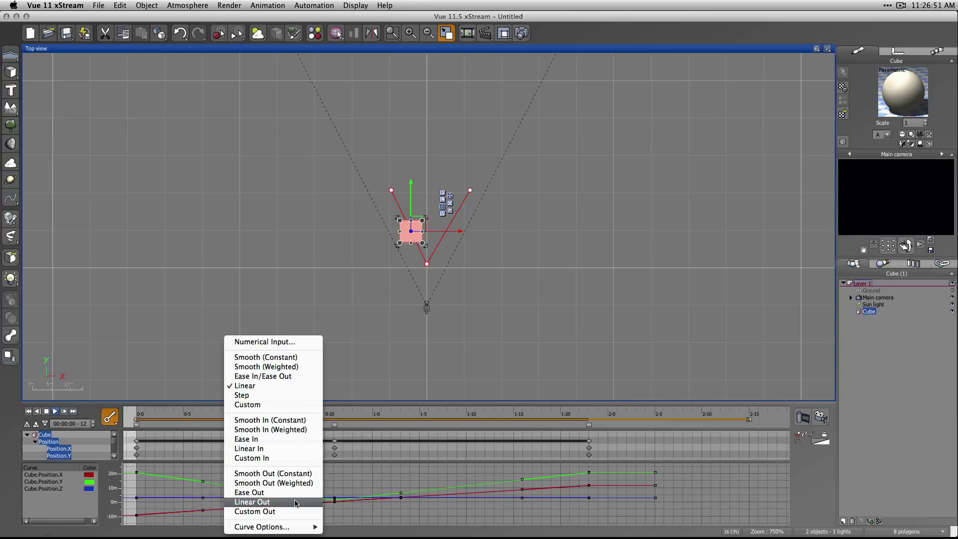
{"action": "left_click", "coordinate": [298, 486]}
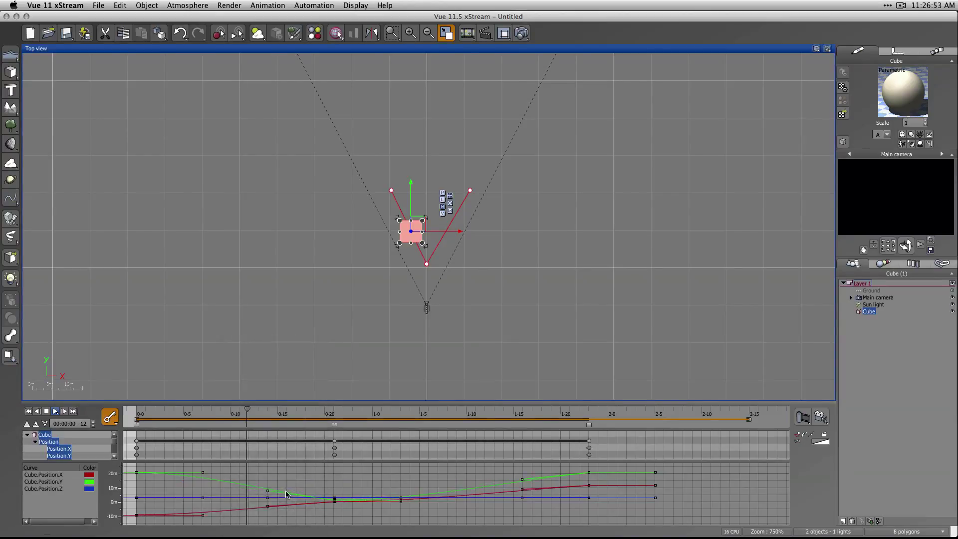
{"action": "left_click", "coordinate": [335, 483]}
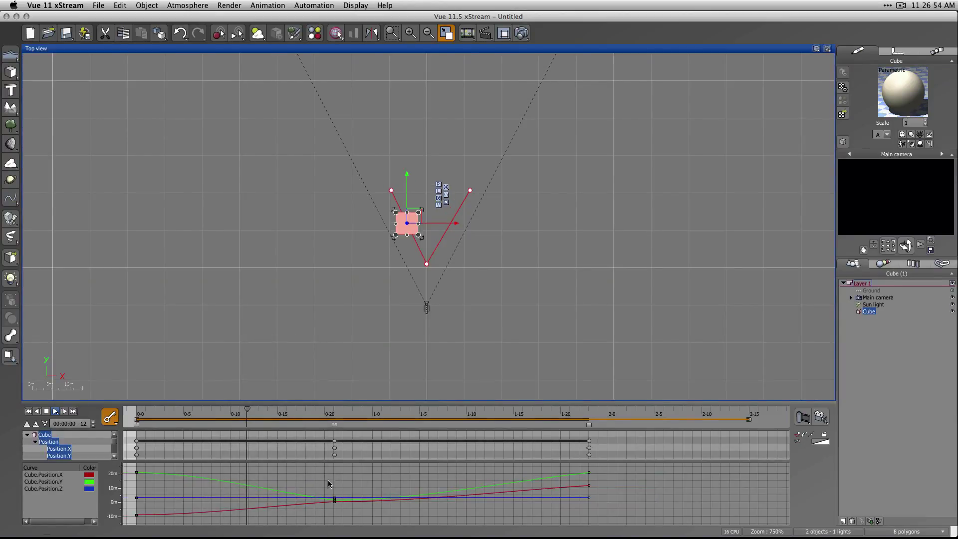
{"action": "left_click", "coordinate": [45, 413]}
{"action": "left_click", "coordinate": [56, 413]}
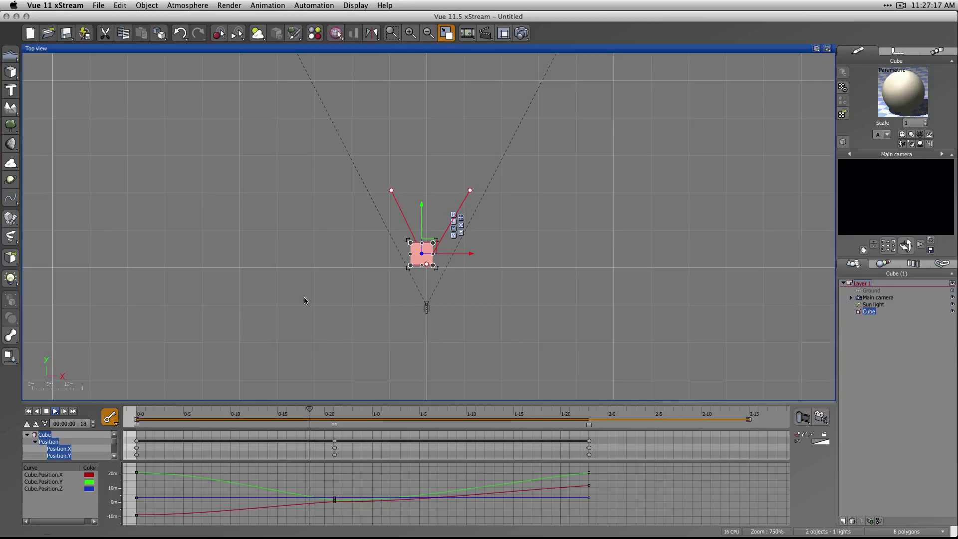
{"action": "left_click", "coordinate": [288, 293]}
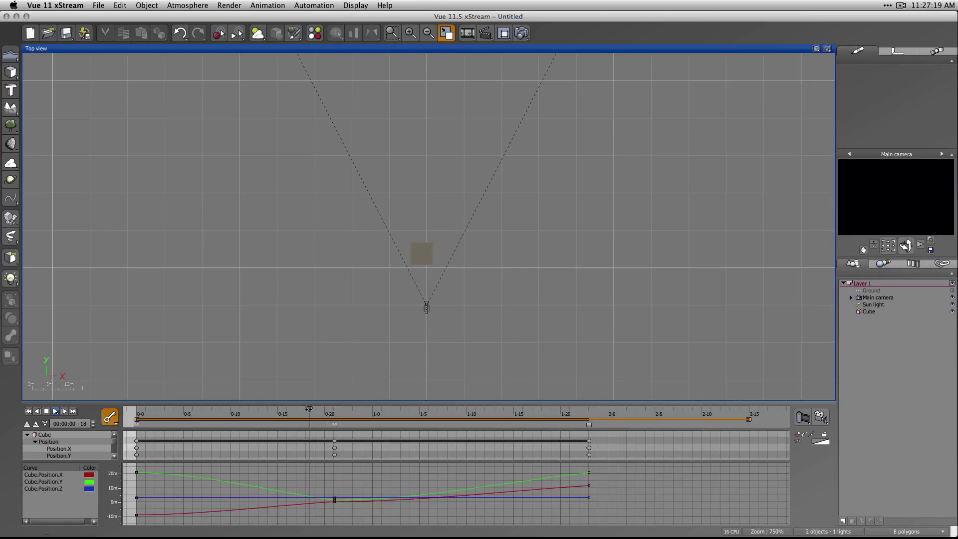
Return the playhead to the start of the animation and restore the four-view layout
{"action": "left_click_drag", "start_coordinate": [309, 409], "coordinate": [268, 407]}
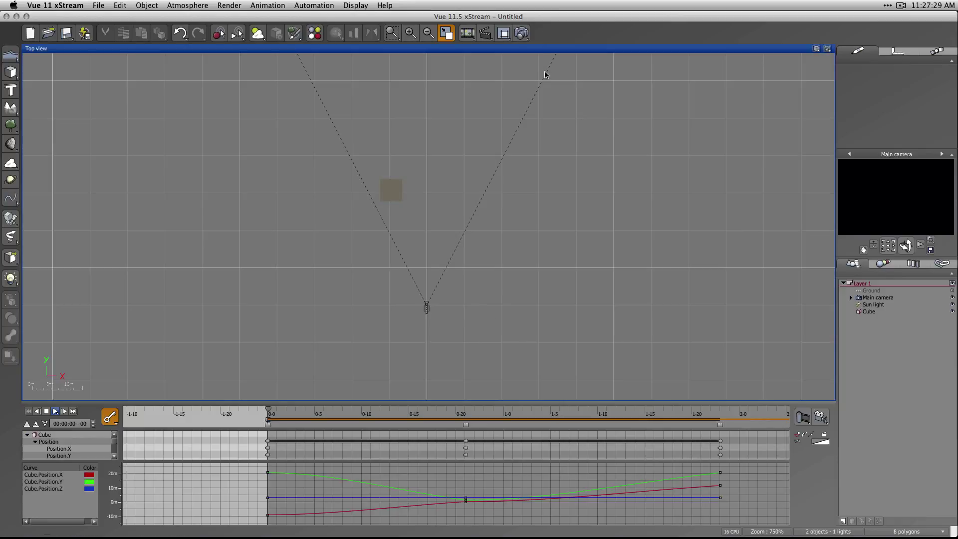
{"action": "double_click", "coordinate": [543, 51]}
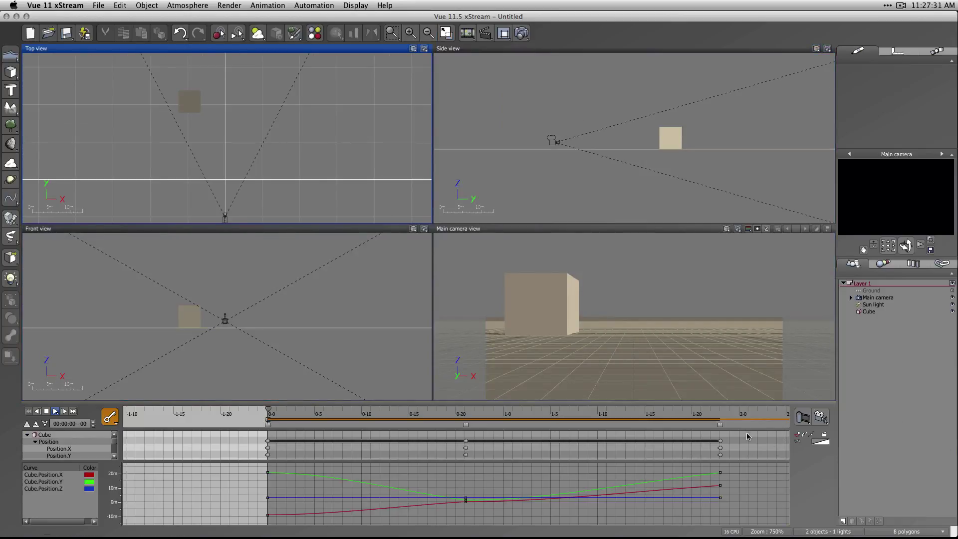
Turn on permanent display of the cube's animation path and check it with the cube selected and deselected
{"action": "left_click", "coordinate": [799, 435]}
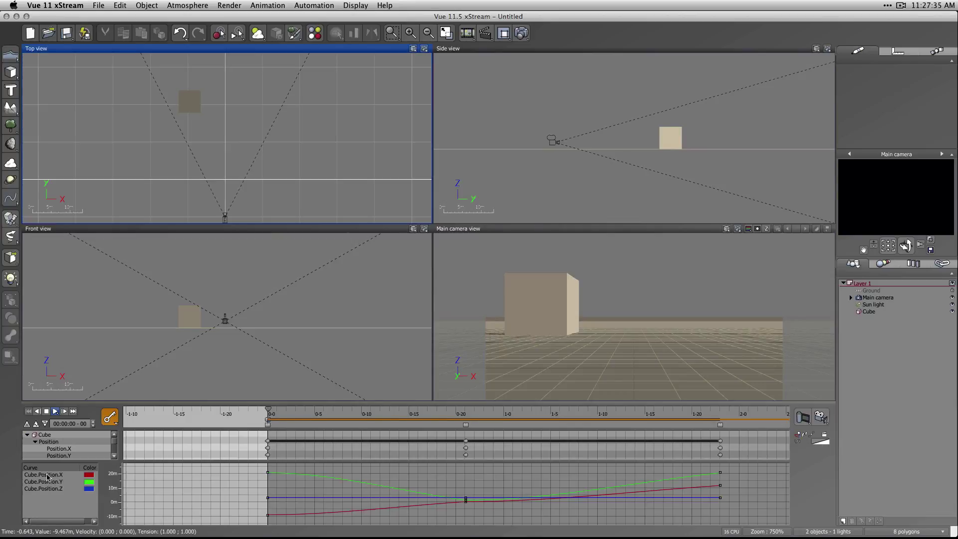
{"action": "left_click", "coordinate": [50, 442]}
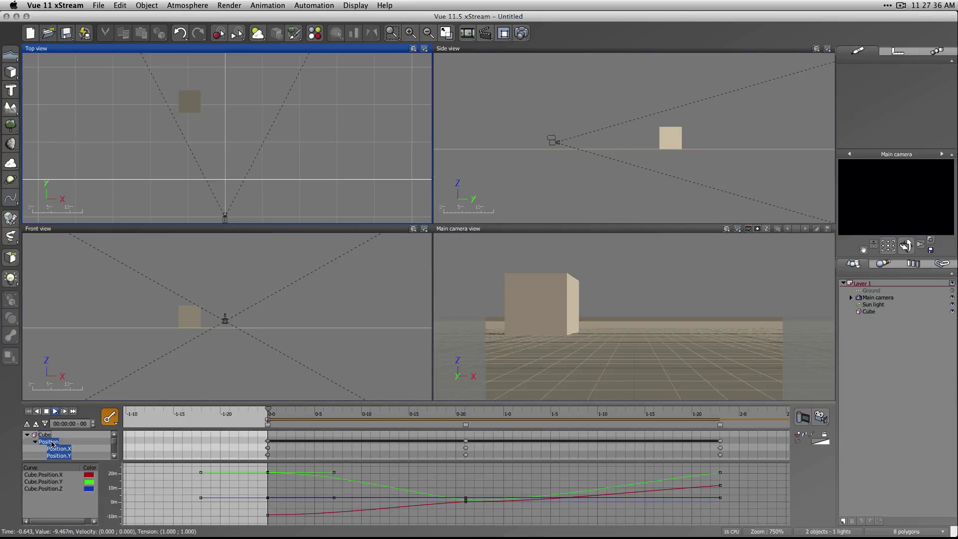
{"action": "left_click", "coordinate": [798, 436]}
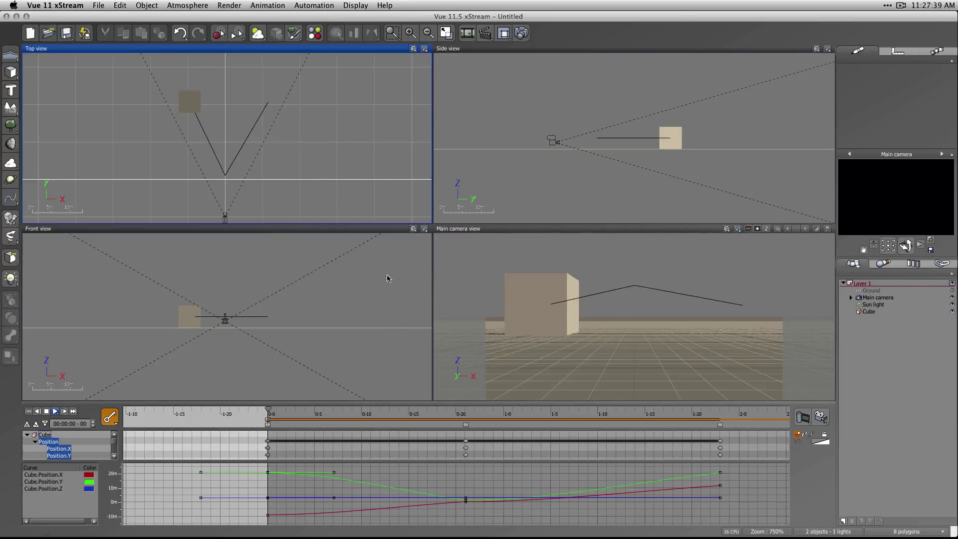
{"action": "left_click", "coordinate": [333, 196]}
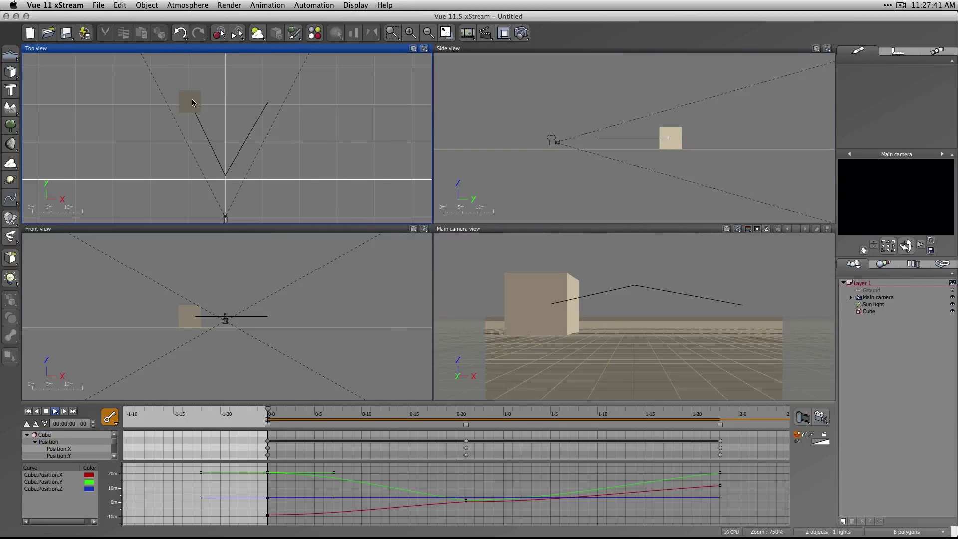
{"action": "left_click", "coordinate": [192, 102]}
{"action": "left_click", "coordinate": [343, 150]}
Preview the cube's path as a ribbon, switch to tangent display instead and select the path's middle control point in the top view
{"action": "left_click", "coordinate": [804, 435]}
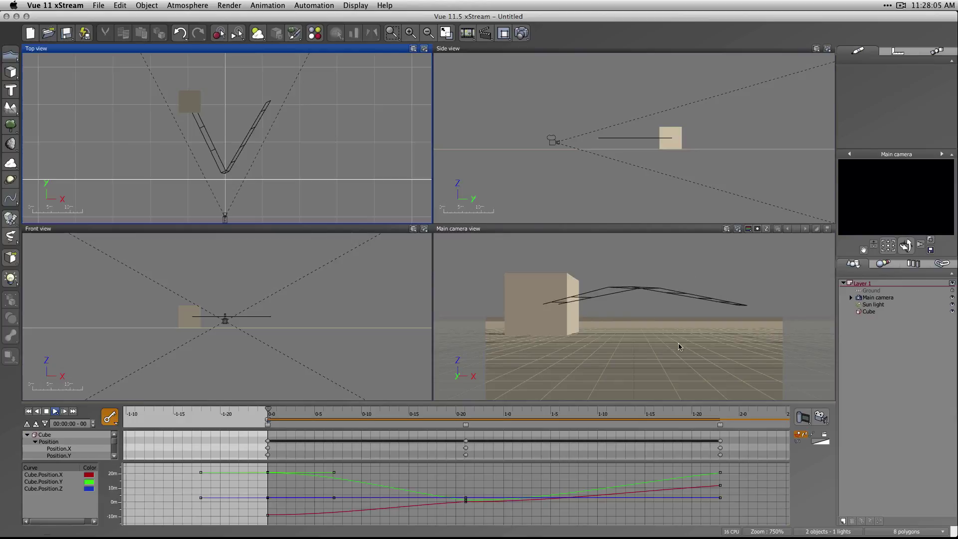
{"action": "left_click", "coordinate": [811, 436]}
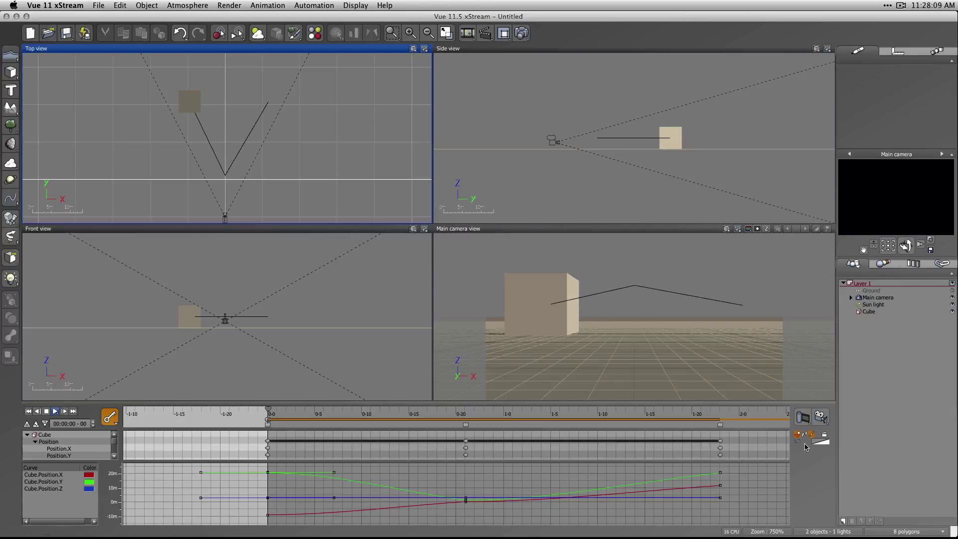
{"action": "left_click", "coordinate": [193, 107]}
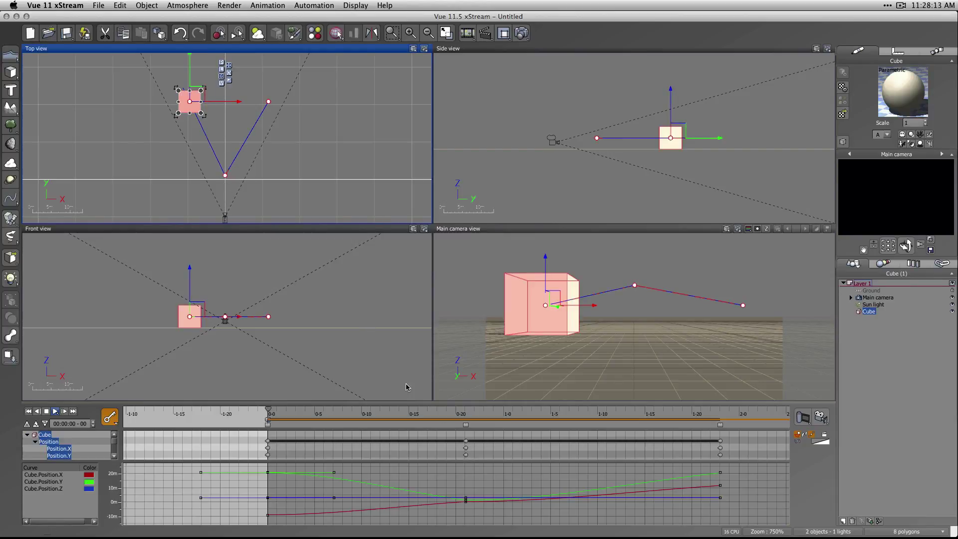
{"action": "scroll", "coordinate": [211, 181], "scroll_direction": "up", "scroll_amount": 3}
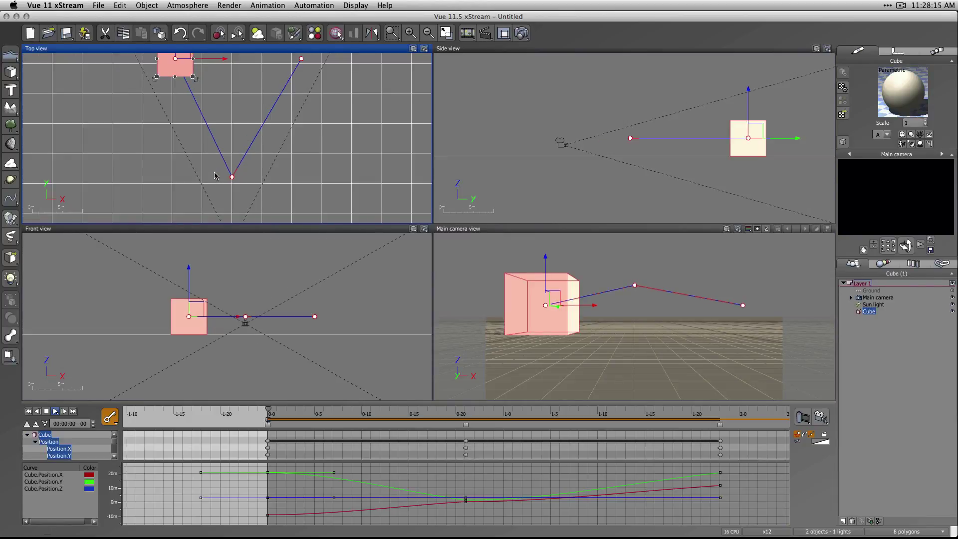
{"action": "left_click", "coordinate": [233, 178]}
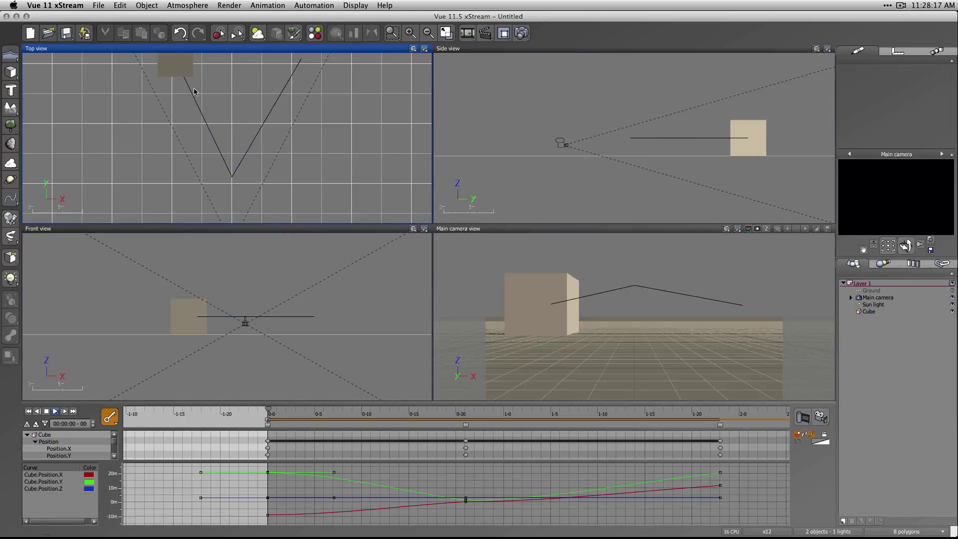
{"action": "left_click", "coordinate": [181, 65]}
{"action": "left_click", "coordinate": [232, 177]}
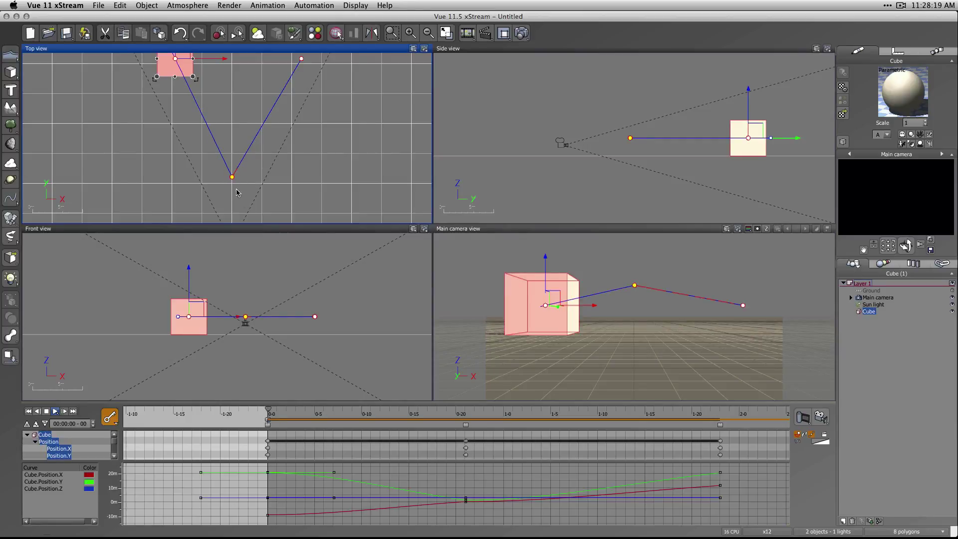
{"action": "left_click", "coordinate": [813, 434]}
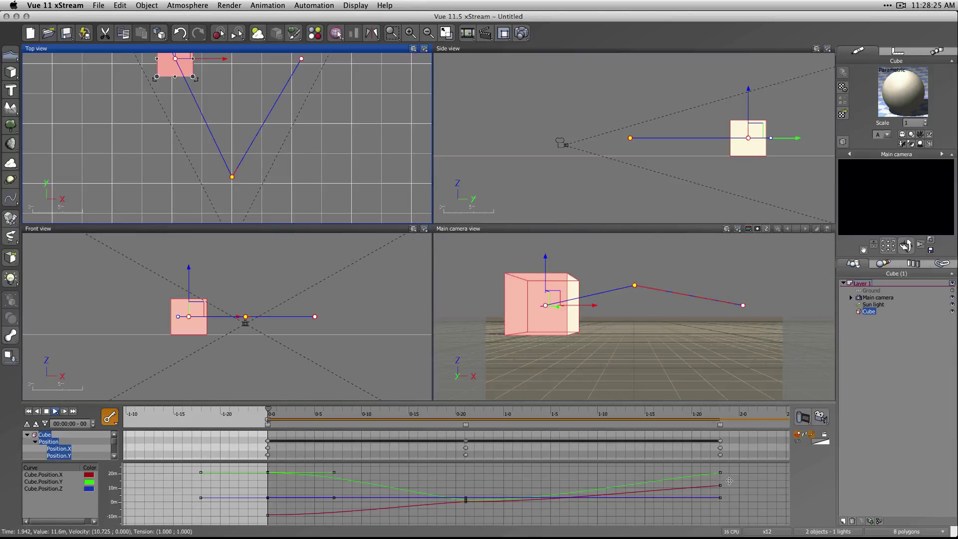
Try the option that rescales the curve graph's value range, checking it with the cube deselected and reselected
{"action": "left_click", "coordinate": [798, 444]}
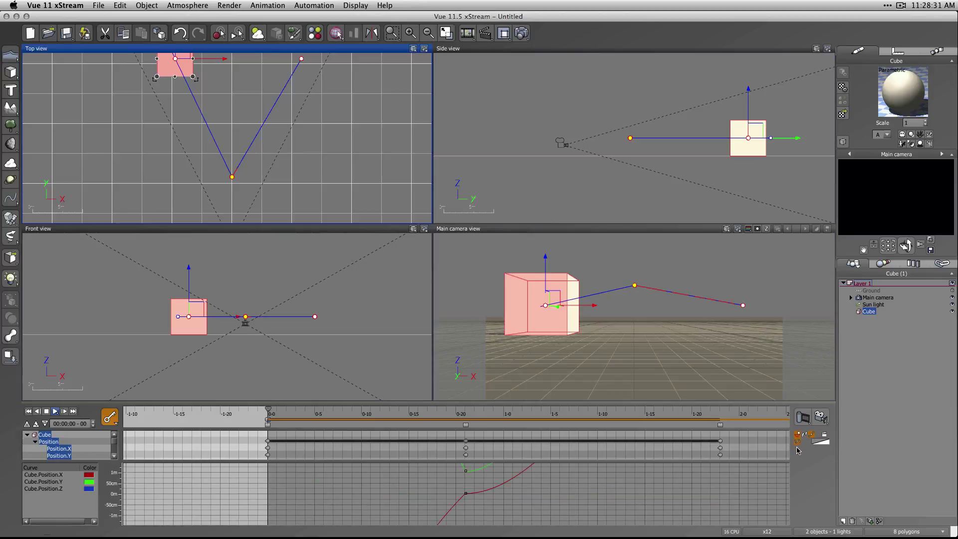
{"action": "left_click", "coordinate": [638, 352]}
{"action": "left_click", "coordinate": [293, 160]}
{"action": "left_click", "coordinate": [367, 182]}
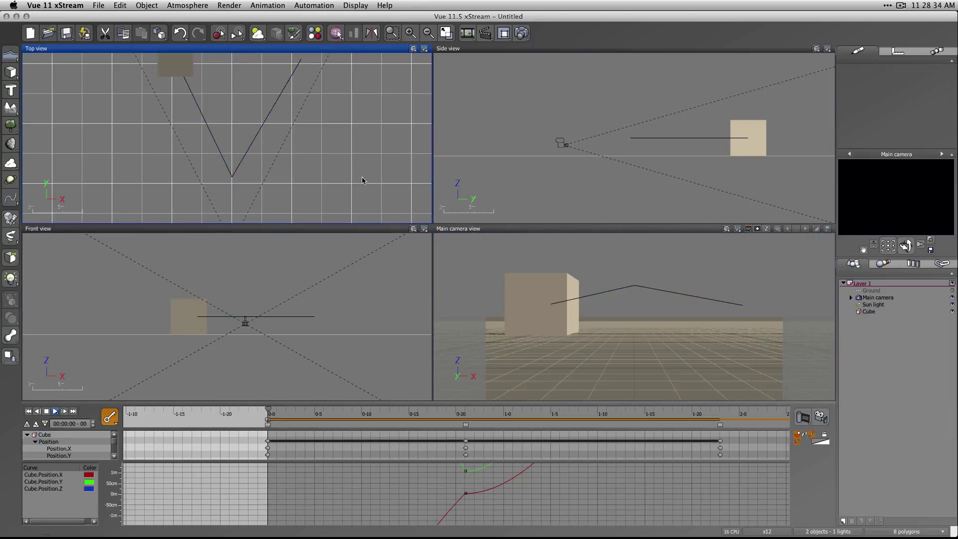
{"action": "left_click", "coordinate": [185, 75]}
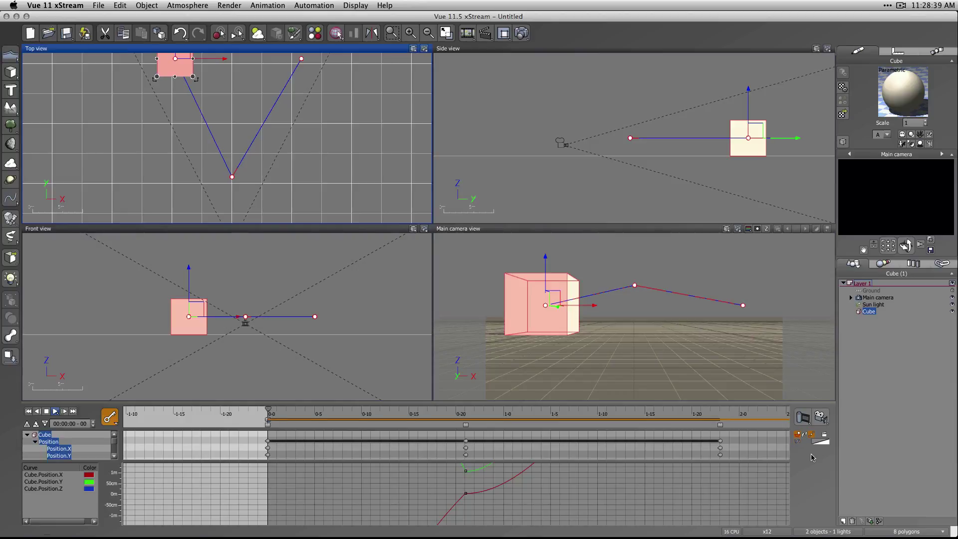
{"action": "left_click", "coordinate": [318, 159]}
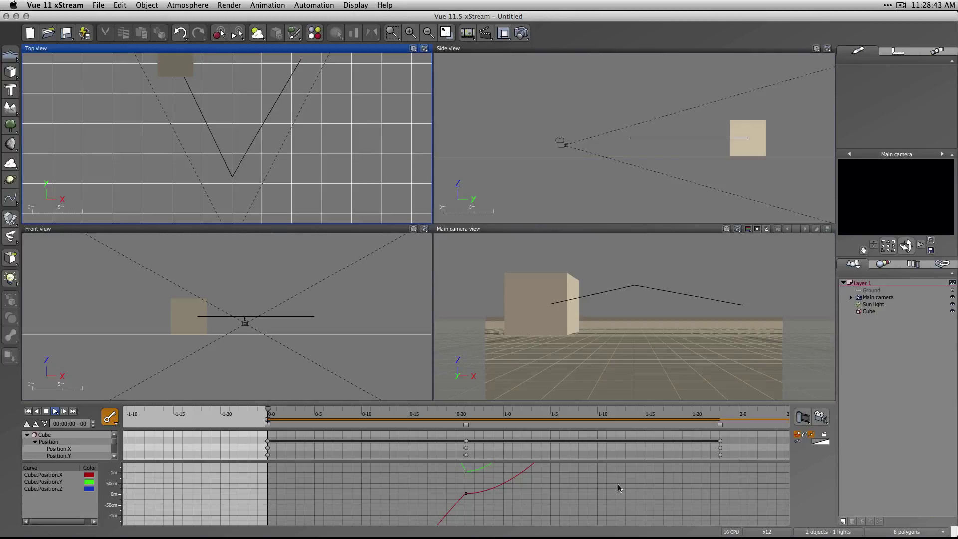
Fit the curve graph vertically to the three position curves with Zoom Value Extents
{"action": "right_click", "coordinate": [315, 494]}
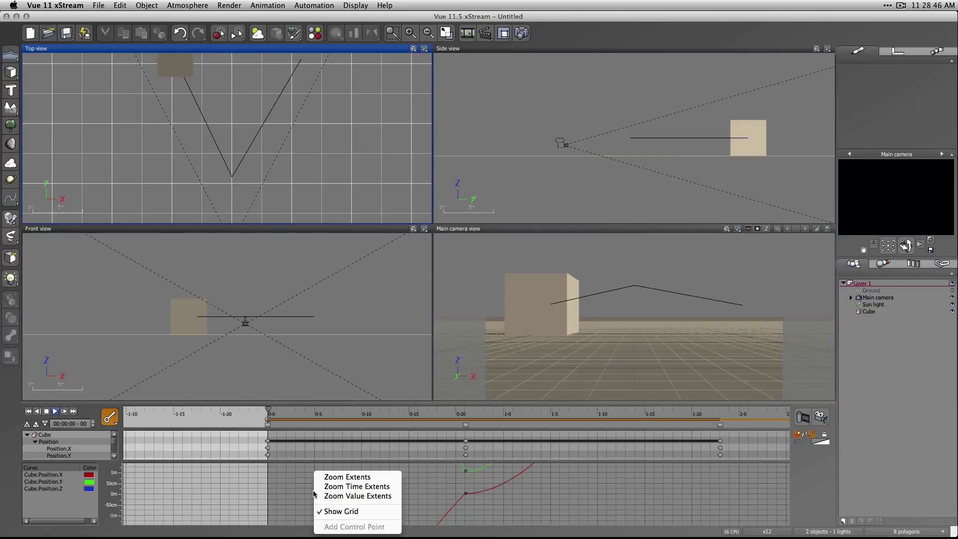
{"action": "left_click", "coordinate": [365, 497]}
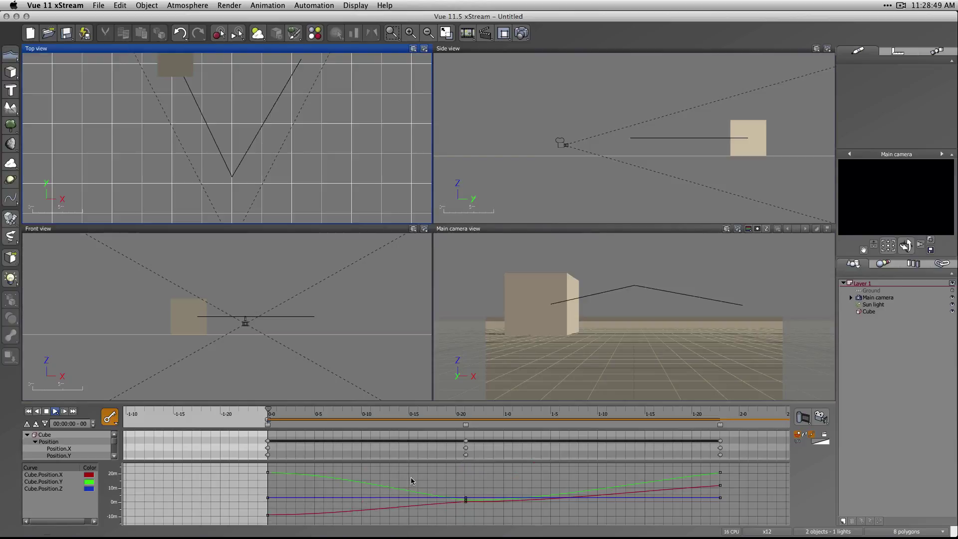
{"action": "right_click", "coordinate": [432, 470]}
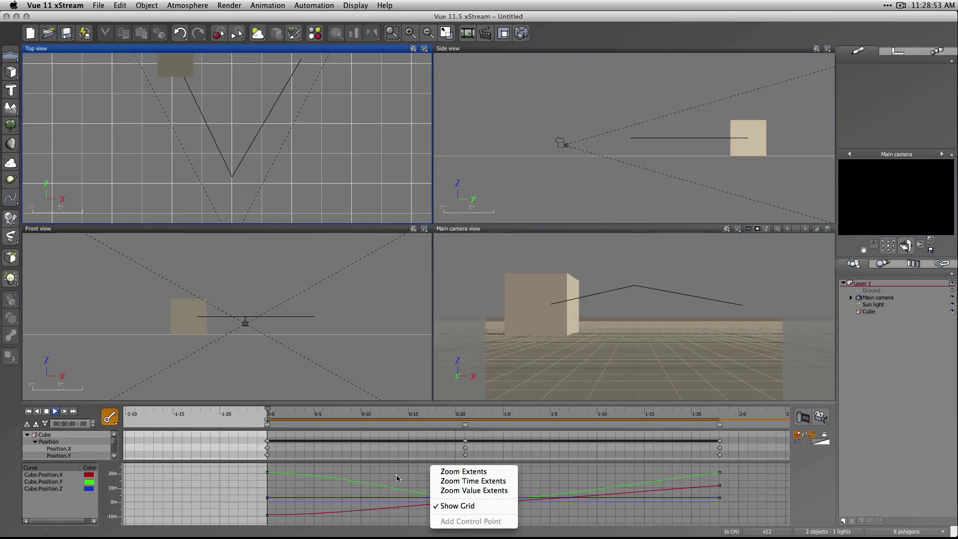
{"action": "left_click", "coordinate": [370, 485]}
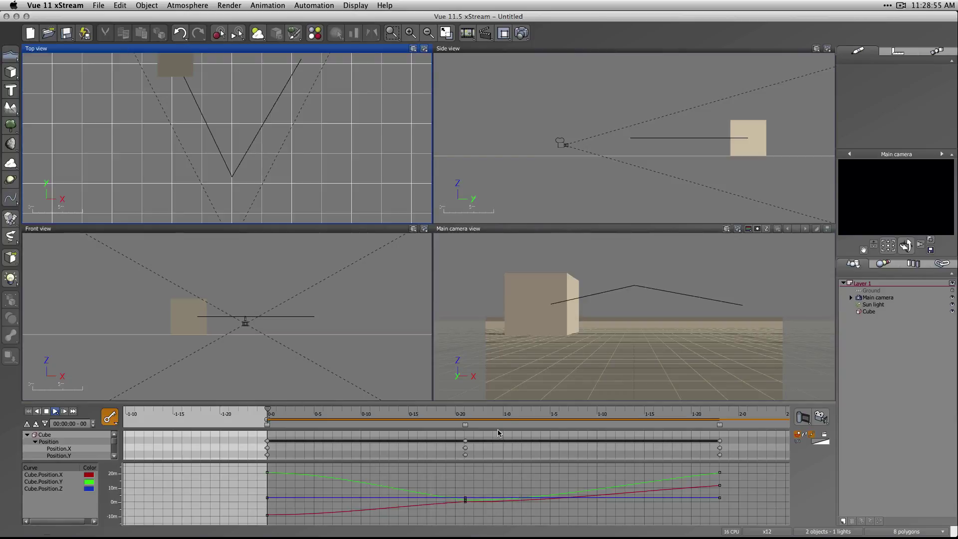
Zoom the timeline far out and refit the graph to the position curves with Zoom Time Extents and Zoom Value Extents
{"action": "scroll", "coordinate": [235, 482], "scroll_direction": "down", "scroll_amount": 5, "text": "super"}
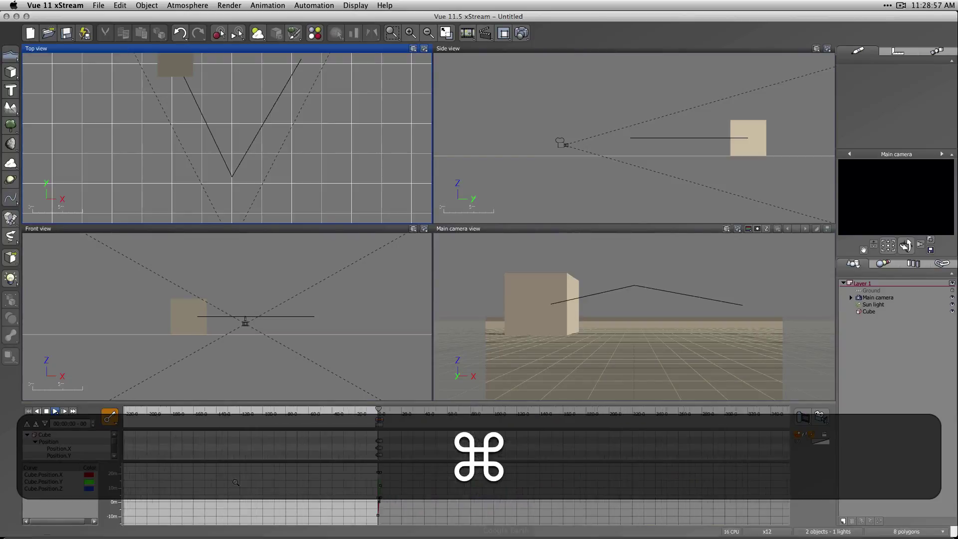
{"action": "scroll", "coordinate": [235, 482], "scroll_direction": "down", "scroll_amount": 5, "text": "super"}
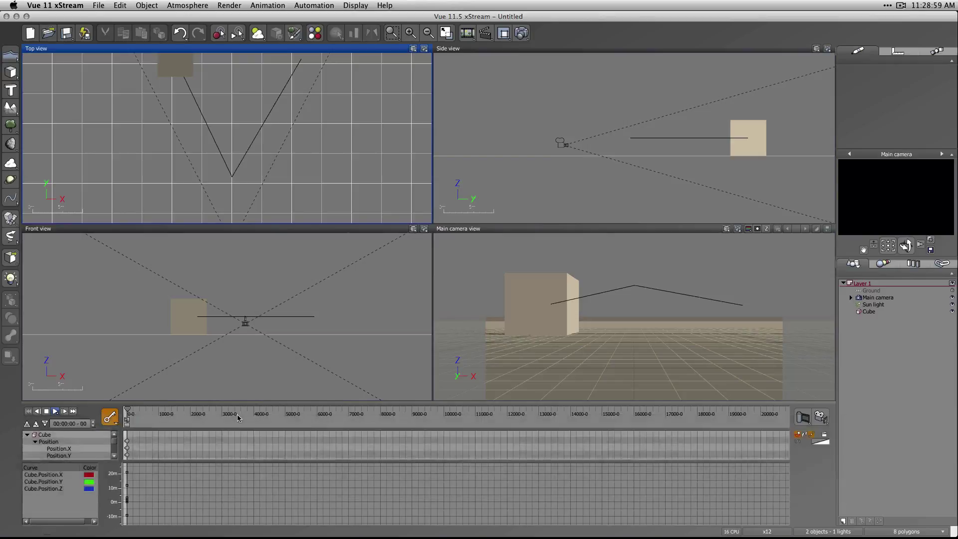
{"action": "scroll", "coordinate": [275, 489], "scroll_direction": "down", "scroll_amount": 2, "text": "super"}
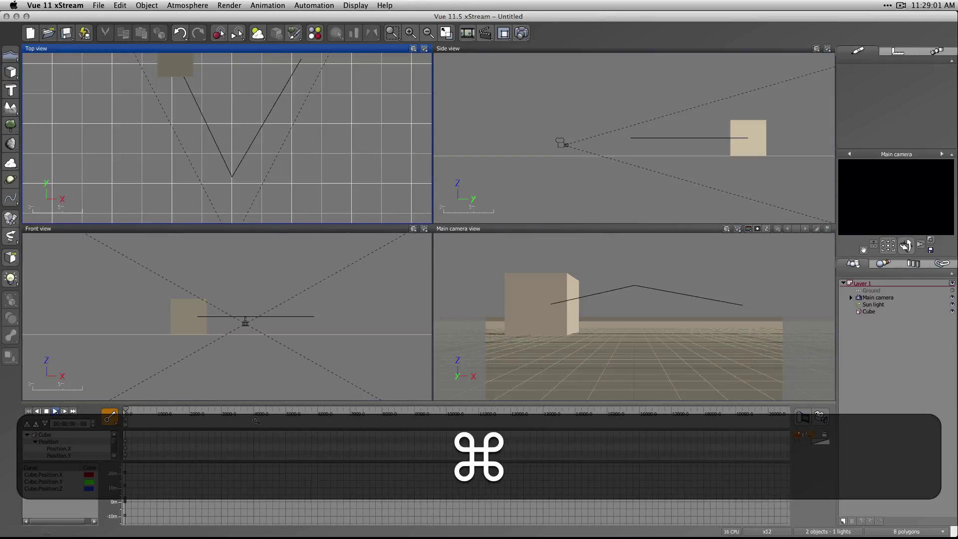
{"action": "right_click", "coordinate": [275, 489]}
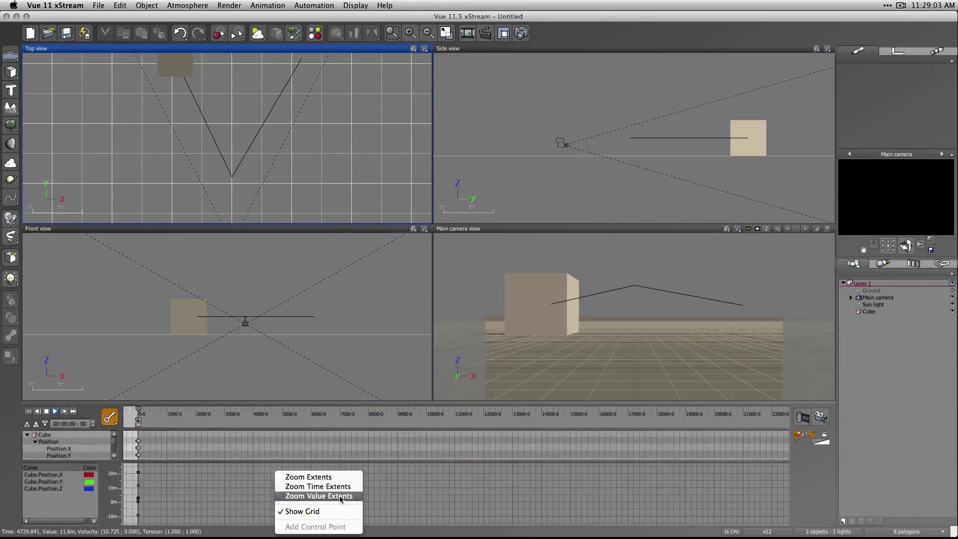
{"action": "left_click", "coordinate": [339, 478]}
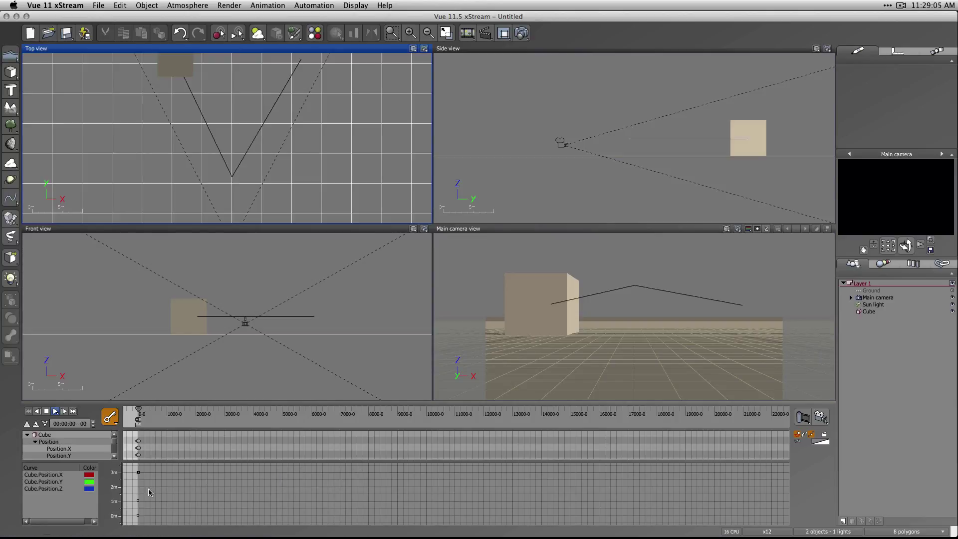
{"action": "right_click", "coordinate": [274, 505]}
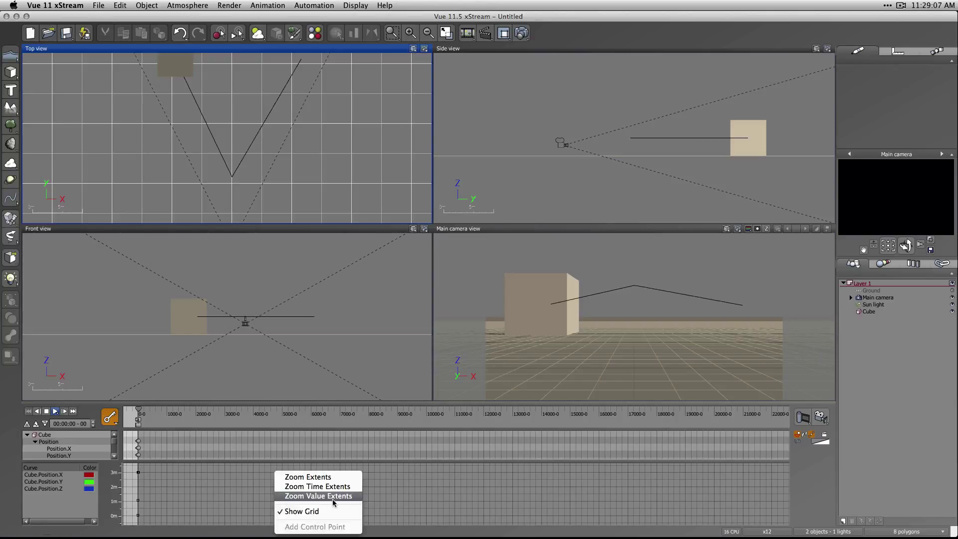
{"action": "left_click", "coordinate": [343, 487]}
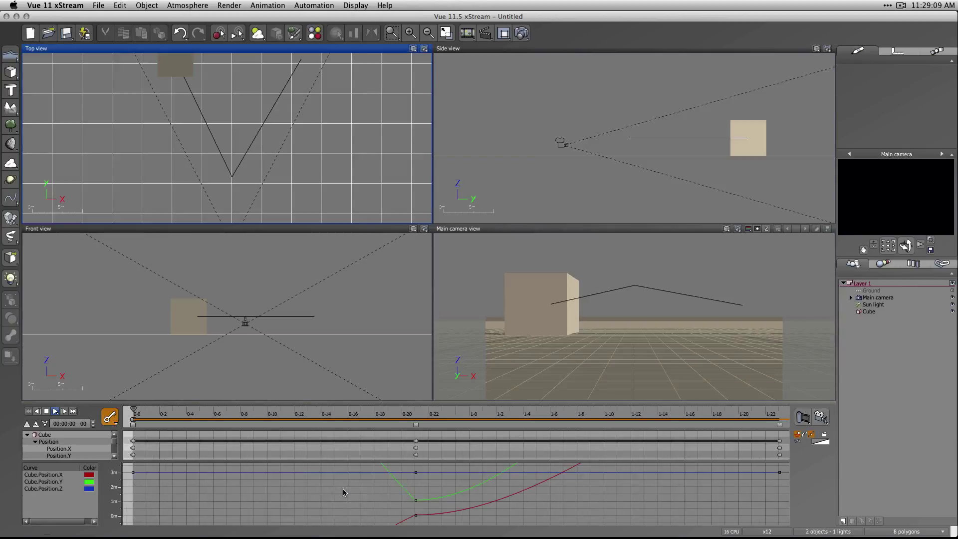
{"action": "right_click", "coordinate": [623, 512]}
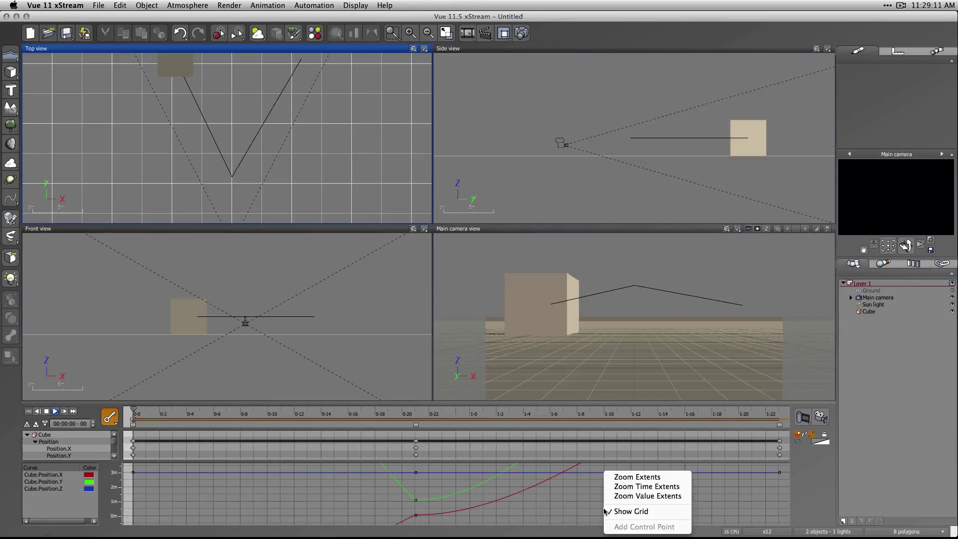
{"action": "left_click", "coordinate": [660, 499]}
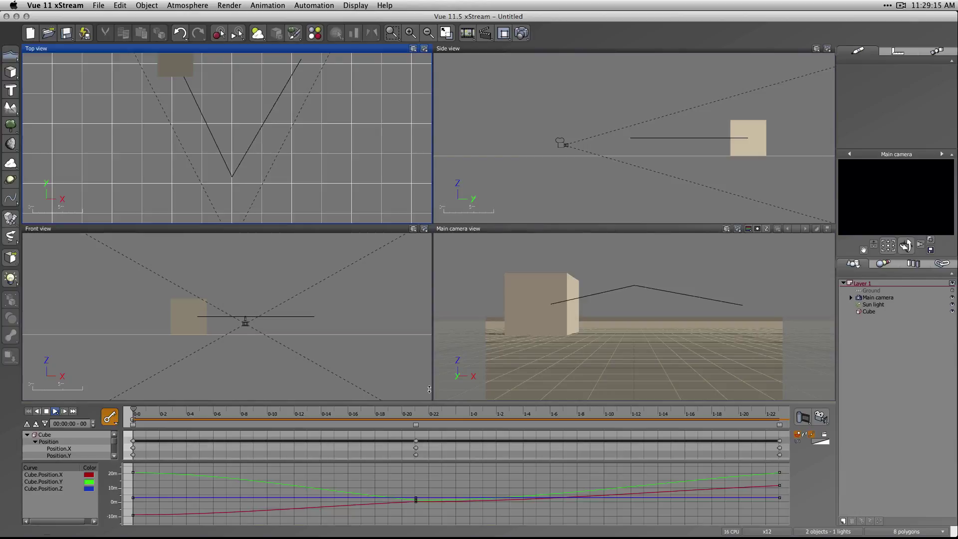
Enlarge the timeline area and apply the Bands filter from the Terrain Profiles collection as the time spline of the cube's position
{"action": "left_click_drag", "start_coordinate": [429, 389], "coordinate": [429, 352]}
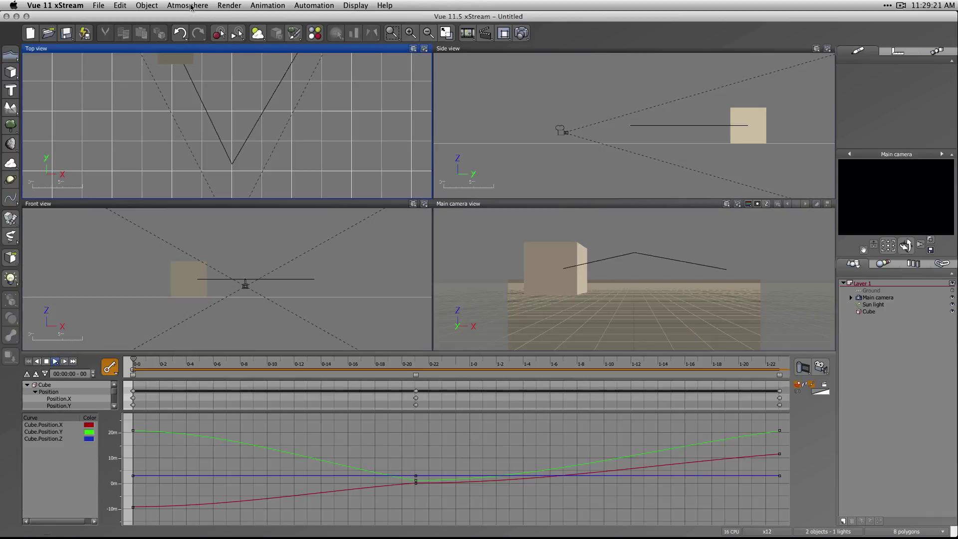
{"action": "left_click", "coordinate": [831, 399]}
{"action": "left_click", "coordinate": [859, 395]}
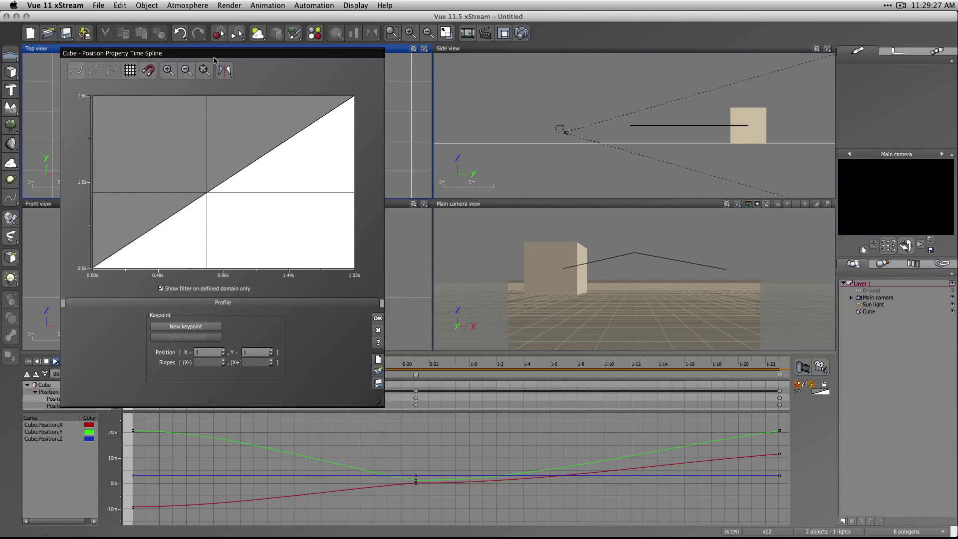
{"action": "left_click_drag", "start_coordinate": [219, 53], "coordinate": [260, 78]}
{"action": "left_click", "coordinate": [419, 396]}
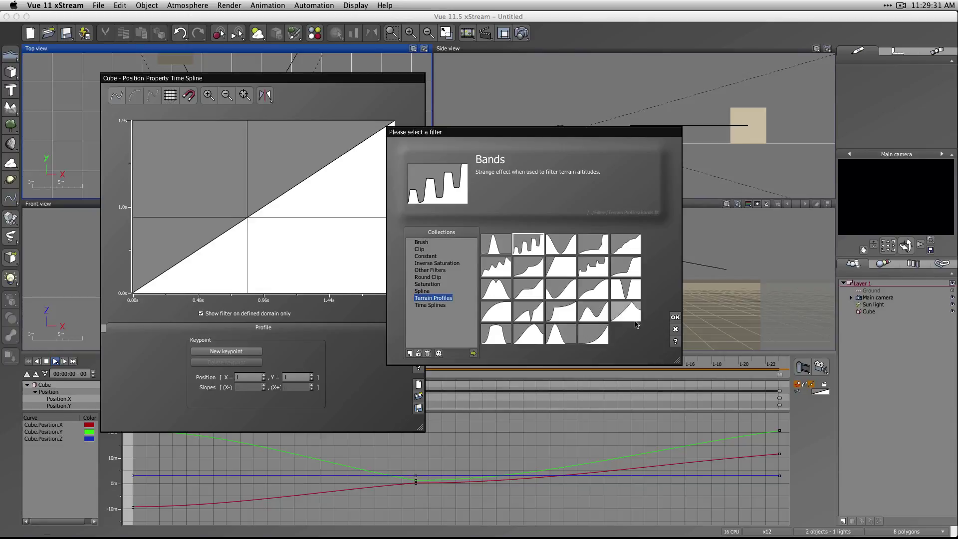
{"action": "left_click", "coordinate": [675, 317]}
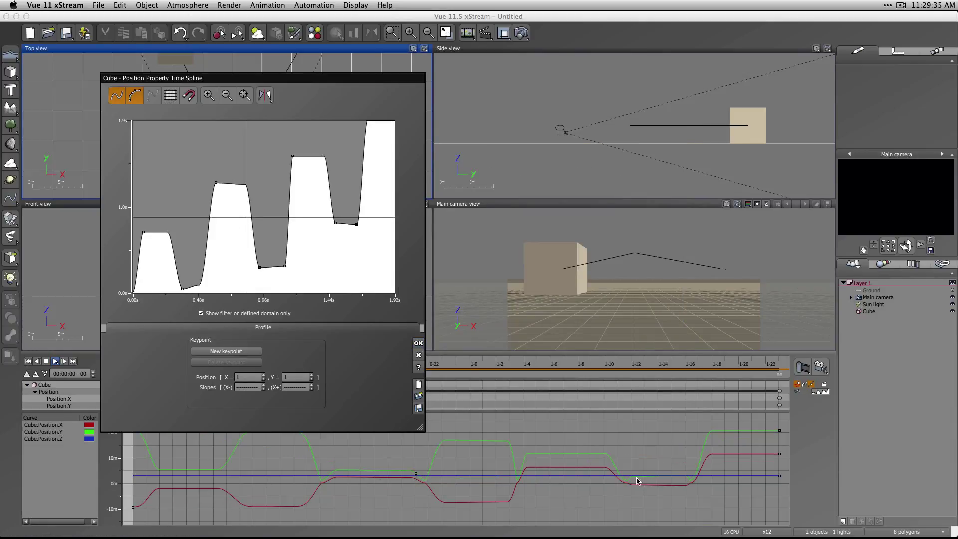
{"action": "left_click", "coordinate": [419, 344]}
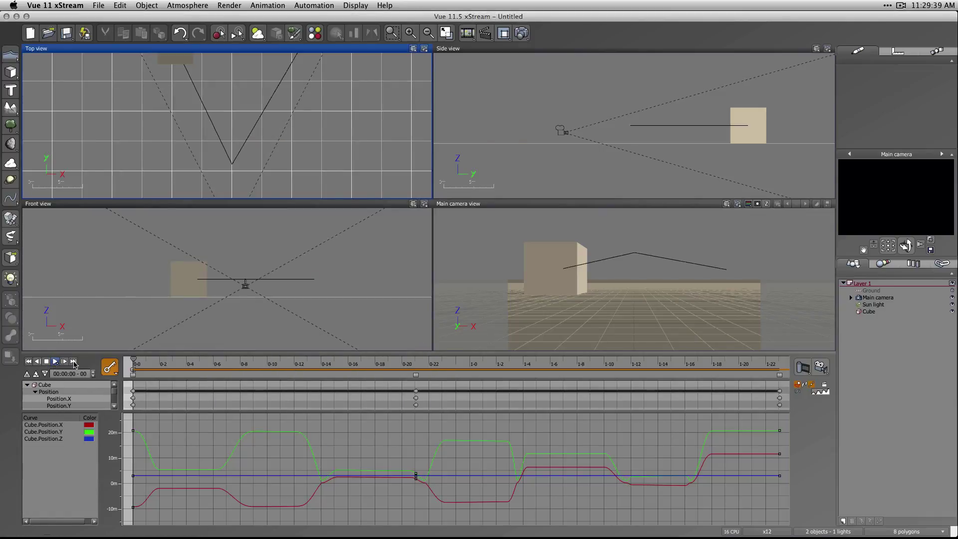
Play back the cube's animation with the Bands time spline in the main camera view
{"action": "left_click", "coordinate": [495, 204]}
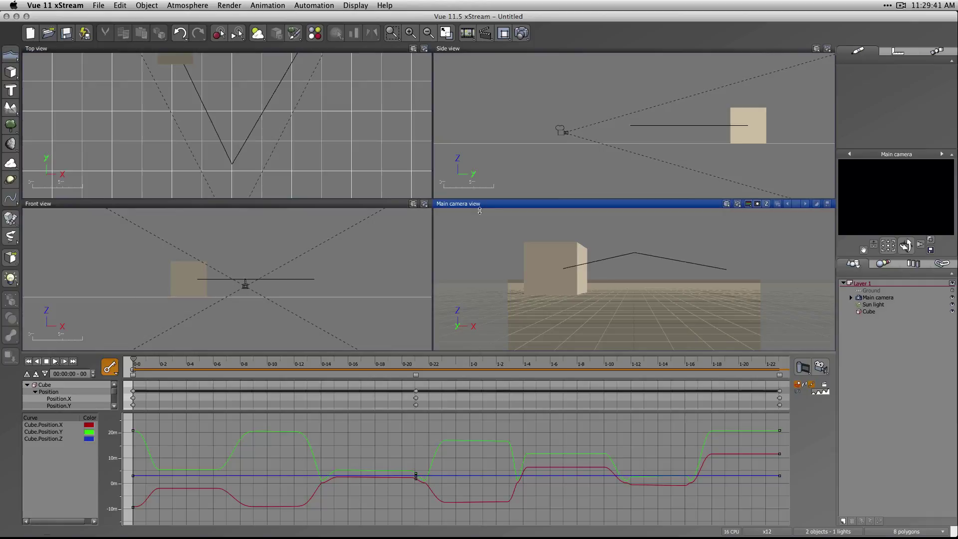
{"action": "left_click", "coordinate": [55, 361]}
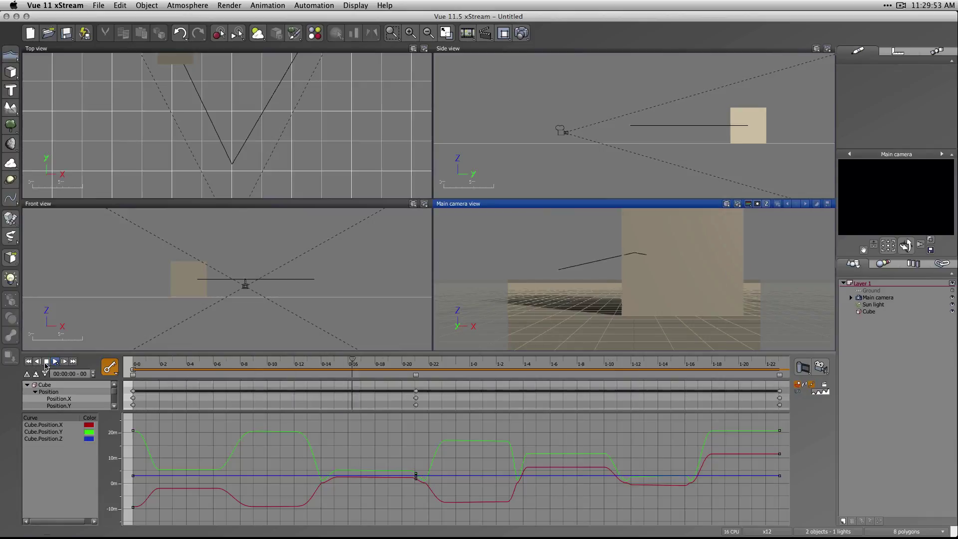
Apply the Atoll filter from the Terrain Profiles collection as the cube's position time spline and play back the animation
{"action": "left_click", "coordinate": [869, 312]}
{"action": "left_click", "coordinate": [820, 393]}
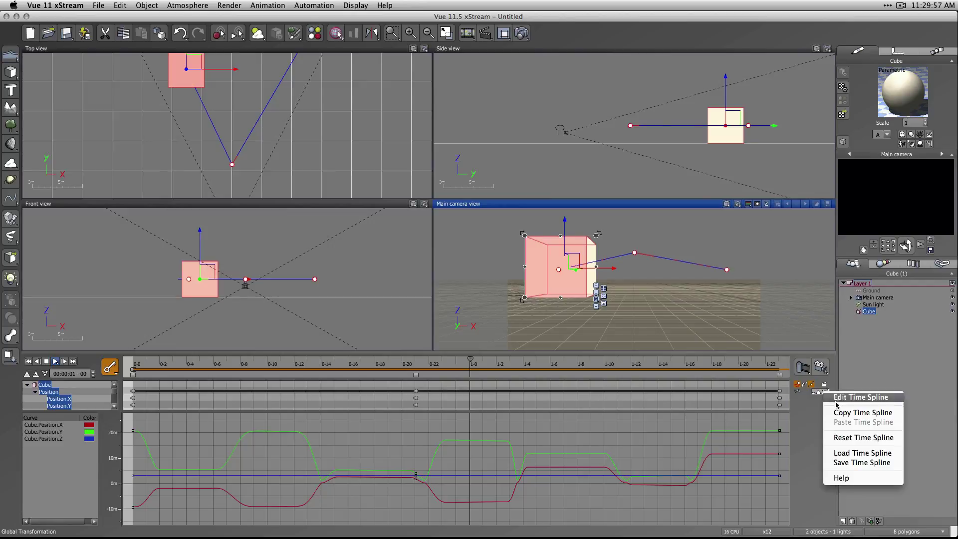
{"action": "left_click", "coordinate": [846, 398]}
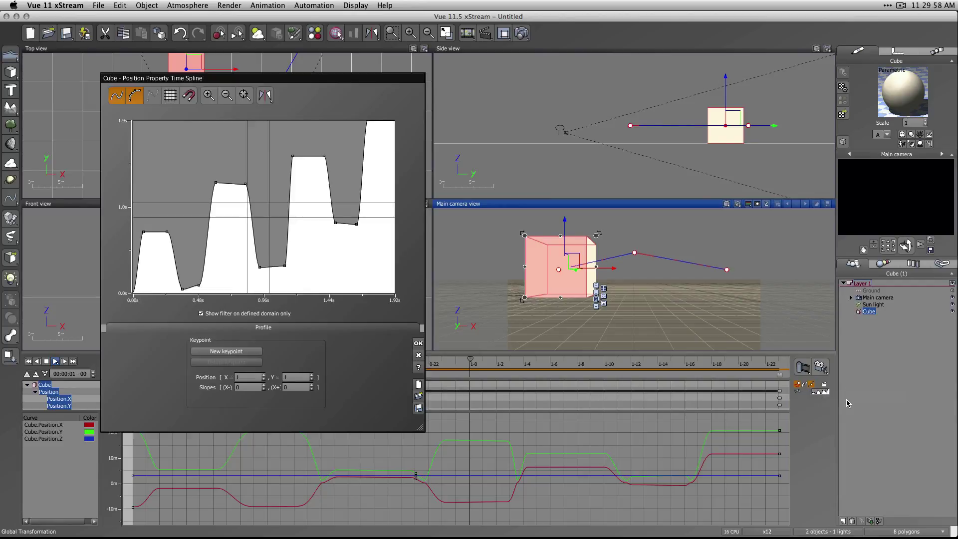
{"action": "left_click", "coordinate": [418, 397]}
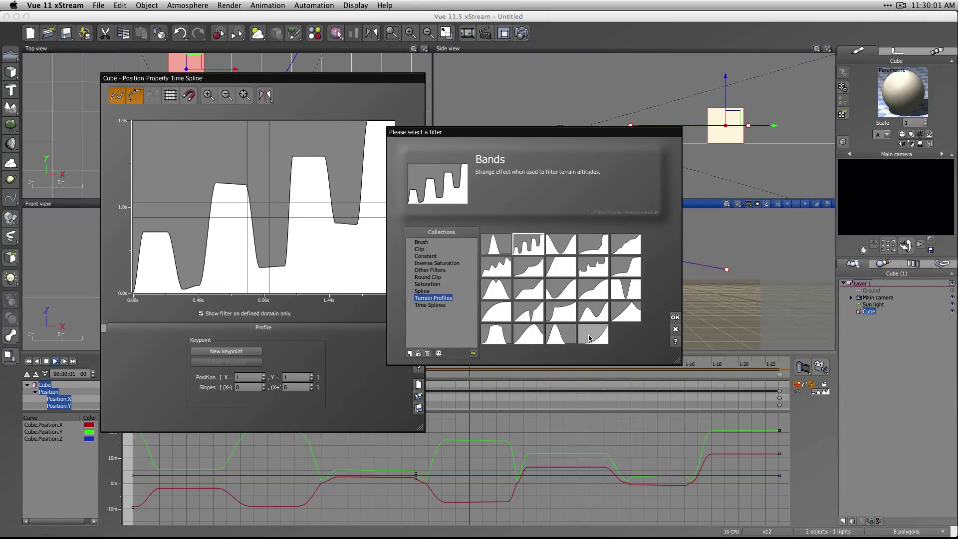
{"action": "left_click", "coordinate": [495, 244]}
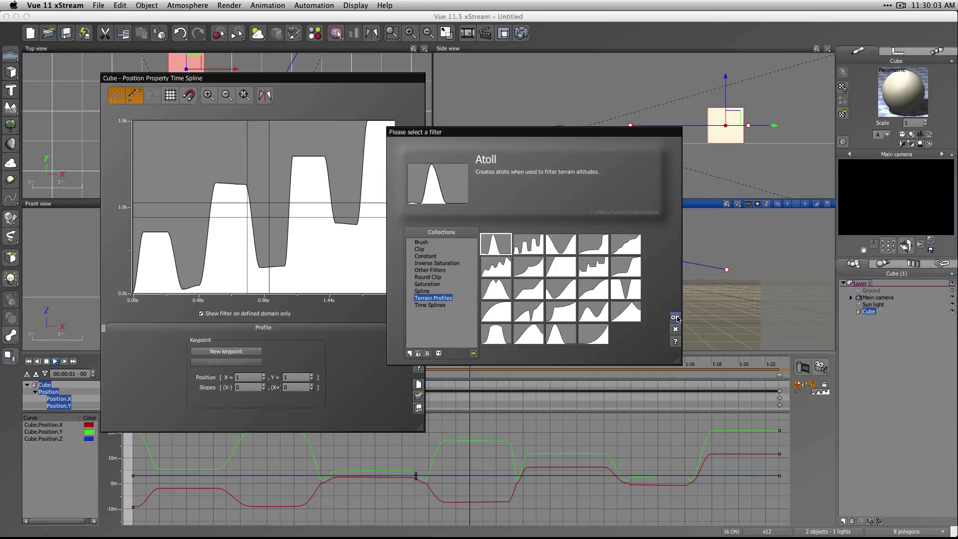
{"action": "left_click", "coordinate": [674, 318]}
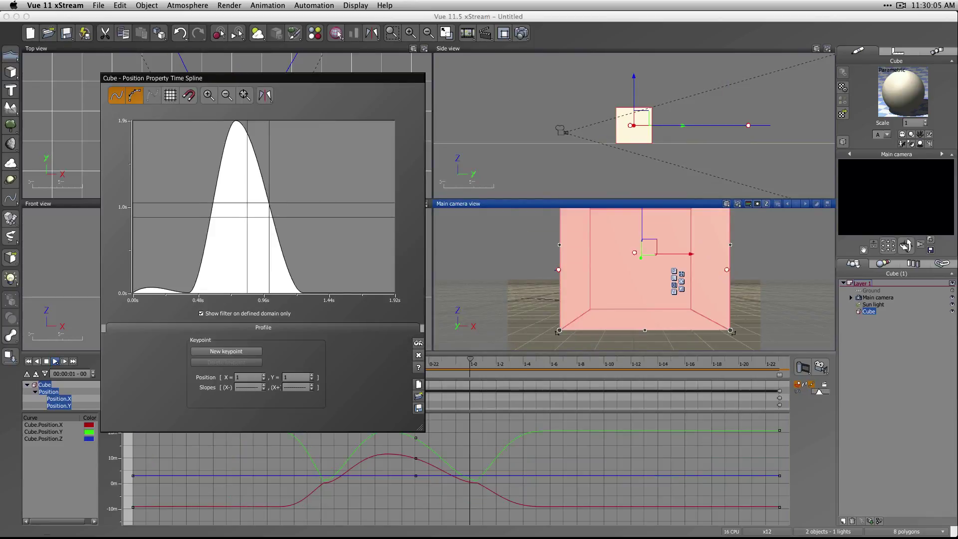
{"action": "left_click", "coordinate": [418, 344]}
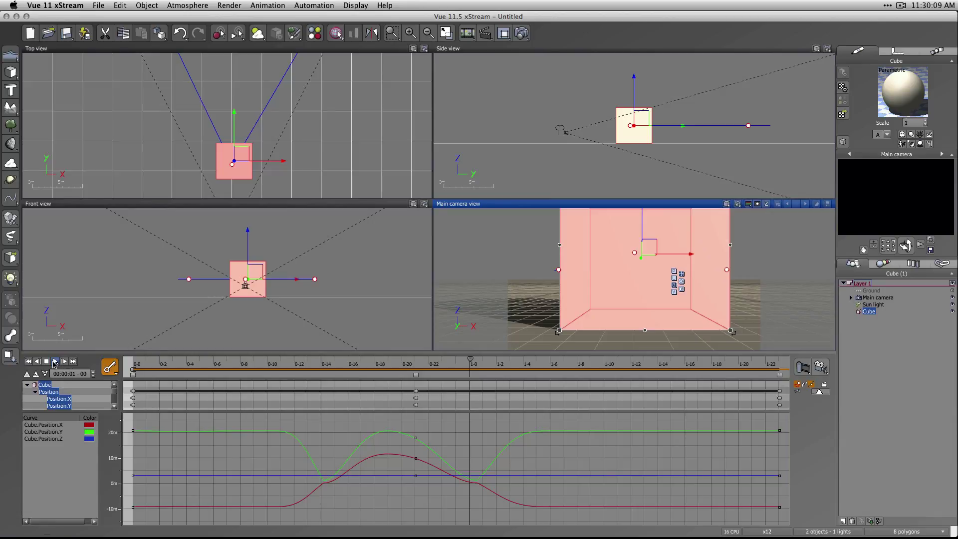
{"action": "left_click", "coordinate": [55, 361]}
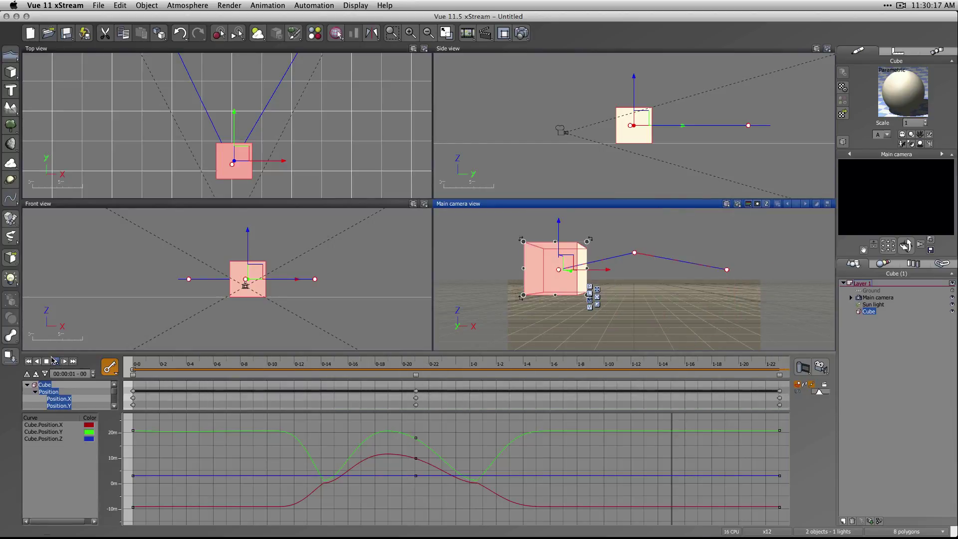
{"action": "left_click", "coordinate": [46, 361]}
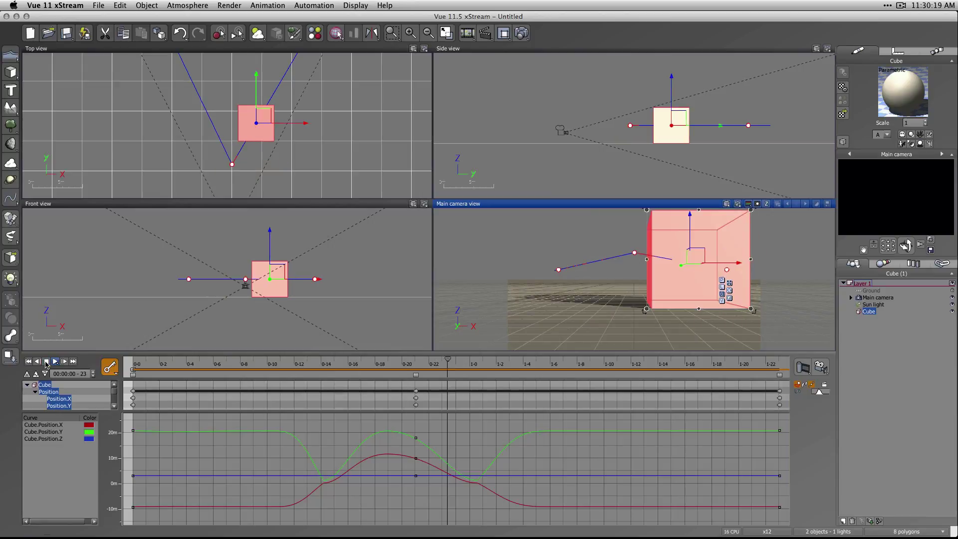
Reset the time spline of the cube's position
{"action": "left_click", "coordinate": [825, 385]}
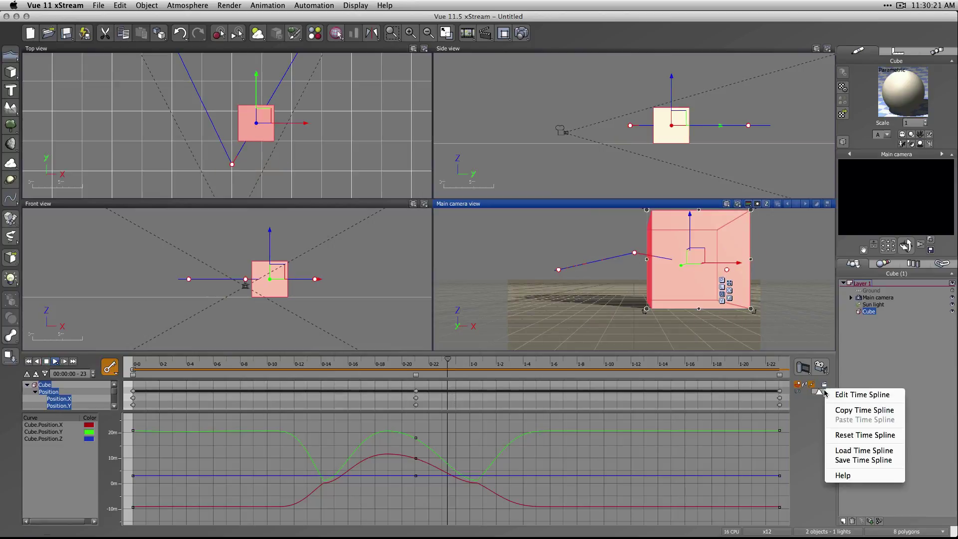
{"action": "left_click", "coordinate": [871, 436]}
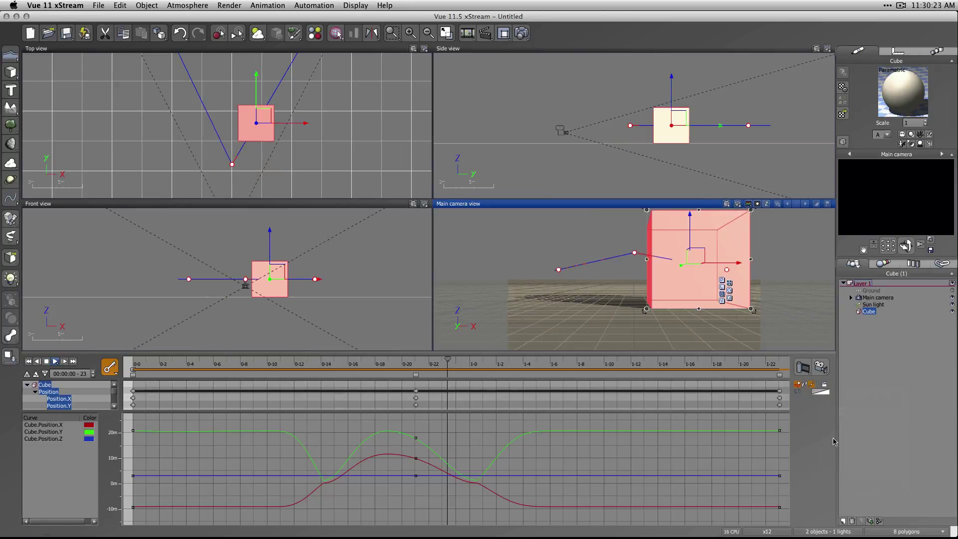
Set the cube's repeat mode to Loop animation in the Animation Toolbox and play back the motion
{"action": "left_click", "coordinate": [825, 387]}
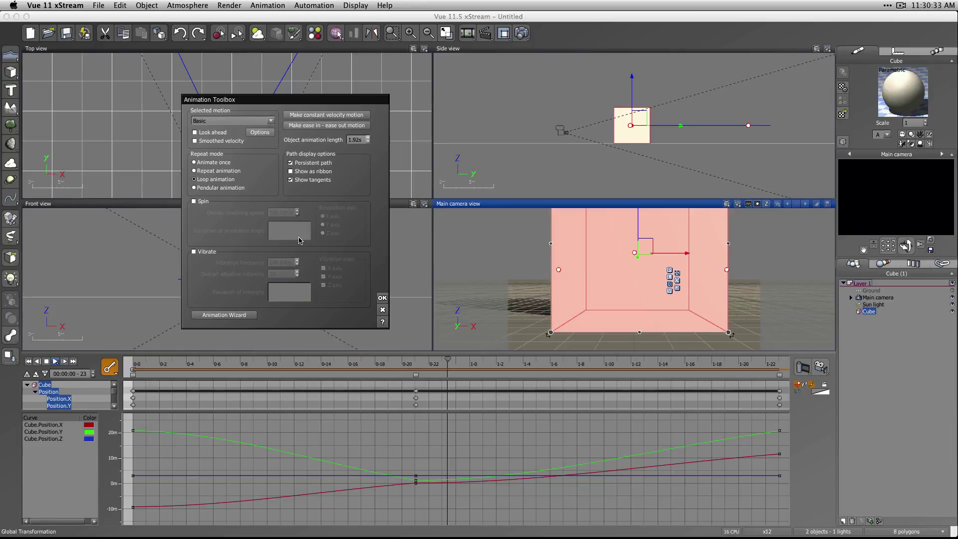
{"action": "left_click", "coordinate": [382, 298]}
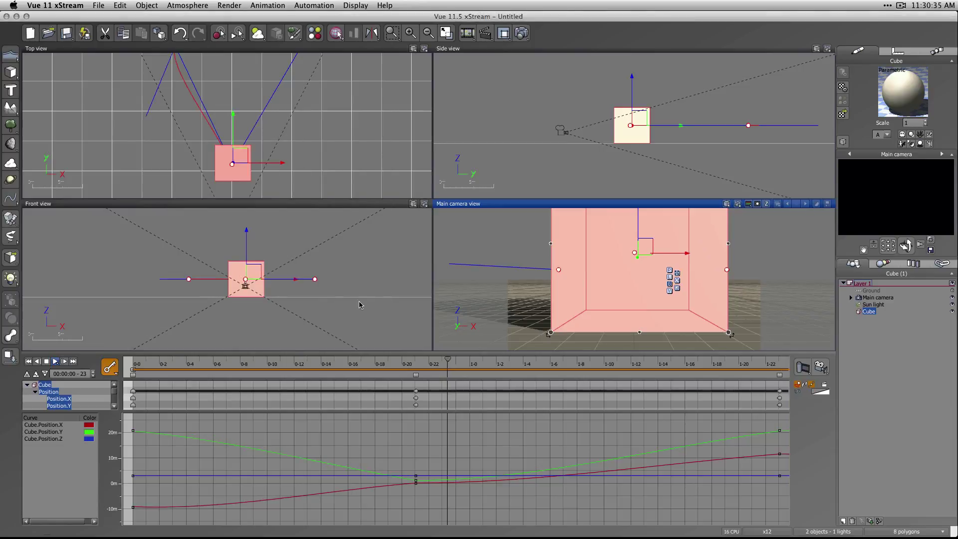
{"action": "left_click", "coordinate": [54, 361]}
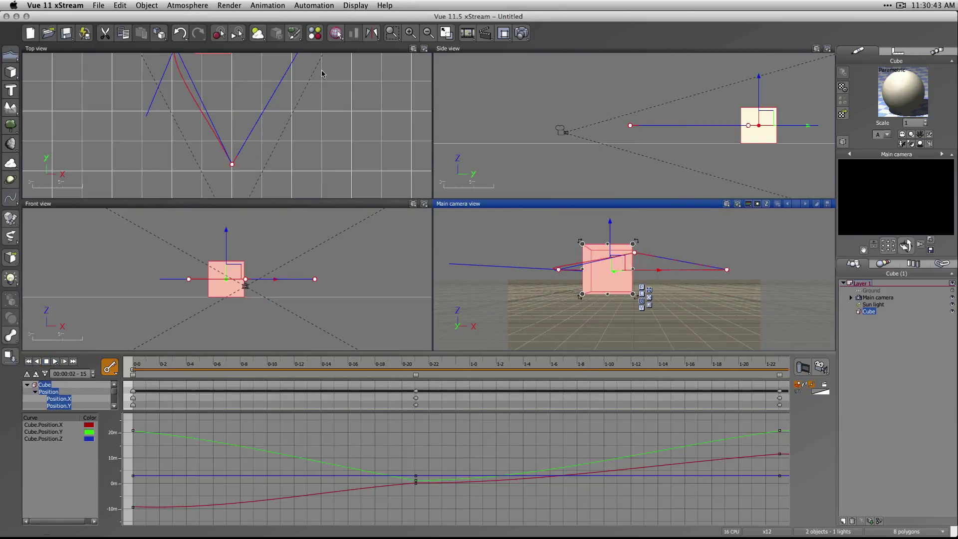
Enlarge the Top view and inspect the looped path together with its closing keyframe and curves in the timeline
{"action": "double_click", "coordinate": [318, 54]}
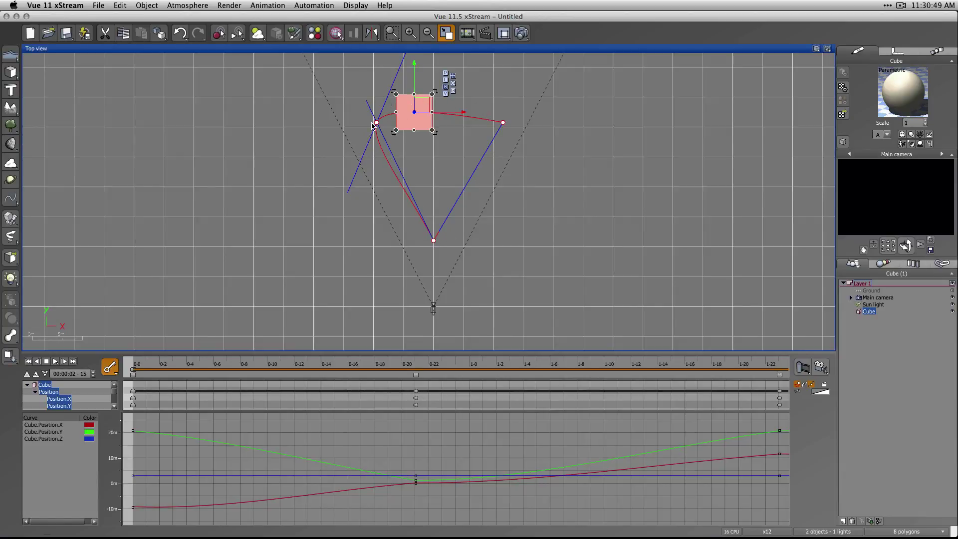
{"action": "right_click_drag", "start_coordinate": [666, 393], "coordinate": [328, 390]}
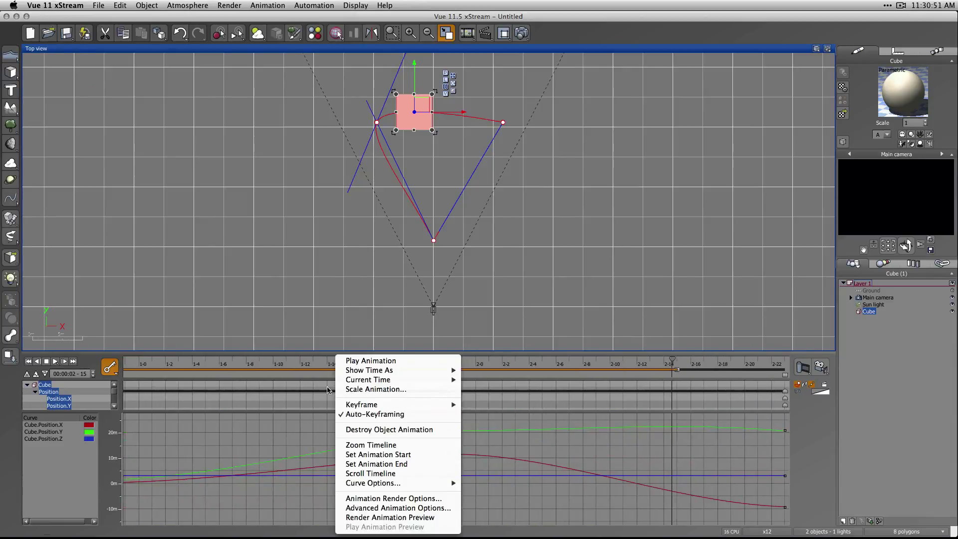
{"action": "right_click", "coordinate": [675, 395]}
{"action": "right_click_drag", "start_coordinate": [669, 392], "coordinate": [475, 394]}
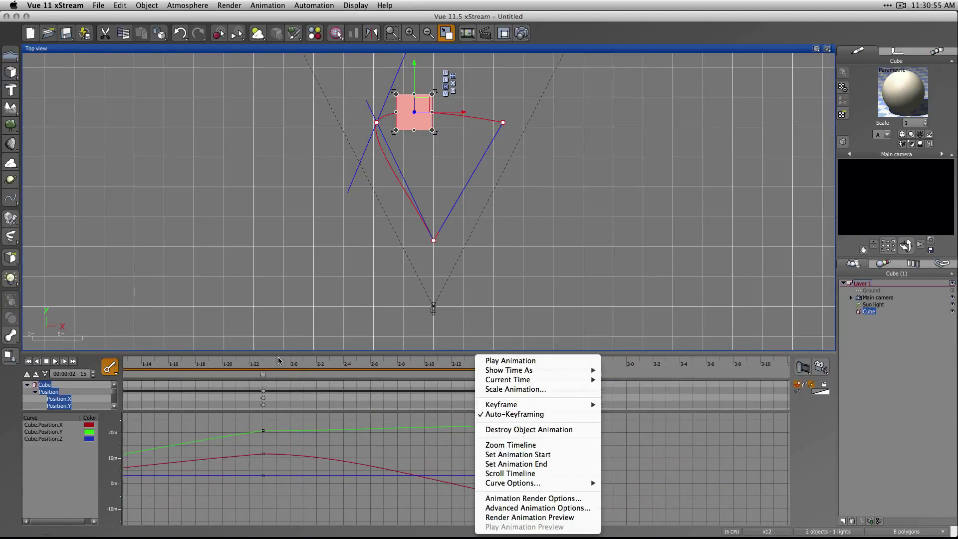
{"action": "left_click", "coordinate": [386, 375]}
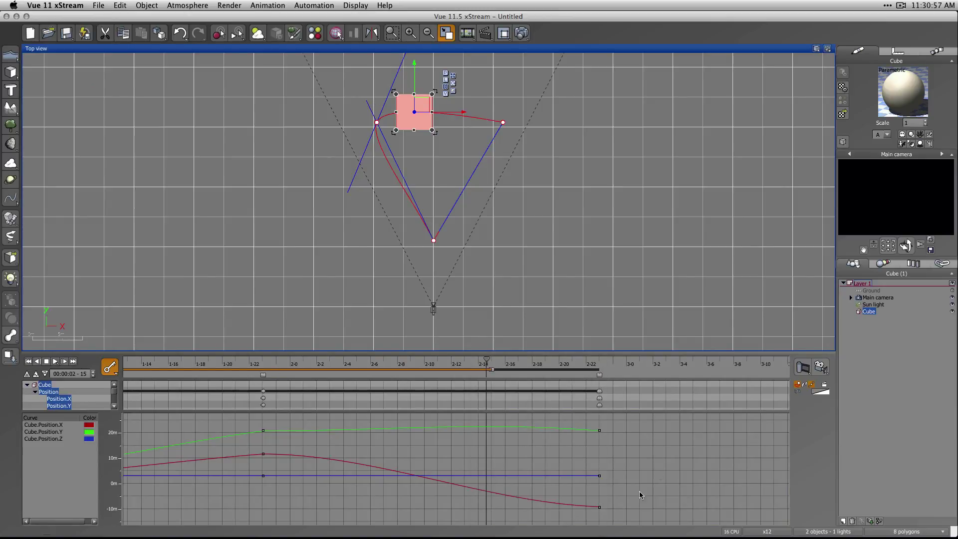
Try the Repeat animation mode on the looped cube motion with playback, and undo both the Repeat and Loop mode changes
{"action": "left_click", "coordinate": [821, 390]}
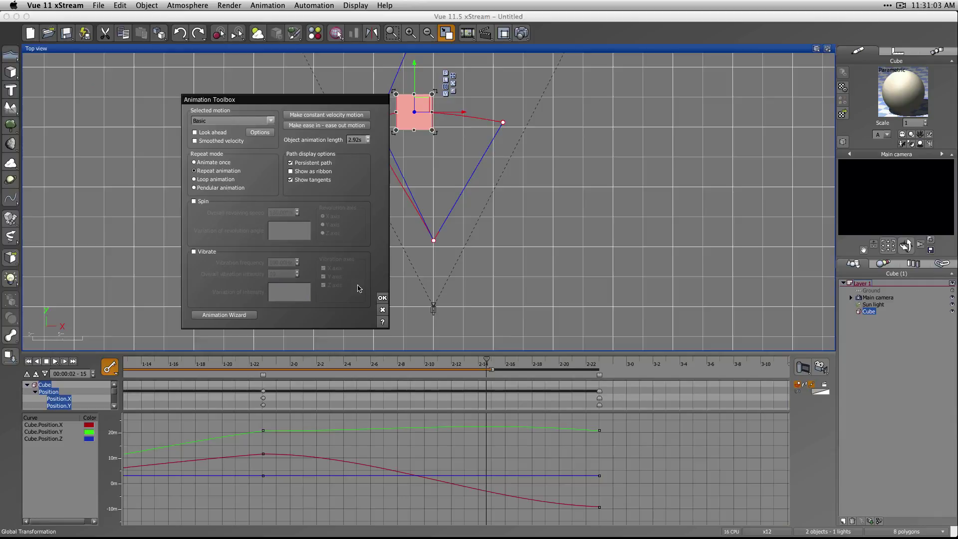
{"action": "left_click", "coordinate": [382, 298]}
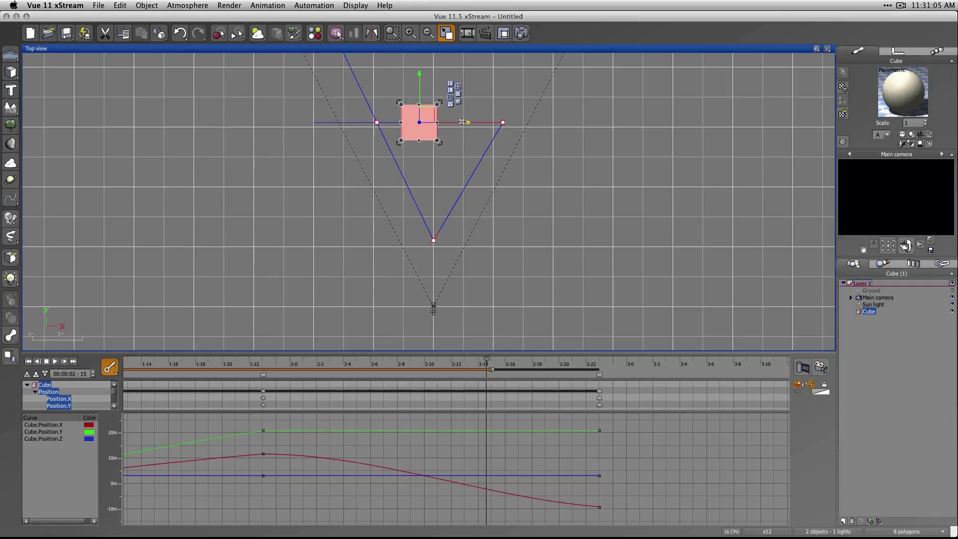
{"action": "left_click", "coordinate": [56, 362]}
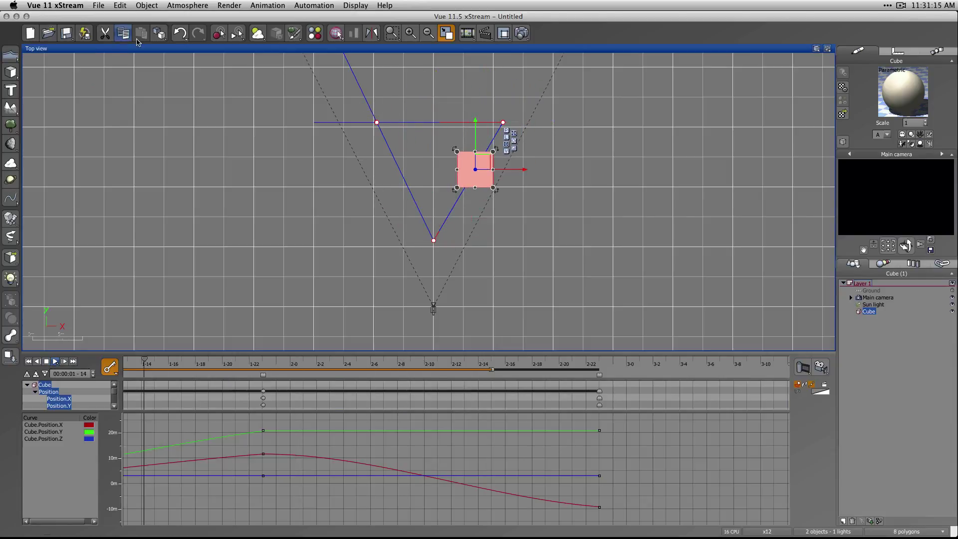
{"action": "left_click", "coordinate": [179, 34]}
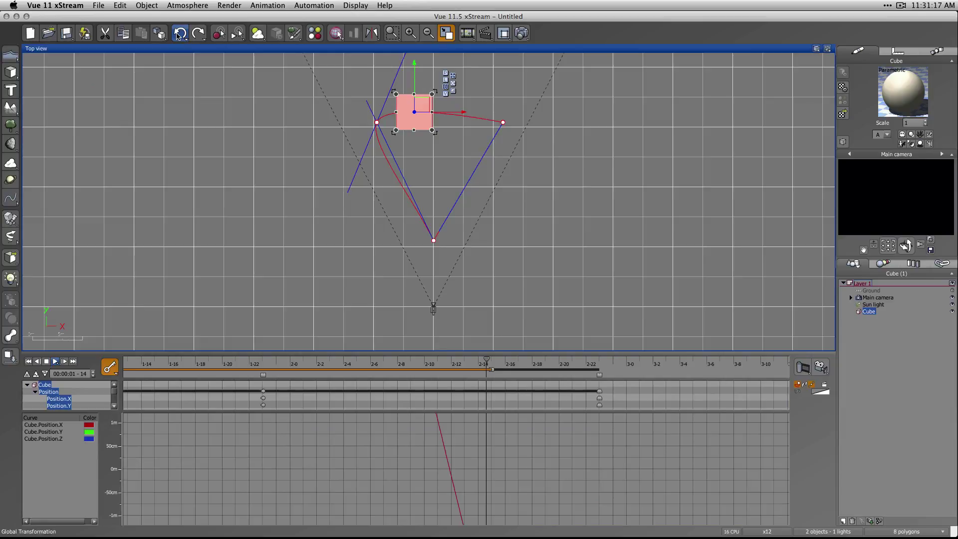
{"action": "left_click", "coordinate": [179, 34]}
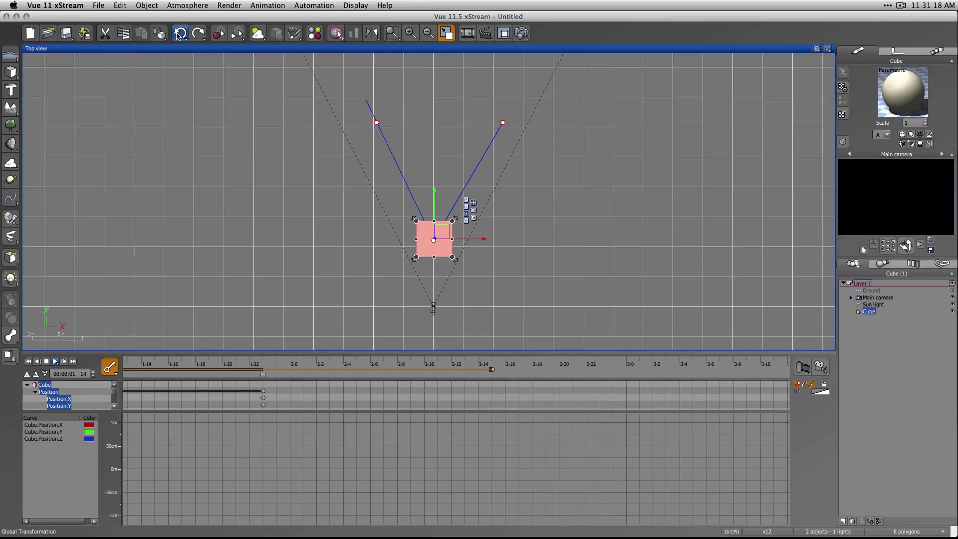
Set the repeat mode of the cube's 1.92s animation to Repeat animation and play it back
{"action": "double_click", "coordinate": [721, 384]}
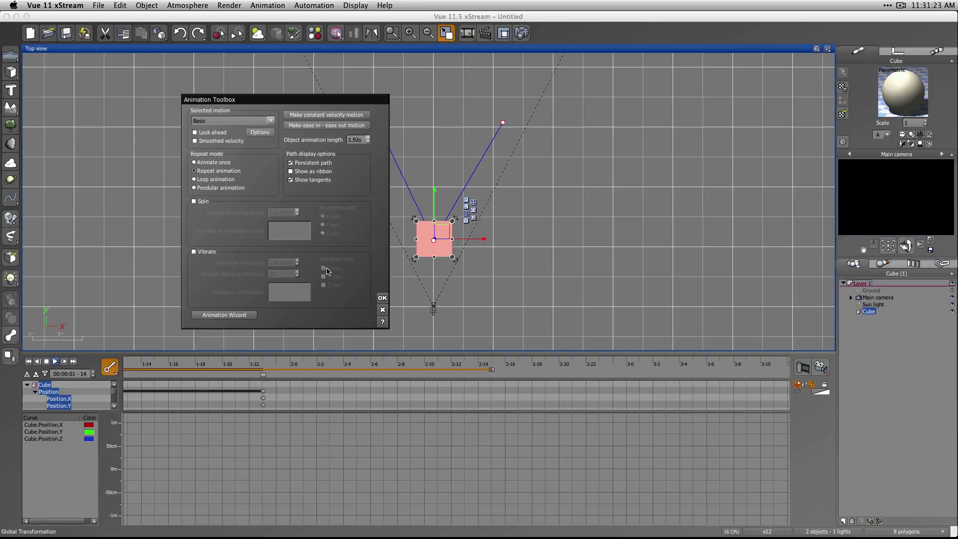
{"action": "left_click", "coordinate": [382, 298]}
{"action": "left_click", "coordinate": [56, 363]}
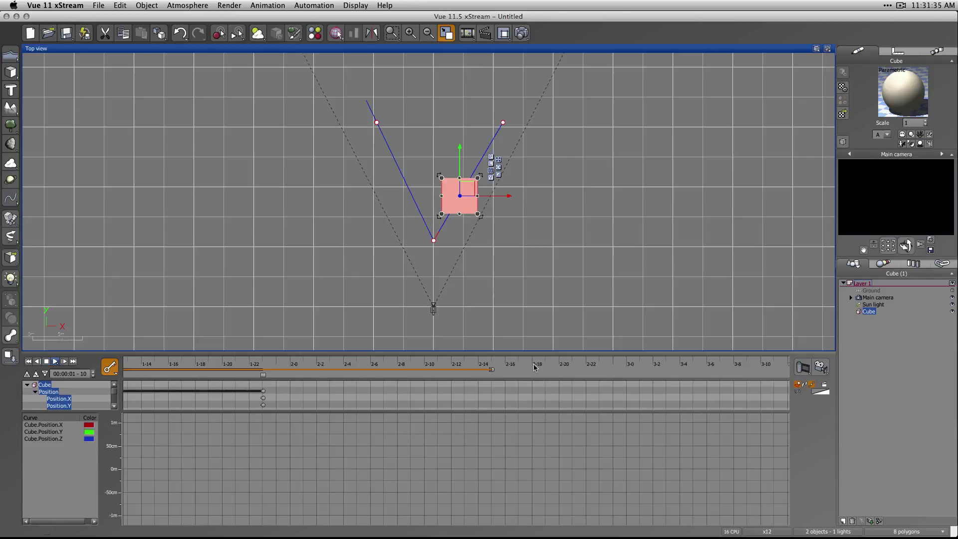
Extend the end of the overall animation to about 5-15 on the timeline and play back the repeating motion
{"action": "scroll", "coordinate": [537, 392], "scroll_direction": "down", "scroll_amount": 2, "text": "super"}
{"action": "scroll", "coordinate": [536, 392], "scroll_direction": "down", "scroll_amount": 3, "text": "super"}
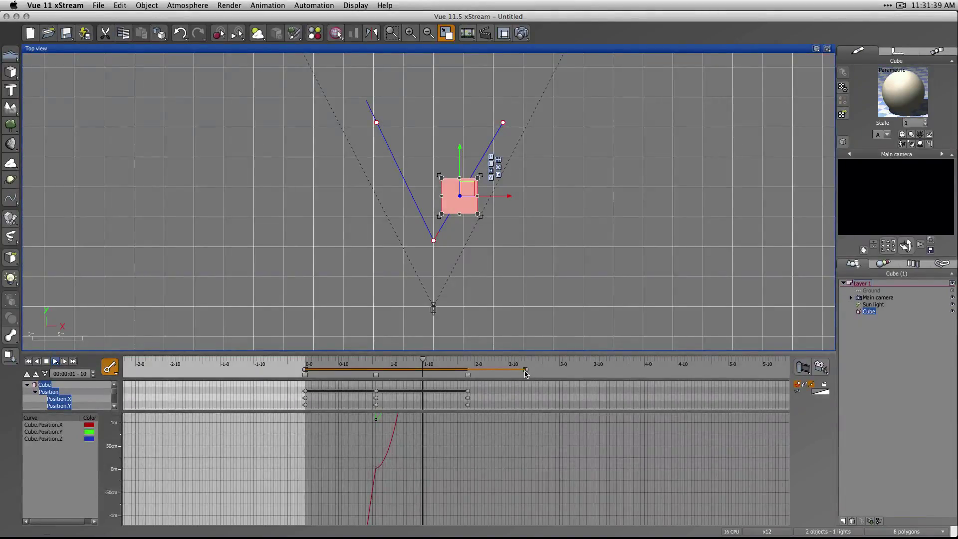
{"action": "left_click_drag", "start_coordinate": [525, 369], "coordinate": [786, 369]}
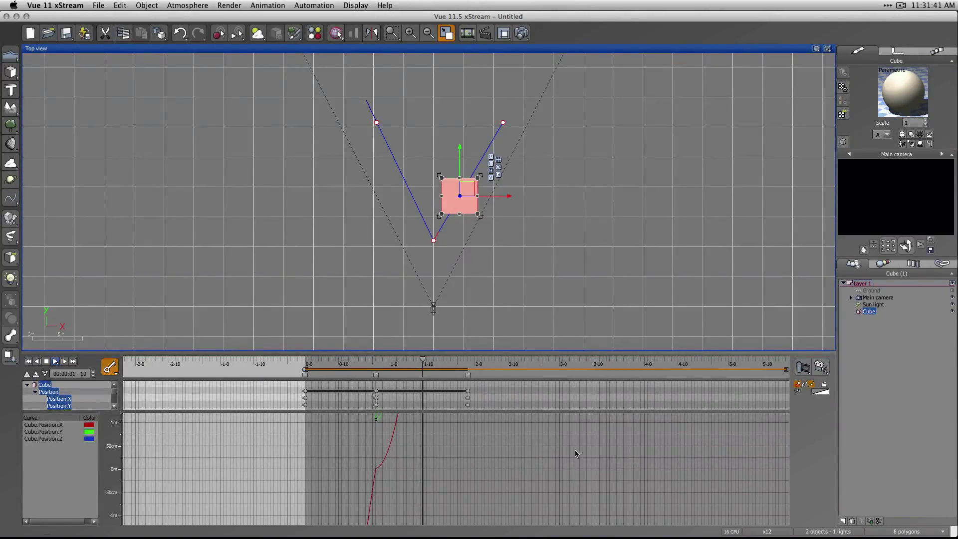
{"action": "left_click", "coordinate": [55, 362]}
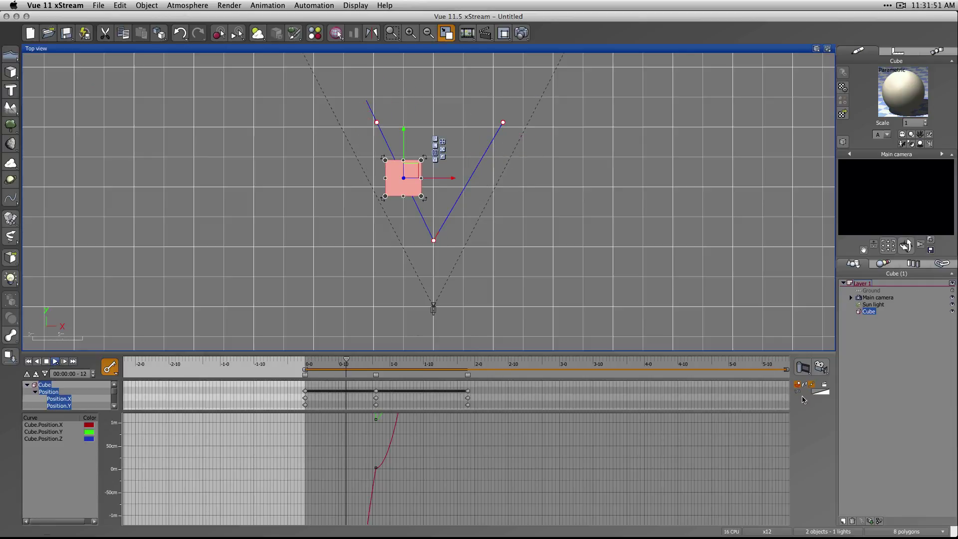
Check the cube's repeat mode without changing it, and undo the animation end extension and the Repeat animation mode
{"action": "key", "text": "F6"}
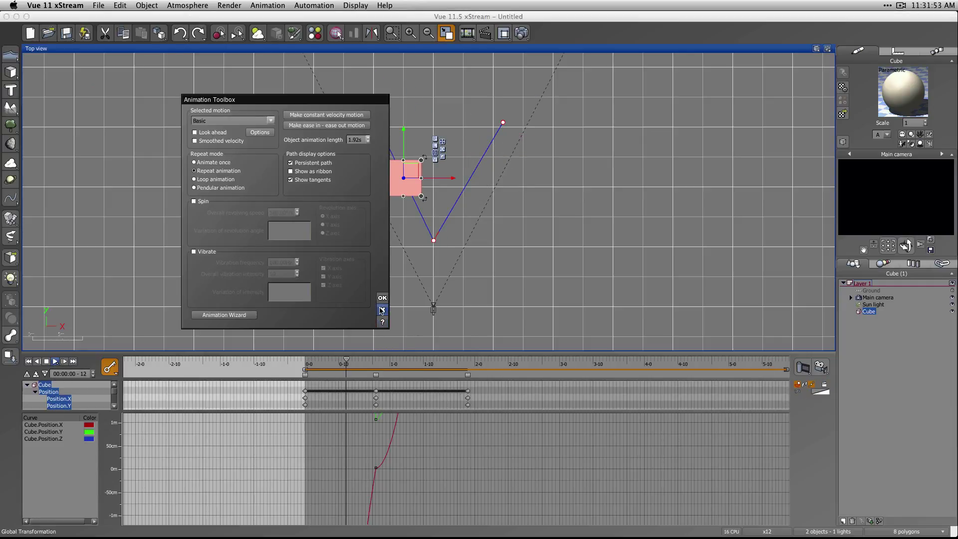
{"action": "left_click", "coordinate": [382, 310]}
{"action": "key", "text": "super+z"}
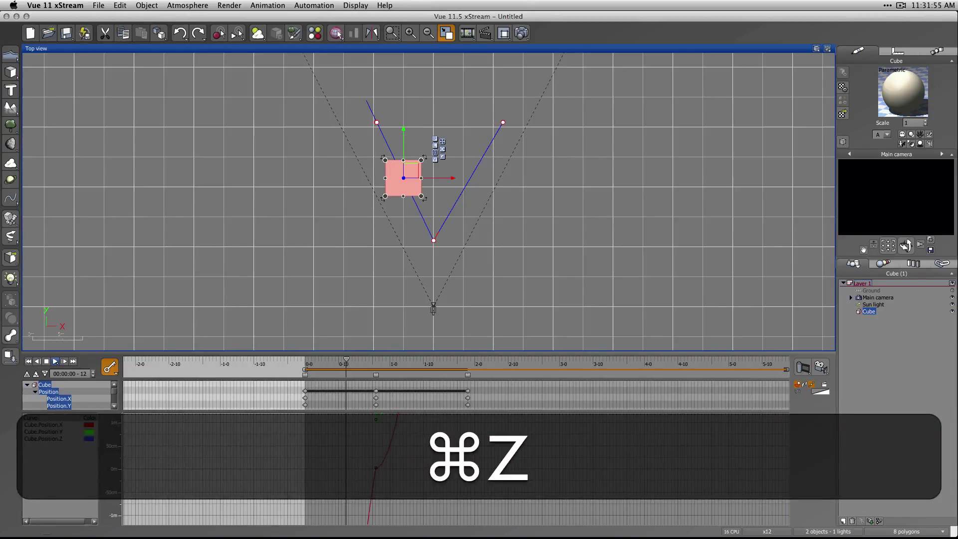
{"action": "left_click", "coordinate": [178, 33]}
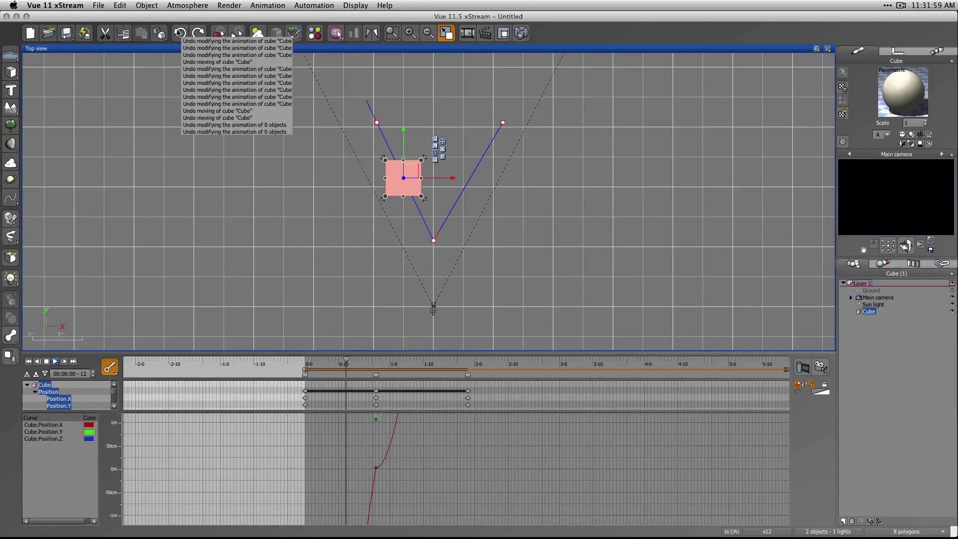
{"action": "left_click", "coordinate": [179, 33]}
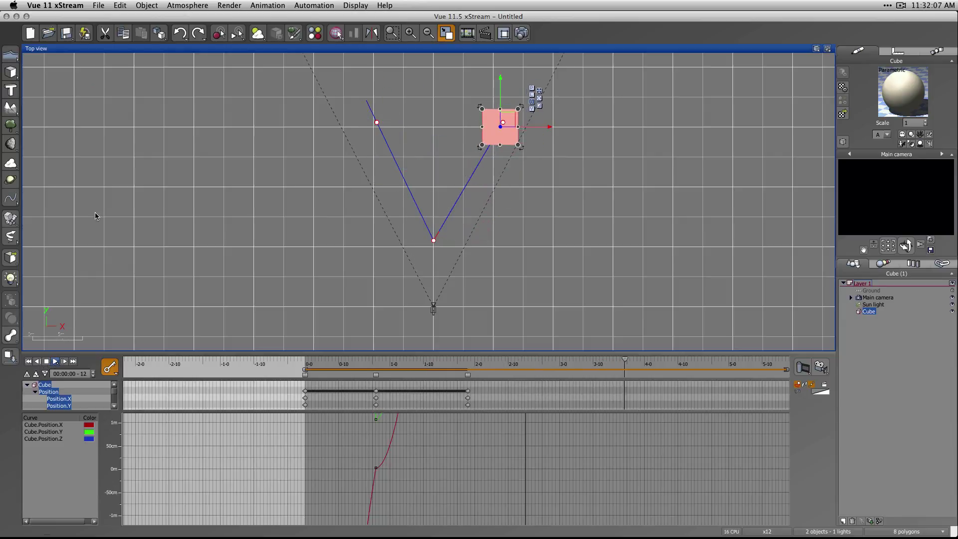
{"action": "left_click", "coordinate": [181, 34]}
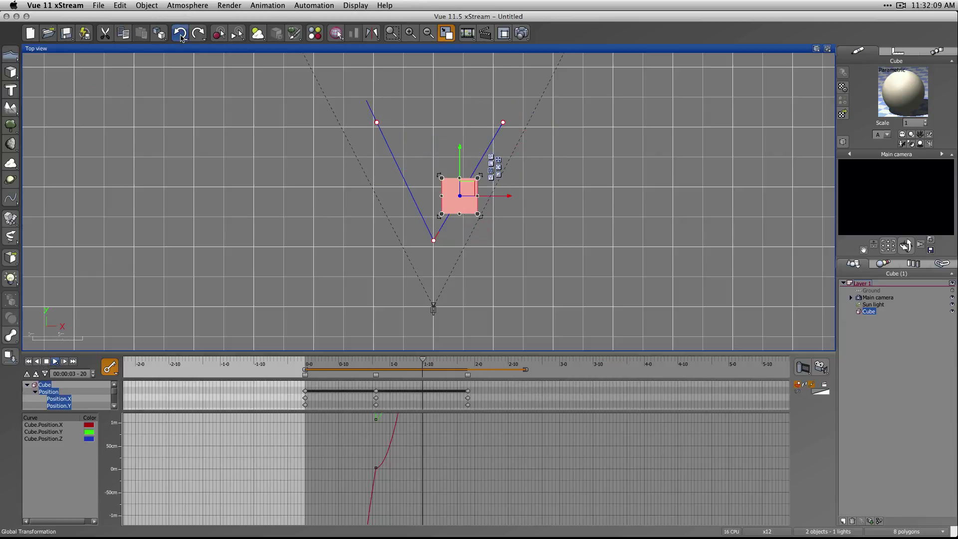
{"action": "left_click", "coordinate": [180, 34]}
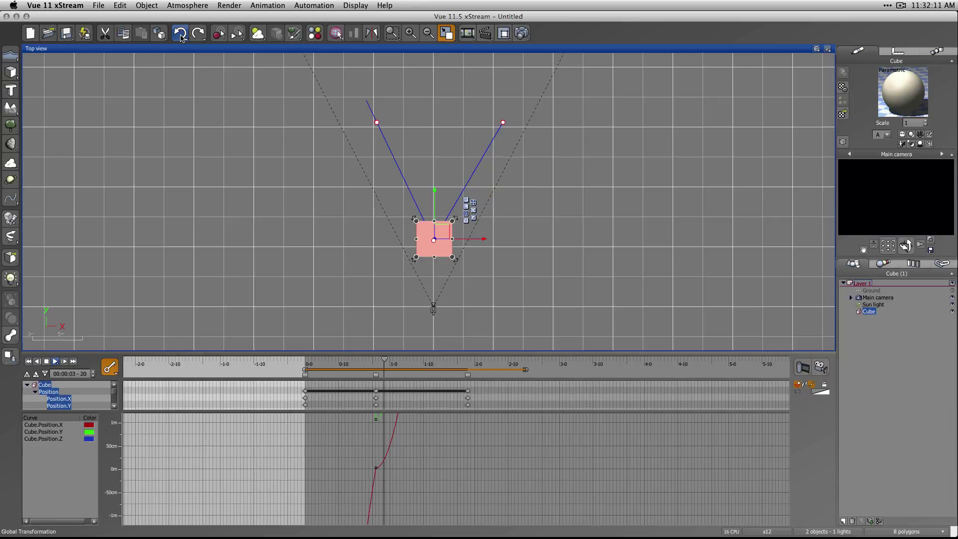
Try the Repeat animation mode on the cube with the graph zoomed to its extents, and undo the mode change
{"action": "left_click", "coordinate": [56, 362]}
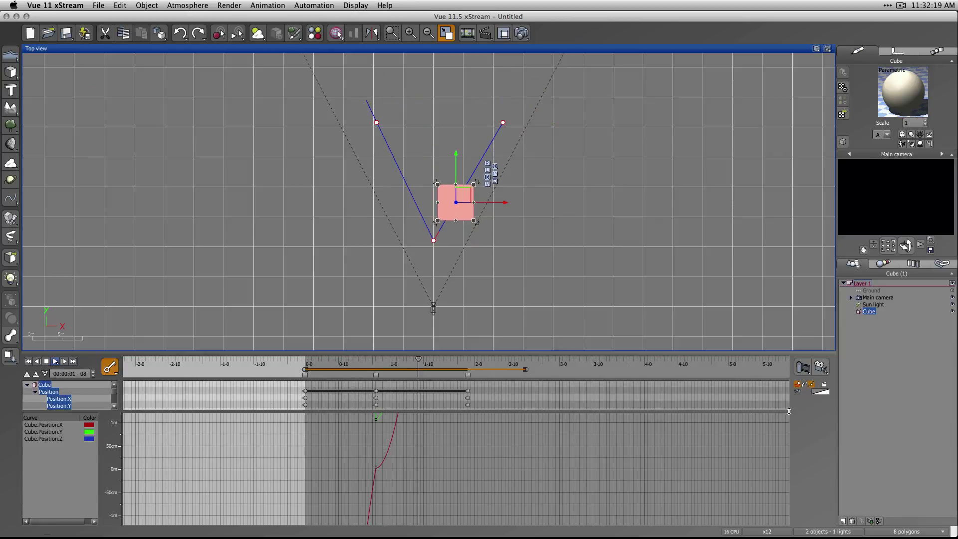
{"action": "left_click", "coordinate": [825, 386]}
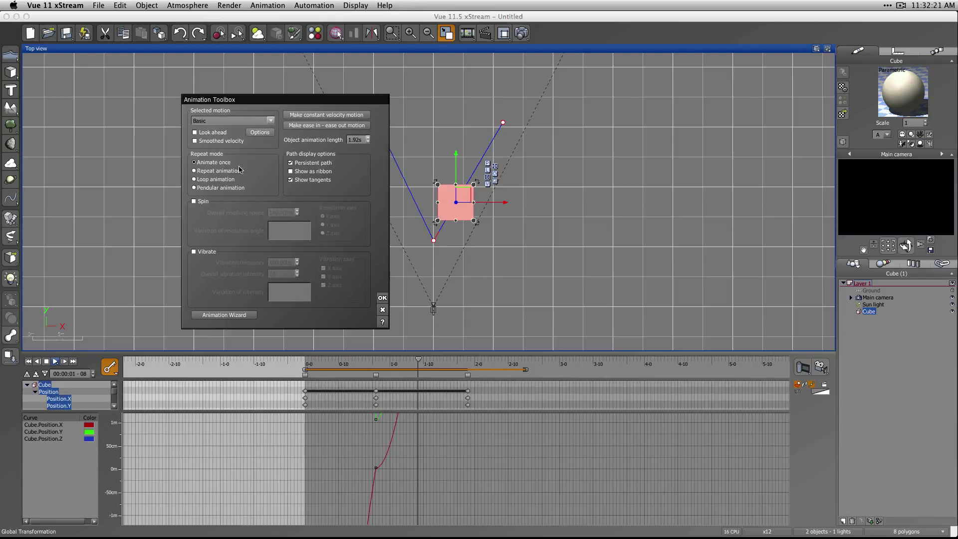
{"action": "left_click", "coordinate": [194, 170]}
{"action": "left_click", "coordinate": [382, 298]}
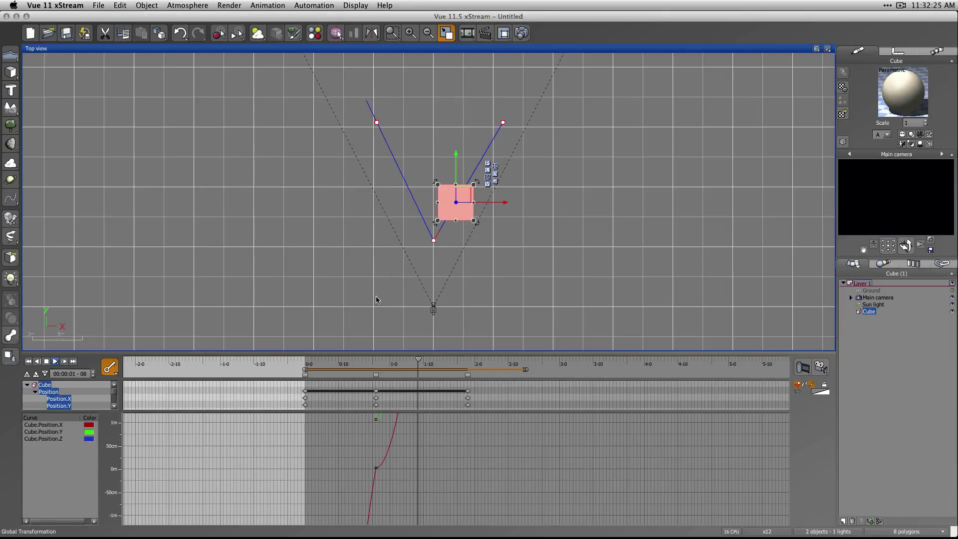
{"action": "right_click", "coordinate": [631, 461]}
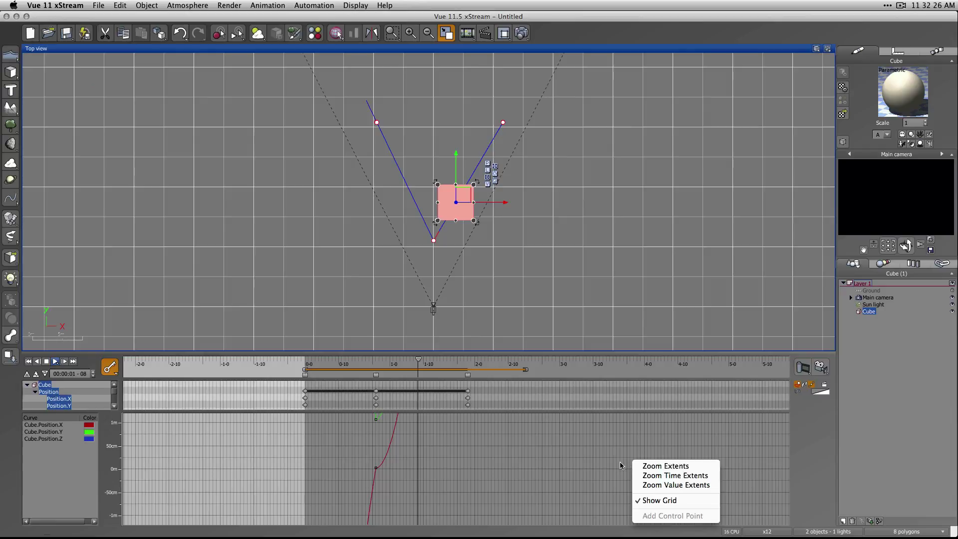
{"action": "left_click", "coordinate": [681, 467]}
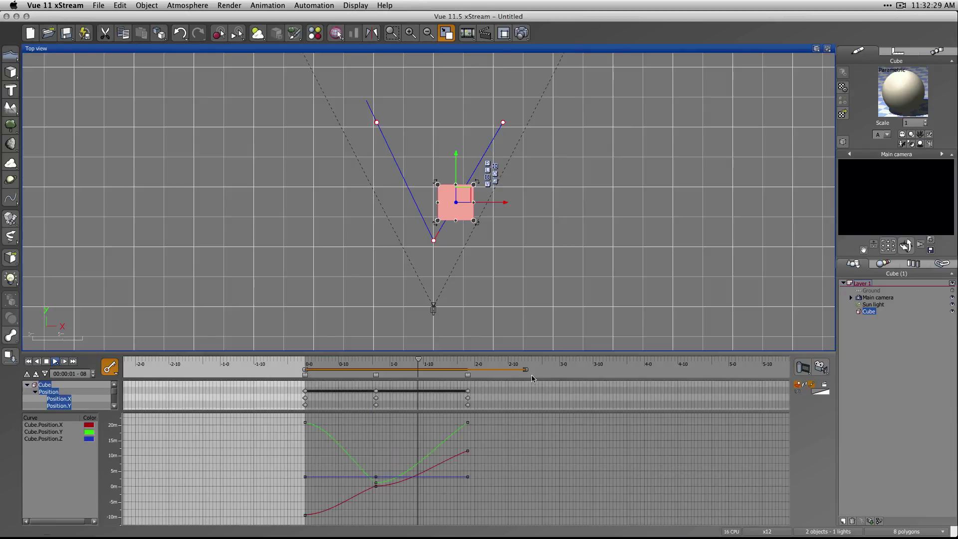
{"action": "key", "text": "super+z"}
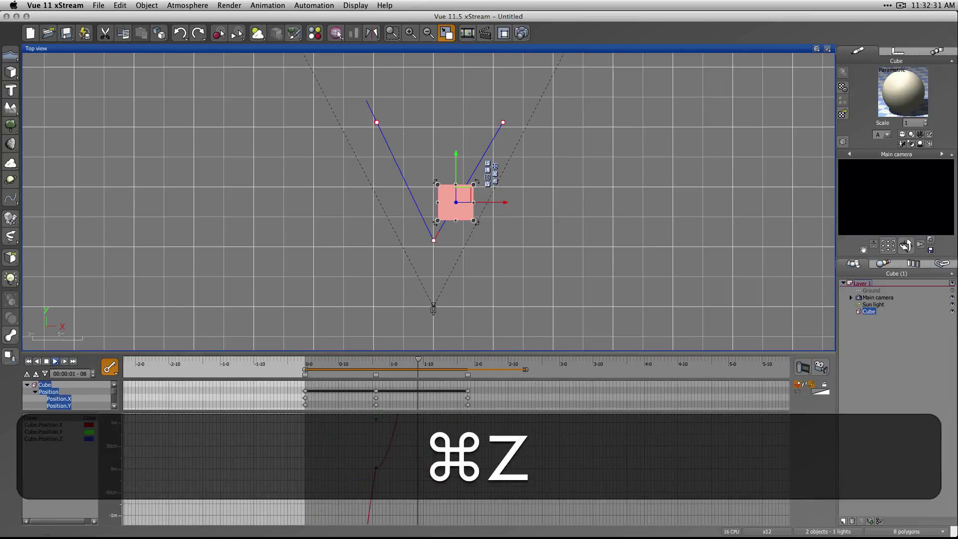
Zoom the position graph to its extents, set the cube's repeat mode to Pendular animation and play it back
{"action": "right_click", "coordinate": [598, 474]}
{"action": "left_click", "coordinate": [618, 475]}
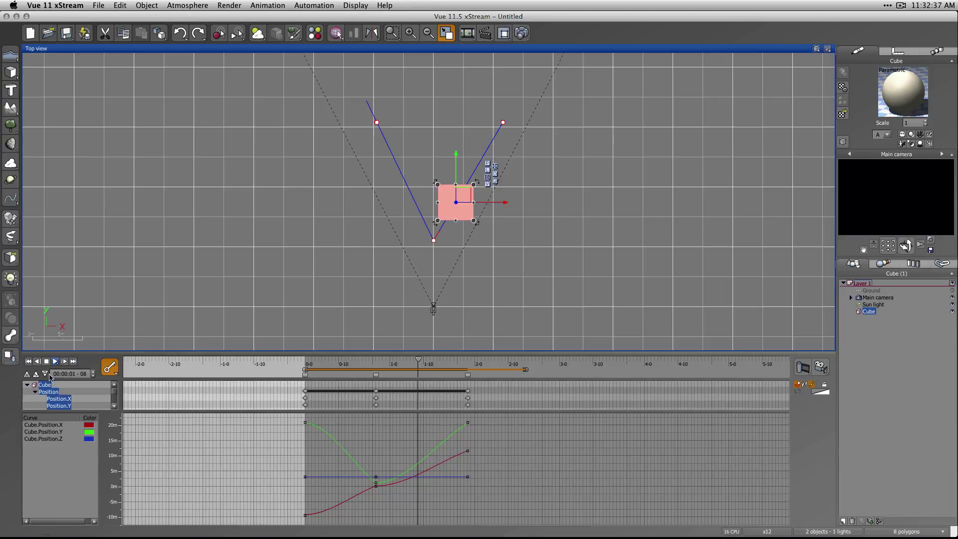
{"action": "left_click", "coordinate": [824, 389]}
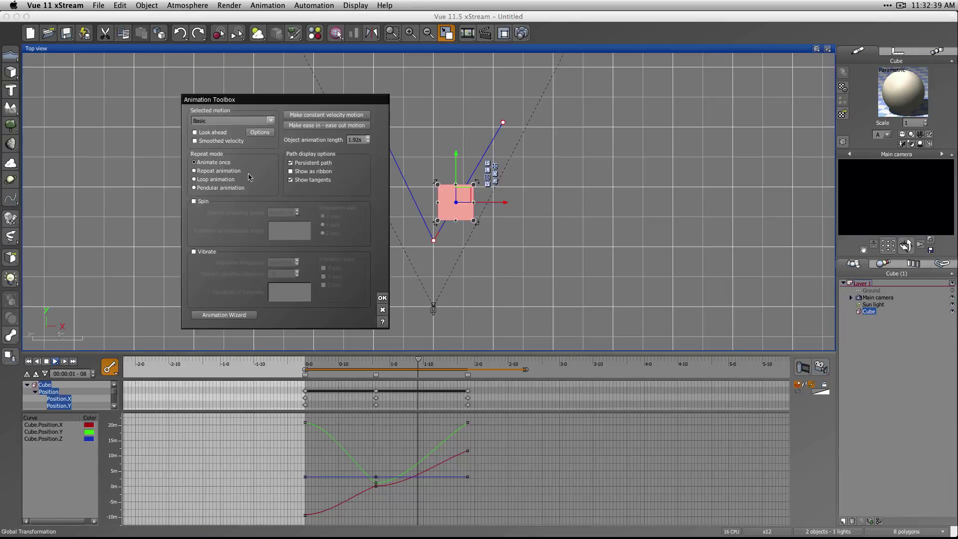
{"action": "left_click", "coordinate": [219, 189]}
{"action": "left_click", "coordinate": [384, 301]}
{"action": "left_click", "coordinate": [55, 362]}
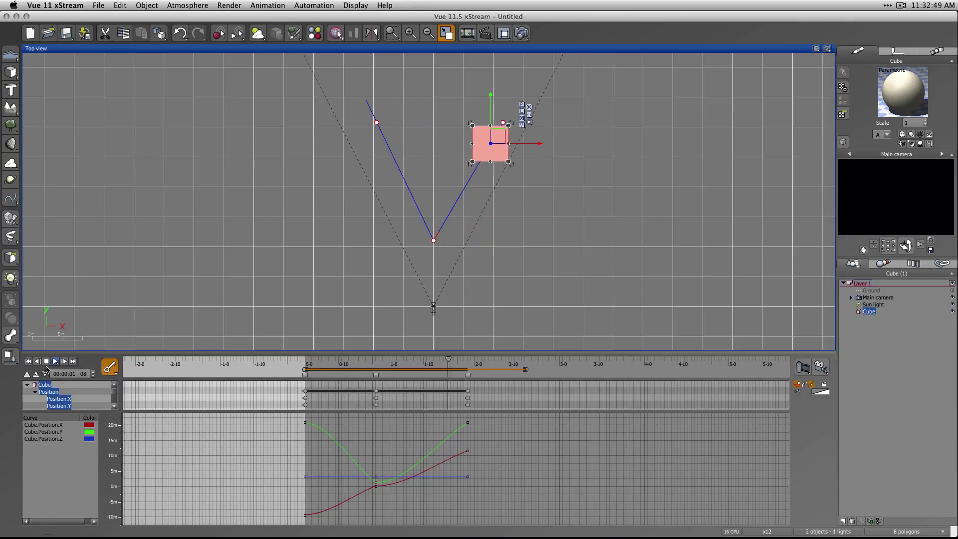
{"action": "left_click", "coordinate": [47, 361]}
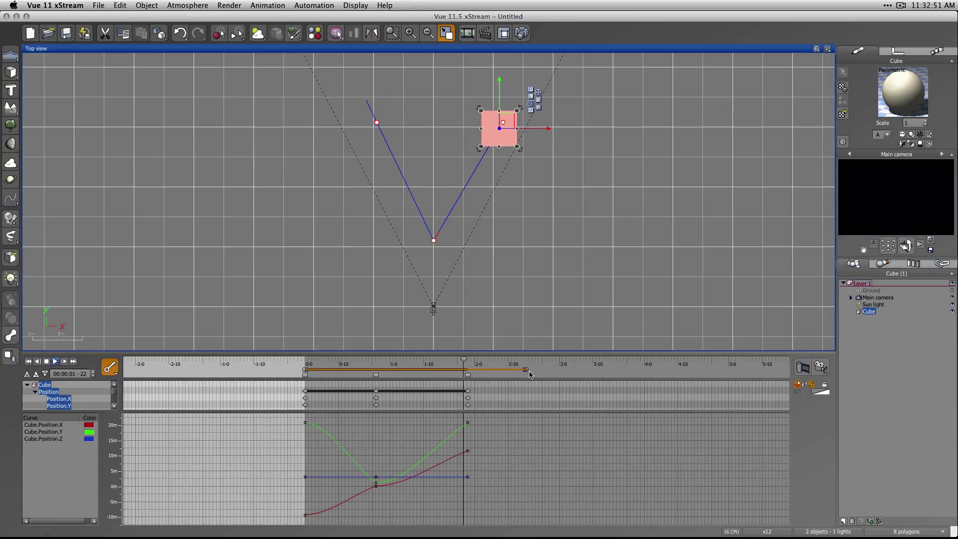
Extend the end of the overall animation to about 5-10 and play back and scrub the pendular motion
{"action": "left_click_drag", "start_coordinate": [525, 369], "coordinate": [762, 370]}
{"action": "left_click", "coordinate": [56, 361]}
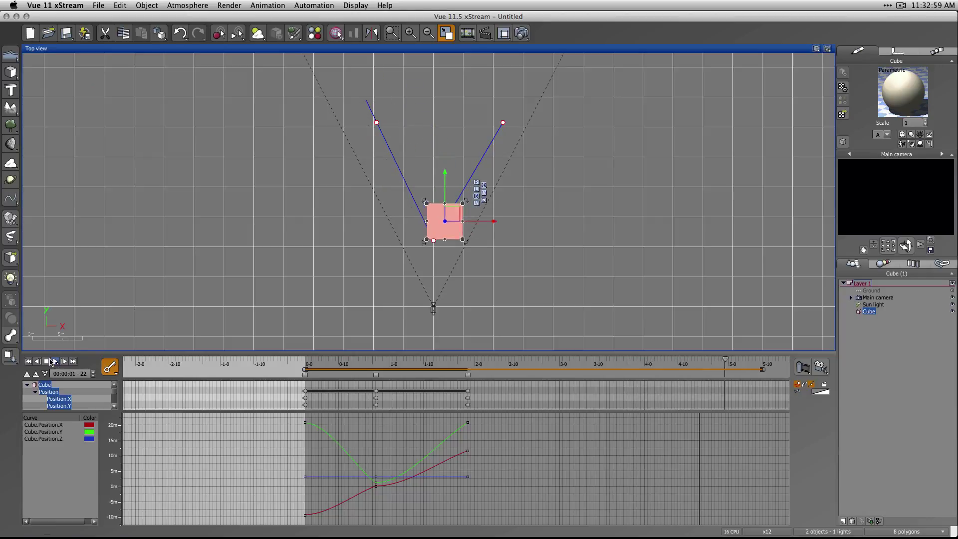
{"action": "left_click", "coordinate": [46, 362]}
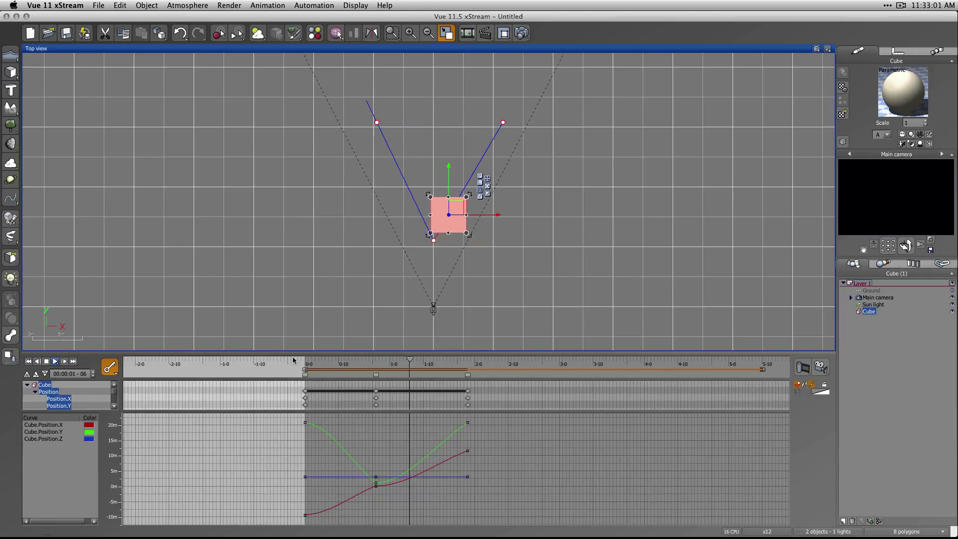
{"action": "left_click_drag", "start_coordinate": [410, 359], "coordinate": [363, 359]}
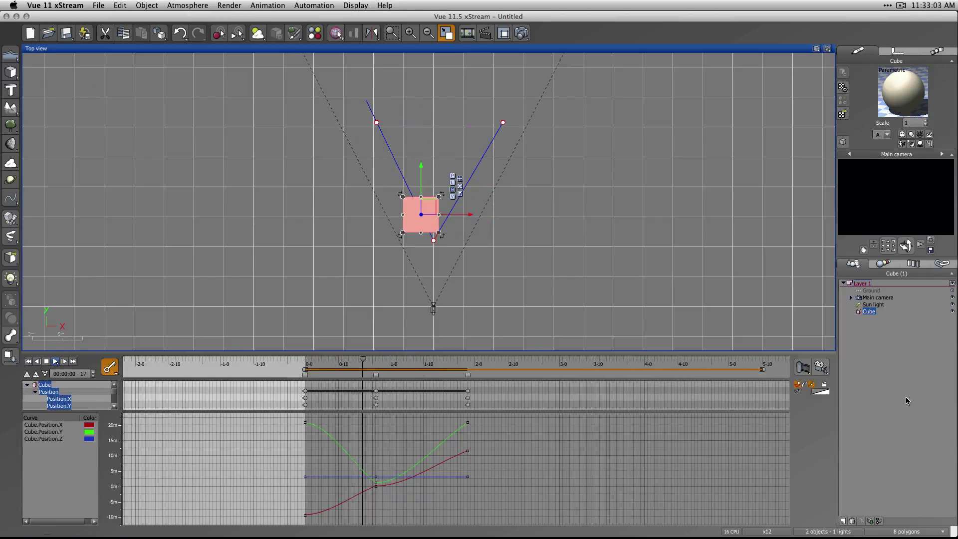
Undo the extension of the animation end and play back the pendular motion over the shorter range
{"action": "left_click", "coordinate": [183, 35]}
{"action": "left_click", "coordinate": [182, 35]}
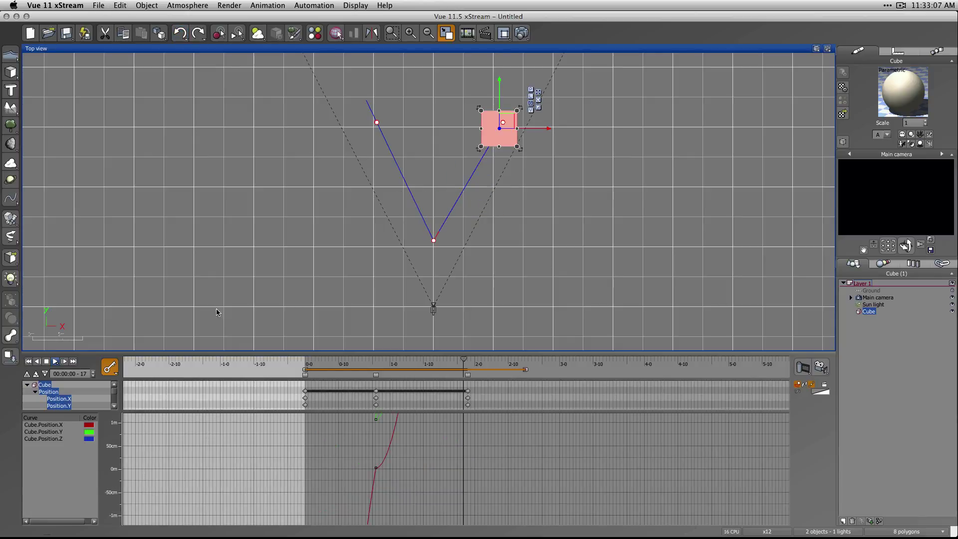
{"action": "left_click", "coordinate": [55, 362]}
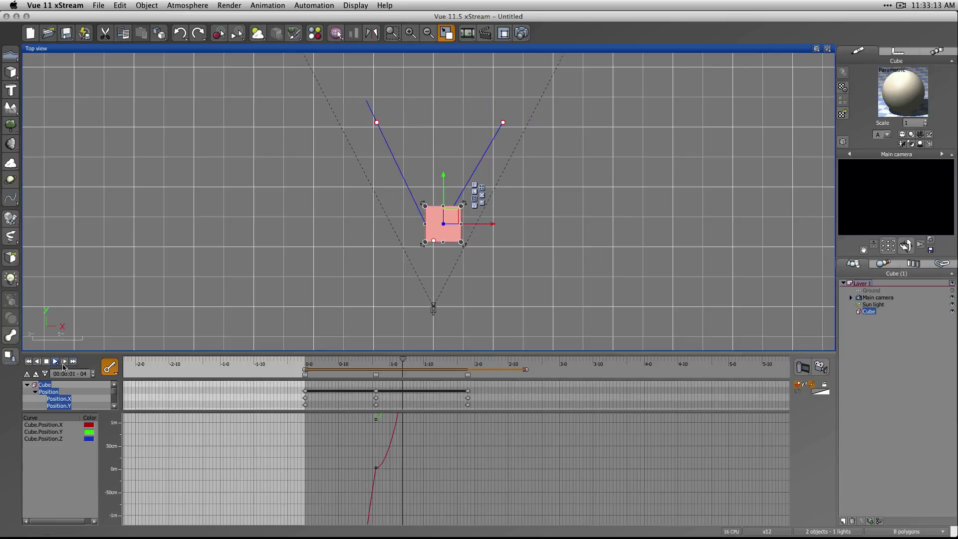
{"action": "left_click", "coordinate": [46, 362]}
Add a Spin of 180°/s around the Z axis to the cube and play back the rotating motion
{"action": "left_click", "coordinate": [825, 385]}
{"action": "left_click", "coordinate": [194, 201]}
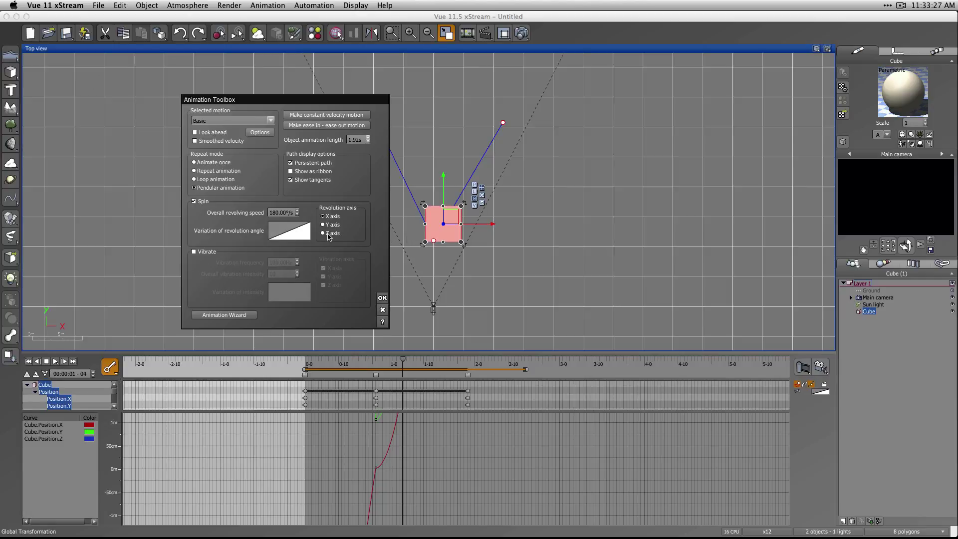
{"action": "left_click", "coordinate": [382, 298]}
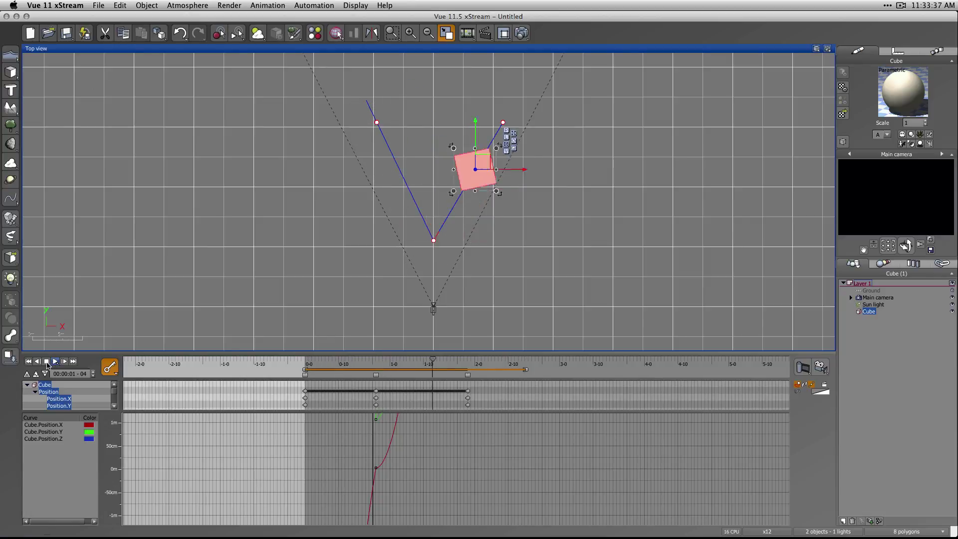
{"action": "left_click", "coordinate": [46, 361]}
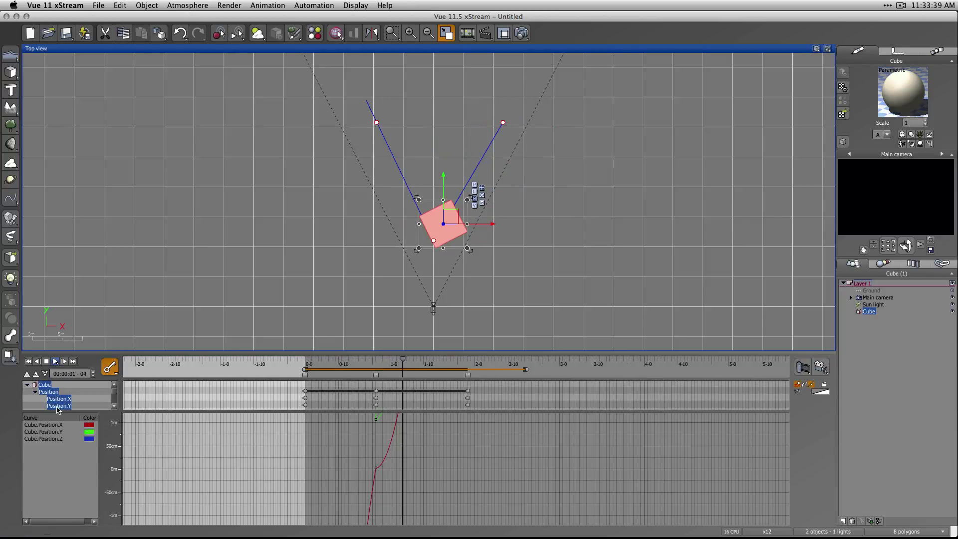
Show the cube's Orientation track in the graph at full extents and look through its remaining tracks for the spin
{"action": "scroll", "coordinate": [114, 395], "scroll_direction": "down", "scroll_amount": 2}
{"action": "scroll", "coordinate": [113, 397], "scroll_direction": "down", "scroll_amount": 2}
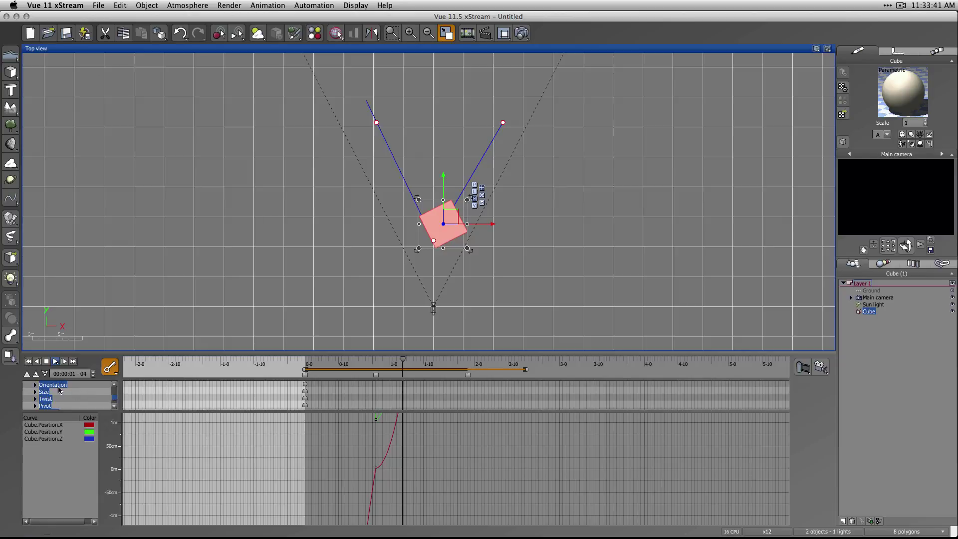
{"action": "left_click", "coordinate": [57, 385]}
{"action": "right_click", "coordinate": [440, 457]}
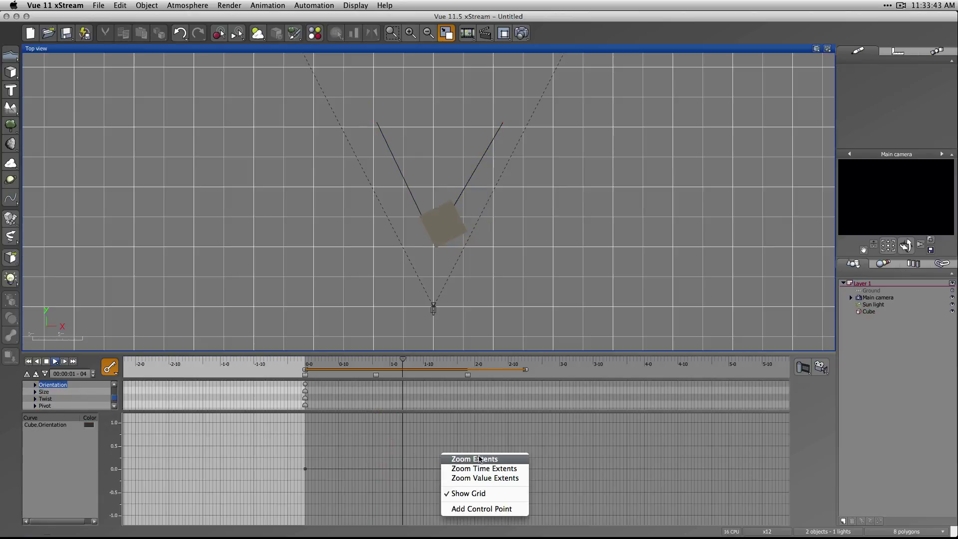
{"action": "left_click", "coordinate": [497, 459]}
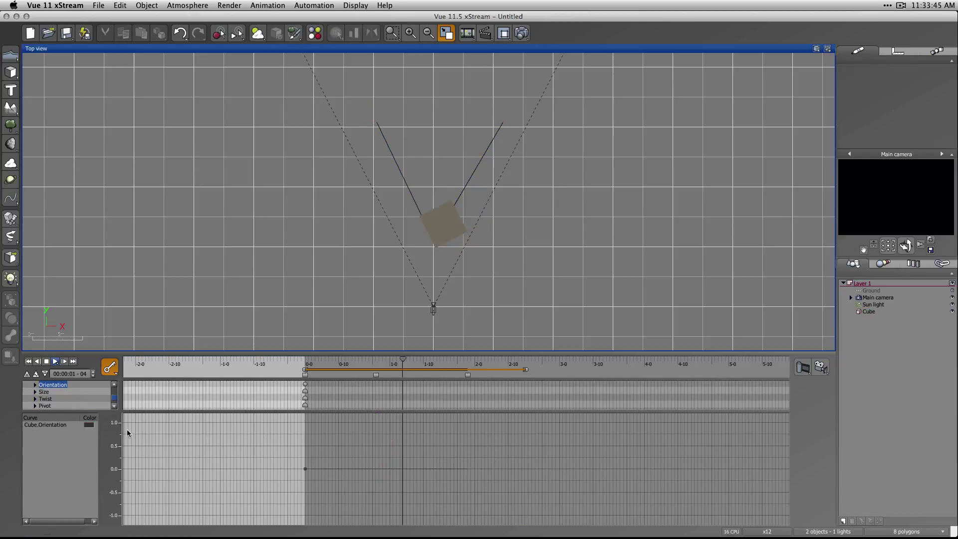
{"action": "mouse_move", "coordinate": [115, 398]}
{"action": "left_mouse_down"}
{"action": "mouse_move", "coordinate": [115, 390]}
{"action": "mouse_move", "coordinate": [115, 399]}
{"action": "left_mouse_up"}
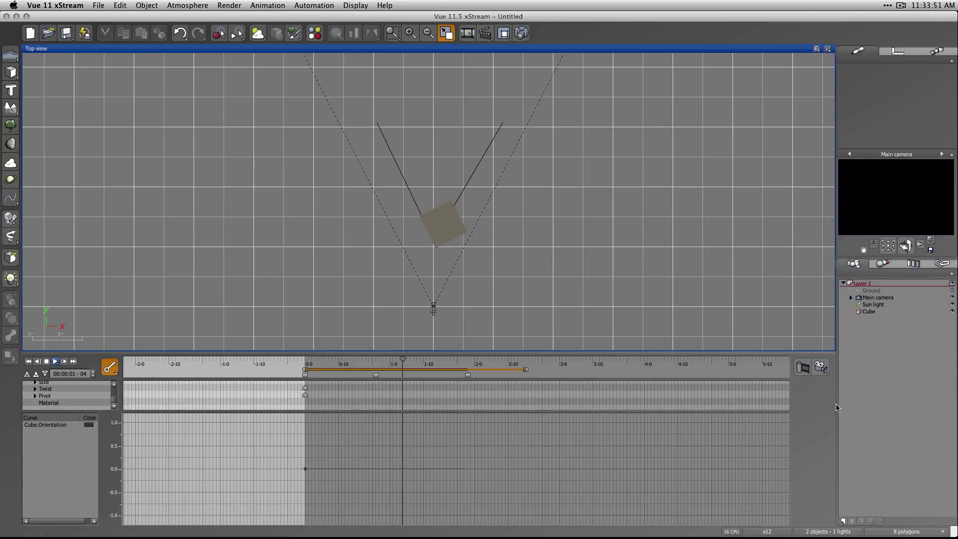
{"action": "left_click", "coordinate": [584, 435]}
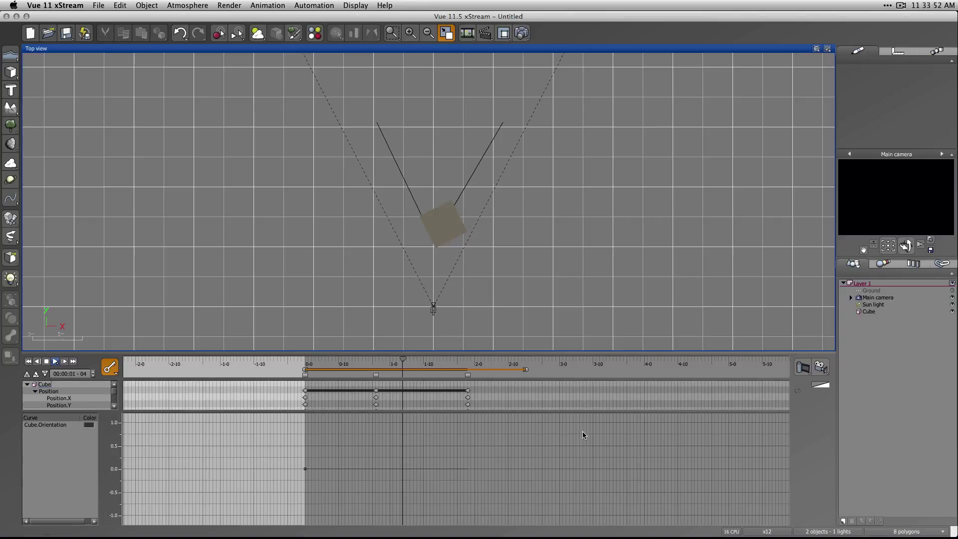
Compare the cube's combined Position curves, the Position.Y curve alone and the curves of all its tracks
{"action": "left_click", "coordinate": [48, 392]}
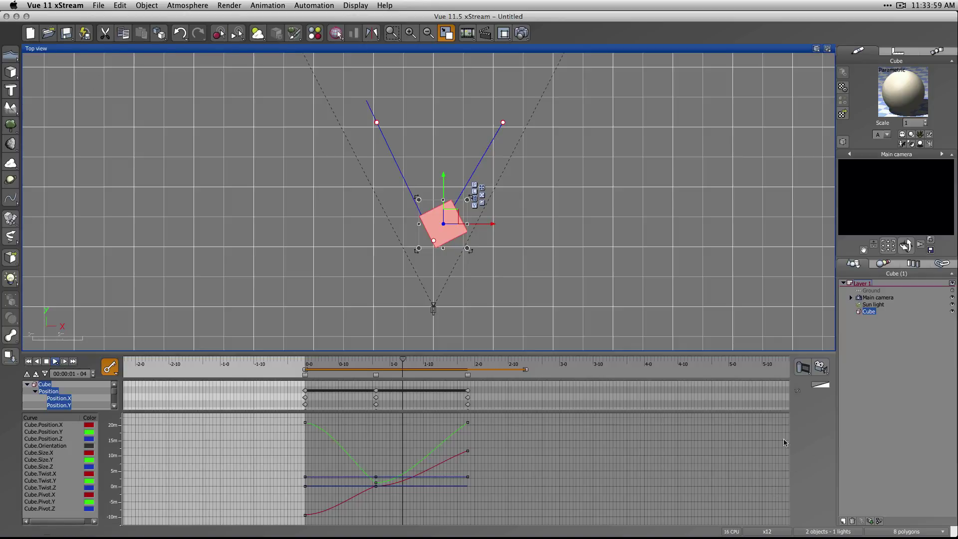
{"action": "left_click", "coordinate": [637, 442]}
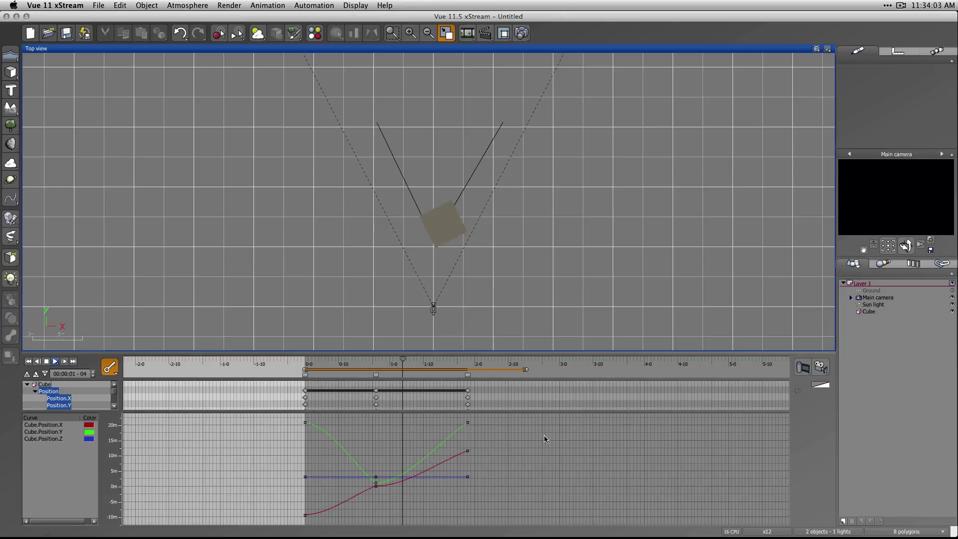
{"action": "left_click", "coordinate": [432, 225]}
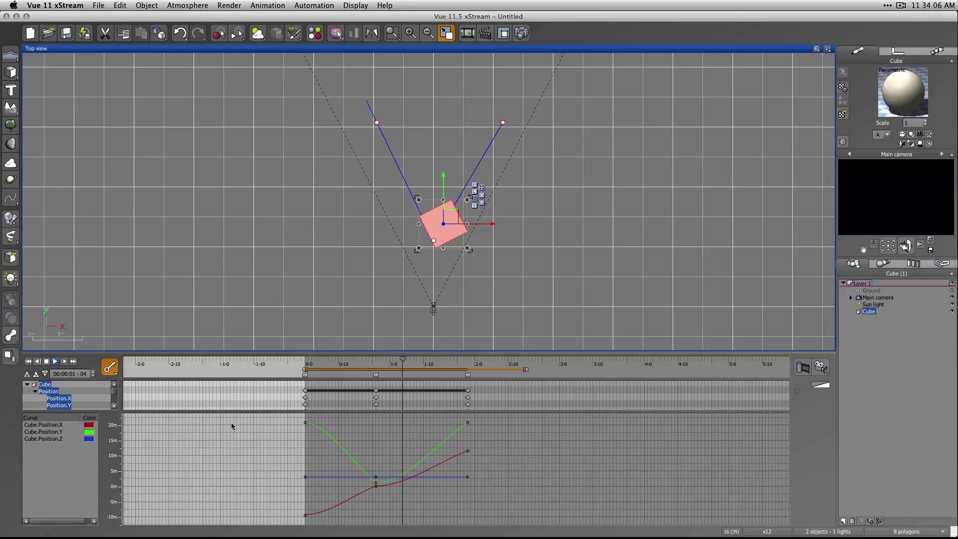
{"action": "left_click", "coordinate": [71, 406]}
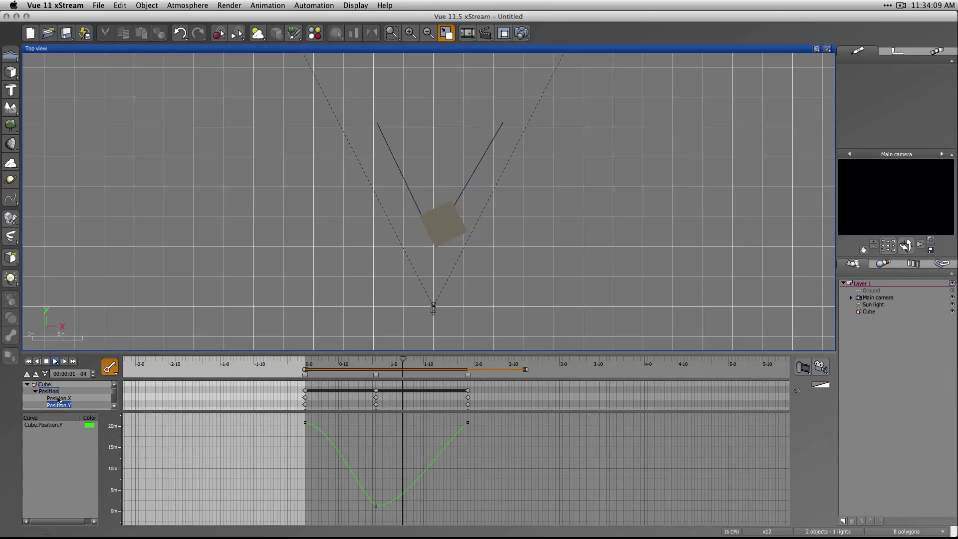
{"action": "left_click", "coordinate": [50, 393]}
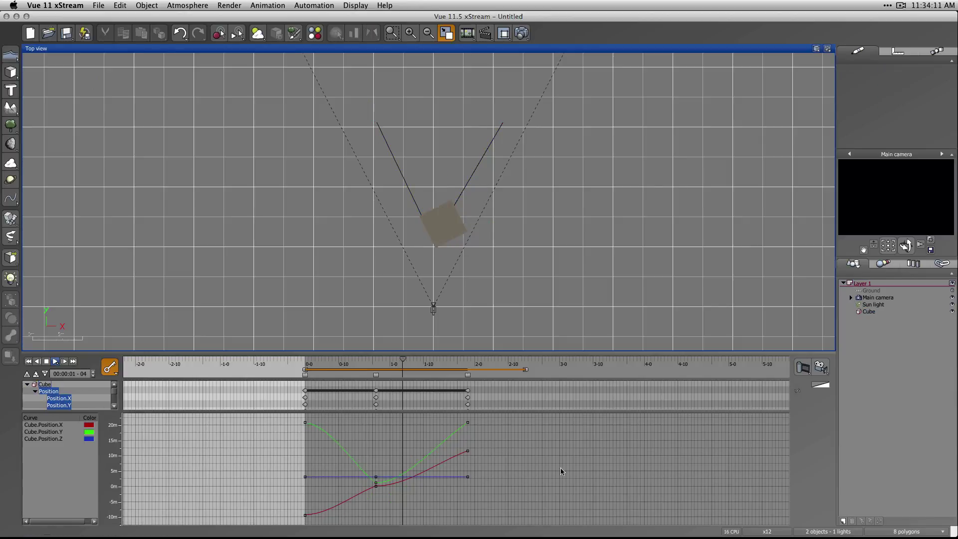
{"action": "left_click", "coordinate": [454, 235]}
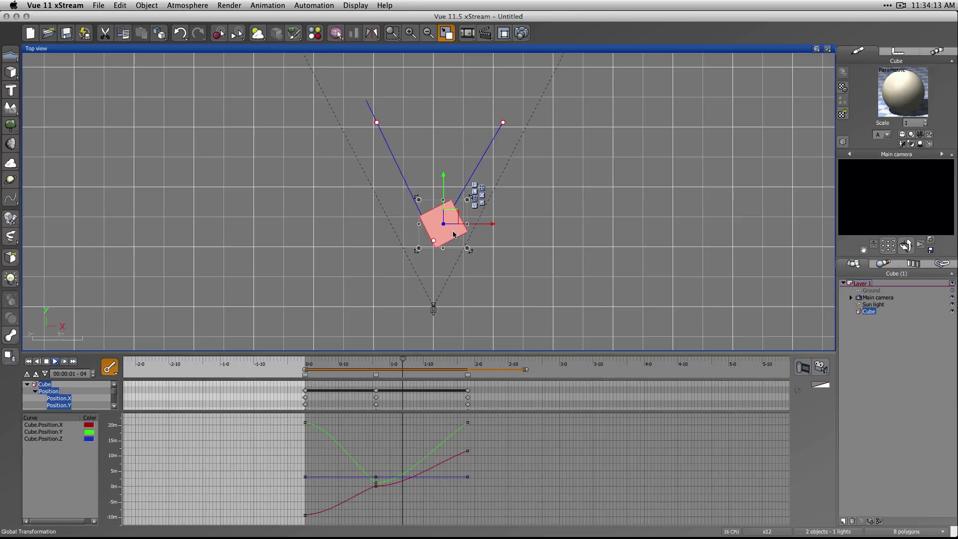
{"action": "left_click", "coordinate": [47, 384]}
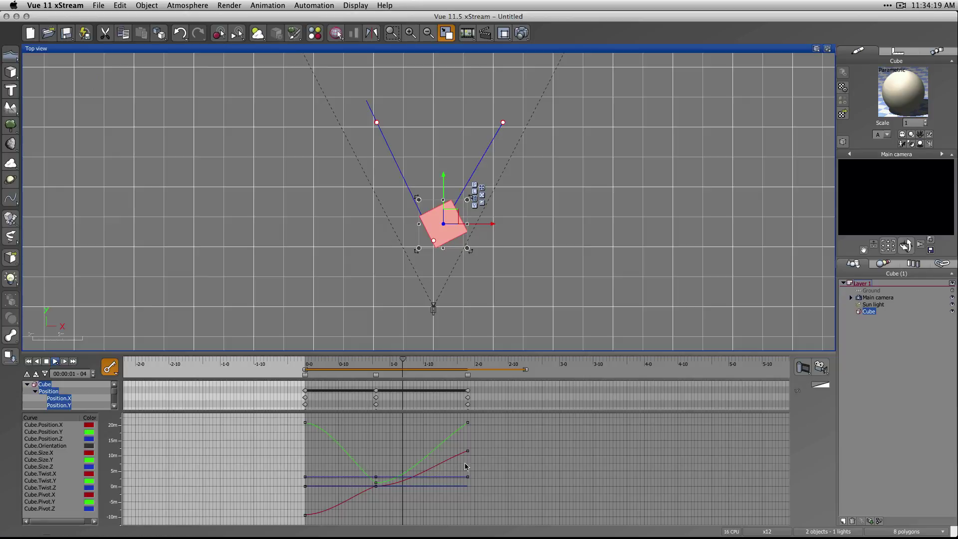
Enlarge the track area to fit all the cube's properties and view the Pivot and Orientation curves
{"action": "left_click_drag", "start_coordinate": [499, 413], "coordinate": [494, 469]}
{"action": "left_click_drag", "start_coordinate": [258, 469], "coordinate": [234, 457]}
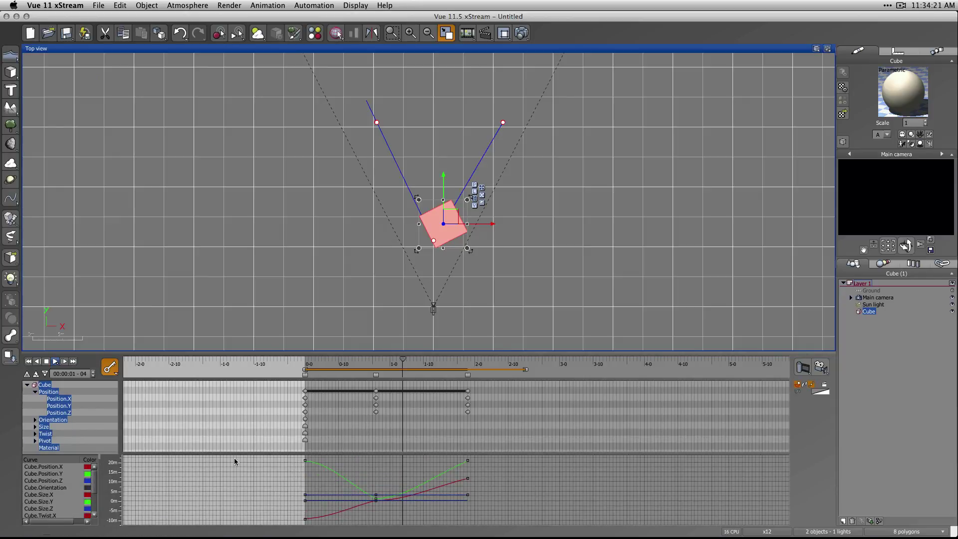
{"action": "left_click", "coordinate": [100, 439]}
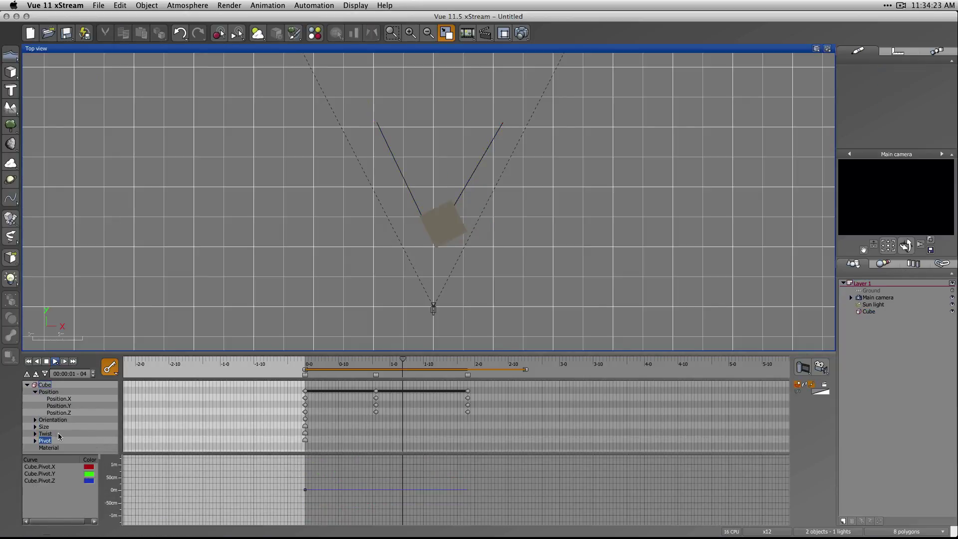
{"action": "left_click", "coordinate": [58, 421]}
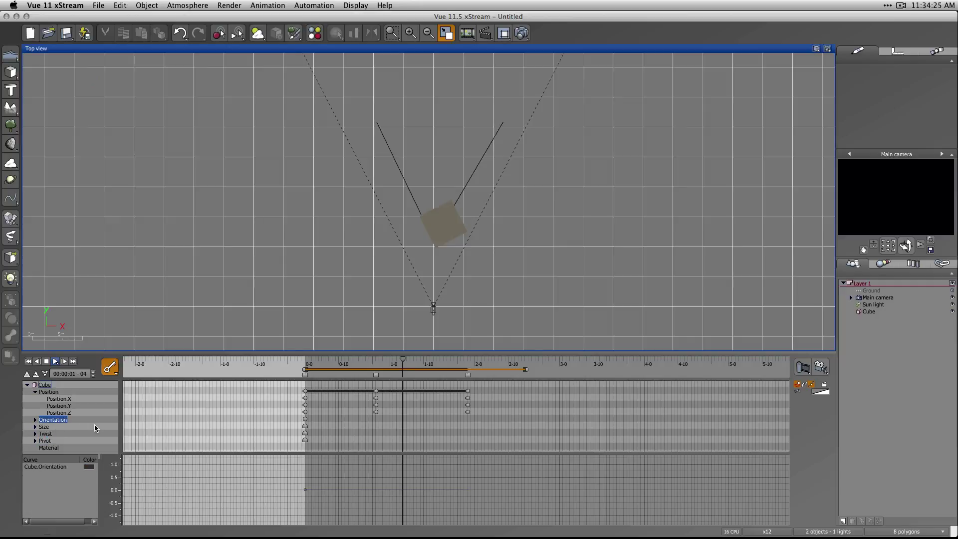
Replace the cube's Spin with Vibrate at 100 Hz and intensity 10 on all axes, and play the animation from the start
{"action": "left_click", "coordinate": [824, 385]}
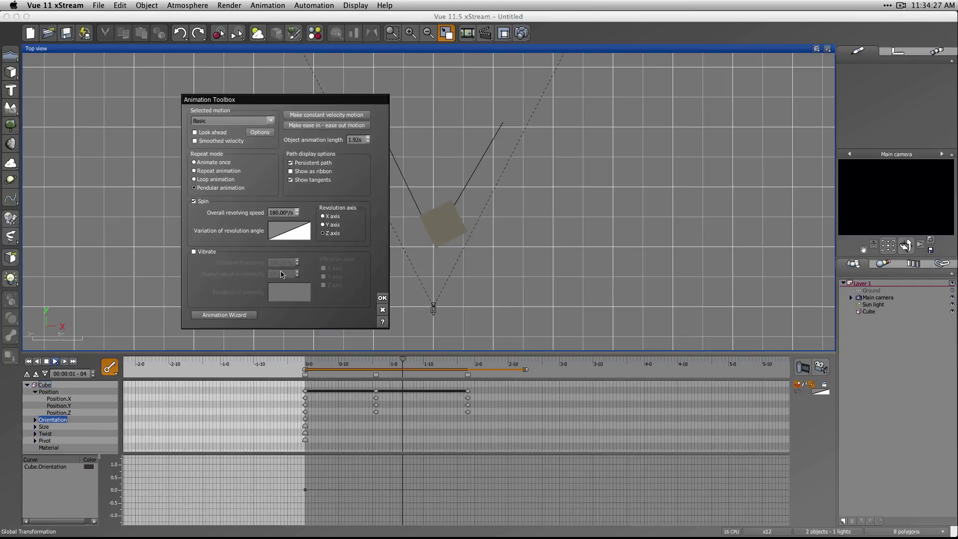
{"action": "left_click", "coordinate": [194, 201]}
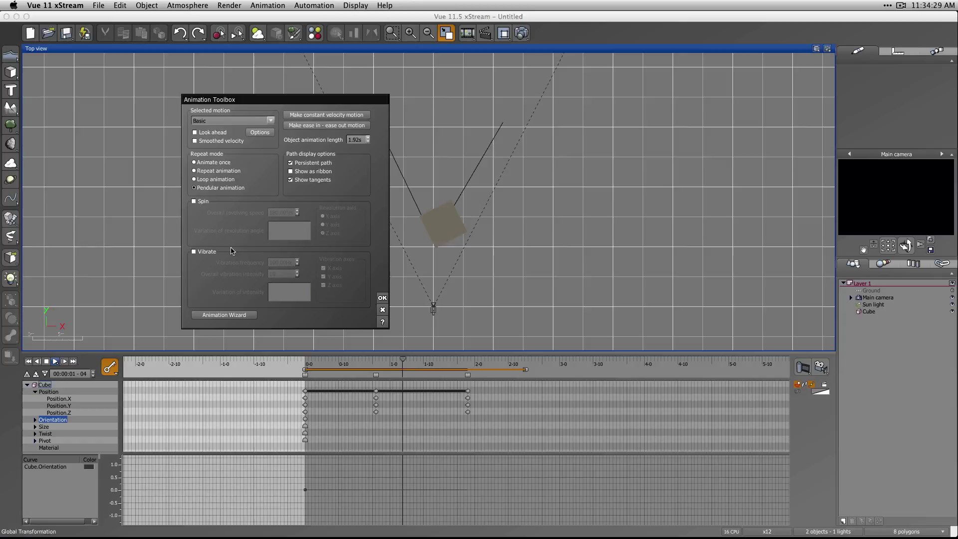
{"action": "left_click", "coordinate": [204, 252]}
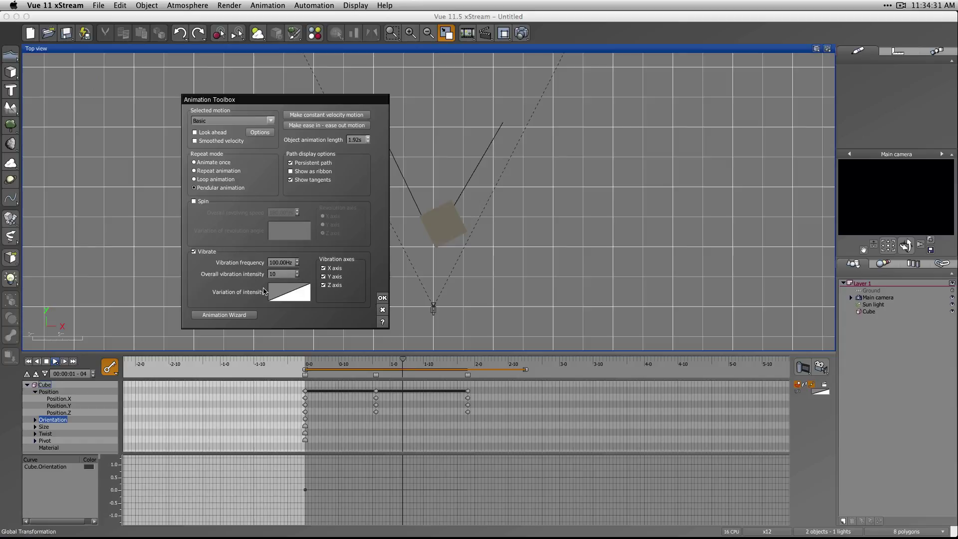
{"action": "left_click", "coordinate": [383, 298]}
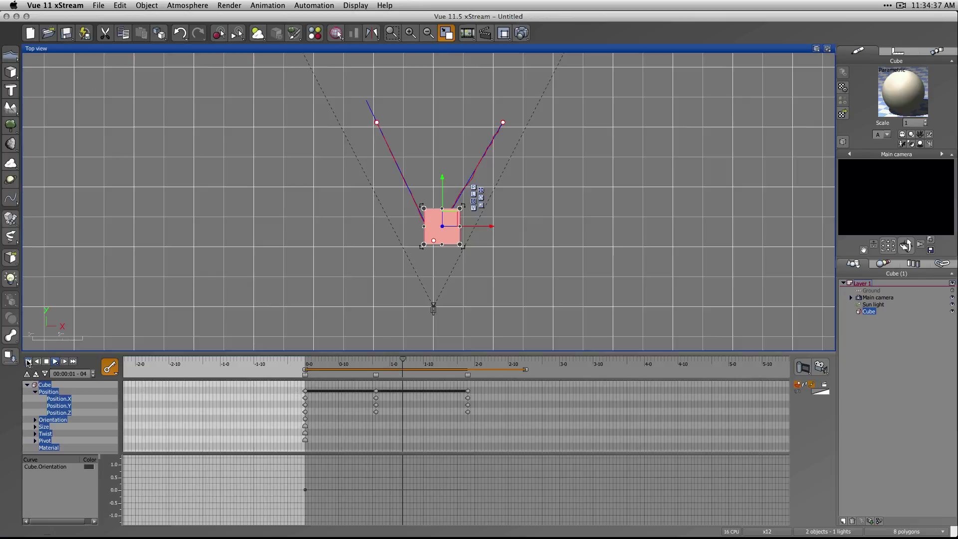
{"action": "left_click", "coordinate": [28, 361]}
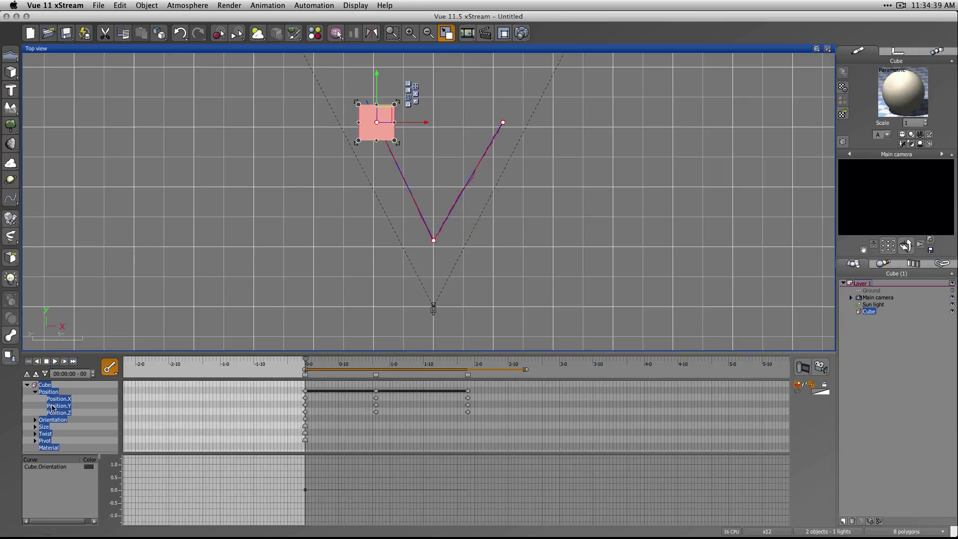
{"action": "left_click", "coordinate": [56, 362]}
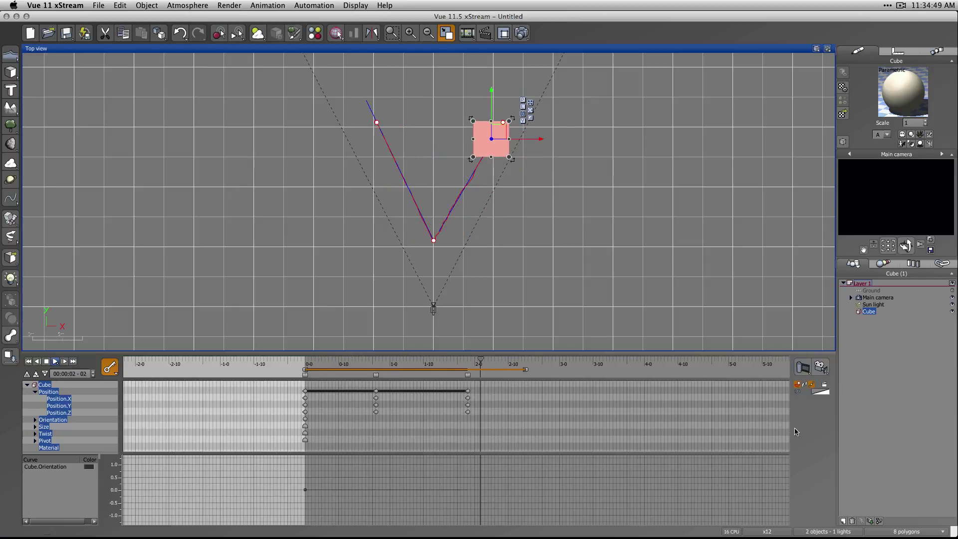
Disable Vibrate, look through the cube's motion types and Motion Options, and discard the changes before deselecting the cube
{"action": "left_click", "coordinate": [825, 387]}
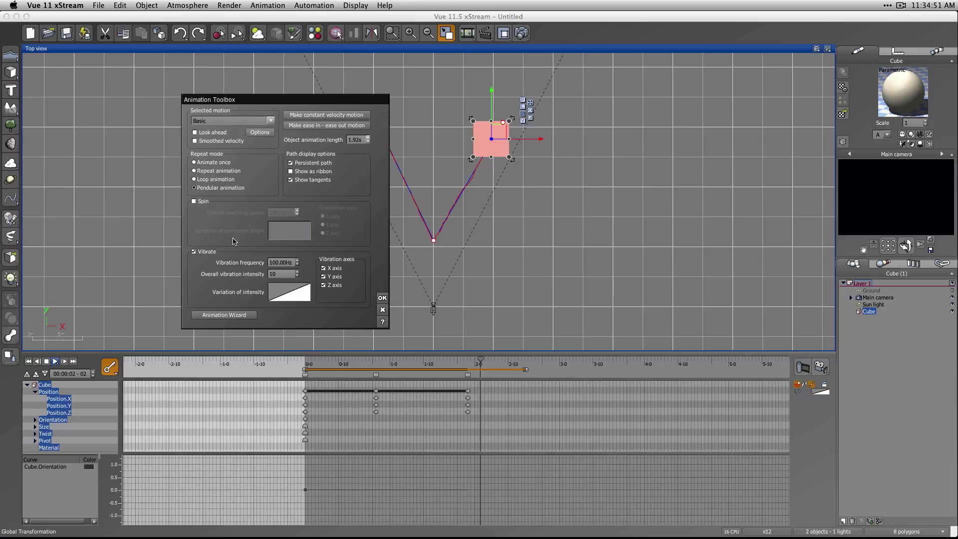
{"action": "left_click", "coordinate": [195, 252]}
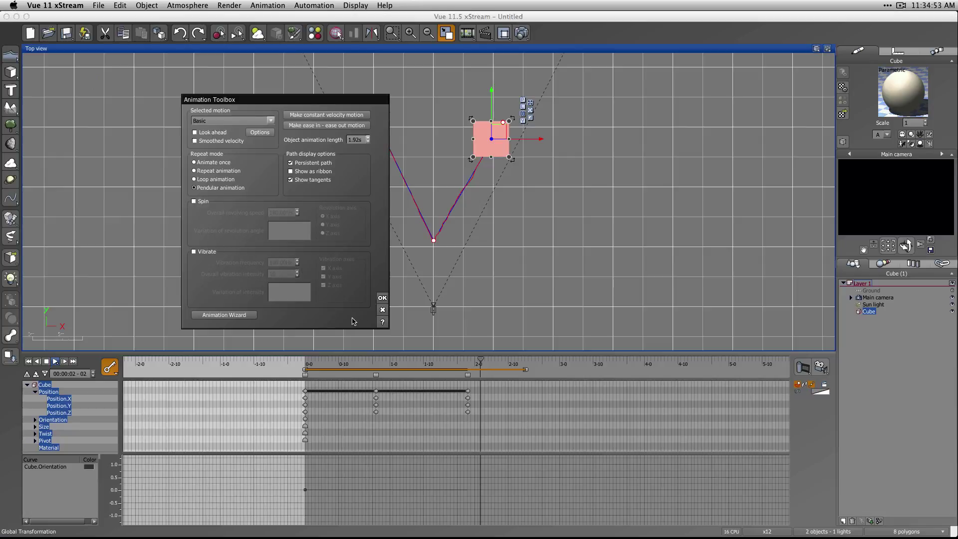
{"action": "left_click", "coordinate": [271, 121]}
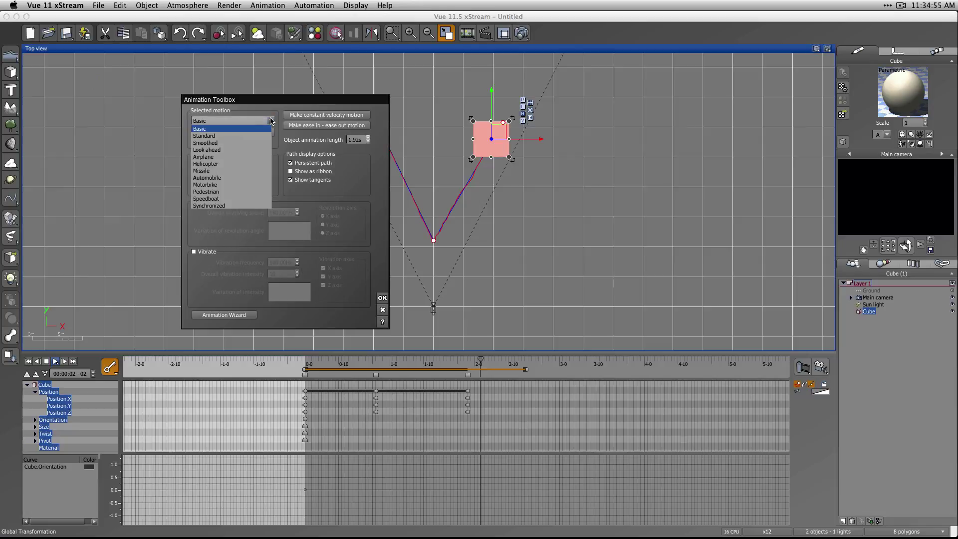
{"action": "left_click", "coordinate": [270, 121]}
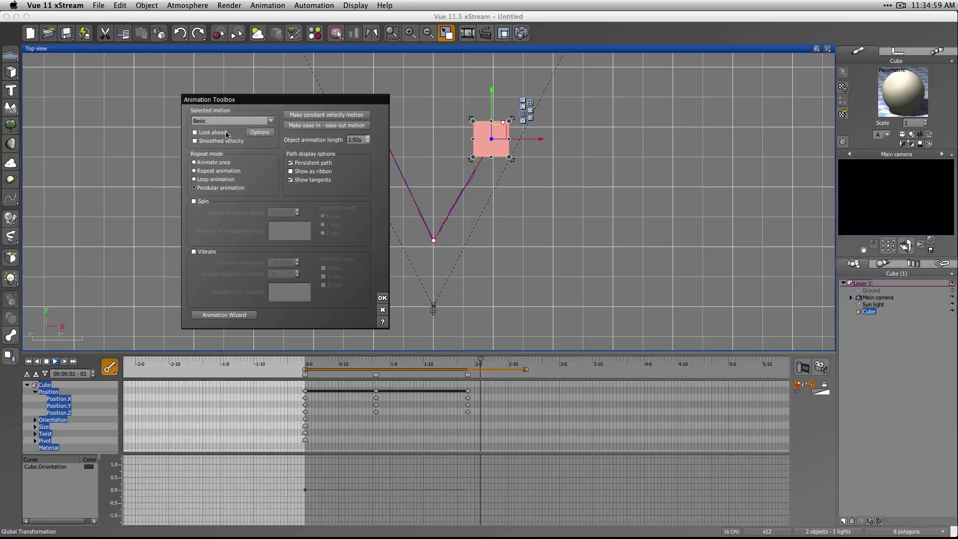
{"action": "left_click", "coordinate": [259, 133]}
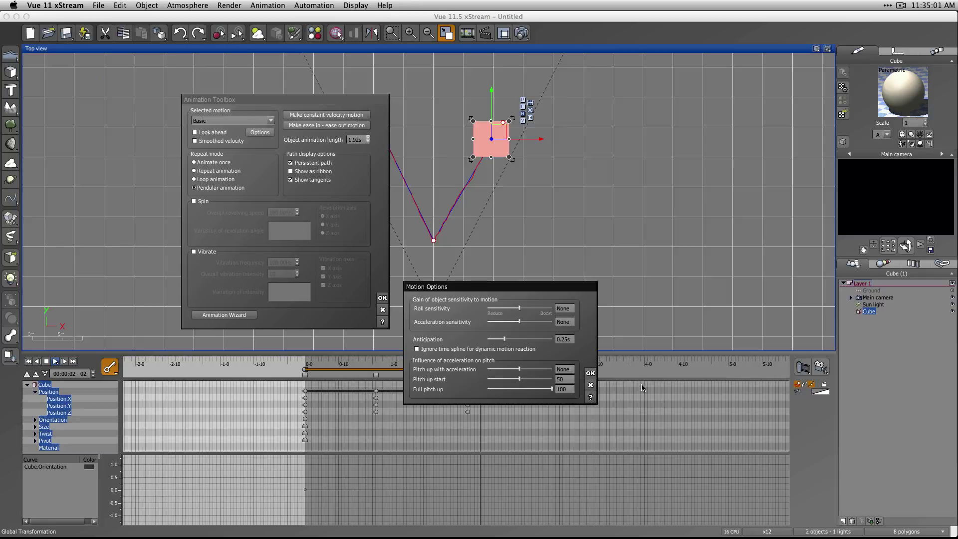
{"action": "left_click", "coordinate": [590, 384]}
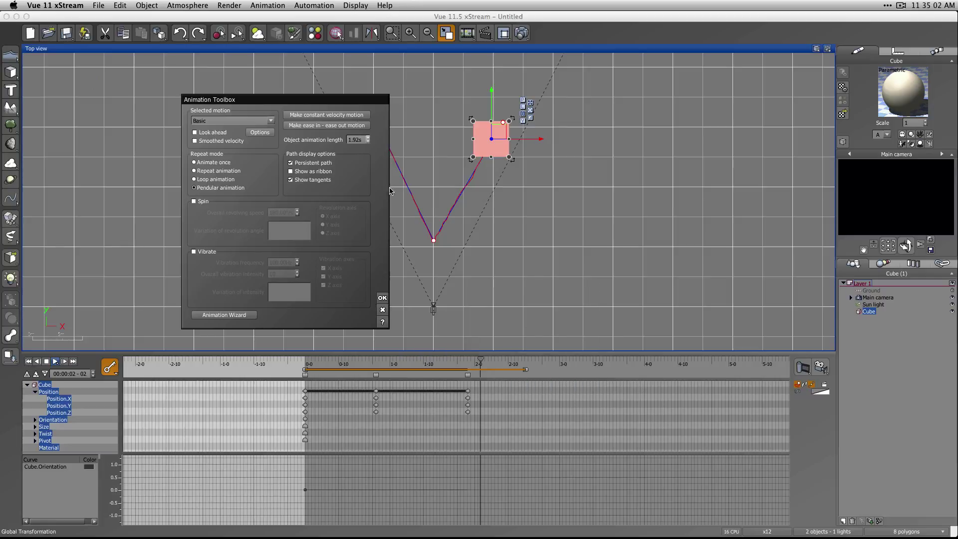
{"action": "left_click", "coordinate": [383, 310]}
{"action": "left_click", "coordinate": [312, 254]}
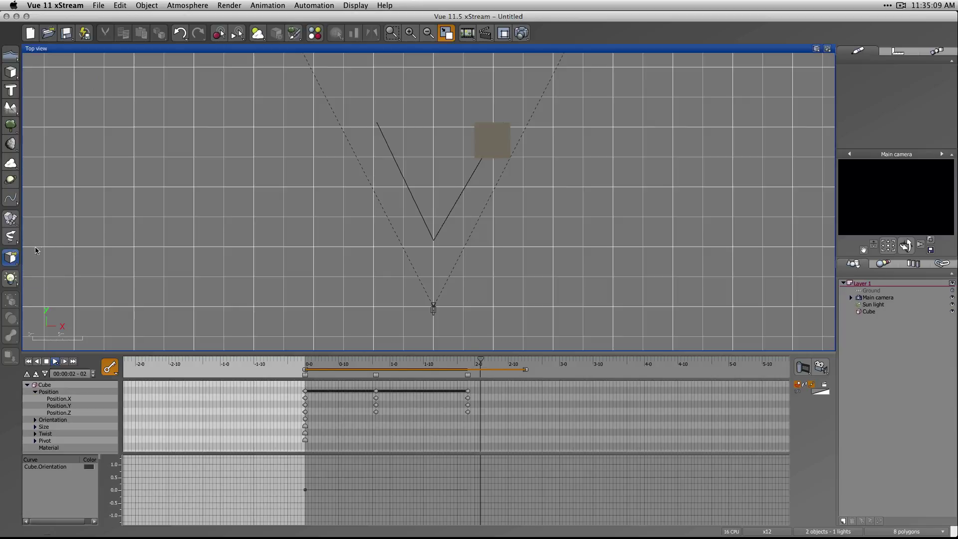
Load the Mercedes object from the Terrestrial vehicles collection into the scene
{"action": "left_click", "coordinate": [11, 257]}
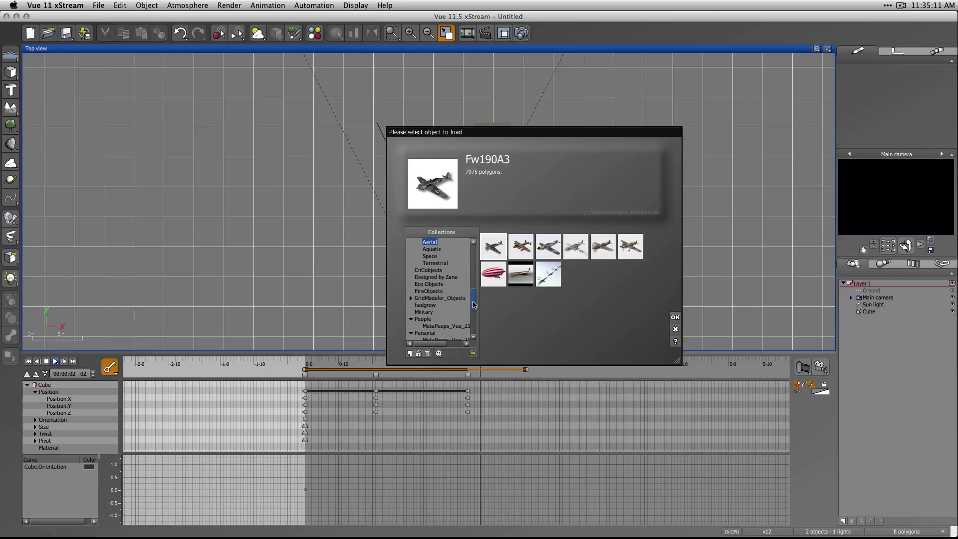
{"action": "left_click_drag", "start_coordinate": [474, 306], "coordinate": [473, 284]}
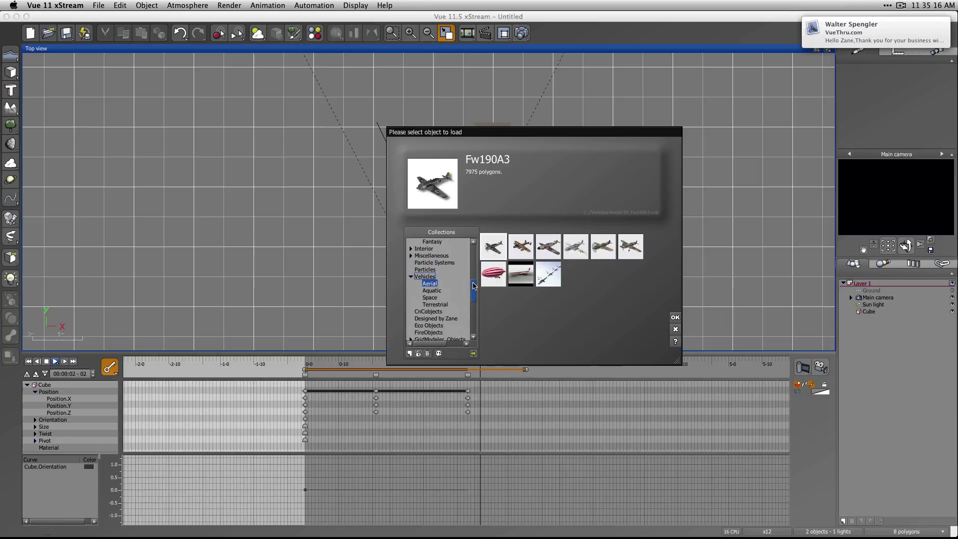
{"action": "left_click", "coordinate": [434, 307]}
{"action": "left_click", "coordinate": [494, 250]}
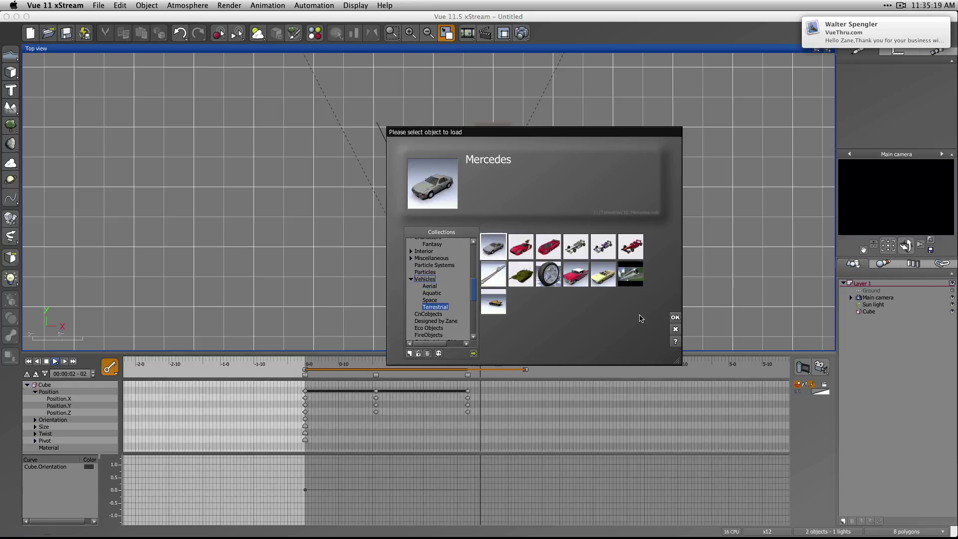
{"action": "left_click", "coordinate": [676, 317]}
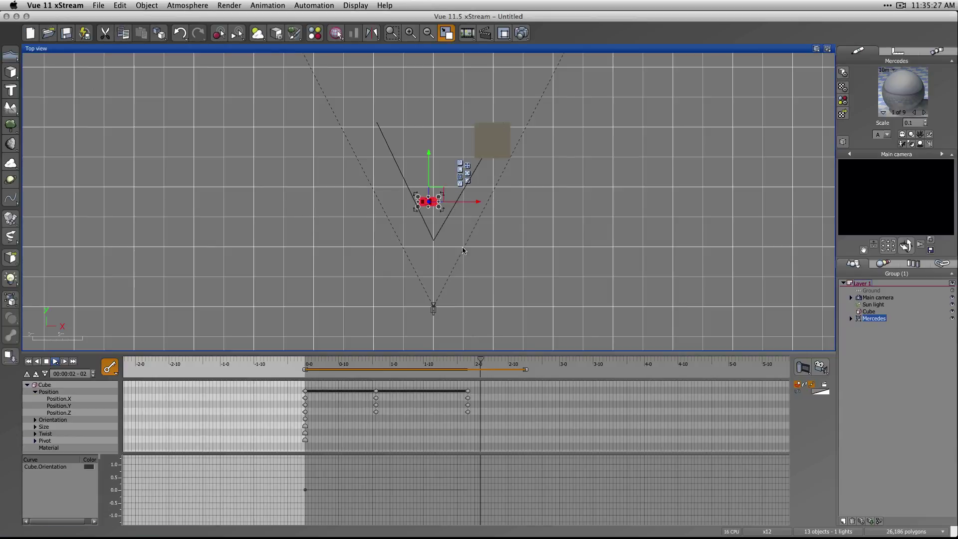
Set the time to frame 0 and move the Mercedes in the top view to just outside the left edge of the camera's cone
{"action": "left_click_drag", "start_coordinate": [461, 201], "coordinate": [430, 202]}
{"action": "left_click_drag", "start_coordinate": [480, 359], "coordinate": [306, 360]}
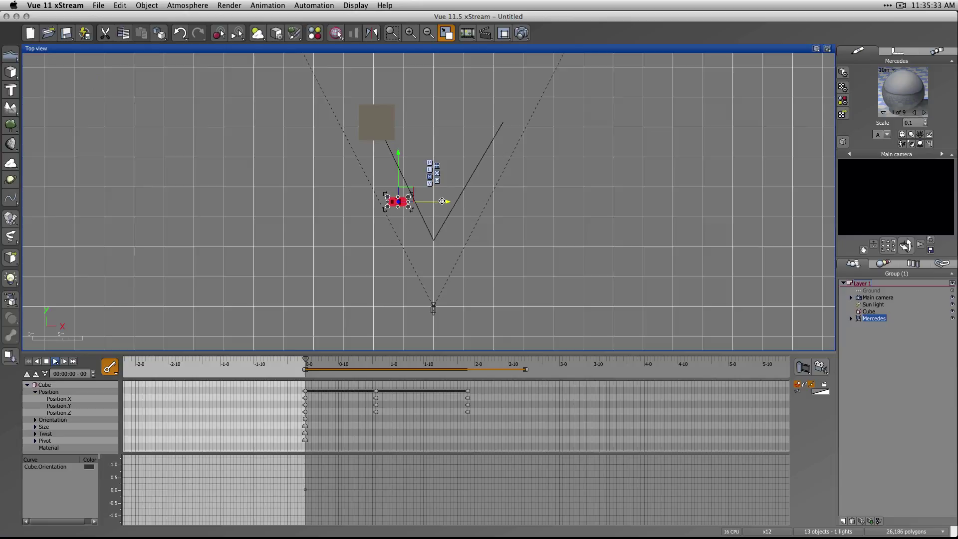
{"action": "left_click_drag", "start_coordinate": [399, 195], "coordinate": [360, 276]}
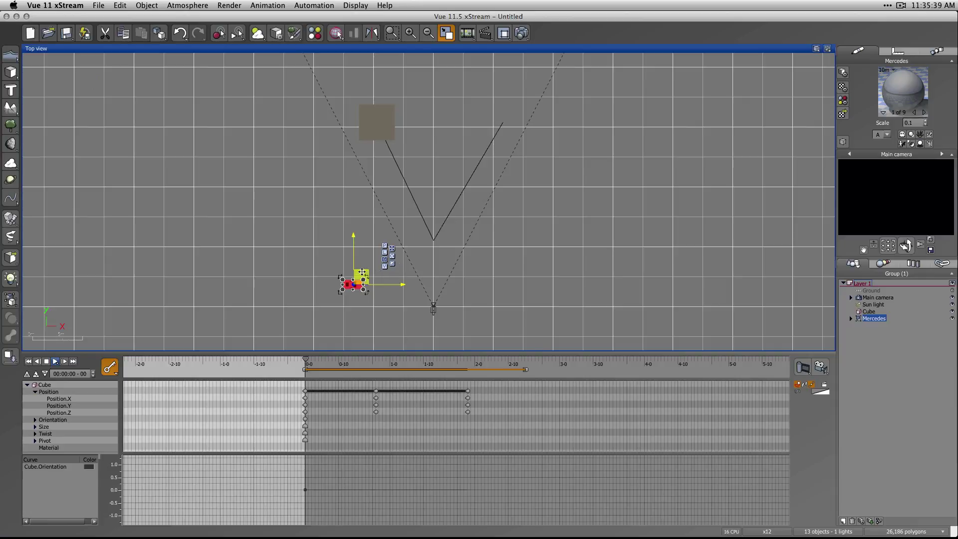
{"action": "left_click_drag", "start_coordinate": [359, 275], "coordinate": [372, 208]}
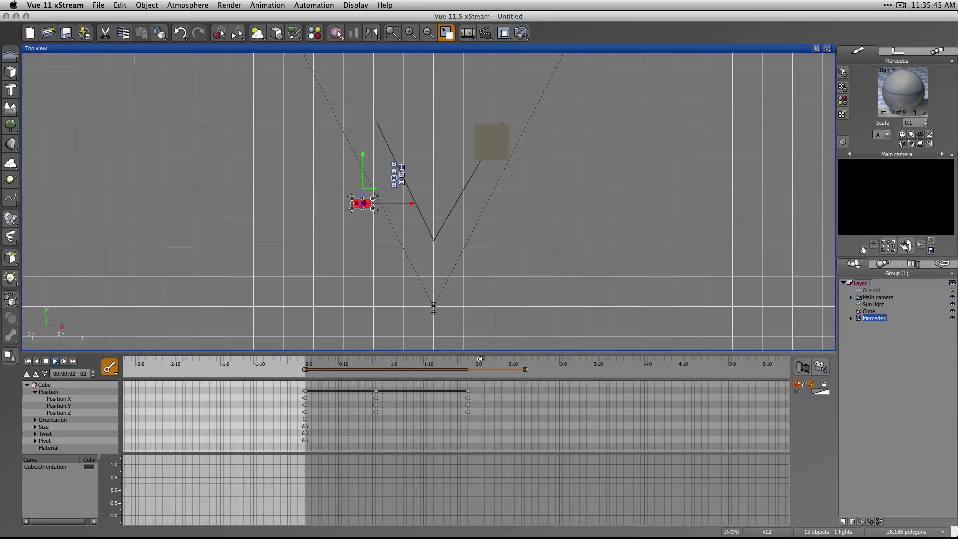
Move the Mercedes to the right of the camera at about two seconds to keyframe its position, and scrub back to the start
{"action": "mouse_move", "coordinate": [362, 186]}
{"action": "left_mouse_down"}
{"action": "mouse_move", "coordinate": [444, 243]}
{"action": "mouse_move", "coordinate": [478, 300]}
{"action": "left_mouse_up"}
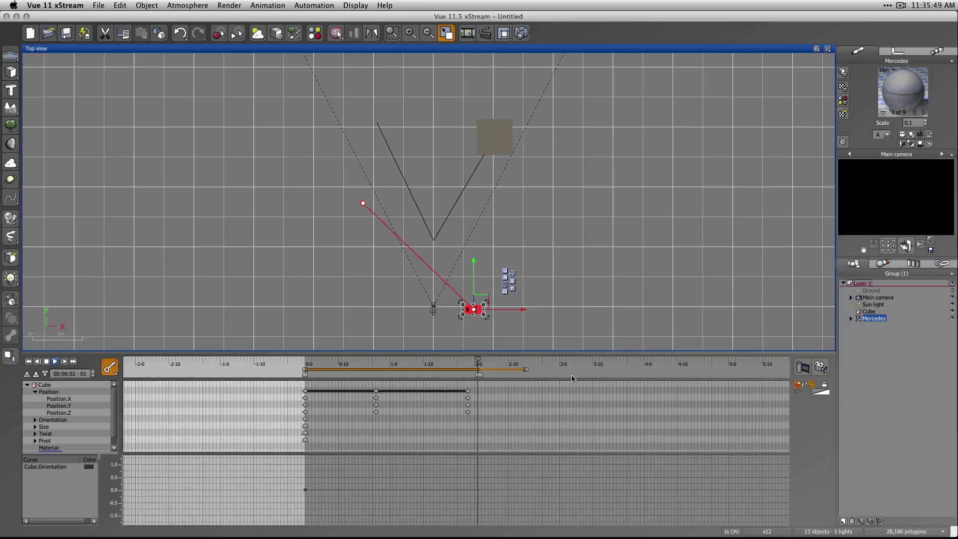
{"action": "left_click_drag", "start_coordinate": [477, 358], "coordinate": [304, 360]}
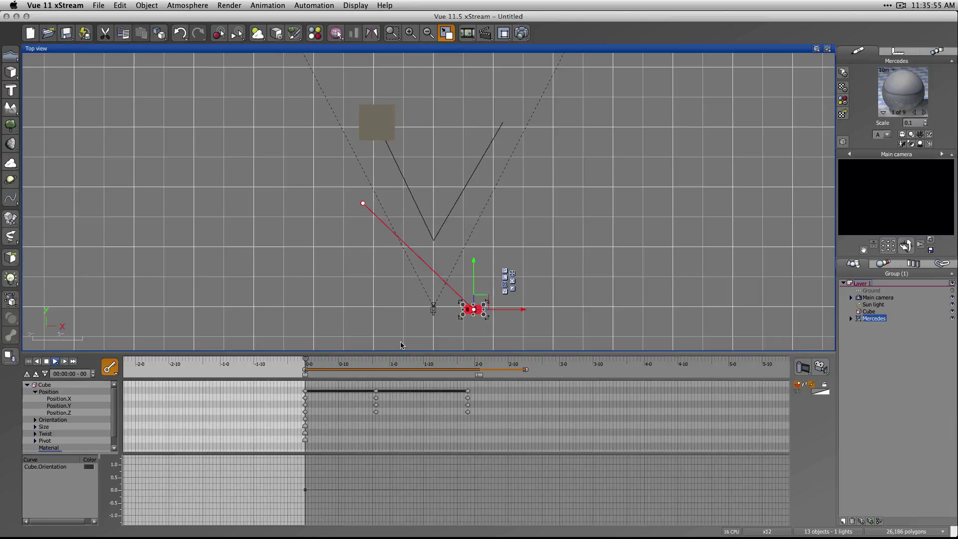
{"action": "left_click", "coordinate": [581, 322]}
{"action": "left_click", "coordinate": [471, 311]}
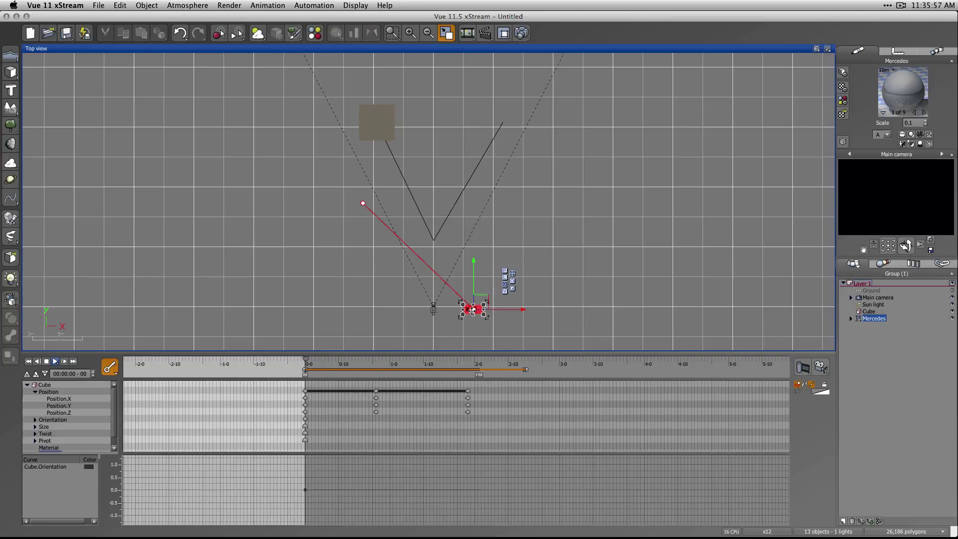
{"action": "mouse_move", "coordinate": [317, 362]}
{"action": "left_mouse_down"}
{"action": "mouse_move", "coordinate": [405, 362]}
{"action": "mouse_move", "coordinate": [307, 363]}
{"action": "left_mouse_up"}
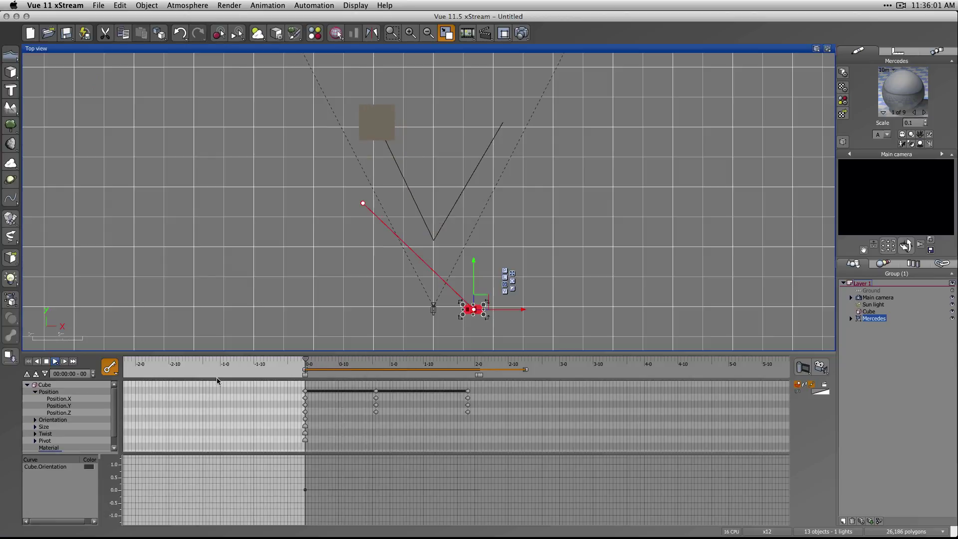
Show the Mercedes's Position track, move its keyframe from about two seconds to frame 0, and scrub through the car's motion
{"action": "left_click", "coordinate": [28, 384]}
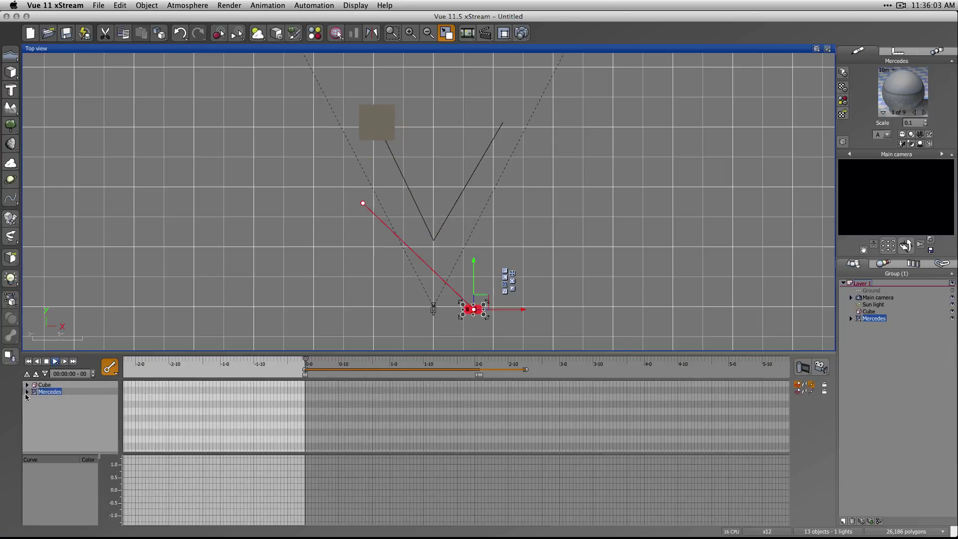
{"action": "left_click", "coordinate": [28, 392]}
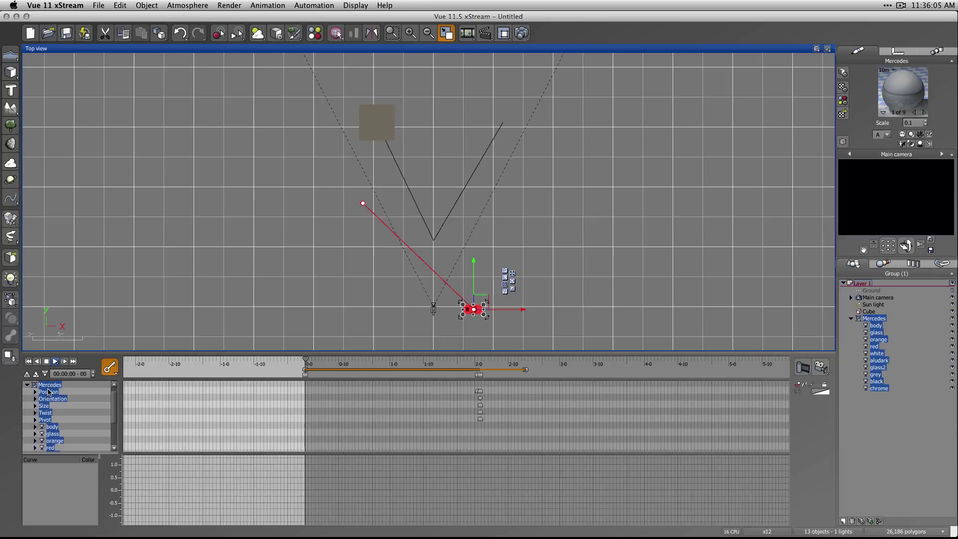
{"action": "left_click", "coordinate": [48, 392]}
{"action": "left_click_drag", "start_coordinate": [480, 390], "coordinate": [306, 383]}
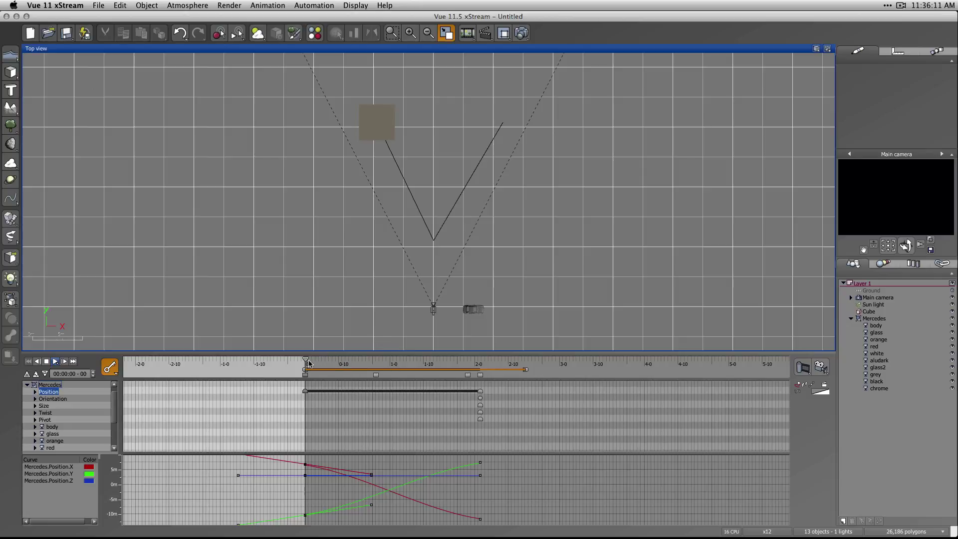
{"action": "left_click_drag", "start_coordinate": [306, 360], "coordinate": [459, 359]}
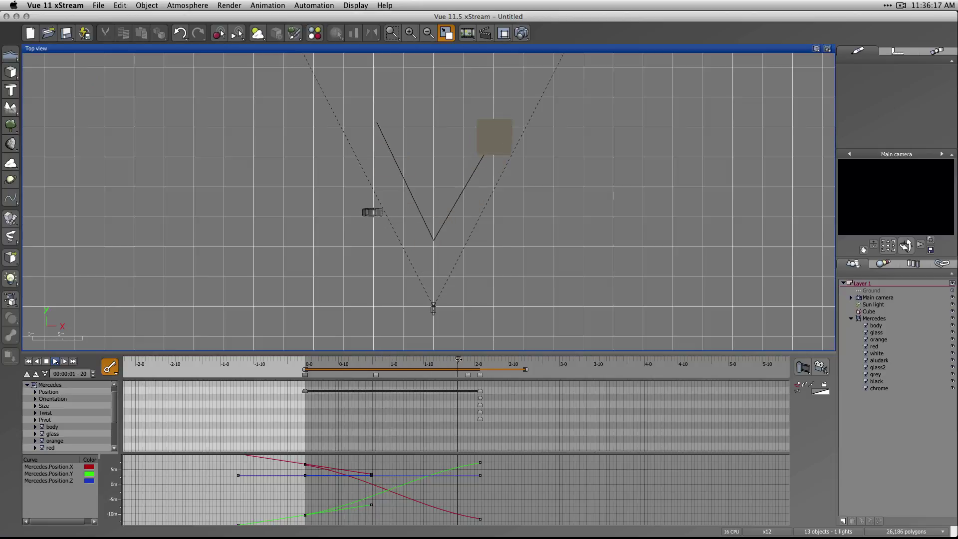
Switch to the four-view layout and drop the Mercedes to the ground at frame 0
{"action": "double_click", "coordinate": [428, 50]}
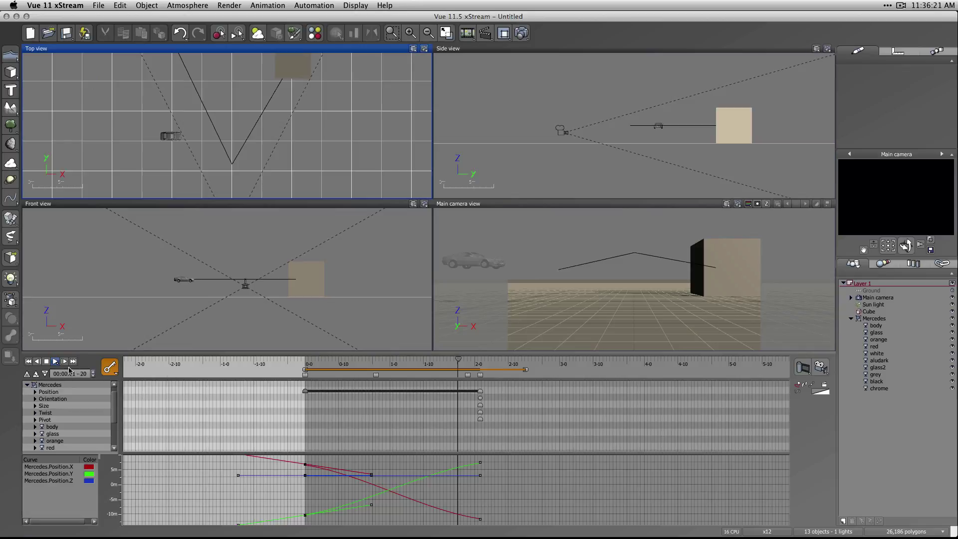
{"action": "left_click", "coordinate": [28, 362]}
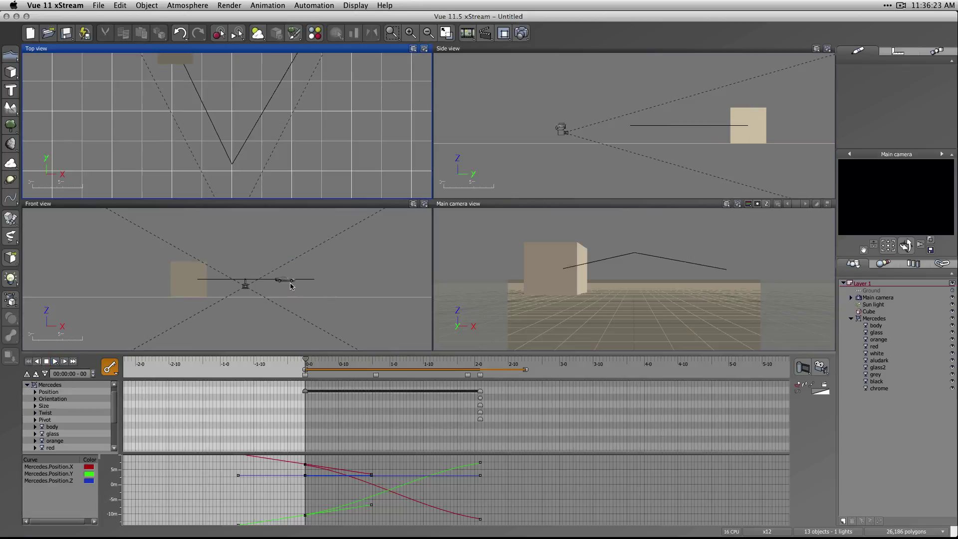
{"action": "left_click", "coordinate": [295, 306]}
{"action": "left_click", "coordinate": [289, 279]}
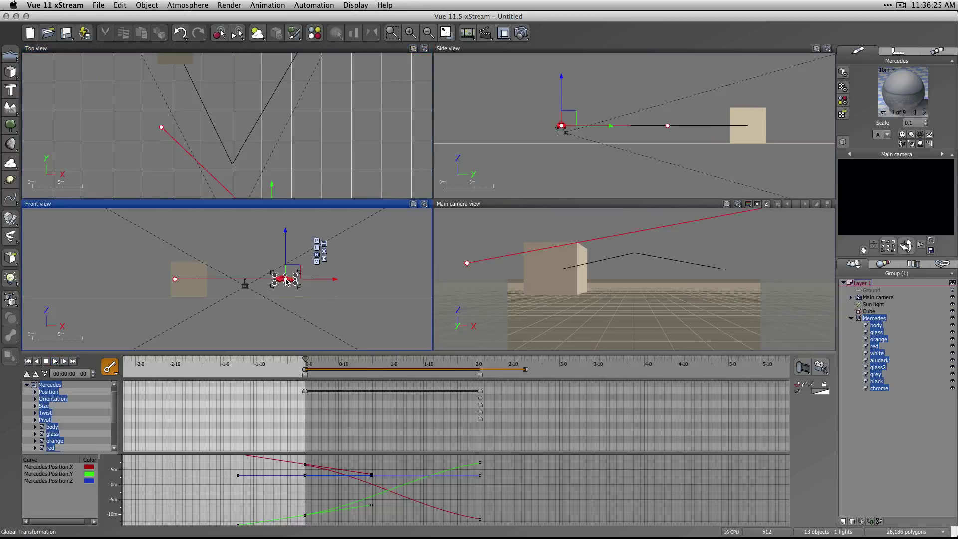
{"action": "key", "text": "shift+d"}
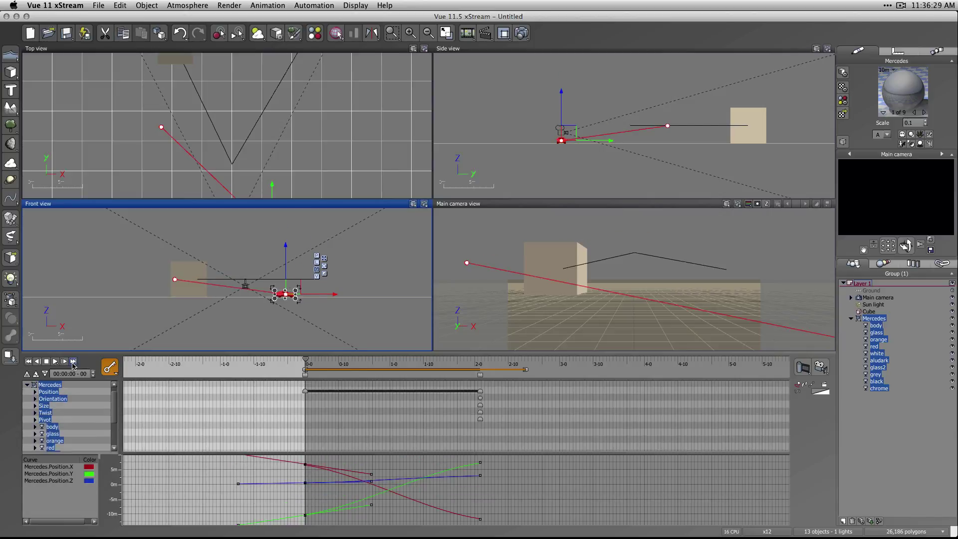
Drop the Mercedes to the ground at its final keyframe and scrub the animation back to 00:00:00-16
{"action": "left_click", "coordinate": [64, 365]}
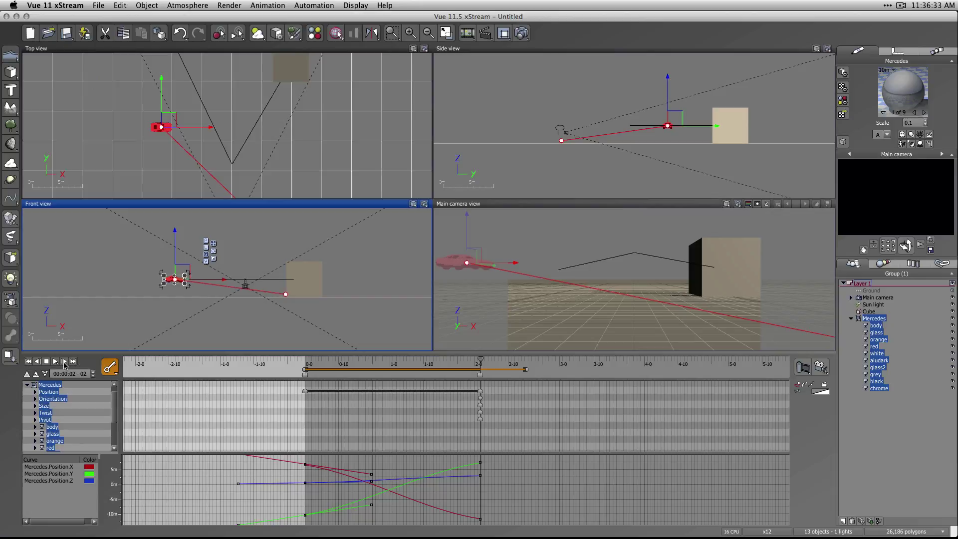
{"action": "key", "text": "shift+d"}
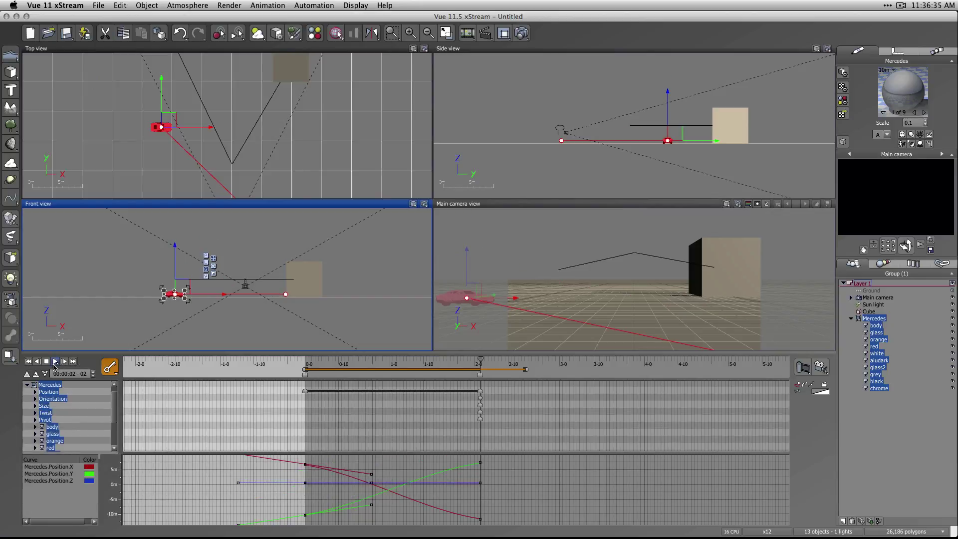
{"action": "left_click", "coordinate": [480, 363]}
{"action": "left_click_drag", "start_coordinate": [480, 362], "coordinate": [359, 365]}
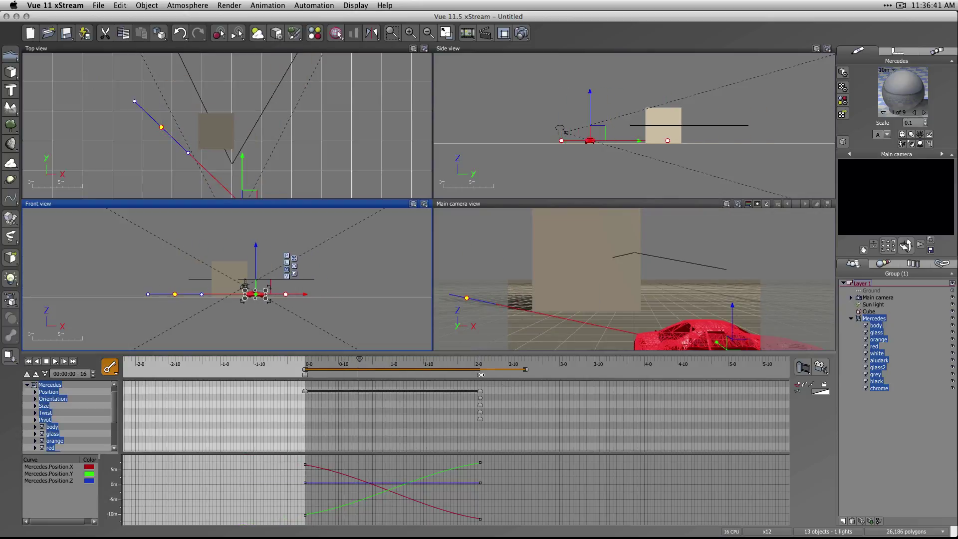
Reverse the Mercedes's motion by moving its last keyframe to frame 0 and its other keyframe to about 2.6 seconds
{"action": "left_click_drag", "start_coordinate": [481, 375], "coordinate": [305, 375]}
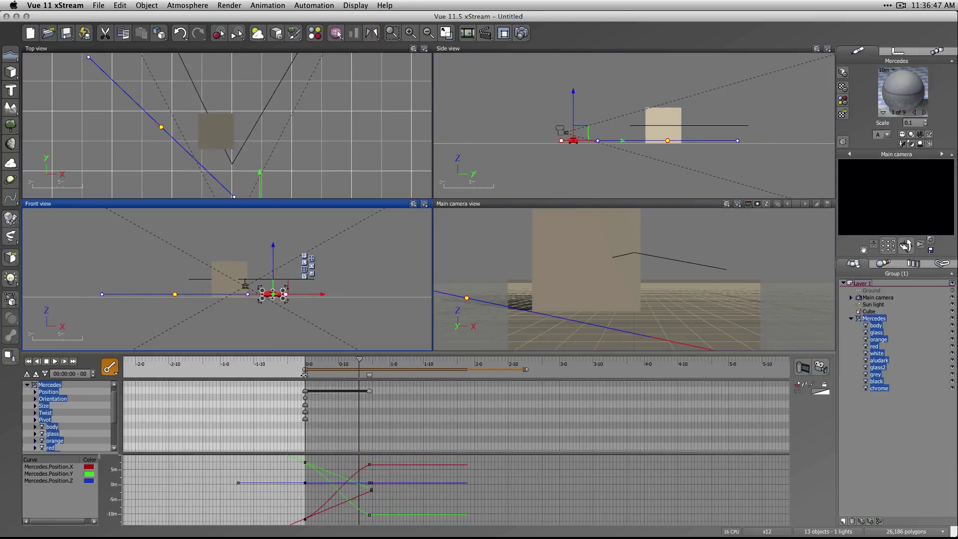
{"action": "left_click_drag", "start_coordinate": [370, 375], "coordinate": [526, 380]}
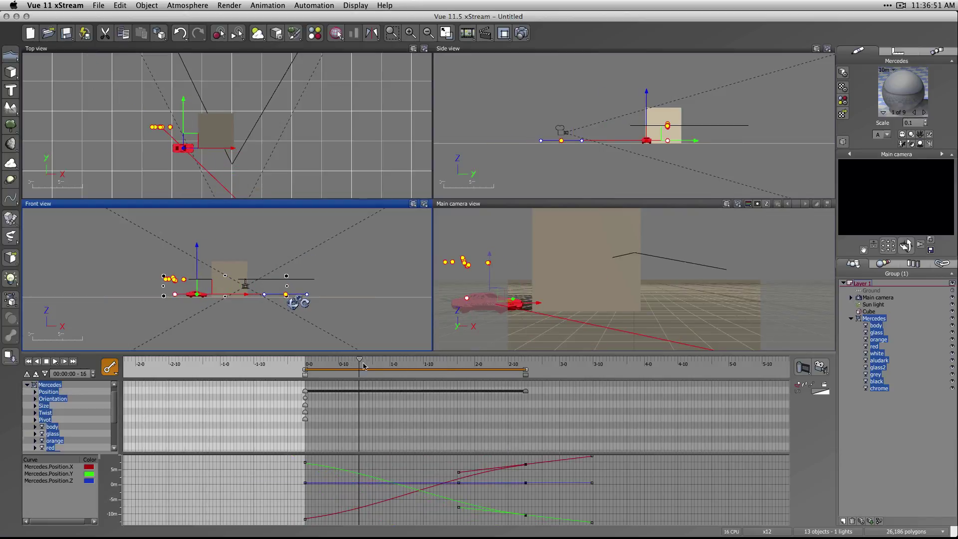
{"action": "left_click", "coordinate": [424, 362]}
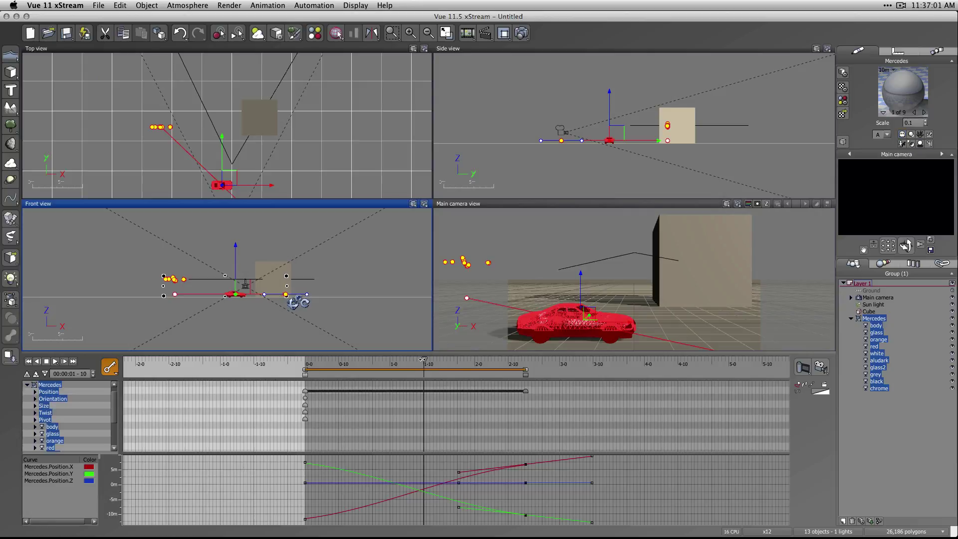
Shift the Mercedes along positive X in the top view at 00:00:01-05 to add a middle position keyframe, and scrub back to 00:00:00-22
{"action": "left_click_drag", "start_coordinate": [423, 359], "coordinate": [407, 359]}
{"action": "left_click_drag", "start_coordinate": [222, 167], "coordinate": [284, 172]}
{"action": "key", "text": "super+z"}
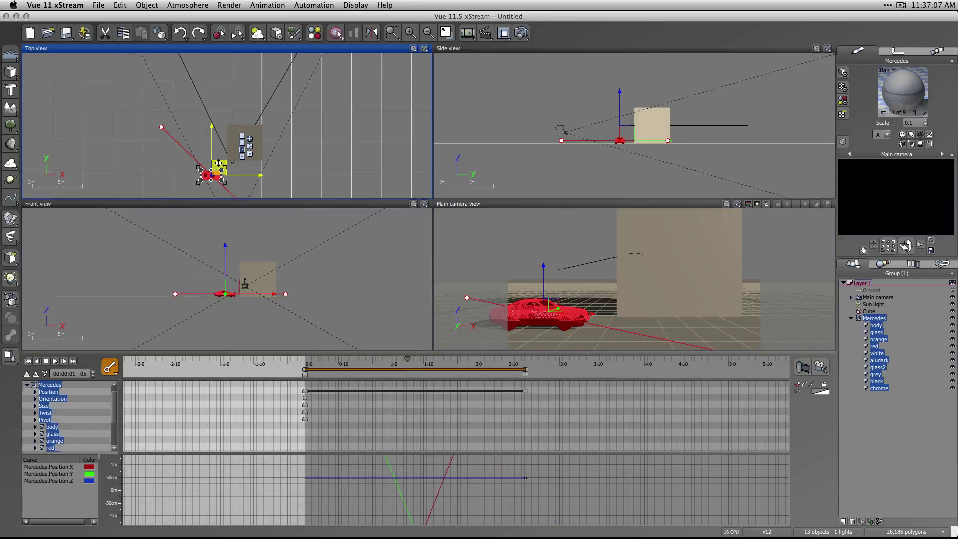
{"action": "mouse_move", "coordinate": [219, 164]}
{"action": "left_mouse_down"}
{"action": "mouse_move", "coordinate": [230, 149]}
{"action": "mouse_move", "coordinate": [219, 136]}
{"action": "mouse_move", "coordinate": [235, 160]}
{"action": "left_mouse_up"}
{"action": "right_click_drag", "start_coordinate": [303, 179], "coordinate": [328, 128]}
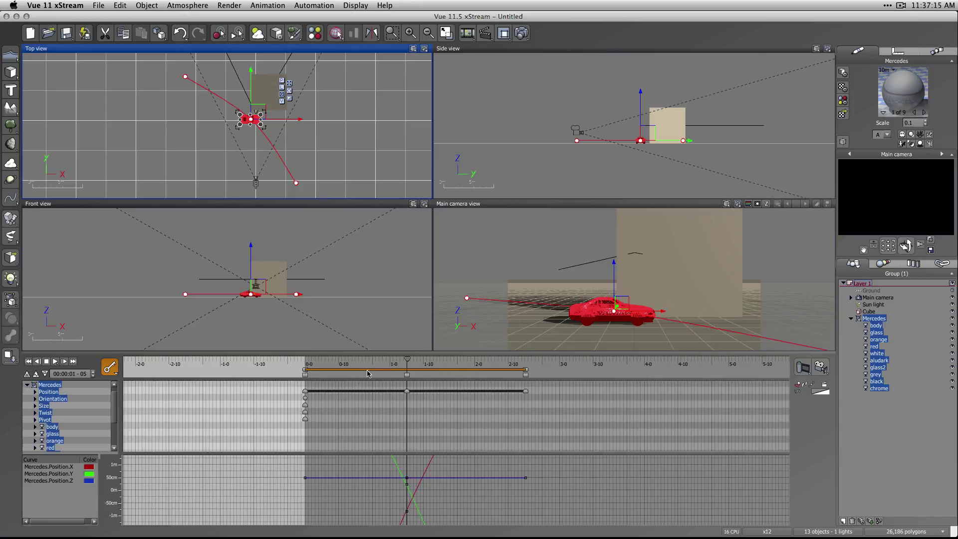
{"action": "left_click_drag", "start_coordinate": [406, 359], "coordinate": [380, 361]}
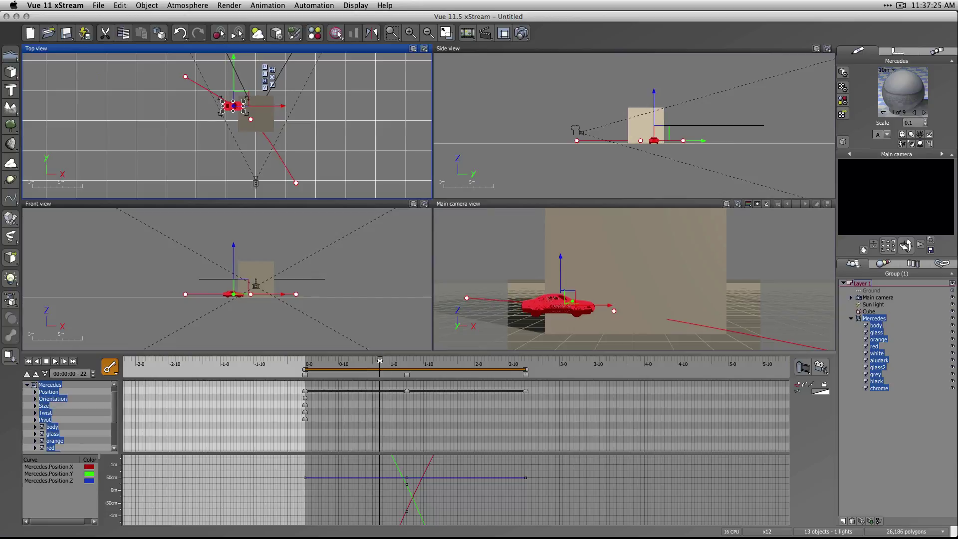
Reshape the Mercedes's path in the top view by repositioning its start point and tangent and pulling the middle point outward
{"action": "left_click", "coordinate": [154, 67]}
{"action": "left_click", "coordinate": [232, 106]}
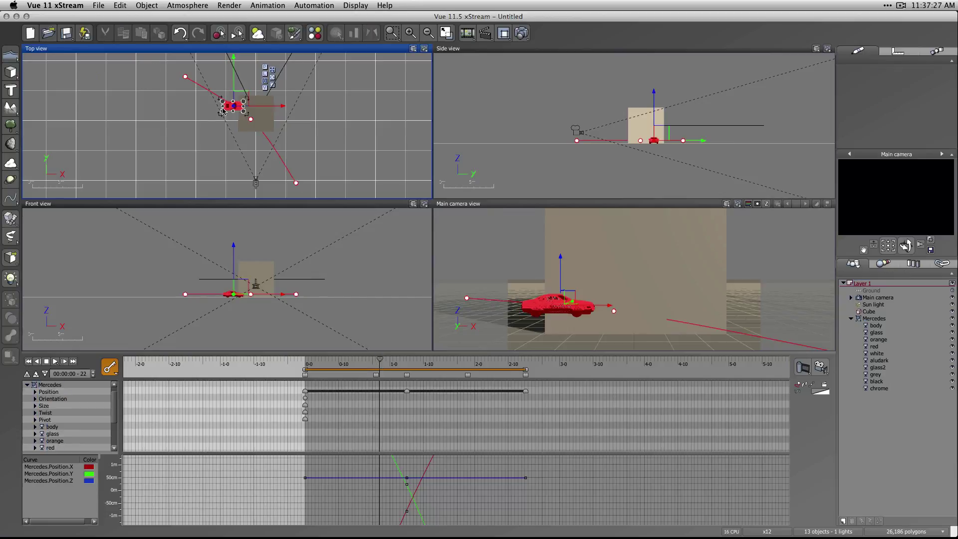
{"action": "left_click", "coordinate": [185, 76]}
{"action": "left_click_drag", "start_coordinate": [195, 76], "coordinate": [214, 89]}
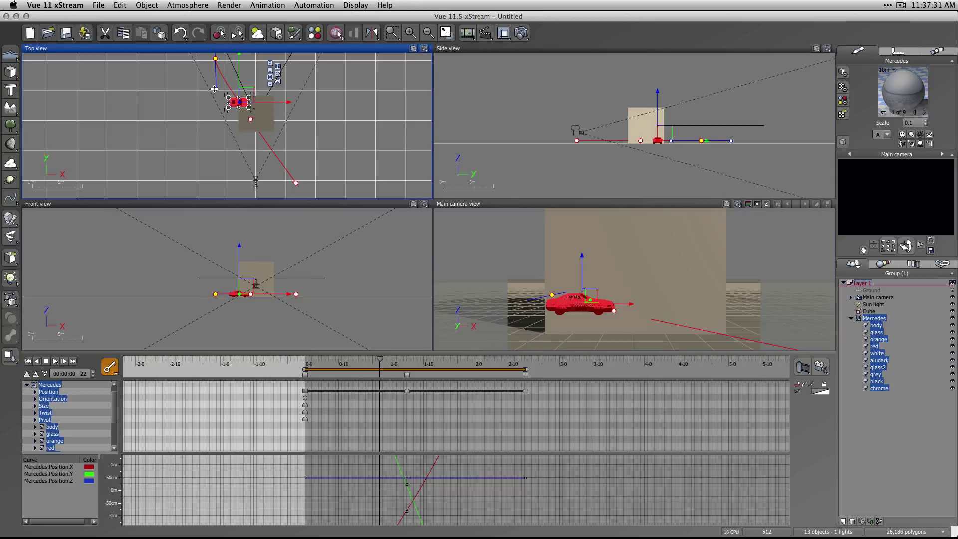
{"action": "left_click", "coordinate": [250, 119]}
{"action": "left_click_drag", "start_coordinate": [250, 120], "coordinate": [229, 136]}
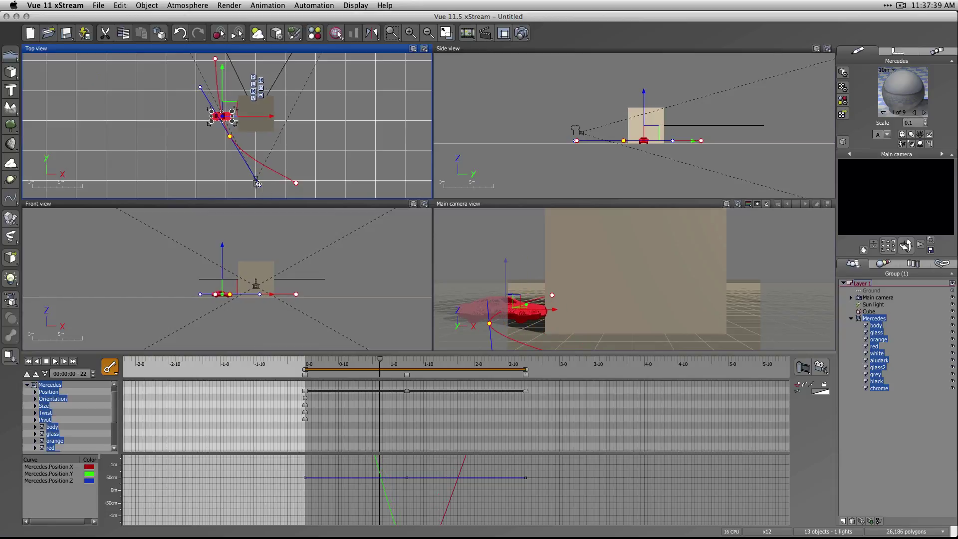
Align the path's end point with the X direction, move the start point closer to the middle point, and scrub the animation
{"action": "left_click_drag", "start_coordinate": [297, 183], "coordinate": [279, 155]}
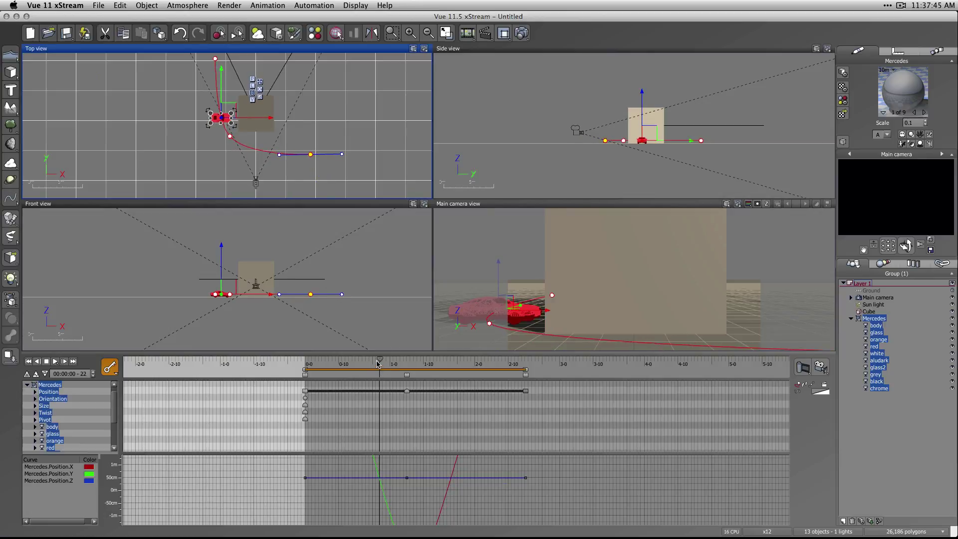
{"action": "left_click_drag", "start_coordinate": [378, 364], "coordinate": [355, 366]}
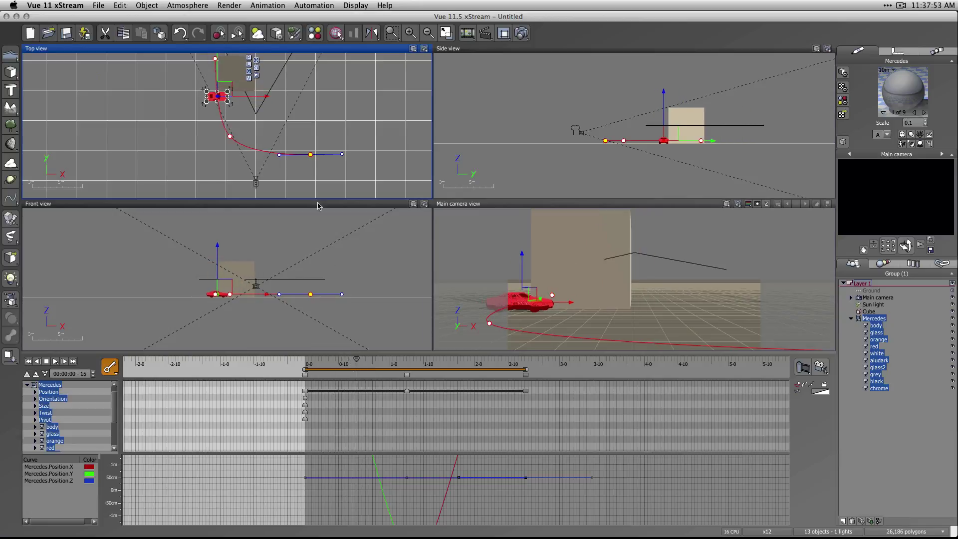
{"action": "left_click_drag", "start_coordinate": [215, 58], "coordinate": [213, 89]}
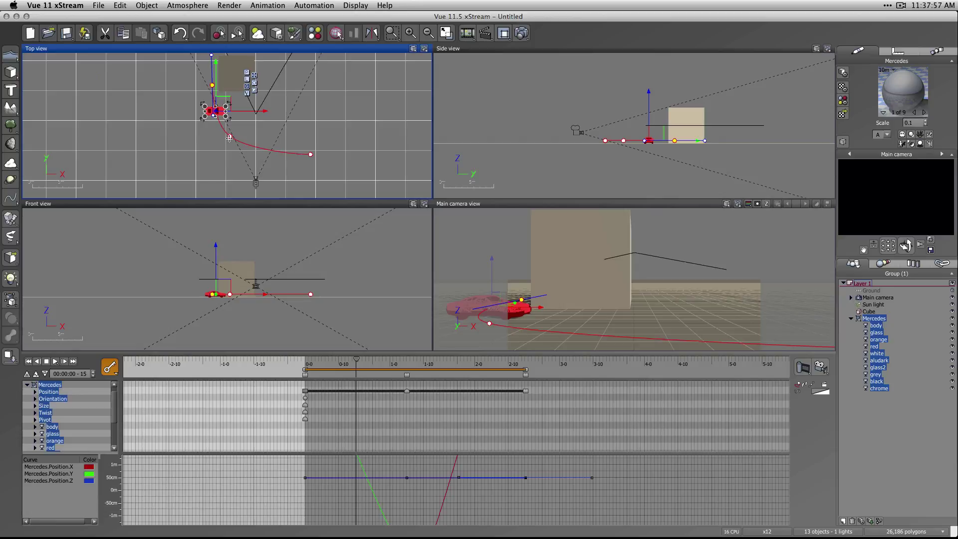
{"action": "left_click_drag", "start_coordinate": [355, 361], "coordinate": [248, 368]}
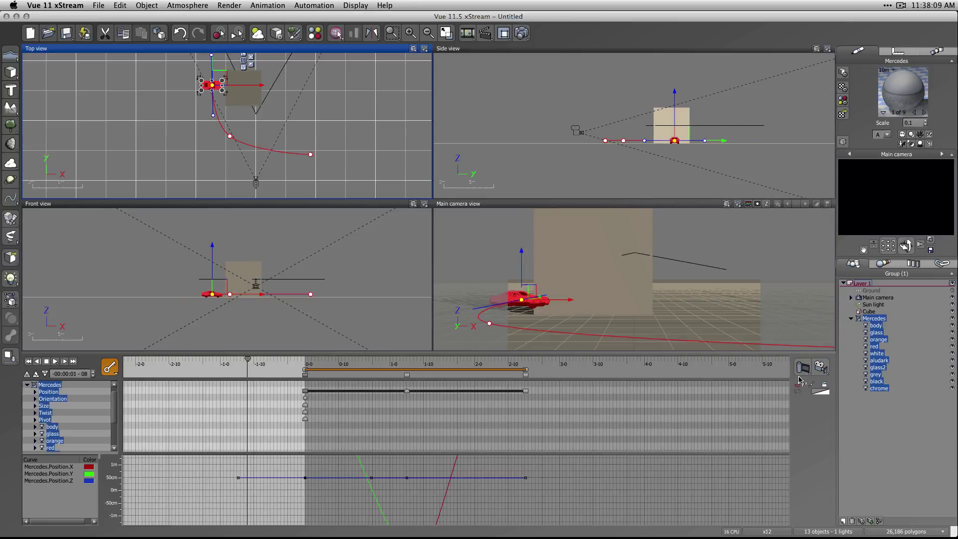
Turn on Look ahead for the Mercedes's Basic motion, keep its Motion Options, and scrub along the curve back to frame 0
{"action": "left_click", "coordinate": [824, 386]}
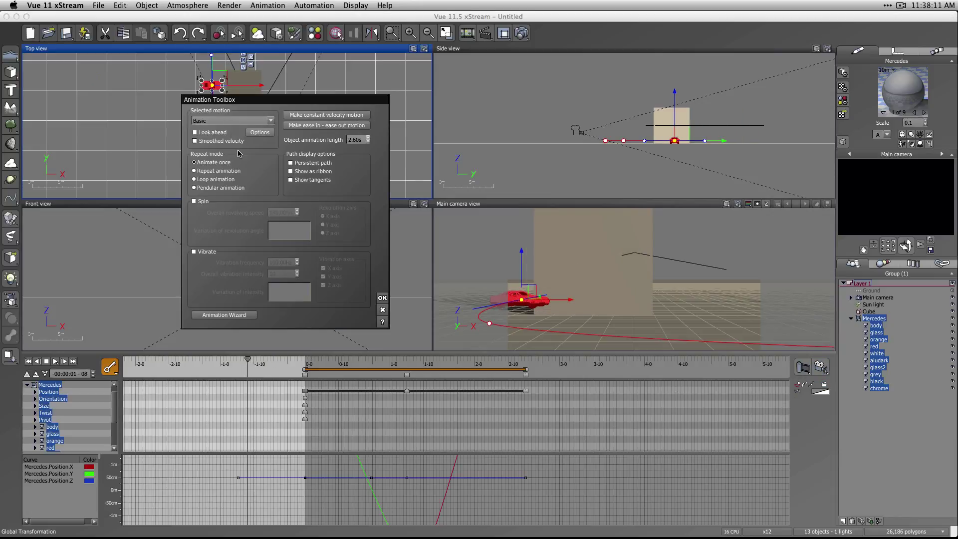
{"action": "left_click", "coordinate": [257, 133]}
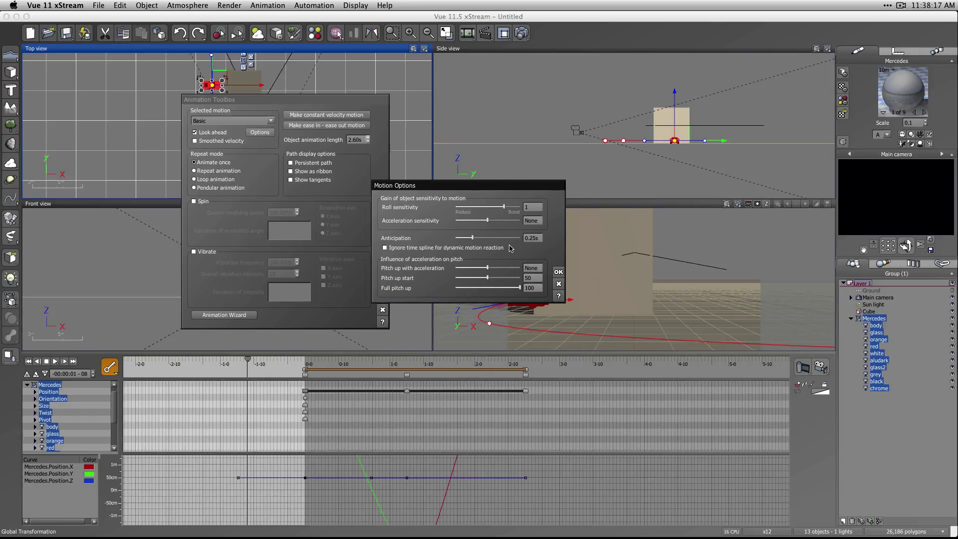
{"action": "left_click", "coordinate": [559, 272]}
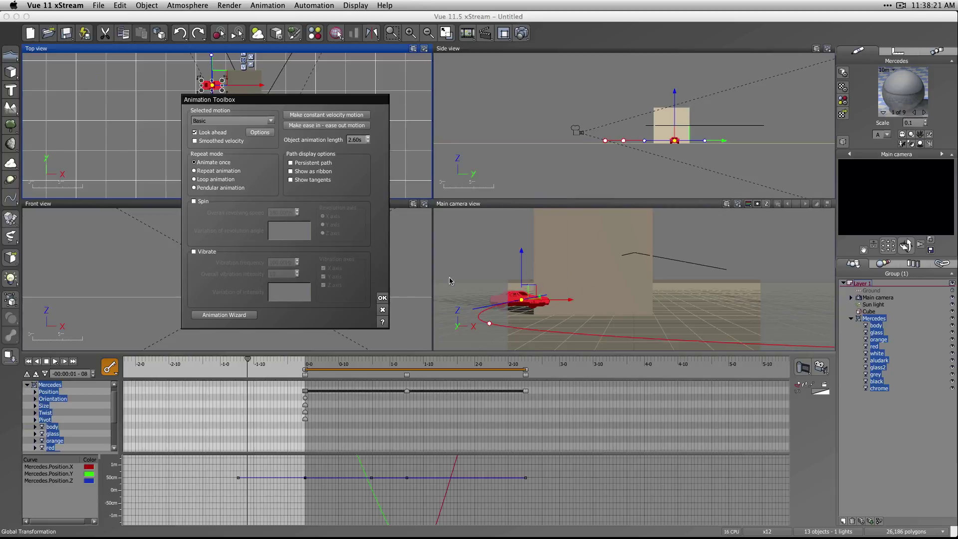
{"action": "left_click", "coordinate": [385, 298]}
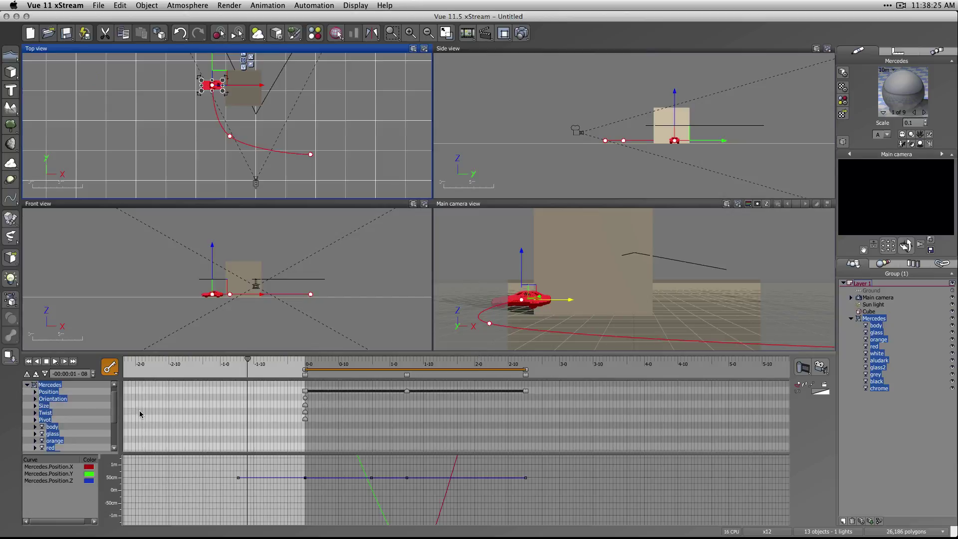
{"action": "left_click_drag", "start_coordinate": [247, 359], "coordinate": [428, 365]}
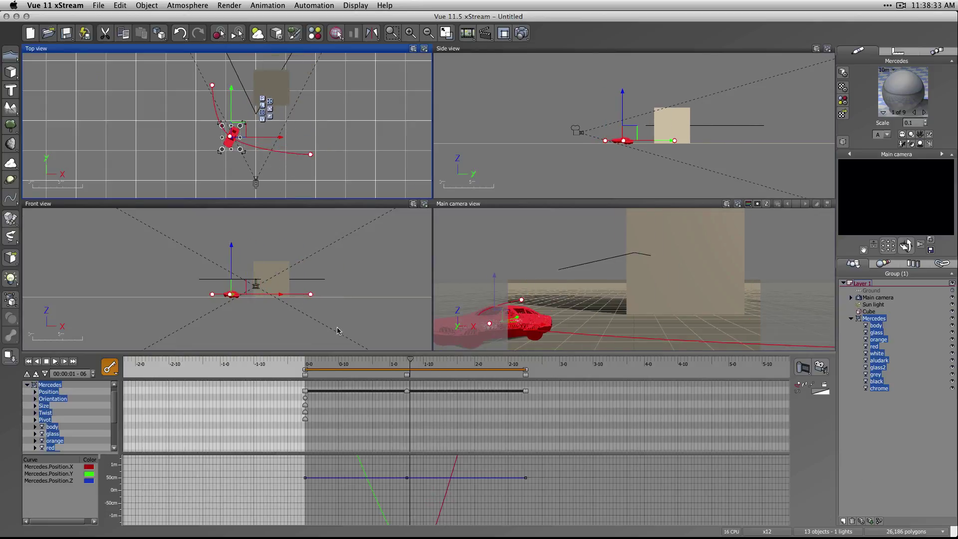
{"action": "left_click_drag", "start_coordinate": [410, 360], "coordinate": [306, 360]}
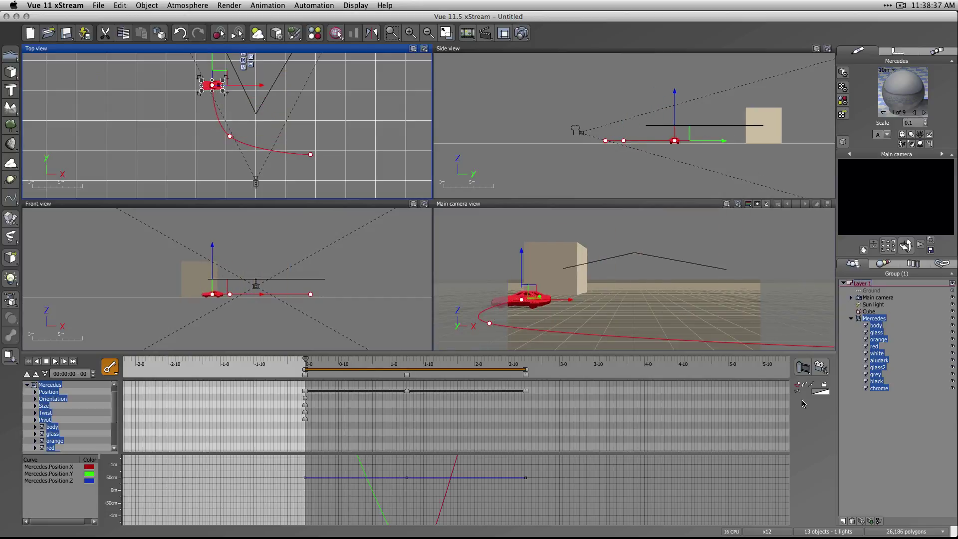
Review the Mercedes's Motion Options for roll, acceleration, anticipation and pitch without changing them
{"action": "key", "text": "F11"}
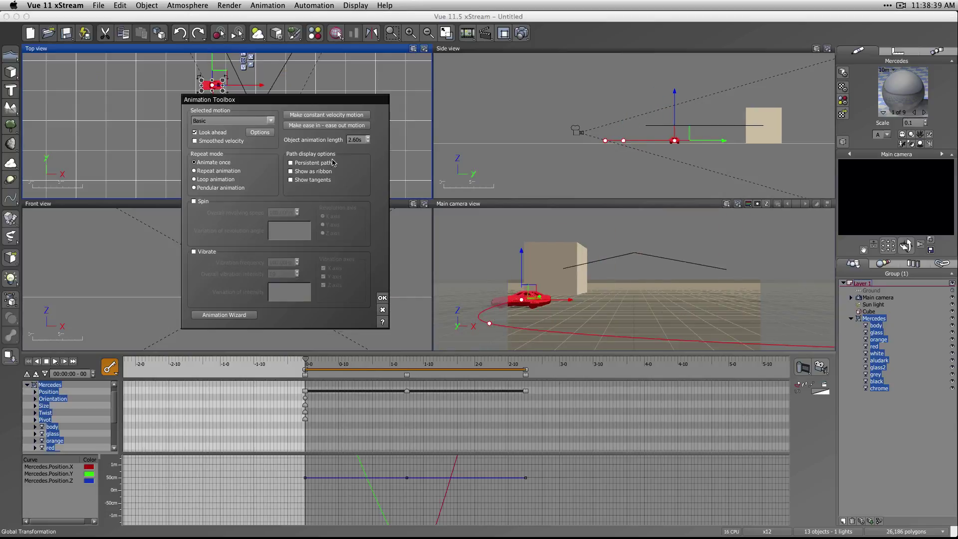
{"action": "left_click", "coordinate": [259, 132]}
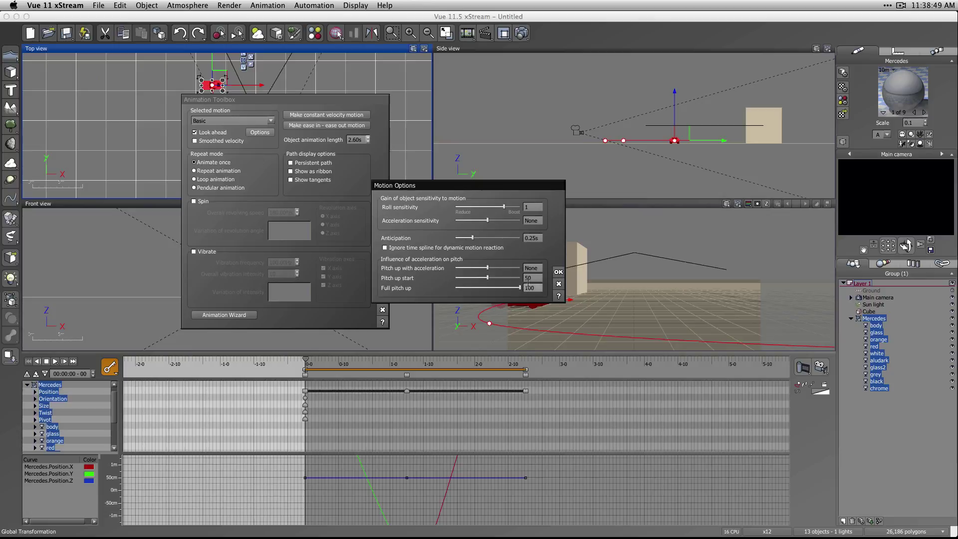
{"action": "left_click", "coordinate": [558, 272]}
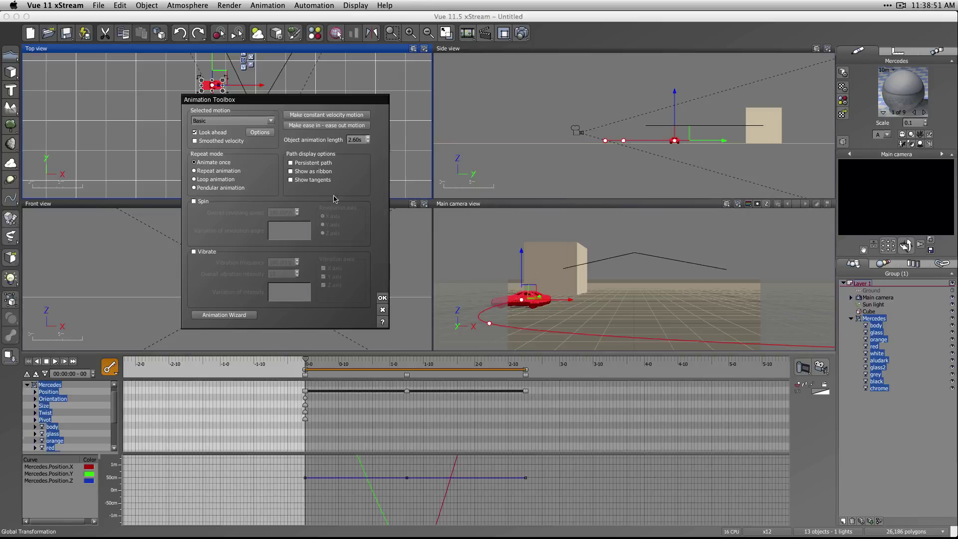
{"action": "left_click", "coordinate": [259, 133]}
{"action": "left_click", "coordinate": [559, 284]}
{"action": "left_click", "coordinate": [382, 298]}
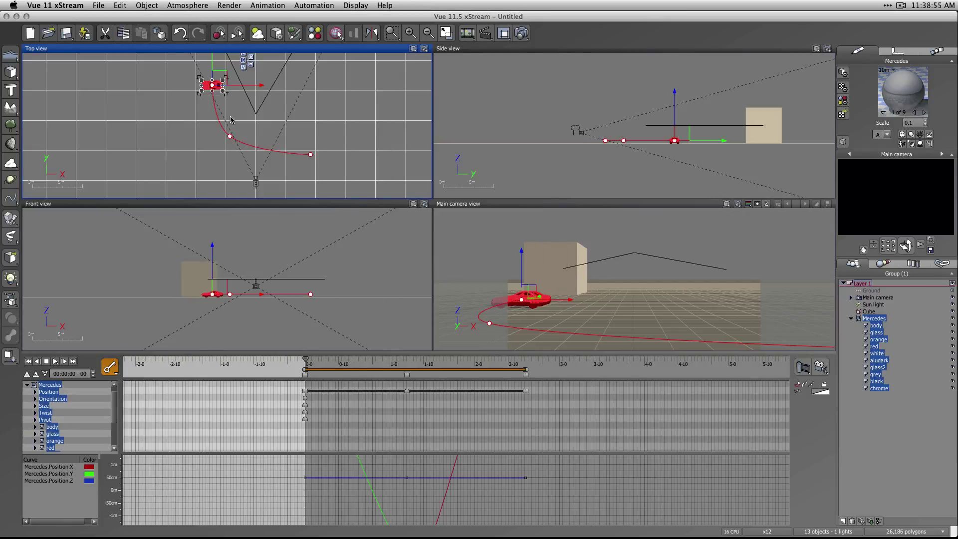
Rotate the Mercedes in the top view at frame 0 so its nose points along the path, and play the animation
{"action": "left_click_drag", "start_coordinate": [228, 96], "coordinate": [225, 68]}
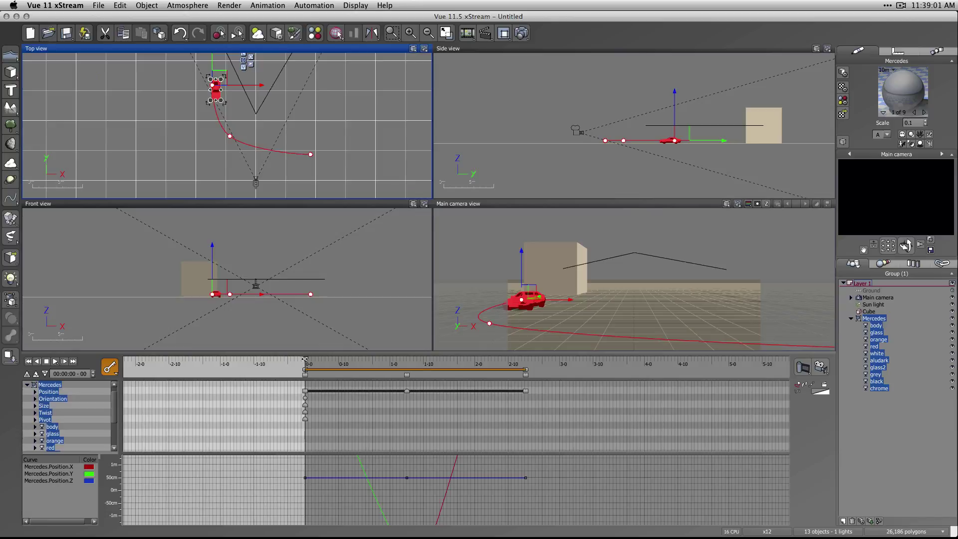
{"action": "mouse_move", "coordinate": [306, 359]}
{"action": "left_mouse_down"}
{"action": "mouse_move", "coordinate": [501, 366]}
{"action": "mouse_move", "coordinate": [305, 369]}
{"action": "left_mouse_up"}
{"action": "left_click", "coordinate": [55, 362]}
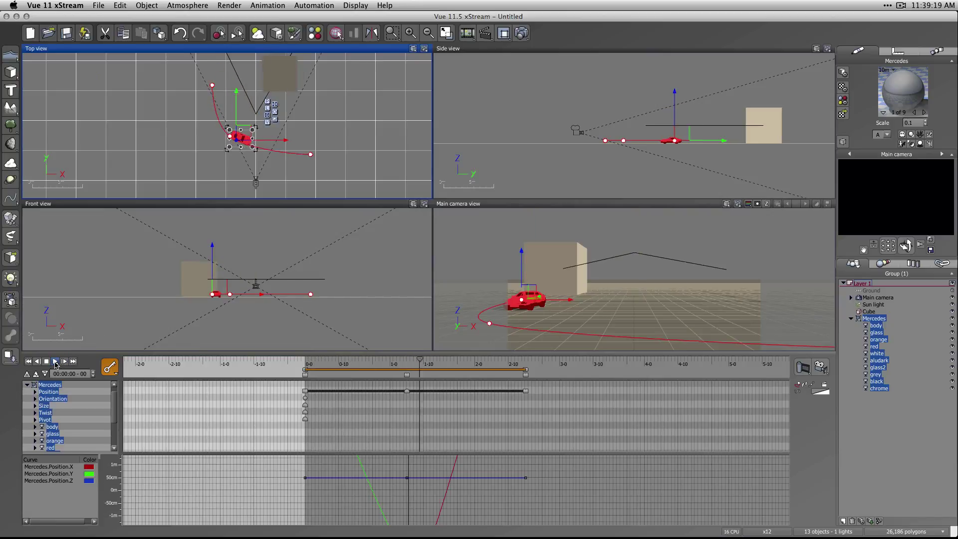
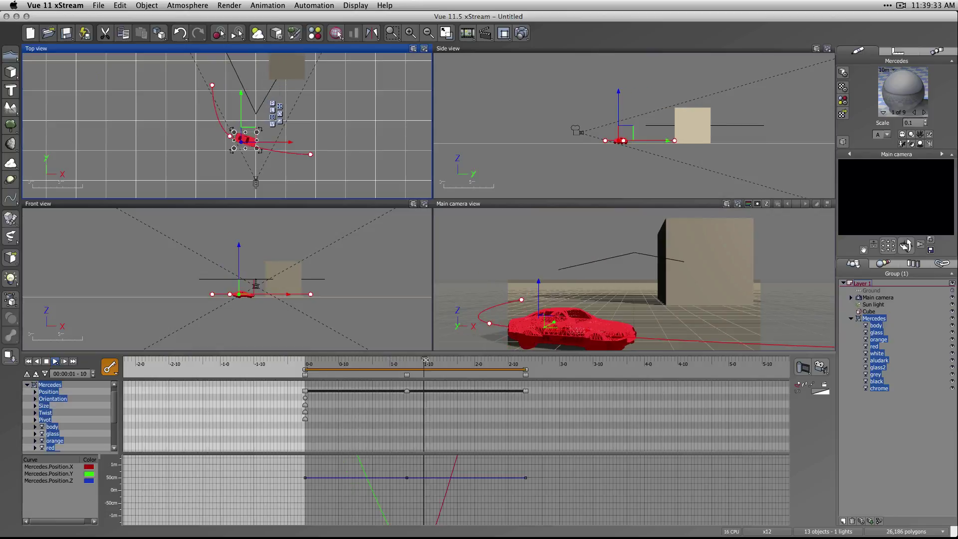
Zoom in on the Mercedes and scrub between 00:00:01-02 and 00:00:01-08 to examine how it leans in the curve
{"action": "left_click_drag", "start_coordinate": [423, 363], "coordinate": [395, 363]}
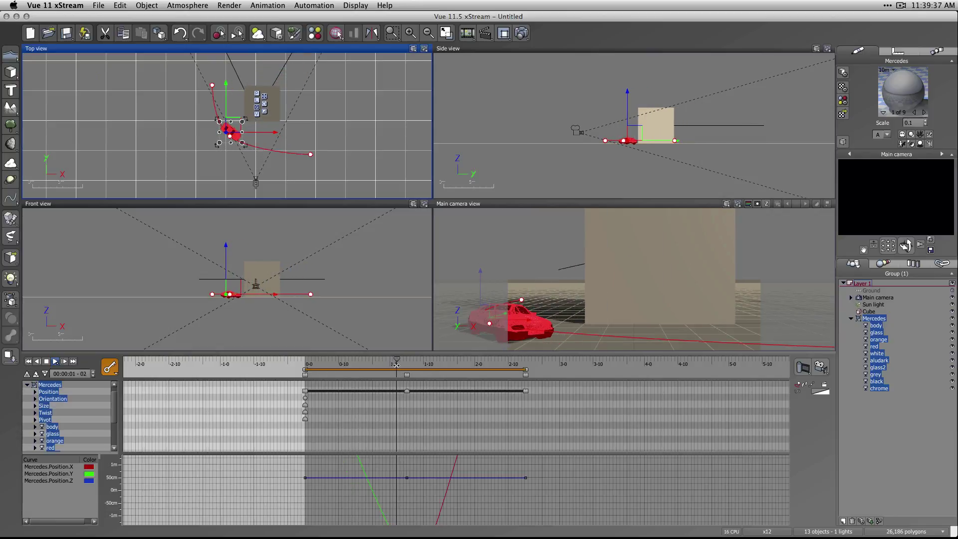
{"action": "scroll", "coordinate": [210, 303], "scroll_direction": "up", "scroll_amount": 6}
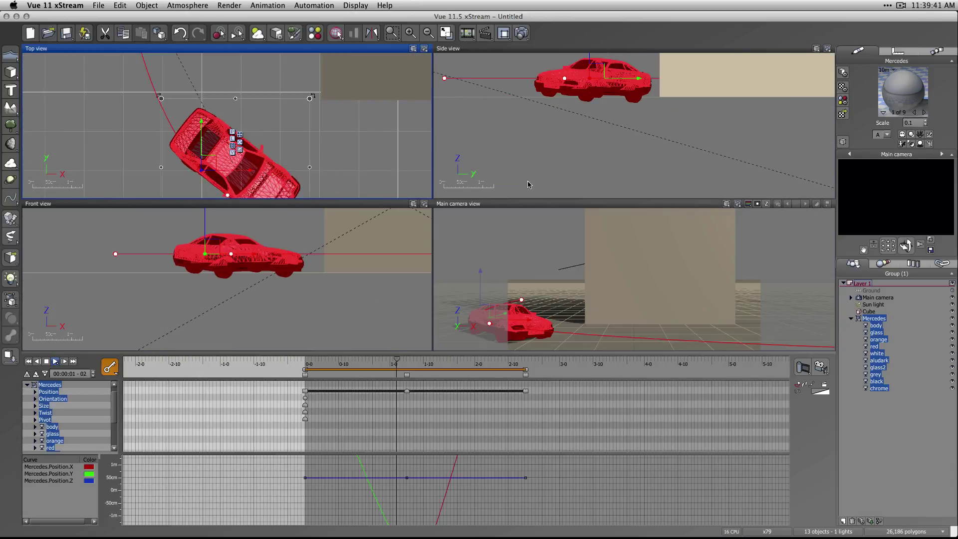
{"action": "mouse_move", "coordinate": [399, 360]}
{"action": "left_mouse_down"}
{"action": "mouse_move", "coordinate": [470, 361]}
{"action": "mouse_move", "coordinate": [369, 363]}
{"action": "mouse_move", "coordinate": [429, 366]}
{"action": "mouse_move", "coordinate": [417, 367]}
{"action": "left_mouse_up"}
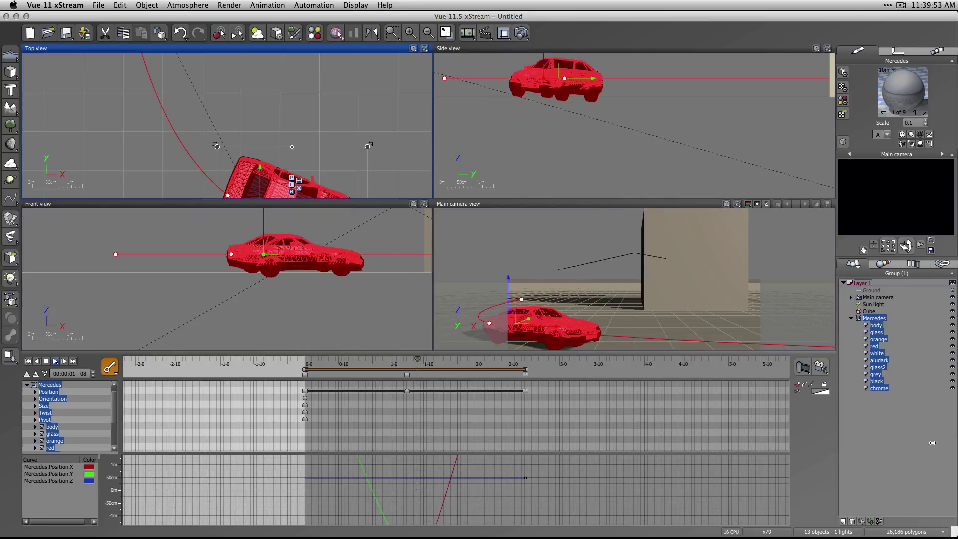
Lower the Mercedes's Roll sensitivity to near the minimum in its Motion Options, and scrub through the turn to check the lean
{"action": "left_click", "coordinate": [879, 439]}
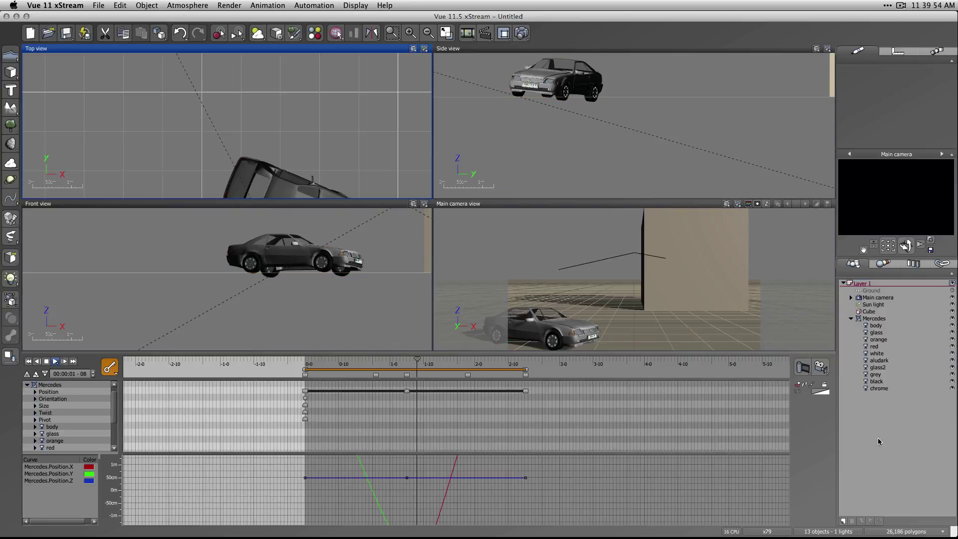
{"action": "left_click", "coordinate": [886, 320]}
{"action": "double_click", "coordinate": [493, 337]}
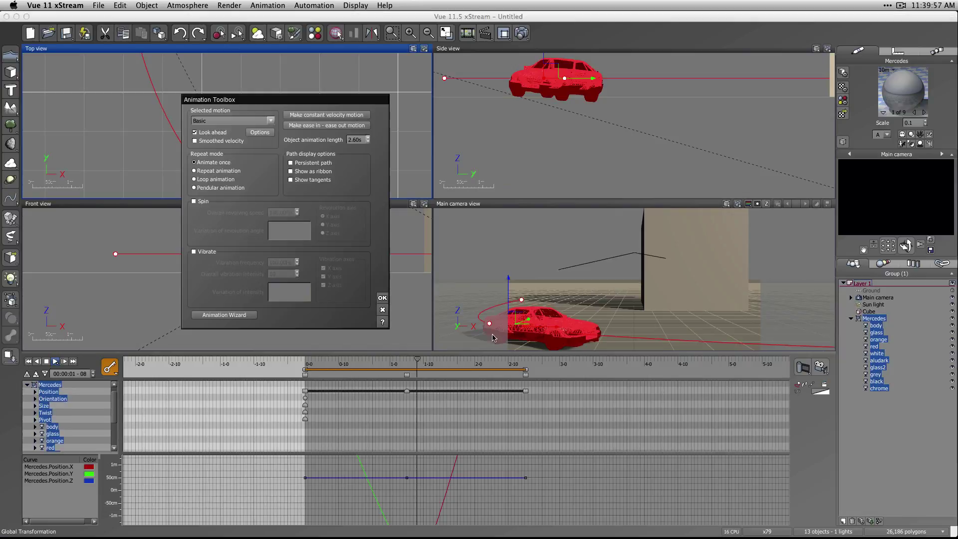
{"action": "left_click", "coordinate": [256, 133]}
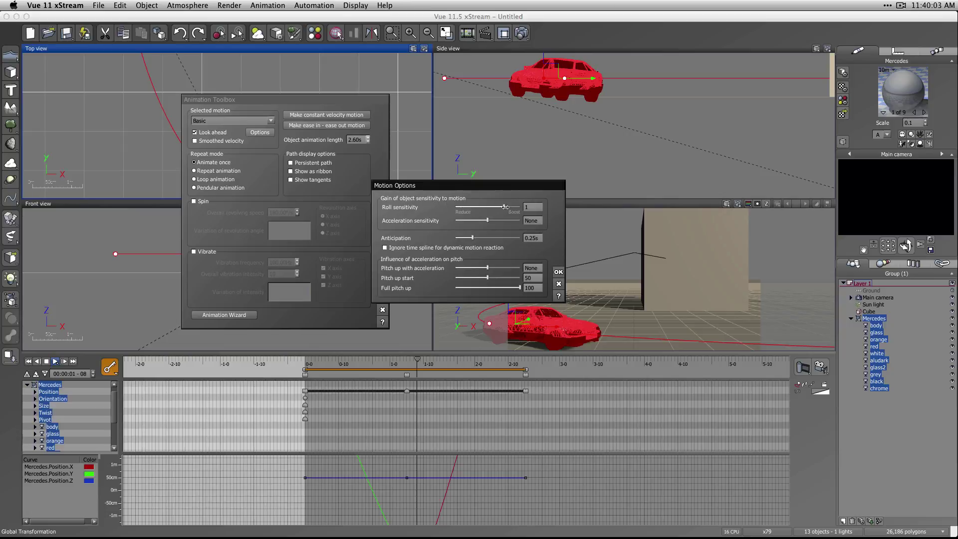
{"action": "left_click_drag", "start_coordinate": [505, 207], "coordinate": [467, 208]}
{"action": "left_click_drag", "start_coordinate": [463, 209], "coordinate": [458, 208]}
{"action": "mouse_move", "coordinate": [461, 205]}
{"action": "left_mouse_down"}
{"action": "mouse_move", "coordinate": [472, 206]}
{"action": "mouse_move", "coordinate": [437, 203]}
{"action": "mouse_move", "coordinate": [467, 204]}
{"action": "left_mouse_up"}
{"action": "left_click", "coordinate": [558, 272]}
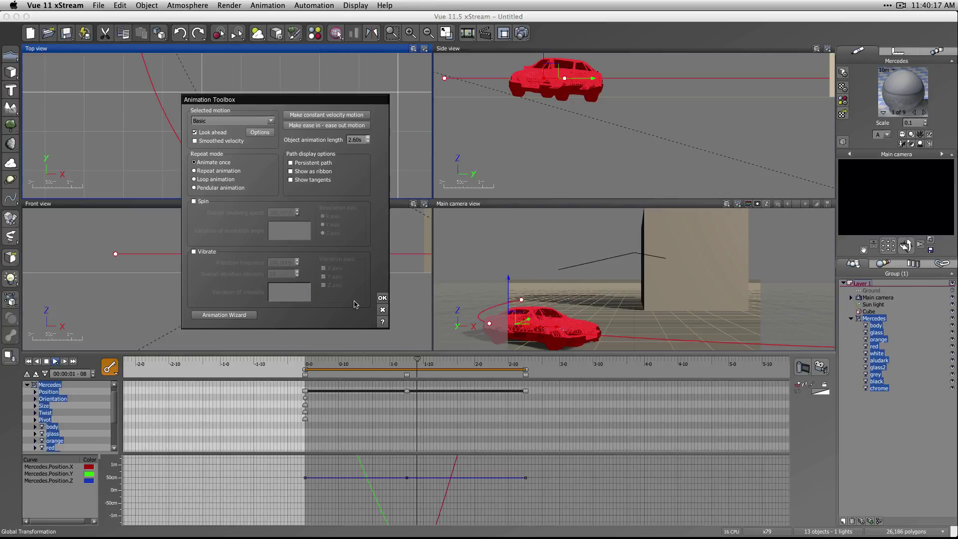
{"action": "left_click", "coordinate": [382, 298]}
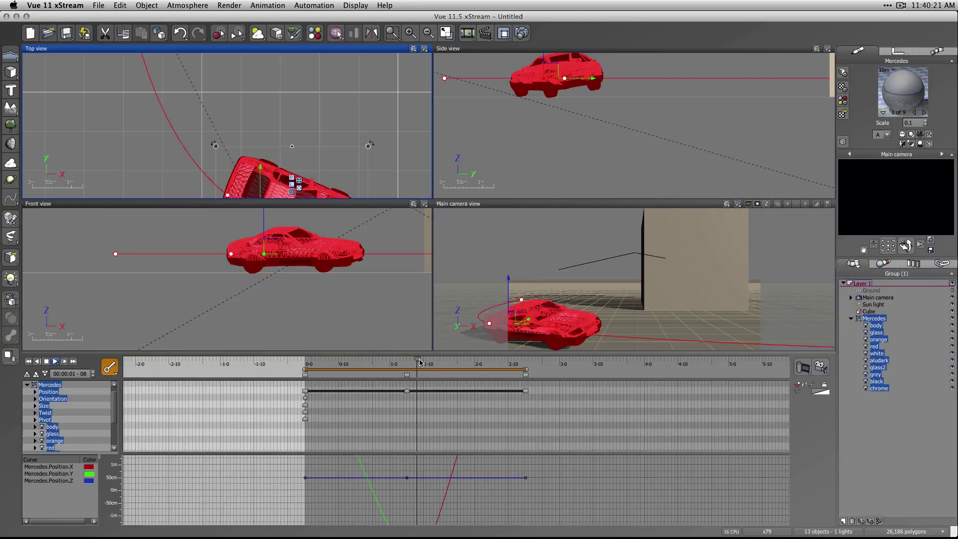
{"action": "left_click_drag", "start_coordinate": [417, 359], "coordinate": [300, 363]}
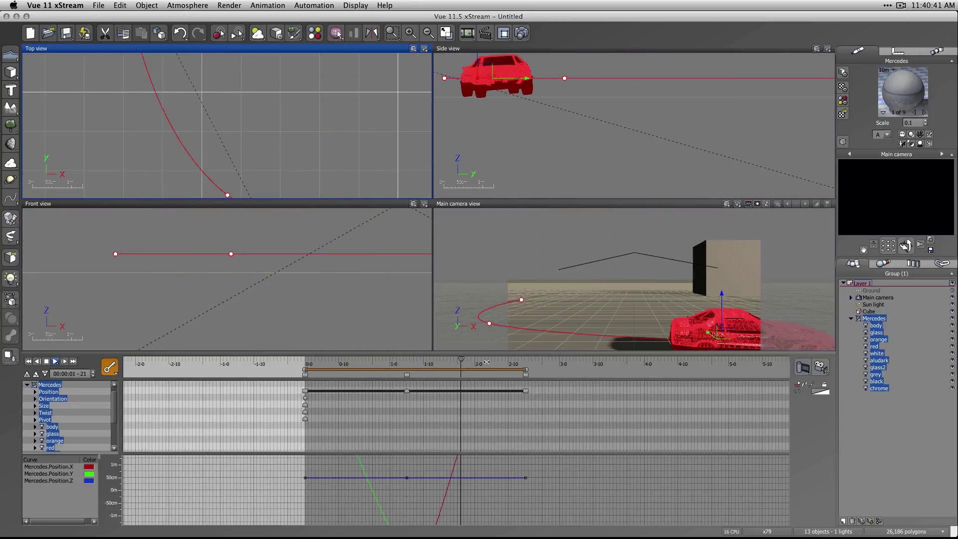
Move the timeline back to frame 0 with the Mercedes deselected, and scrub to 00:00:00-19 to examine the car's motion
{"action": "left_click_drag", "start_coordinate": [456, 362], "coordinate": [309, 373]}
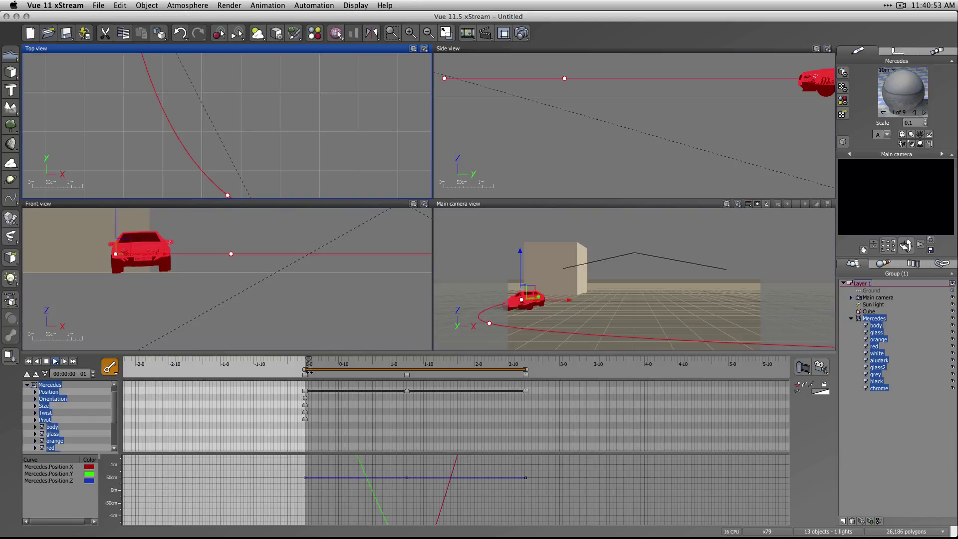
{"action": "left_click", "coordinate": [948, 412]}
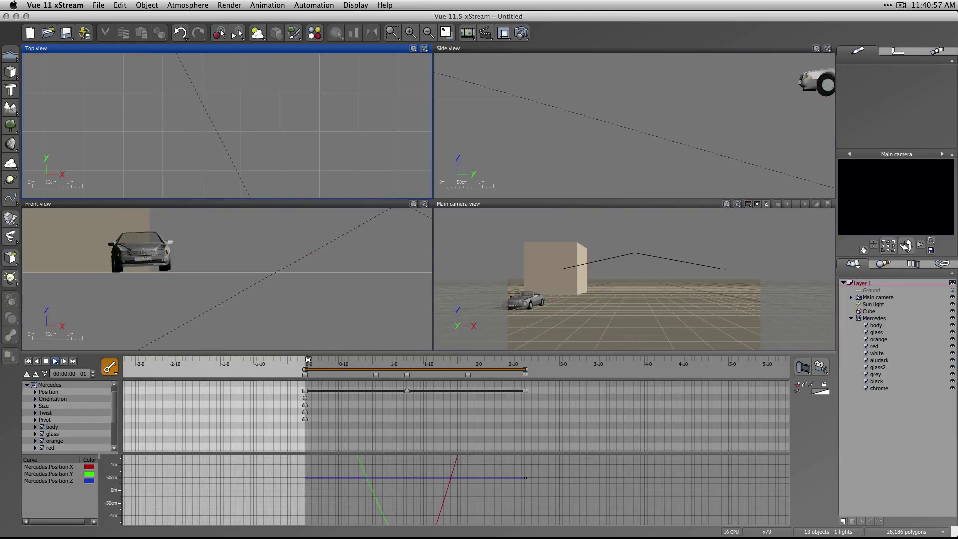
{"action": "mouse_move", "coordinate": [308, 359]}
{"action": "left_mouse_down"}
{"action": "mouse_move", "coordinate": [484, 364]}
{"action": "mouse_move", "coordinate": [306, 375]}
{"action": "left_mouse_up"}
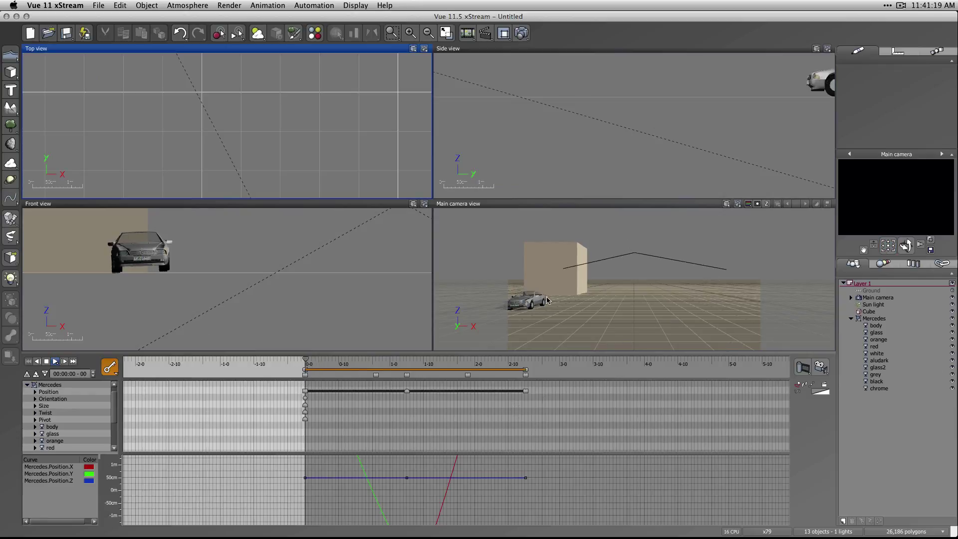
{"action": "left_click_drag", "start_coordinate": [307, 359], "coordinate": [371, 362]}
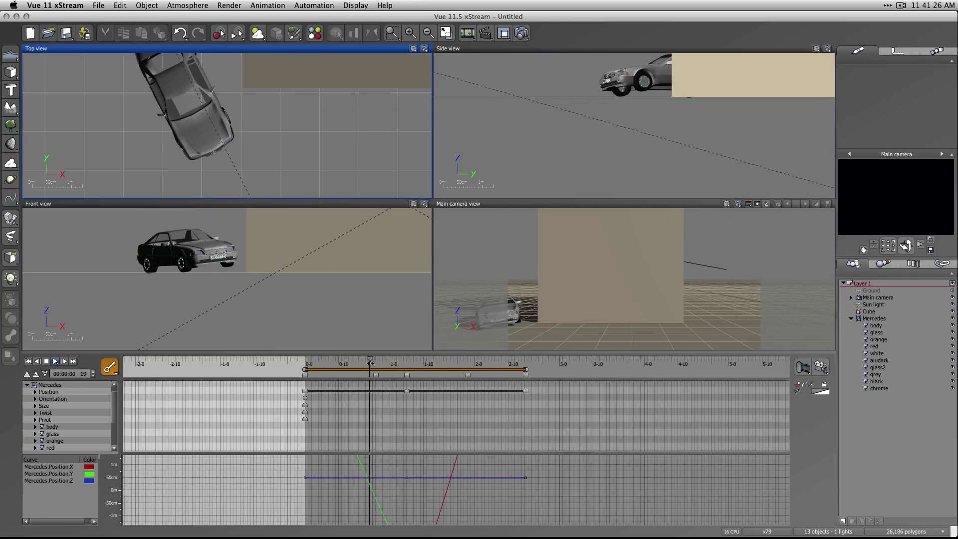
Delete the cube from the scene and scrub the timeline back to frame 0
{"action": "left_click", "coordinate": [609, 237]}
{"action": "key", "text": "BackSpace"}
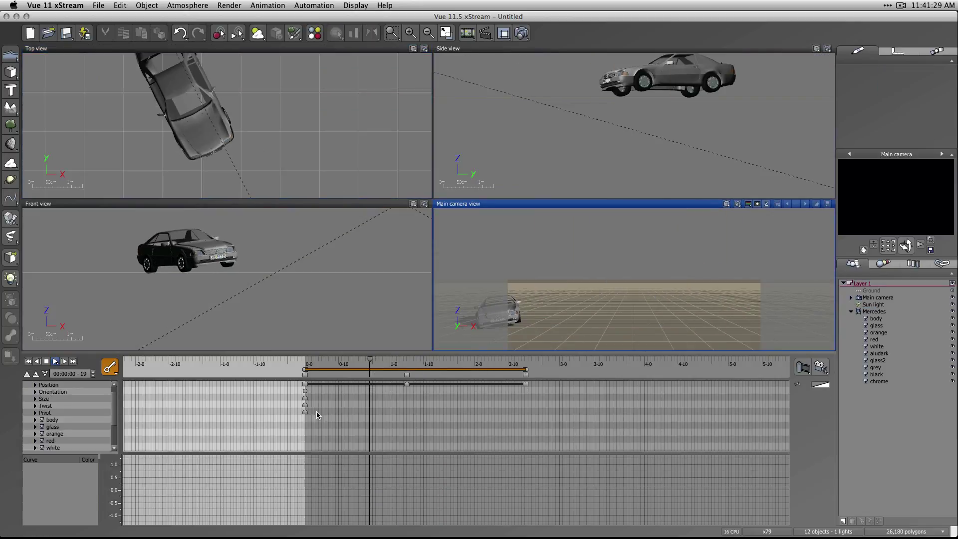
{"action": "mouse_move", "coordinate": [369, 358]}
{"action": "left_mouse_down"}
{"action": "mouse_move", "coordinate": [325, 359]}
{"action": "mouse_move", "coordinate": [373, 359]}
{"action": "left_mouse_up"}
{"action": "left_click_drag", "start_coordinate": [447, 359], "coordinate": [306, 364]}
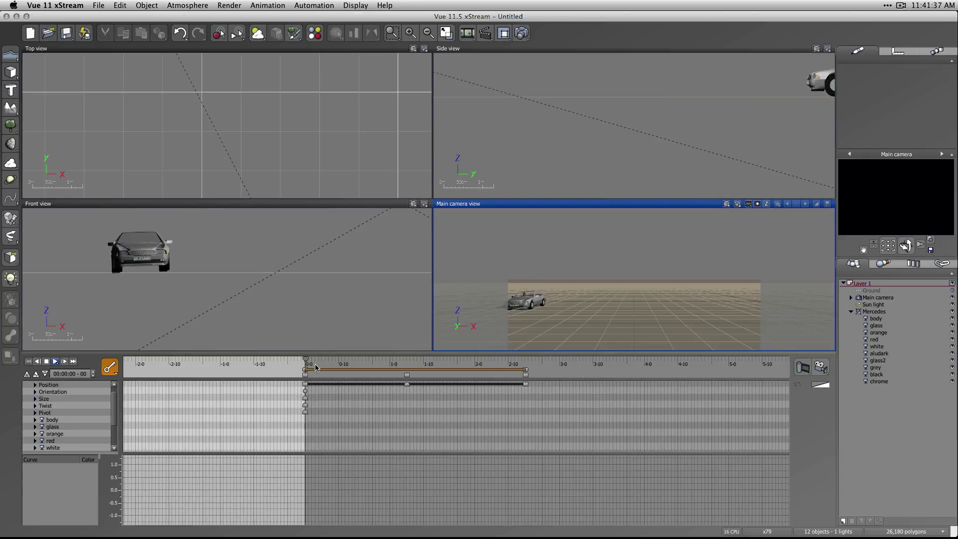
Set the main camera to track the Mercedes, and play the animation to check that the camera follows it
{"action": "left_click", "coordinate": [879, 297]}
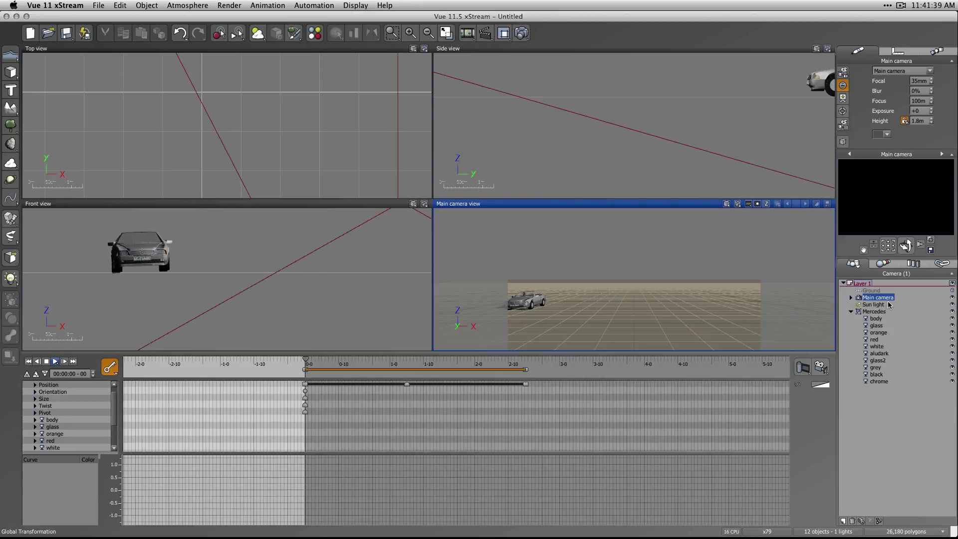
{"action": "left_click", "coordinate": [938, 50]}
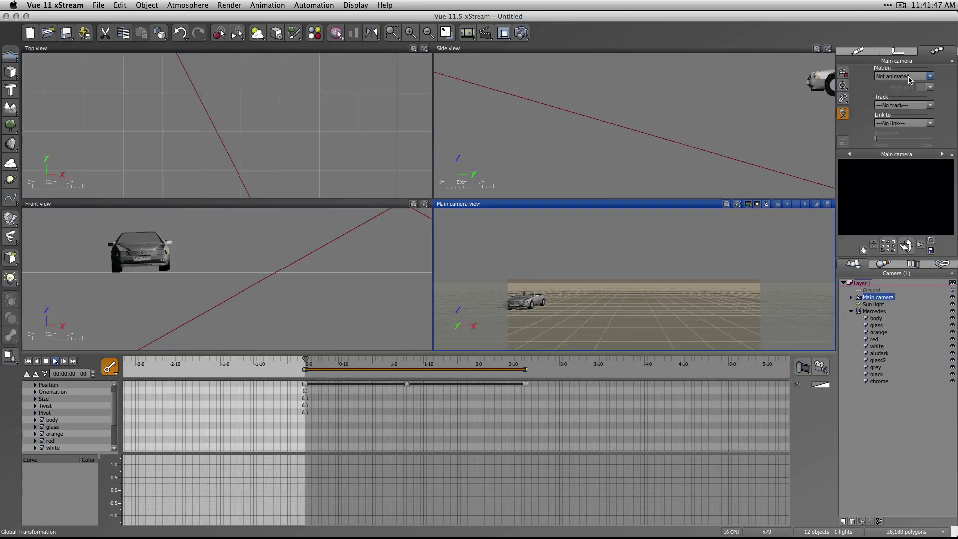
{"action": "left_click", "coordinate": [923, 105]}
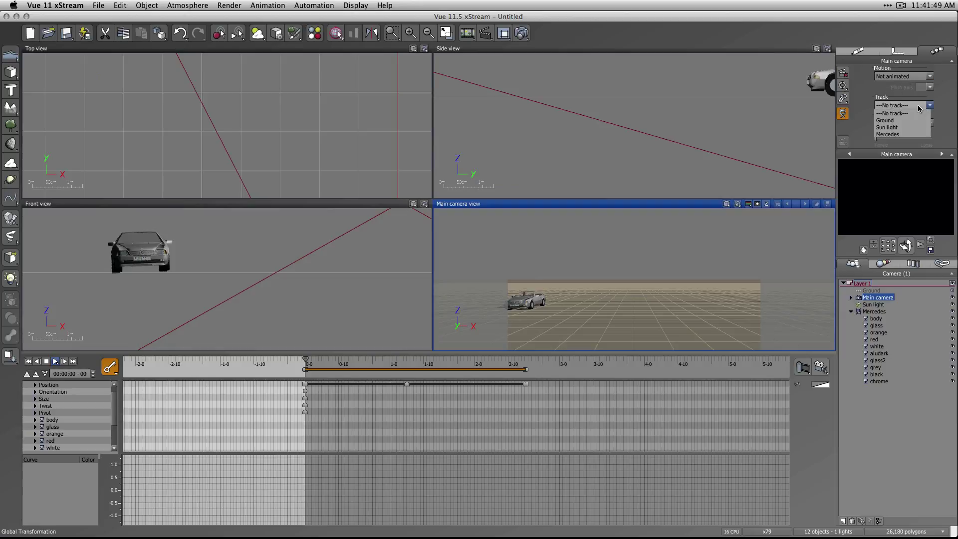
{"action": "left_click", "coordinate": [895, 129]}
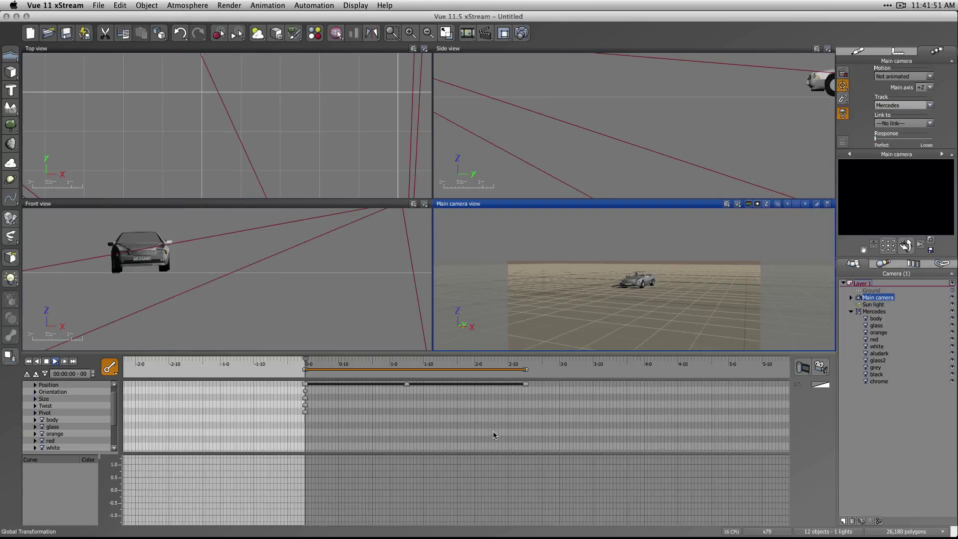
{"action": "left_click", "coordinate": [55, 362]}
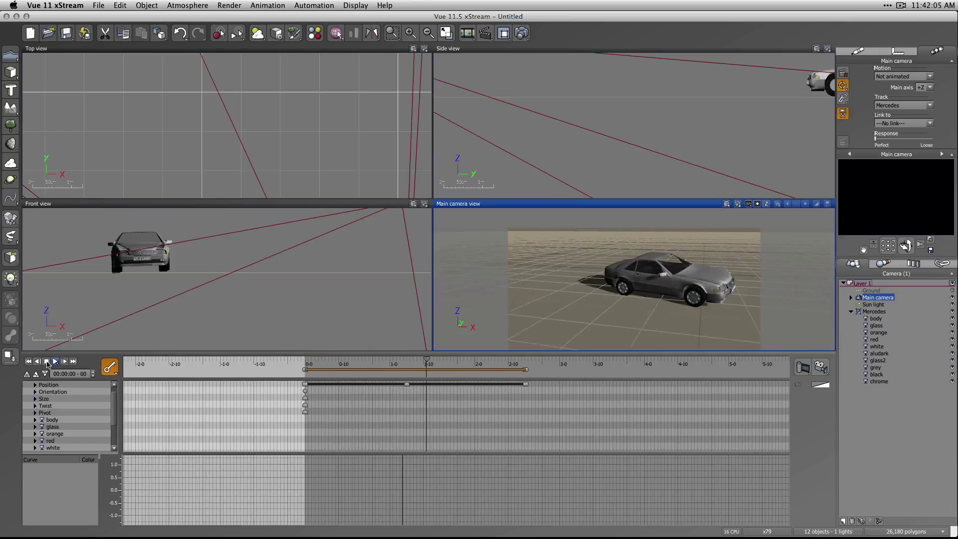
{"action": "left_click", "coordinate": [47, 362]}
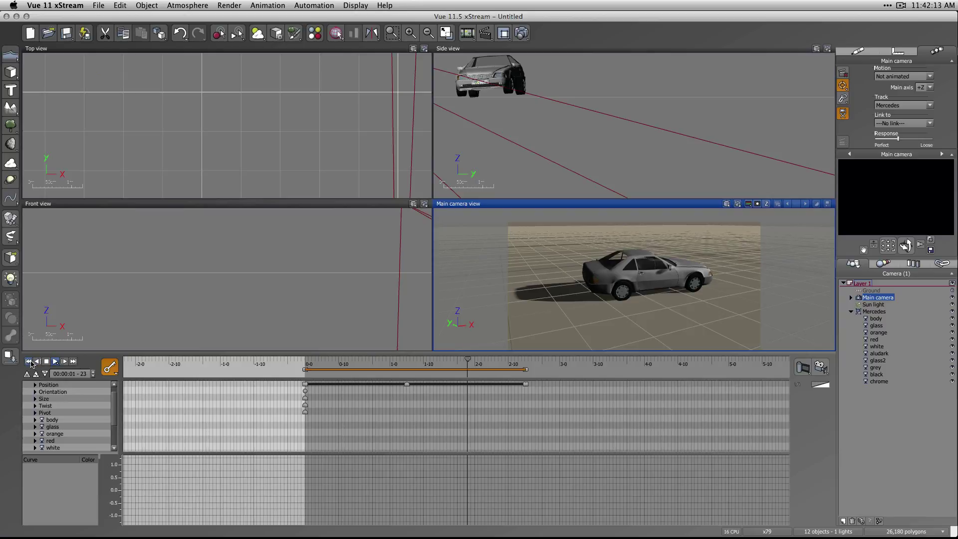
Set the main camera's tracking Response slightly looser than Perfect, replaying the animation to compare how the camera follows the car
{"action": "left_click", "coordinate": [29, 361]}
{"action": "left_click", "coordinate": [55, 362]}
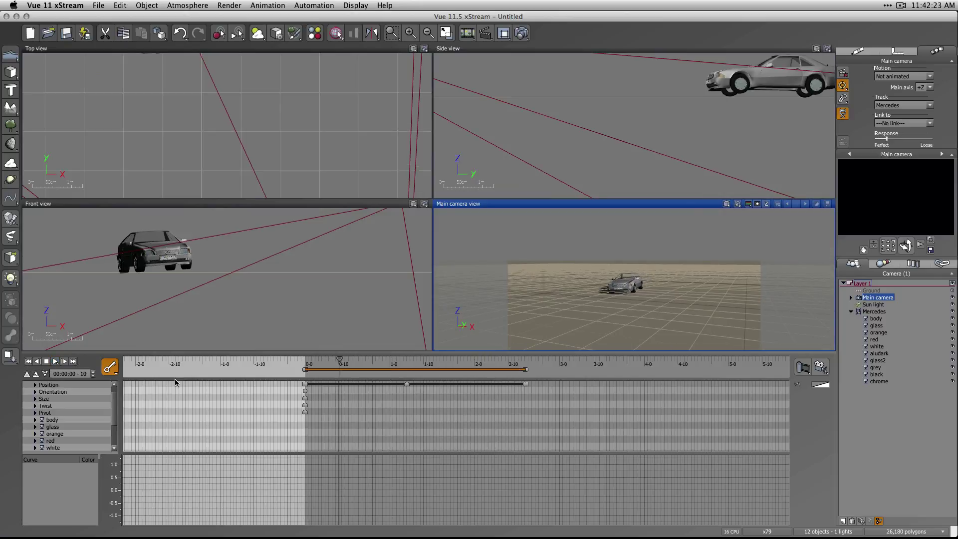
{"action": "left_click", "coordinate": [37, 363]}
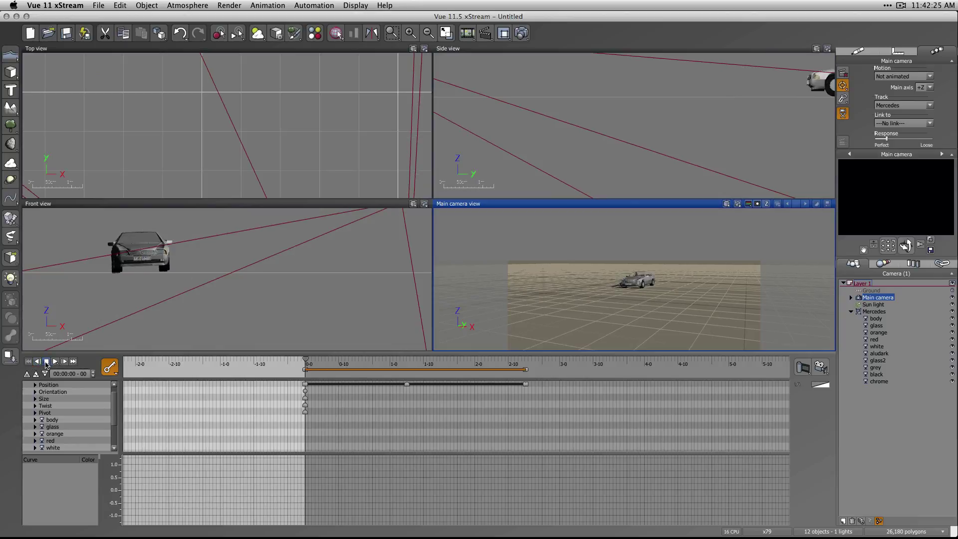
{"action": "left_click", "coordinate": [55, 361]}
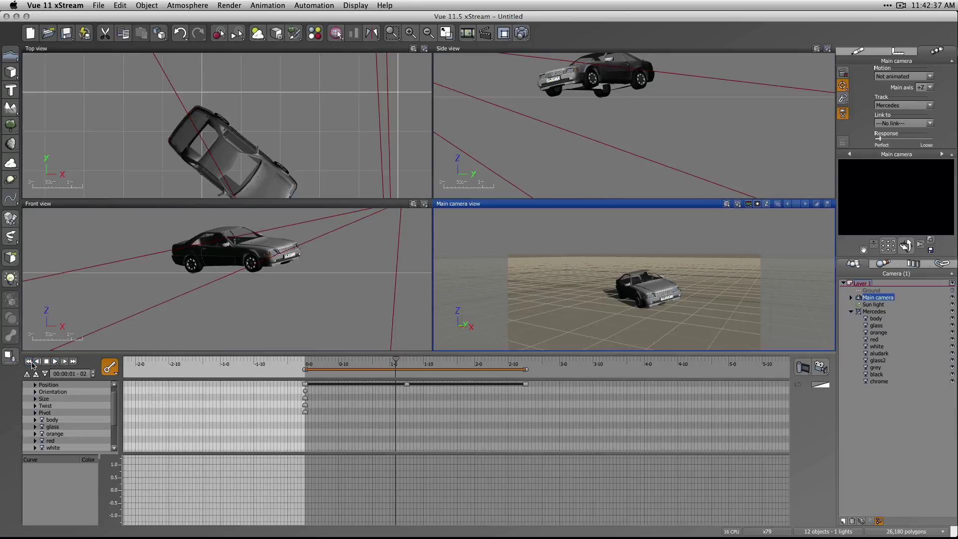
{"action": "left_click", "coordinate": [29, 361]}
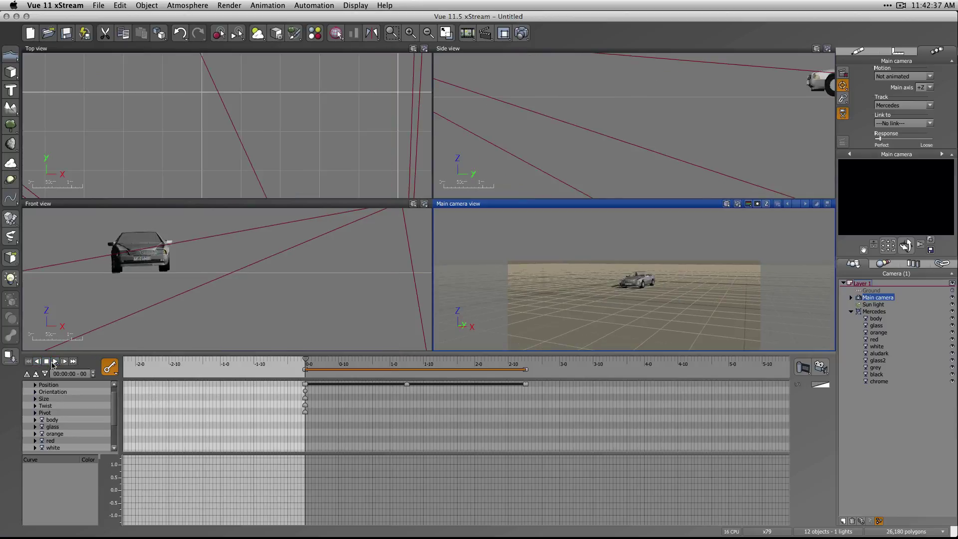
{"action": "left_click", "coordinate": [55, 361]}
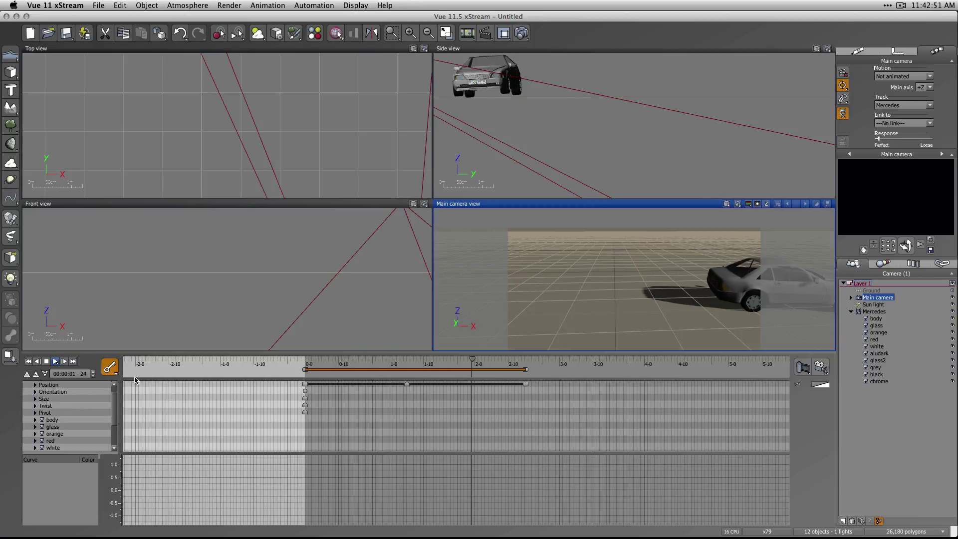
{"action": "left_click", "coordinate": [55, 362]}
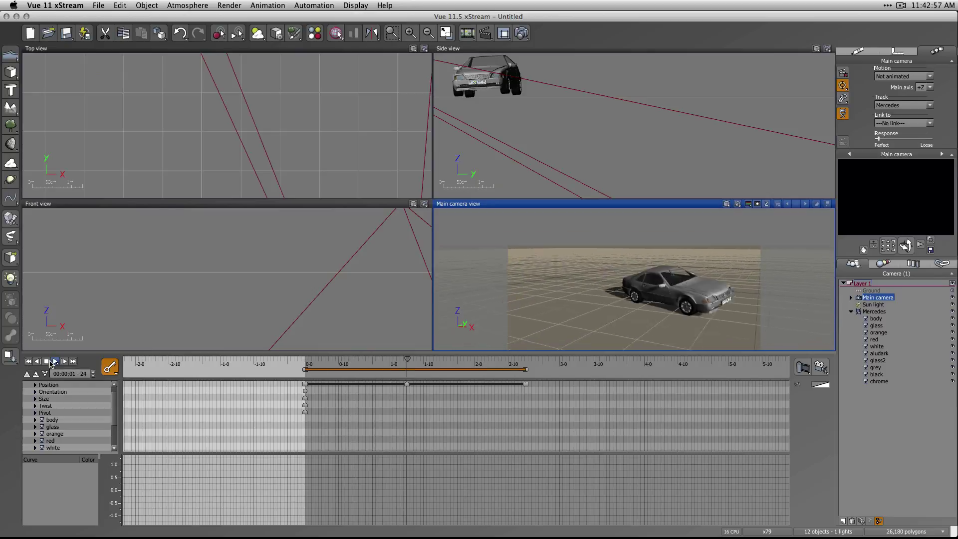
{"action": "left_click", "coordinate": [46, 361]}
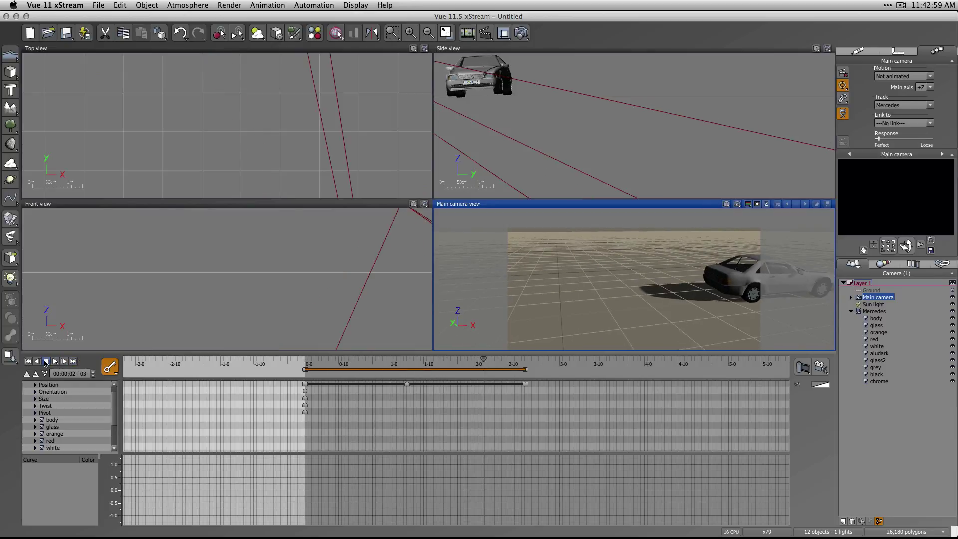
Maximize the main camera view and deselect the camera
{"action": "right_click_drag", "start_coordinate": [283, 167], "coordinate": [225, 194]}
{"action": "left_click", "coordinate": [622, 208]}
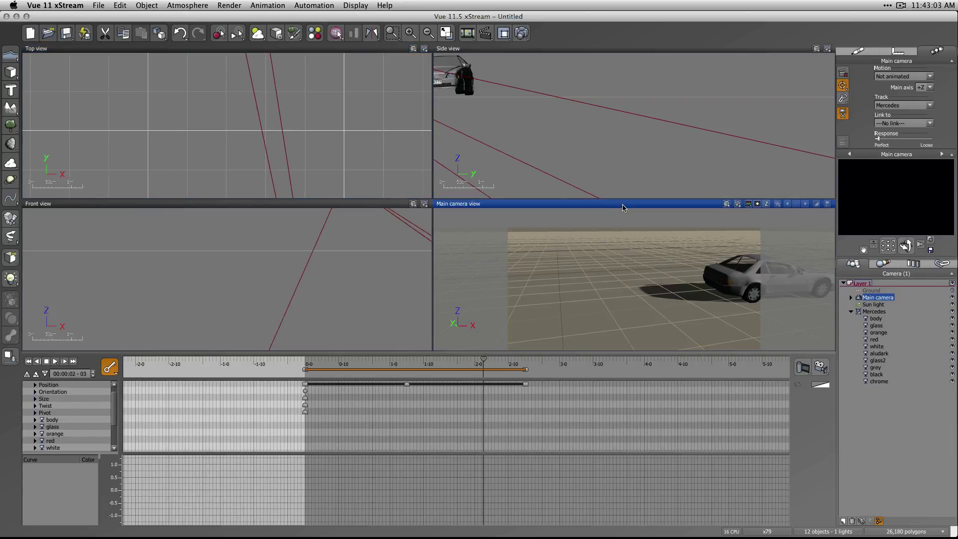
{"action": "double_click", "coordinate": [623, 208]}
{"action": "left_click", "coordinate": [585, 43]}
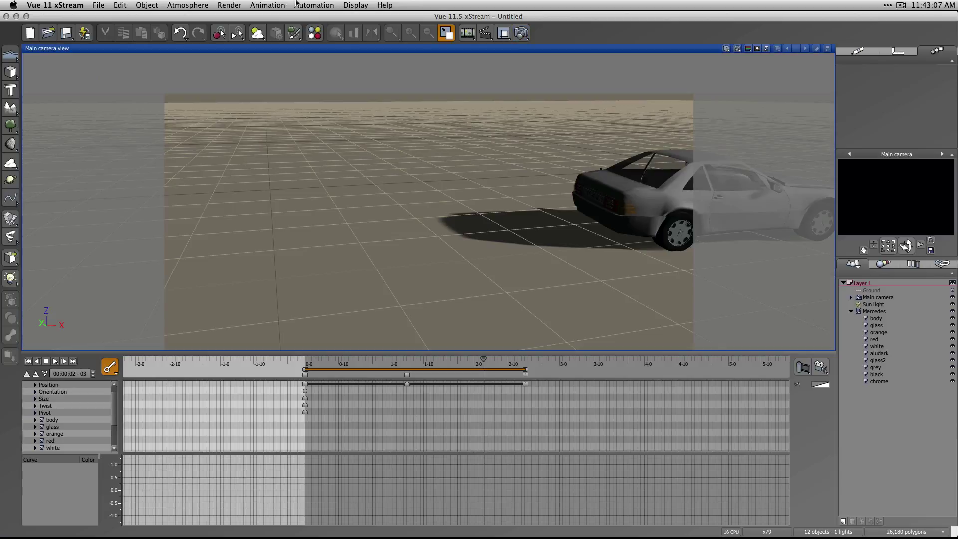
Render the current frame to screen with the Final preset at 800x450, and close the post-render options and render display
{"action": "left_click", "coordinate": [268, 5]}
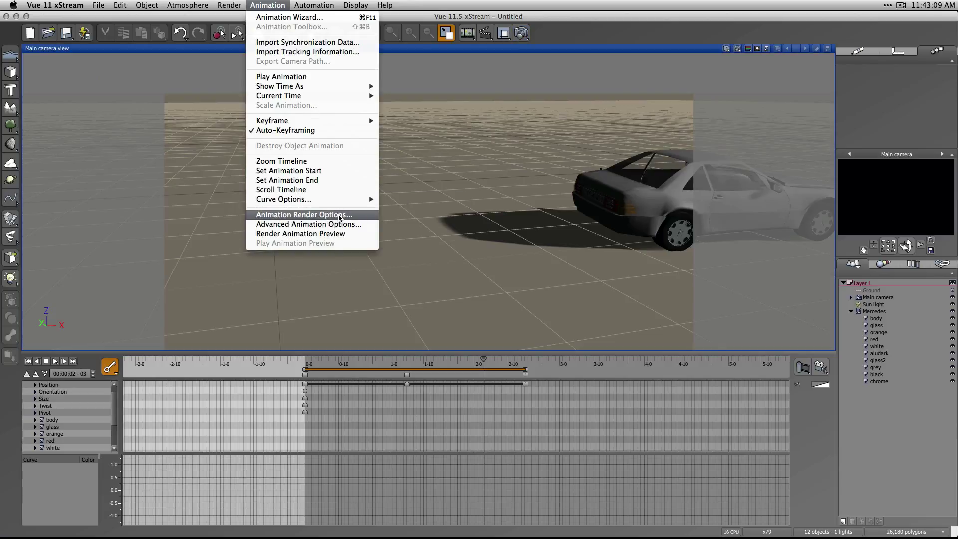
{"action": "left_click", "coordinate": [555, 4]}
{"action": "left_click", "coordinate": [521, 33]}
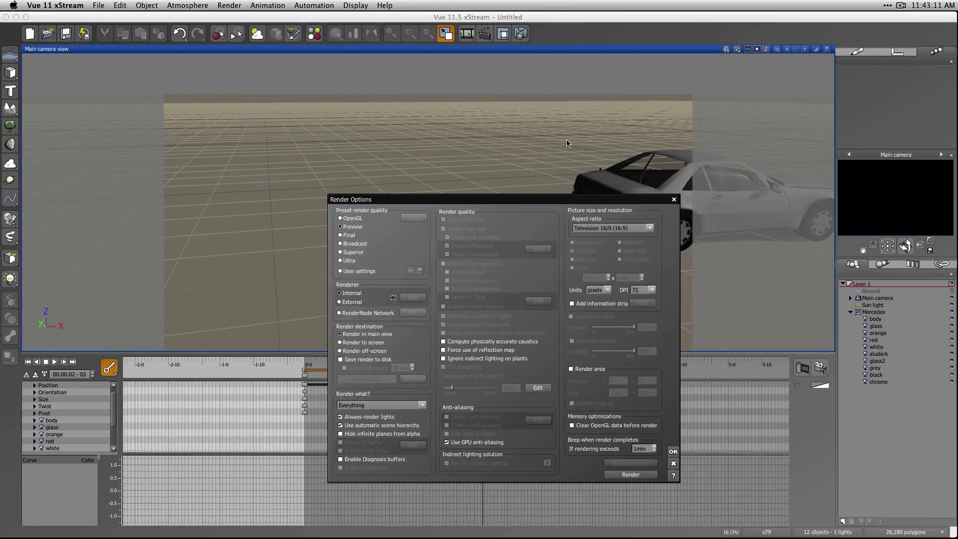
{"action": "left_click", "coordinate": [348, 236]}
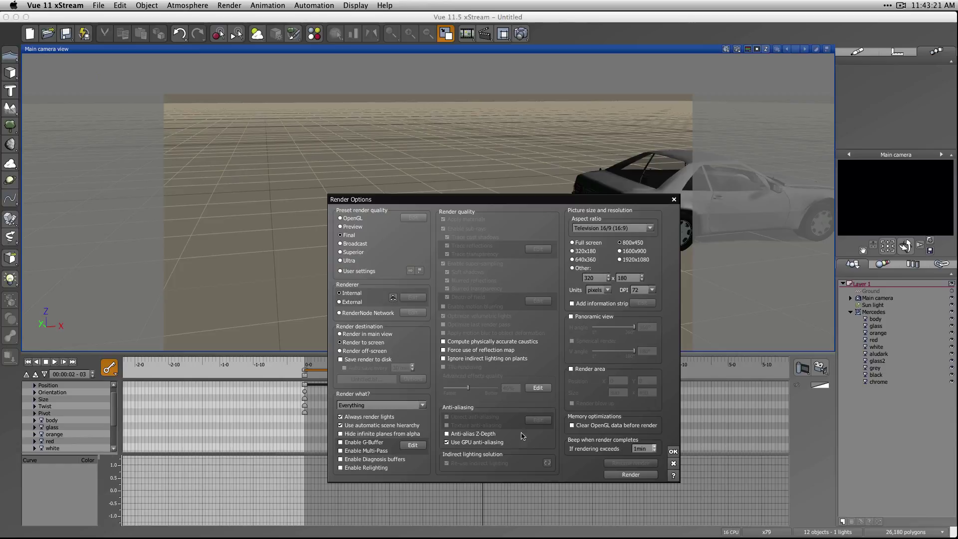
{"action": "left_click", "coordinate": [630, 476]}
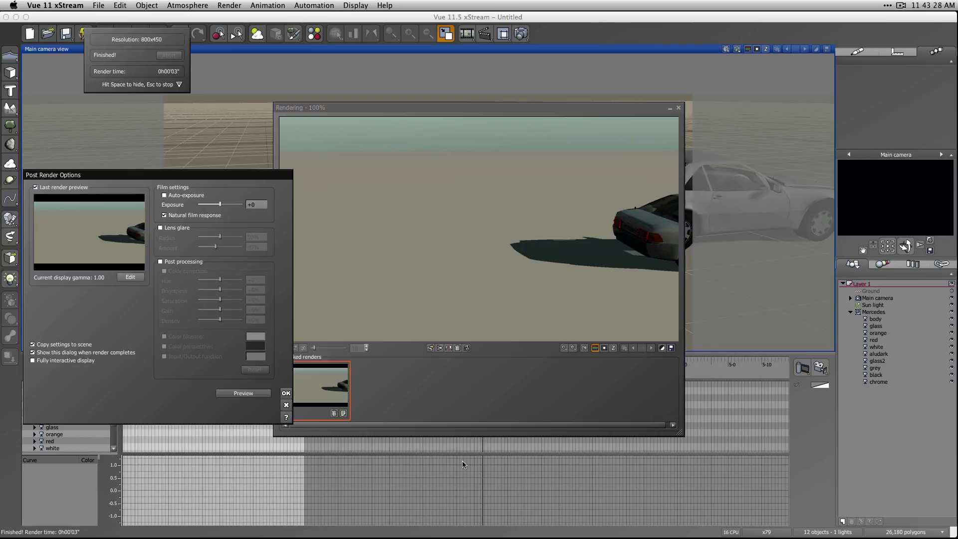
{"action": "left_click", "coordinate": [286, 393]}
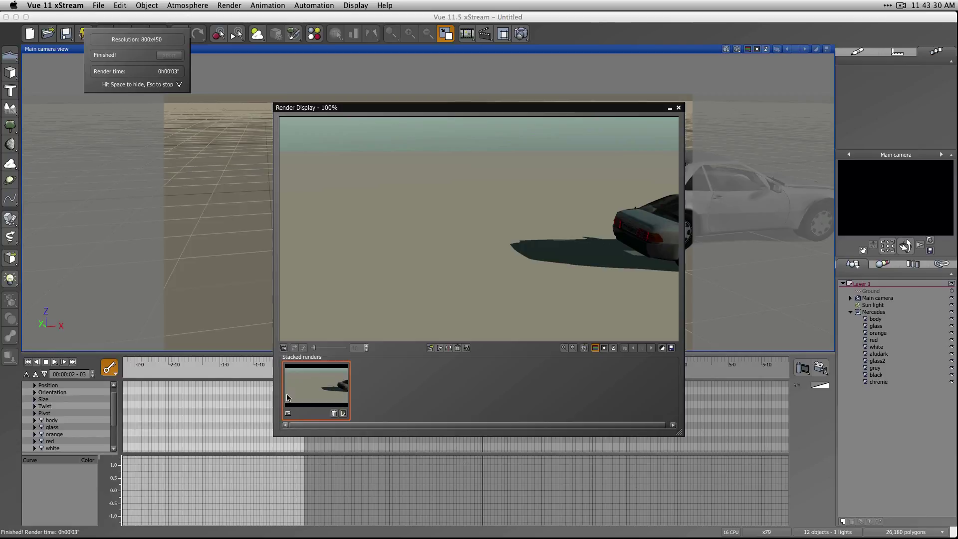
{"action": "left_click", "coordinate": [678, 108]}
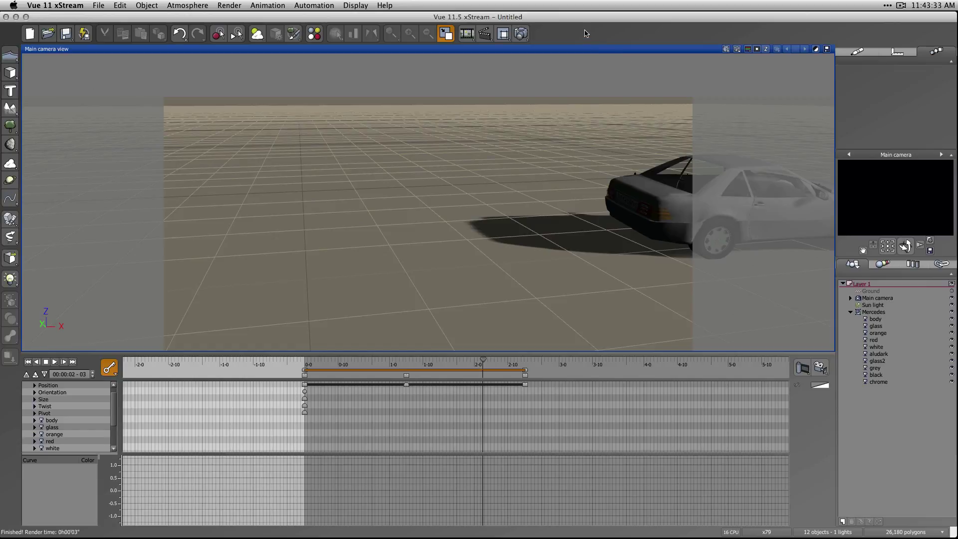
Open the Animation Render Options and set the animation limits to Render entire animation
{"action": "left_click", "coordinate": [229, 5]}
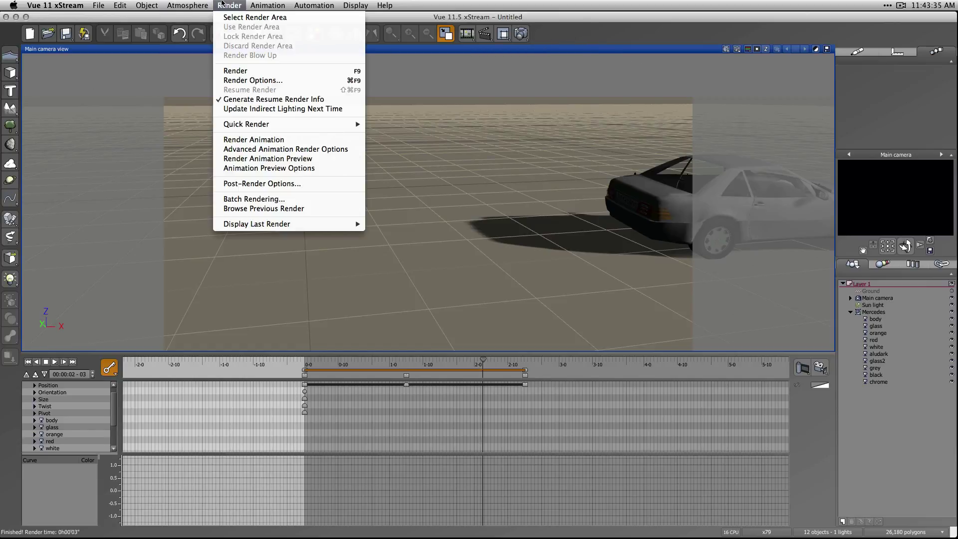
{"action": "mouse_move", "coordinate": [268, 5]}
{"action": "left_click", "coordinate": [318, 215]}
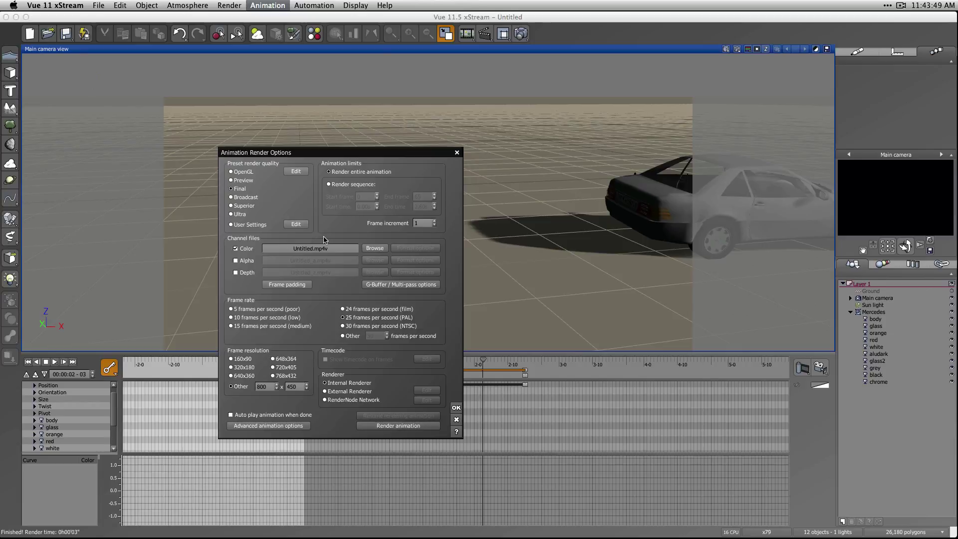
{"action": "left_click", "coordinate": [363, 184]}
{"action": "left_click", "coordinate": [338, 172]}
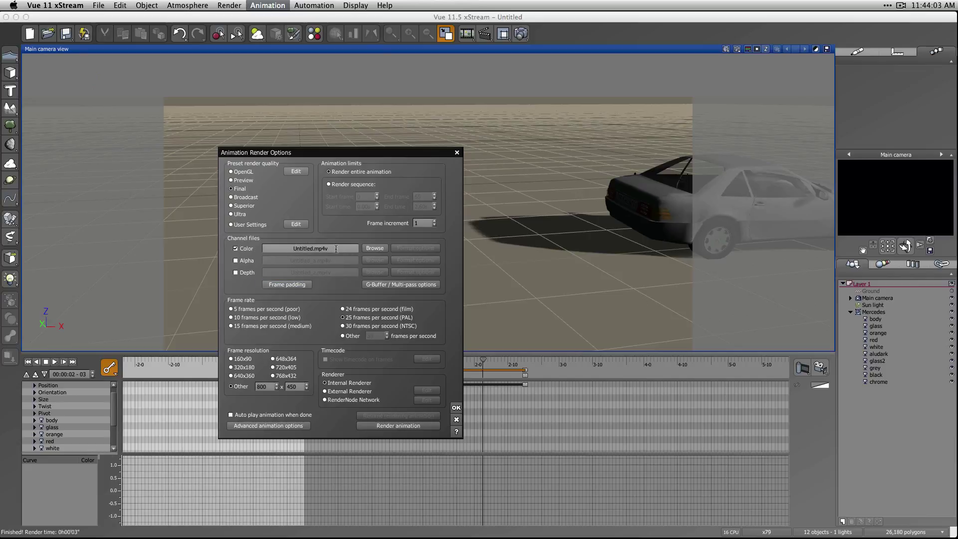
Set the color channel output to "car dolly.mp4v" in a new folder named "car", using the Quicktime MPEG4 format
{"action": "left_click", "coordinate": [375, 248]}
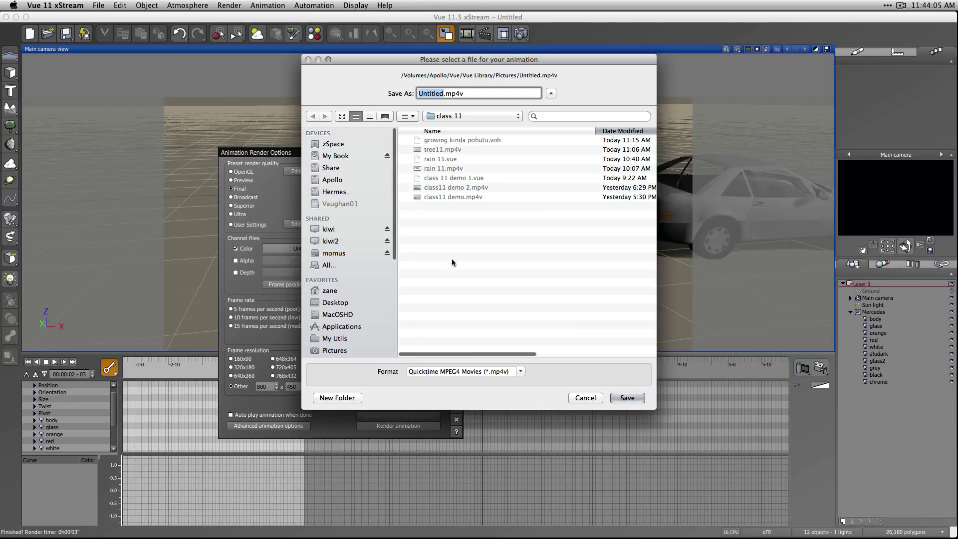
{"action": "left_click", "coordinate": [330, 397]}
{"action": "type", "text": "ca"}
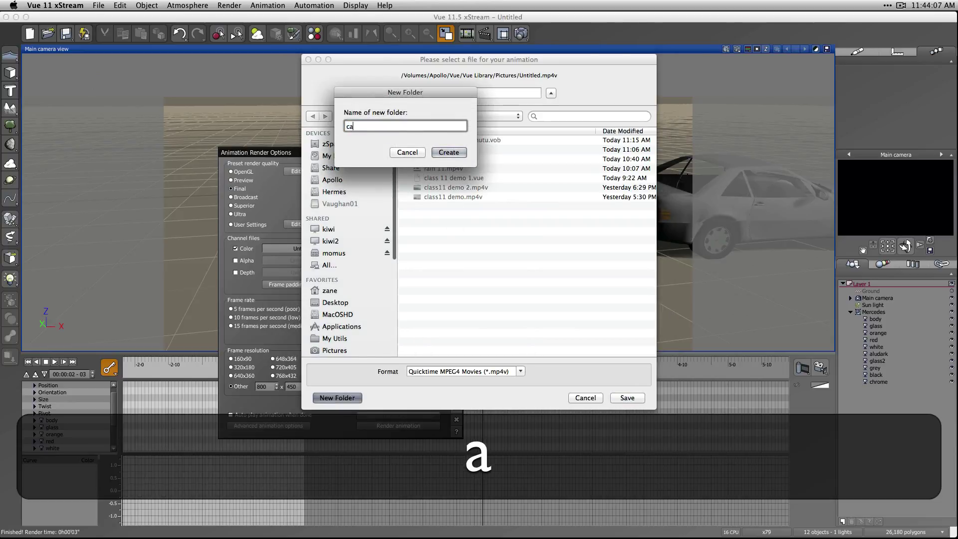
{"action": "type", "text": "r"}
{"action": "key", "text": "Return"}
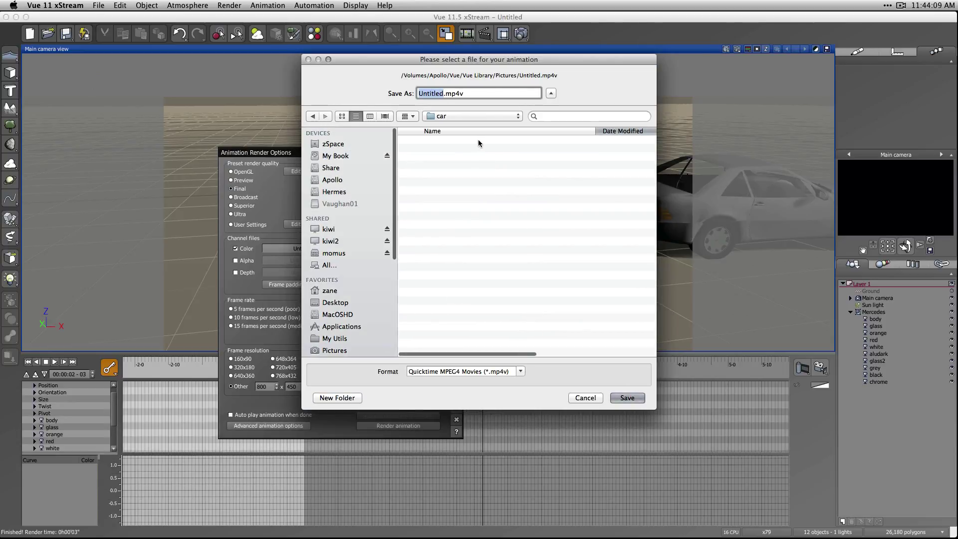
{"action": "type", "text": "car d"}
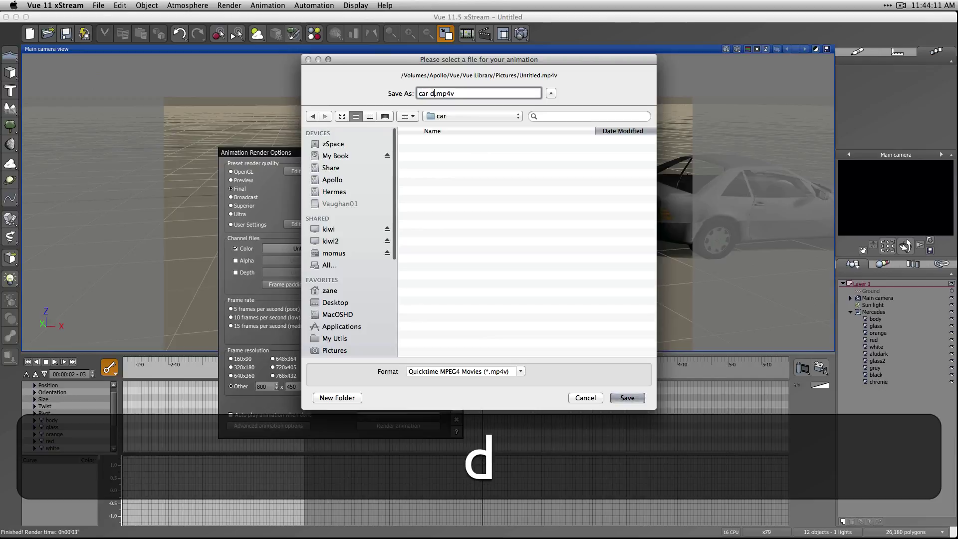
{"action": "type", "text": "olly"}
{"action": "key", "text": "Return"}
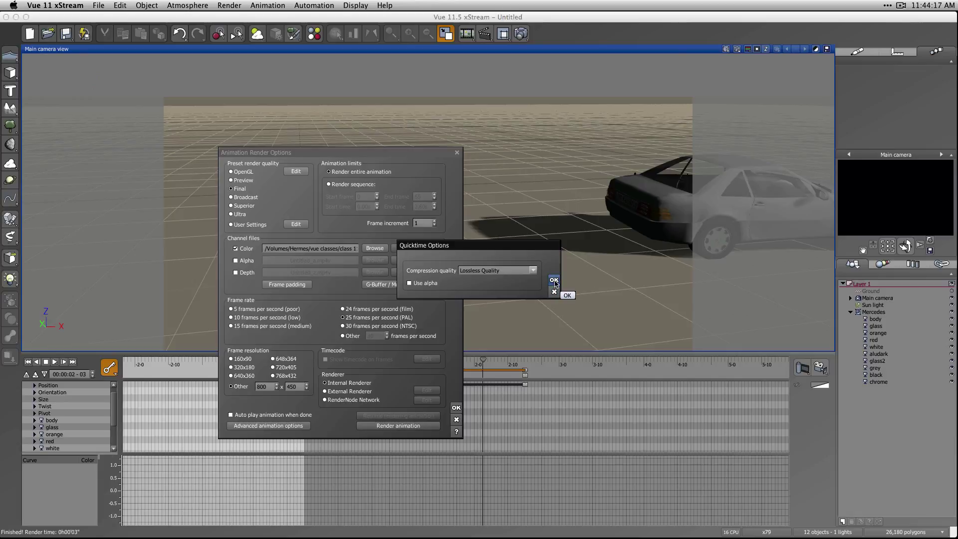
Set the Quicktime compression quality to Max Quality and accept the Quicktime options
{"action": "left_click", "coordinate": [499, 270]}
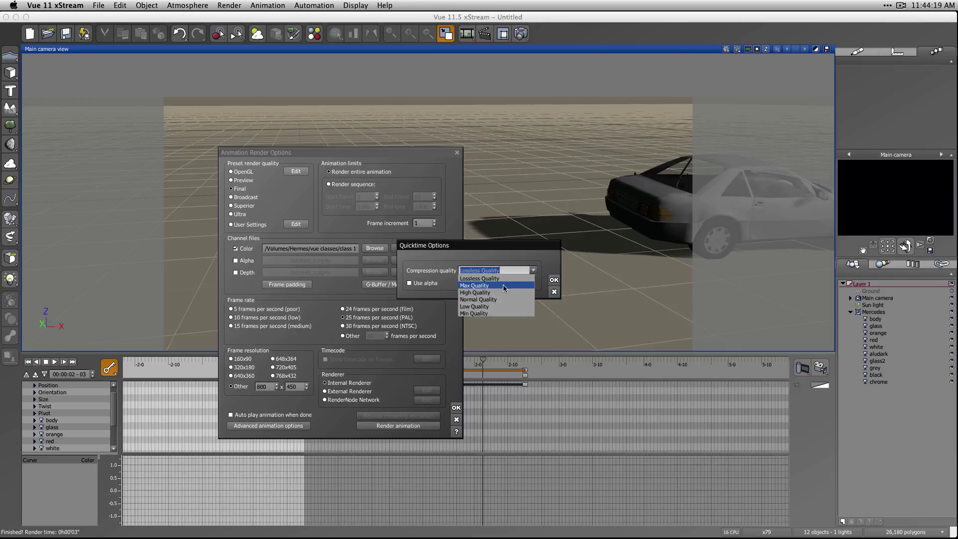
{"action": "left_click", "coordinate": [504, 281]}
{"action": "left_click", "coordinate": [554, 281]}
Review the output formats for the color channel file, and accept "car demo 1.mp4v" with Quicktime MPEG4 Movies and its Quicktime options
{"action": "left_click", "coordinate": [375, 248]}
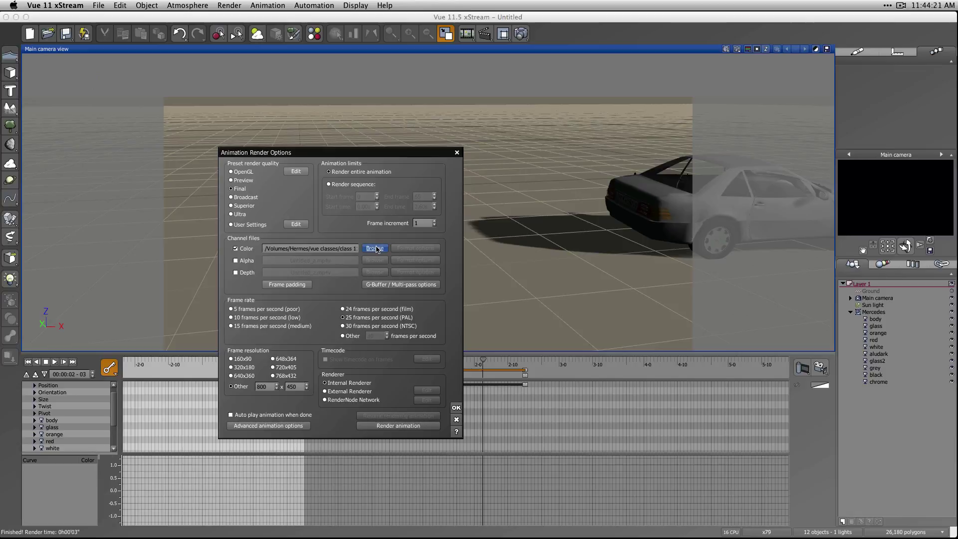
{"action": "left_click", "coordinate": [520, 372]}
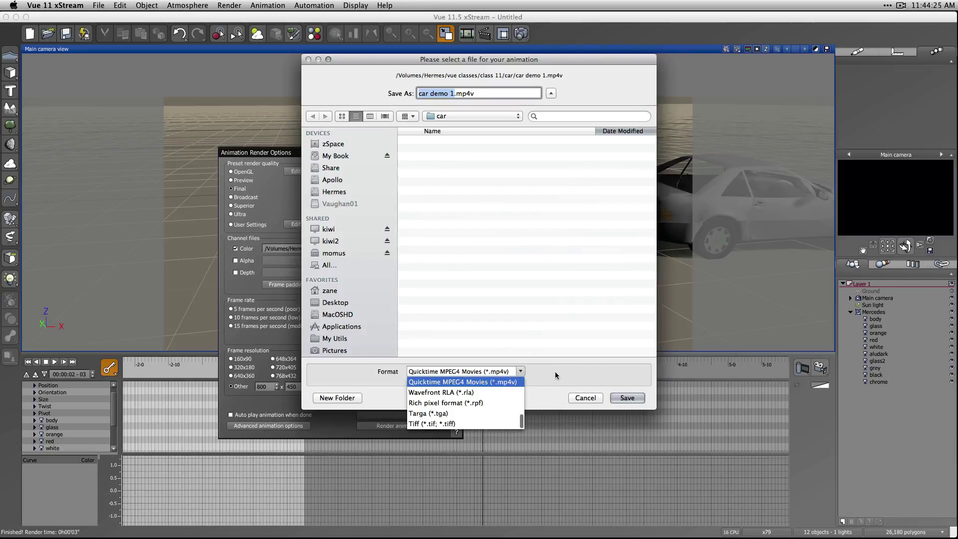
{"action": "left_click", "coordinate": [514, 382]}
{"action": "left_click", "coordinate": [627, 398]}
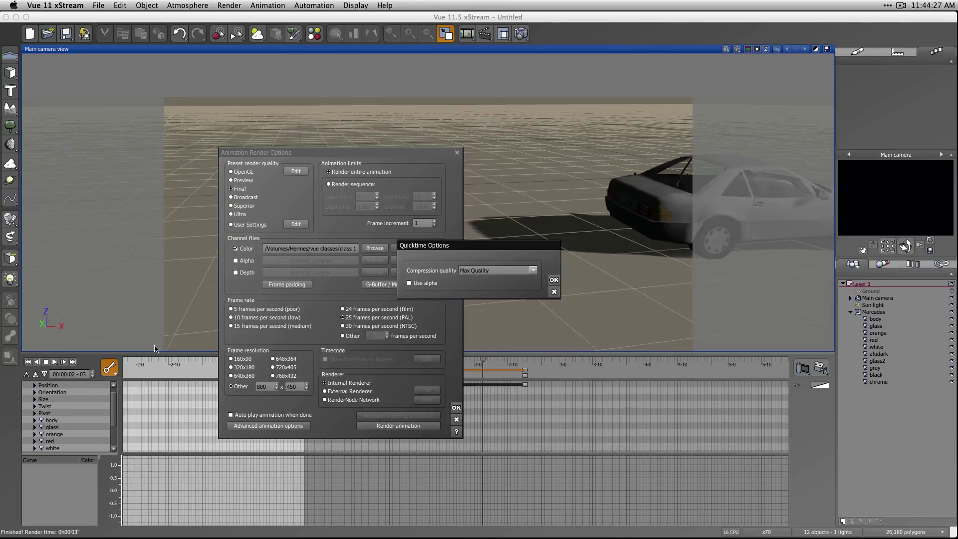
{"action": "left_click", "coordinate": [554, 280]}
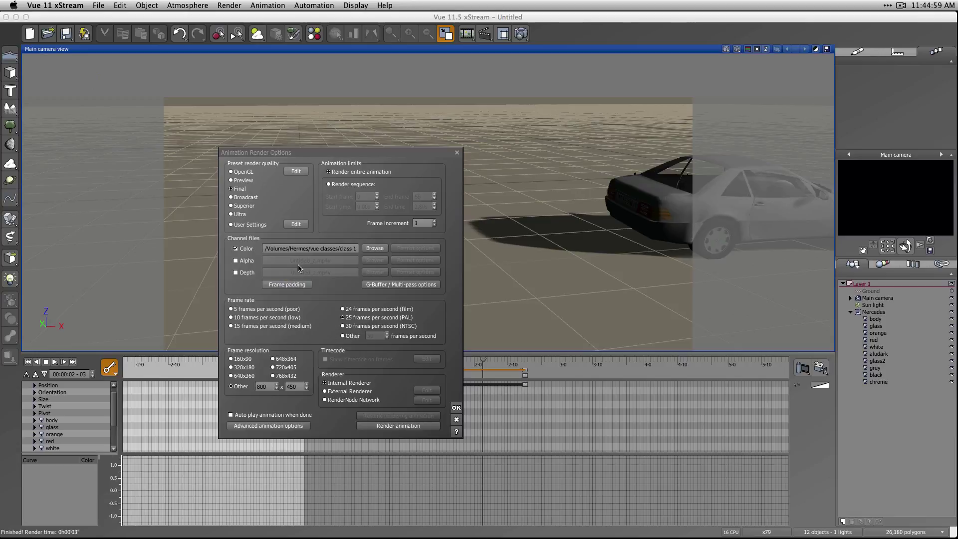
Try limiting the animation to a render sequence, and return the limits to Render entire animation
{"action": "left_click", "coordinate": [349, 185]}
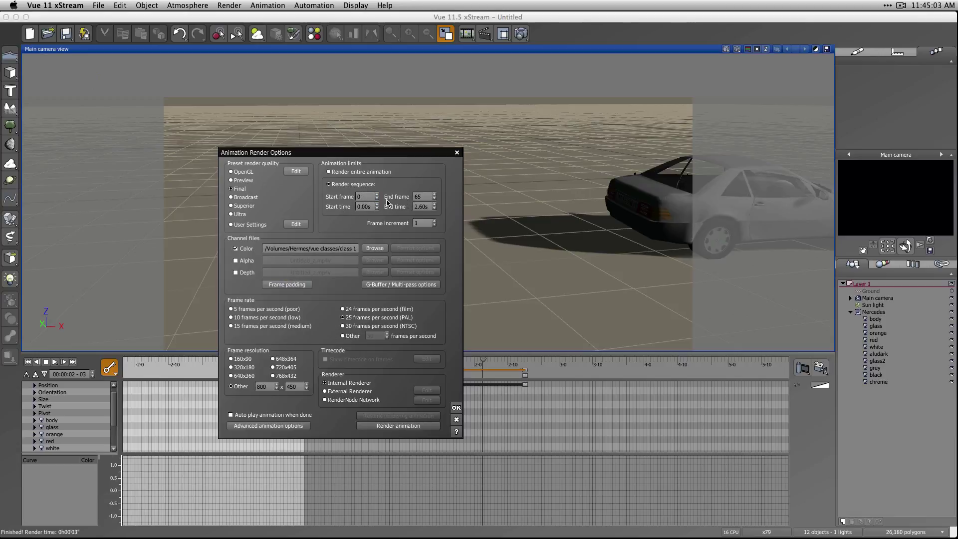
{"action": "left_click", "coordinate": [359, 197]}
{"action": "left_click", "coordinate": [334, 173]}
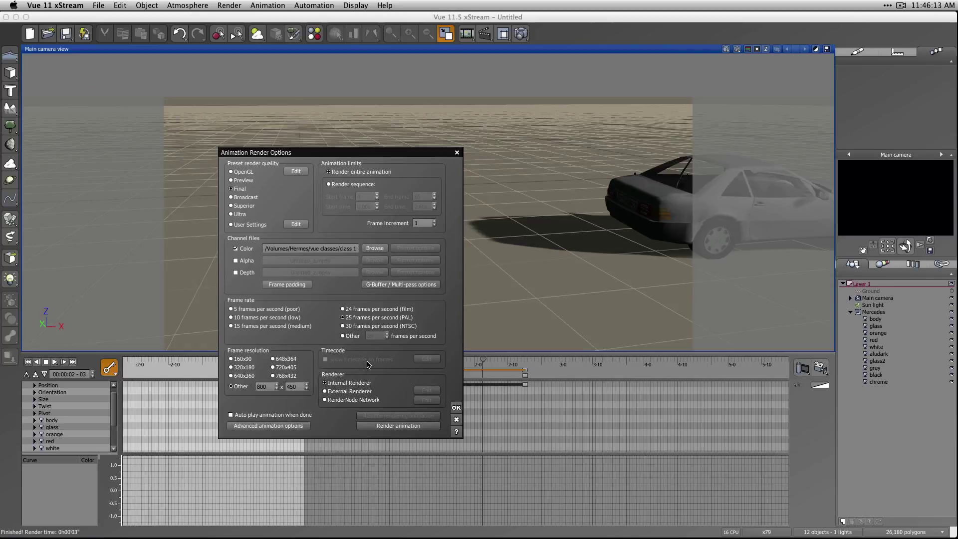
Try a custom frame rate of 100 frames per second, and return to 25 frames per second (PAL)
{"action": "left_click", "coordinate": [345, 336]}
{"action": "double_click", "coordinate": [373, 336]}
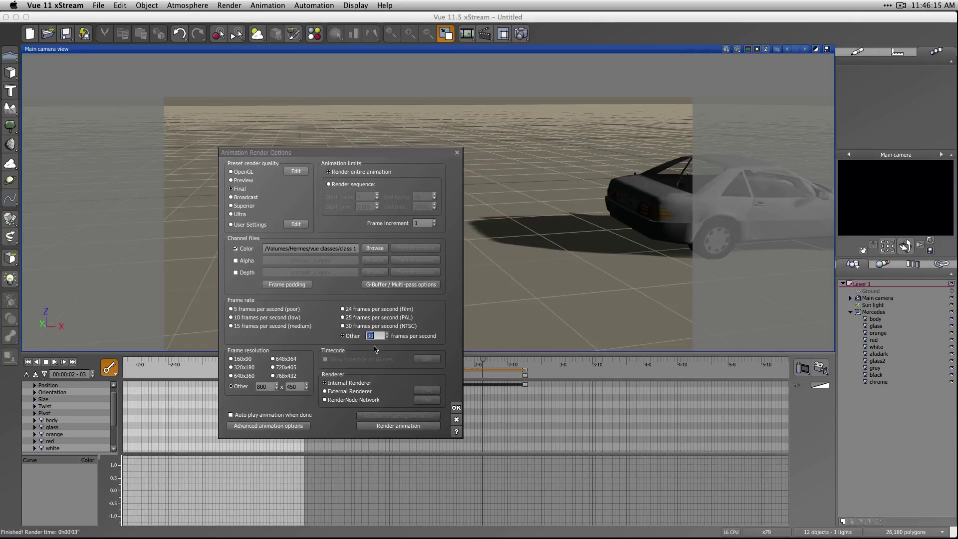
{"action": "type", "text": "100"}
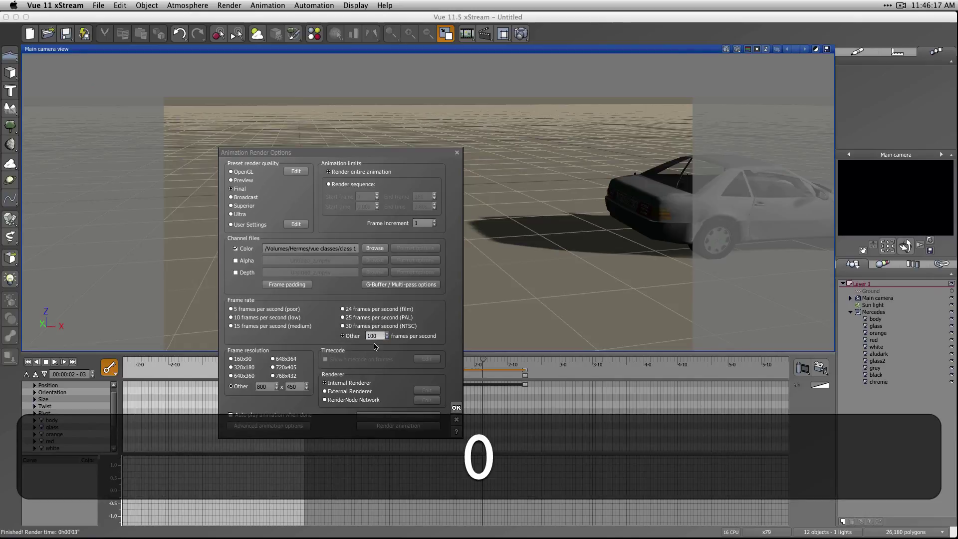
{"action": "left_click", "coordinate": [371, 249]}
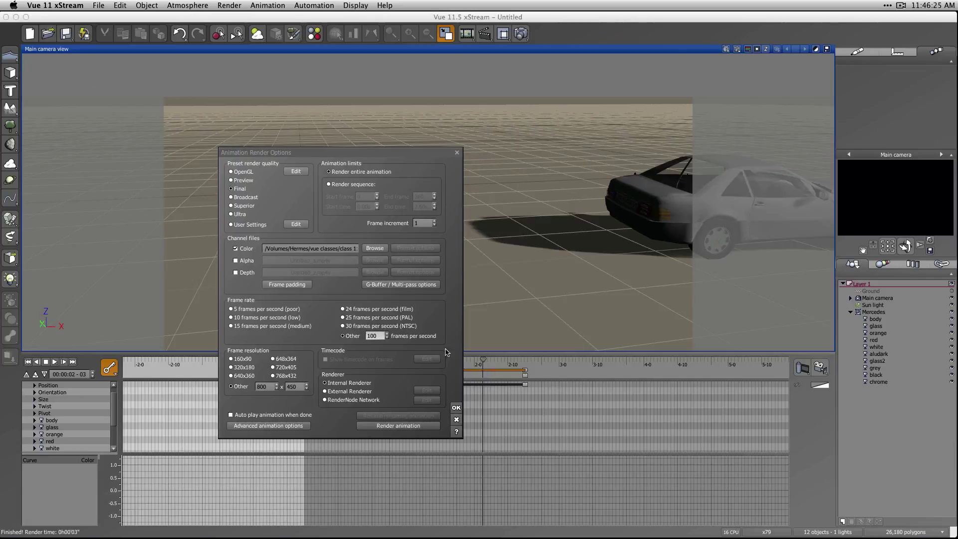
{"action": "left_click", "coordinate": [344, 318]}
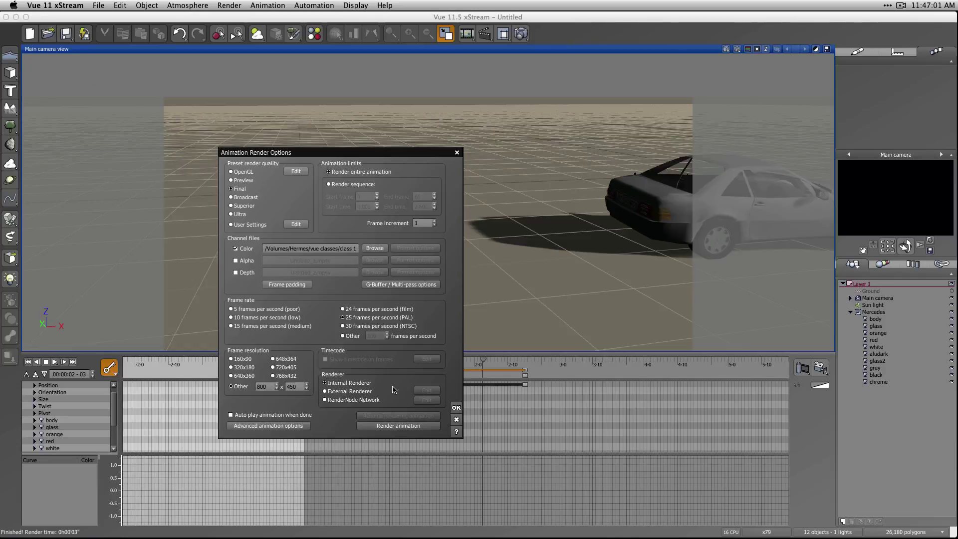
Examine the distance blurring and field interlacing options in the advanced animation settings, leaving both disabled
{"action": "left_click", "coordinate": [275, 426]}
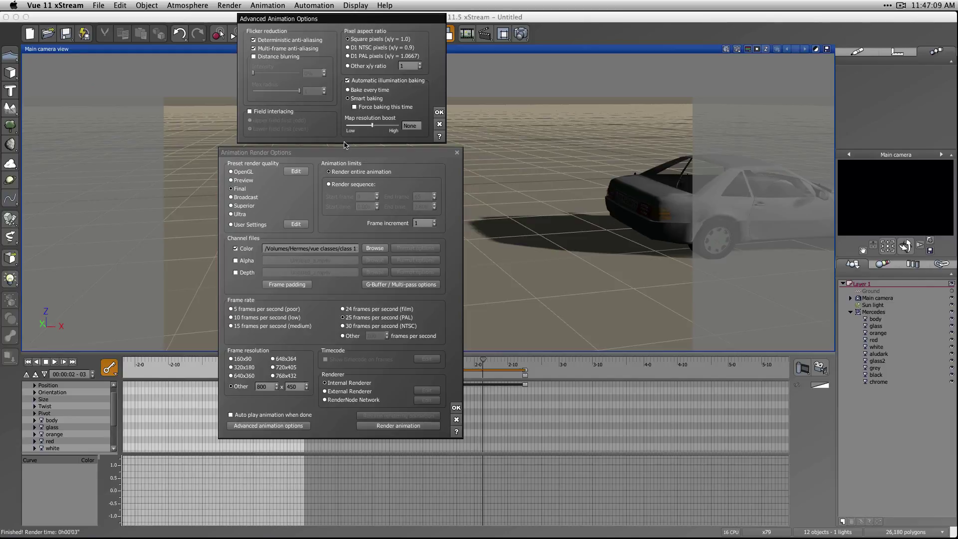
{"action": "left_click", "coordinate": [282, 57]}
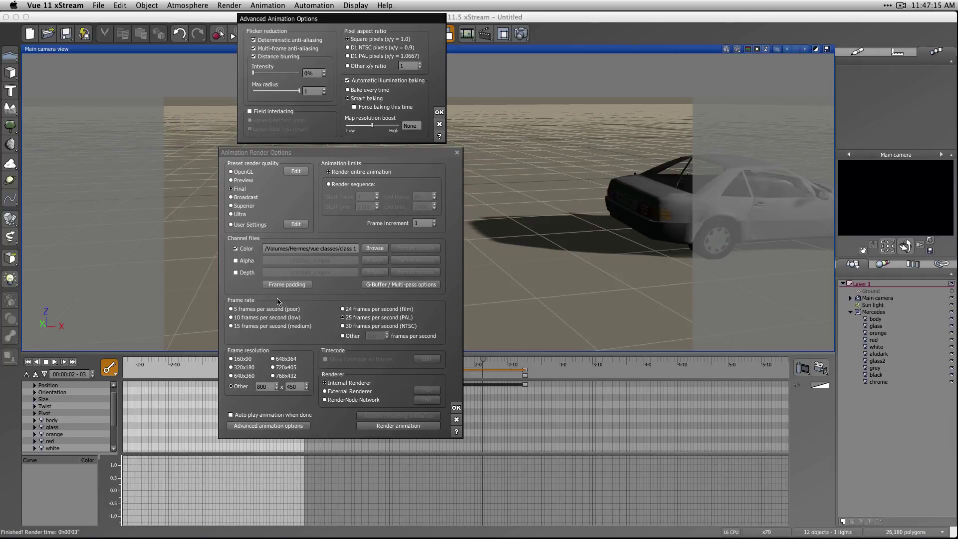
{"action": "left_click", "coordinate": [274, 57]}
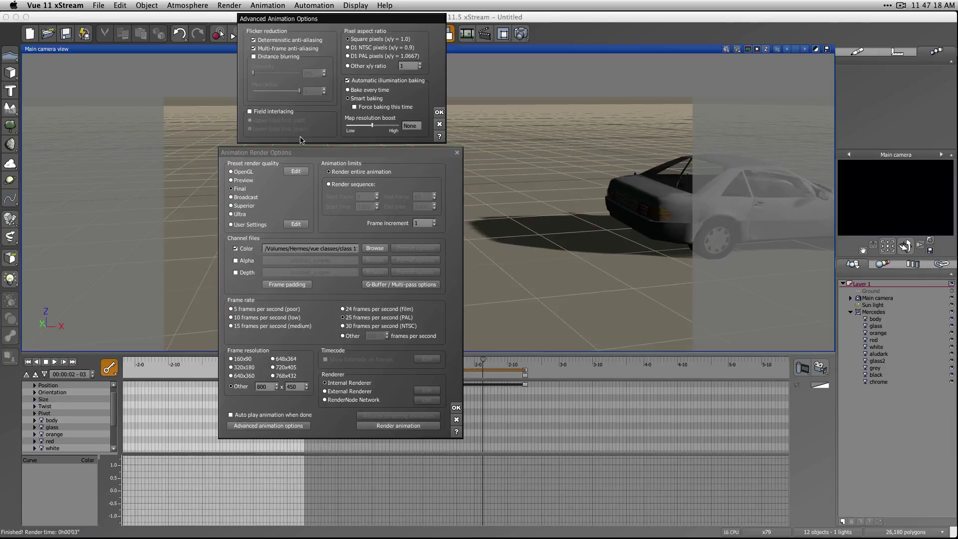
{"action": "left_click", "coordinate": [285, 112]}
{"action": "left_click", "coordinate": [278, 113]}
{"action": "left_click", "coordinate": [438, 113]}
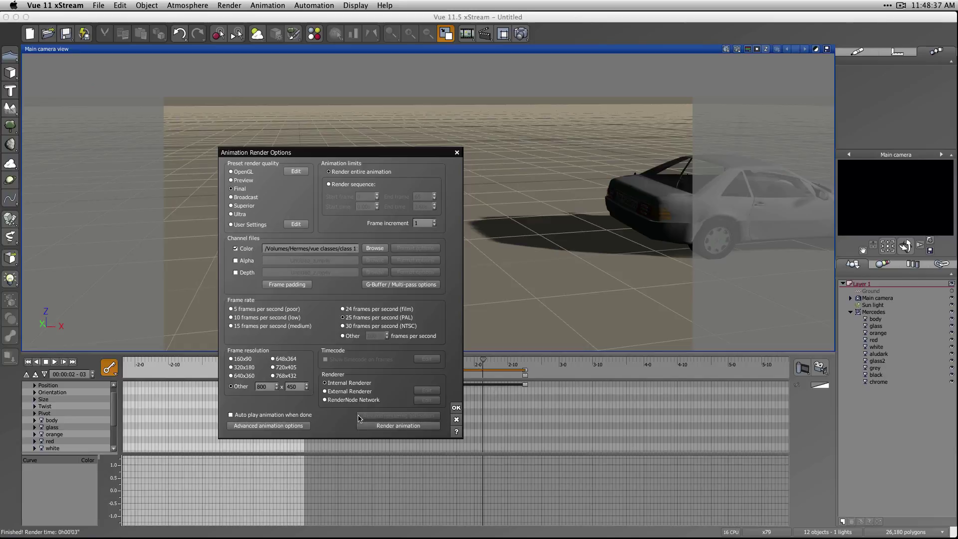
Render the car animation, accepting the baking of the meshes' global illumination
{"action": "left_click", "coordinate": [400, 426]}
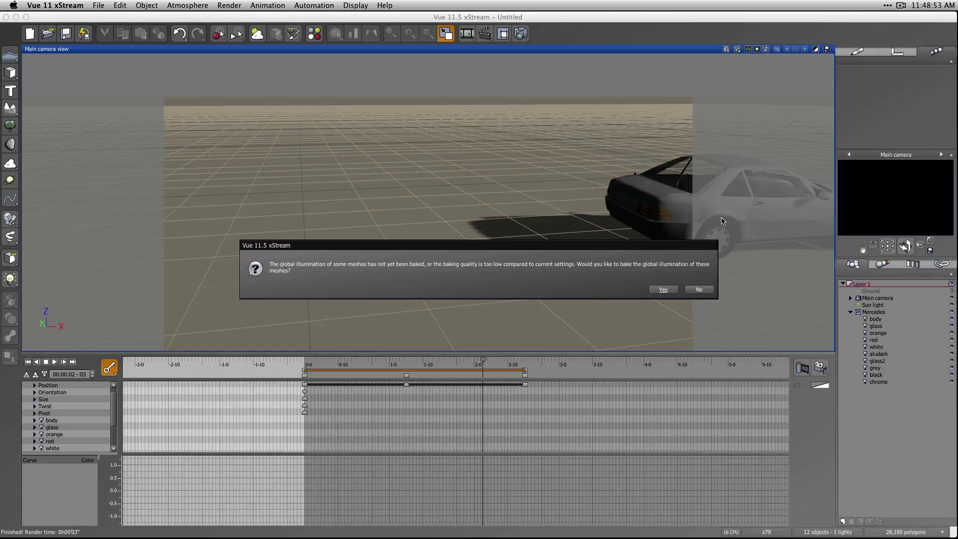
{"action": "left_click", "coordinate": [664, 290]}
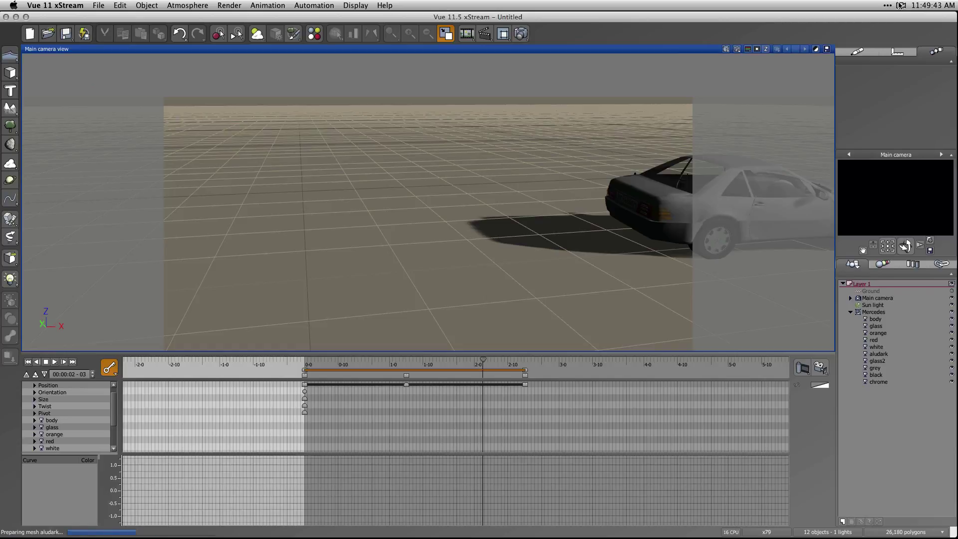
{"action": "left_click", "coordinate": [901, 5]}
{"action": "left_click", "coordinate": [799, 36]}
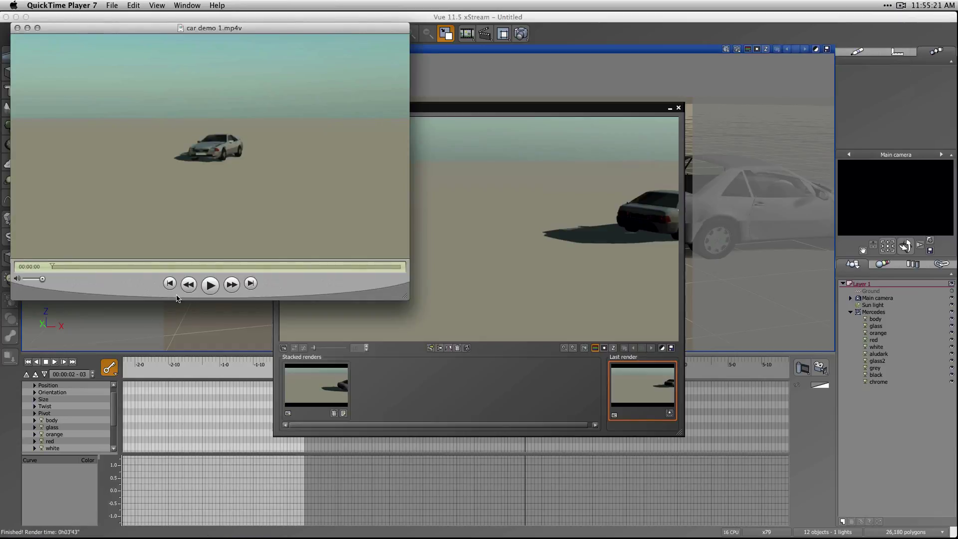
Play back the rendered movie car demo 1.mp4v several times and close it
{"action": "left_click", "coordinate": [210, 284]}
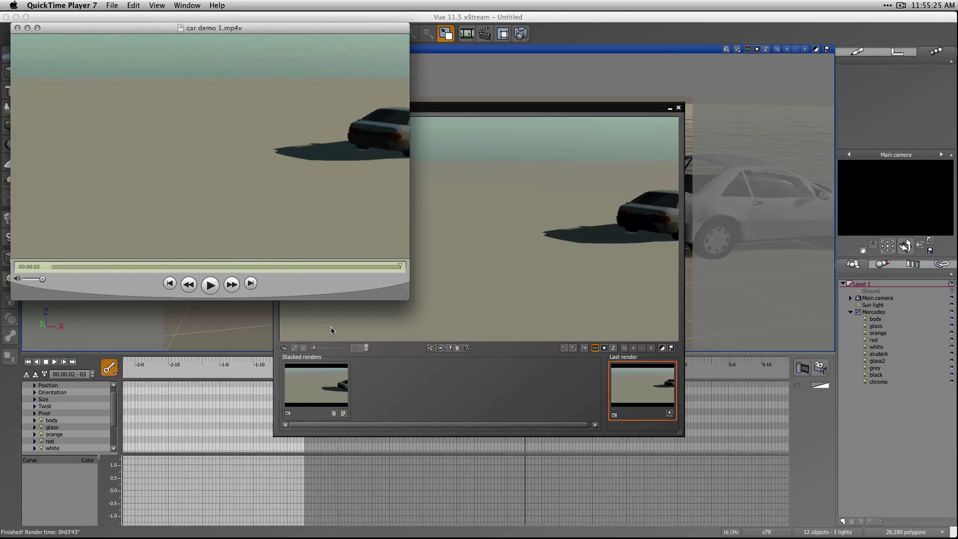
{"action": "left_click", "coordinate": [211, 285]}
{"action": "left_click", "coordinate": [212, 288]}
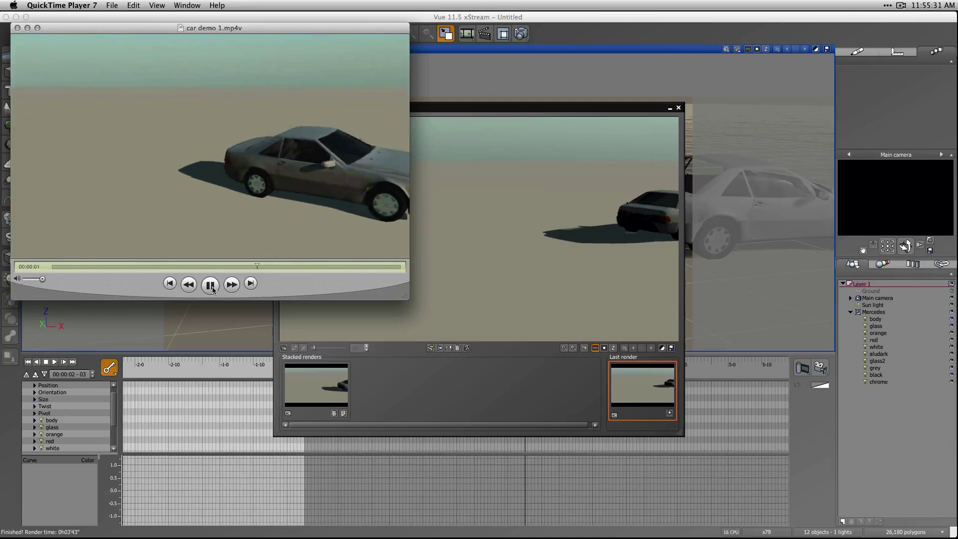
{"action": "left_click", "coordinate": [211, 286]}
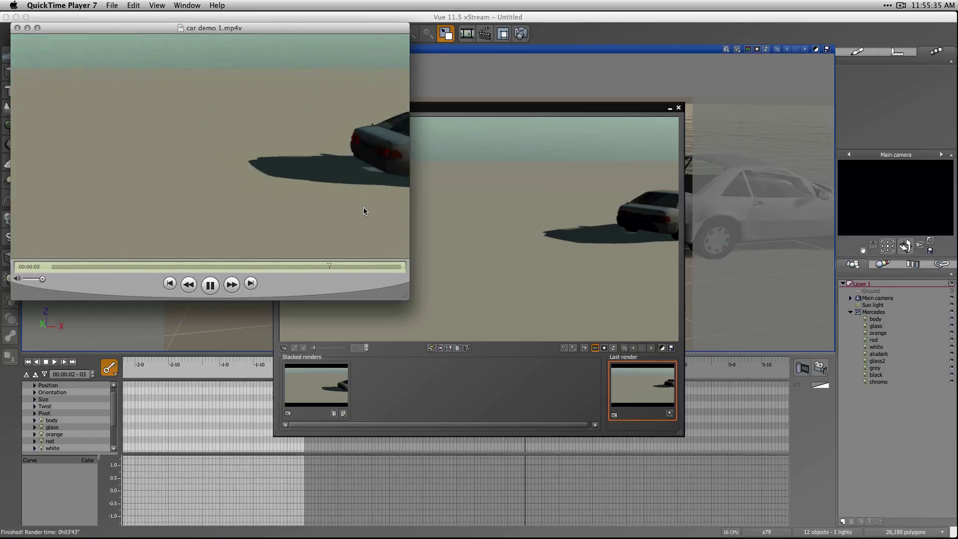
{"action": "left_click", "coordinate": [209, 286]}
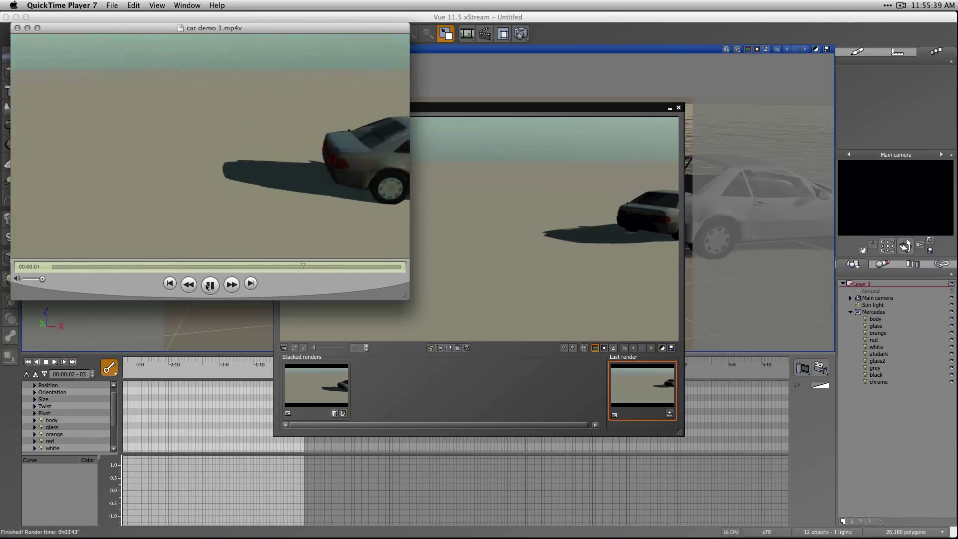
{"action": "left_click", "coordinate": [17, 28]}
Start a new scene with the Default atmosphere, discarding the changes to the current scene
{"action": "left_click", "coordinate": [463, 136]}
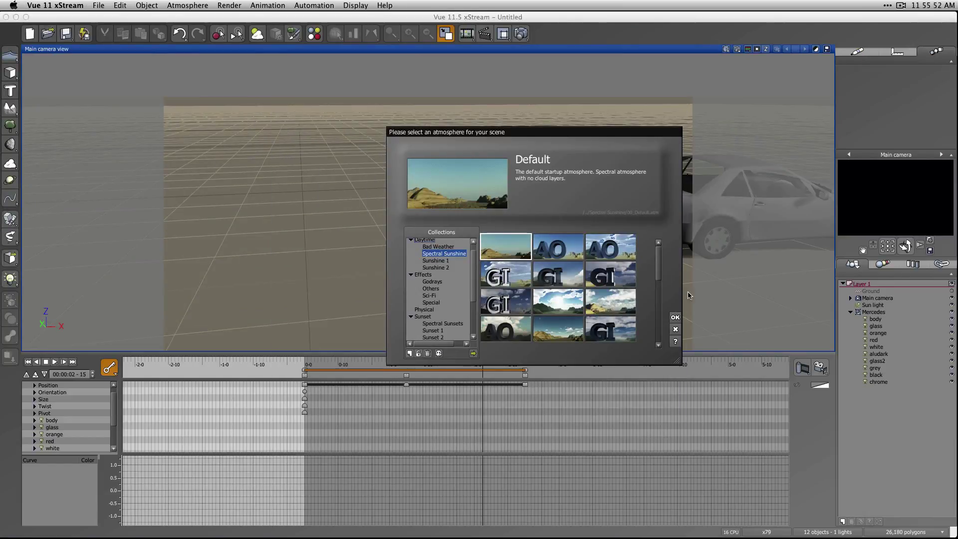
{"action": "left_click", "coordinate": [675, 322]}
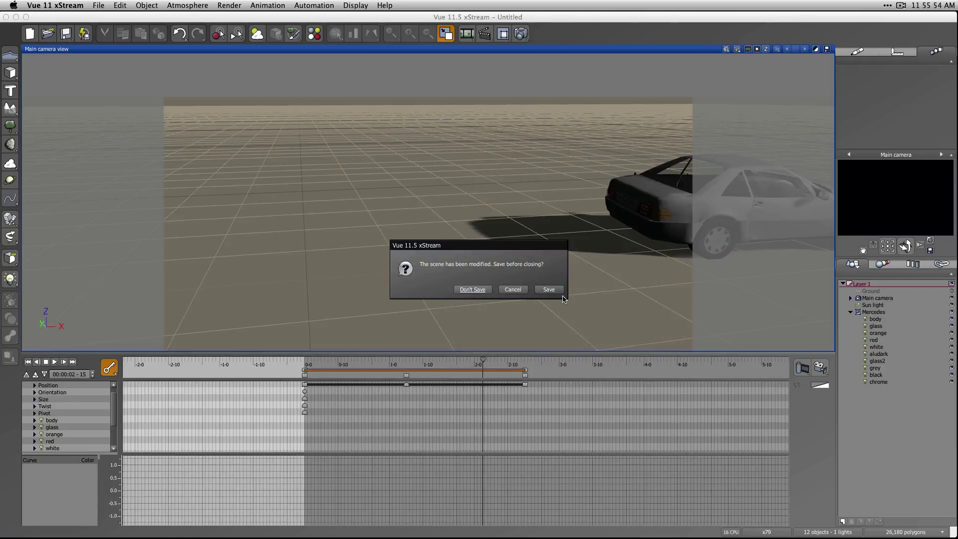
{"action": "left_click", "coordinate": [457, 291]}
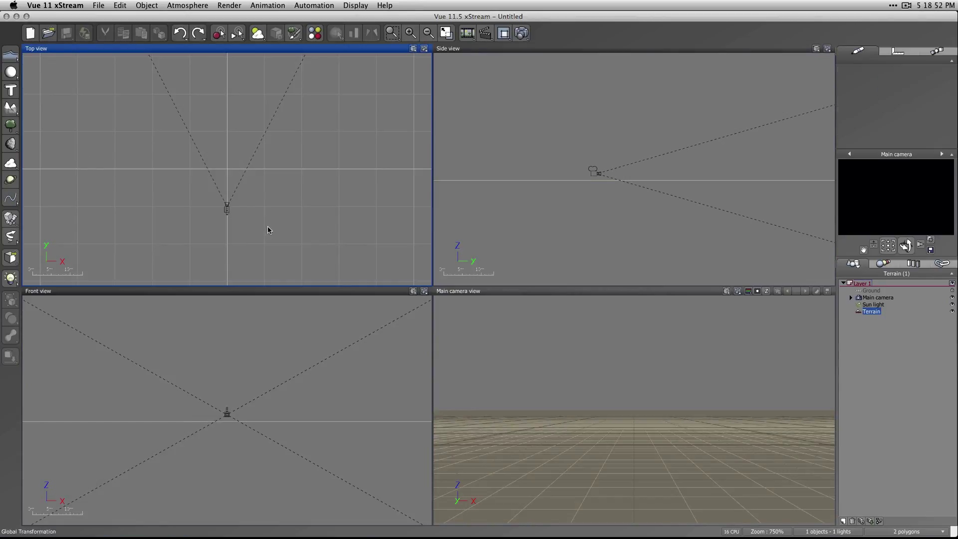
Move the terrain forward in the top view so it lies ahead of the camera, and select the main camera
{"action": "scroll", "coordinate": [259, 242], "scroll_direction": "down", "scroll_amount": 10}
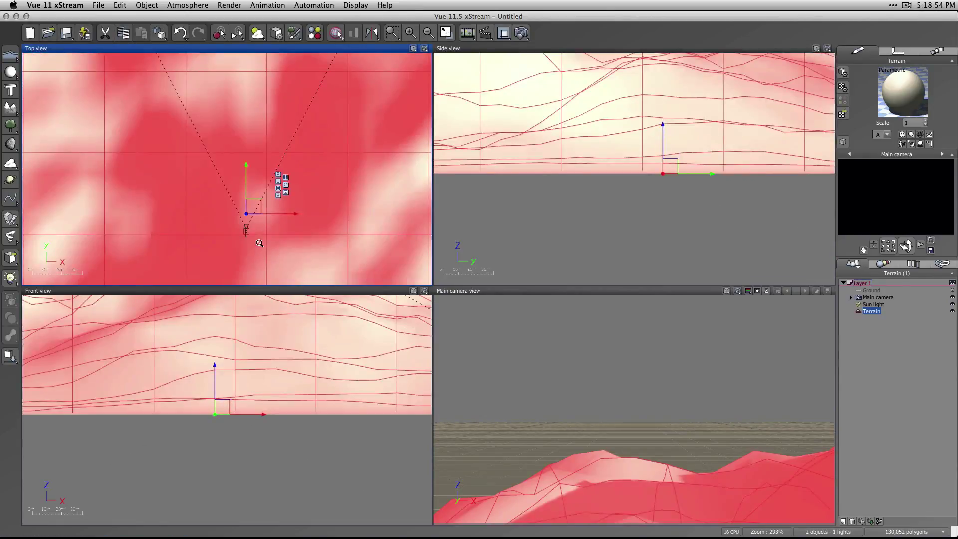
{"action": "left_click_drag", "start_coordinate": [260, 233], "coordinate": [261, 161]}
{"action": "left_click", "coordinate": [268, 232]}
{"action": "left_click", "coordinate": [256, 241]}
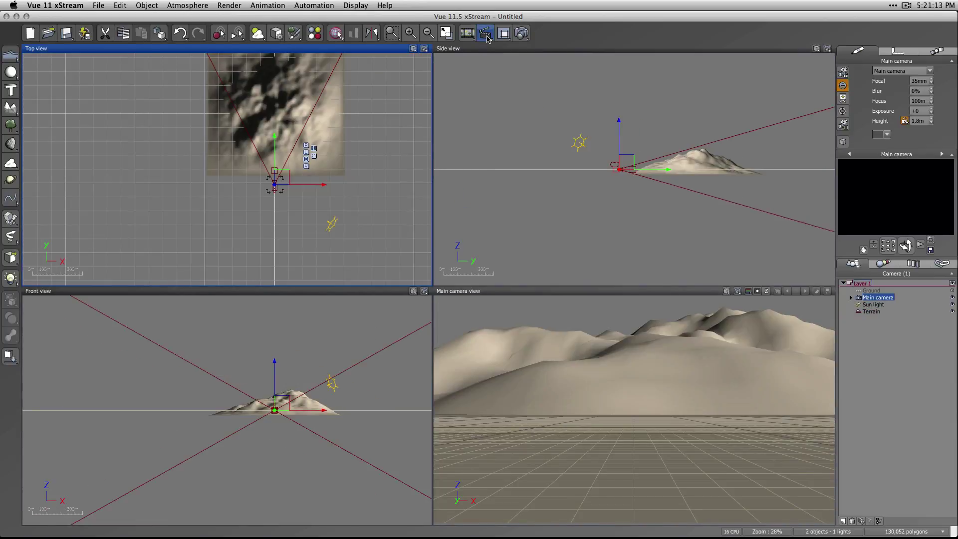
Start the Animation Setup Wizard for the main camera and choose the Airplane motion type
{"action": "left_click", "coordinate": [486, 36]}
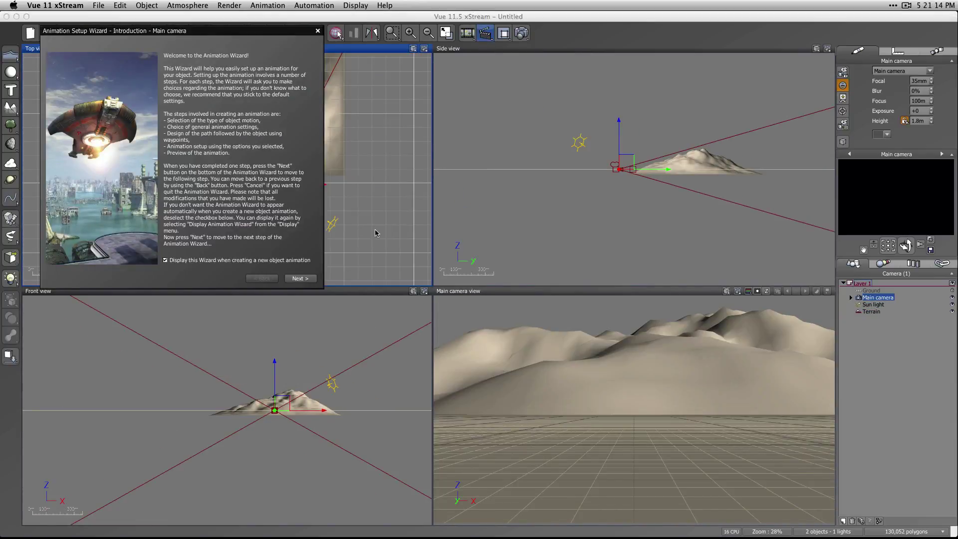
{"action": "left_click", "coordinate": [300, 279]}
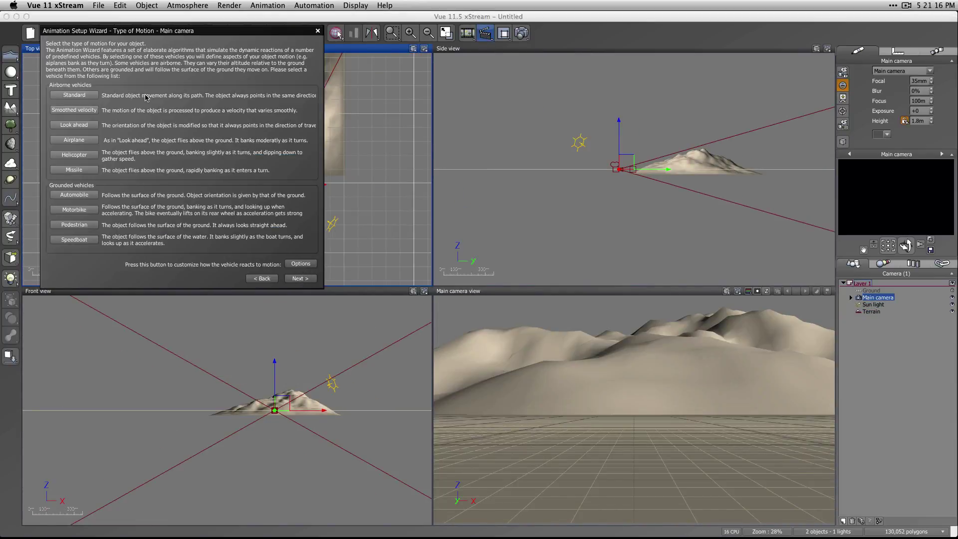
{"action": "left_click", "coordinate": [74, 143]}
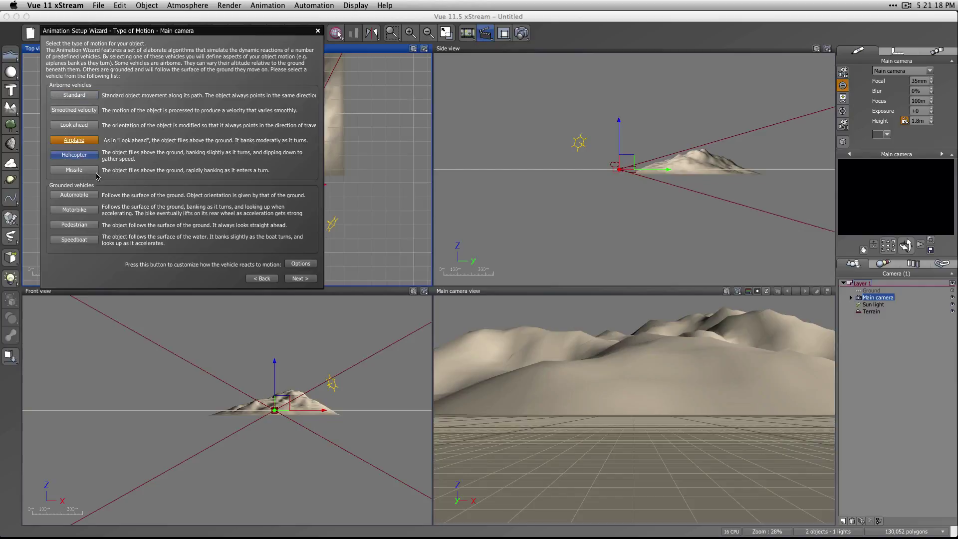
{"action": "left_click", "coordinate": [291, 279]}
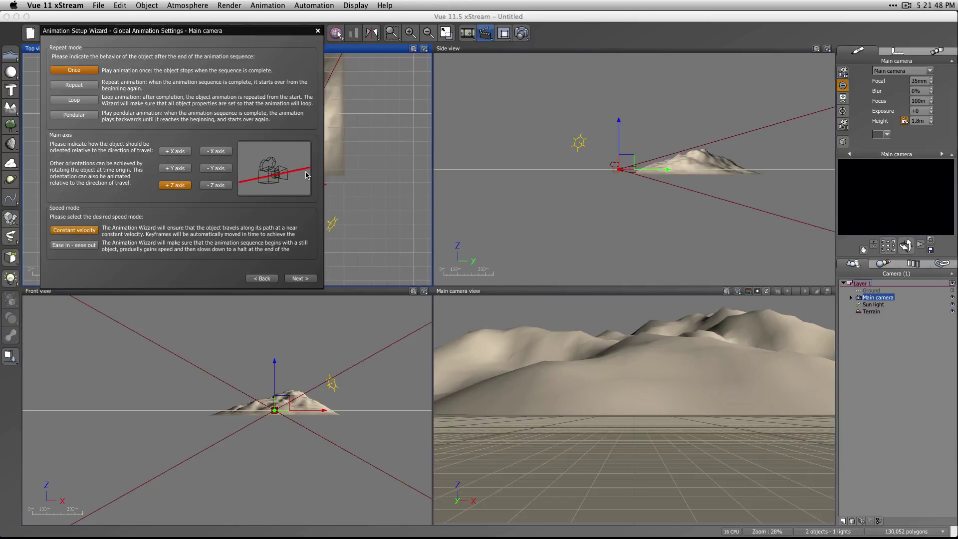
Compare the previews of the camera's orientation to the travel direction for the positive and negative X, Y and Z main axes
{"action": "left_click", "coordinate": [184, 172]}
{"action": "left_click", "coordinate": [219, 169]}
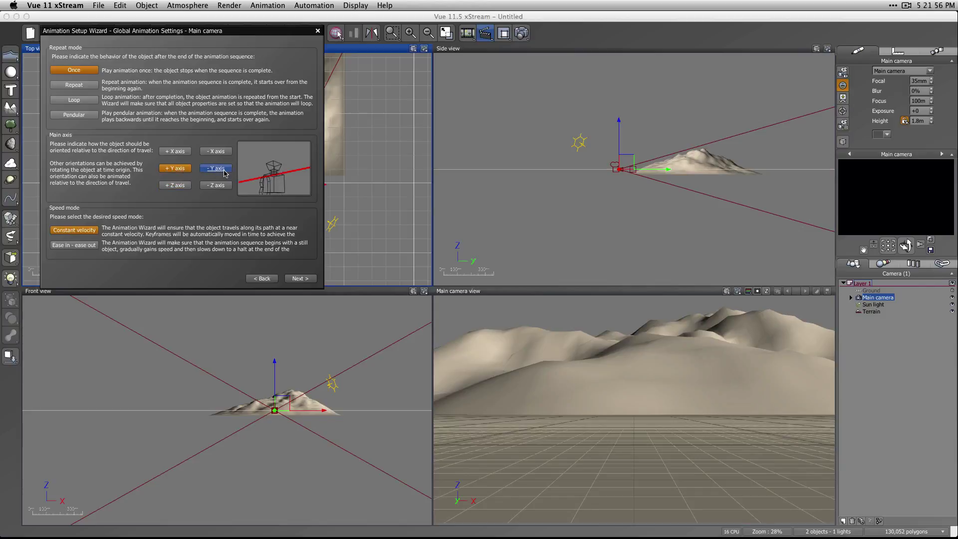
{"action": "left_click", "coordinate": [182, 152]}
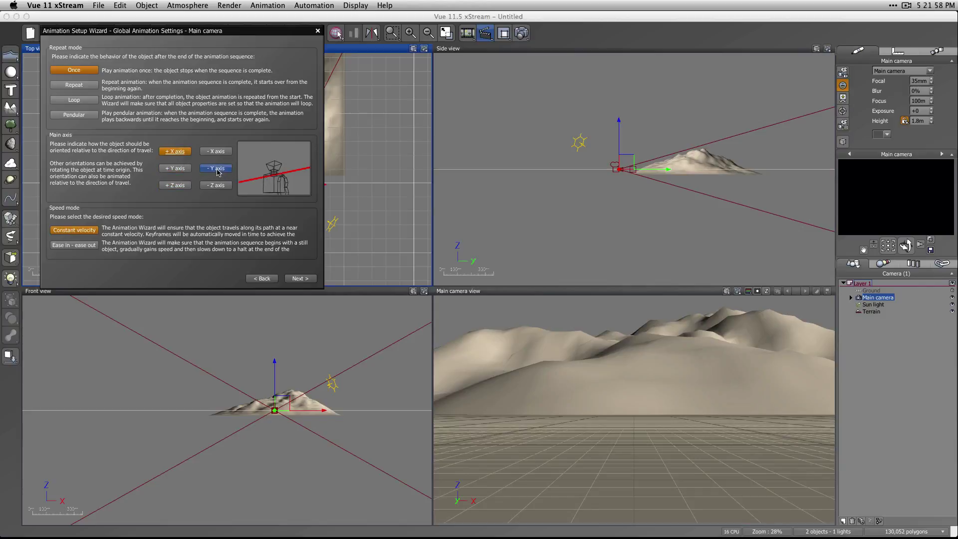
{"action": "left_click", "coordinate": [218, 151]}
{"action": "left_click", "coordinate": [216, 169]}
{"action": "left_click", "coordinate": [216, 185]}
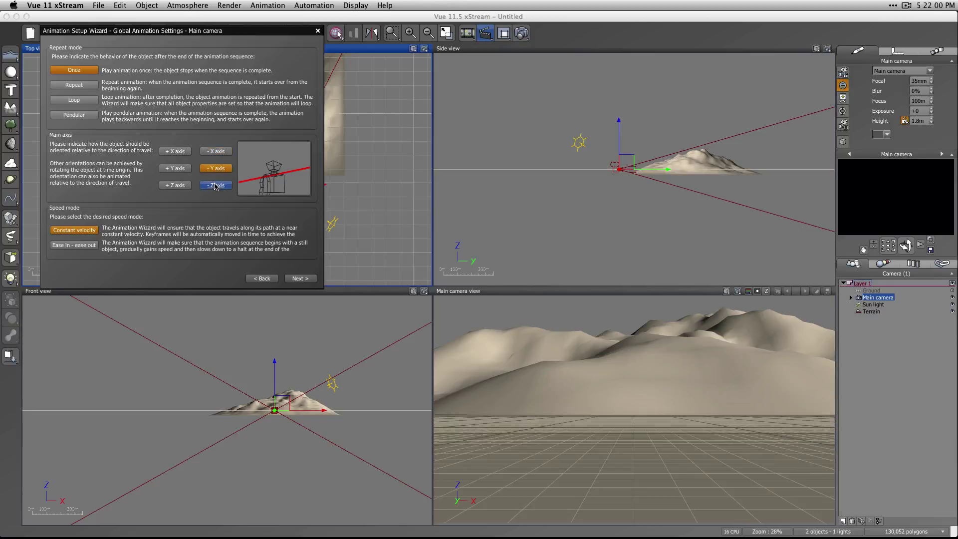
{"action": "left_click", "coordinate": [174, 186]}
{"action": "left_click", "coordinate": [180, 169]}
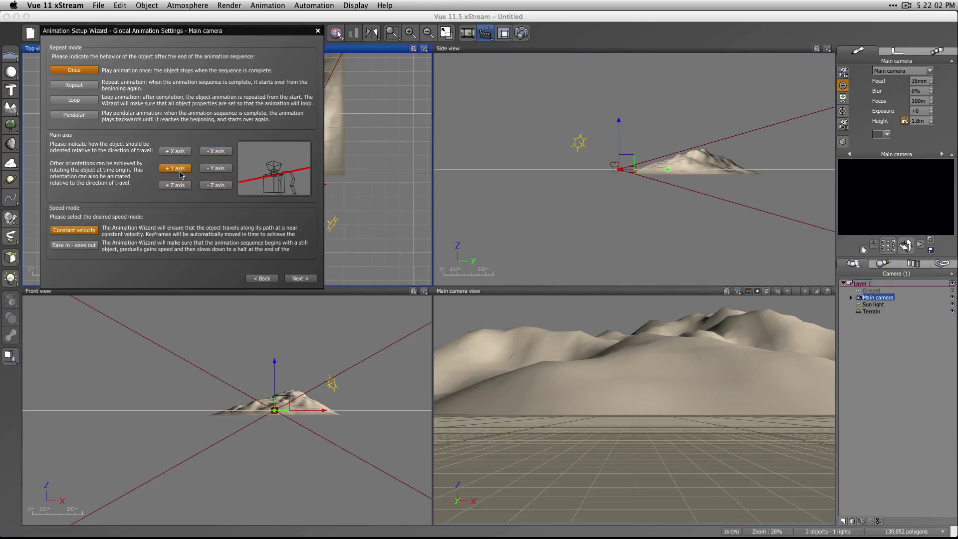
{"action": "left_click", "coordinate": [215, 169]}
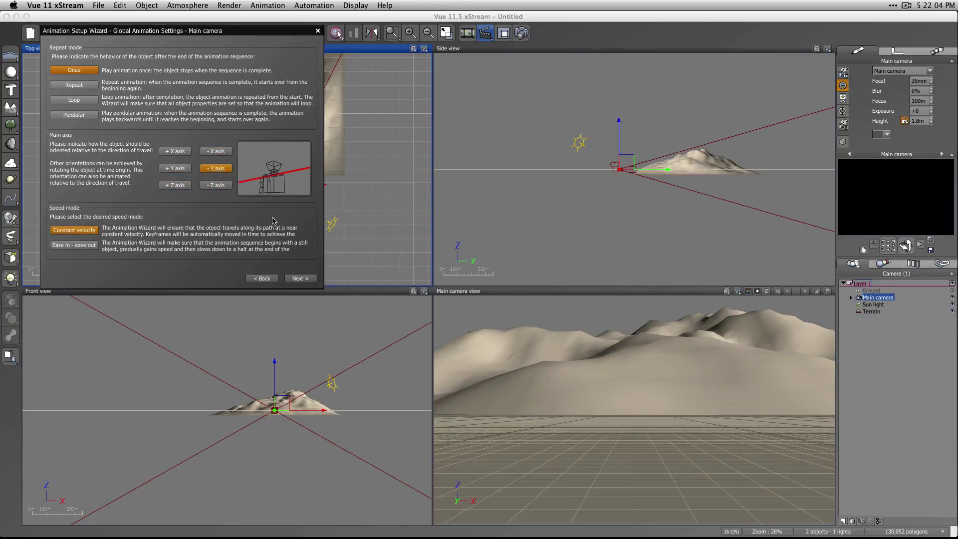
{"action": "left_click", "coordinate": [216, 151]}
{"action": "left_click", "coordinate": [174, 151]}
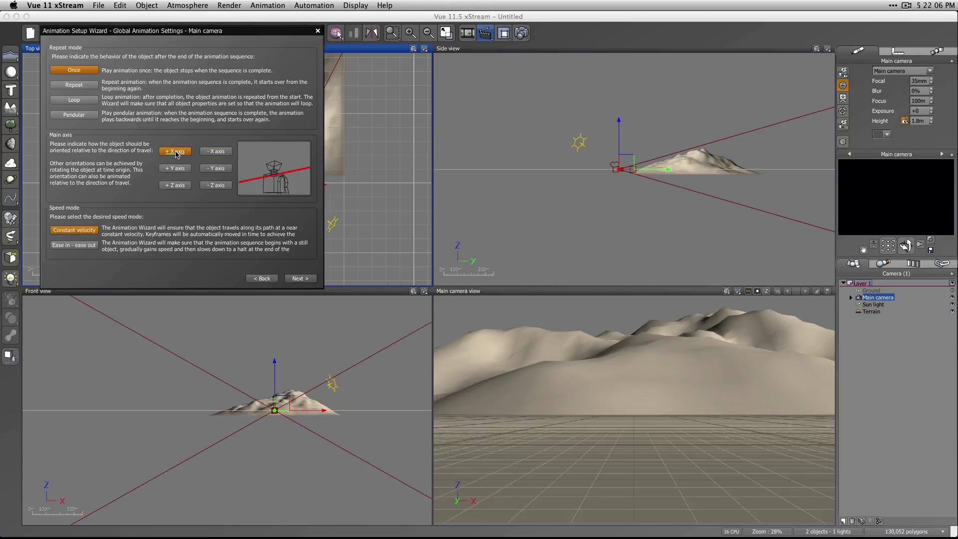
{"action": "left_click", "coordinate": [179, 168]}
{"action": "left_click", "coordinate": [176, 185]}
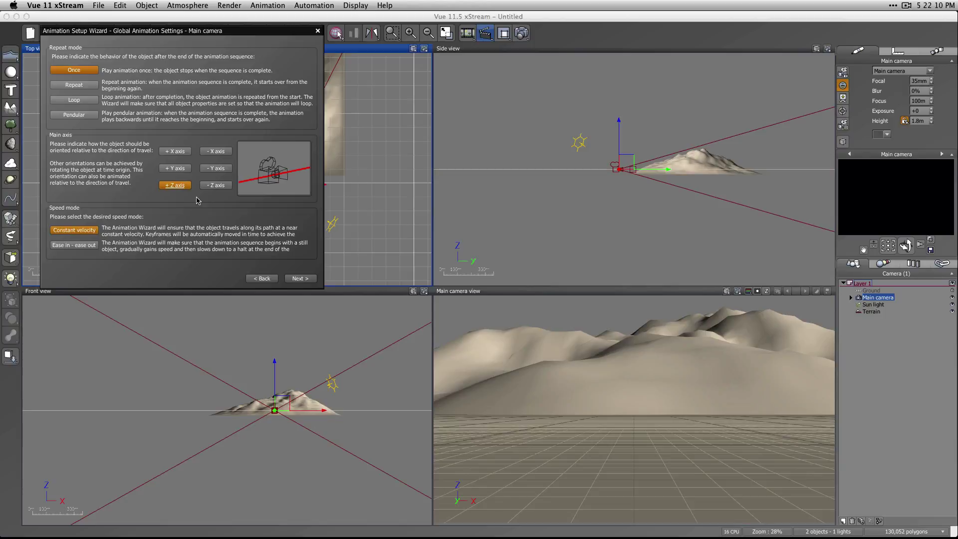
{"action": "left_click", "coordinate": [216, 186]}
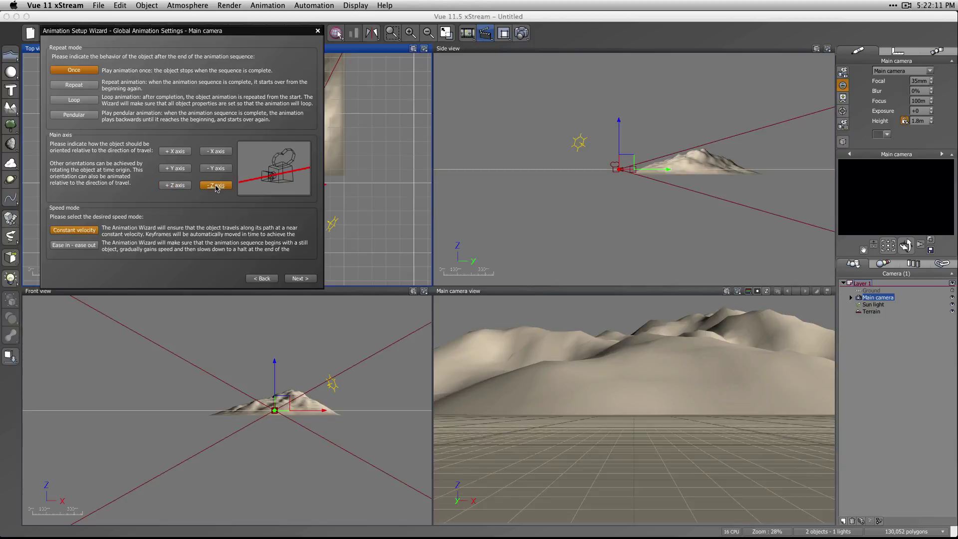
{"action": "left_click", "coordinate": [176, 185]}
{"action": "left_click", "coordinate": [175, 169]}
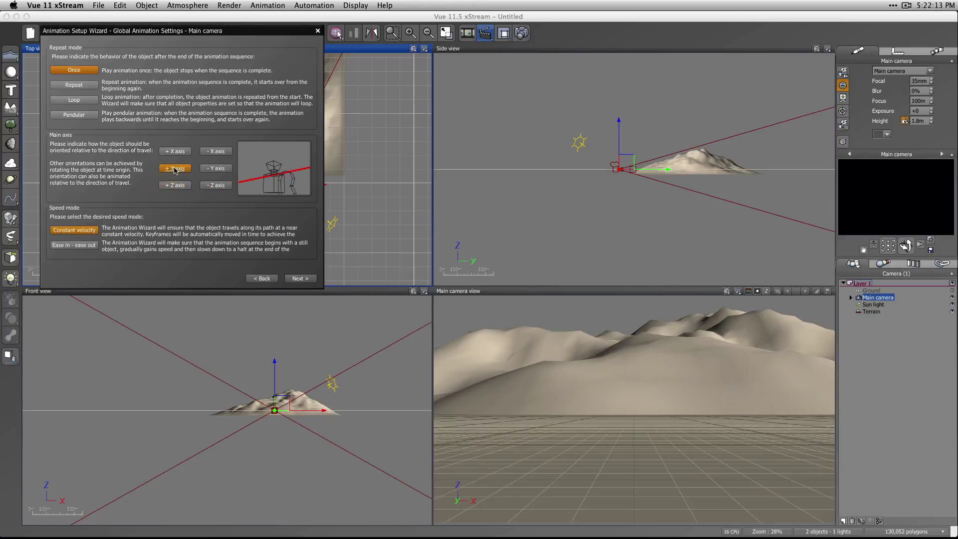
{"action": "left_click", "coordinate": [215, 168]}
{"action": "left_click", "coordinate": [176, 168]}
{"action": "left_click", "coordinate": [210, 169]}
{"action": "left_click", "coordinate": [175, 169]}
{"action": "left_click", "coordinate": [177, 152]}
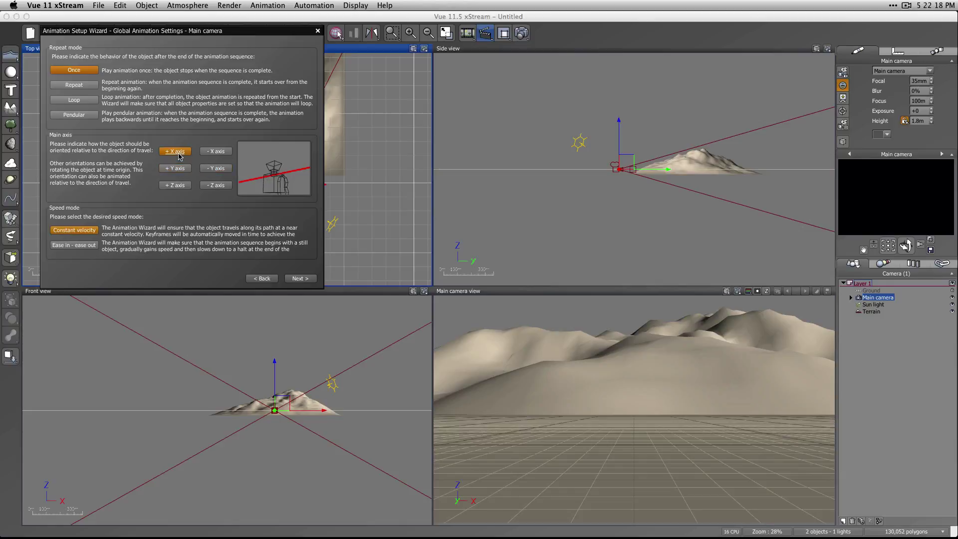
{"action": "left_click", "coordinate": [216, 152]}
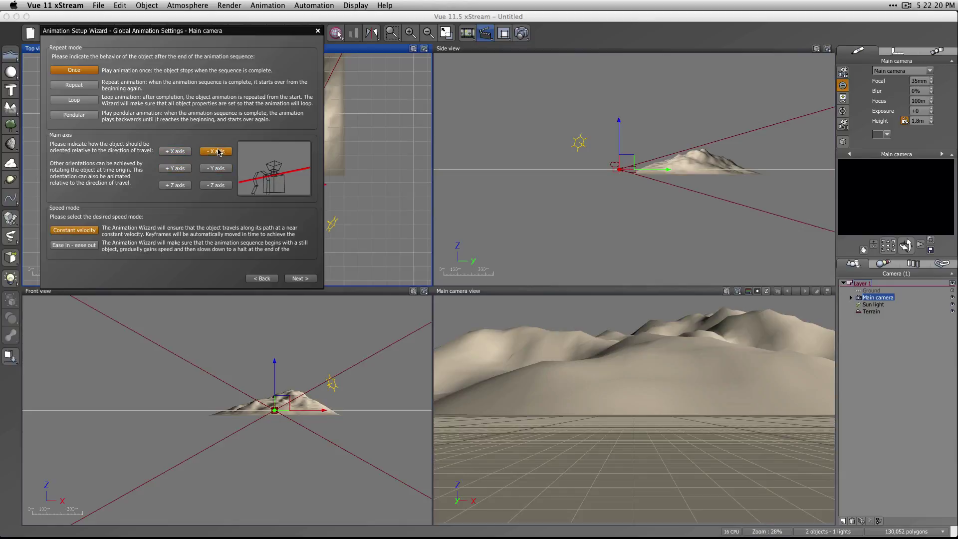
Set the camera's main axis to + Z and proceed to the wizard's advanced effects
{"action": "left_click", "coordinate": [175, 186]}
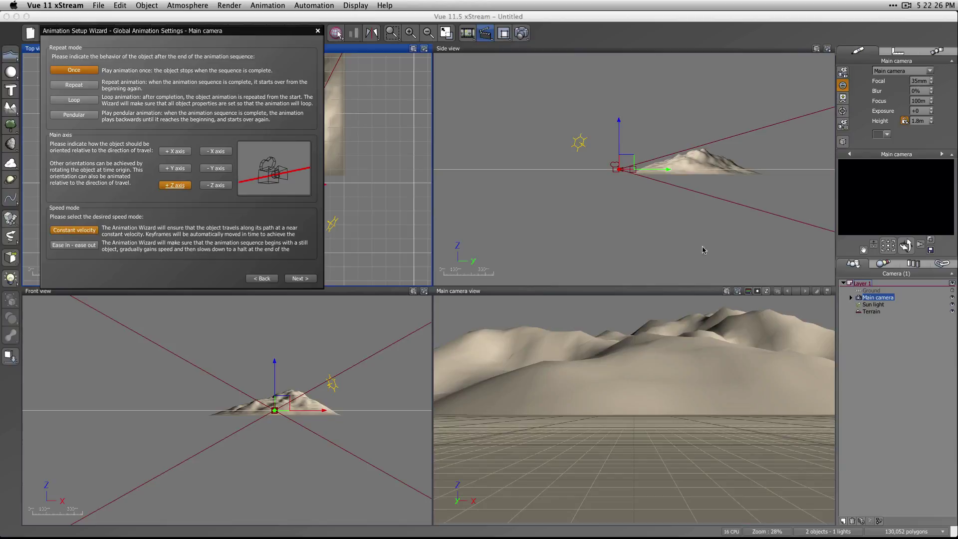
{"action": "left_click", "coordinate": [300, 278]}
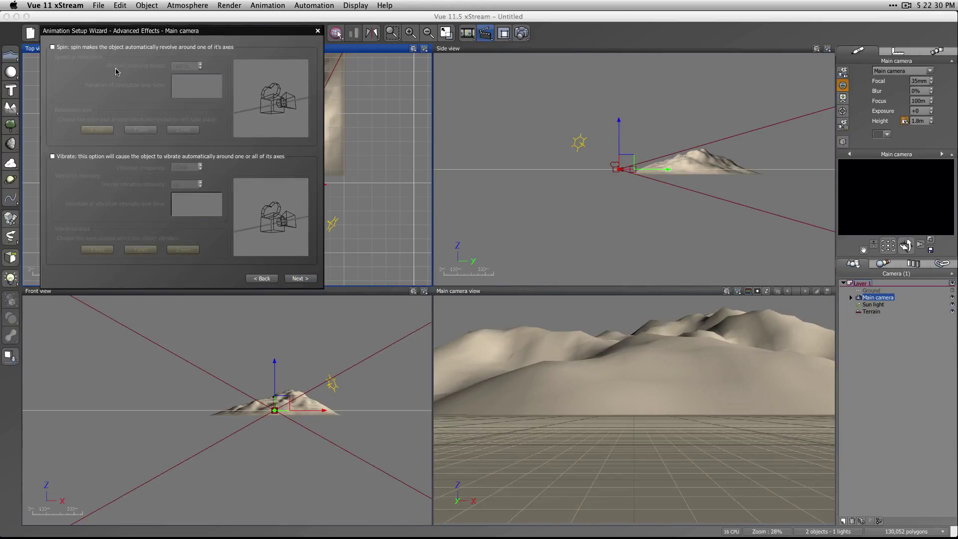
Enable the Spin effect for the camera and make it revolve around the Y axis
{"action": "left_click", "coordinate": [72, 48]}
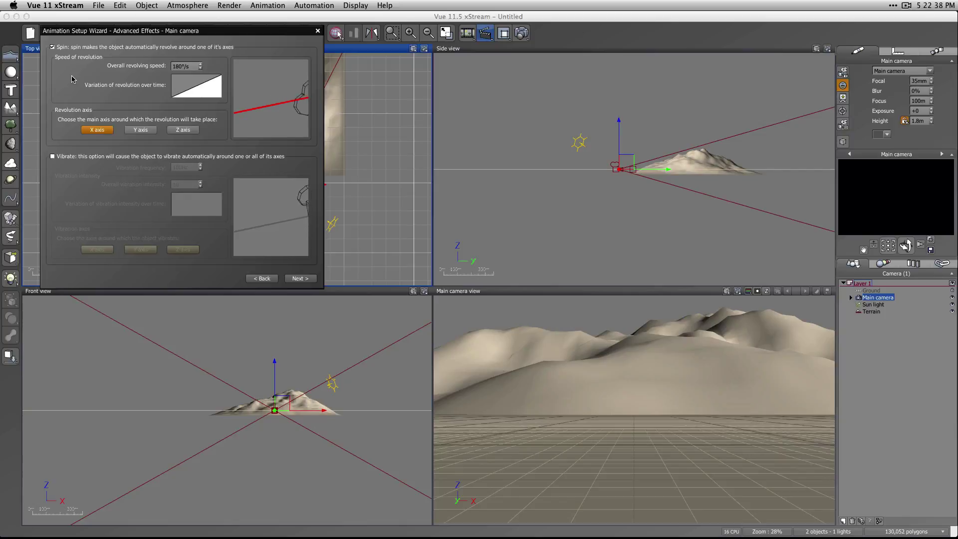
{"action": "left_click", "coordinate": [140, 130]}
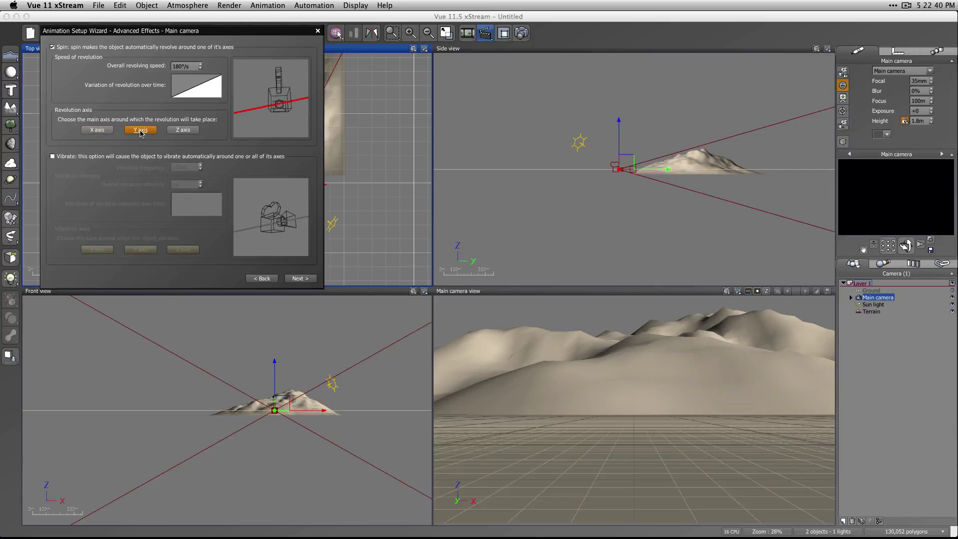
Make the camera's spin revolve around the Z axis and load the Clip 20% filter for its variation of revolution over time
{"action": "left_click", "coordinate": [179, 131]}
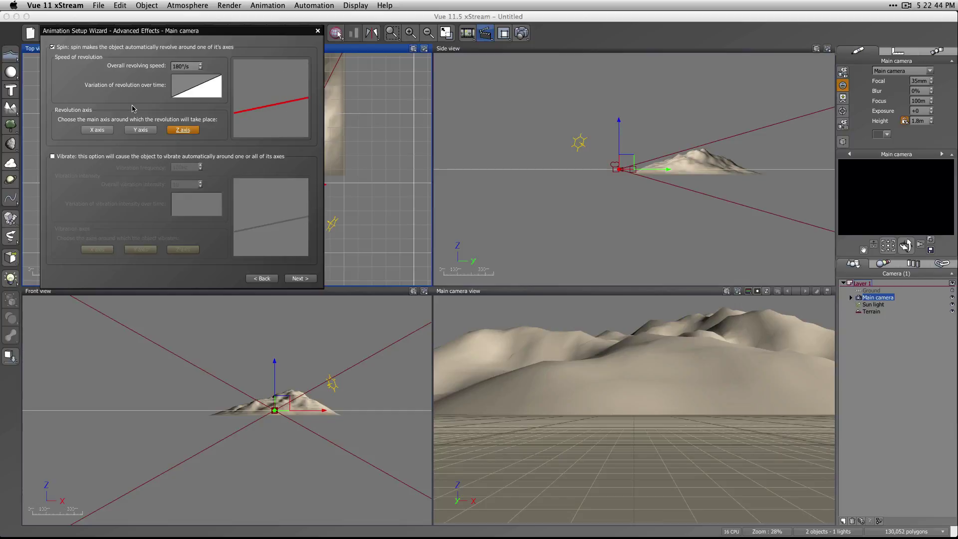
{"action": "right_click", "coordinate": [189, 90]}
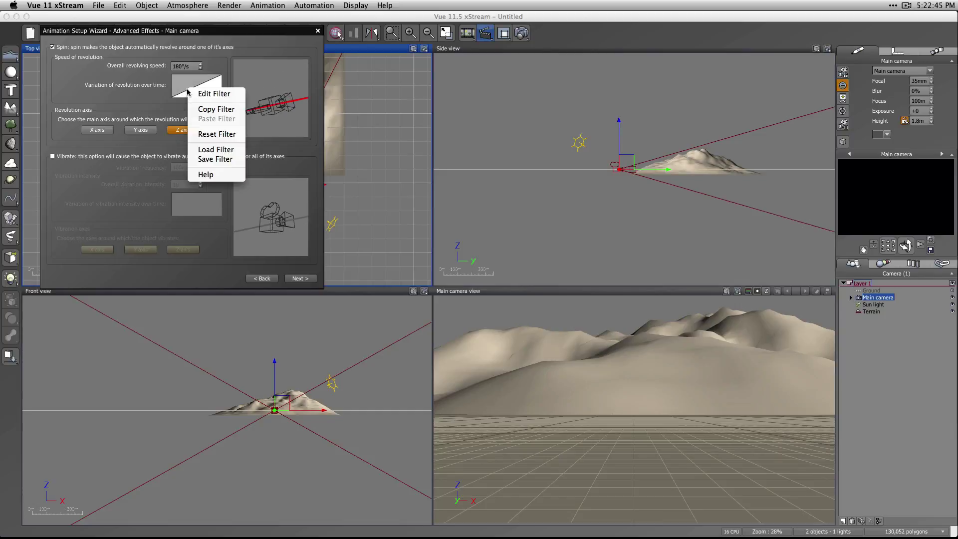
{"action": "left_click", "coordinate": [216, 149]}
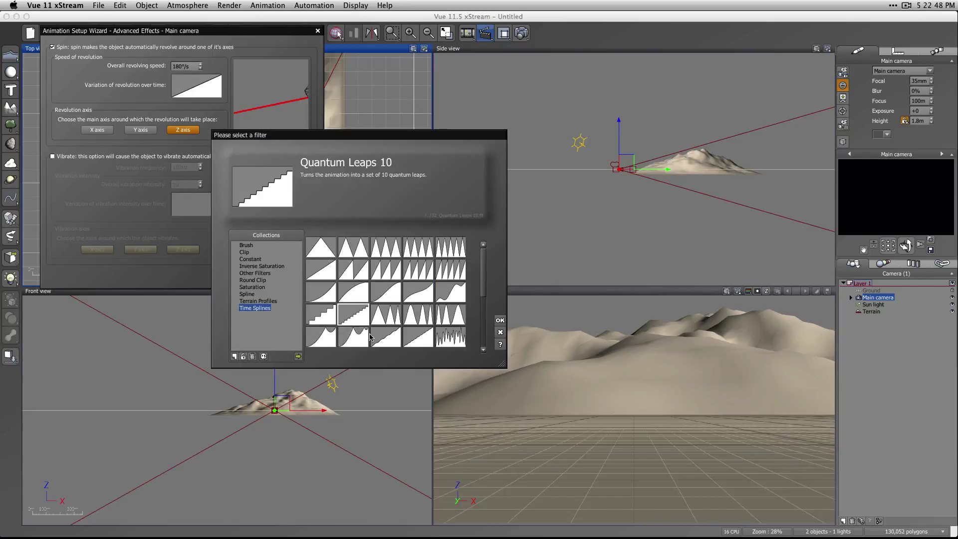
{"action": "left_click", "coordinate": [251, 252]}
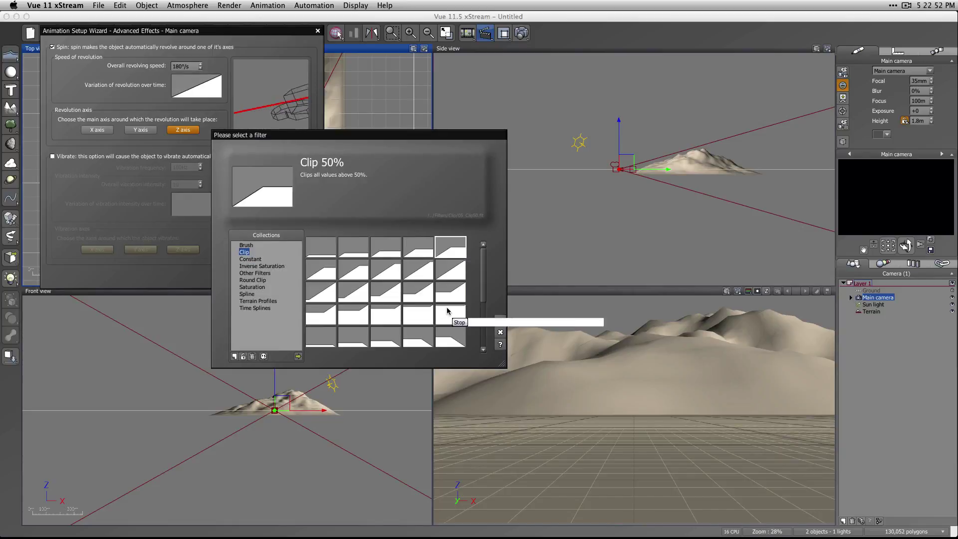
{"action": "left_click", "coordinate": [352, 248]}
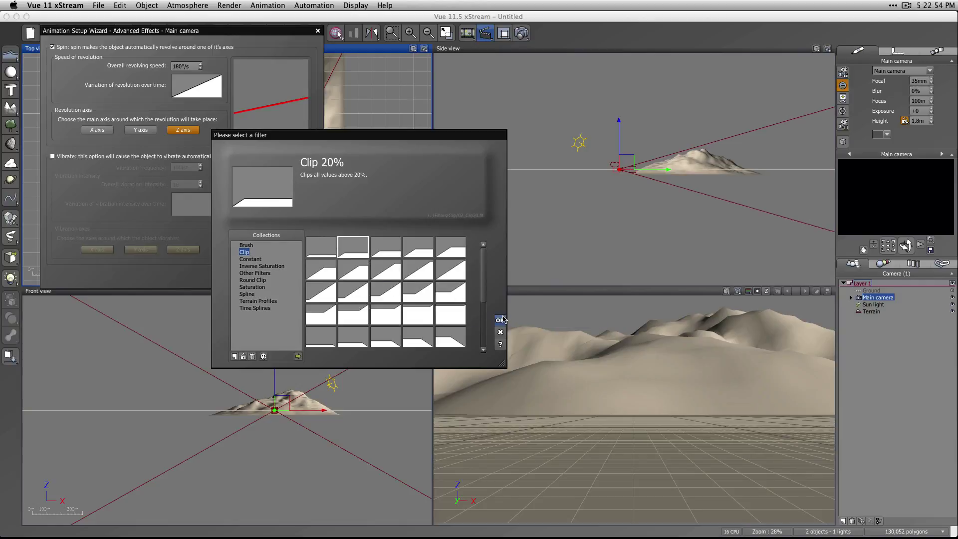
{"action": "left_click", "coordinate": [500, 319]}
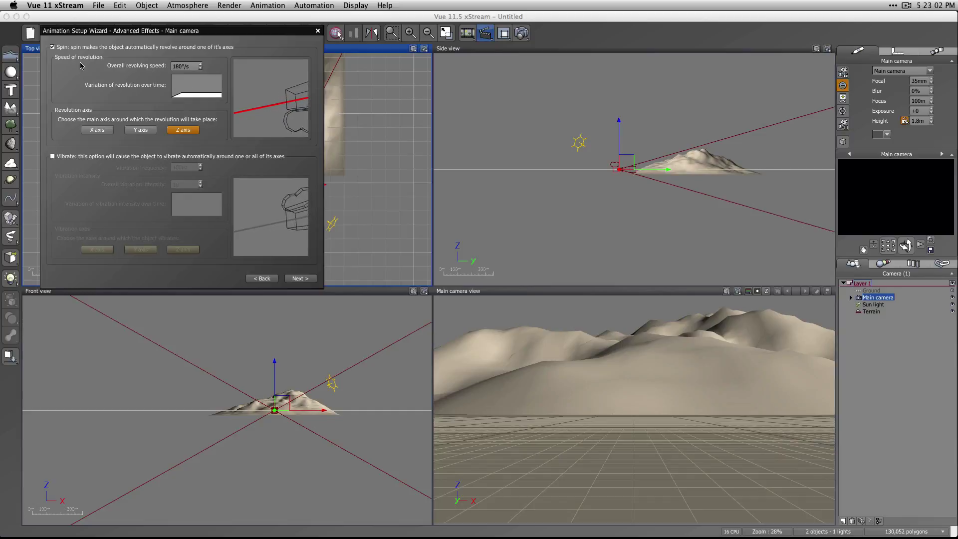
Replace the Spin effect with Vibrate, using a vibration frequency of 20Hz and an overall vibration intensity of 110
{"action": "left_click", "coordinate": [63, 48]}
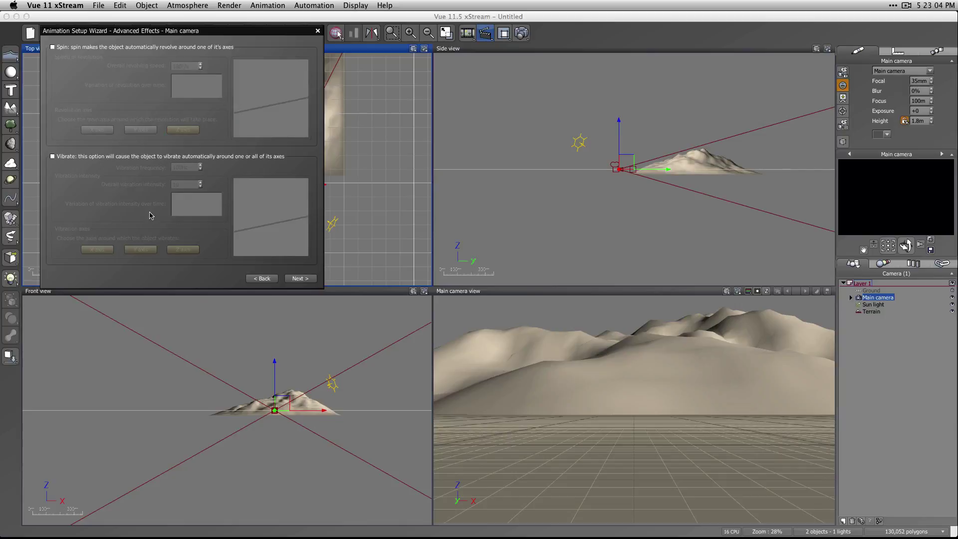
{"action": "left_click", "coordinate": [69, 156]}
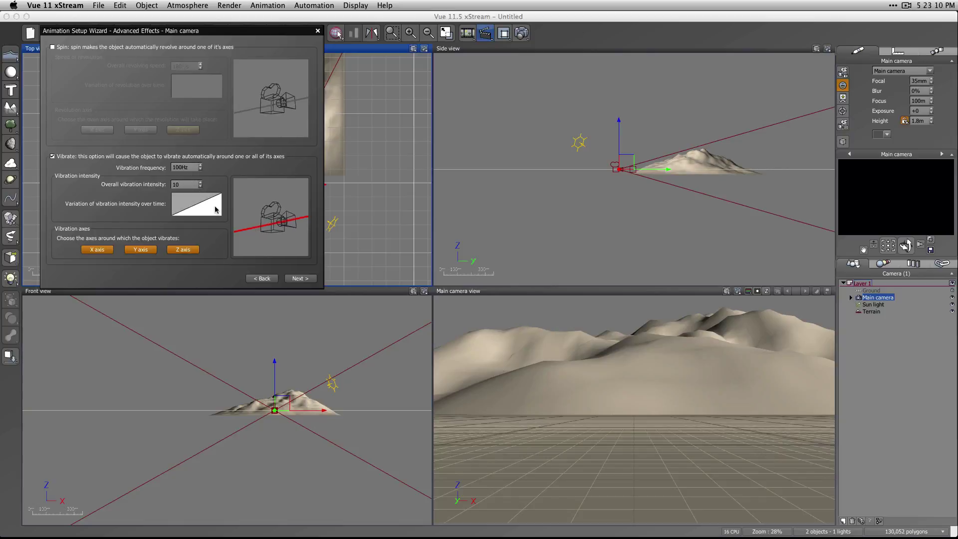
{"action": "left_click", "coordinate": [194, 169]}
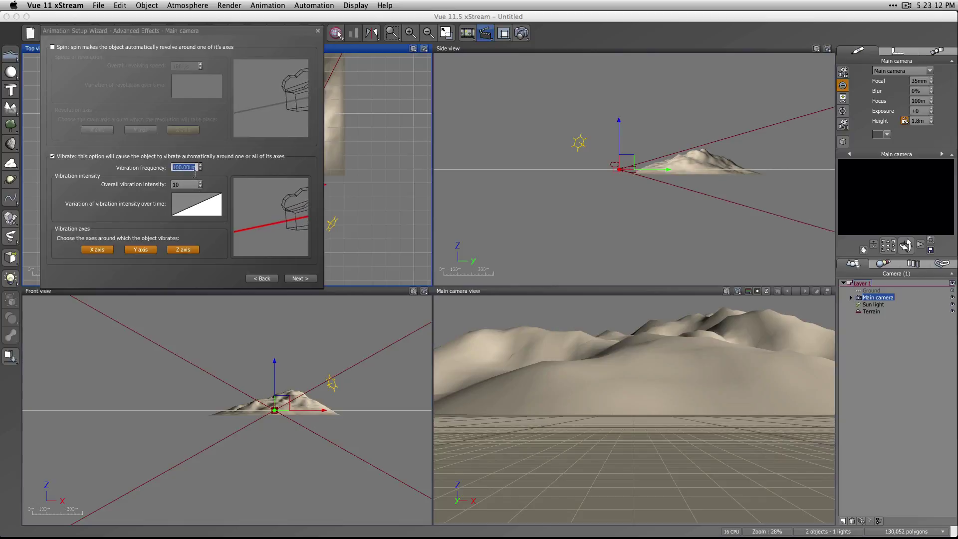
{"action": "type", "text": "20"}
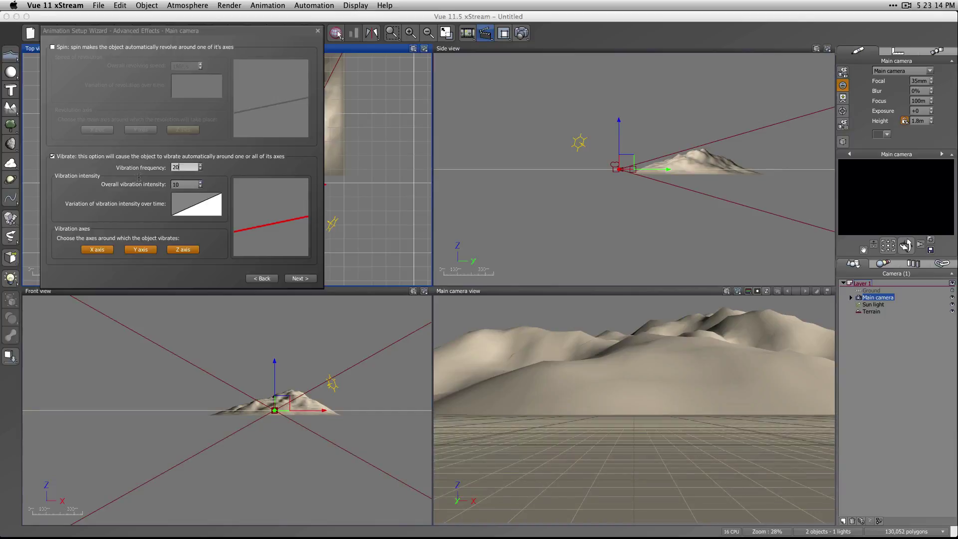
{"action": "left_click", "coordinate": [137, 179]}
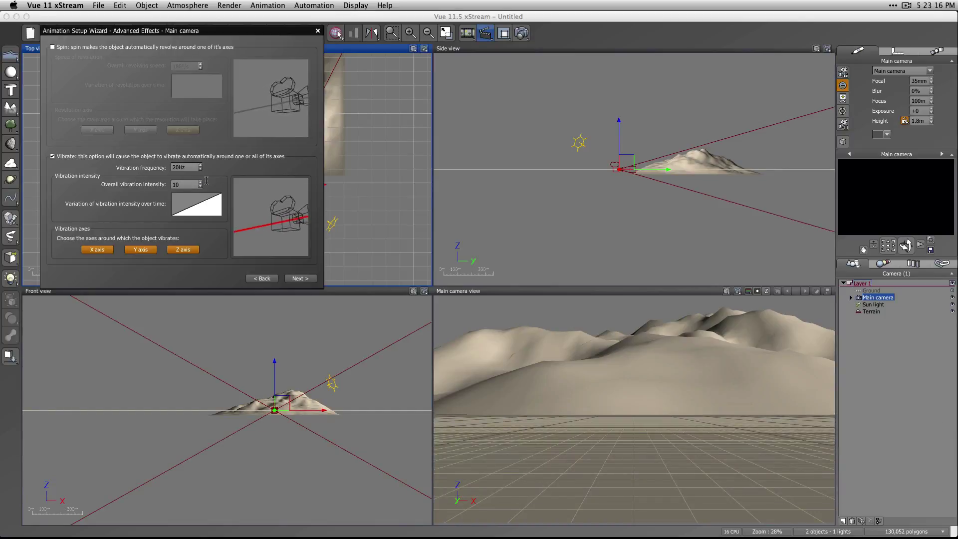
{"action": "left_click", "coordinate": [186, 184]}
{"action": "type", "text": "25"}
{"action": "key", "text": "Return"}
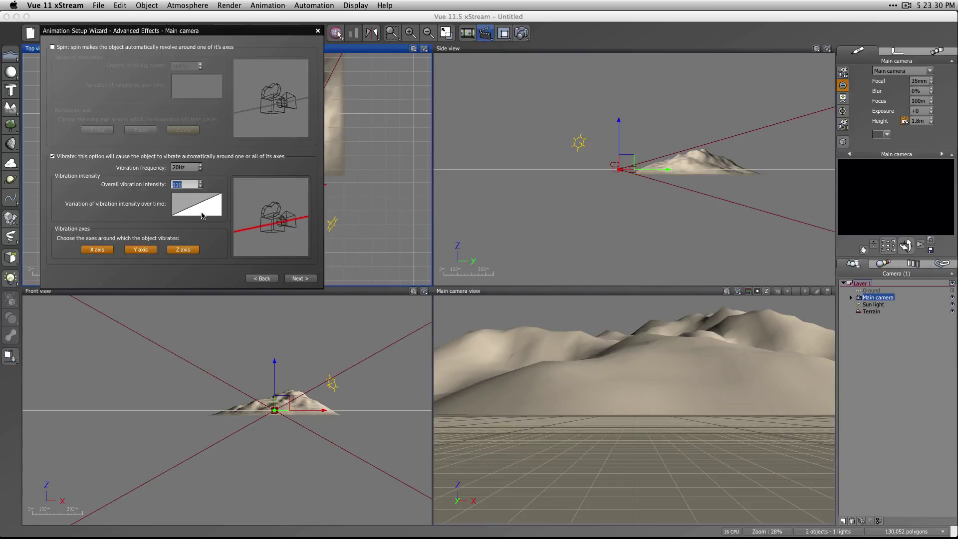
Load the Fortification filter from the Terrain Profiles collection for the variation of vibration intensity over time
{"action": "right_click", "coordinate": [188, 205]}
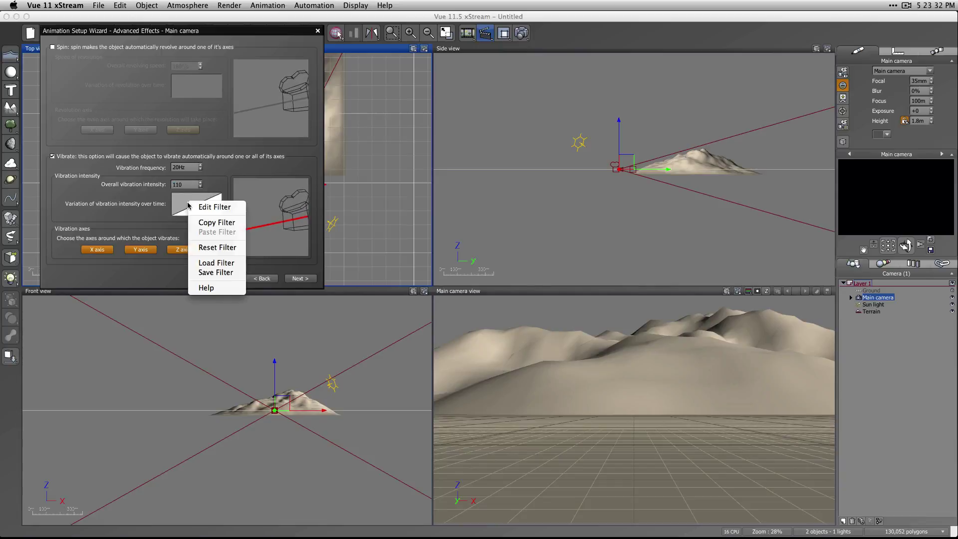
{"action": "left_click", "coordinate": [232, 263]}
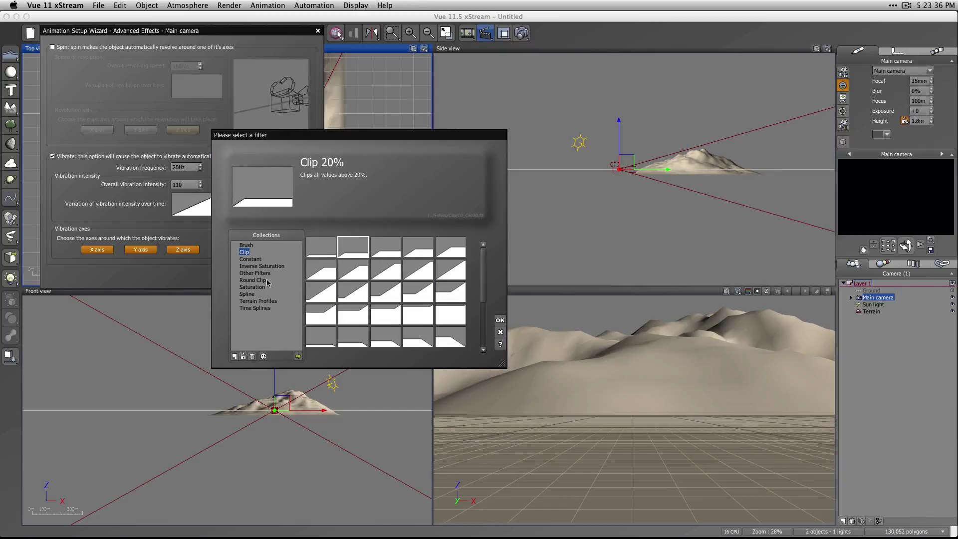
{"action": "left_click", "coordinate": [250, 259]}
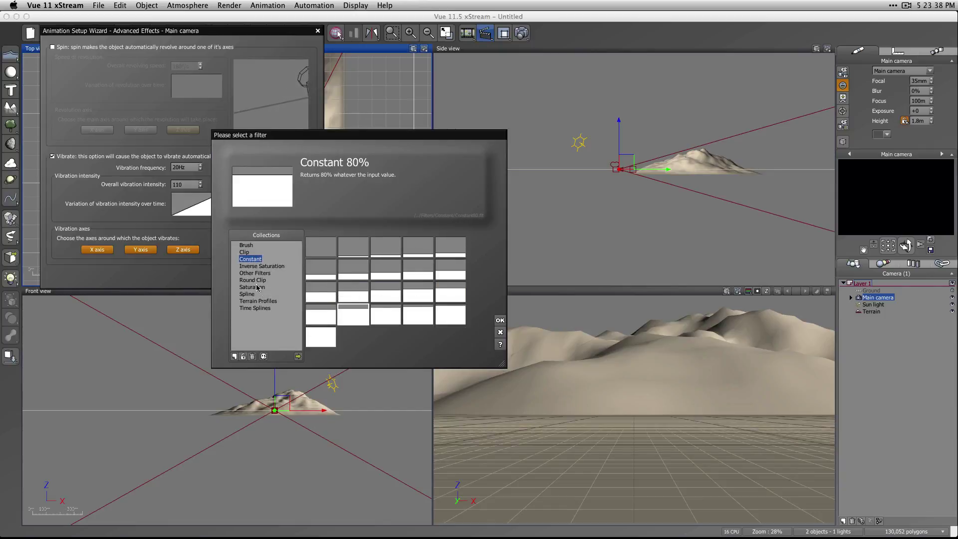
{"action": "left_click", "coordinate": [257, 267]}
{"action": "left_click", "coordinate": [255, 281]}
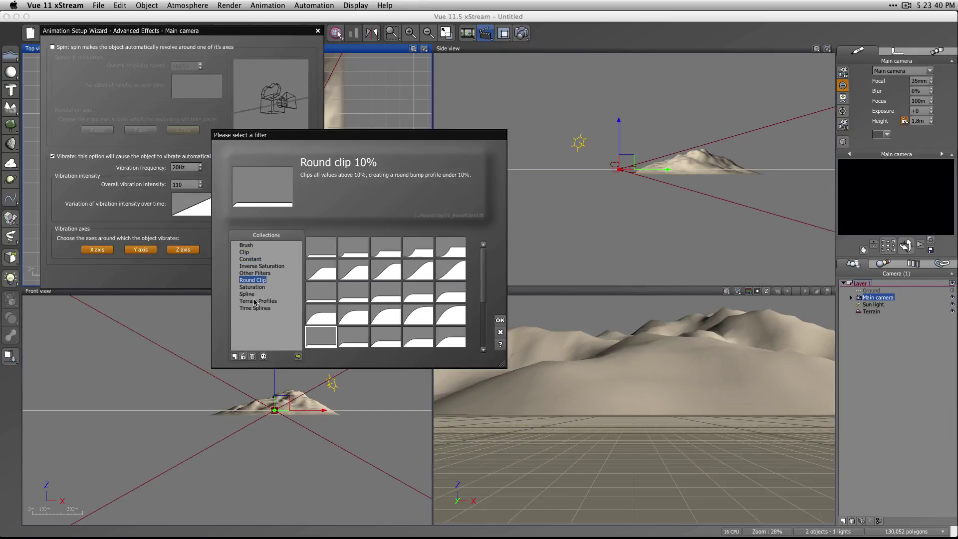
{"action": "left_click", "coordinate": [258, 302]}
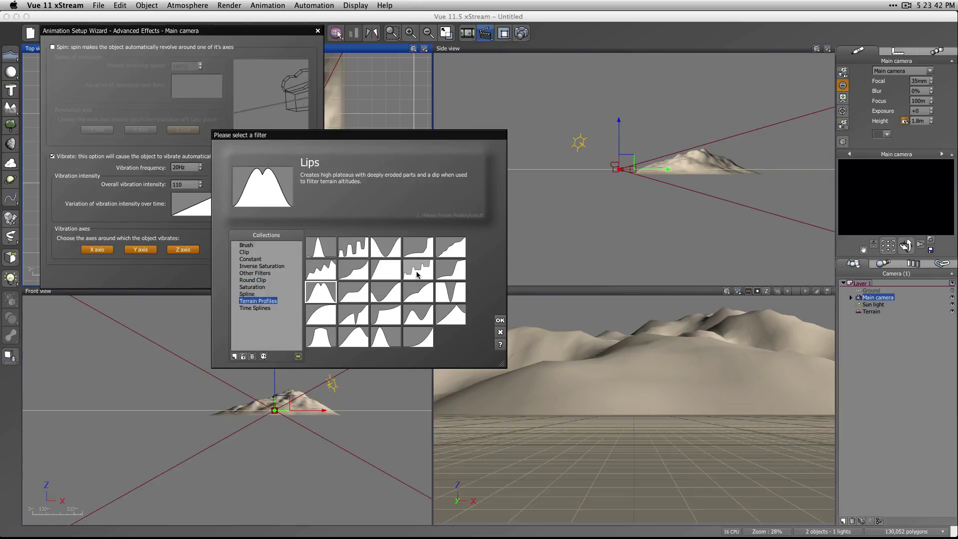
{"action": "left_click", "coordinate": [418, 273]}
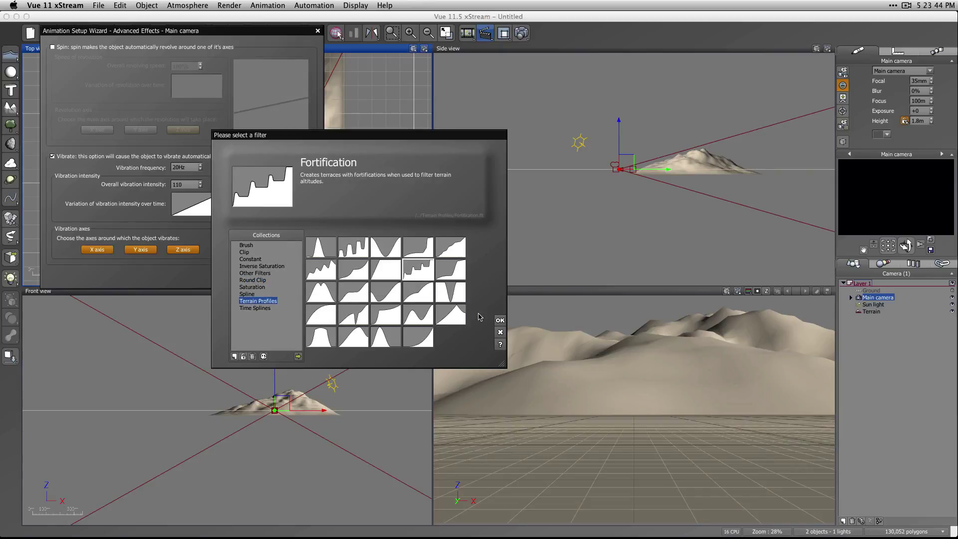
{"action": "left_click", "coordinate": [500, 321]}
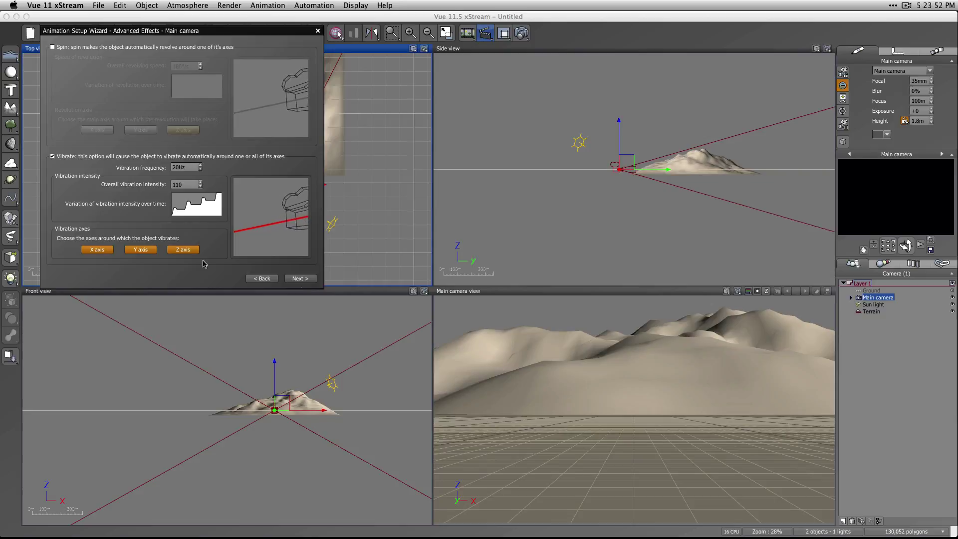
Edit the vibration intensity filter and replace its curve with 02_road_profil from the Spline collection
{"action": "right_click", "coordinate": [191, 205]}
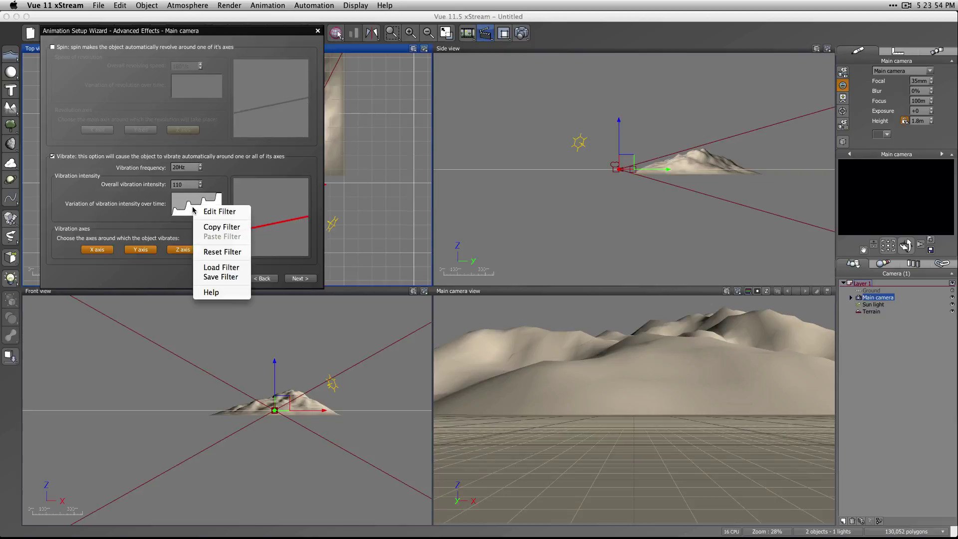
{"action": "left_click", "coordinate": [254, 257]}
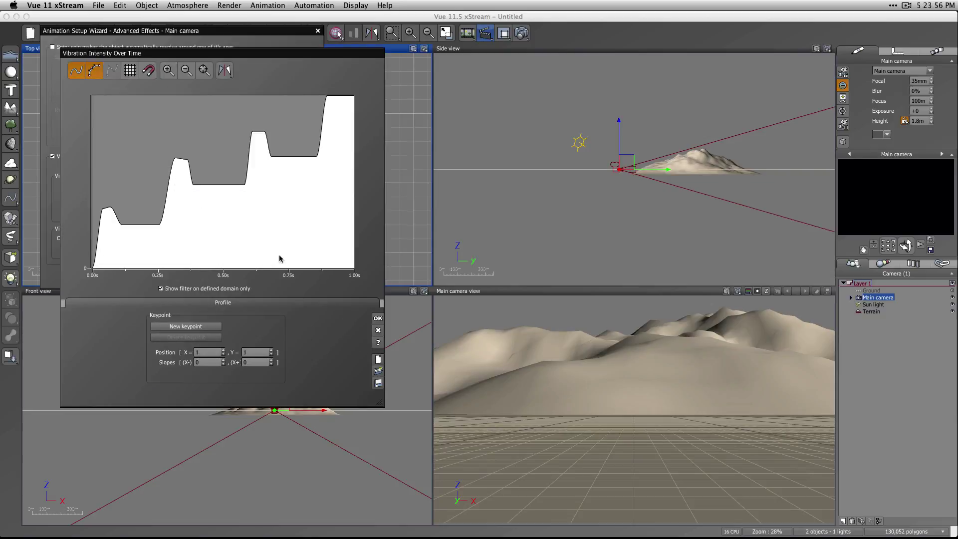
{"action": "left_click", "coordinate": [379, 372]}
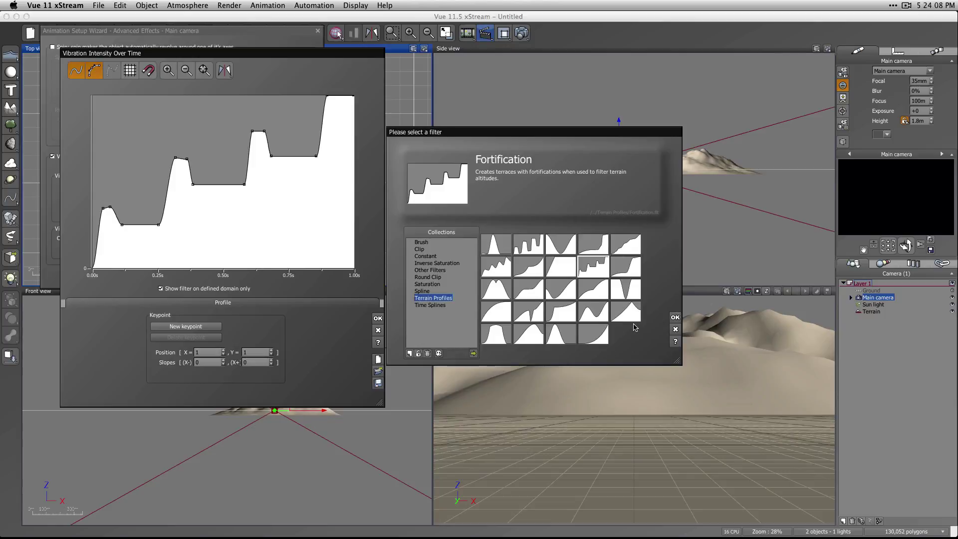
{"action": "left_click", "coordinate": [433, 292]}
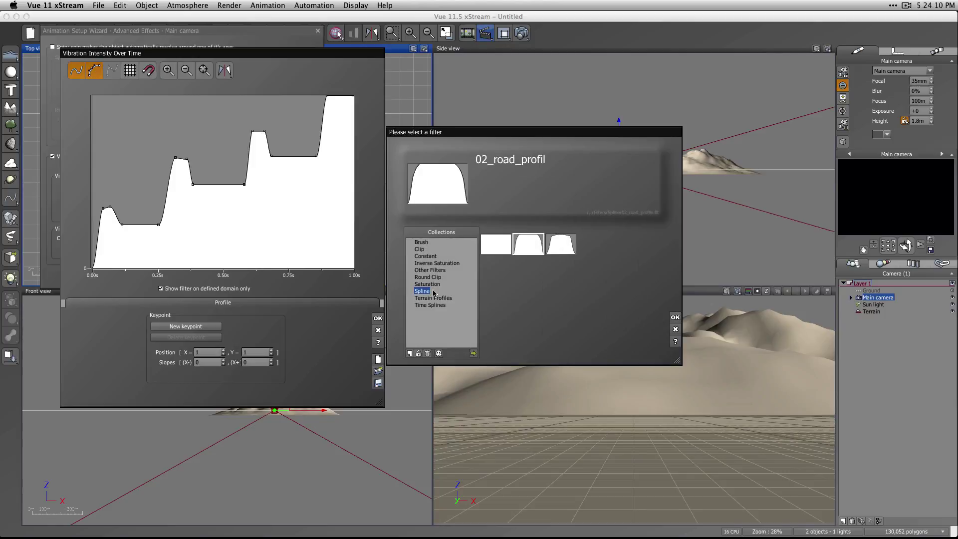
{"action": "left_click", "coordinate": [674, 318]}
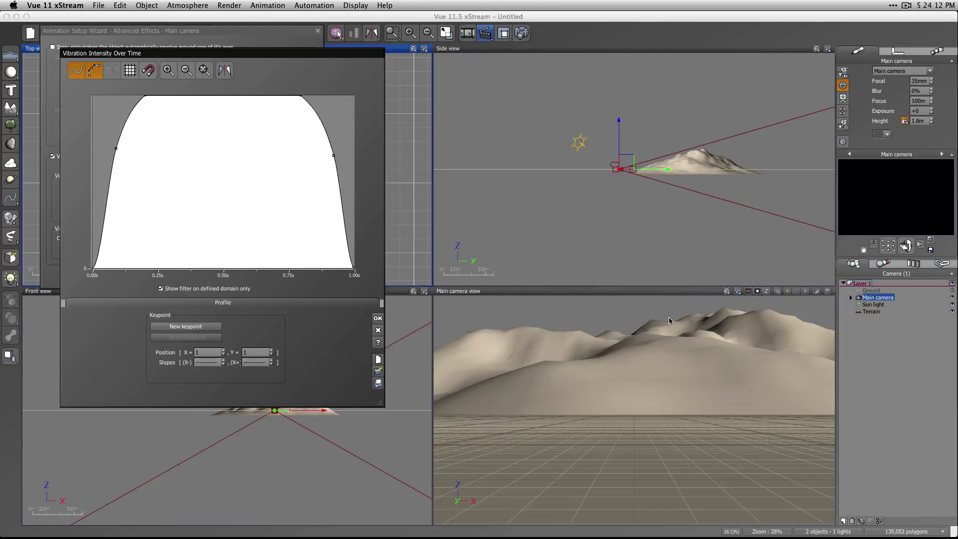
{"action": "left_click", "coordinate": [378, 318]}
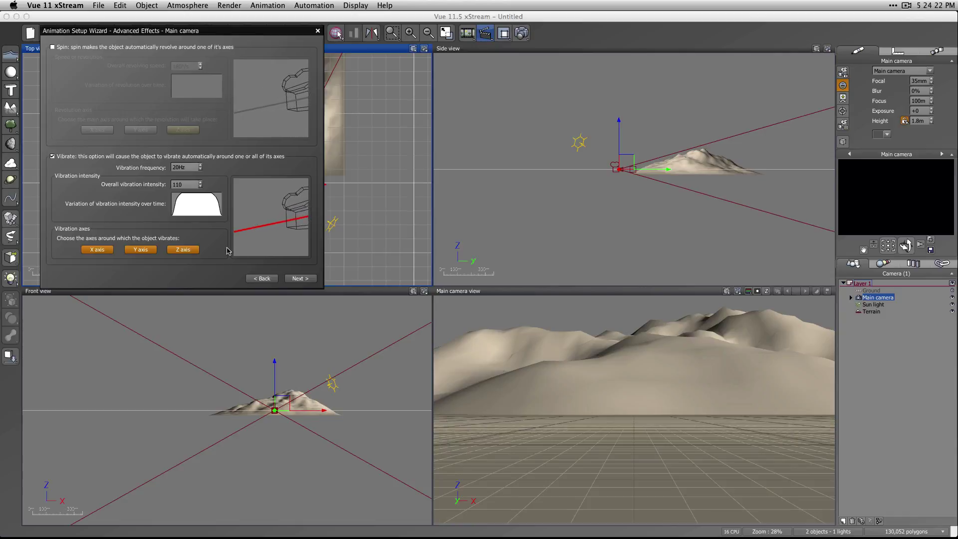
Browse the filter collections and load the Wall filter from Terrain Profiles for the variation of vibration intensity over time
{"action": "right_click", "coordinate": [205, 205]}
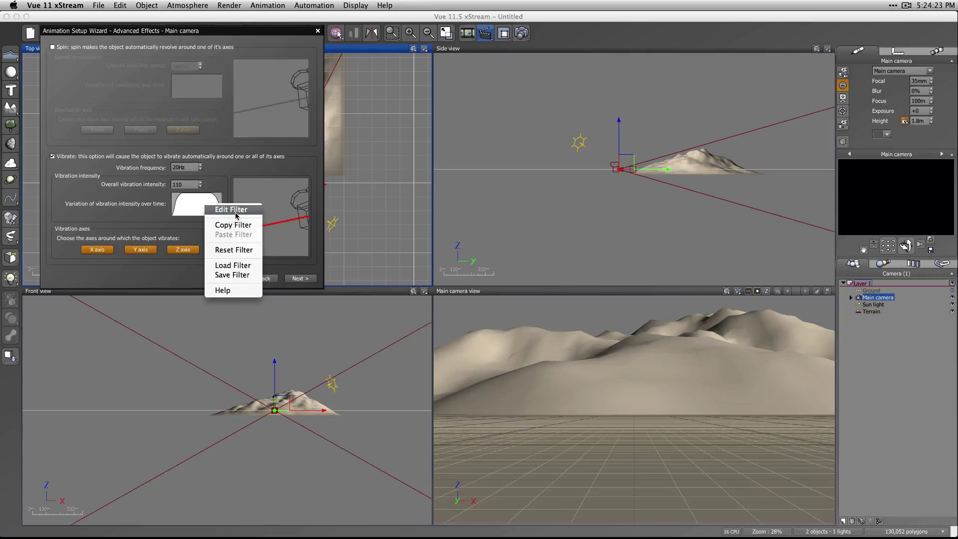
{"action": "left_click", "coordinate": [236, 266]}
{"action": "left_click", "coordinate": [434, 298]}
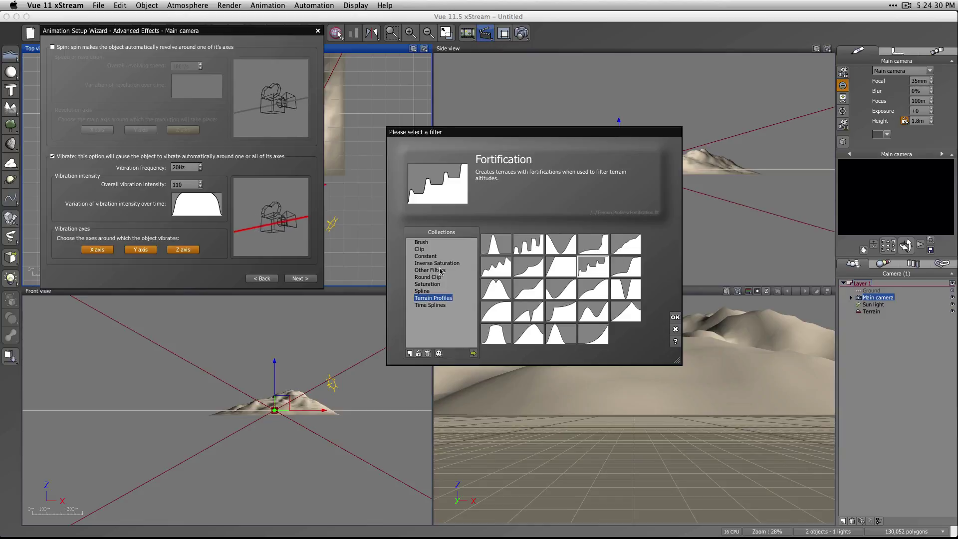
{"action": "left_click", "coordinate": [430, 248]}
{"action": "left_click", "coordinate": [424, 255]}
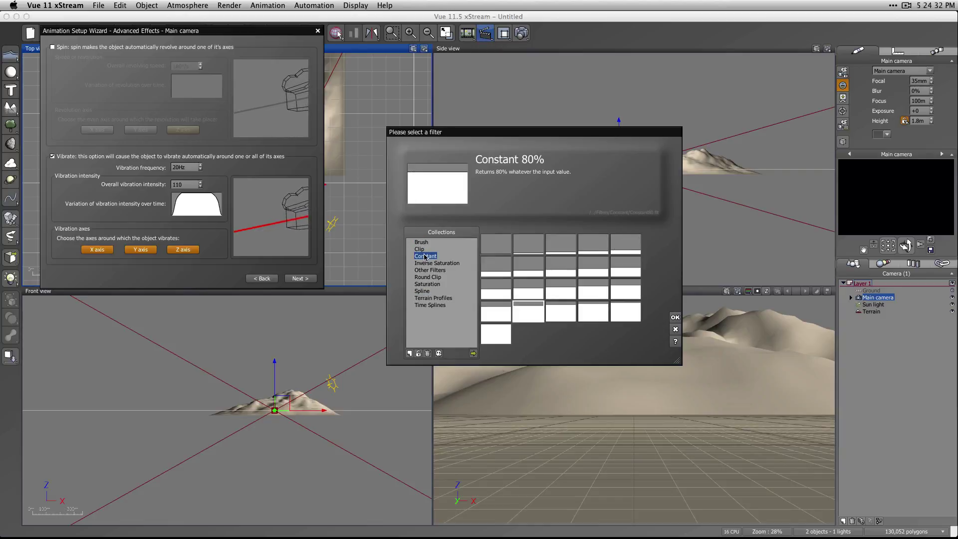
{"action": "left_click", "coordinate": [428, 269]}
{"action": "left_click", "coordinate": [428, 263]}
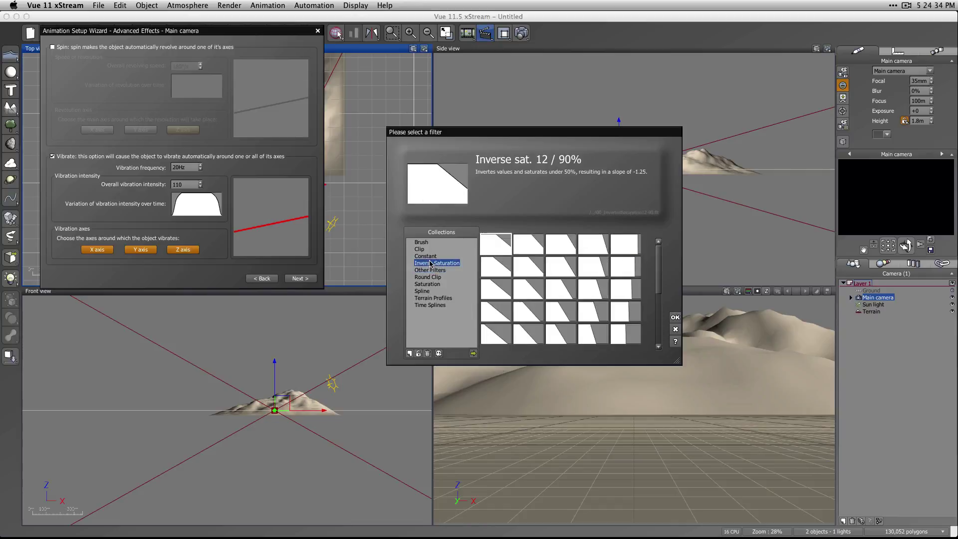
{"action": "left_click", "coordinate": [430, 271]}
{"action": "left_click", "coordinate": [431, 277]}
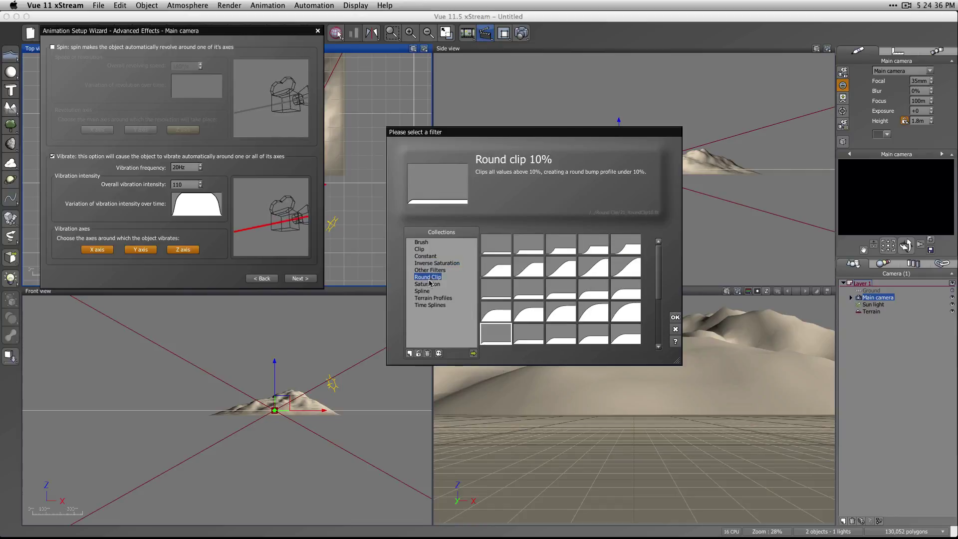
{"action": "left_click", "coordinate": [436, 284]}
{"action": "left_click", "coordinate": [423, 294]}
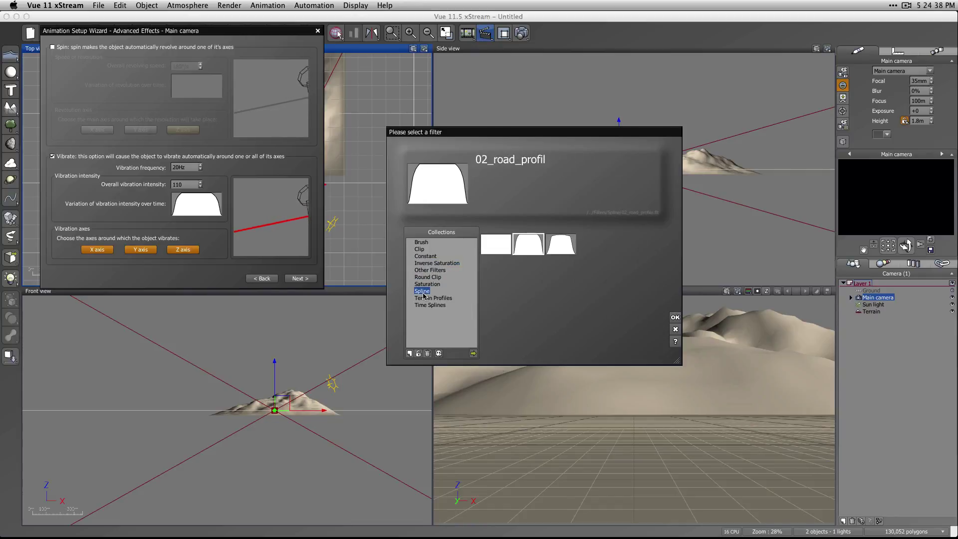
{"action": "left_click", "coordinate": [427, 298]}
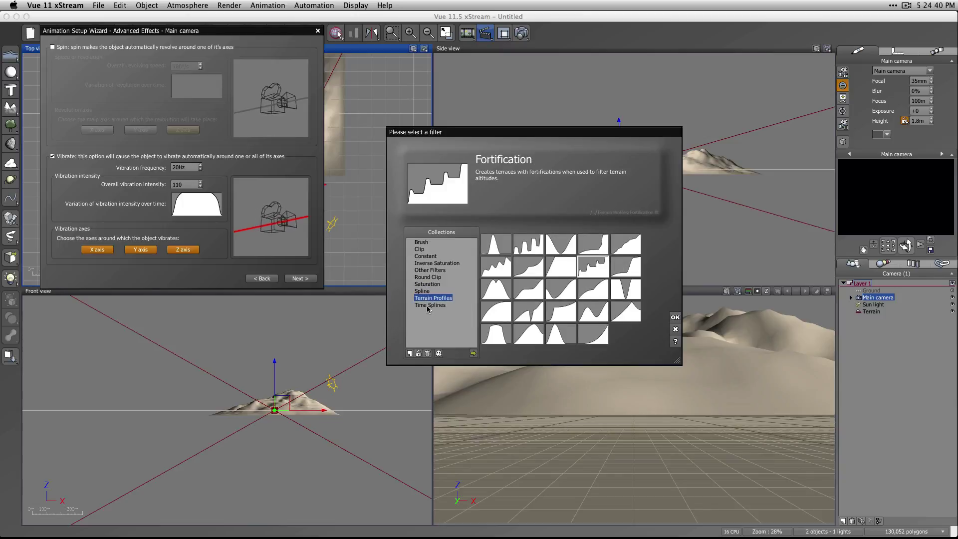
{"action": "left_click", "coordinate": [501, 337]}
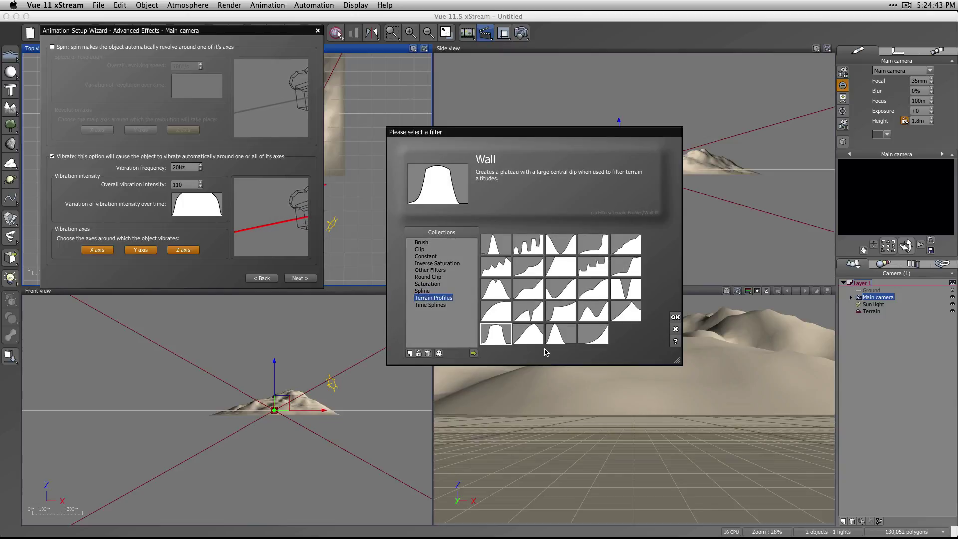
{"action": "left_click", "coordinate": [675, 318]}
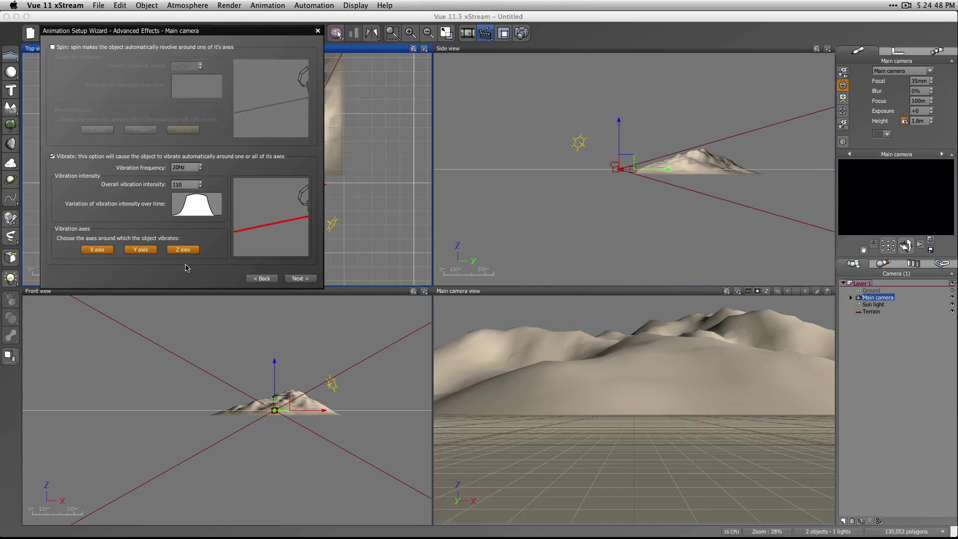
Set the overall vibration intensity to 10 and continue to the camera's object path setup
{"action": "double_click", "coordinate": [185, 185]}
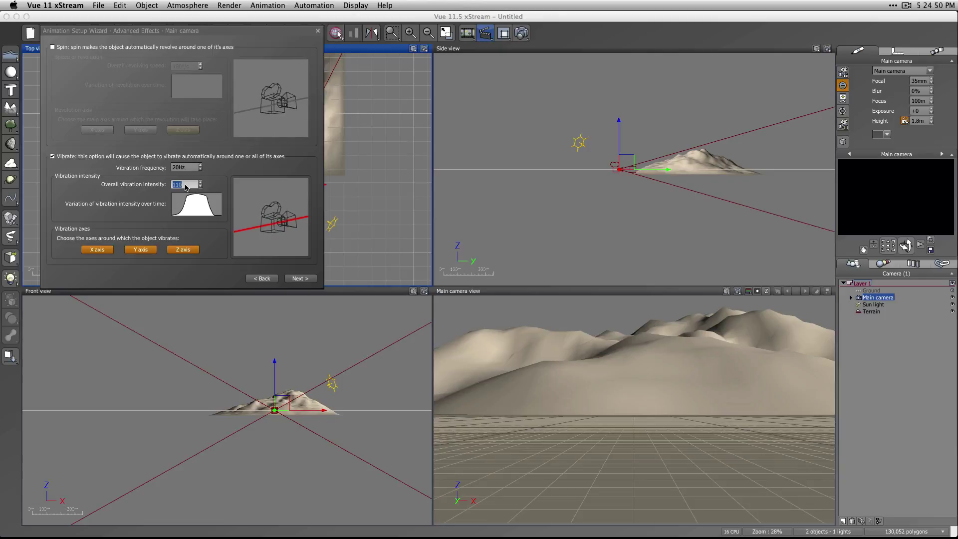
{"action": "type", "text": "10"}
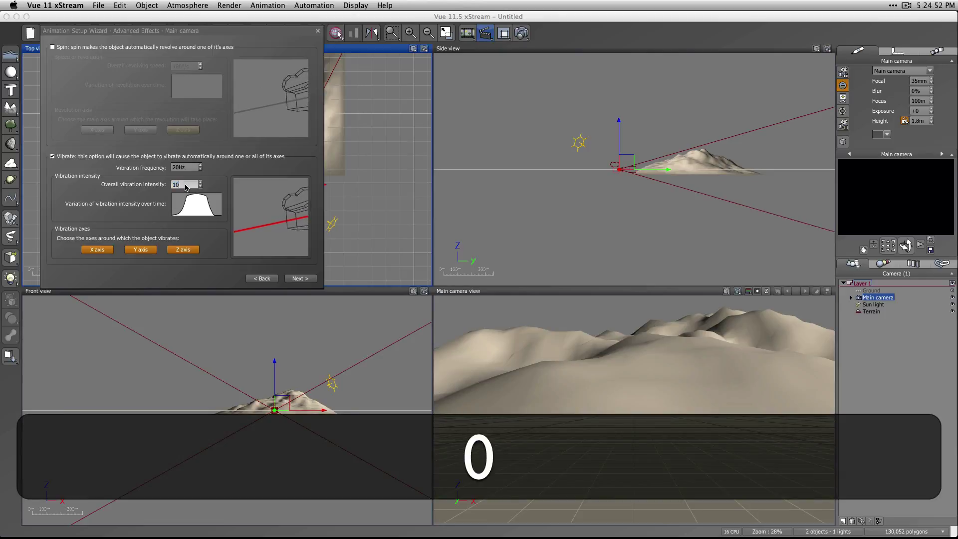
{"action": "key", "text": "shift+Tab"}
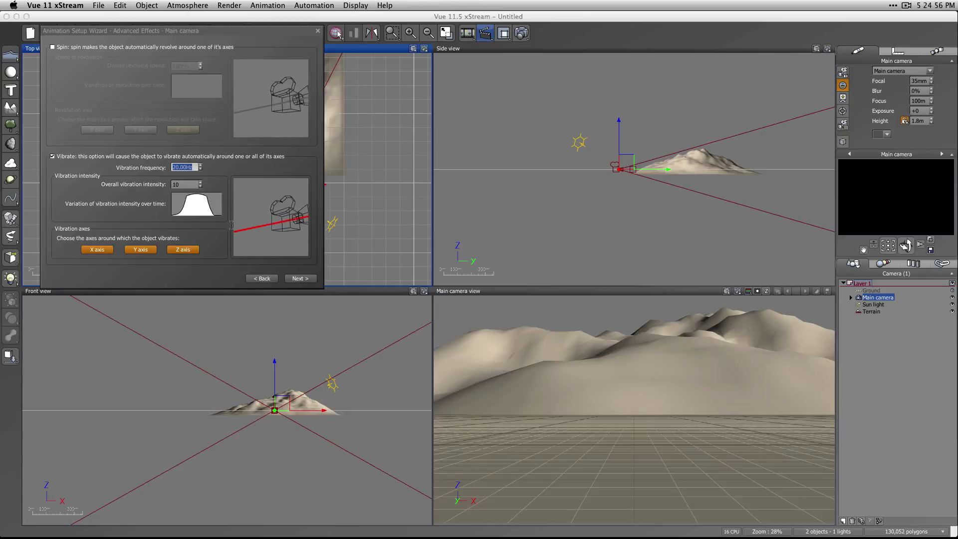
{"action": "left_click", "coordinate": [307, 278]}
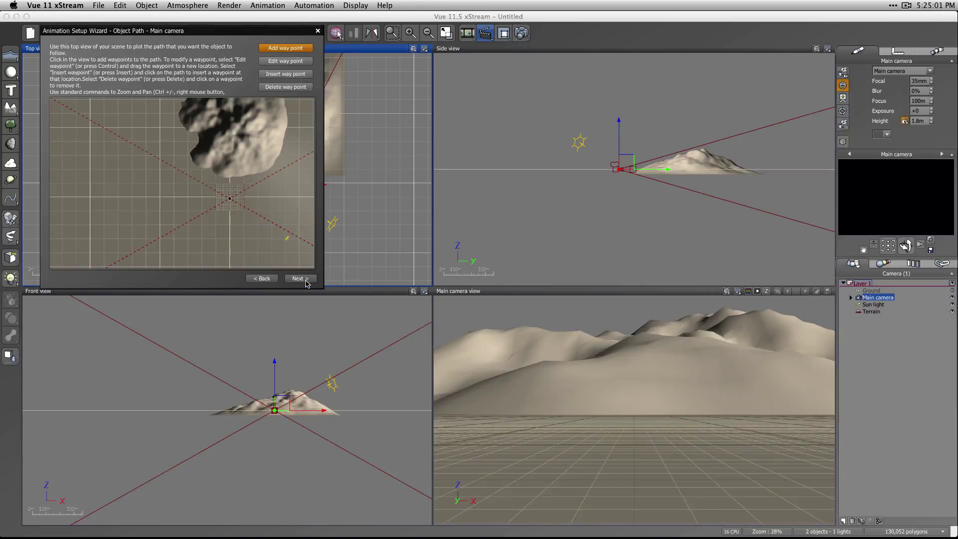
Plot the camera's flight path with waypoints running up over the terrain, curving back across it and ending beyond its western side
{"action": "left_click", "coordinate": [244, 169]}
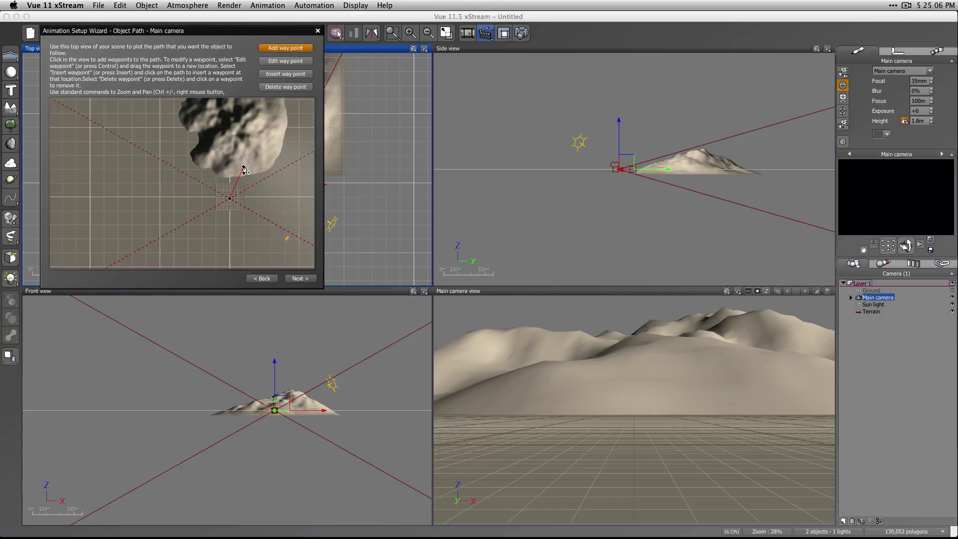
{"action": "left_click", "coordinate": [257, 135]}
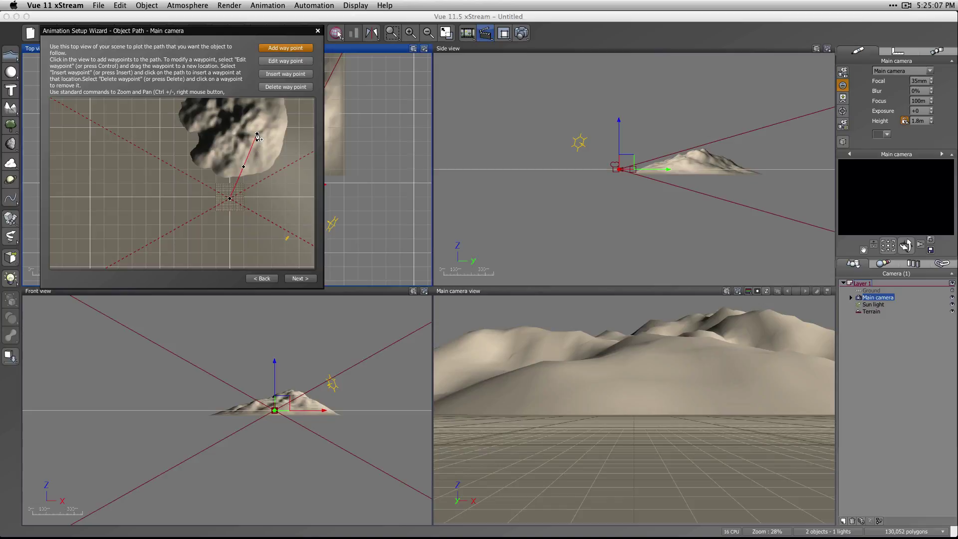
{"action": "left_click", "coordinate": [241, 100]}
{"action": "left_click", "coordinate": [187, 144]}
{"action": "left_click", "coordinate": [132, 158]}
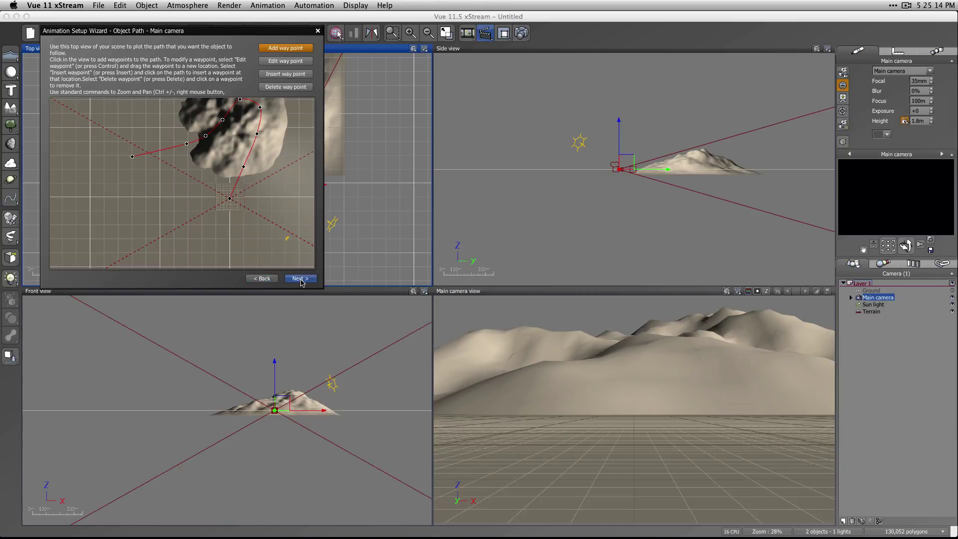
Nudge the waypoints near the terrain's upper edge and just west of it, and process the object path
{"action": "left_click", "coordinate": [285, 60]}
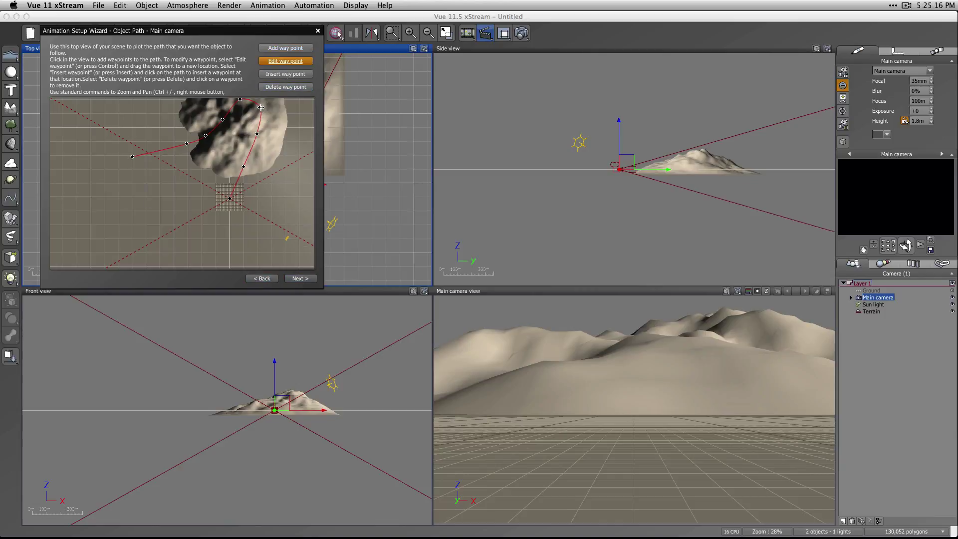
{"action": "left_click_drag", "start_coordinate": [261, 108], "coordinate": [263, 109]}
{"action": "left_click_drag", "start_coordinate": [171, 147], "coordinate": [174, 150]}
{"action": "left_click", "coordinate": [299, 280]}
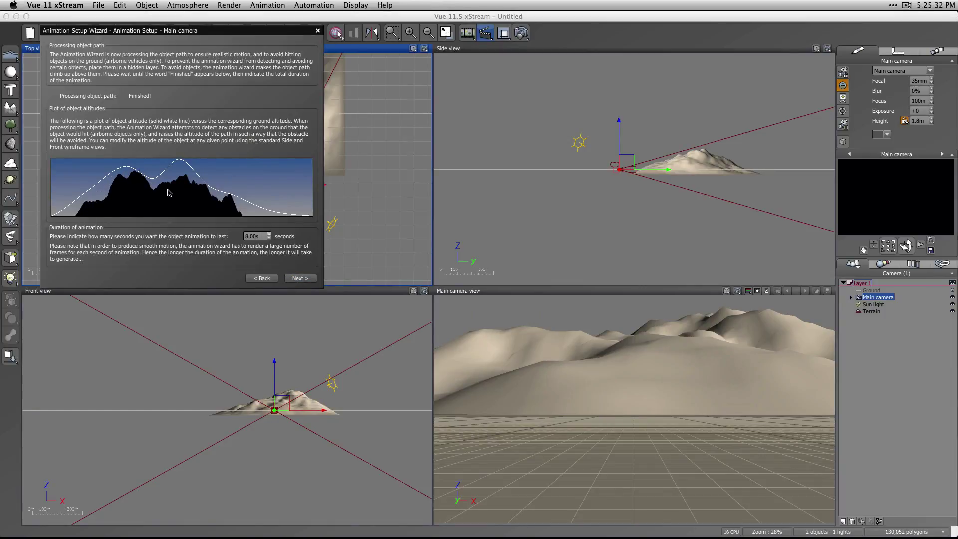
Return to the object path, delete the stray extra waypoint over the terrain and readjust the two northernmost waypoints
{"action": "left_click", "coordinate": [261, 278]}
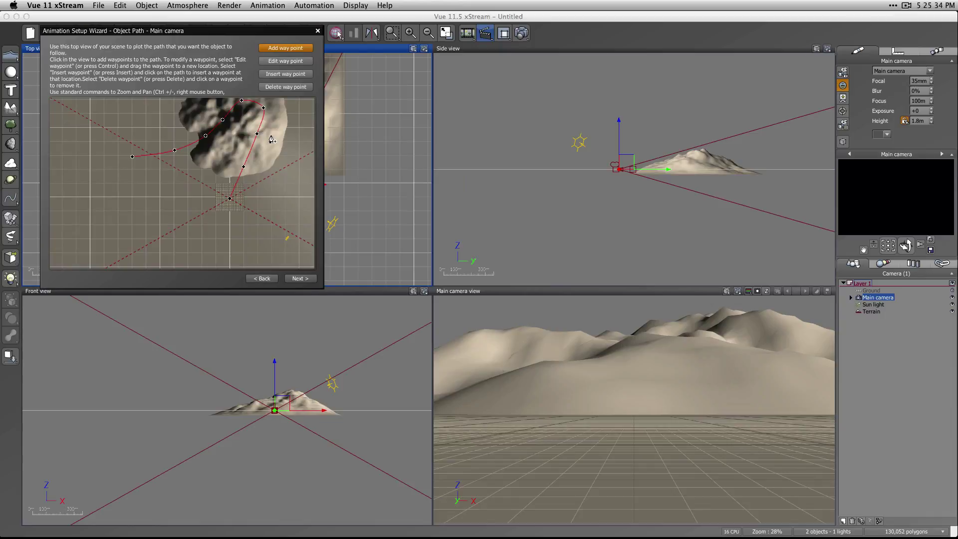
{"action": "left_click", "coordinate": [264, 110]}
{"action": "left_click", "coordinate": [220, 121]}
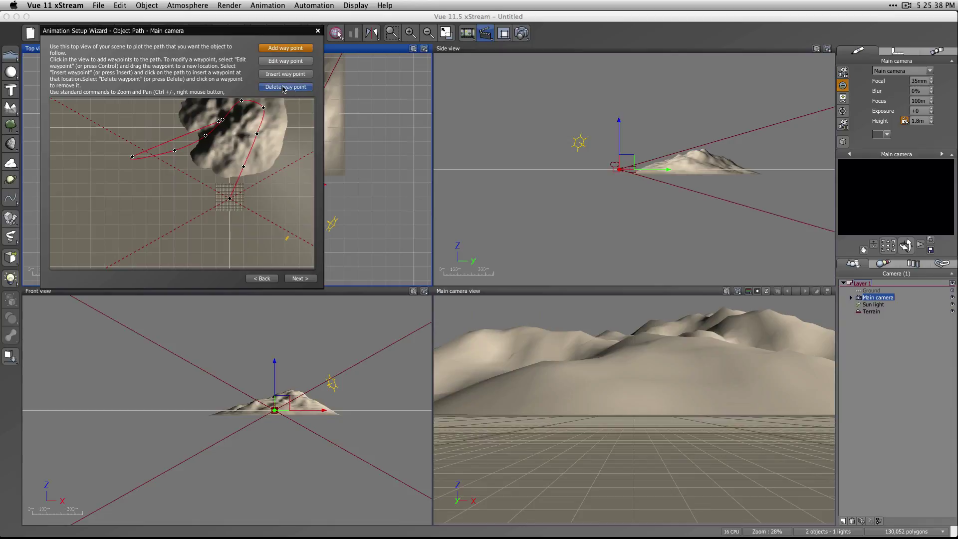
{"action": "left_click", "coordinate": [283, 88]}
{"action": "left_click", "coordinate": [219, 122]}
{"action": "left_click", "coordinate": [287, 62]}
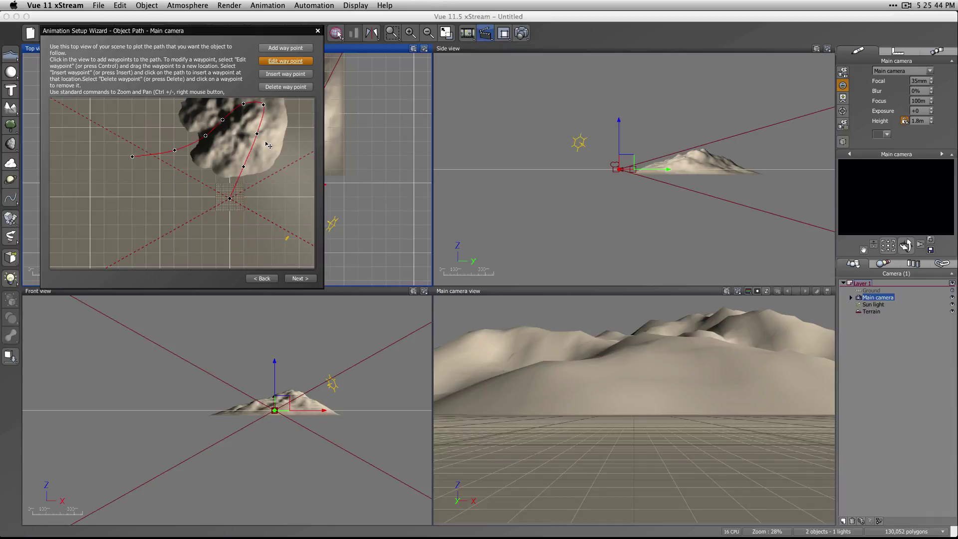
Reprocess the path with an 8-second duration, preview the animation and complete the wizard
{"action": "left_click", "coordinate": [297, 279]}
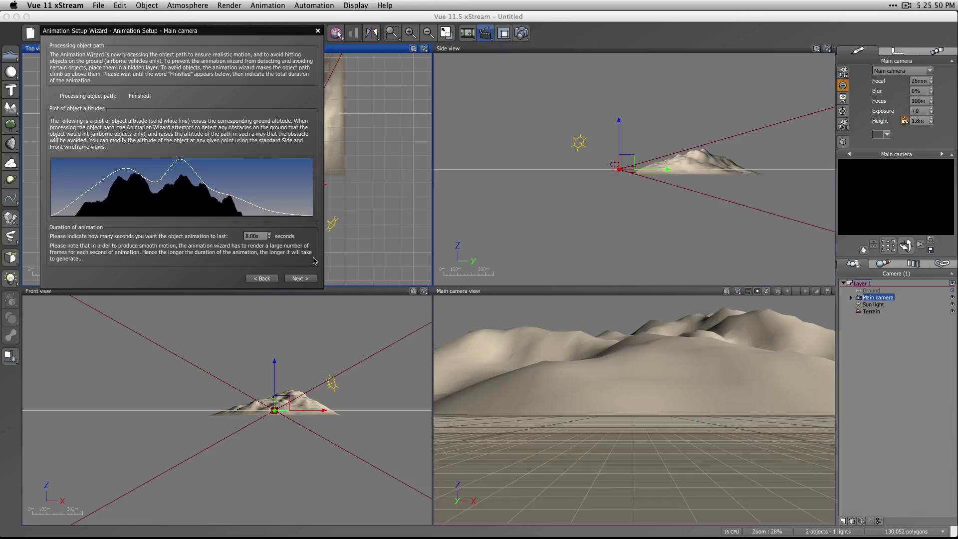
{"action": "left_click", "coordinate": [301, 280]}
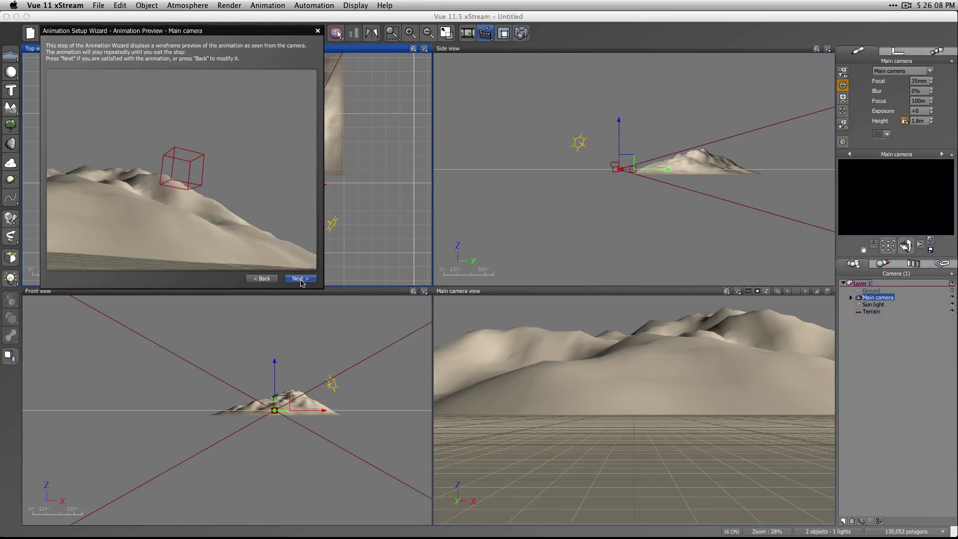
{"action": "left_click", "coordinate": [300, 279]}
{"action": "left_click", "coordinate": [301, 279]}
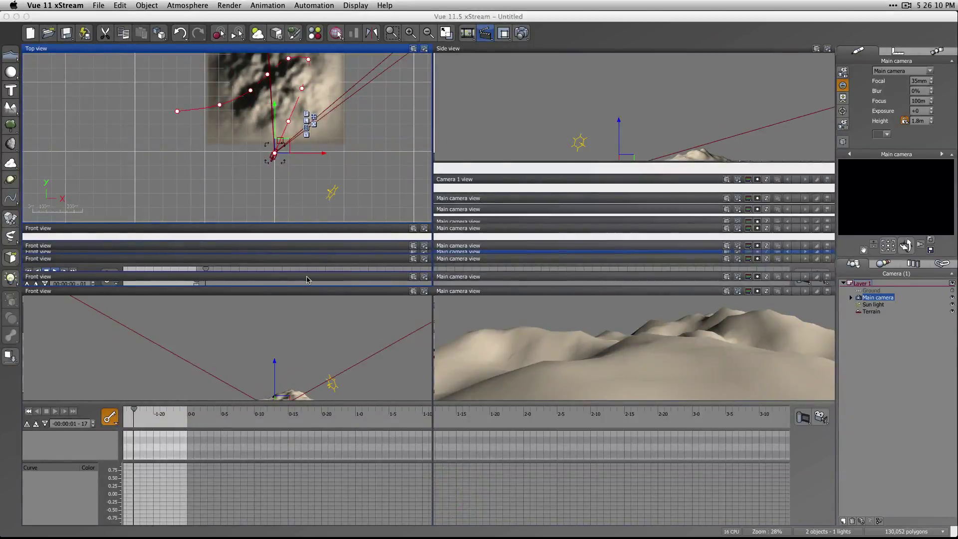
Maximize the Main camera view and play the flight animation, stopping it near the end
{"action": "double_click", "coordinate": [604, 227]}
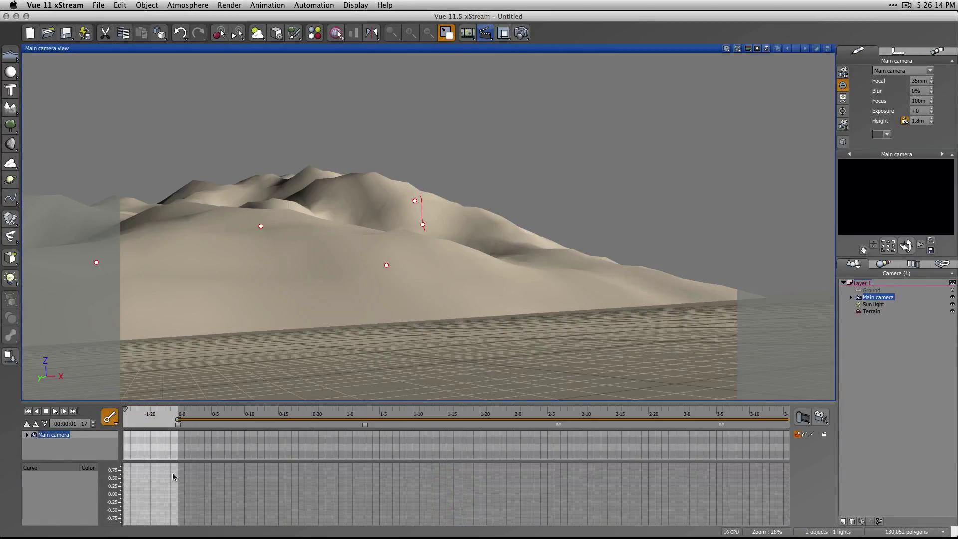
{"action": "left_click", "coordinate": [54, 412]}
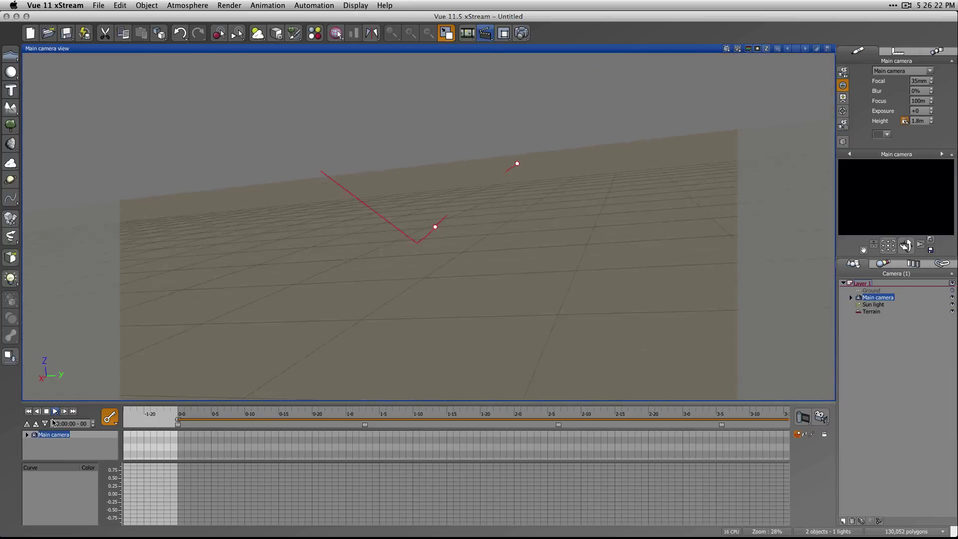
{"action": "left_click", "coordinate": [46, 411]}
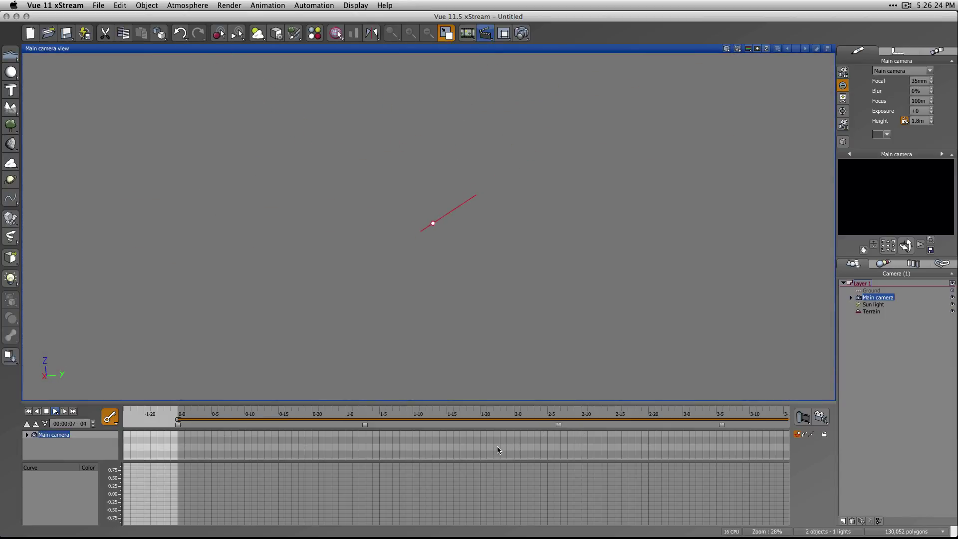
{"action": "right_click", "coordinate": [557, 448]}
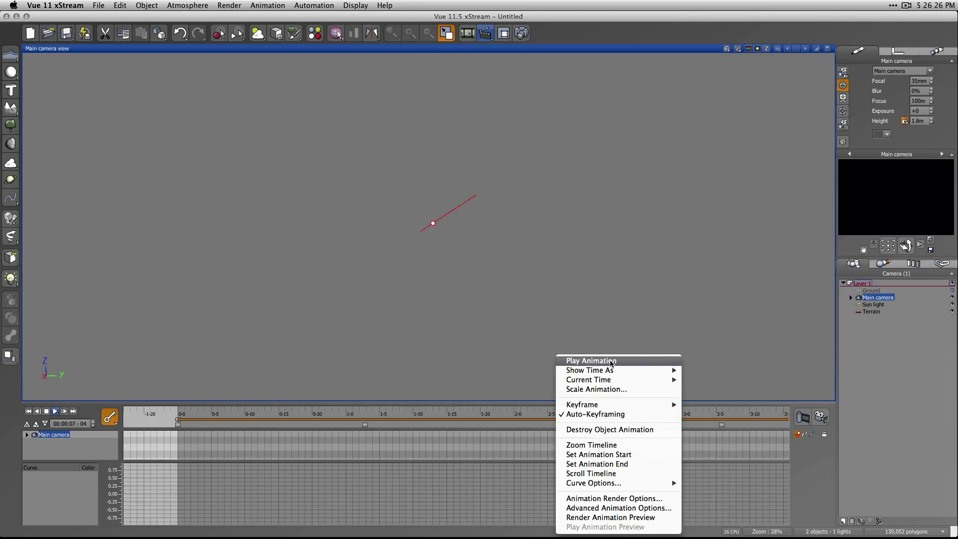
{"action": "left_click", "coordinate": [490, 500]}
{"action": "right_click", "coordinate": [478, 497]}
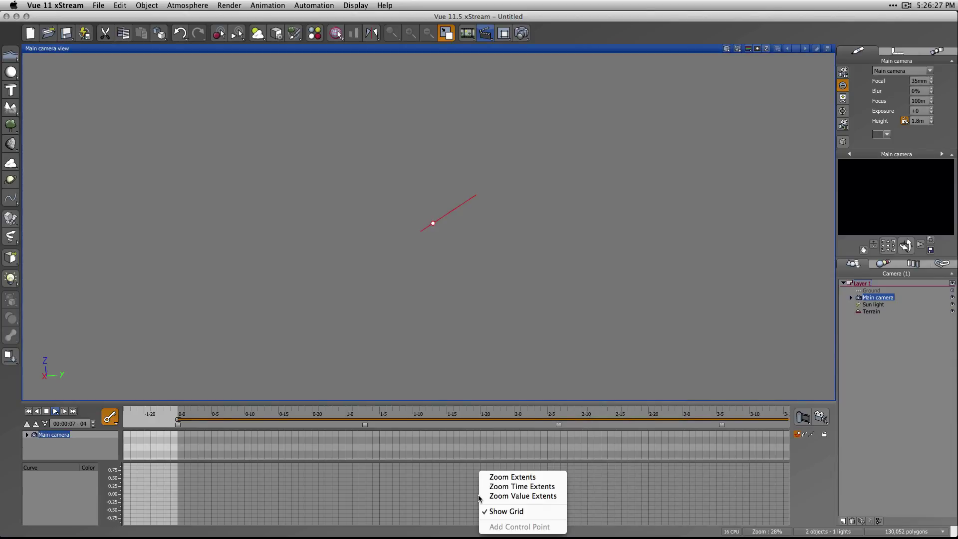
{"action": "left_click", "coordinate": [546, 486]}
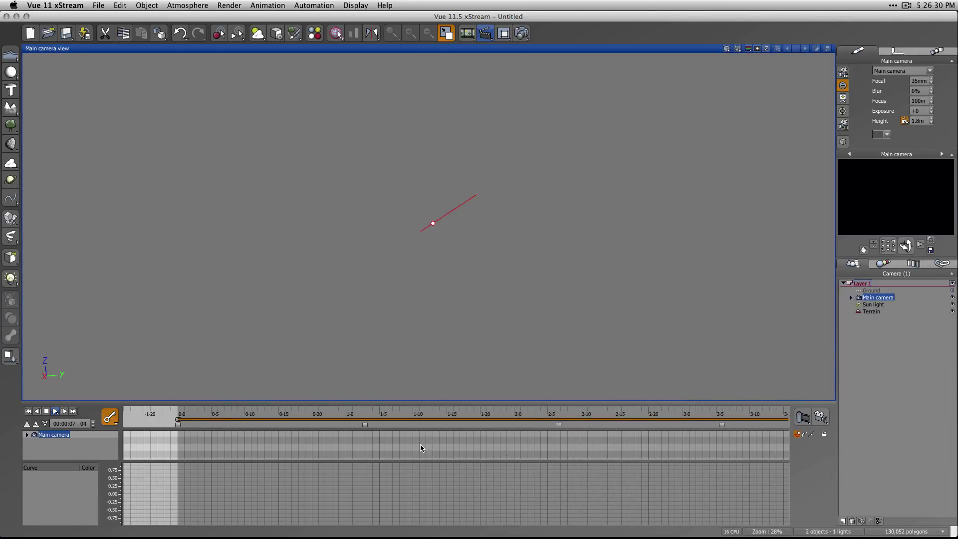
{"action": "right_click", "coordinate": [444, 423]}
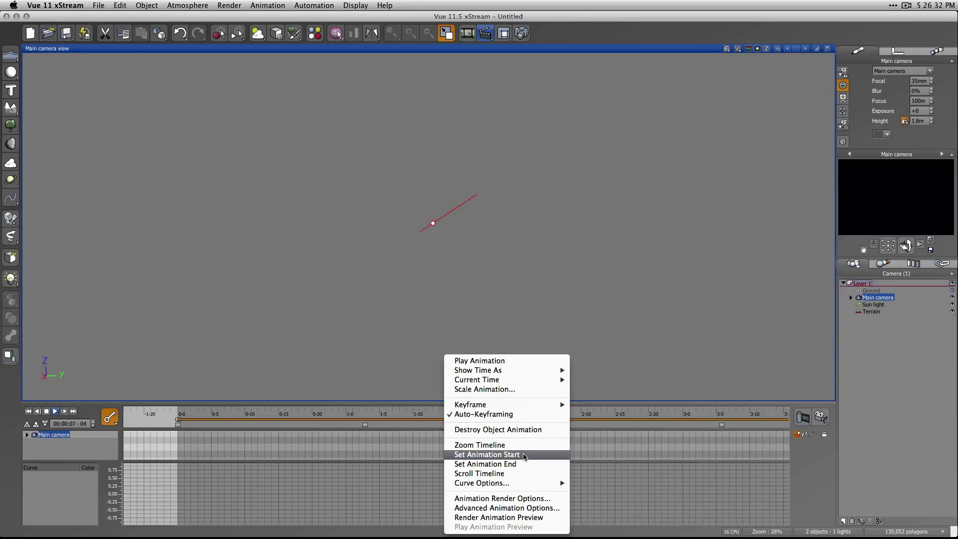
{"action": "left_click", "coordinate": [628, 471]}
{"action": "right_click", "coordinate": [656, 480]}
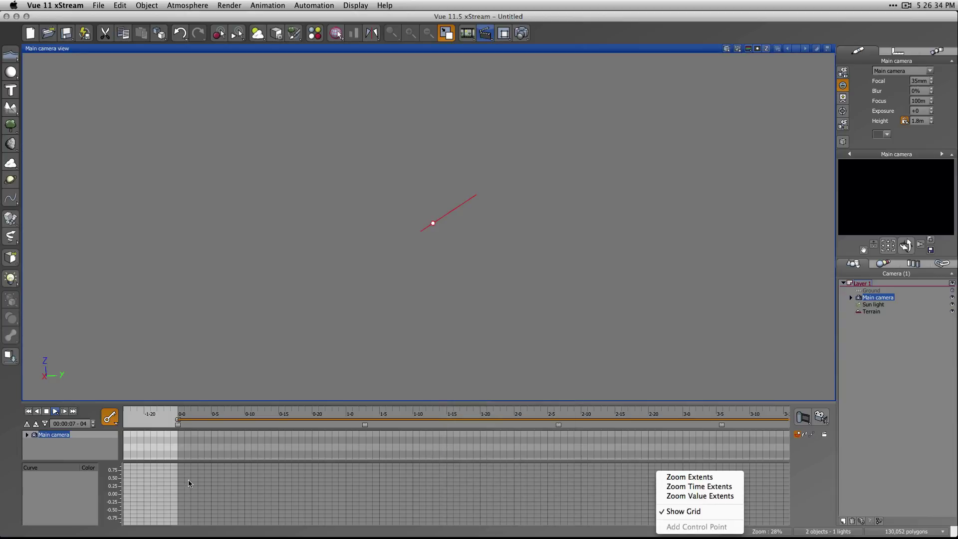
Expand the Main camera entry in the timeline to list its Position, Orientation and Focal tracks
{"action": "left_click", "coordinate": [56, 440]}
{"action": "left_click", "coordinate": [27, 435]}
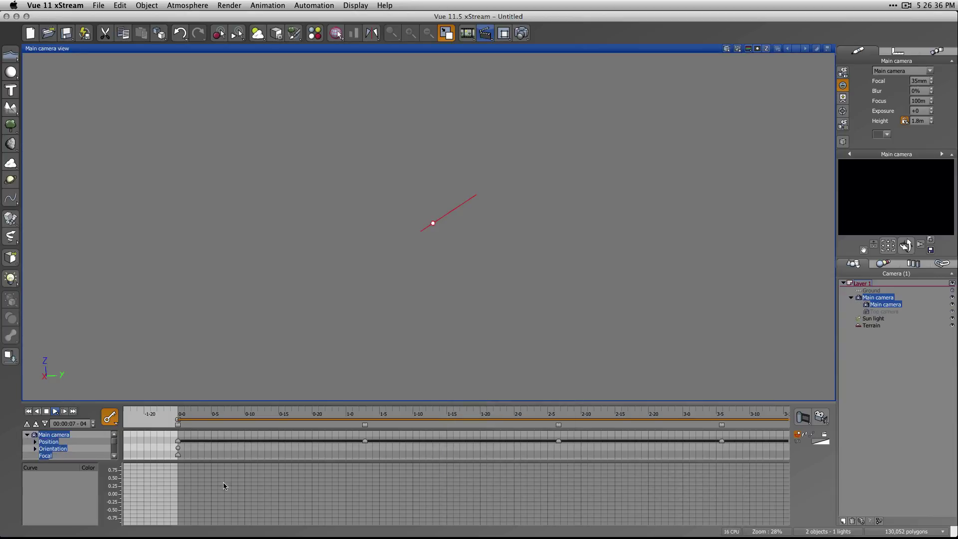
{"action": "right_click", "coordinate": [306, 458]}
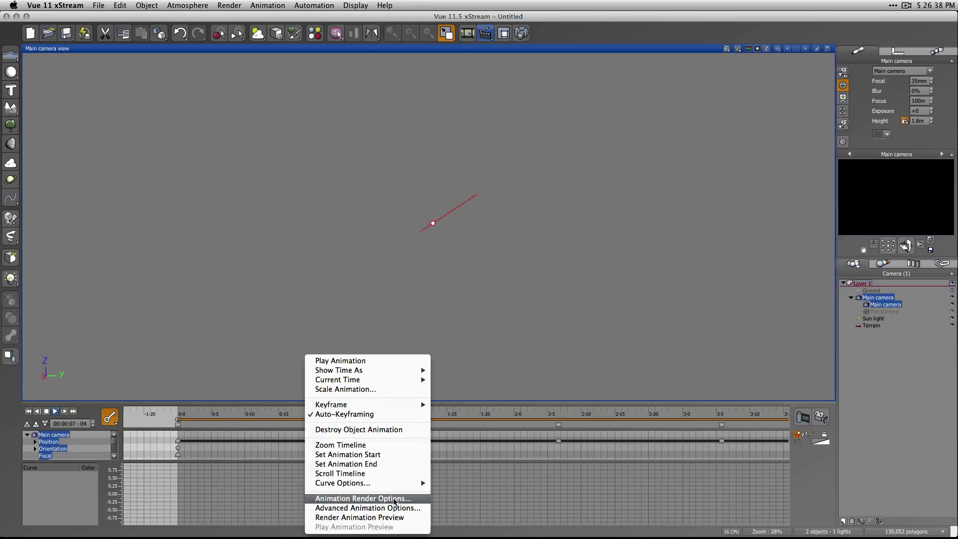
{"action": "right_click", "coordinate": [500, 472]}
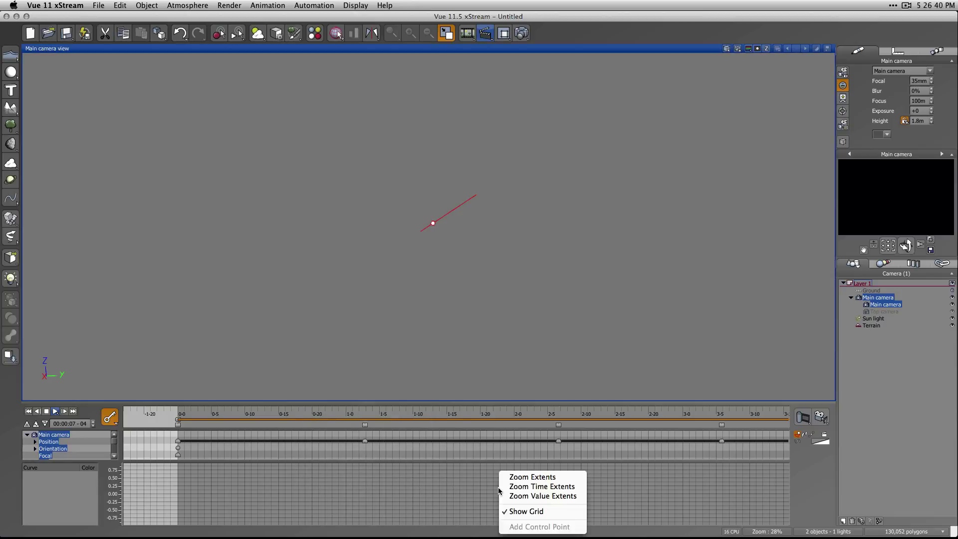
{"action": "left_click", "coordinate": [549, 479]}
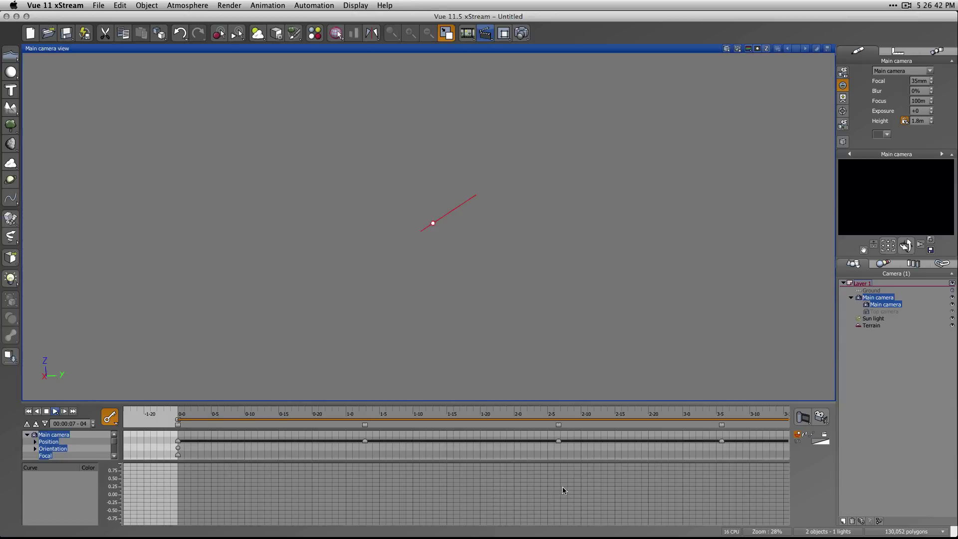
{"action": "right_click", "coordinate": [563, 487]}
{"action": "left_click", "coordinate": [584, 491]}
Fit the full animation in the timeline and scrub to 00:00:04 - 14 to inspect the camera's view
{"action": "left_click_drag", "start_coordinate": [682, 412], "coordinate": [577, 411]}
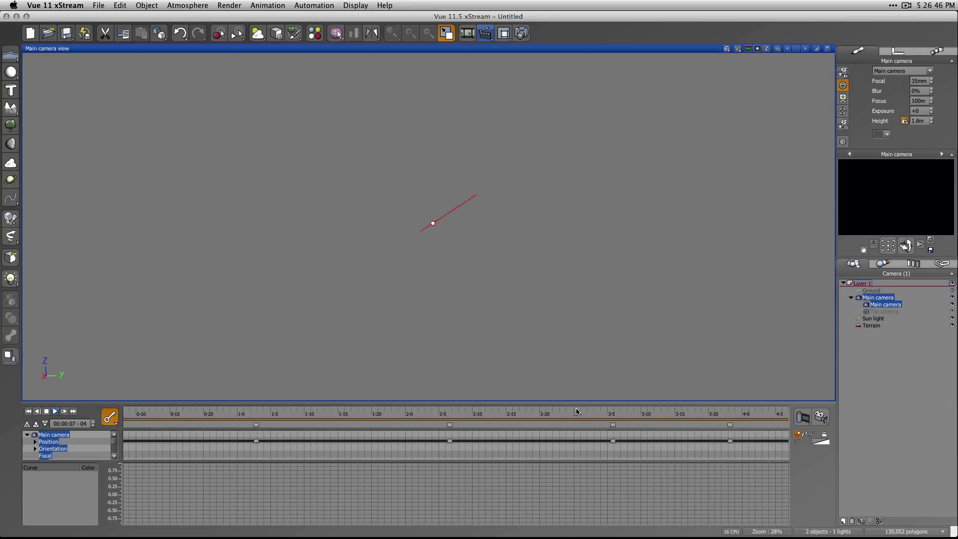
{"action": "scroll", "coordinate": [573, 467], "scroll_direction": "down", "scroll_amount": 5, "text": "super"}
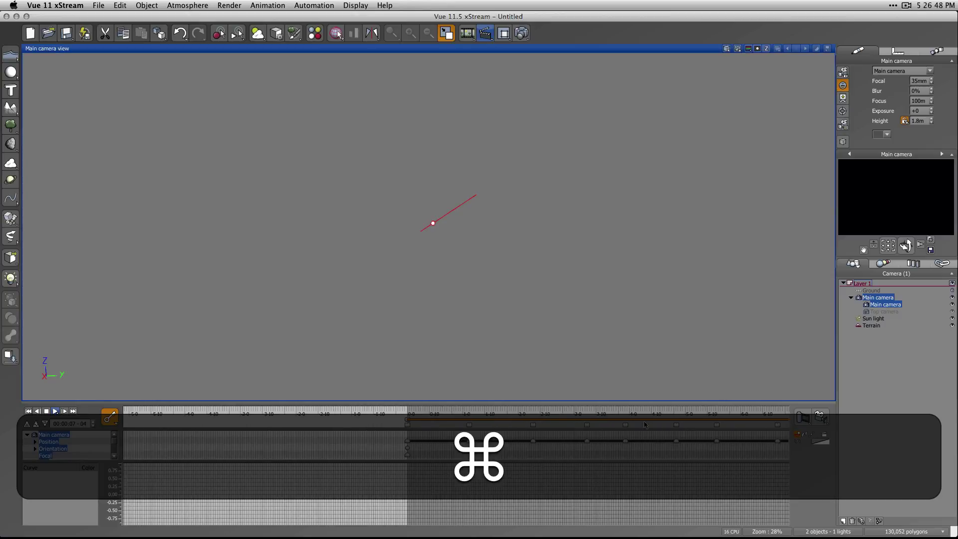
{"action": "left_click_drag", "start_coordinate": [649, 414], "coordinate": [471, 417]}
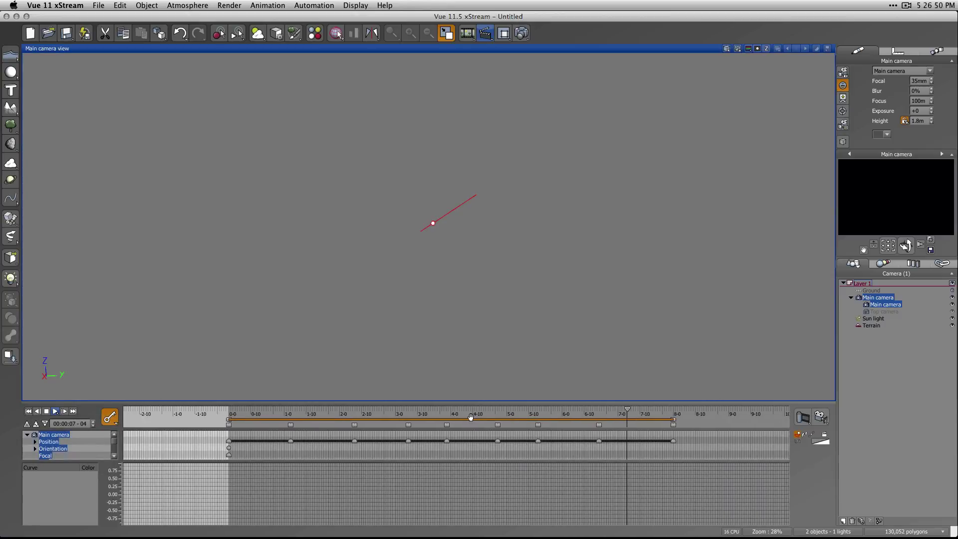
{"action": "left_click_drag", "start_coordinate": [626, 409], "coordinate": [480, 409]}
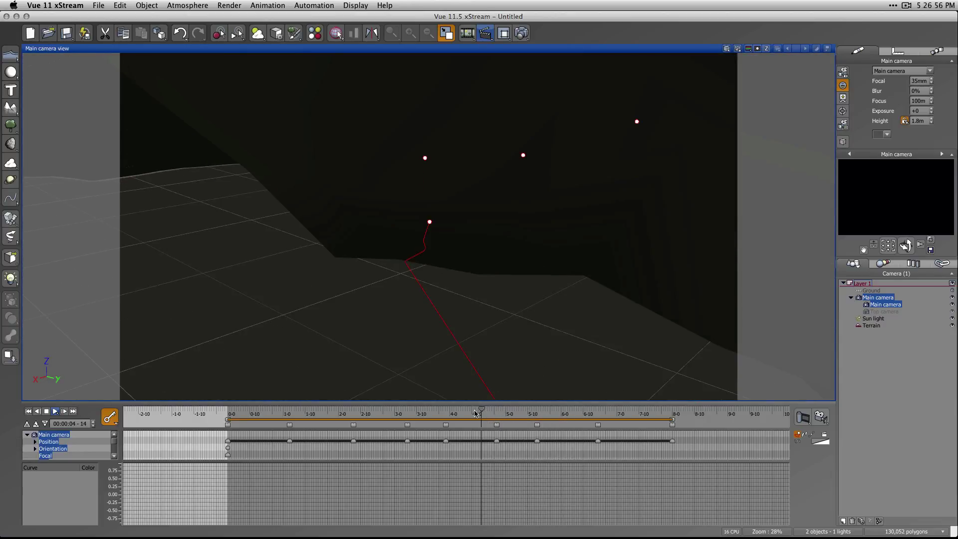
Try to reorient the camera at the 00:00:04 - 21 position keyframe, and undo the change
{"action": "left_click", "coordinate": [496, 425]}
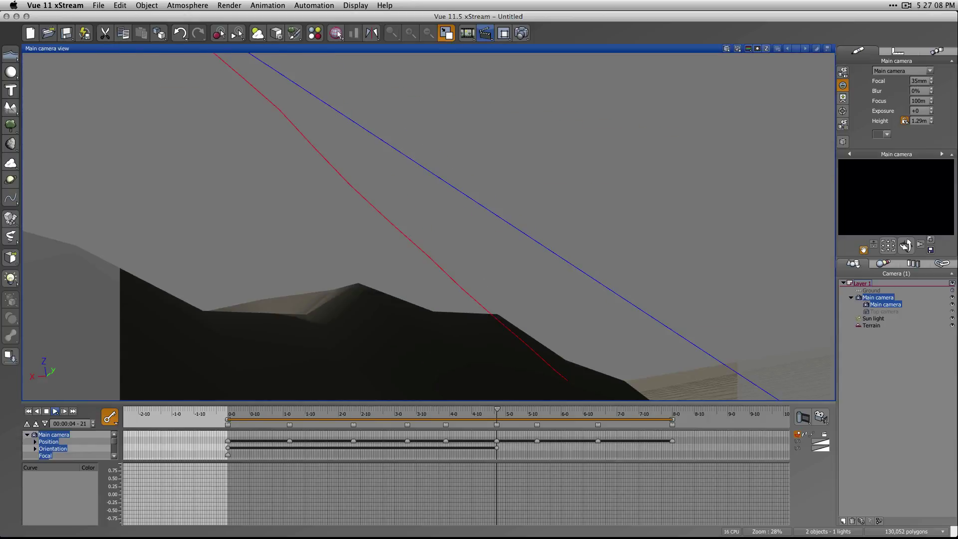
{"action": "left_click_drag", "start_coordinate": [863, 249], "coordinate": [864, 247]}
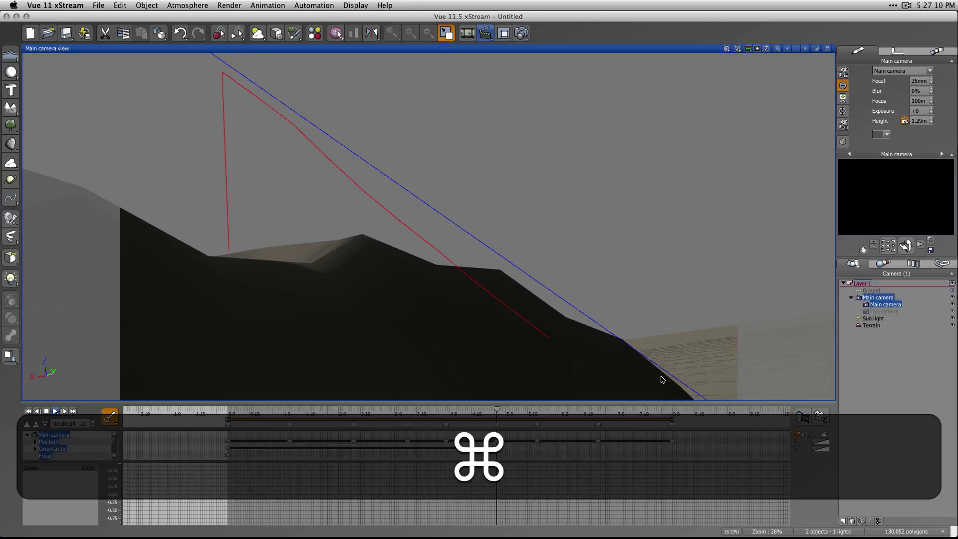
{"action": "key", "text": "super+z"}
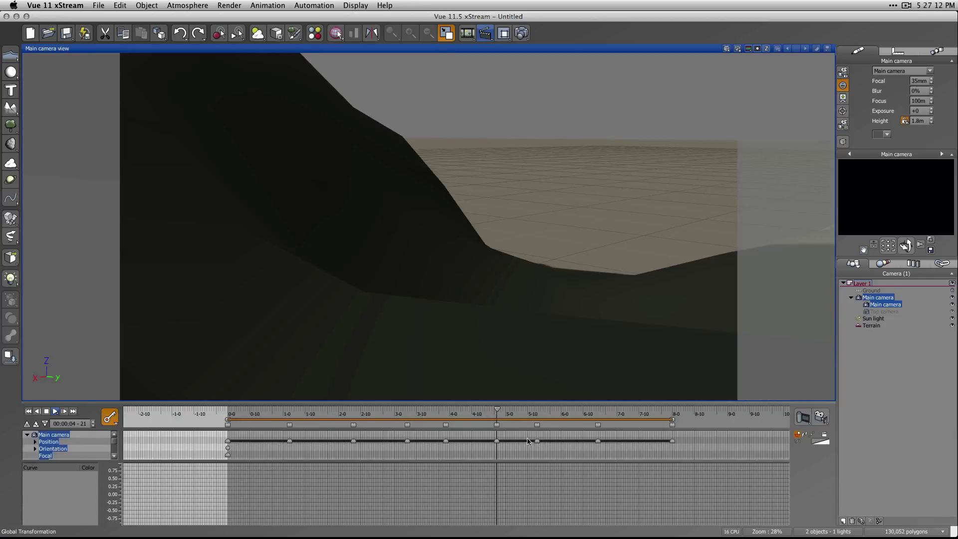
Scrub through the flight animation back to its start at 00:00:00 - 00
{"action": "left_click", "coordinate": [531, 410]}
{"action": "left_click_drag", "start_coordinate": [531, 410], "coordinate": [479, 412]}
{"action": "left_click_drag", "start_coordinate": [404, 413], "coordinate": [228, 415]}
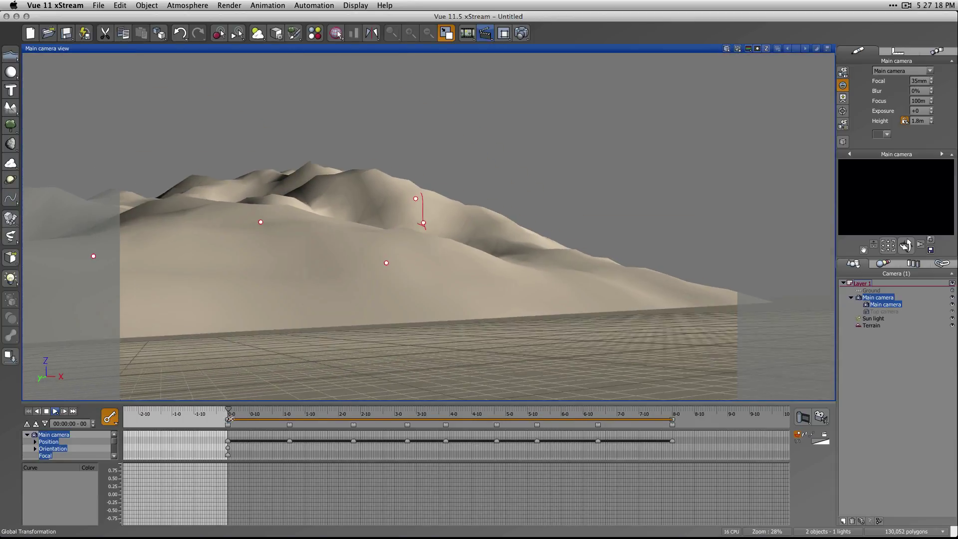
Set the Main camera's height to 50 m at the animation start, and play through the flight to check it
{"action": "left_click", "coordinate": [918, 122]}
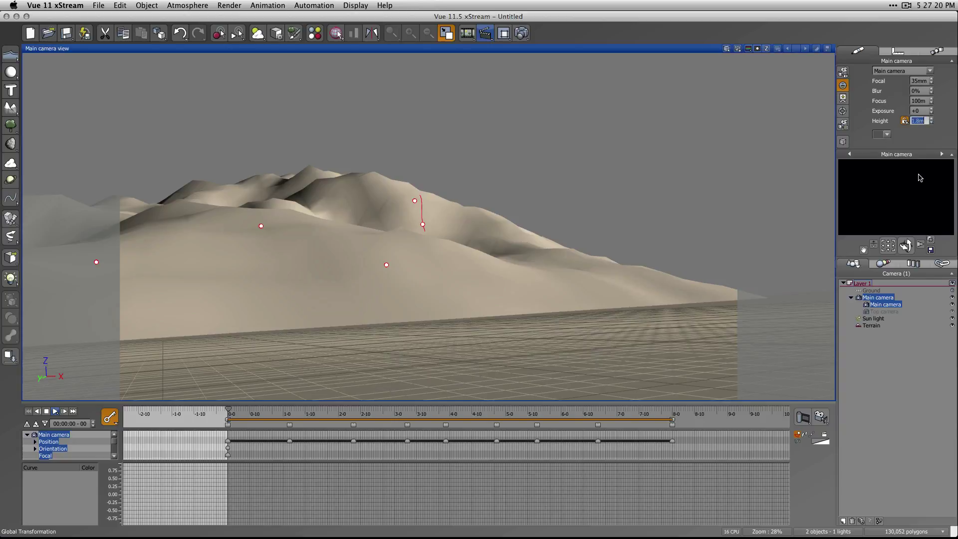
{"action": "type", "text": "50"}
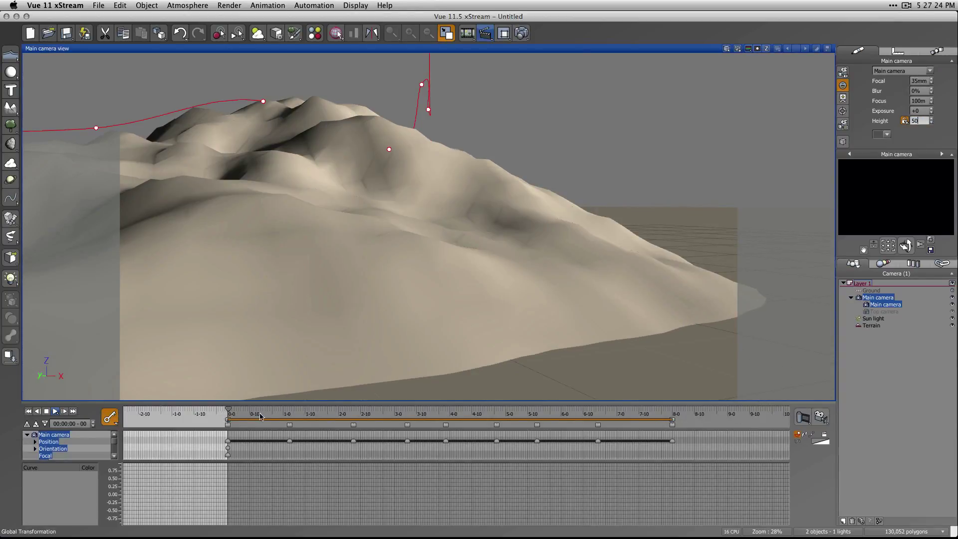
{"action": "left_click", "coordinate": [56, 414]}
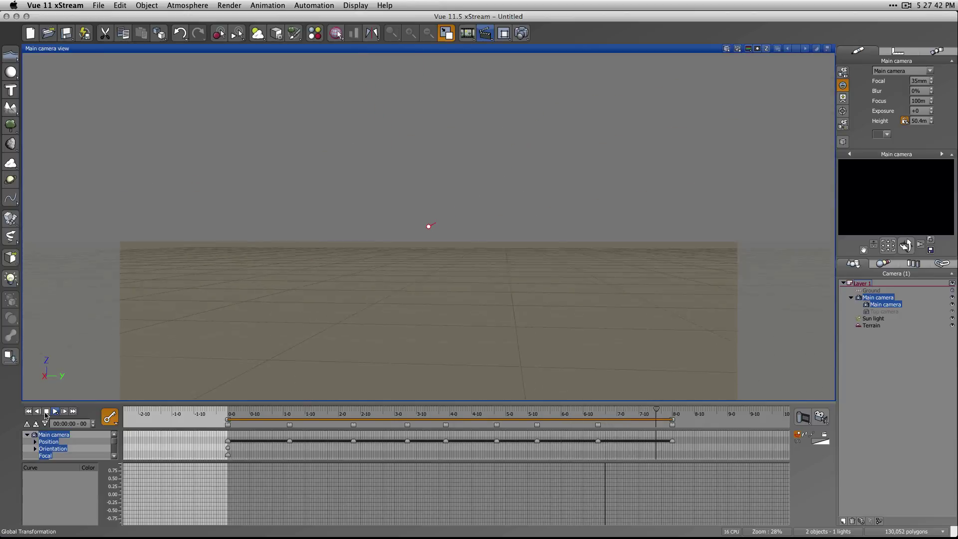
{"action": "left_click", "coordinate": [46, 412]}
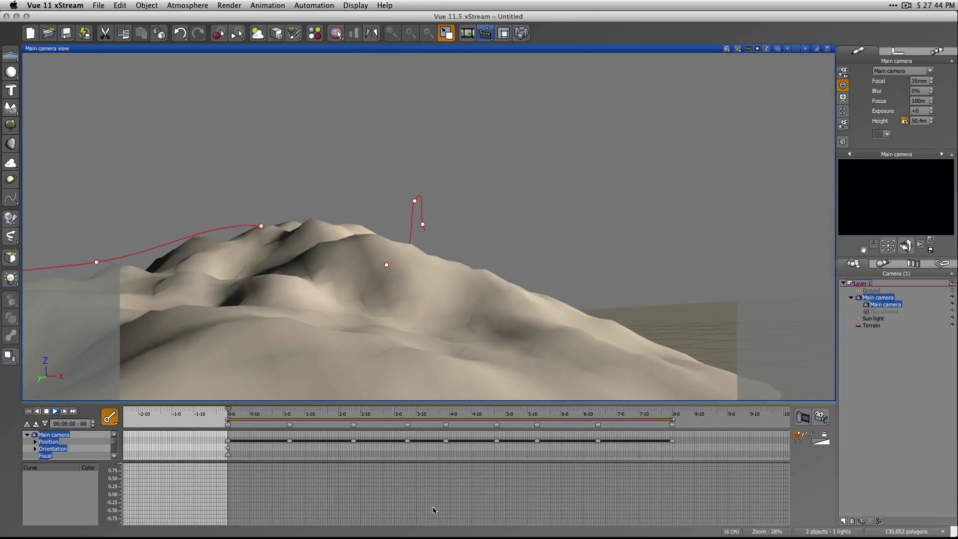
{"action": "left_click", "coordinate": [883, 373]}
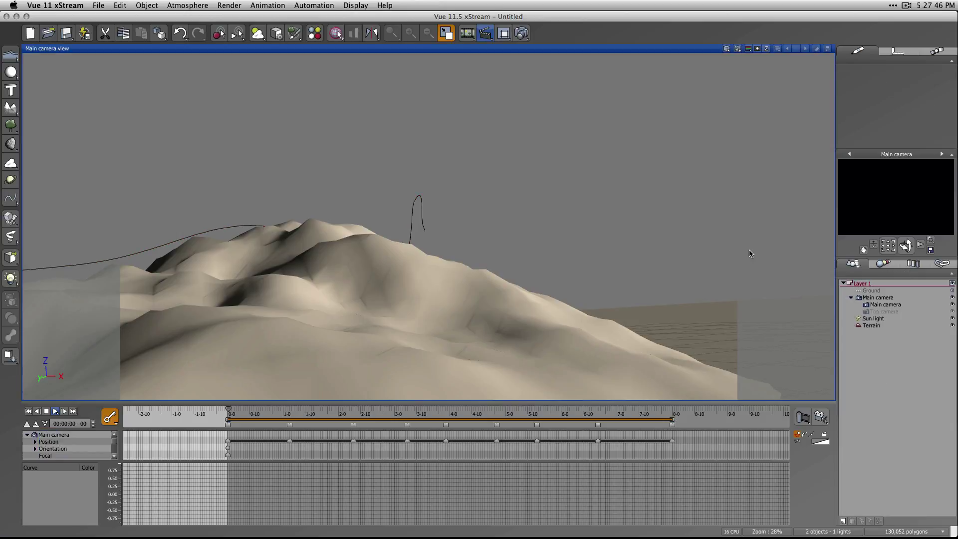
Set the preset render quality to OpenGL and try to render the current frame
{"action": "left_click", "coordinate": [522, 33]}
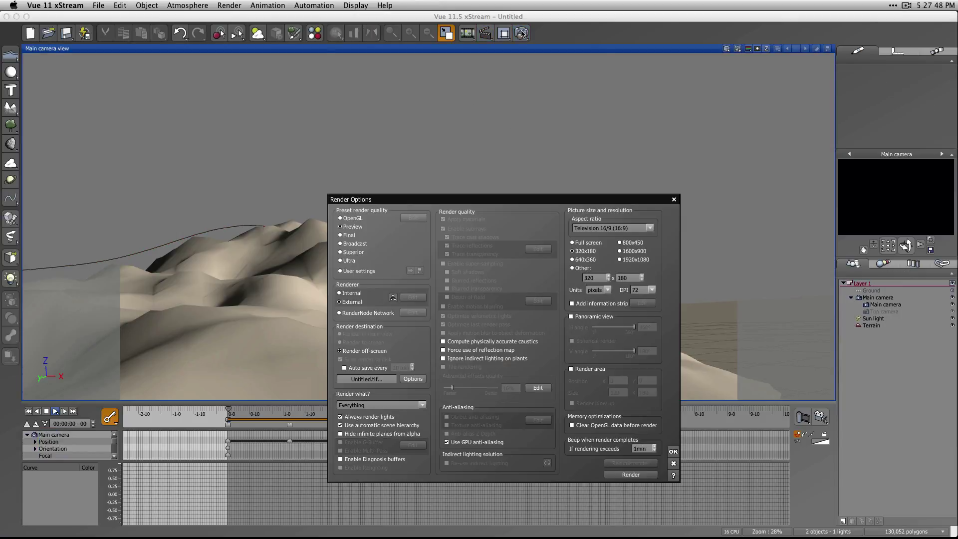
{"action": "left_click", "coordinate": [354, 218]}
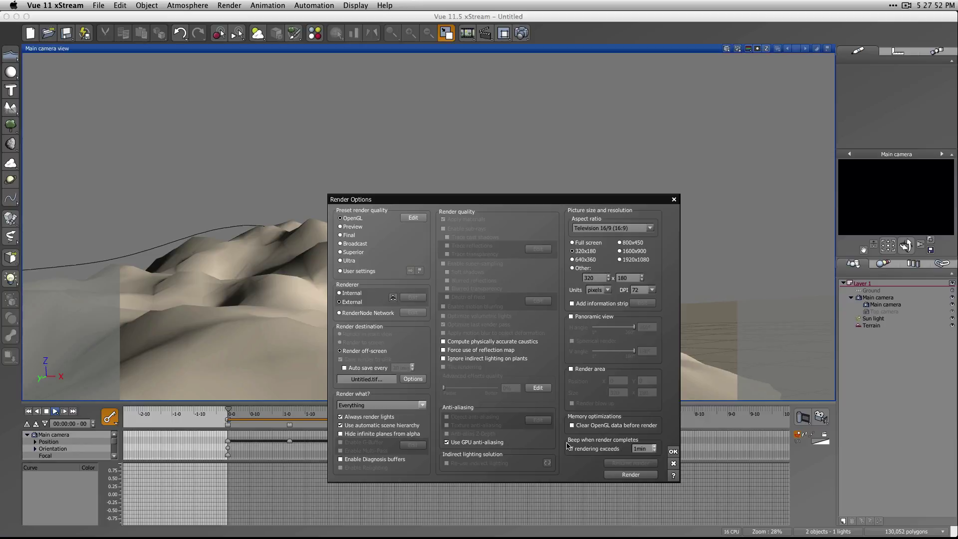
{"action": "left_click", "coordinate": [673, 452]}
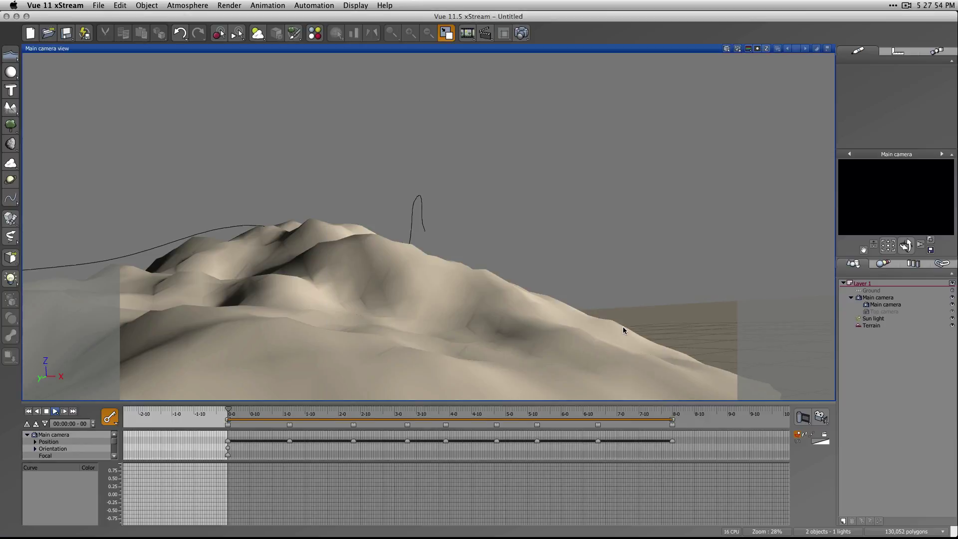
{"action": "left_click", "coordinate": [521, 33]}
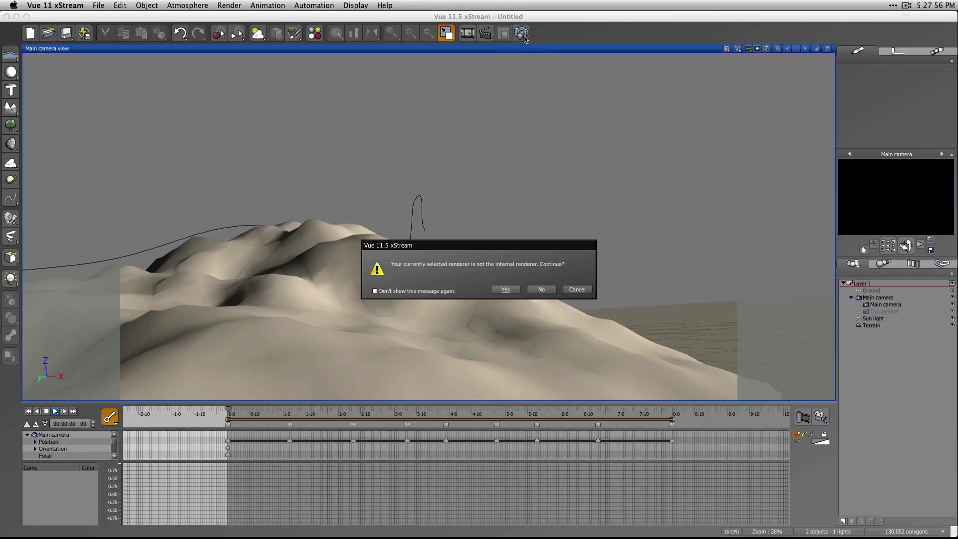
{"action": "left_click", "coordinate": [574, 289]}
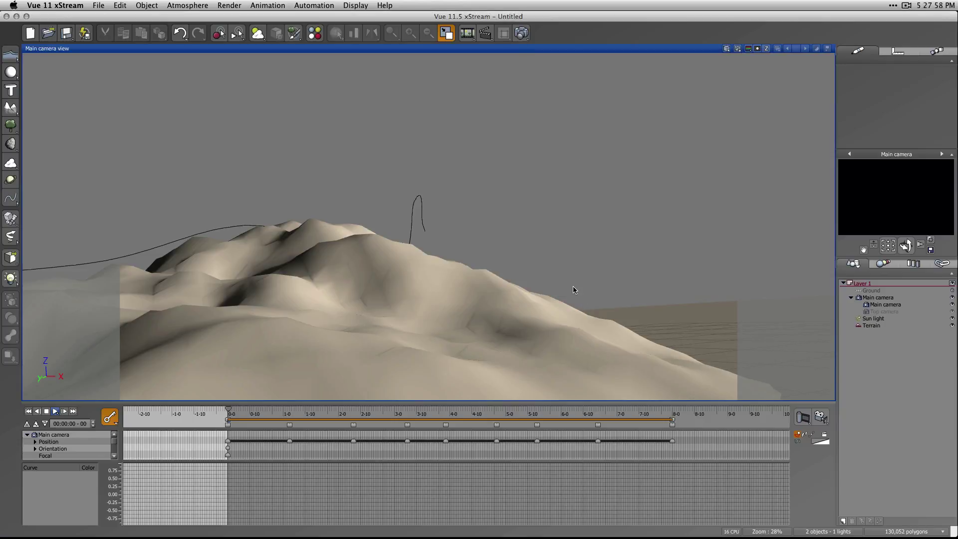
Render the camera view to screen at 800x450 with the internal renderer, and close the finished render
{"action": "left_click", "coordinate": [522, 34]}
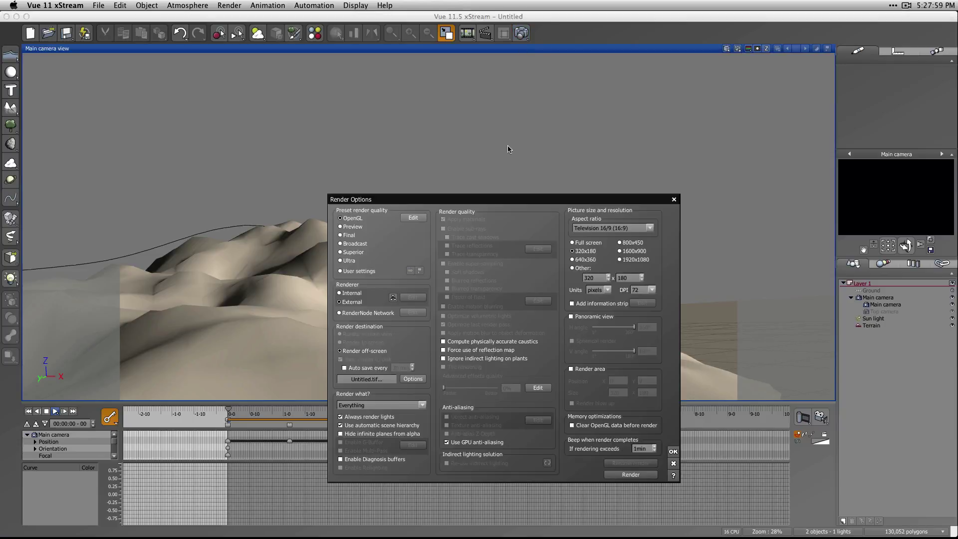
{"action": "left_click", "coordinate": [344, 295]}
{"action": "left_click", "coordinate": [351, 342]}
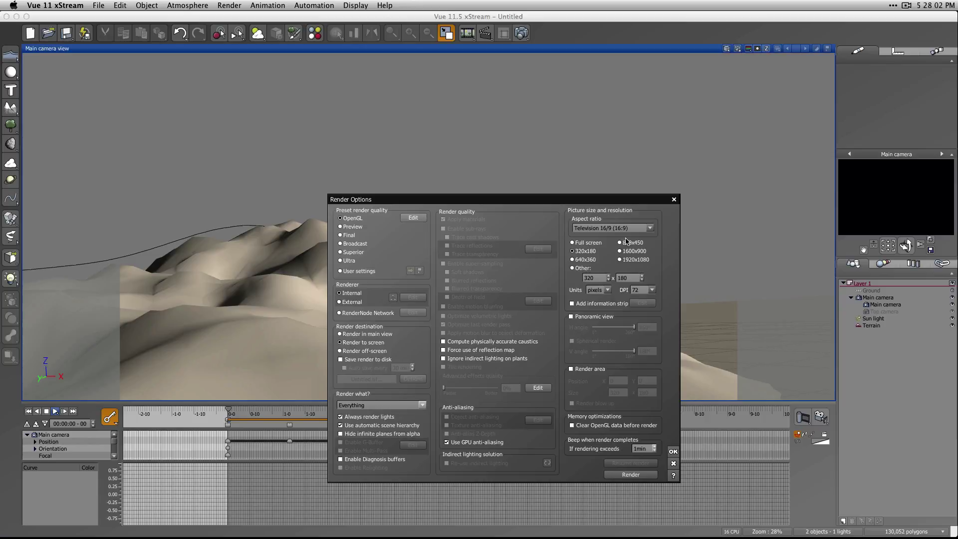
{"action": "left_click", "coordinate": [621, 475]}
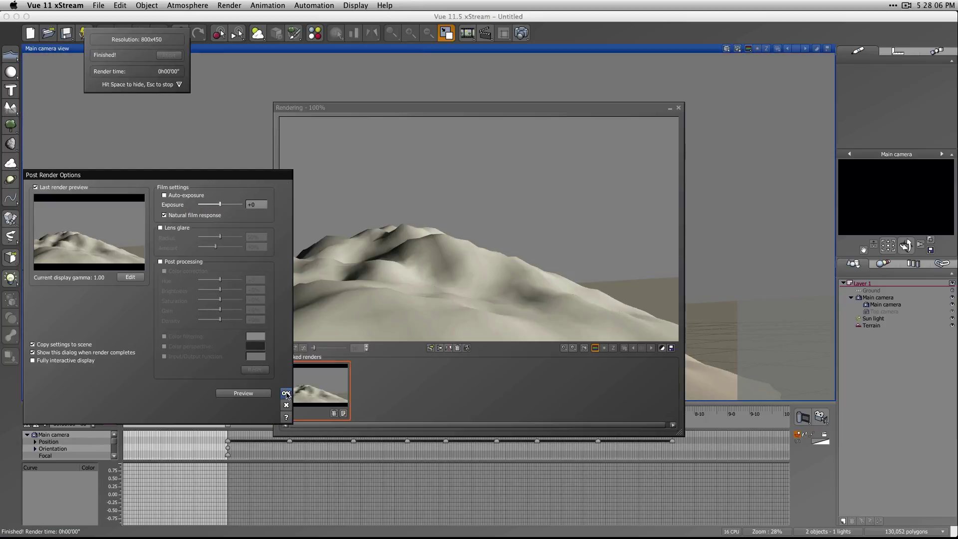
{"action": "left_click", "coordinate": [286, 393]}
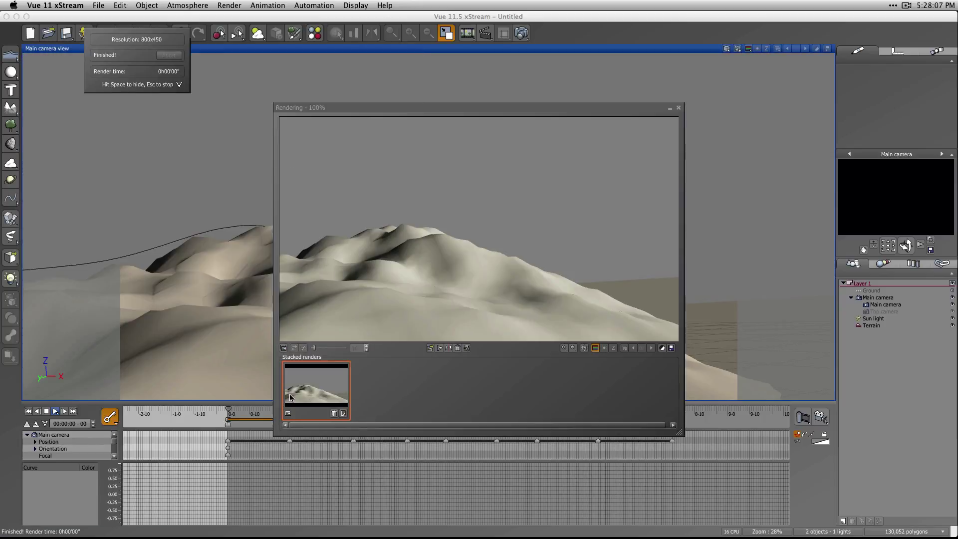
{"action": "left_click", "coordinate": [678, 108]}
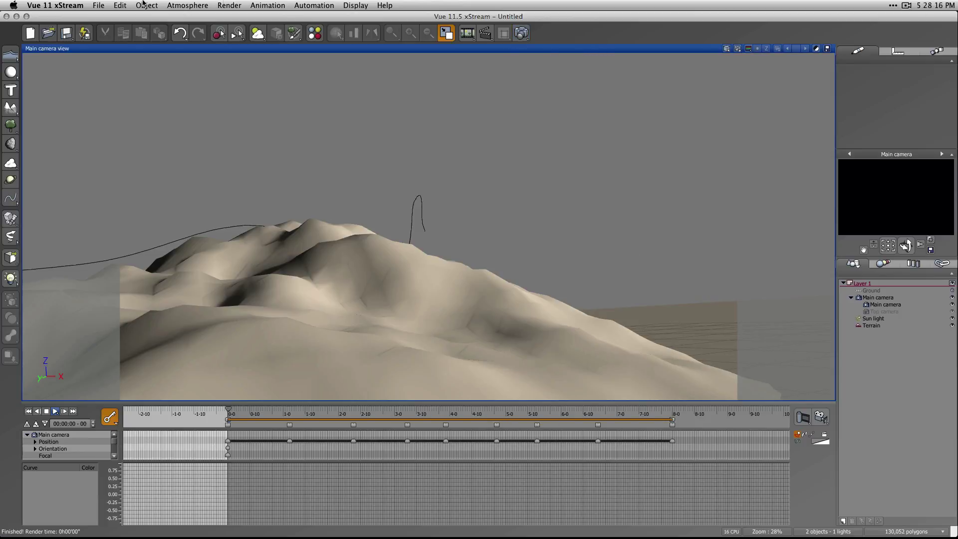
Choose the output location for the animation's color file, creating a "class 11" folder inside vue classes
{"action": "left_click", "coordinate": [262, 5]}
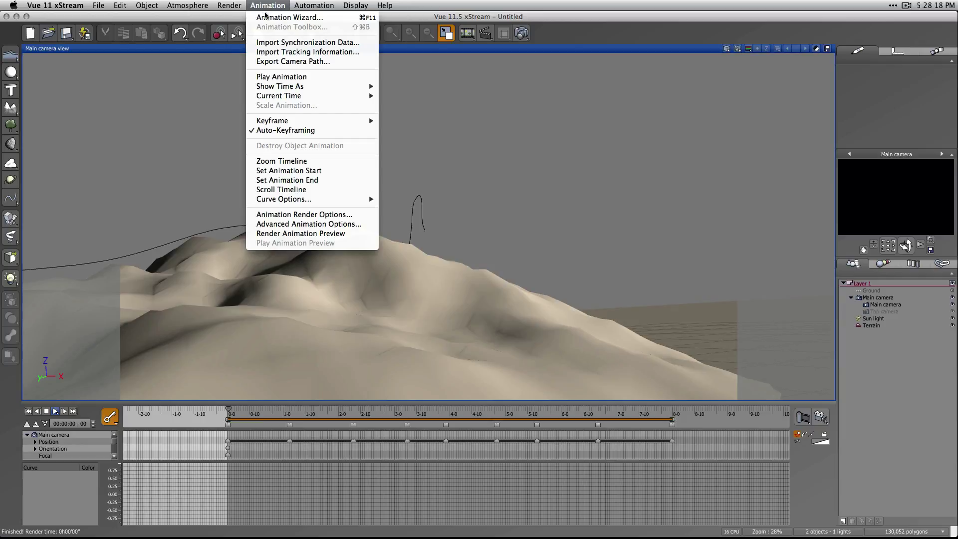
{"action": "left_click", "coordinate": [342, 215]}
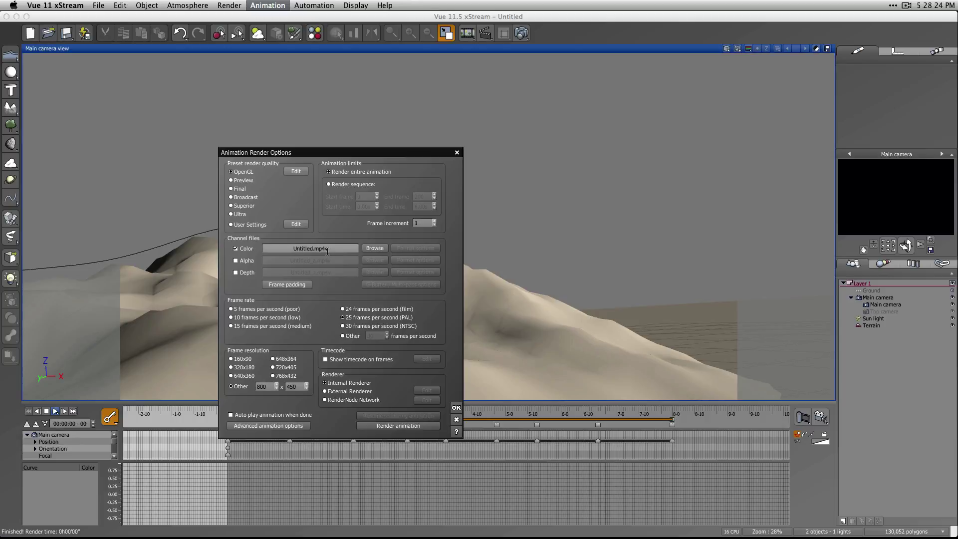
{"action": "left_click", "coordinate": [372, 248]}
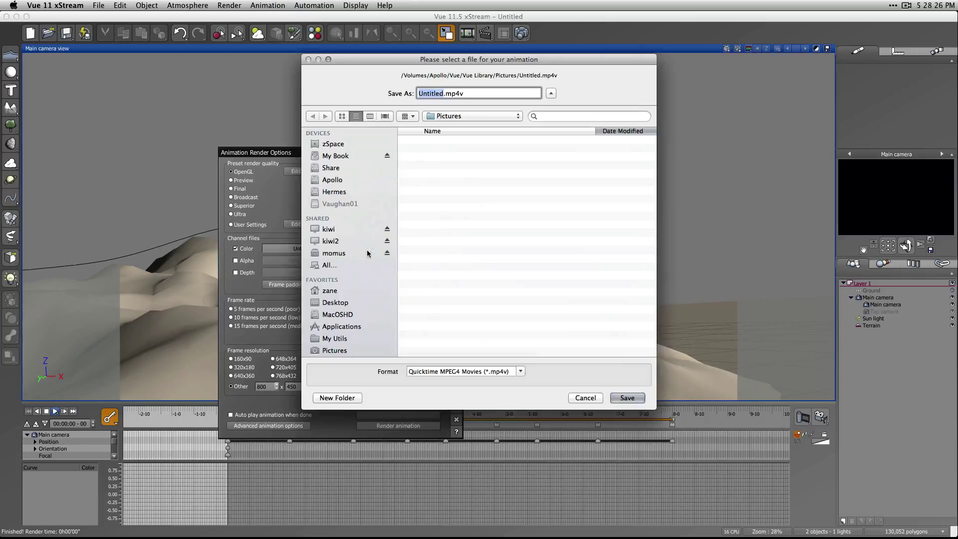
{"action": "left_click", "coordinate": [489, 116]}
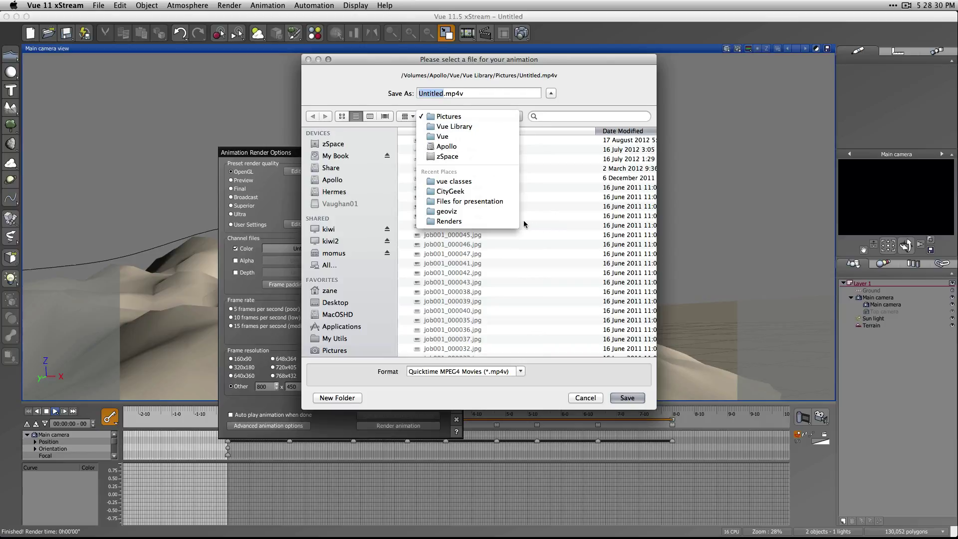
{"action": "left_click", "coordinate": [472, 181]}
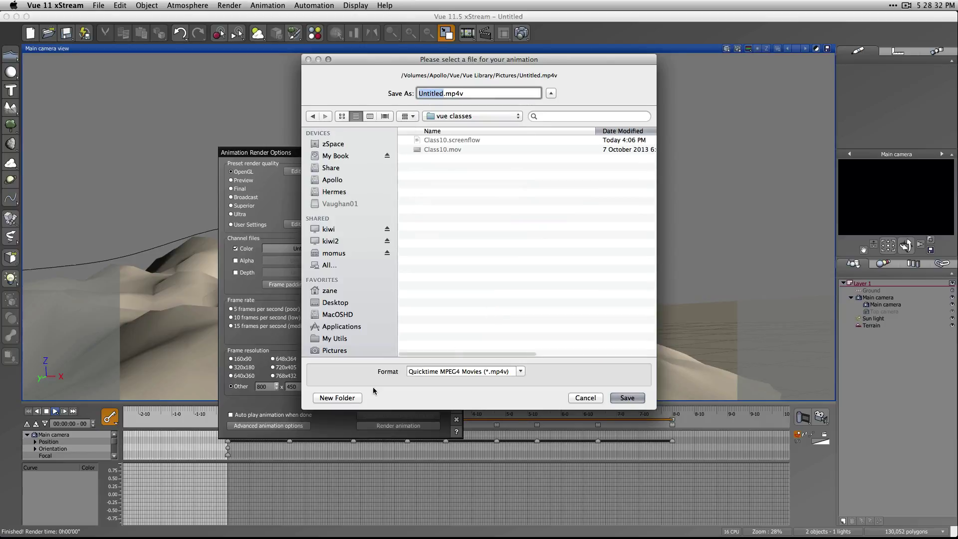
{"action": "left_click", "coordinate": [337, 397]}
{"action": "type", "text": "cla"}
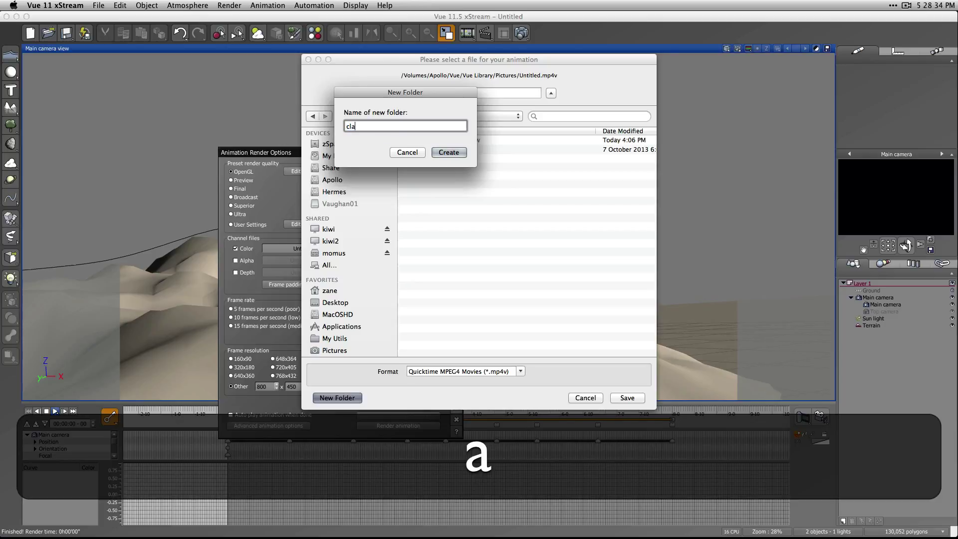
{"action": "type", "text": "ss 11"}
{"action": "key", "text": "Return"}
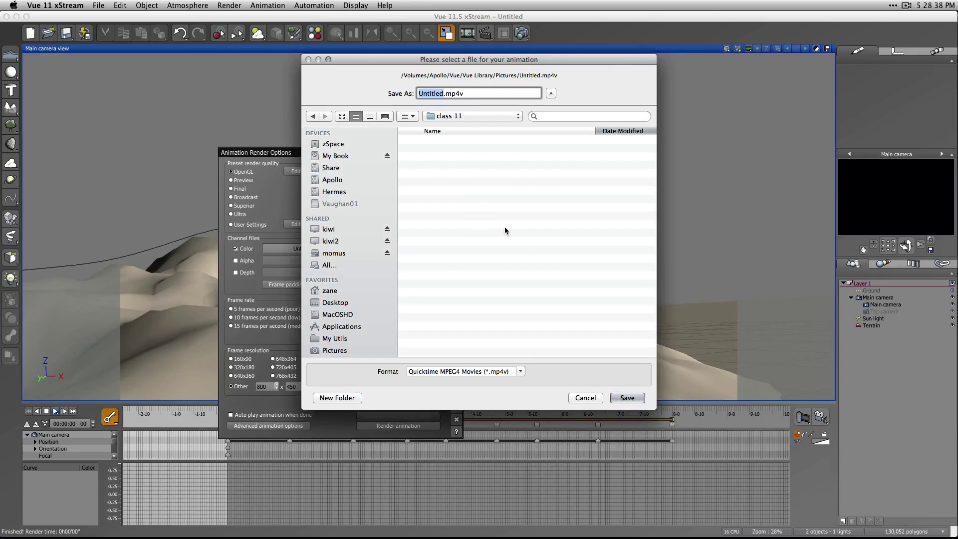
Save the animation output file as "class11 demo", keeping the Quicktime MPEG4 Movies (*.mp4v) format
{"action": "type", "text": "class11 demo"}
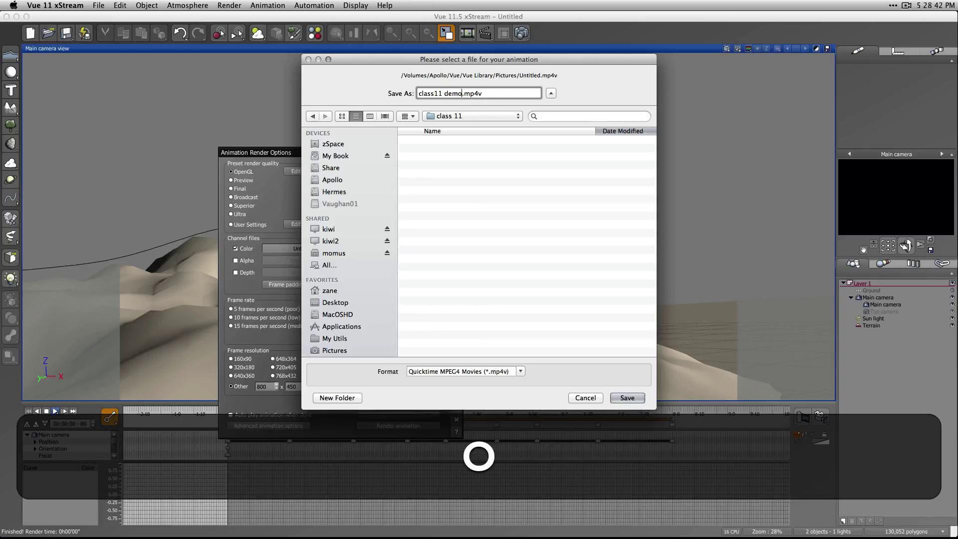
{"action": "left_click", "coordinate": [521, 374]}
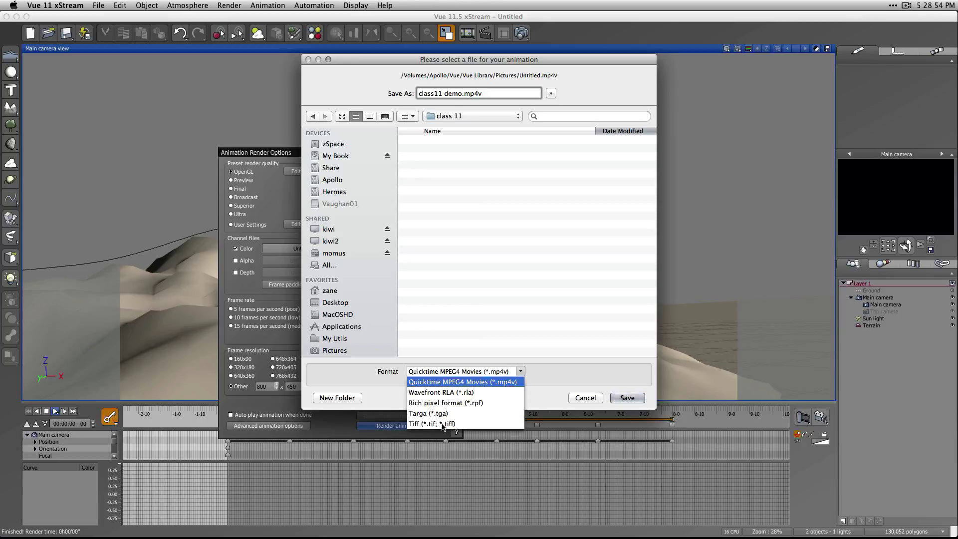
{"action": "left_click", "coordinate": [552, 367]}
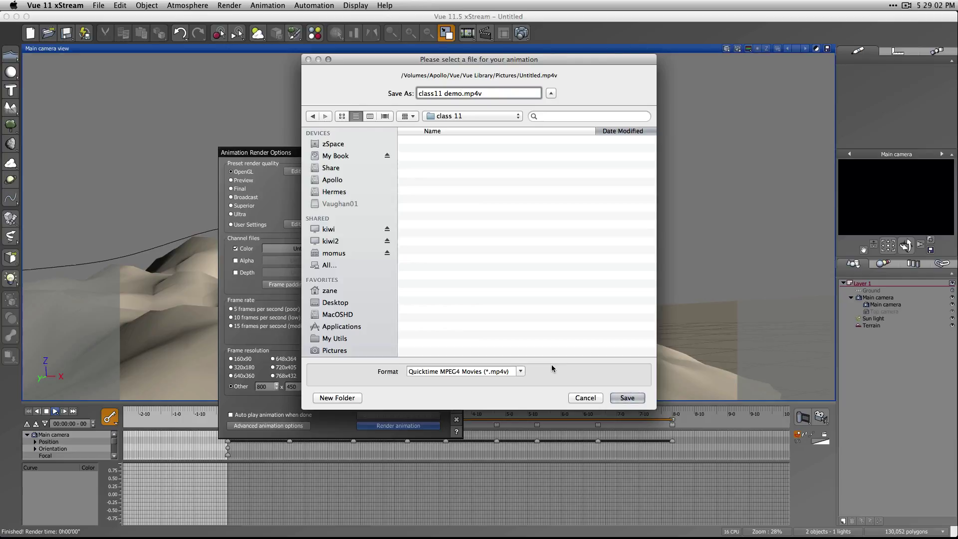
{"action": "left_click", "coordinate": [627, 398]}
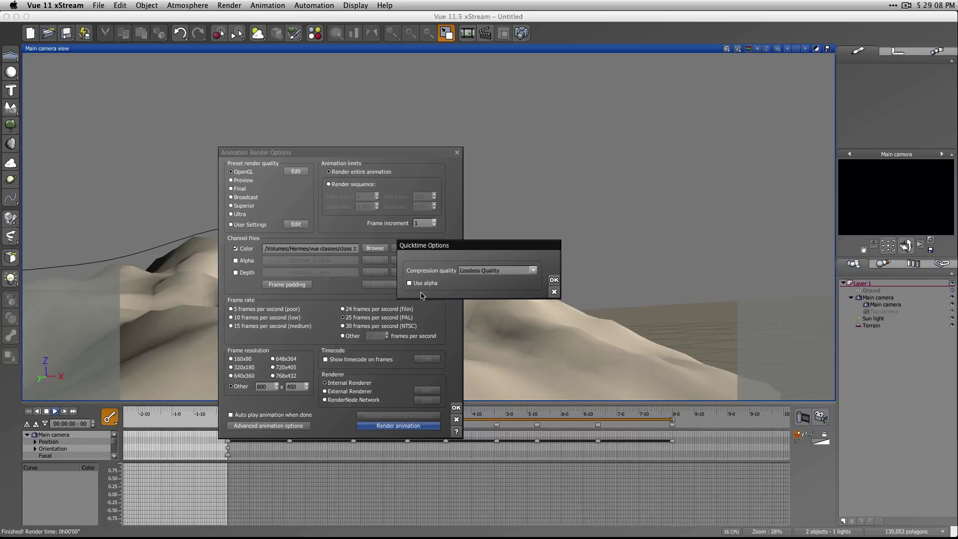
Set the Quicktime compression quality to Normal Quality and render the entire animation
{"action": "left_click", "coordinate": [530, 273]}
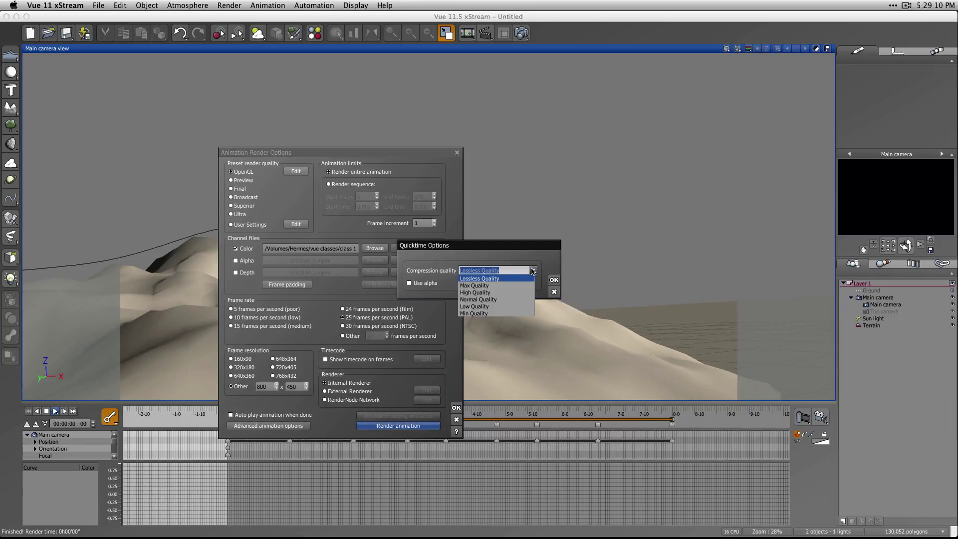
{"action": "left_click", "coordinate": [492, 300]}
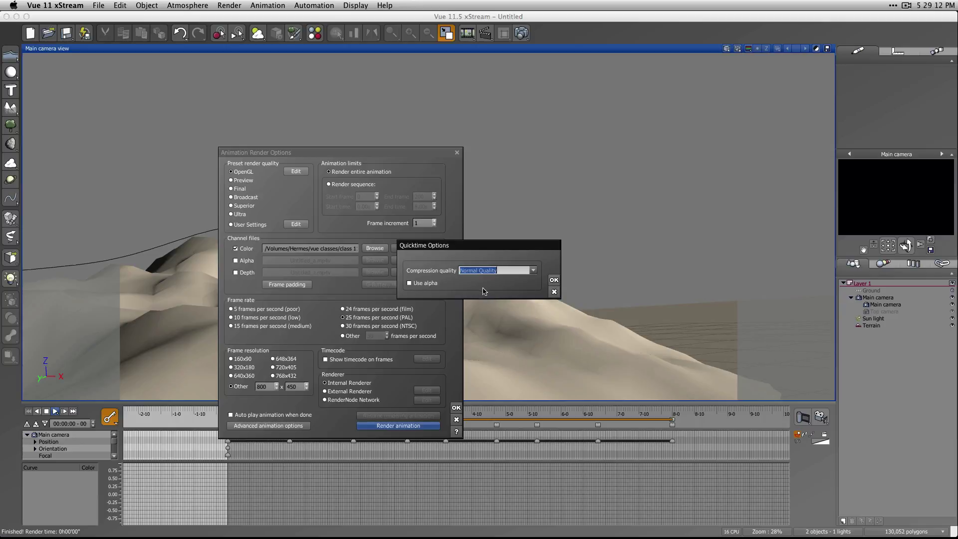
{"action": "left_click", "coordinate": [553, 279]}
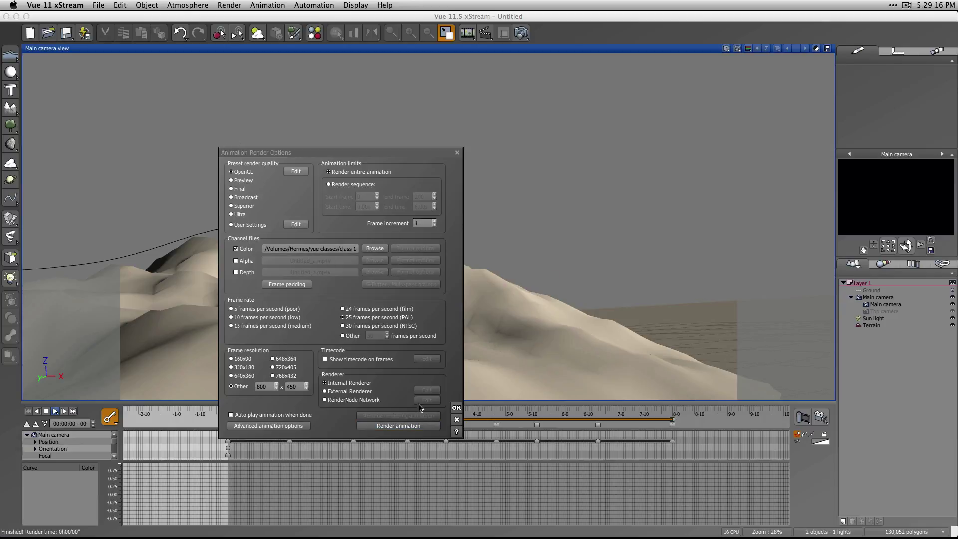
{"action": "left_click", "coordinate": [402, 427]}
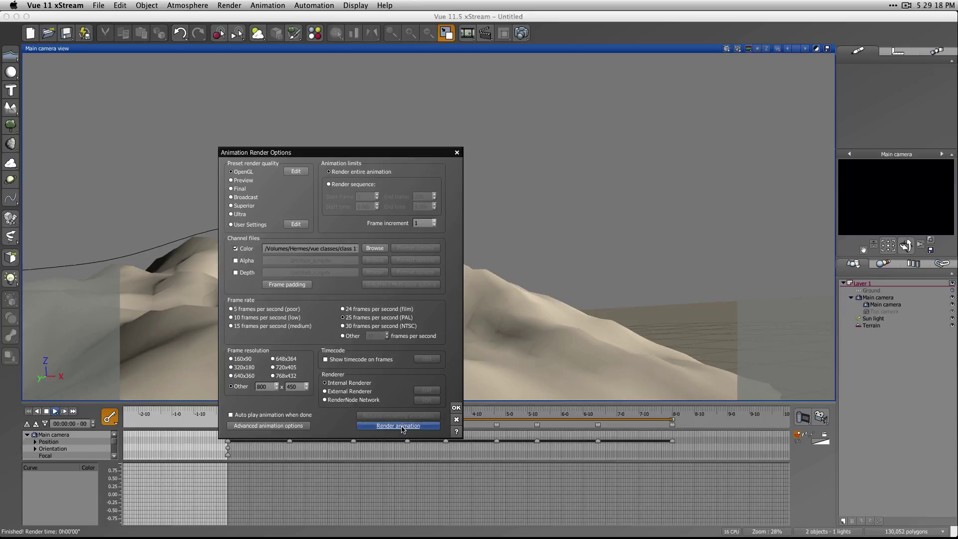
{"action": "left_click", "coordinate": [400, 427]}
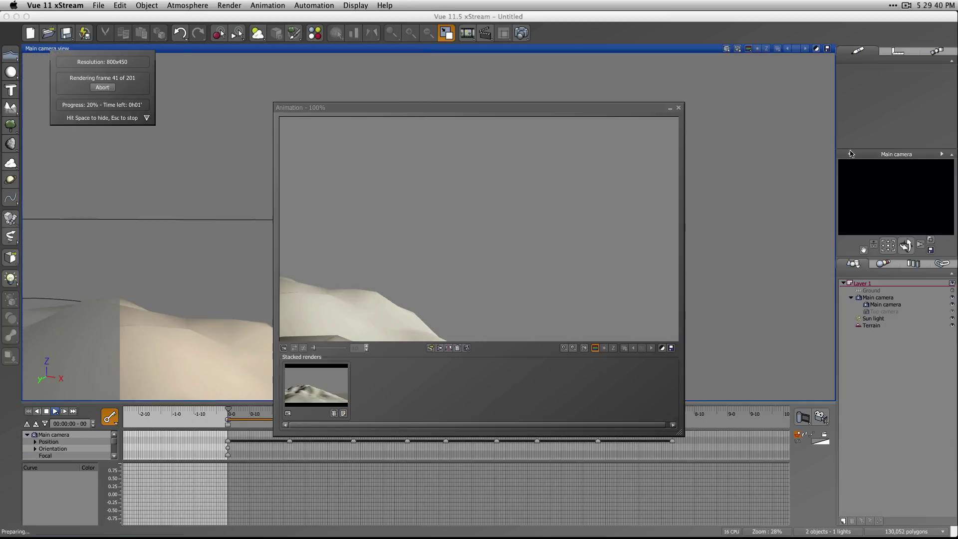
{"action": "left_click", "coordinate": [907, 6]}
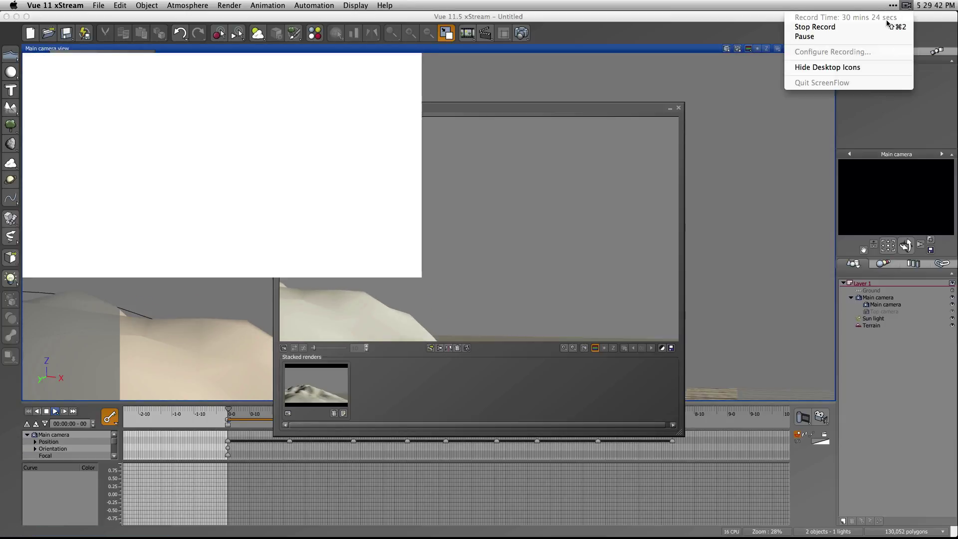
{"action": "left_click", "coordinate": [866, 37]}
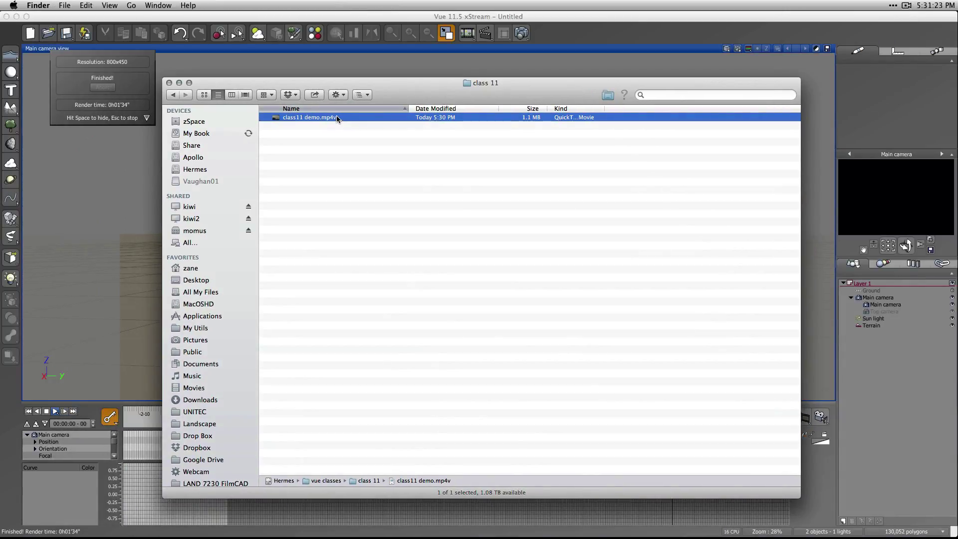
Open the rendered class11 demo.mp4v from the class 11 folder in QuickTime Player 7 and play it through
{"action": "key", "text": "super+o"}
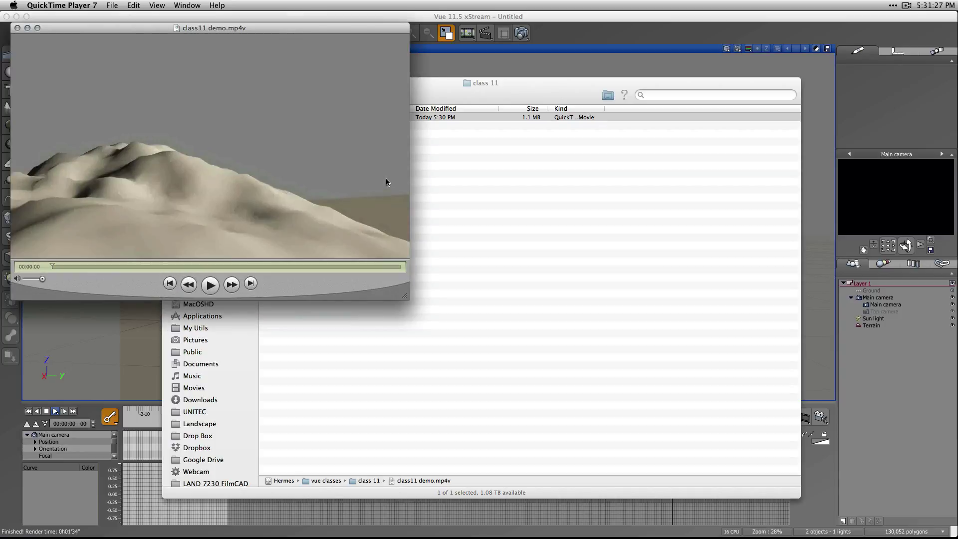
{"action": "left_click", "coordinate": [210, 285]}
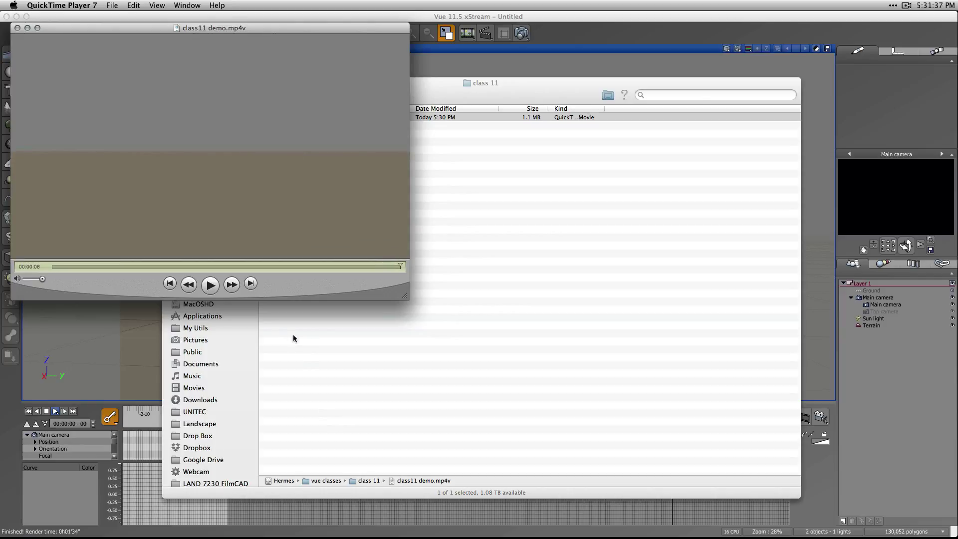
Replay the rendered class11 demo movie, close it, return to Vue and close the render display
{"action": "key", "text": "Home"}
{"action": "left_click", "coordinate": [203, 289]}
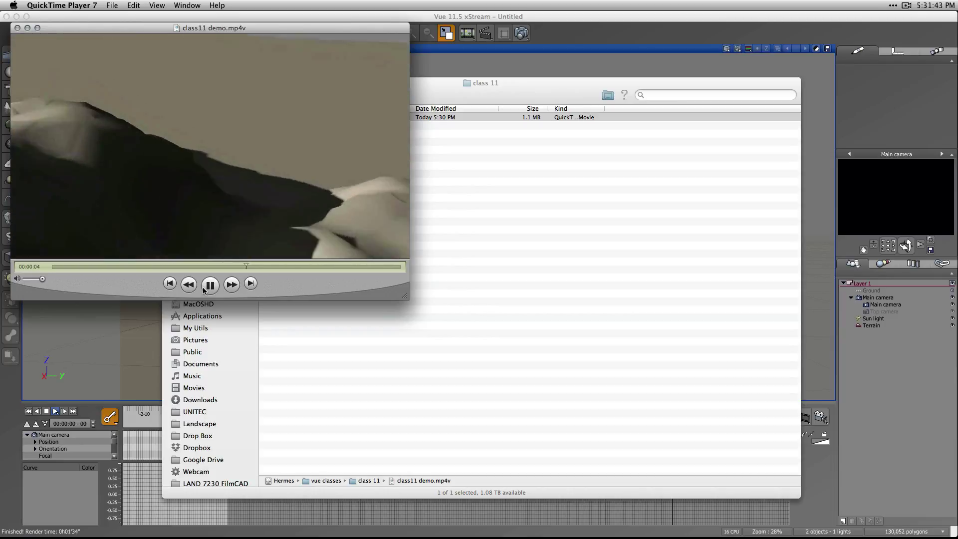
{"action": "left_click", "coordinate": [17, 28]}
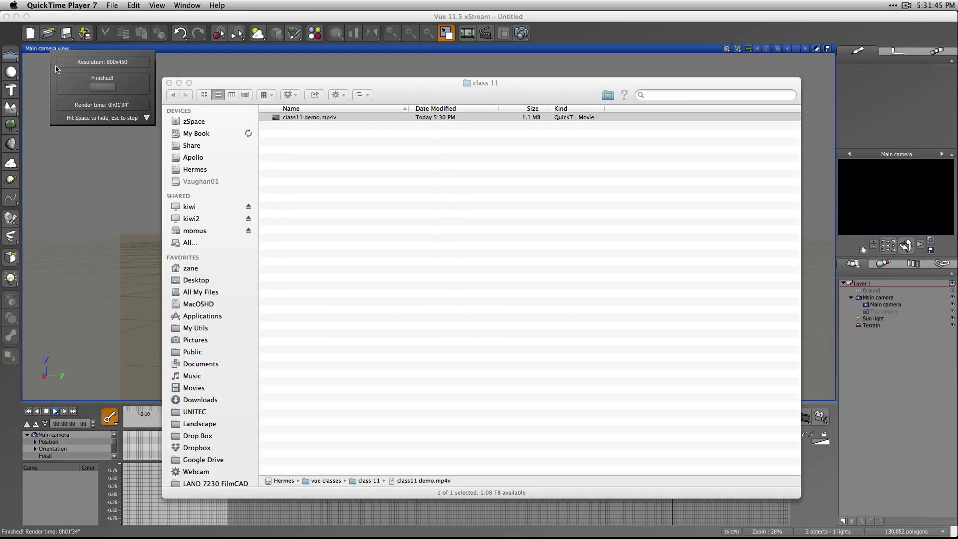
{"action": "left_click", "coordinate": [498, 219]}
{"action": "left_click", "coordinate": [619, 39]}
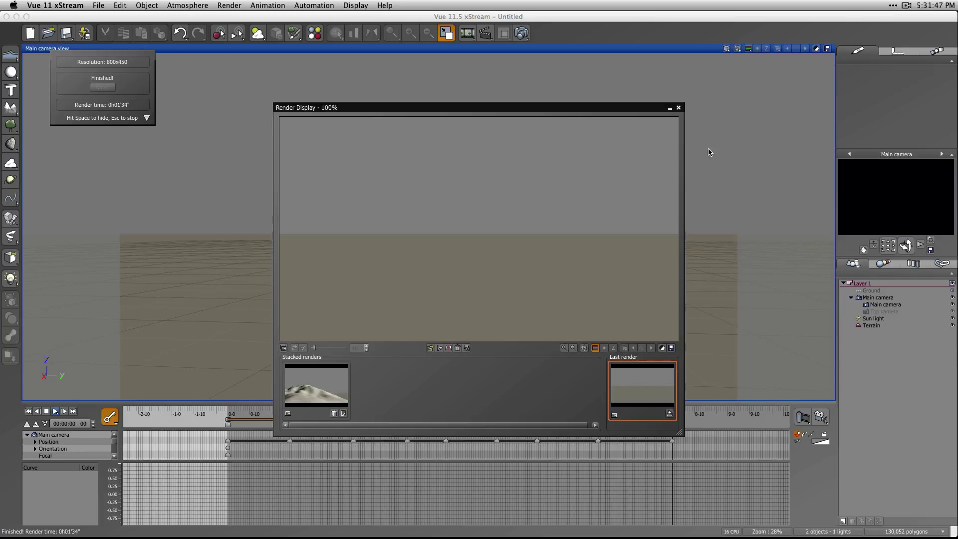
{"action": "left_click", "coordinate": [679, 107]}
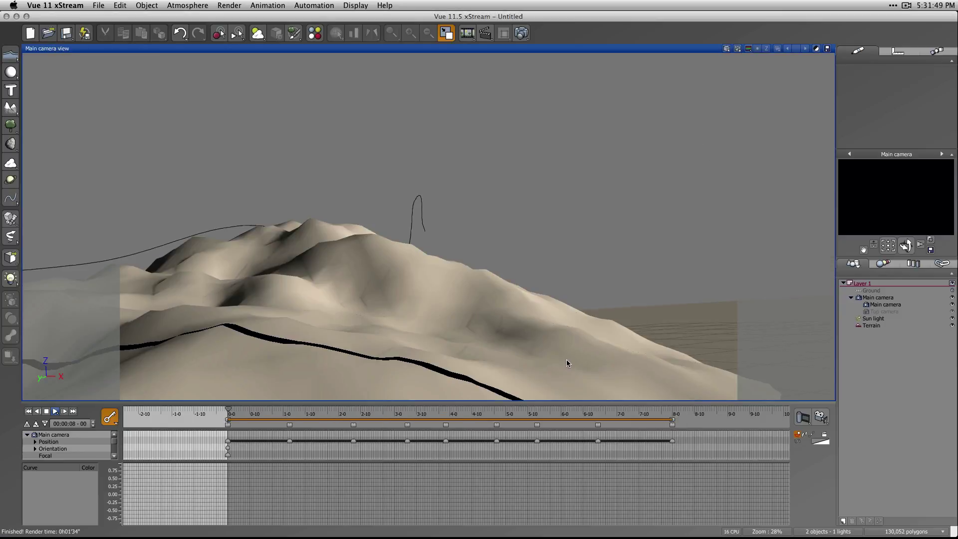
Load the z_Native_1 material onto the terrain from the custom material collections and deselect the terrain
{"action": "left_click", "coordinate": [567, 359]}
{"action": "right_click", "coordinate": [900, 92]}
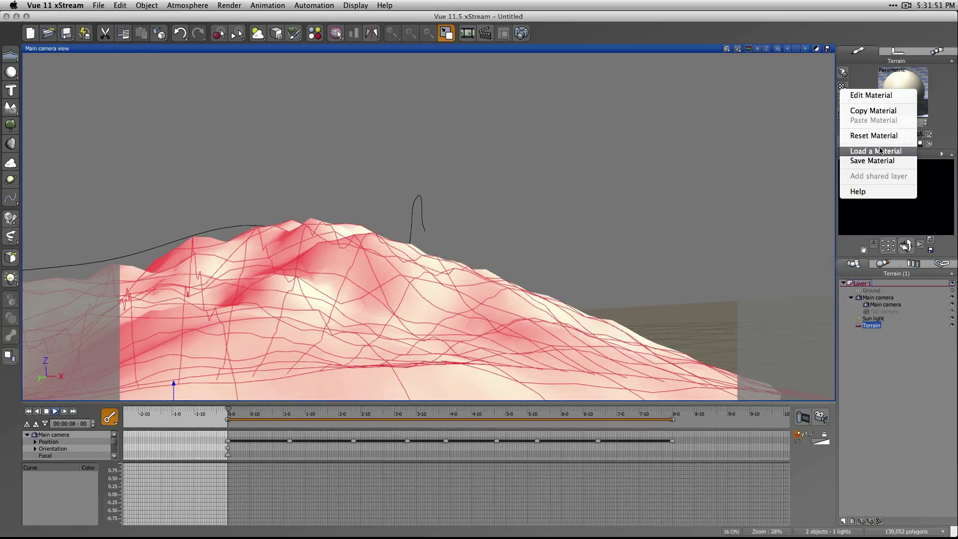
{"action": "left_click", "coordinate": [873, 151]}
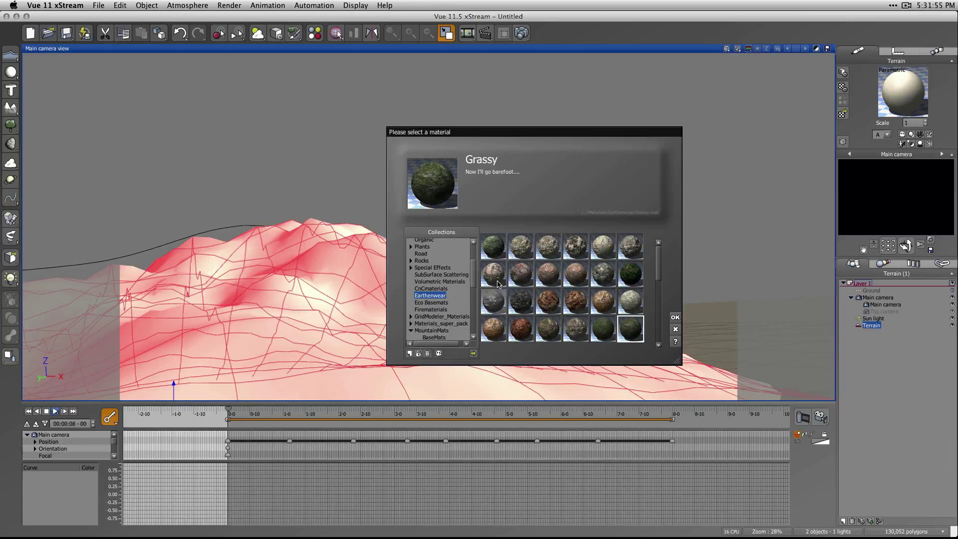
{"action": "scroll", "coordinate": [474, 288], "scroll_direction": "down", "scroll_amount": 3}
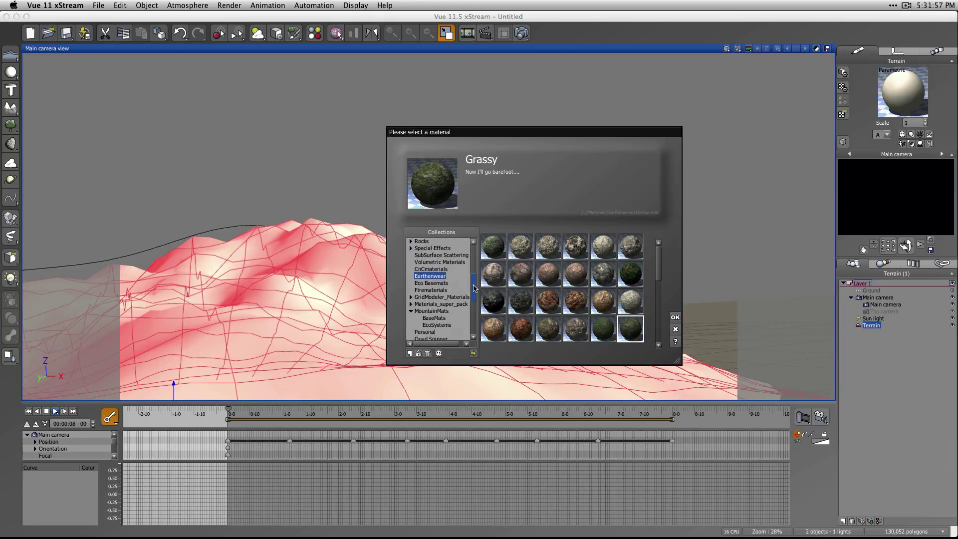
{"action": "scroll", "coordinate": [474, 288], "scroll_direction": "down", "scroll_amount": 1}
{"action": "left_click", "coordinate": [428, 277]}
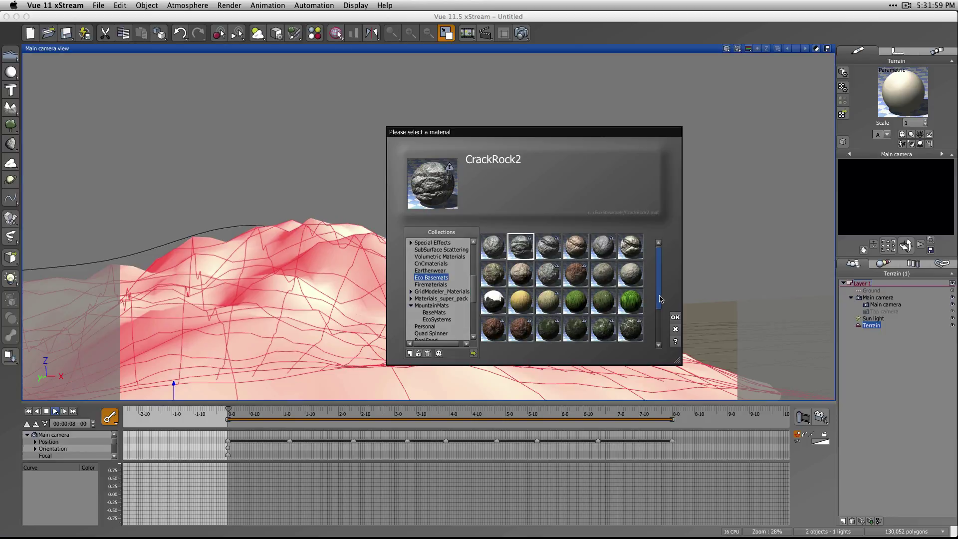
{"action": "left_click_drag", "start_coordinate": [473, 298], "coordinate": [473, 325]}
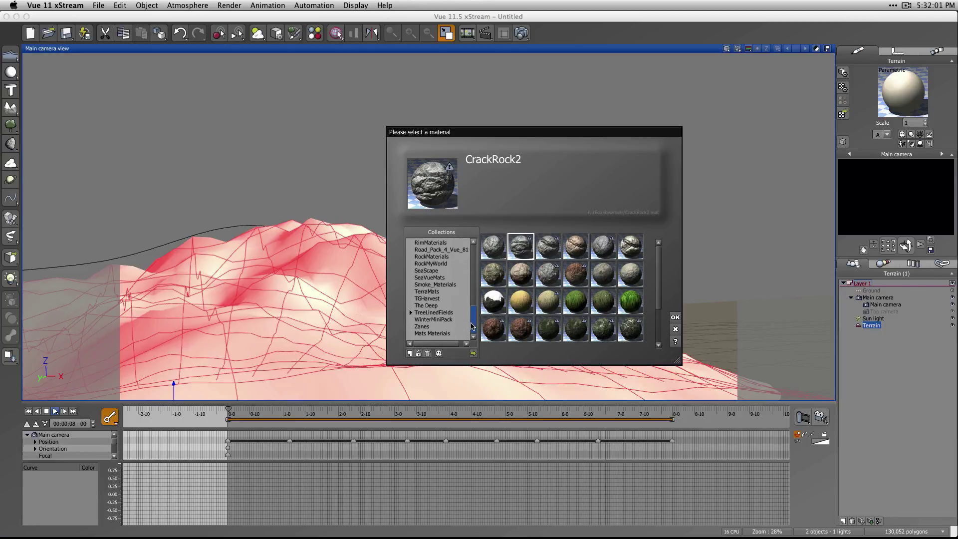
{"action": "left_click", "coordinate": [427, 327]}
{"action": "left_click", "coordinate": [521, 246]}
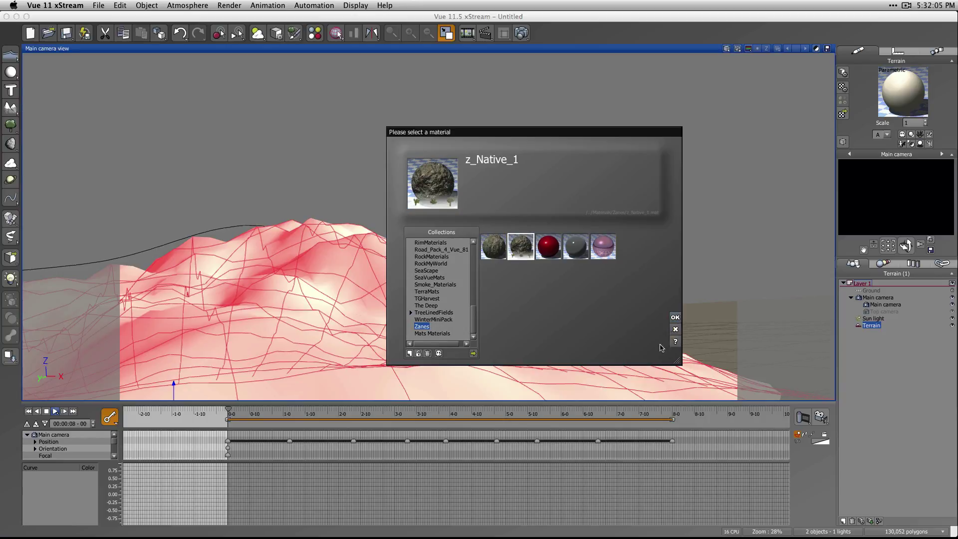
{"action": "key", "text": "Return"}
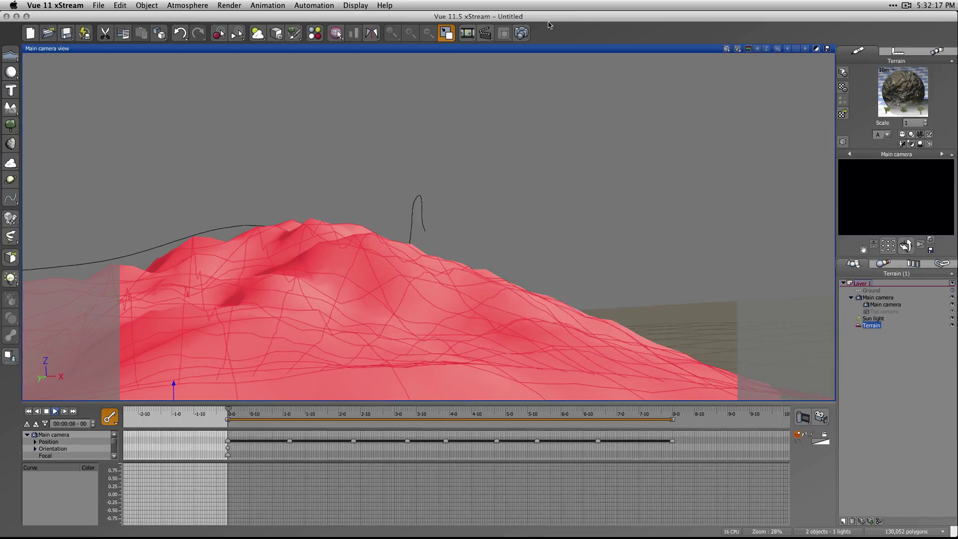
{"action": "key", "text": "Escape"}
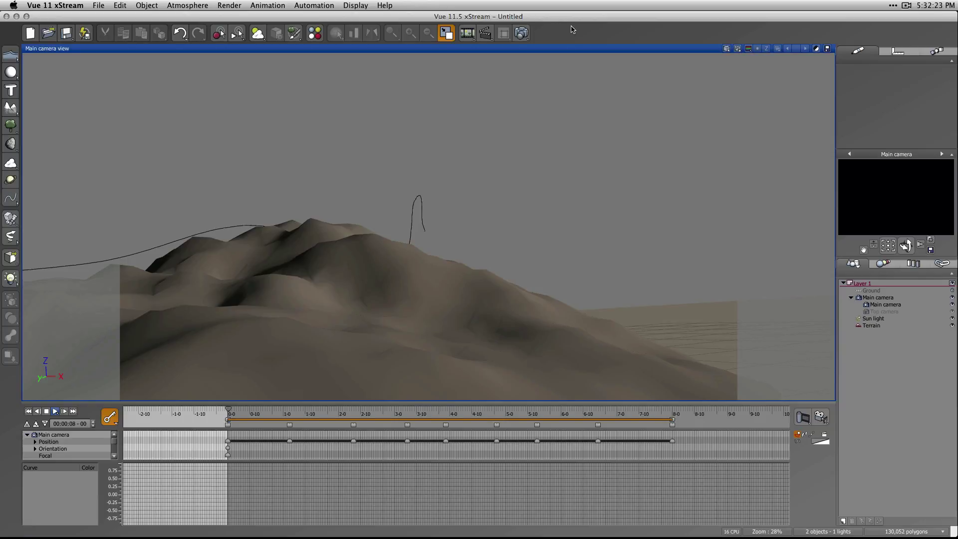
{"action": "left_click", "coordinate": [904, 4]}
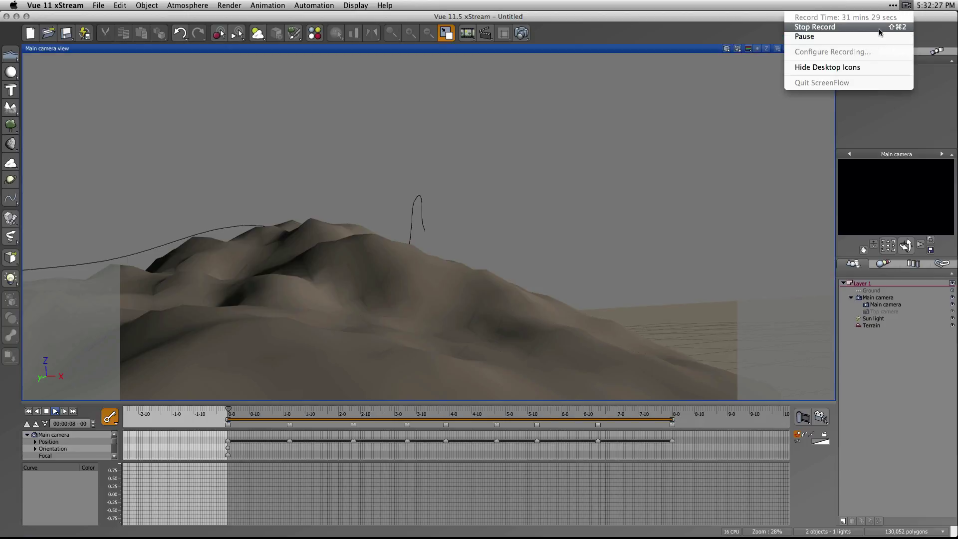
{"action": "left_click", "coordinate": [878, 28]}
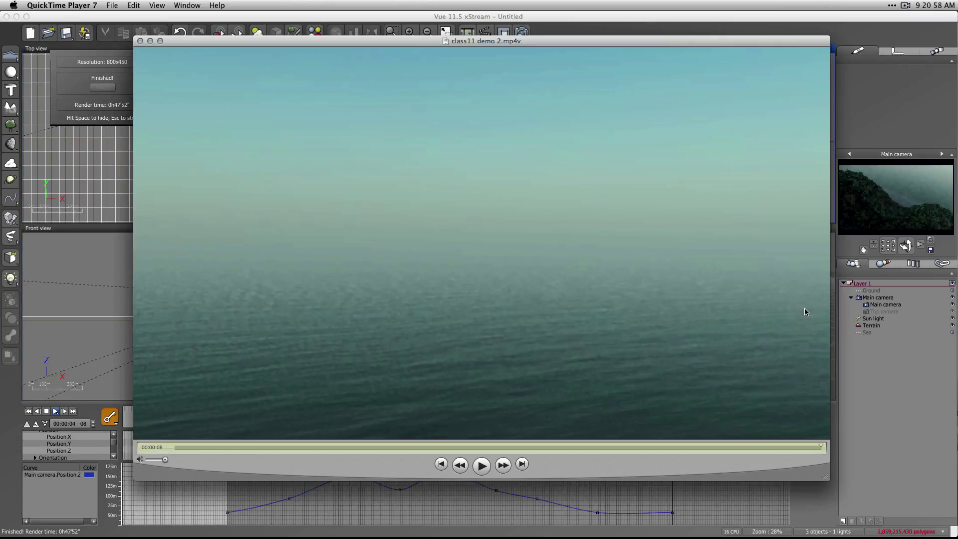
Play the rendered class11 demo 2.mp4v movie in QuickTime Player and close it
{"action": "left_click", "coordinate": [489, 469]}
{"action": "left_click", "coordinate": [481, 467]}
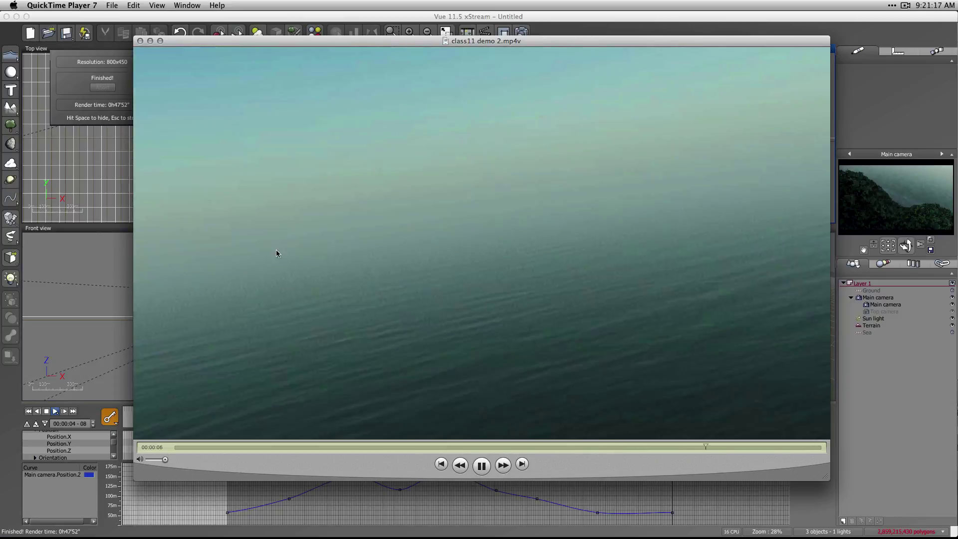
{"action": "left_click", "coordinate": [140, 41]}
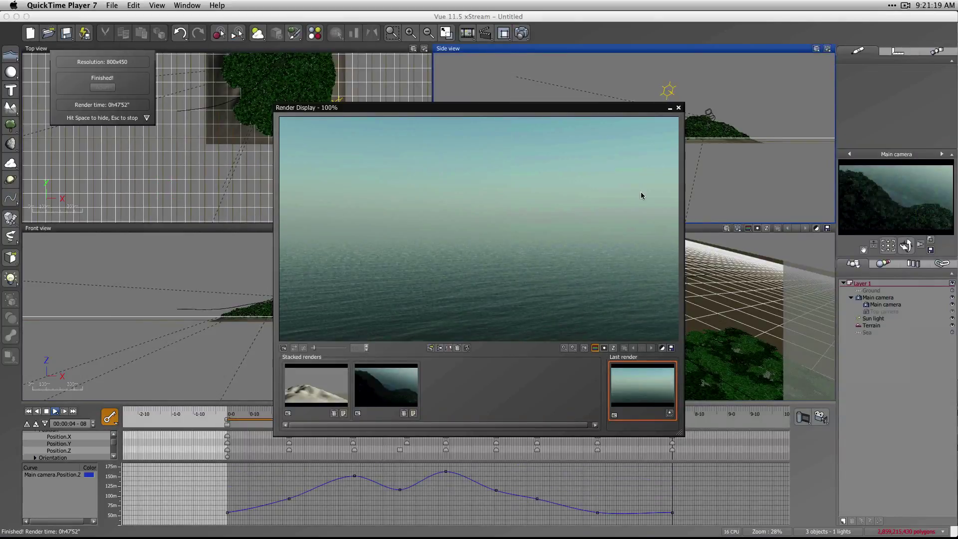
Switch back to QuickTime Player, enlarge the class11 demo 2 movie, replay it, put it away and close Vue's render display
{"action": "left_click", "coordinate": [487, 111]}
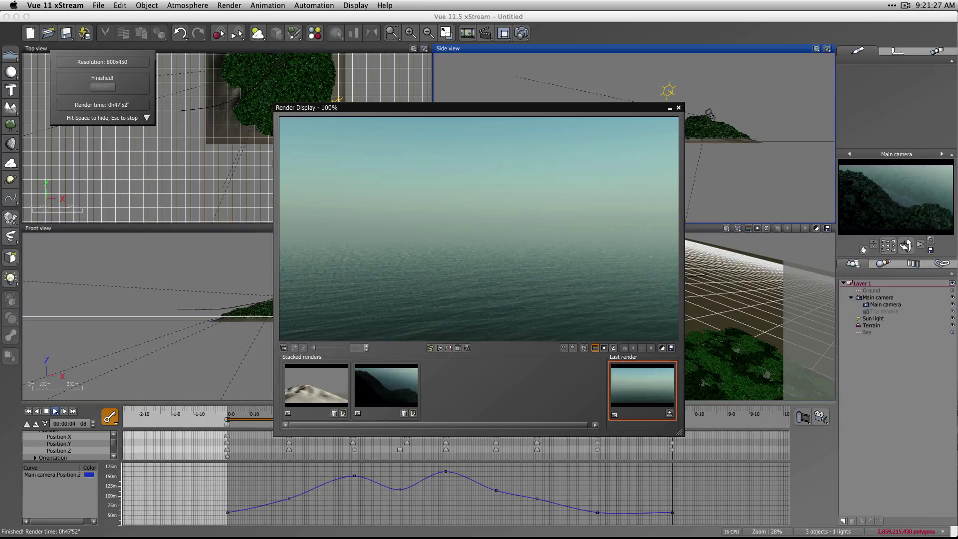
{"action": "key", "text": "super+Tab"}
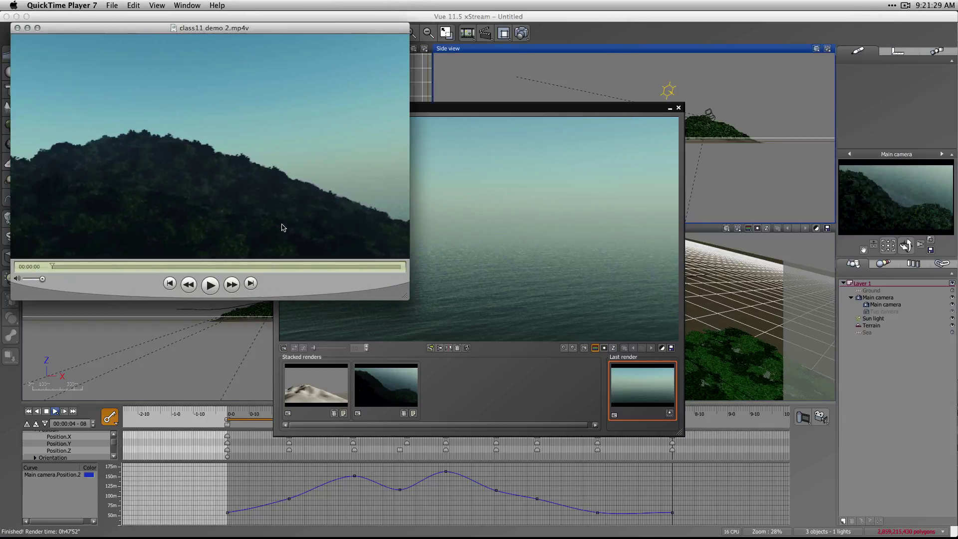
{"action": "left_click_drag", "start_coordinate": [407, 297], "coordinate": [607, 409]}
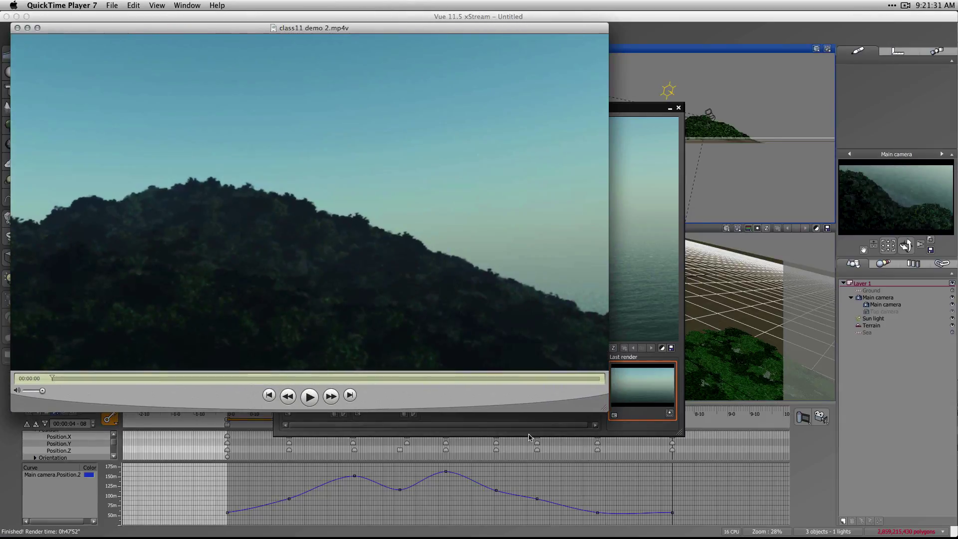
{"action": "left_click", "coordinate": [308, 396]}
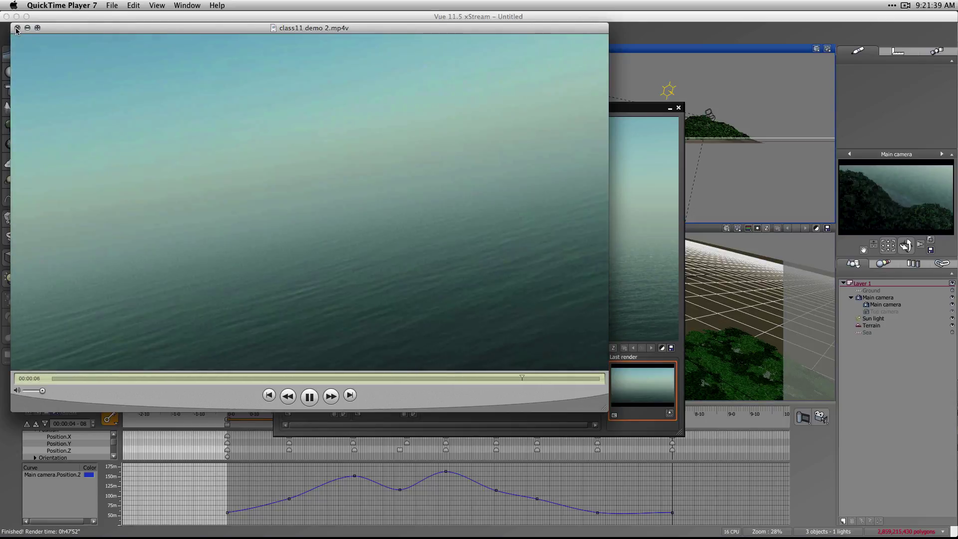
{"action": "left_click", "coordinate": [27, 28]}
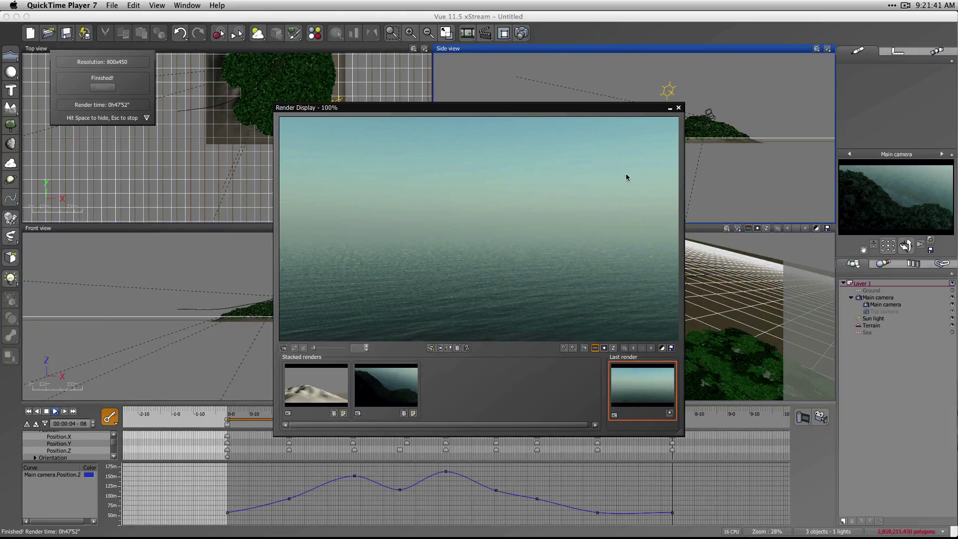
{"action": "left_click", "coordinate": [678, 108]}
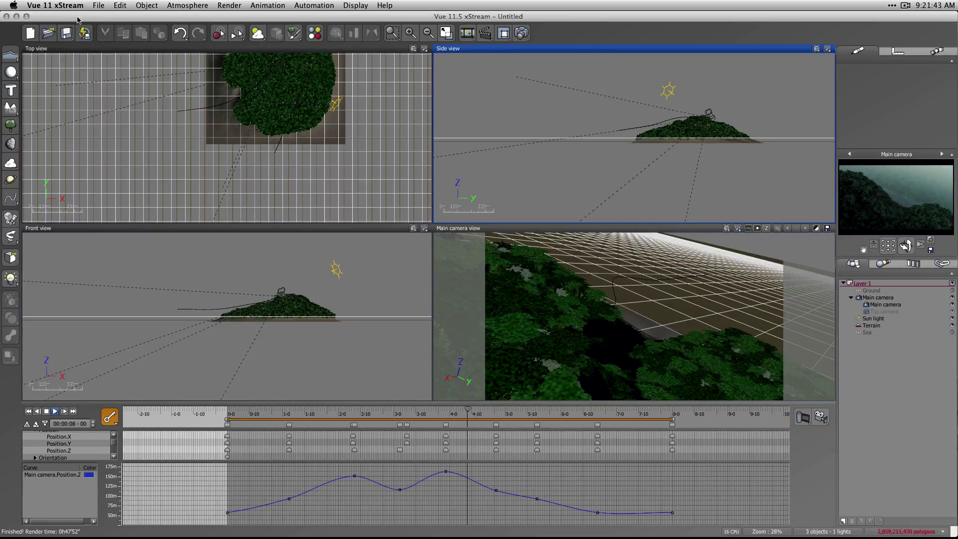
Save the scene as "class 11 demo 1" in the class 11 folder
{"action": "left_click", "coordinate": [73, 34]}
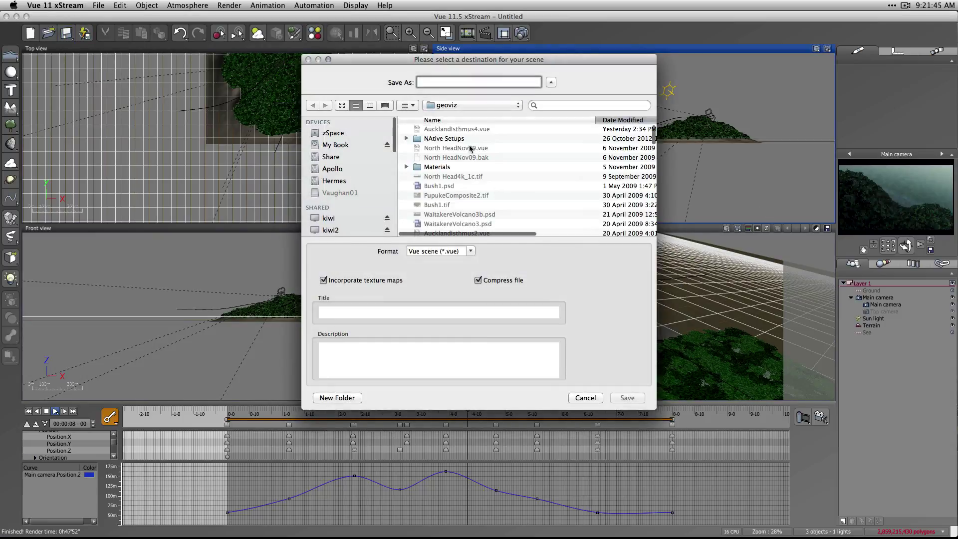
{"action": "left_click", "coordinate": [476, 105]}
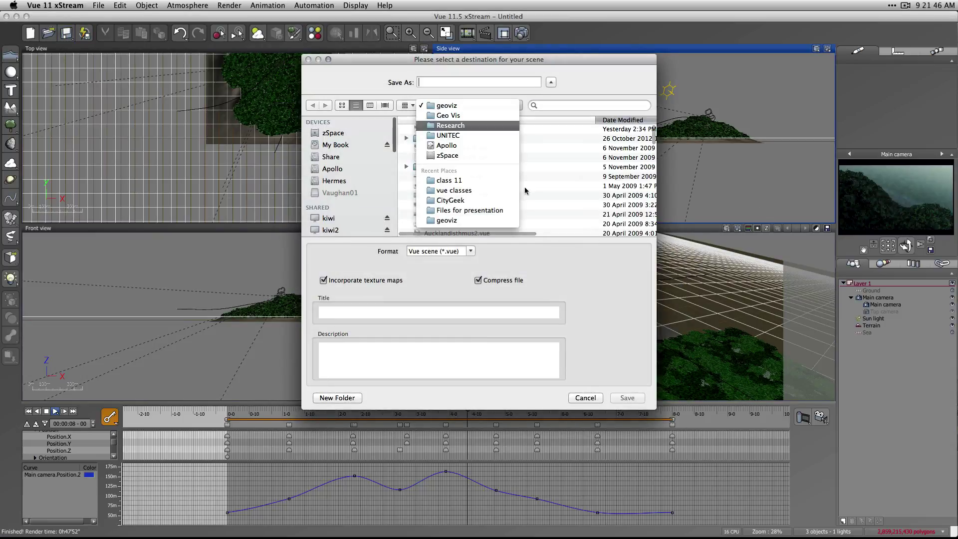
{"action": "left_click", "coordinate": [484, 181]}
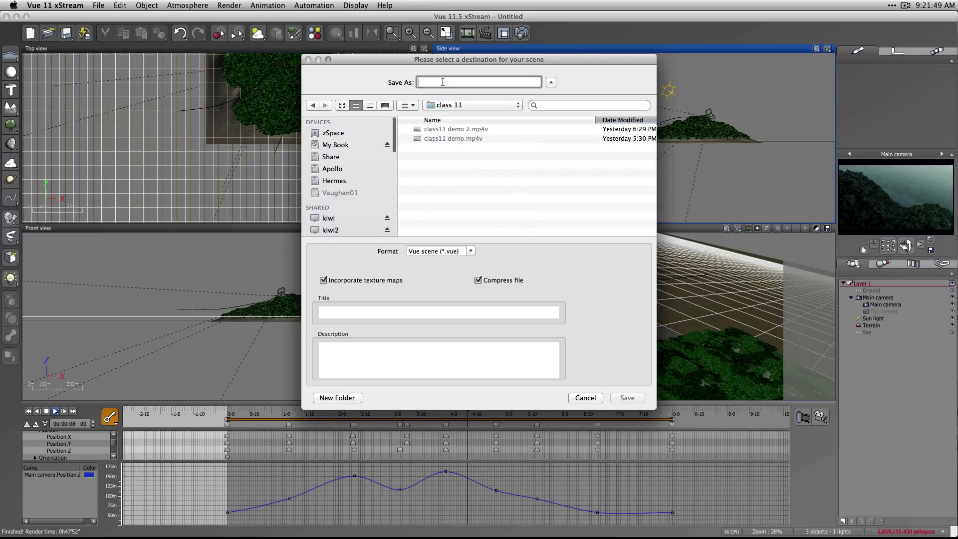
{"action": "type", "text": "class 11 "}
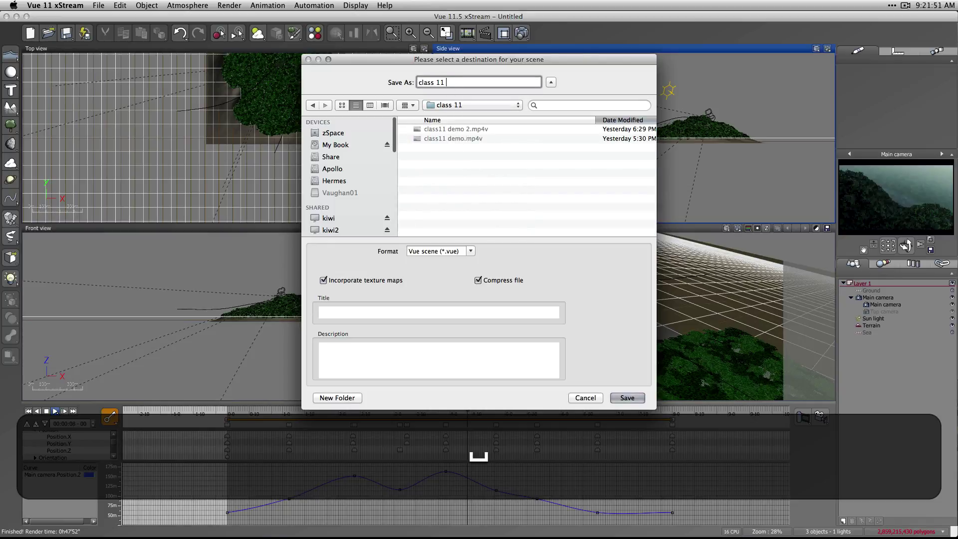
{"action": "type", "text": "demo 1"}
{"action": "key", "text": "Return"}
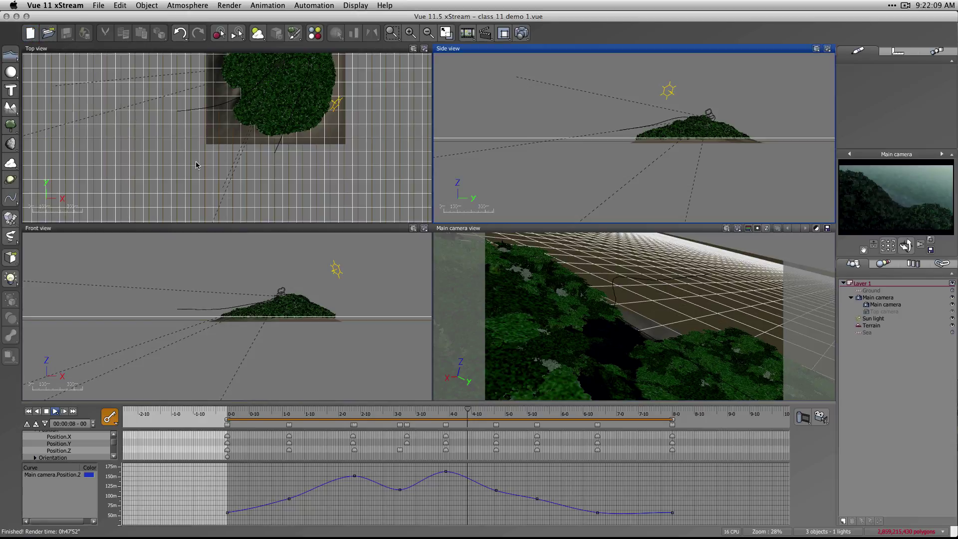
Start a new scene with the Default spectral atmosphere
{"action": "key", "text": "F5"}
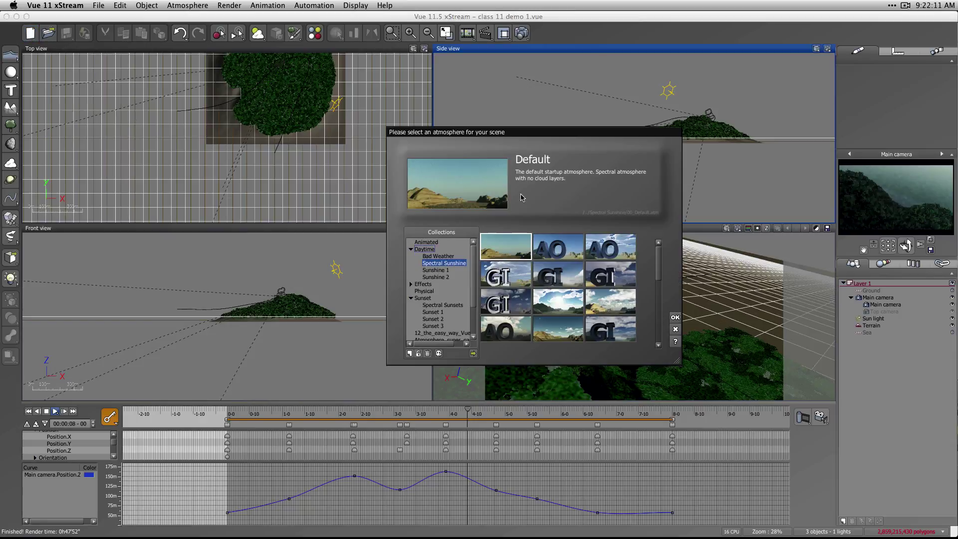
{"action": "left_click", "coordinate": [675, 318]}
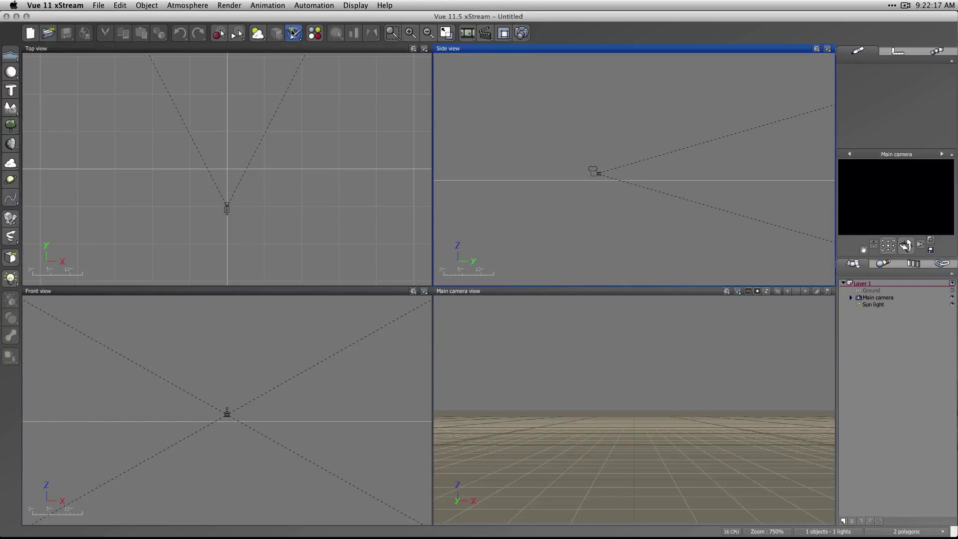
{"action": "key", "text": "ctrl+F8"}
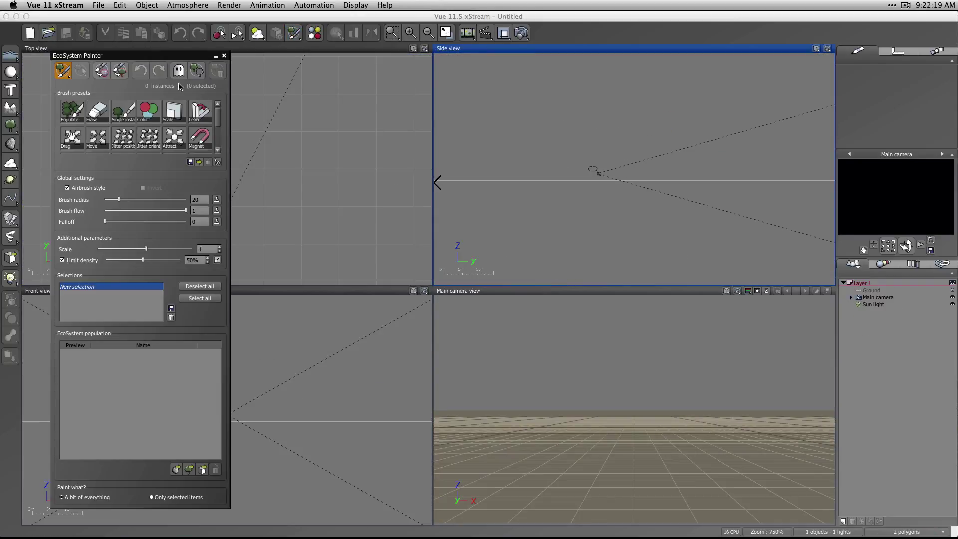
{"action": "left_click", "coordinate": [224, 56]}
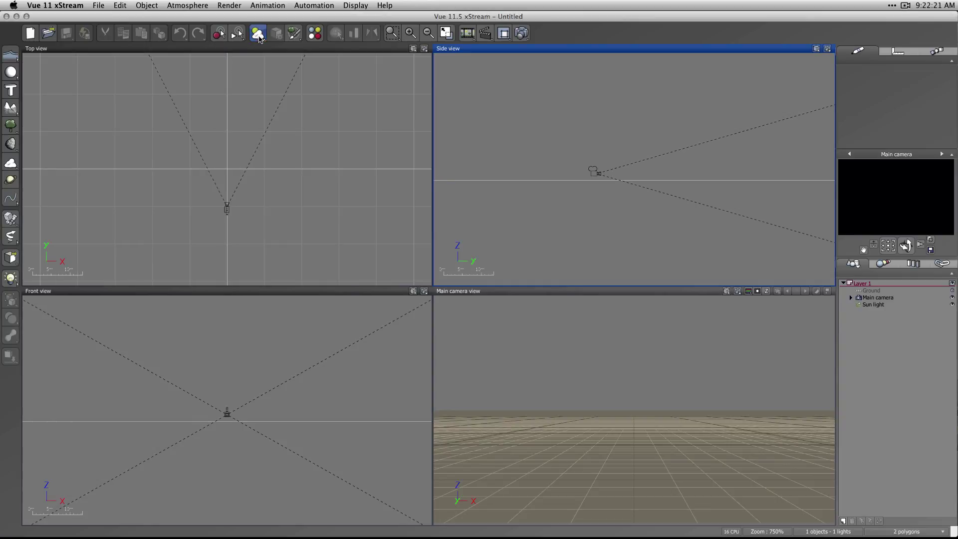
{"action": "left_click", "coordinate": [257, 33]}
{"action": "left_click", "coordinate": [675, 330]}
Raise the breeze intensity to 78% in the Atmosphere Editor's wind settings
{"action": "key", "text": "F4"}
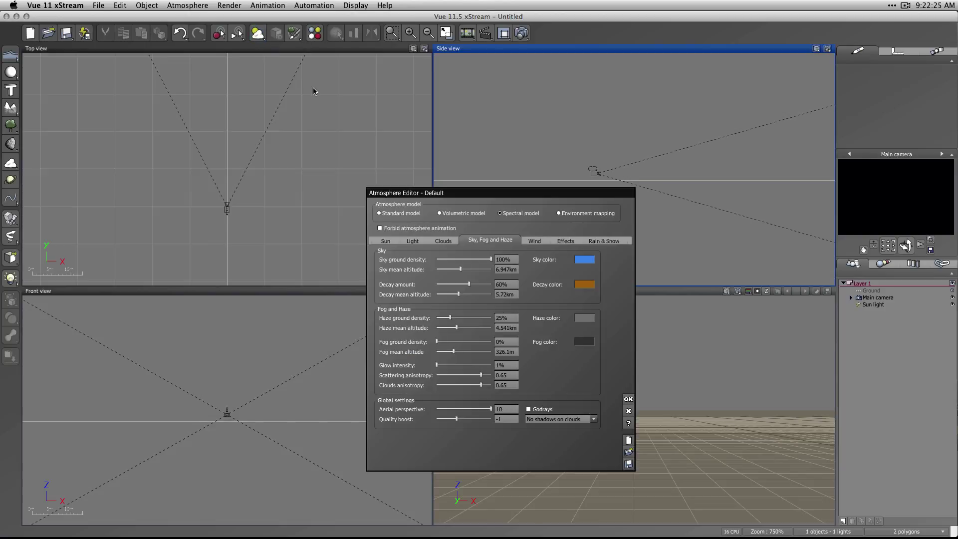
{"action": "left_click", "coordinate": [566, 241]}
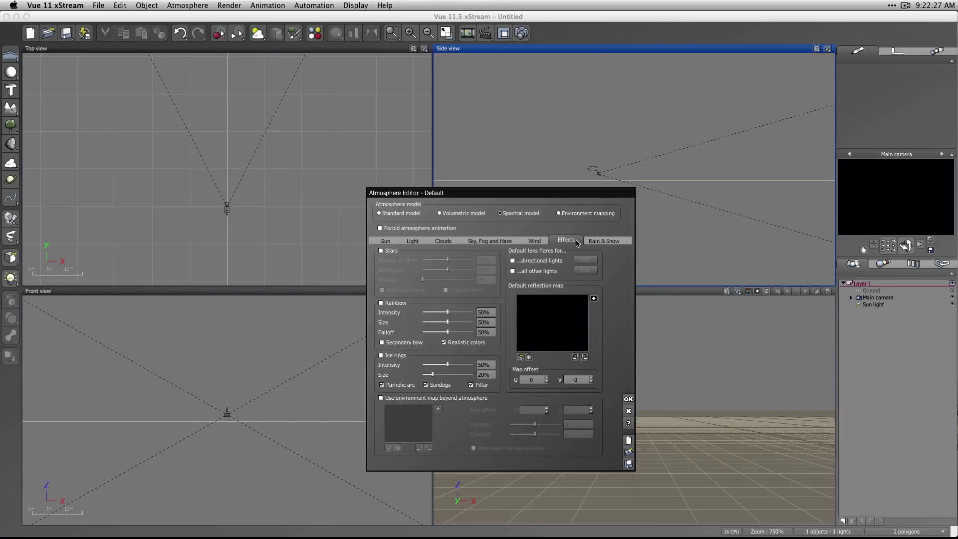
{"action": "left_click", "coordinate": [533, 242]}
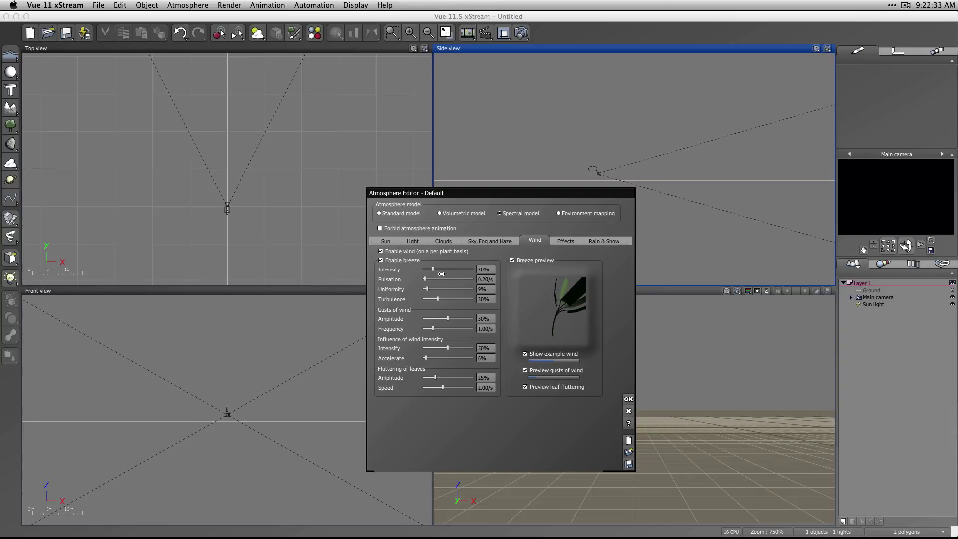
{"action": "left_click_drag", "start_coordinate": [434, 268], "coordinate": [462, 269]}
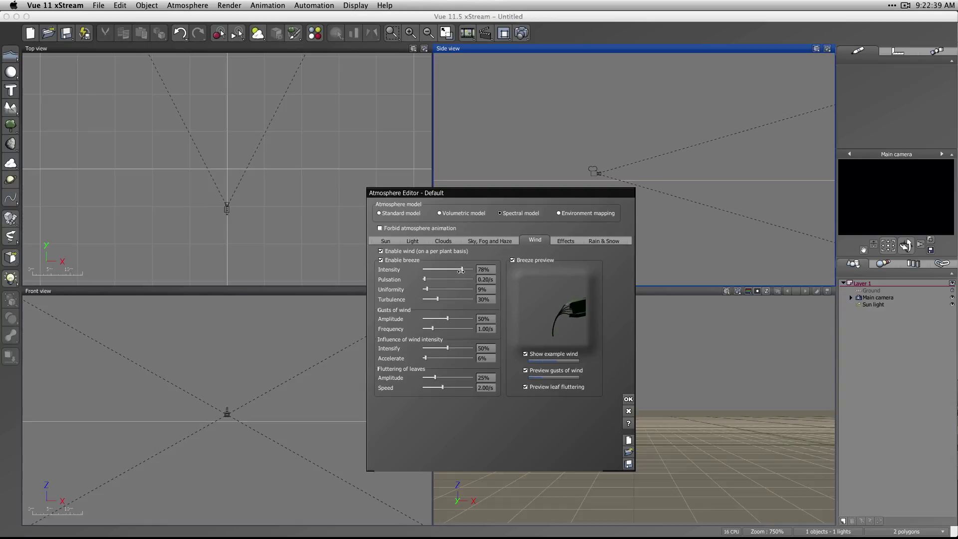
Set the breeze to 18% intensity, 0.60/s pulsation, 22% uniformity and 14% turbulence, with leaf fluttering speed 1.06/s, checking the breeze preview
{"action": "left_click_drag", "start_coordinate": [430, 268], "coordinate": [427, 268]}
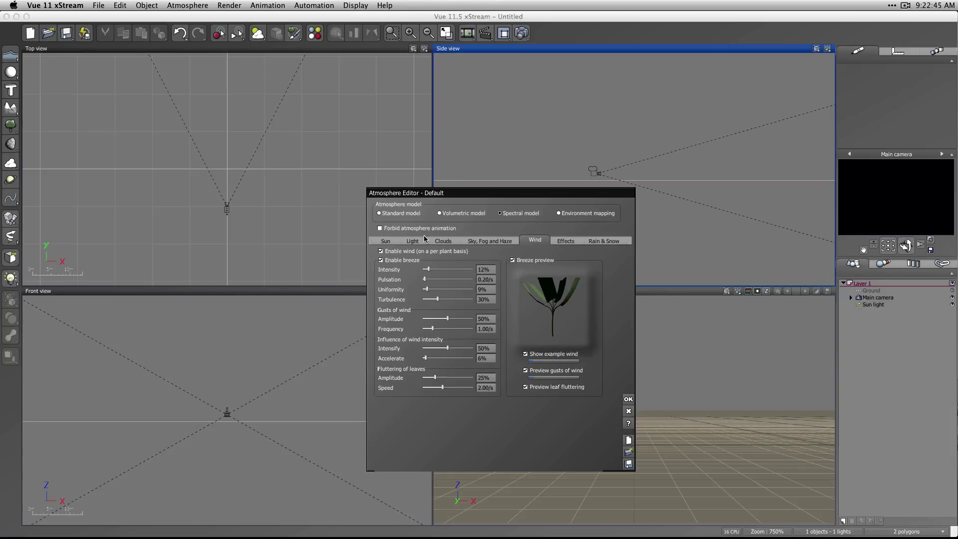
{"action": "left_click_drag", "start_coordinate": [425, 279], "coordinate": [427, 299]}
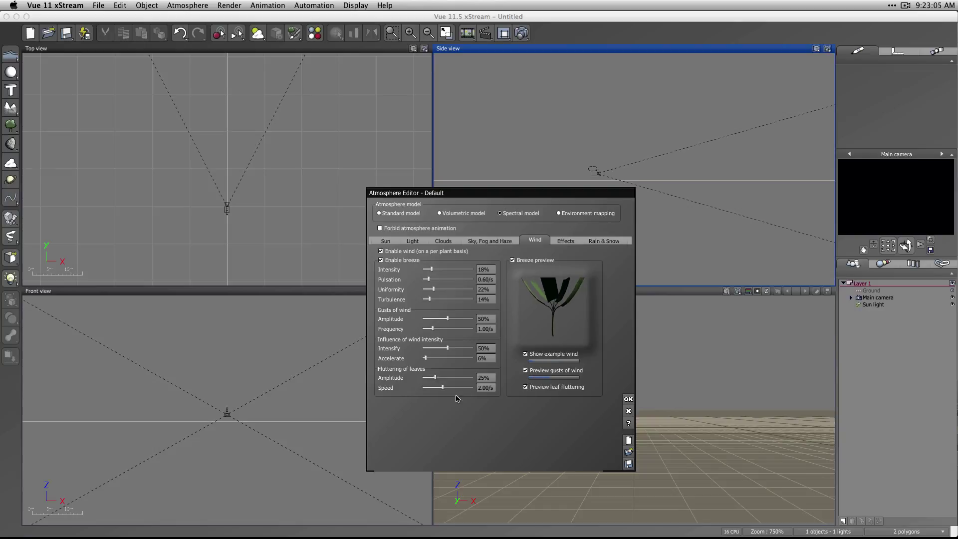
{"action": "left_click_drag", "start_coordinate": [442, 388], "coordinate": [437, 388]}
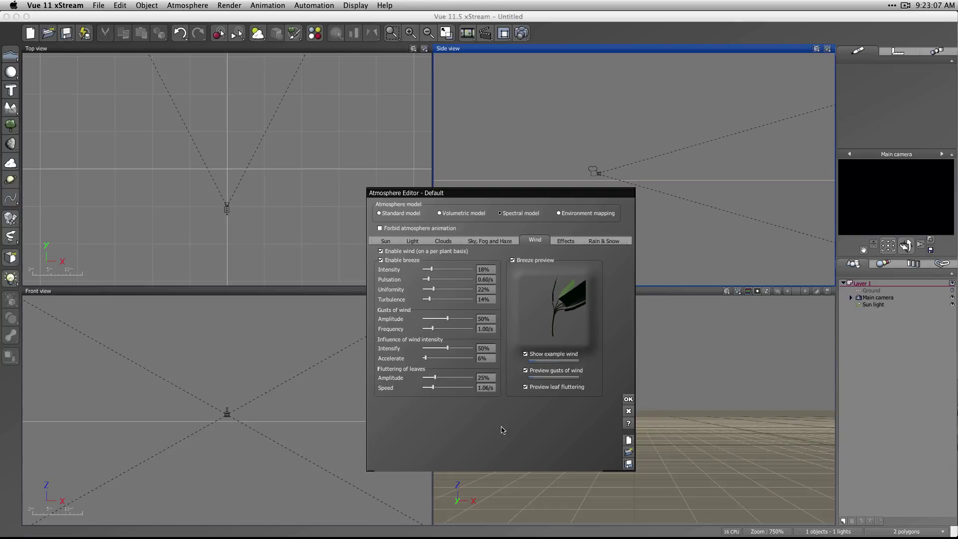
{"action": "left_click", "coordinate": [523, 261]}
{"action": "left_click", "coordinate": [523, 261]}
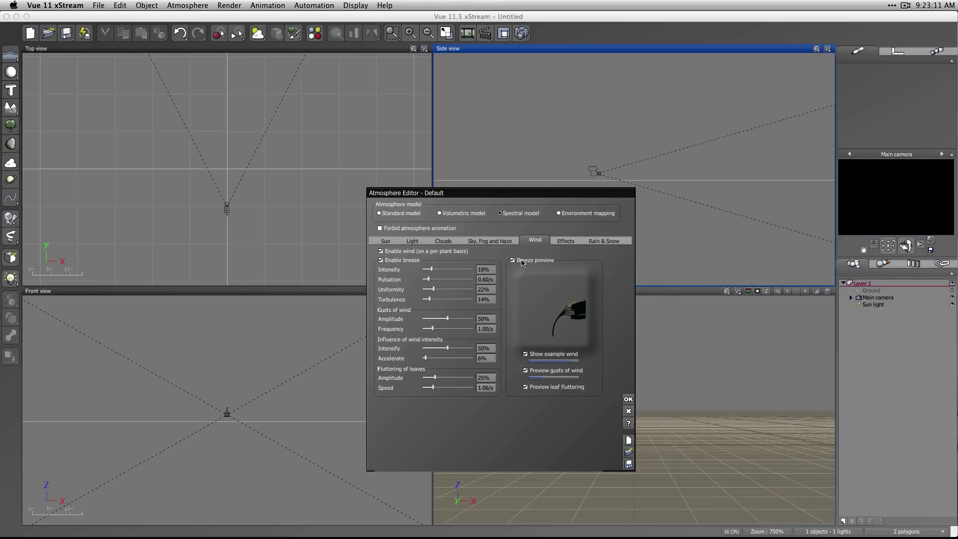
{"action": "left_click_drag", "start_coordinate": [530, 319], "coordinate": [554, 309]}
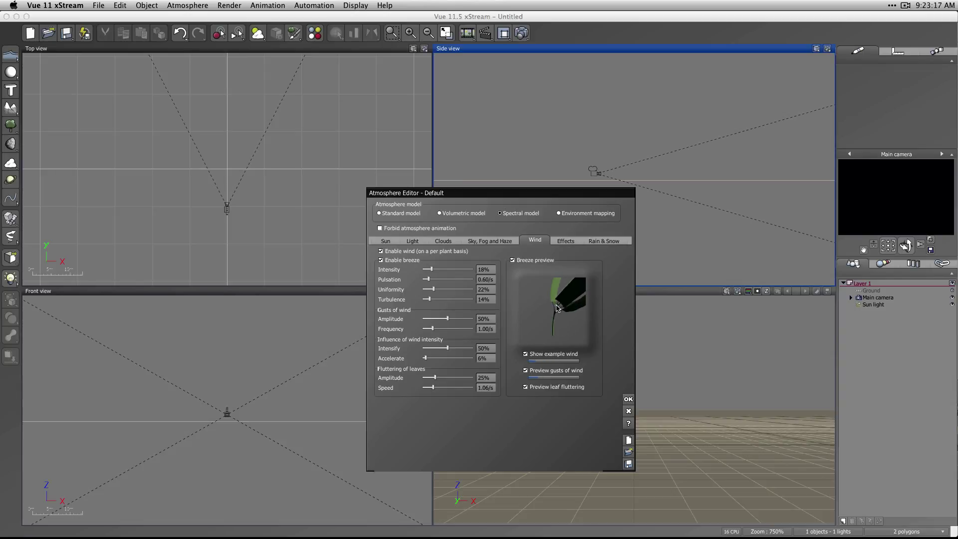
Set the atmosphere's precipitation type to Rain and apply the atmosphere settings
{"action": "left_click", "coordinate": [566, 244]}
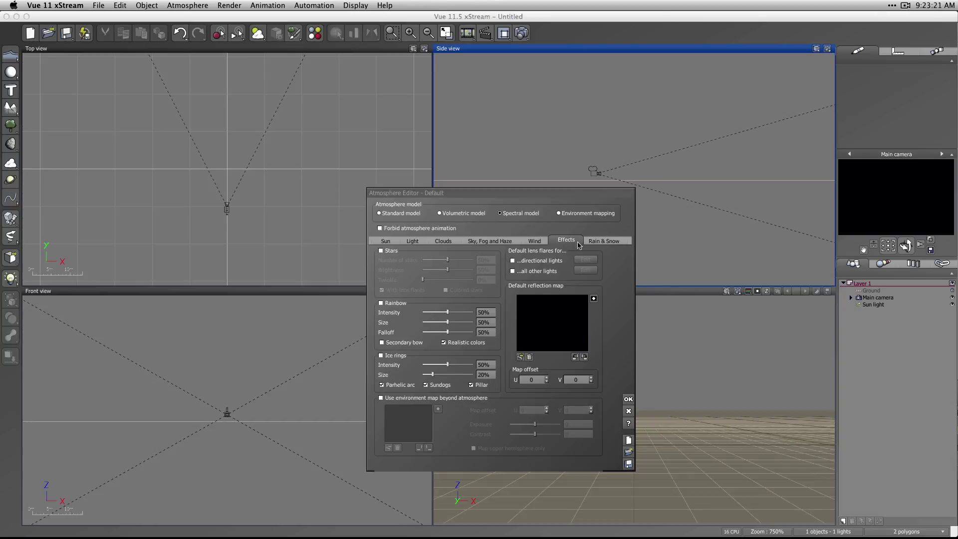
{"action": "left_click", "coordinate": [606, 242]}
{"action": "left_click", "coordinate": [490, 262]}
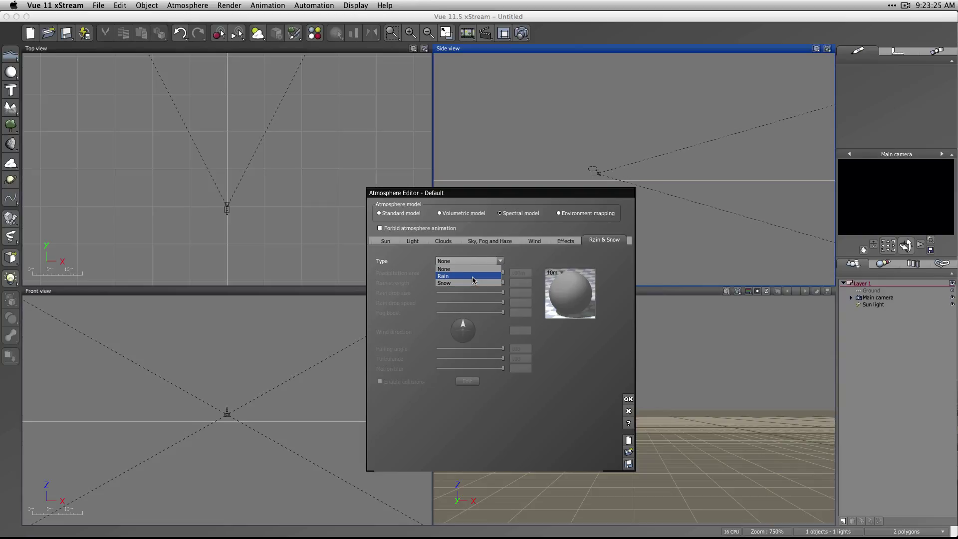
{"action": "left_click", "coordinate": [472, 276]}
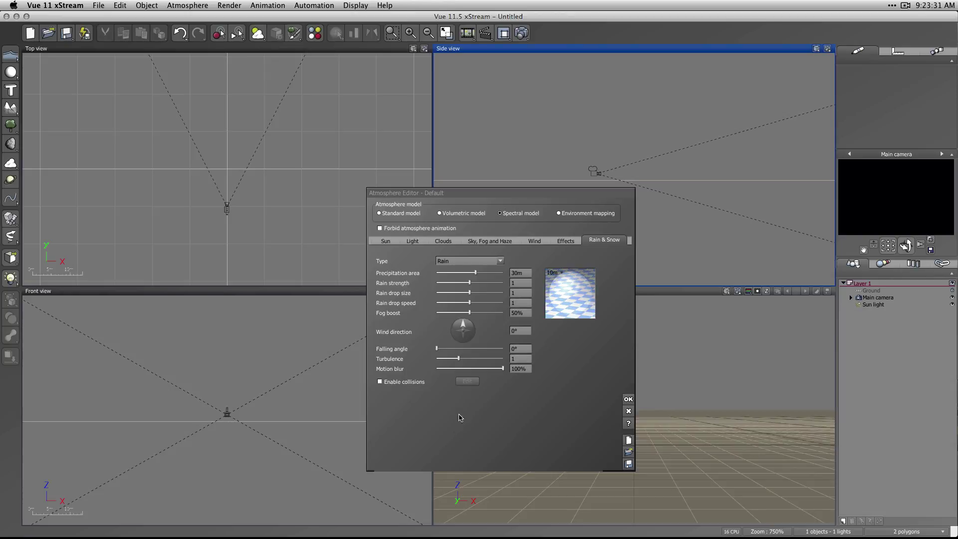
{"action": "left_click", "coordinate": [629, 399]}
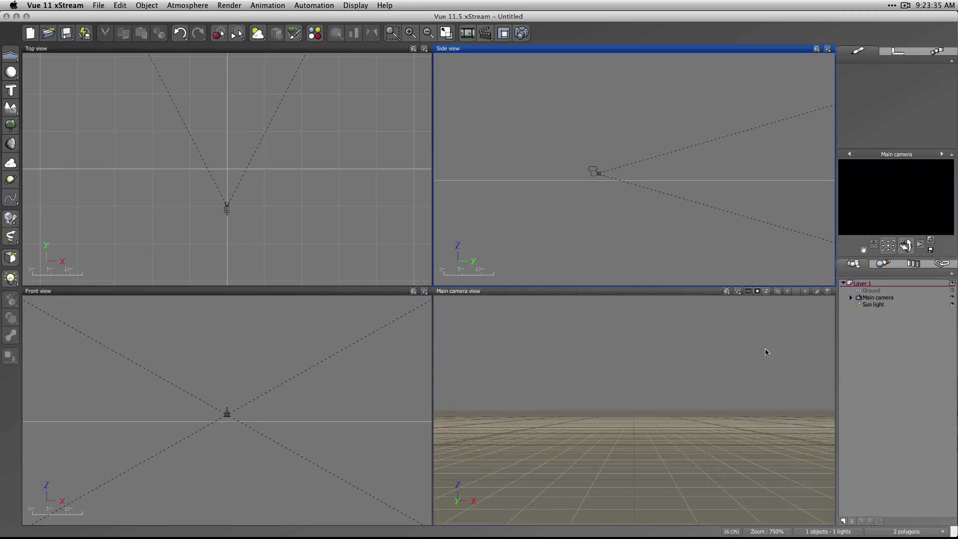
Add three spheres, one of them flattened, and spread them at different distances in front of the main camera
{"action": "left_click", "coordinate": [10, 72]}
{"action": "mouse_move", "coordinate": [236, 165]}
{"action": "left_mouse_down"}
{"action": "mouse_move", "coordinate": [212, 104]}
{"action": "mouse_move", "coordinate": [290, 138]}
{"action": "mouse_move", "coordinate": [211, 144]}
{"action": "mouse_move", "coordinate": [214, 154]}
{"action": "left_mouse_up"}
{"action": "left_click", "coordinate": [293, 149]}
{"action": "left_click_drag", "start_coordinate": [298, 143], "coordinate": [286, 143]}
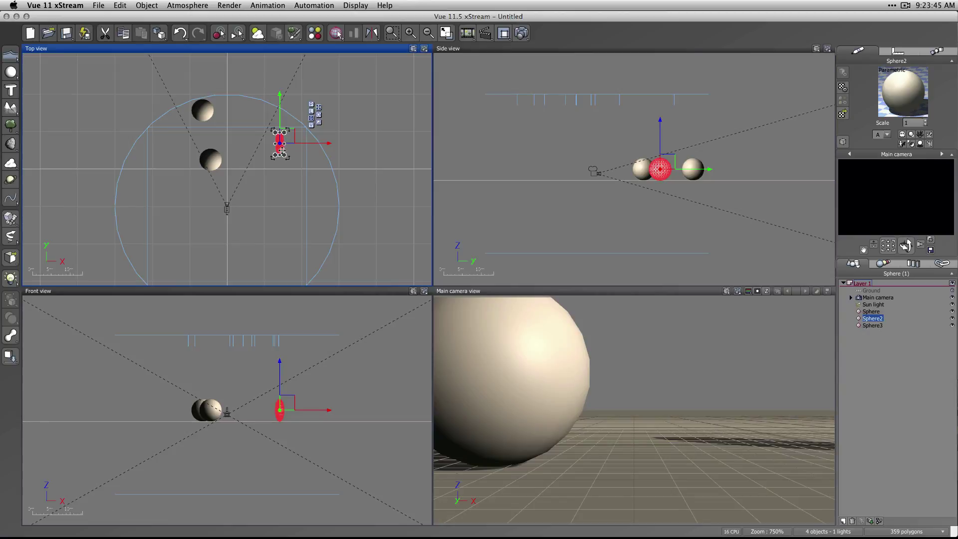
{"action": "left_click_drag", "start_coordinate": [270, 112], "coordinate": [238, 54]}
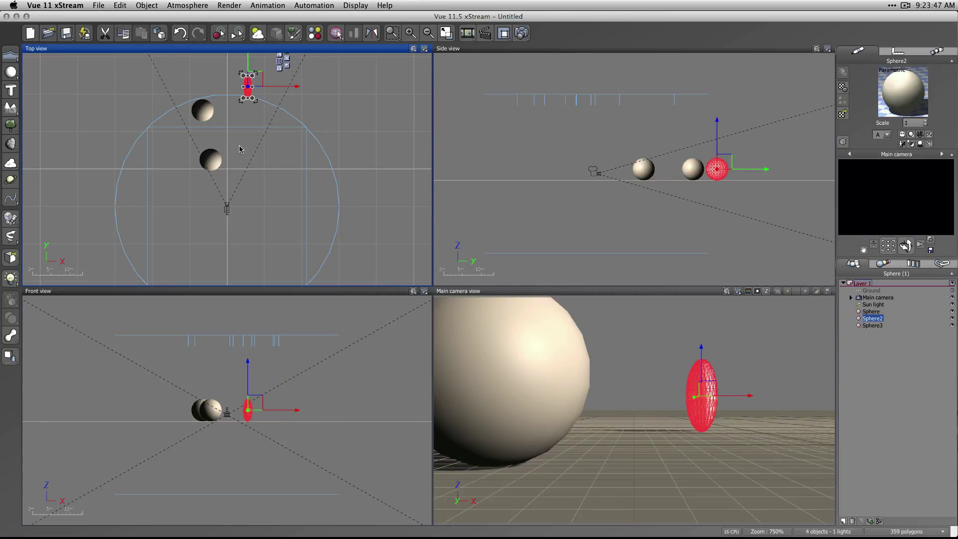
{"action": "left_click", "coordinate": [216, 163]}
{"action": "left_click_drag", "start_coordinate": [223, 153], "coordinate": [266, 144]}
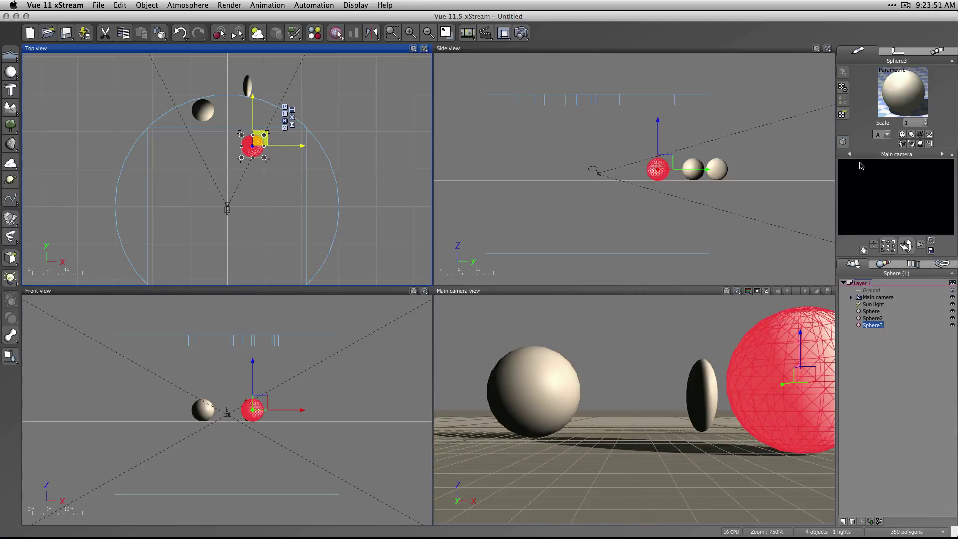
Render the rainy scene to screen at Final quality and 800x450, accept the post-render options and close the render display
{"action": "left_click", "coordinate": [521, 32]}
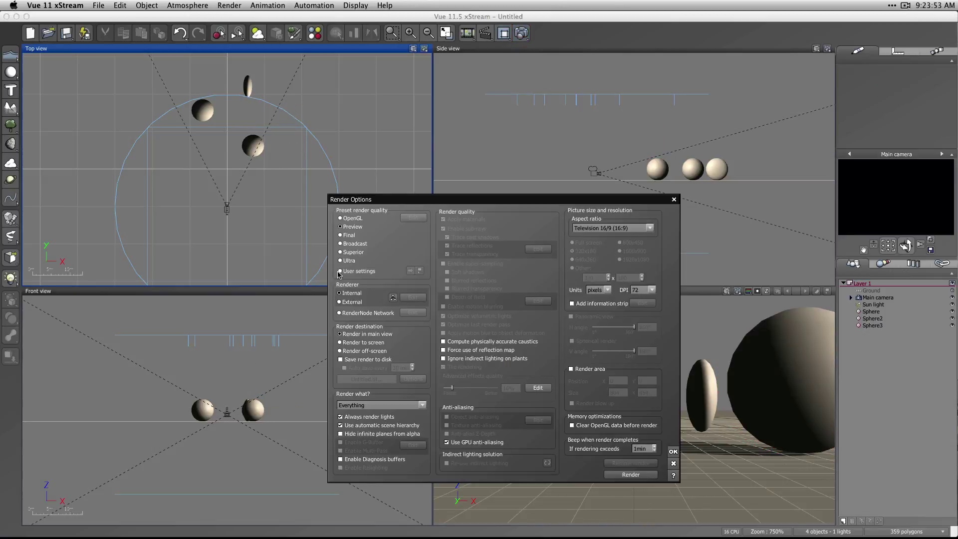
{"action": "left_click", "coordinate": [369, 343]}
{"action": "left_click", "coordinate": [349, 237]}
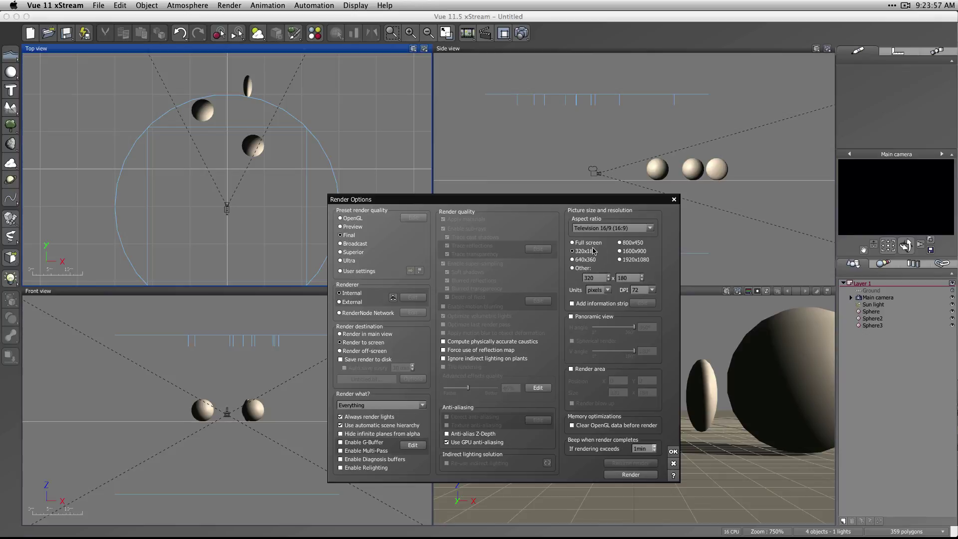
{"action": "left_click", "coordinate": [632, 474]}
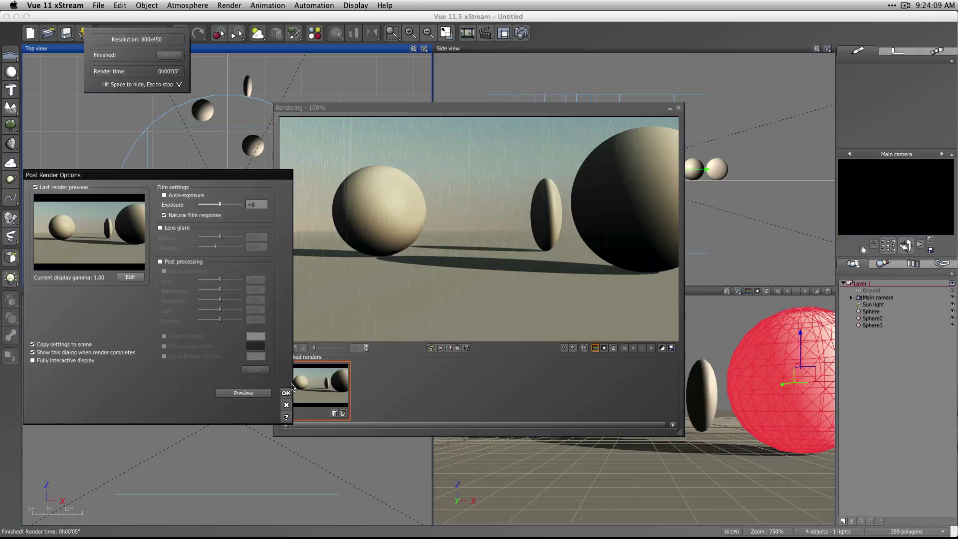
{"action": "left_click", "coordinate": [286, 393]}
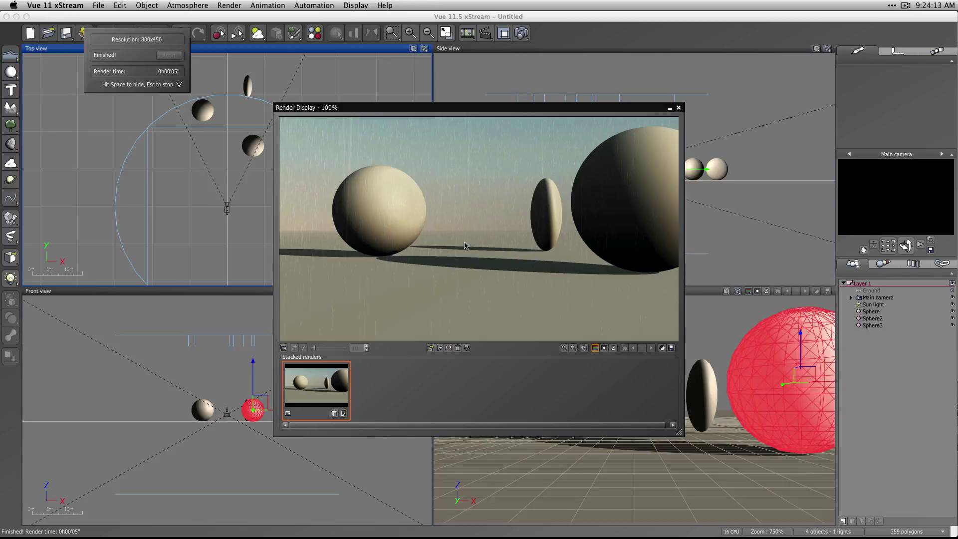
{"action": "left_click", "coordinate": [679, 108]}
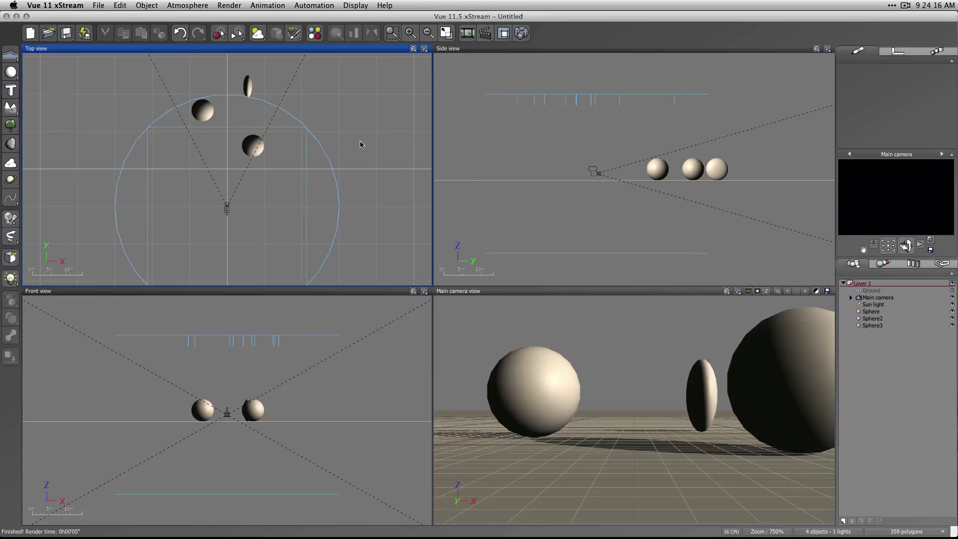
Browse the atmosphere presets, examining Ice Ring and Rainbow among the Special effects, and the eo-CirrusDemo and Personal collections
{"action": "left_click", "coordinate": [258, 33]}
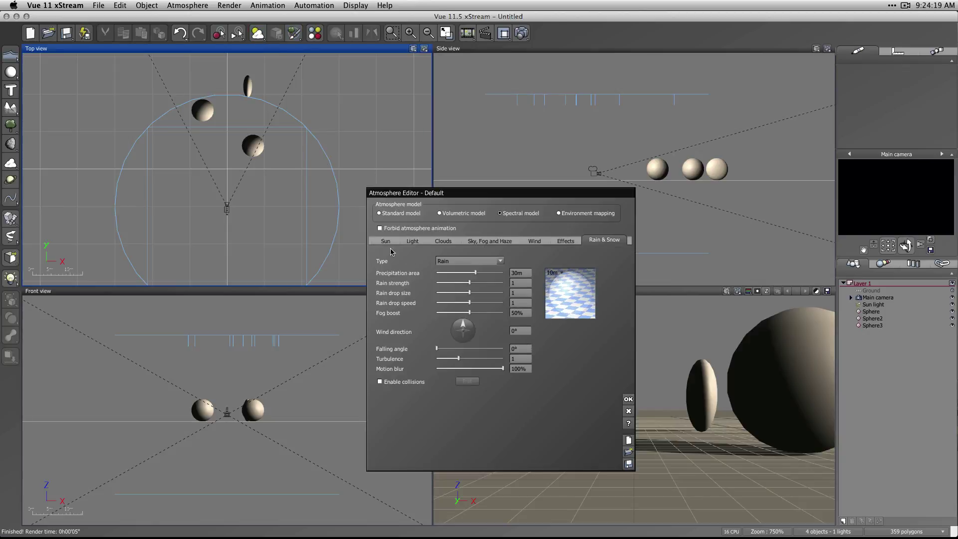
{"action": "left_click", "coordinate": [629, 452]}
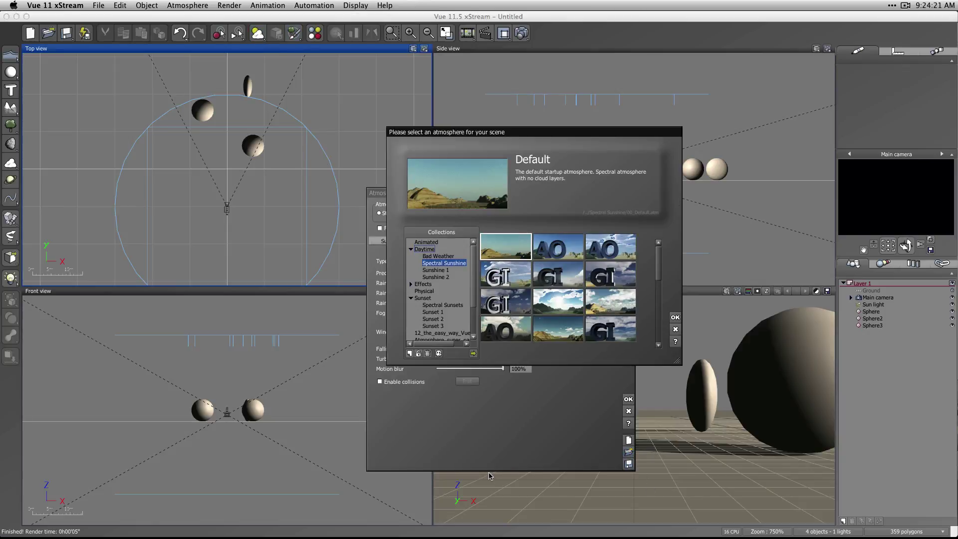
{"action": "scroll", "coordinate": [468, 292], "scroll_direction": "down", "scroll_amount": 3}
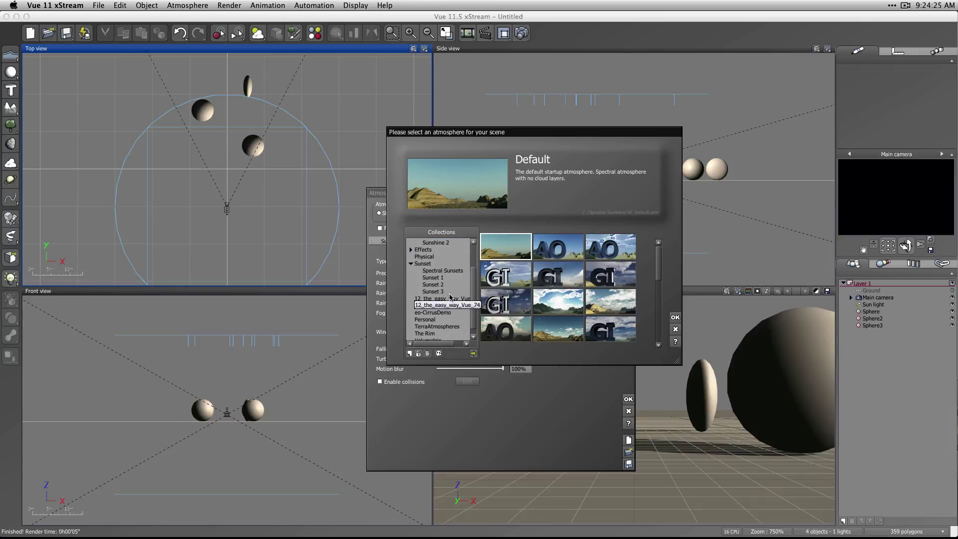
{"action": "left_click", "coordinate": [419, 257]}
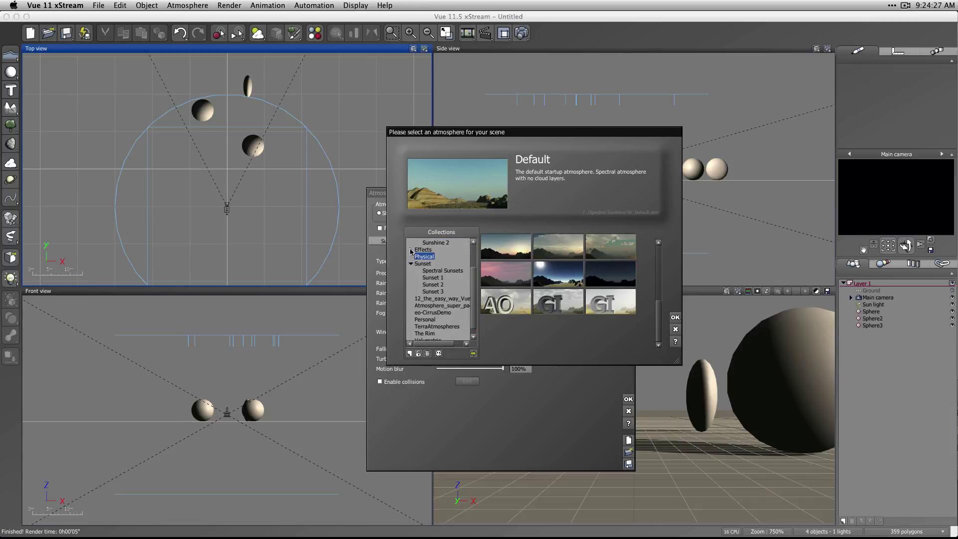
{"action": "left_click", "coordinate": [411, 250]}
{"action": "left_click", "coordinate": [431, 277]}
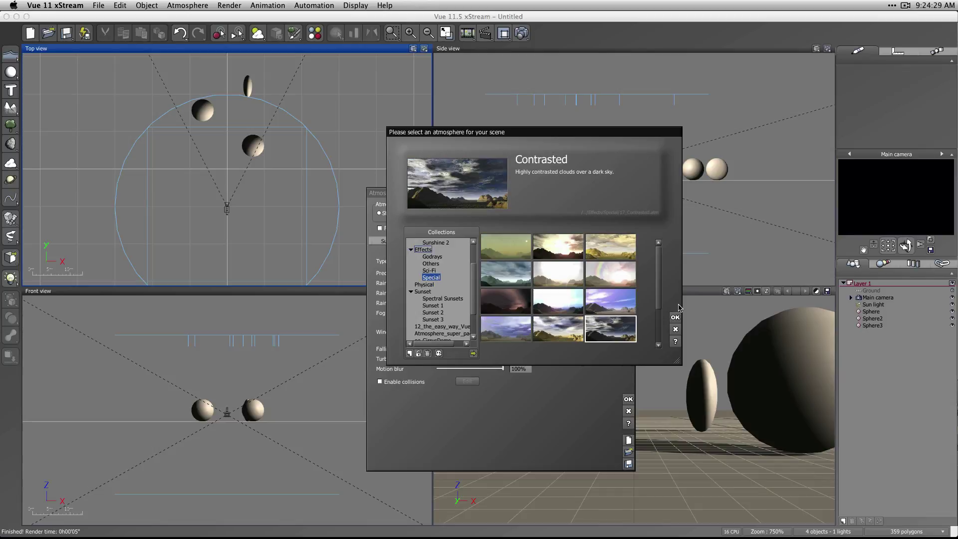
{"action": "left_click", "coordinate": [558, 274]}
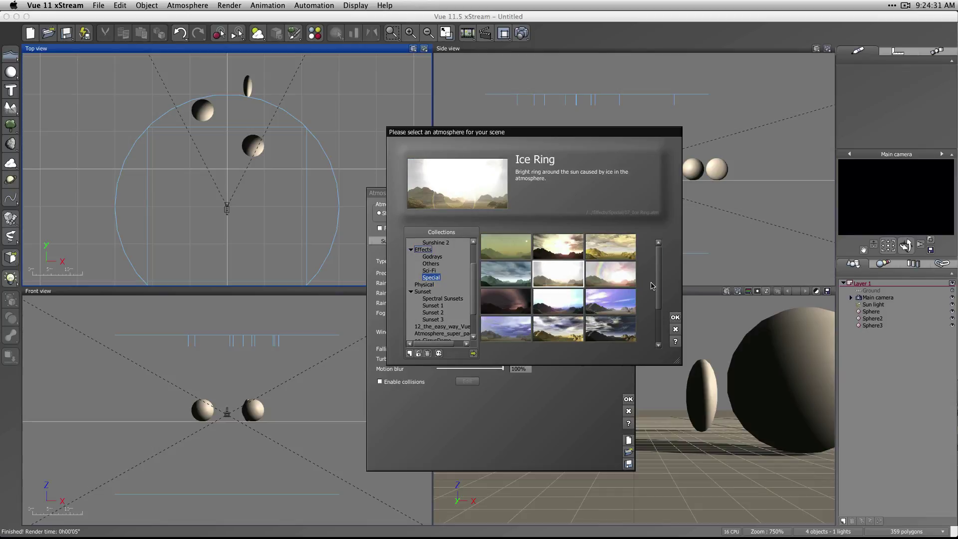
{"action": "mouse_move", "coordinate": [661, 283]}
{"action": "left_mouse_down"}
{"action": "mouse_move", "coordinate": [661, 318]}
{"action": "mouse_move", "coordinate": [663, 288]}
{"action": "left_mouse_up"}
{"action": "left_click", "coordinate": [612, 274]}
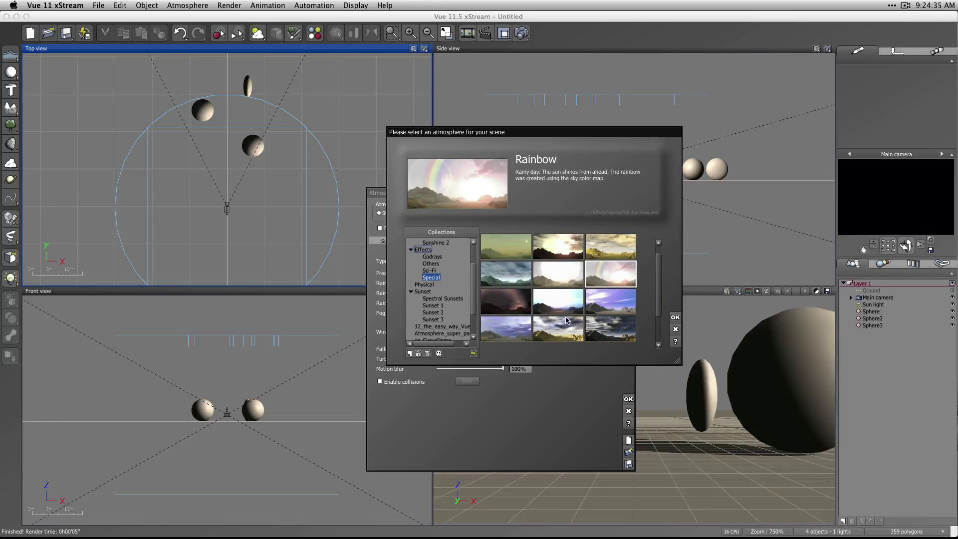
{"action": "left_click_drag", "start_coordinate": [471, 284], "coordinate": [473, 312]}
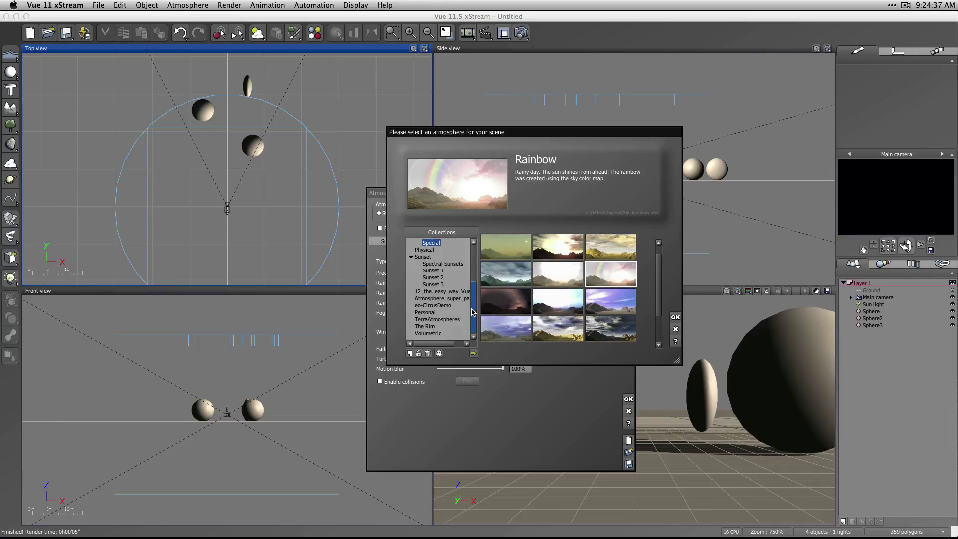
{"action": "left_click", "coordinate": [443, 305]}
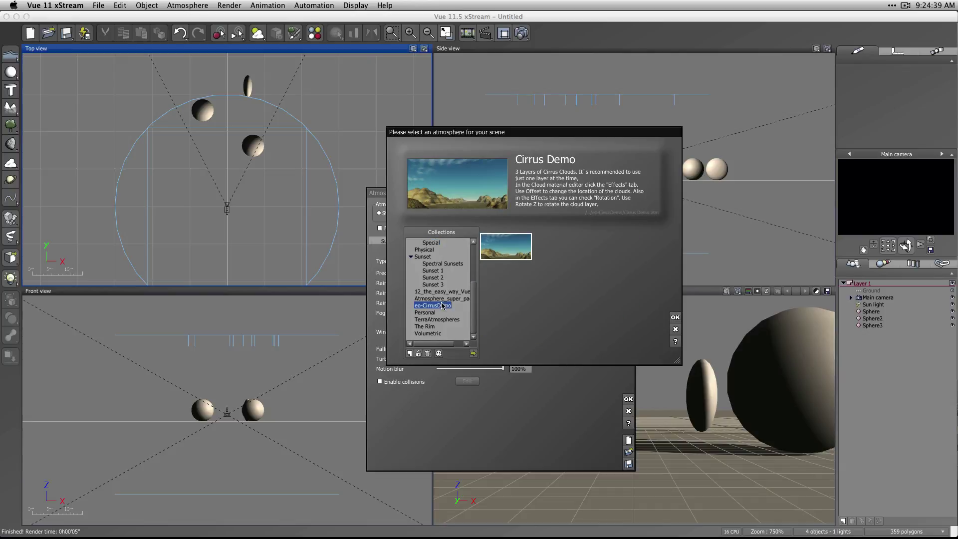
{"action": "left_click", "coordinate": [427, 313]}
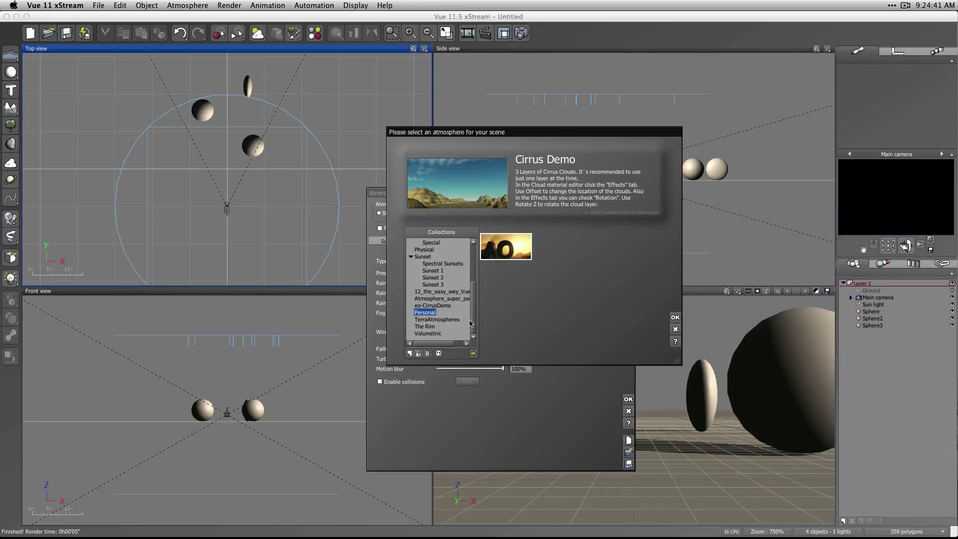
{"action": "left_click_drag", "start_coordinate": [470, 323], "coordinate": [470, 271]}
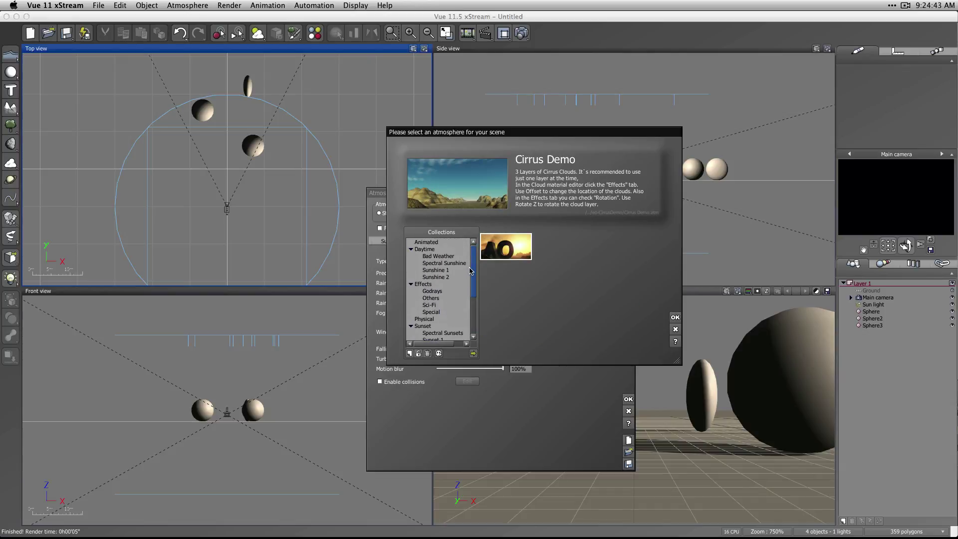
Load the Dal Riata atmosphere from the Bad Weather collection
{"action": "left_click", "coordinate": [443, 255]}
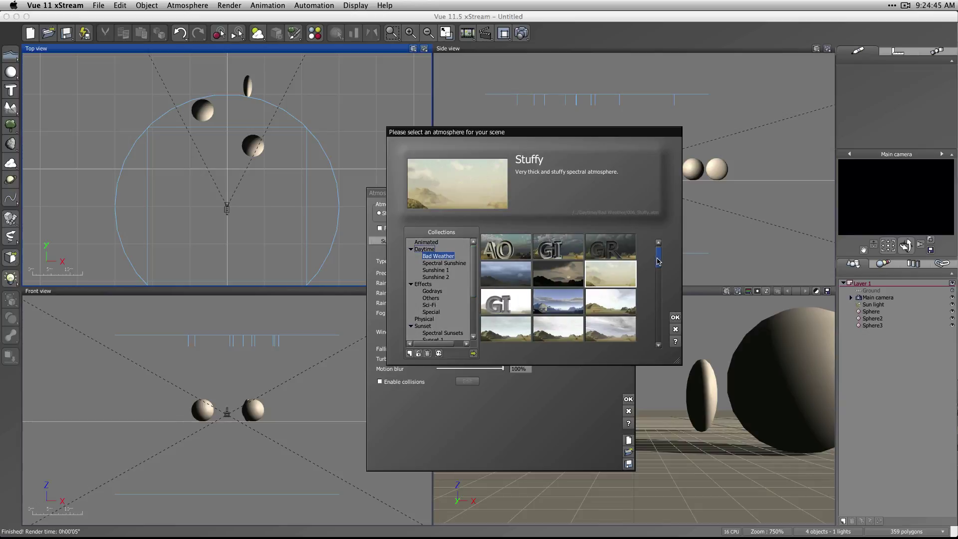
{"action": "left_click_drag", "start_coordinate": [657, 261], "coordinate": [648, 306]}
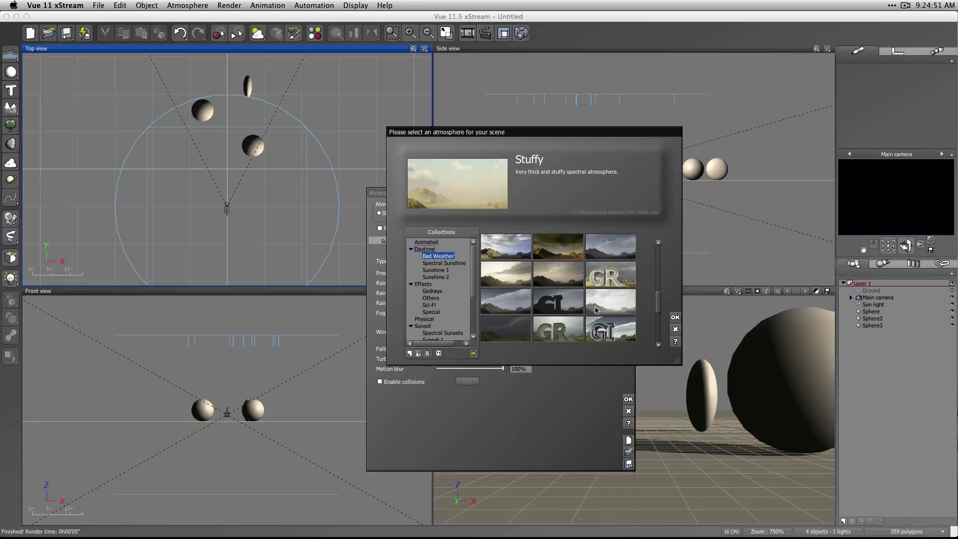
{"action": "left_click", "coordinate": [573, 306]}
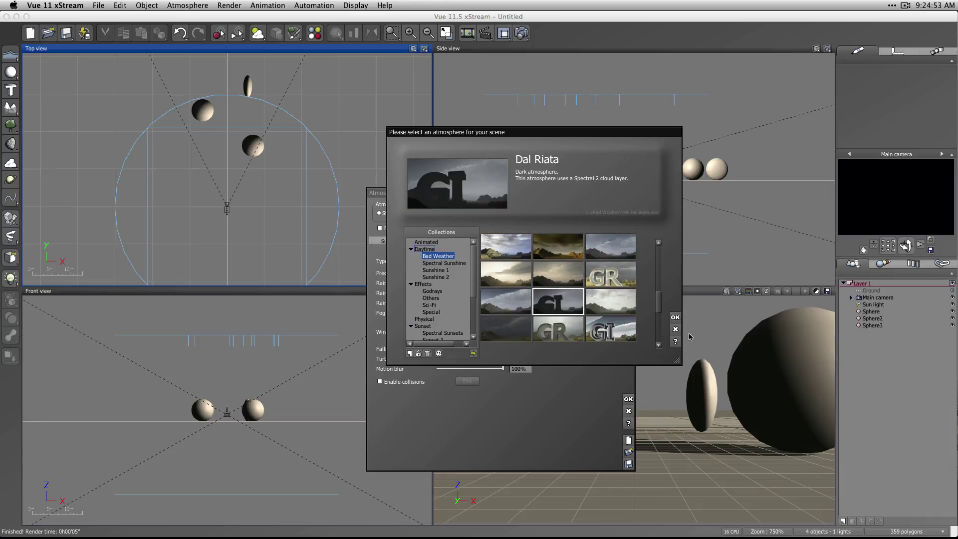
{"action": "left_click", "coordinate": [676, 318]}
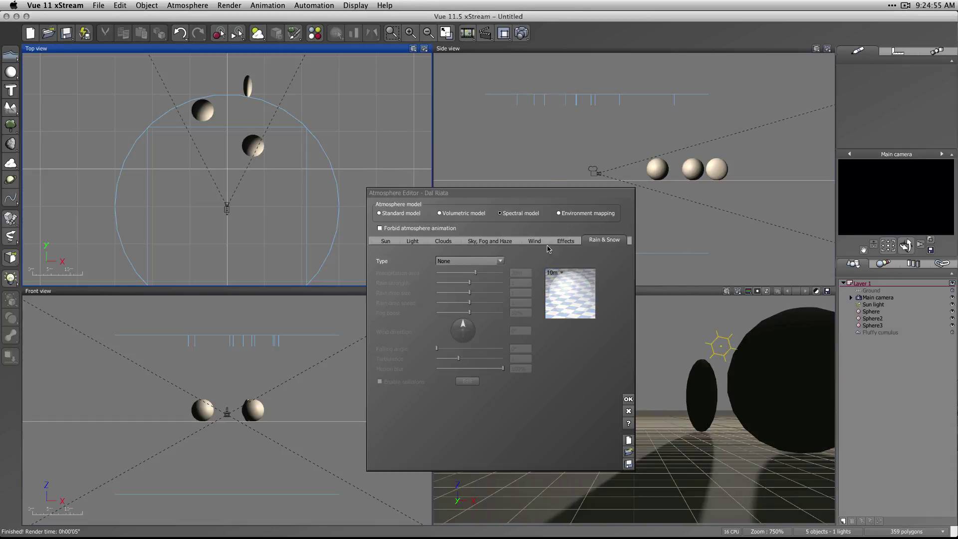
Set the Dal Riata atmosphere's precipitation to Rain with a 33.68 m area and fog boost of about 60%, and apply it
{"action": "left_click", "coordinate": [483, 263]}
{"action": "left_click", "coordinate": [454, 281]}
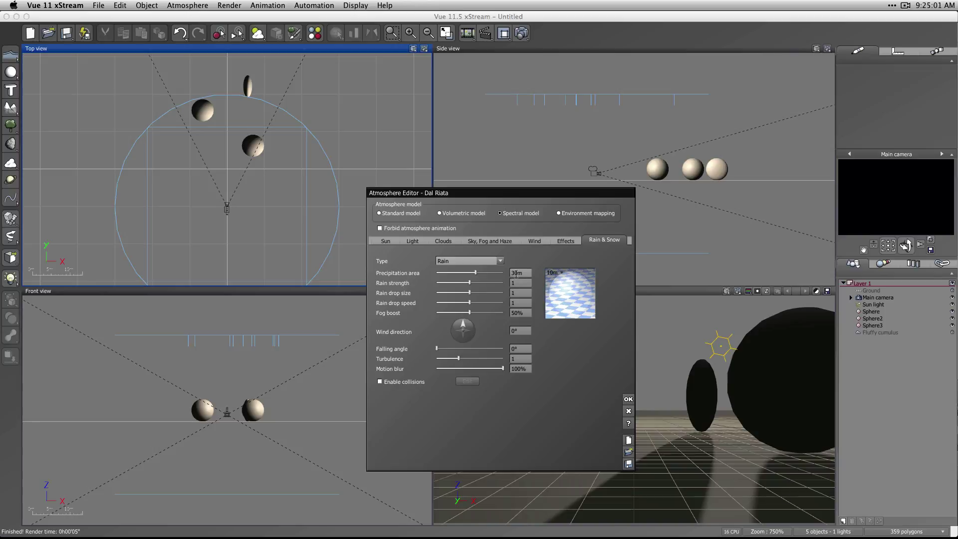
{"action": "left_click_drag", "start_coordinate": [471, 273], "coordinate": [480, 272]}
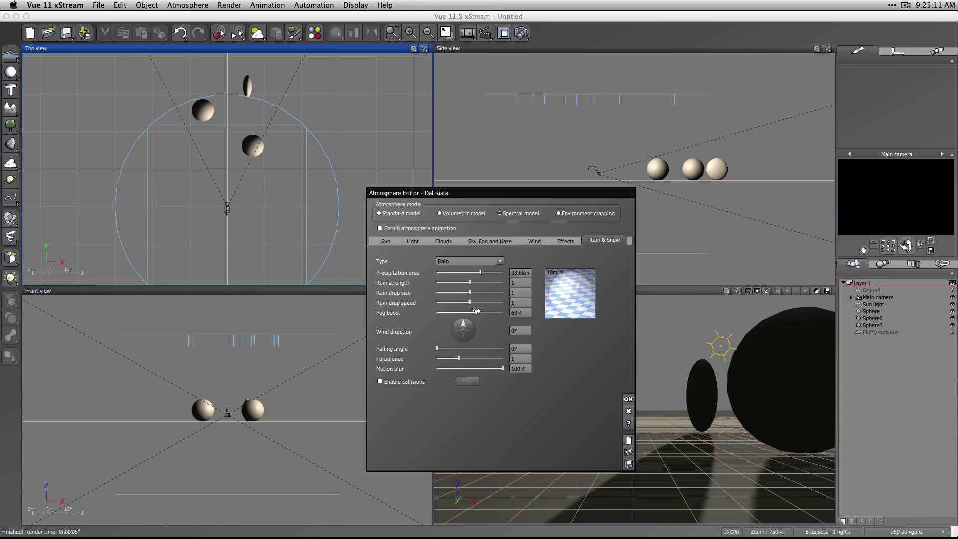
{"action": "left_click_drag", "start_coordinate": [476, 312], "coordinate": [478, 312]}
{"action": "left_click", "coordinate": [628, 400]}
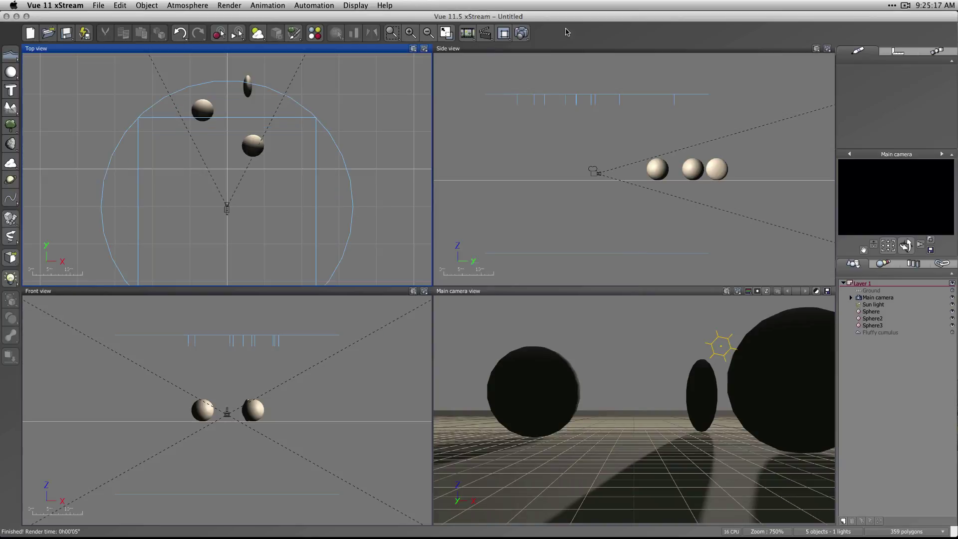
Render the rainy Dal Riata scene to screen at 800x450, accept the post-render options and close the render display
{"action": "left_click", "coordinate": [522, 33]}
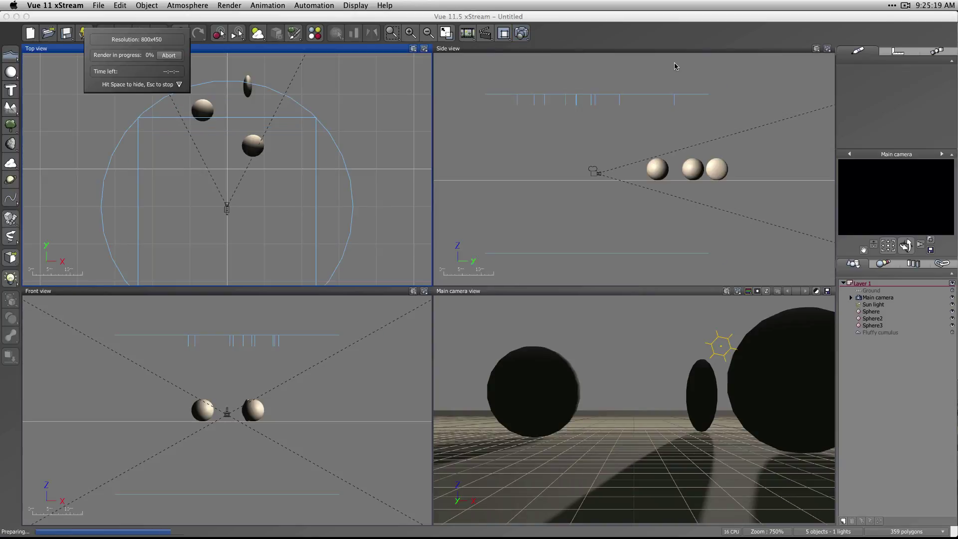
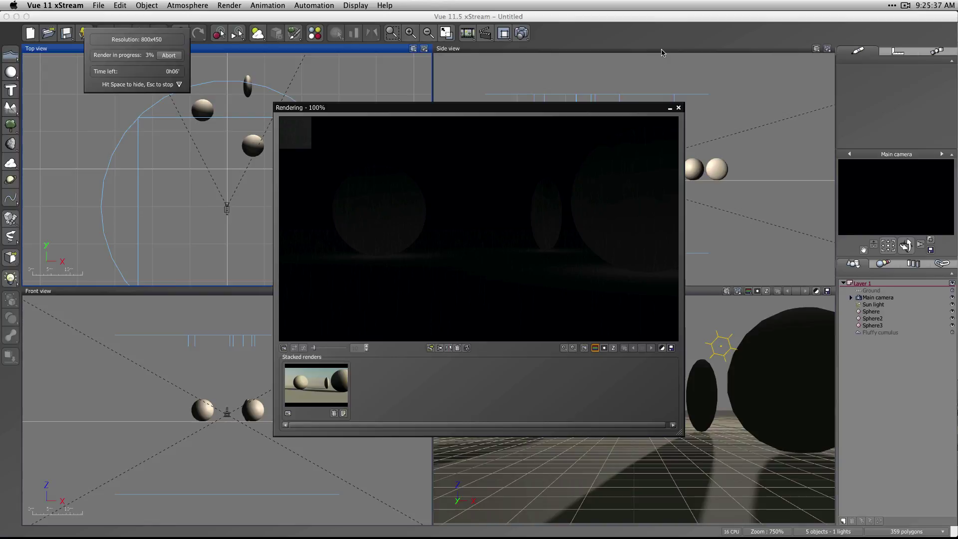
{"action": "left_click", "coordinate": [904, 5]}
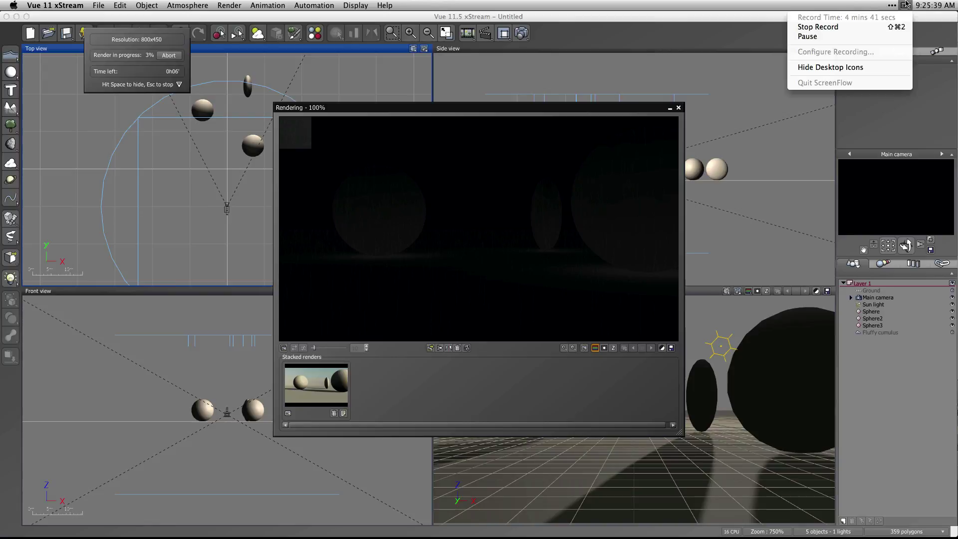
{"action": "left_click", "coordinate": [863, 38]}
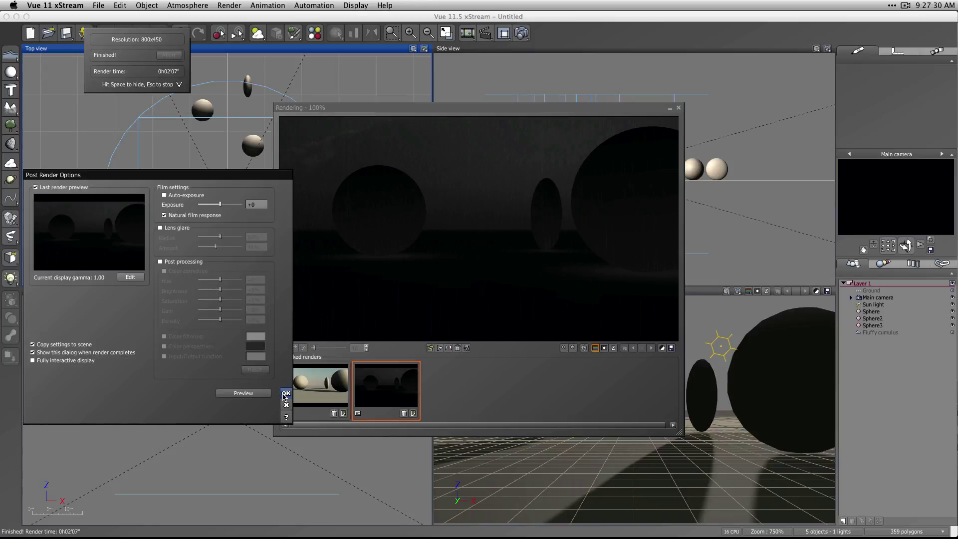
{"action": "left_click", "coordinate": [286, 393]}
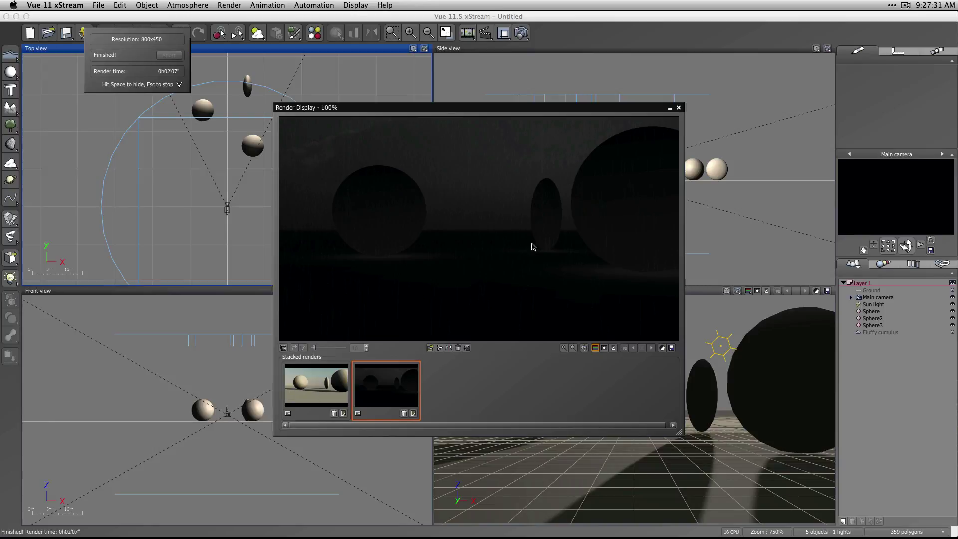
{"action": "left_click", "coordinate": [678, 108]}
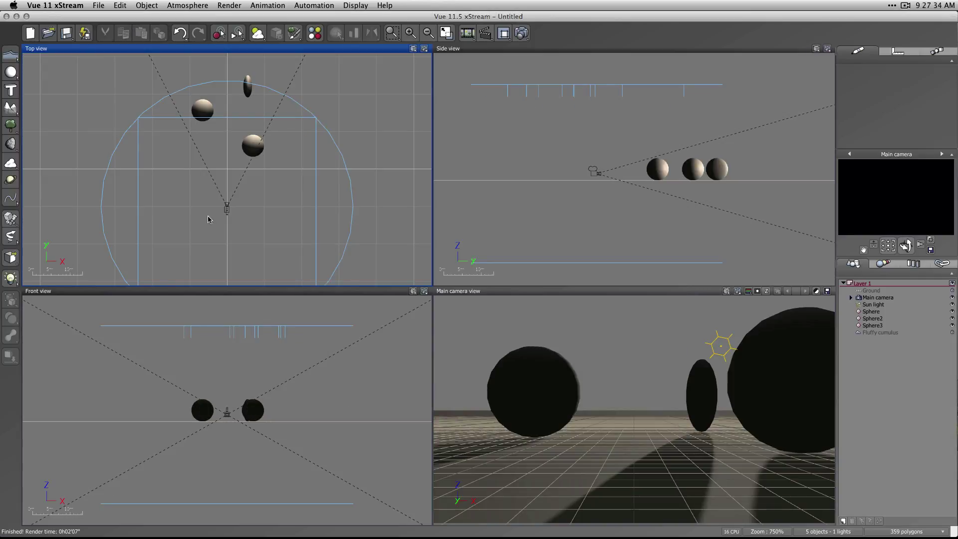
Add a point light and place it in the top view between the camera and the spheres
{"action": "right_click_drag", "start_coordinate": [373, 156], "coordinate": [377, 144]}
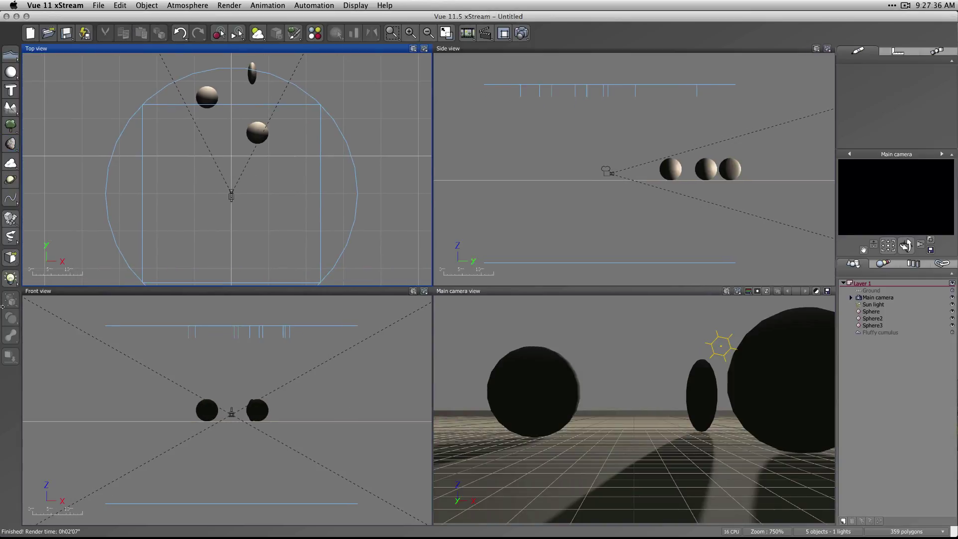
{"action": "left_click", "coordinate": [11, 278]}
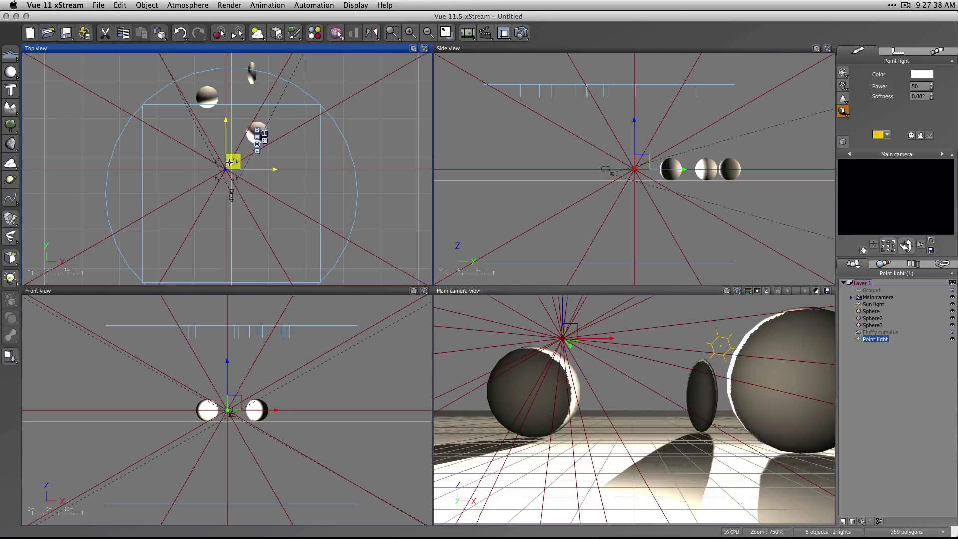
{"action": "left_click_drag", "start_coordinate": [229, 162], "coordinate": [218, 167]}
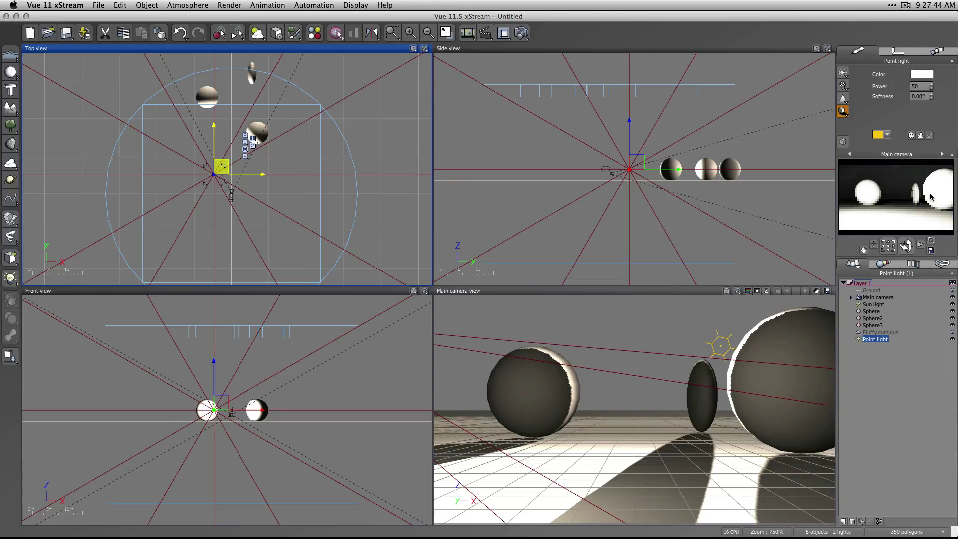
Set the point light's color to a pale orange with hue 21, luminosity 216 and saturation 230
{"action": "left_click", "coordinate": [921, 74]}
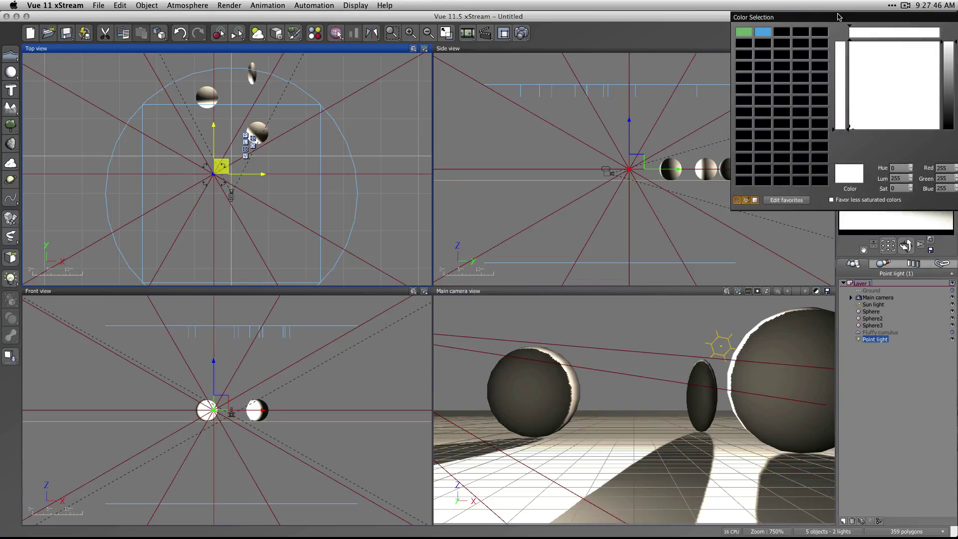
{"action": "left_click_drag", "start_coordinate": [839, 17], "coordinate": [839, 20]}
{"action": "left_click_drag", "start_coordinate": [945, 46], "coordinate": [945, 61]}
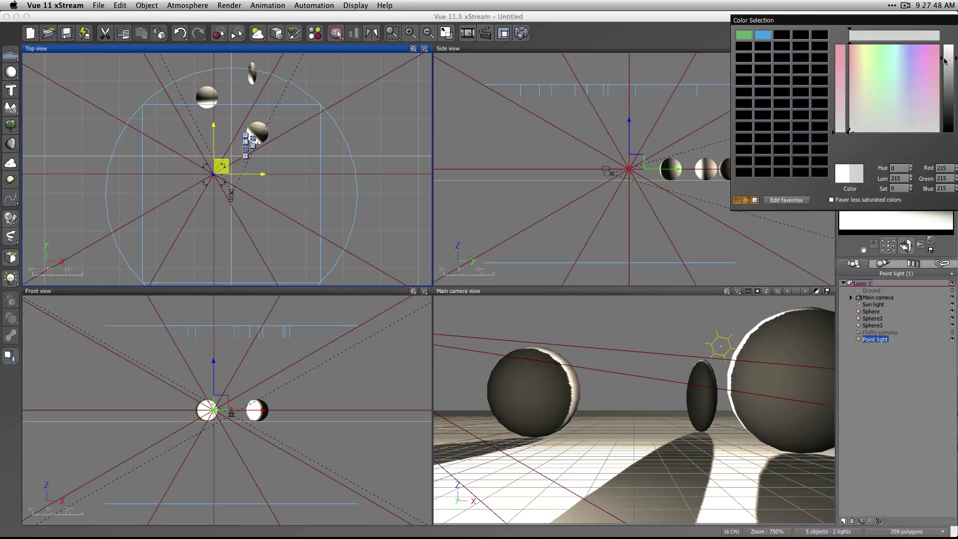
{"action": "left_click", "coordinate": [857, 52]}
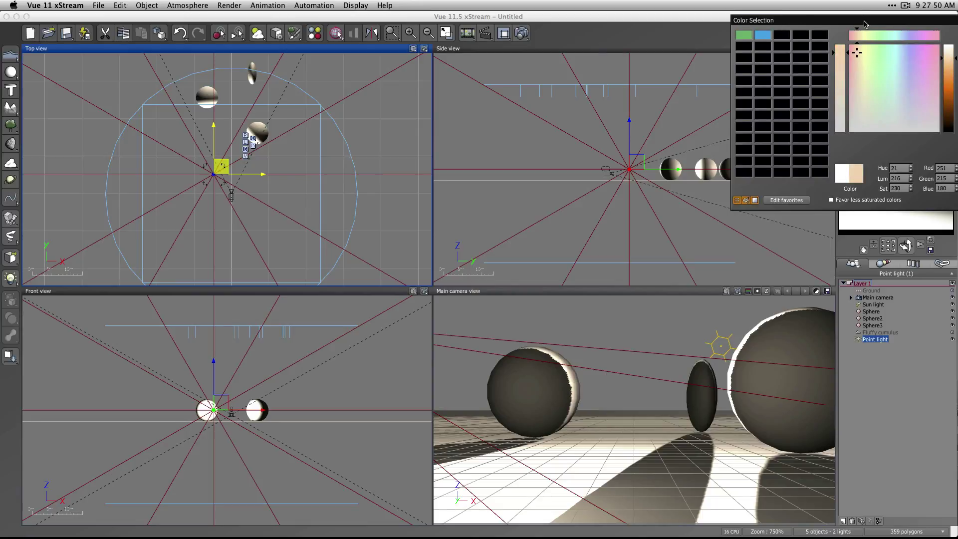
{"action": "left_click_drag", "start_coordinate": [865, 23], "coordinate": [768, 25]}
{"action": "left_click", "coordinate": [867, 149]}
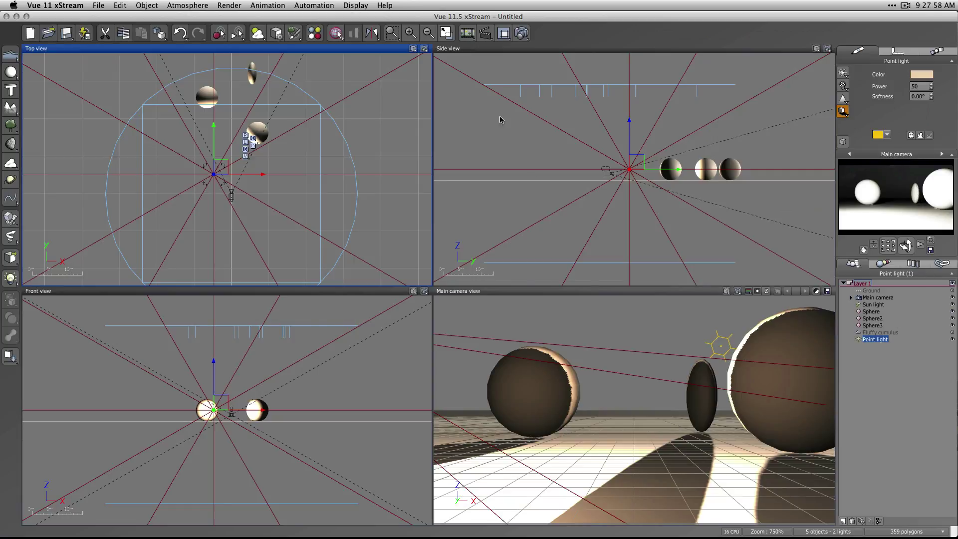
Show the animation timeline and add a power keyframe for the point light at time 0
{"action": "left_click", "coordinate": [485, 33]}
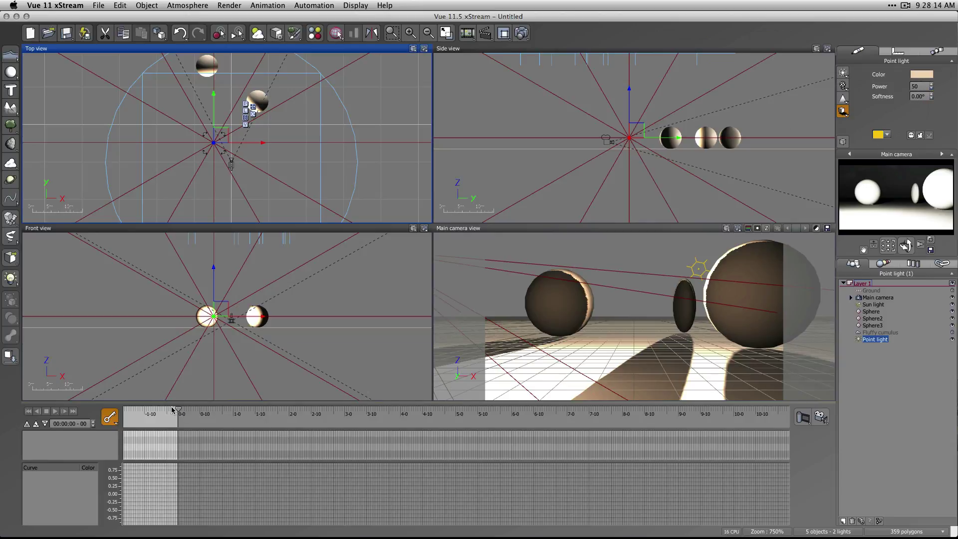
{"action": "mouse_move", "coordinate": [180, 408]}
{"action": "left_mouse_down"}
{"action": "mouse_move", "coordinate": [208, 408]}
{"action": "mouse_move", "coordinate": [178, 408]}
{"action": "left_mouse_up"}
{"action": "left_click", "coordinate": [115, 423]}
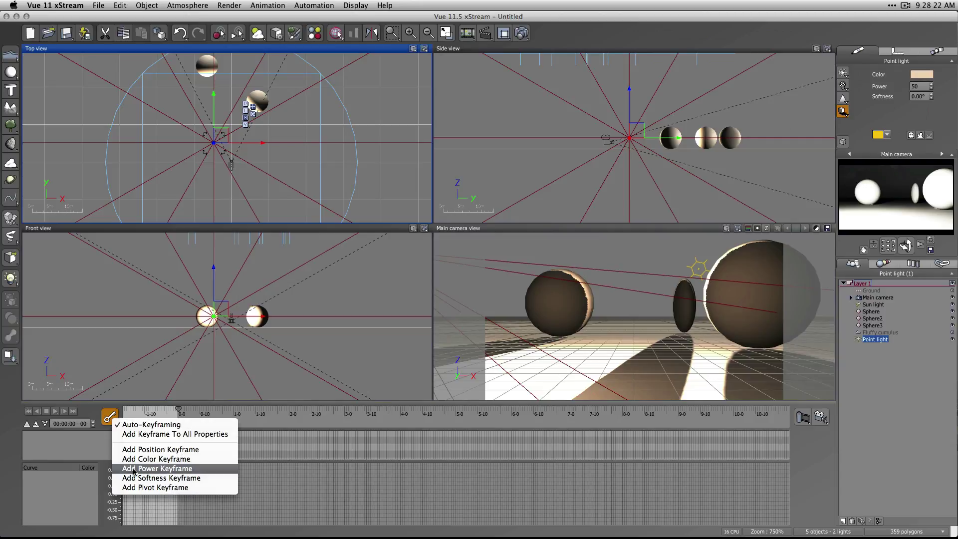
{"action": "left_click", "coordinate": [154, 470]}
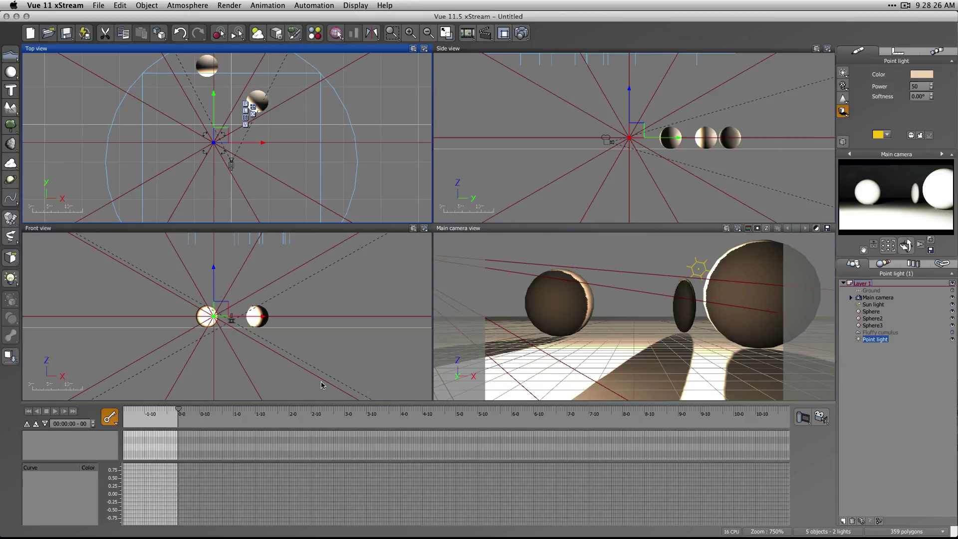
Set the point light's power to 0 and add a power keyframe for it at time 0
{"action": "left_click", "coordinate": [921, 86]}
{"action": "type", "text": "0"}
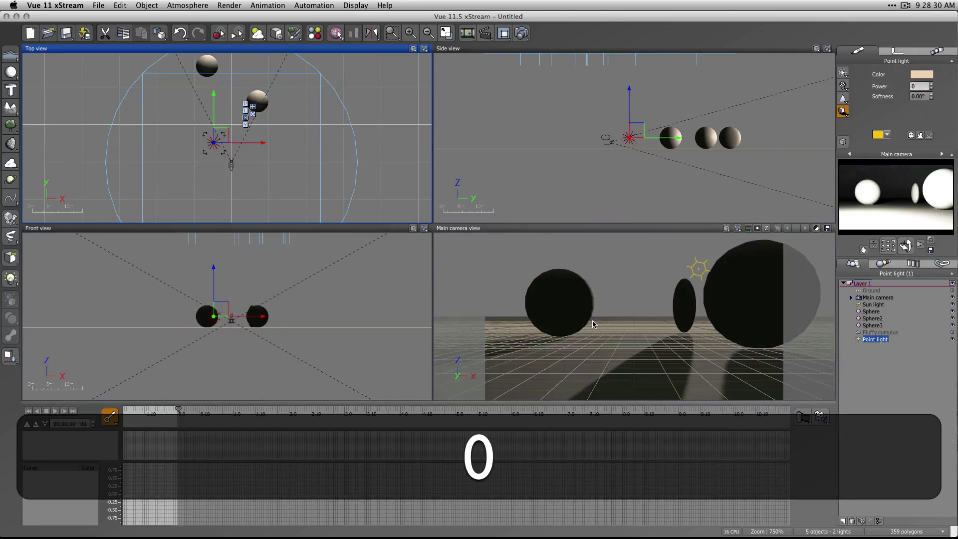
{"action": "left_click", "coordinate": [113, 423]}
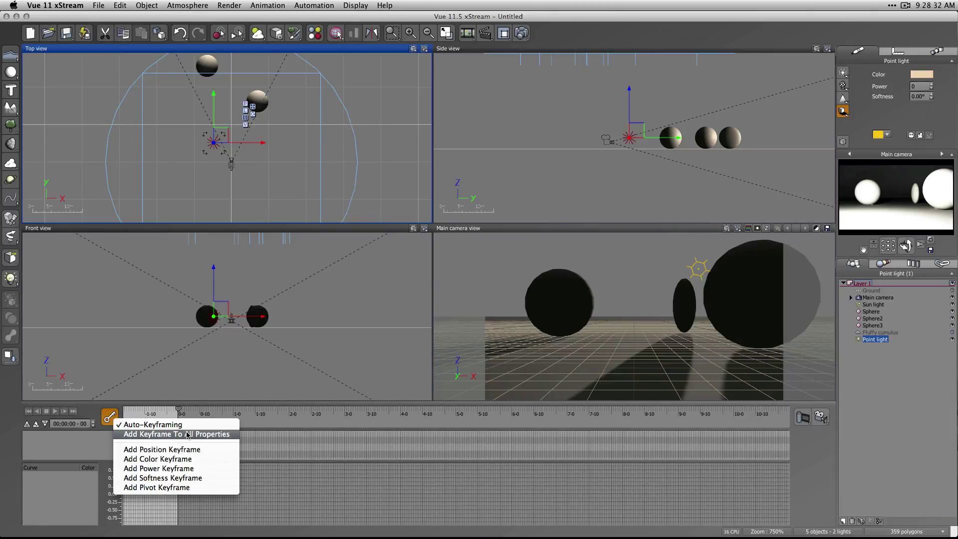
{"action": "left_click", "coordinate": [192, 468]}
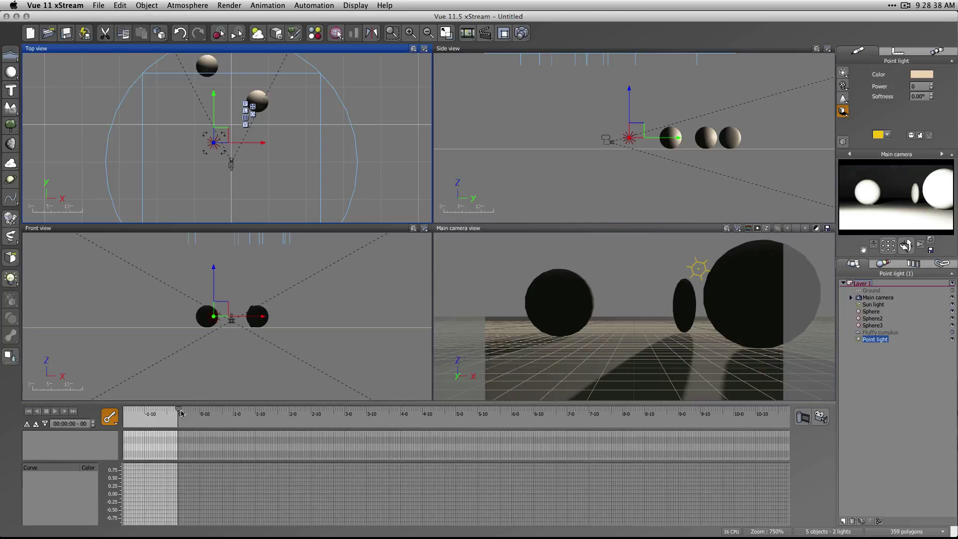
Move the playhead to frame 16 and display the timeline's time as frames
{"action": "left_click_drag", "start_coordinate": [180, 409], "coordinate": [215, 408]}
{"action": "right_click", "coordinate": [325, 409]}
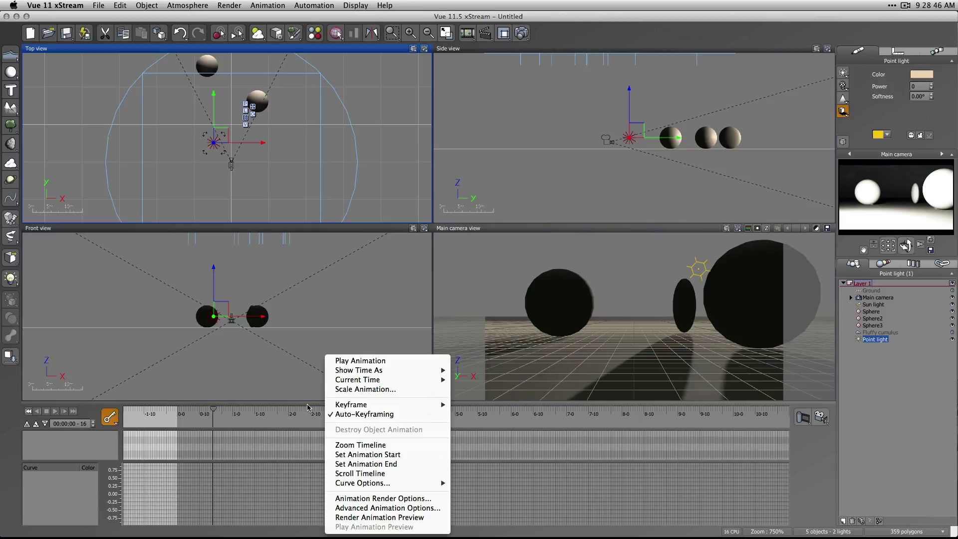
{"action": "mouse_move", "coordinate": [405, 379]}
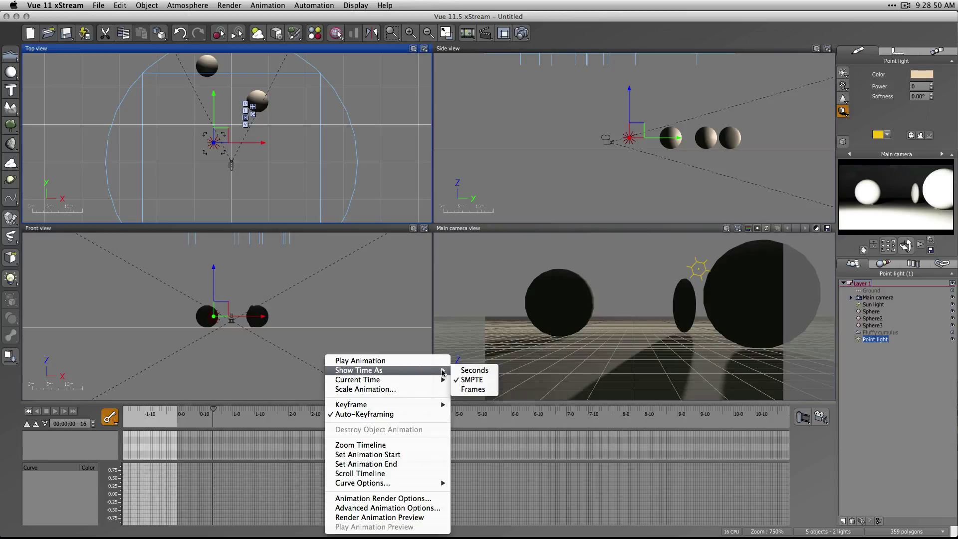
{"action": "left_click", "coordinate": [472, 389]}
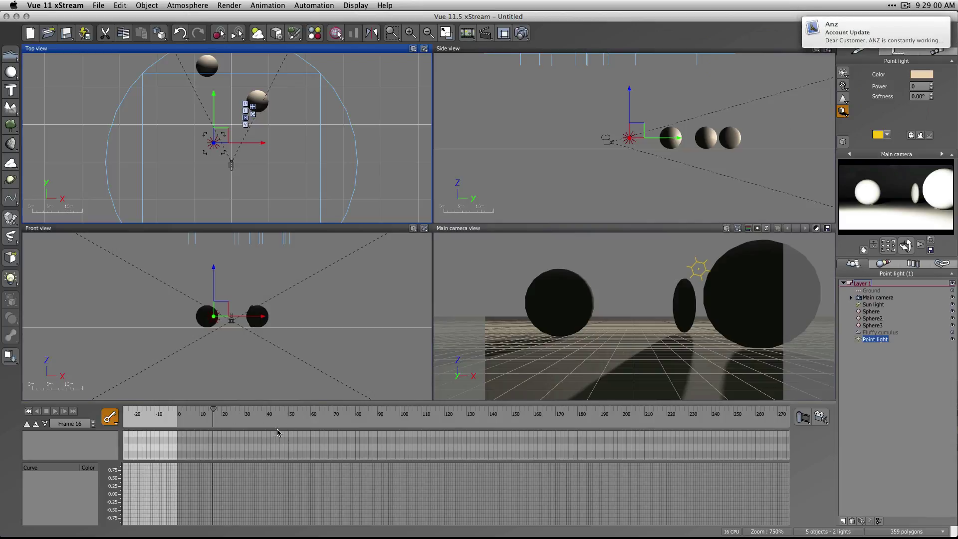
Display the timeline's time in seconds
{"action": "right_click", "coordinate": [238, 417]}
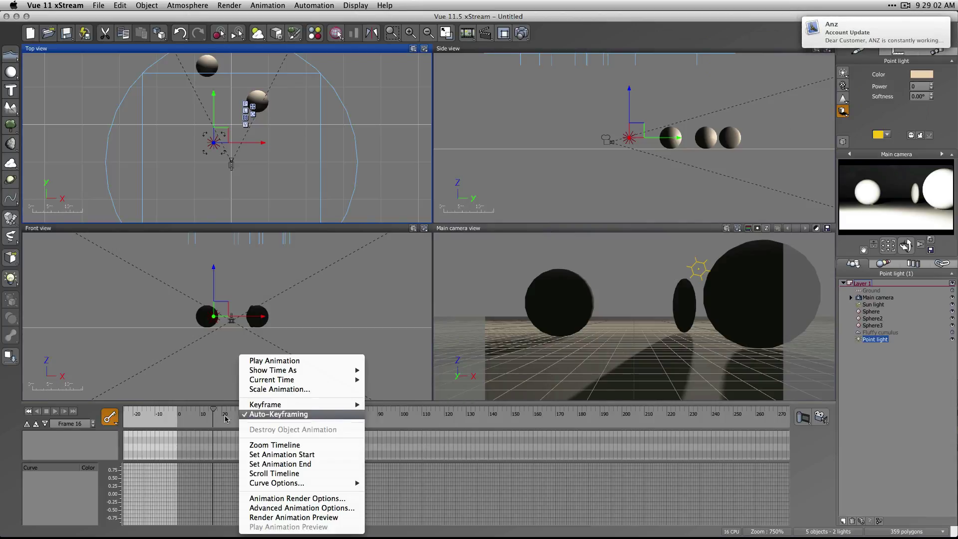
{"action": "left_click", "coordinate": [220, 419]}
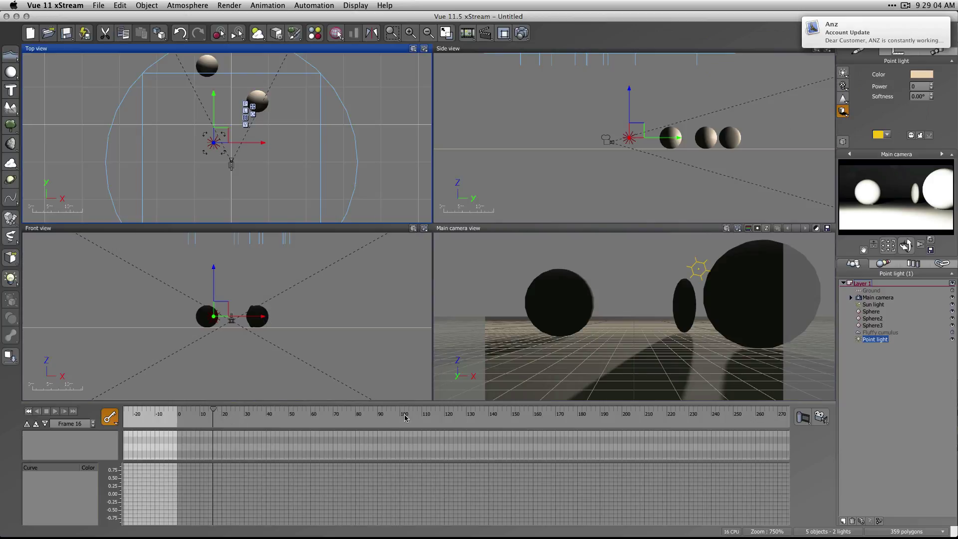
{"action": "right_click", "coordinate": [364, 420]}
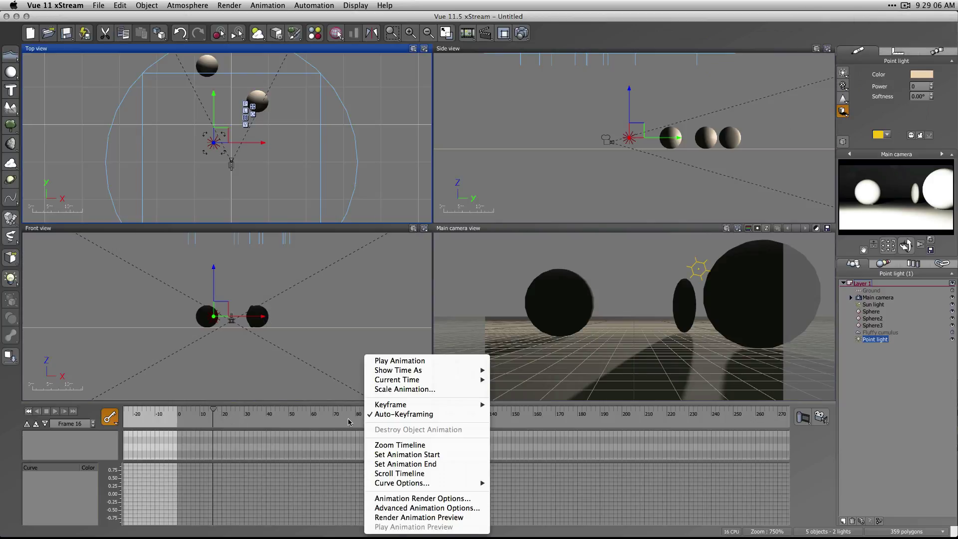
{"action": "mouse_move", "coordinate": [402, 372]}
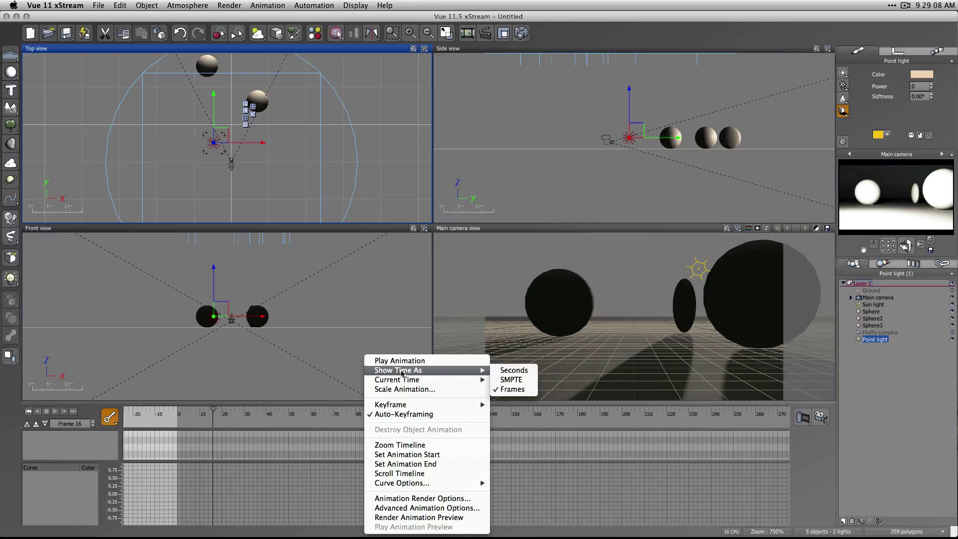
{"action": "left_click", "coordinate": [516, 370]}
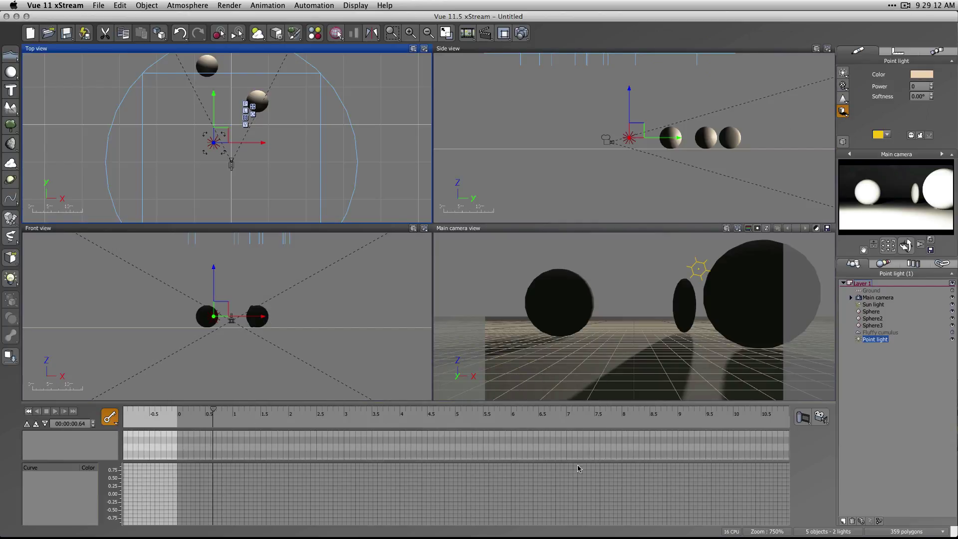
Move the playhead to about 0.52 s and add a power keyframe for the point light
{"action": "left_click_drag", "start_coordinate": [215, 409], "coordinate": [206, 409]}
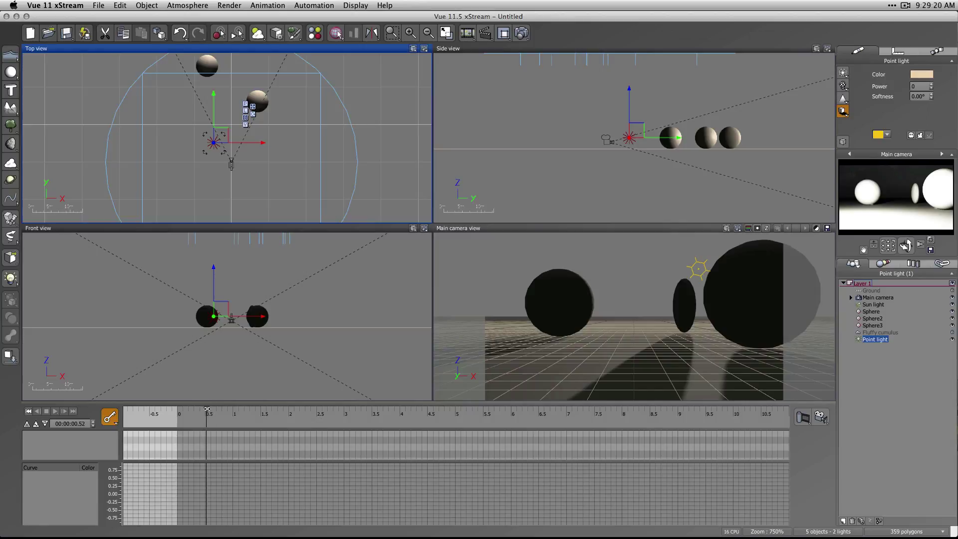
{"action": "left_click_drag", "start_coordinate": [205, 409], "coordinate": [205, 409]}
{"action": "left_click_drag", "start_coordinate": [205, 409], "coordinate": [206, 408]}
{"action": "left_click", "coordinate": [919, 87]}
{"action": "left_click", "coordinate": [110, 418]}
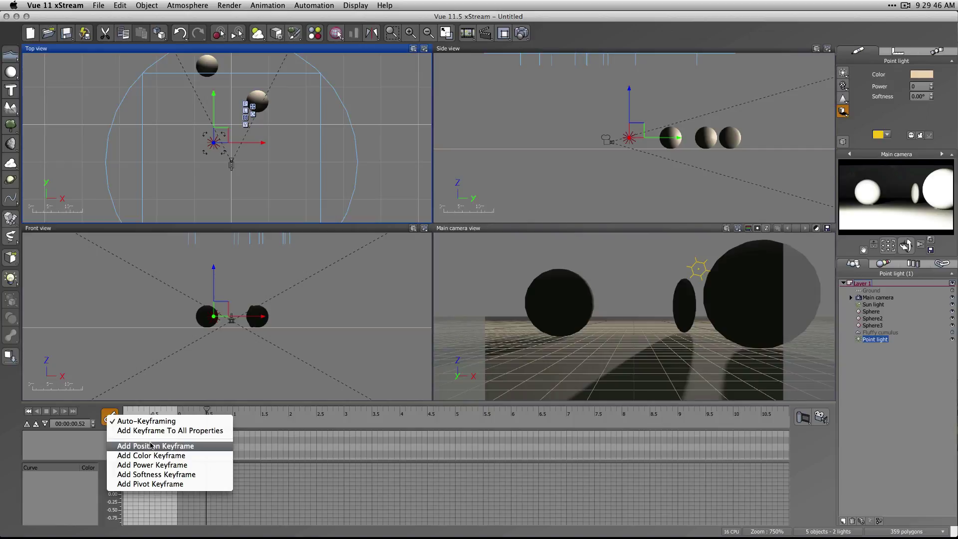
{"action": "left_click", "coordinate": [150, 466]}
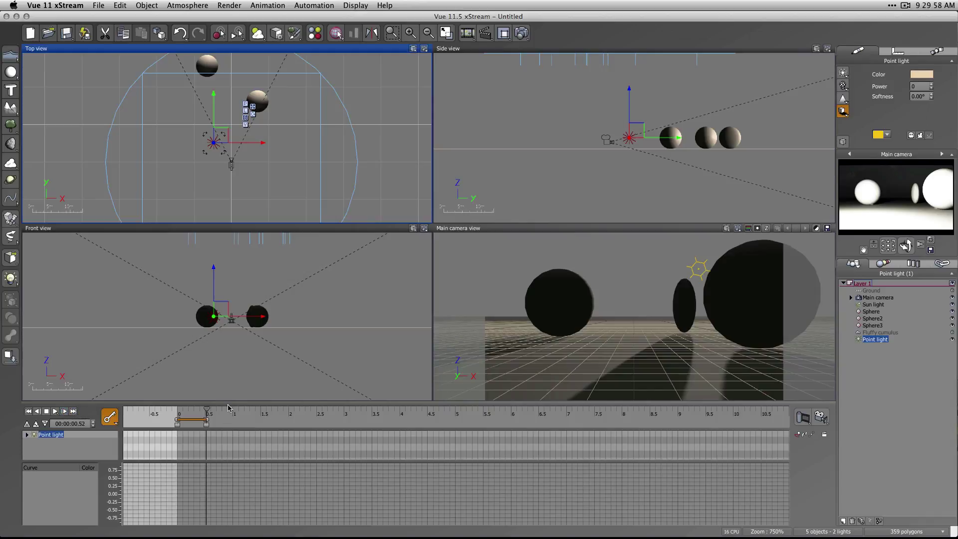
Move the playhead to about 0.56 s and set the point light's power to 50
{"action": "left_click_drag", "start_coordinate": [208, 410], "coordinate": [209, 410]}
{"action": "left_click", "coordinate": [917, 89]}
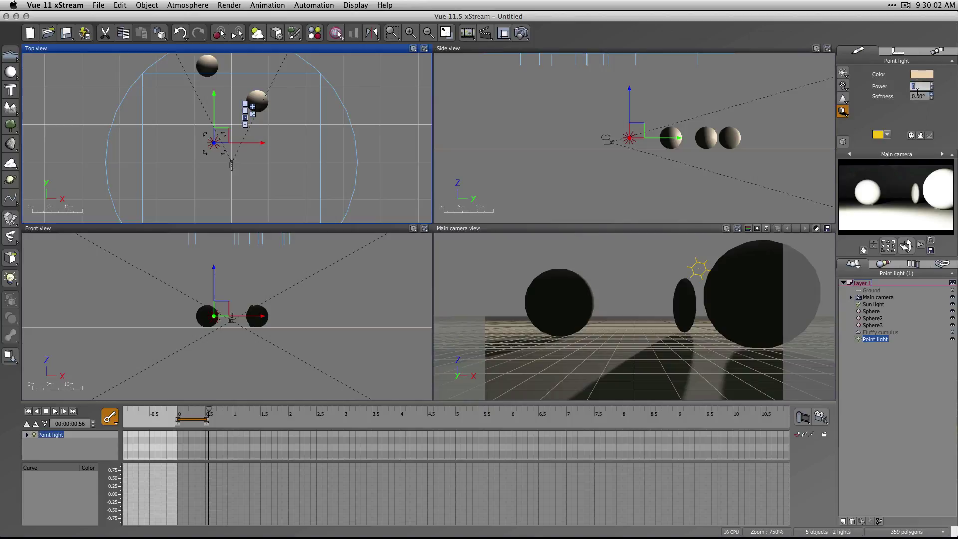
{"action": "type", "text": "50"}
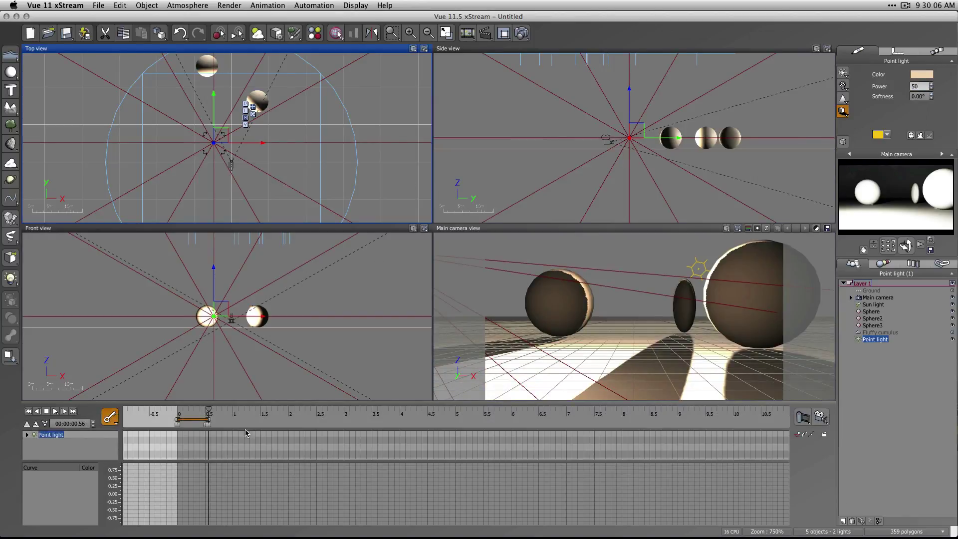
Return the playhead to the start and extend the animation's end to 2 s on the timeline
{"action": "left_click_drag", "start_coordinate": [208, 408], "coordinate": [176, 408]}
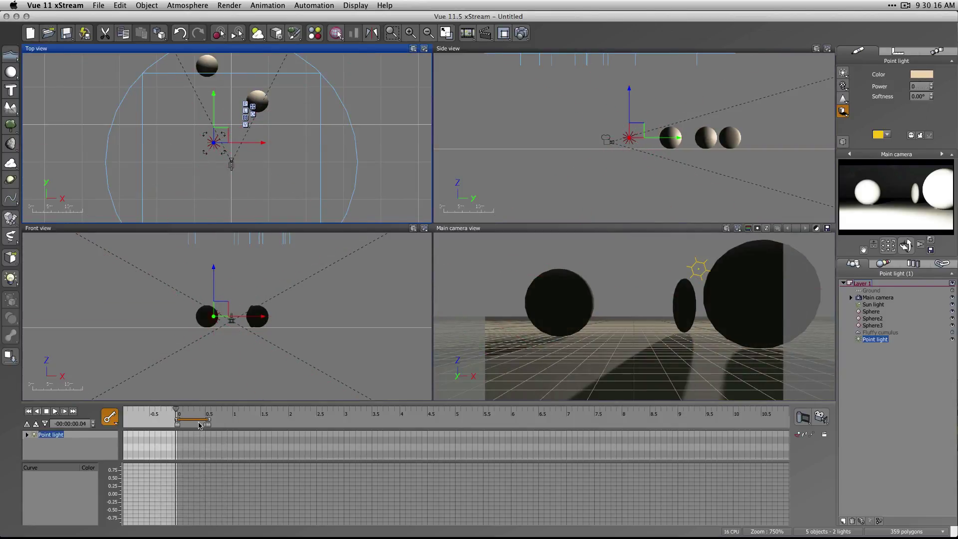
{"action": "right_click", "coordinate": [331, 415]}
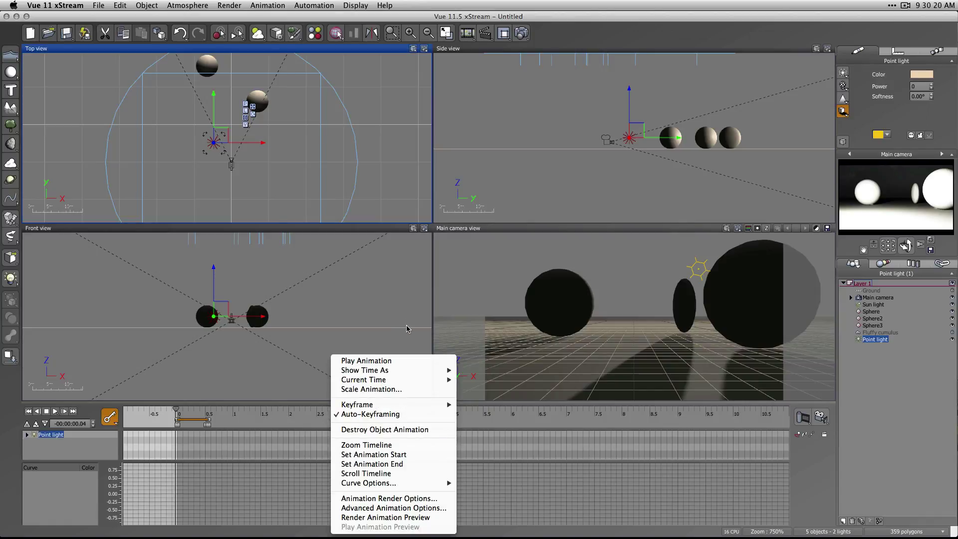
{"action": "left_click", "coordinate": [372, 464]}
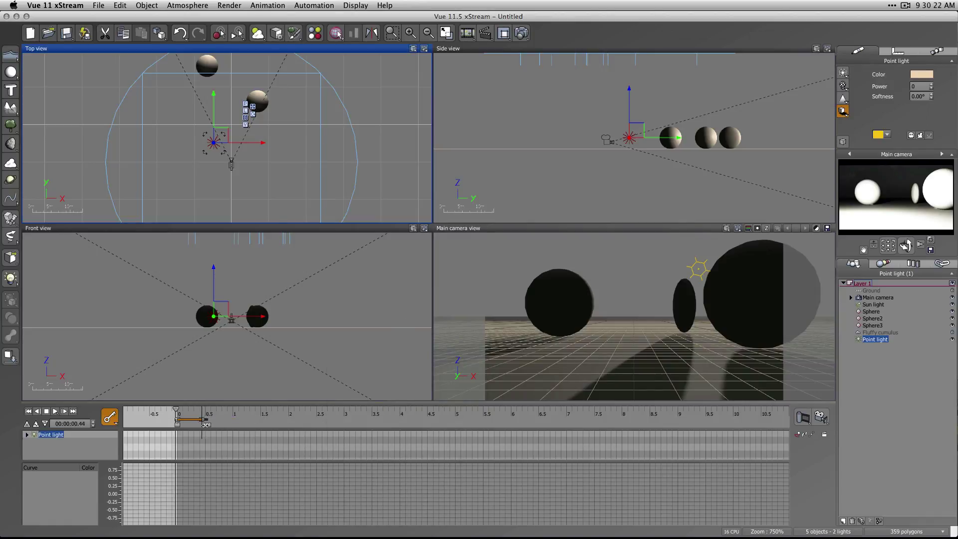
{"action": "left_click_drag", "start_coordinate": [205, 425], "coordinate": [288, 420]}
Play the animation in the main camera view to check the point light's flash
{"action": "left_click", "coordinate": [618, 231]}
{"action": "left_click", "coordinate": [54, 411]}
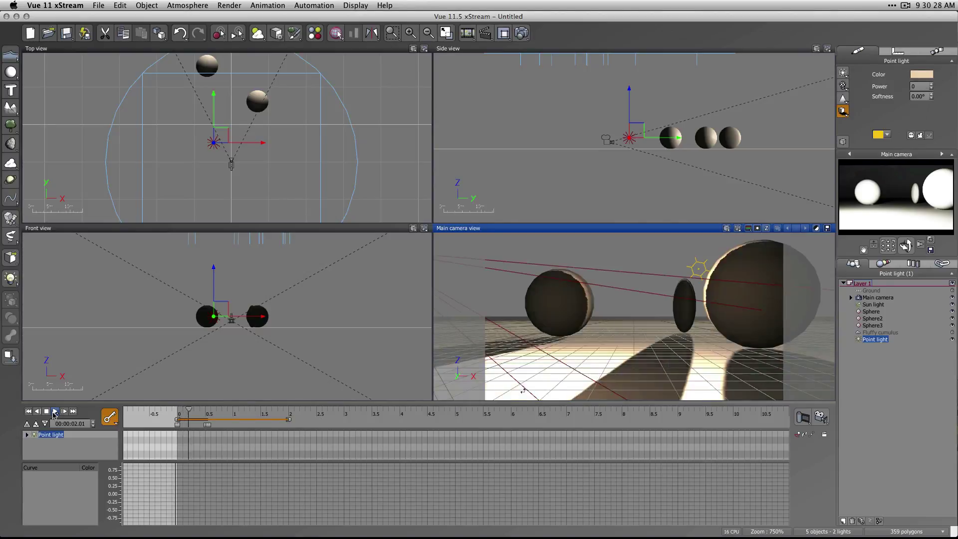
{"action": "left_click", "coordinate": [48, 411]}
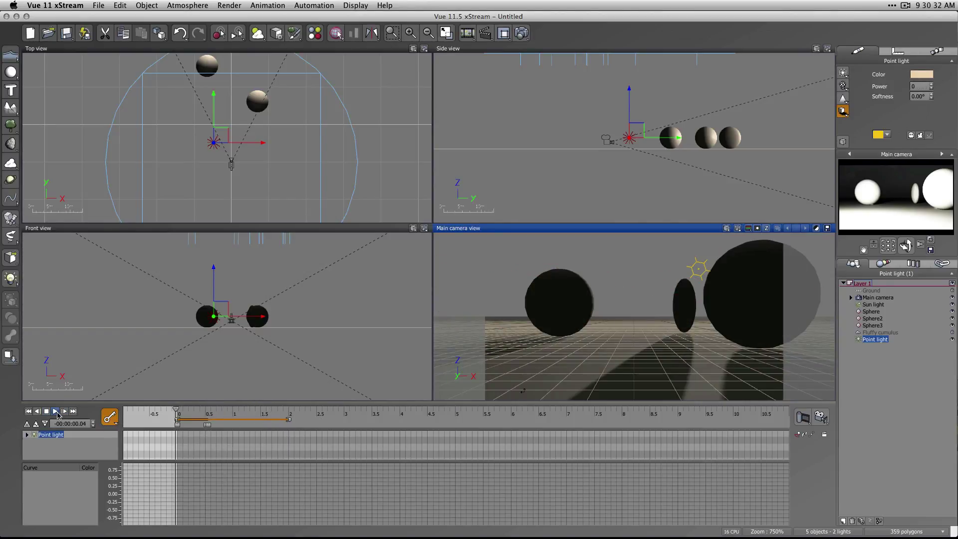
{"action": "left_click", "coordinate": [56, 412]}
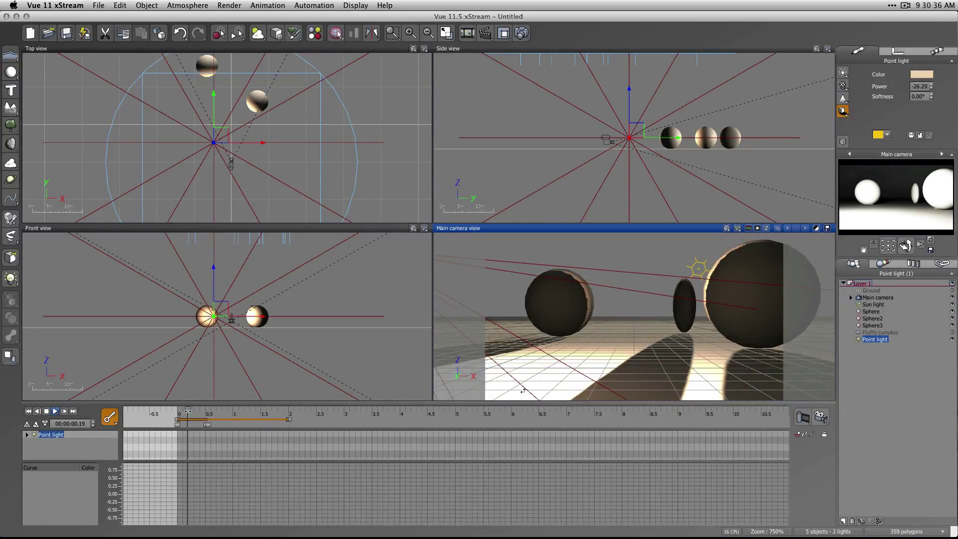
Scrub between about 0.24 s and 0.48 s, with the Top view maximized, to examine how the point light's power changes
{"action": "left_click_drag", "start_coordinate": [188, 411], "coordinate": [204, 412]}
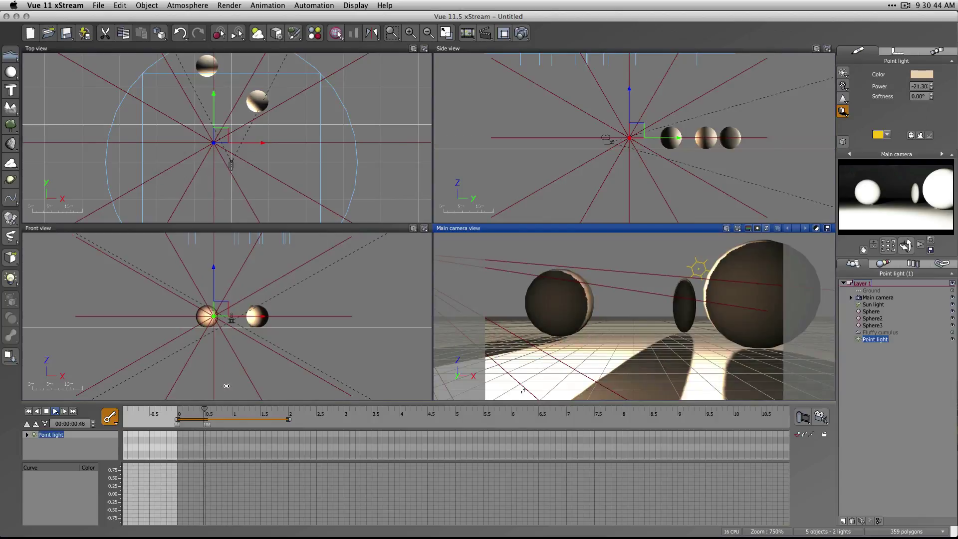
{"action": "double_click", "coordinate": [274, 50]}
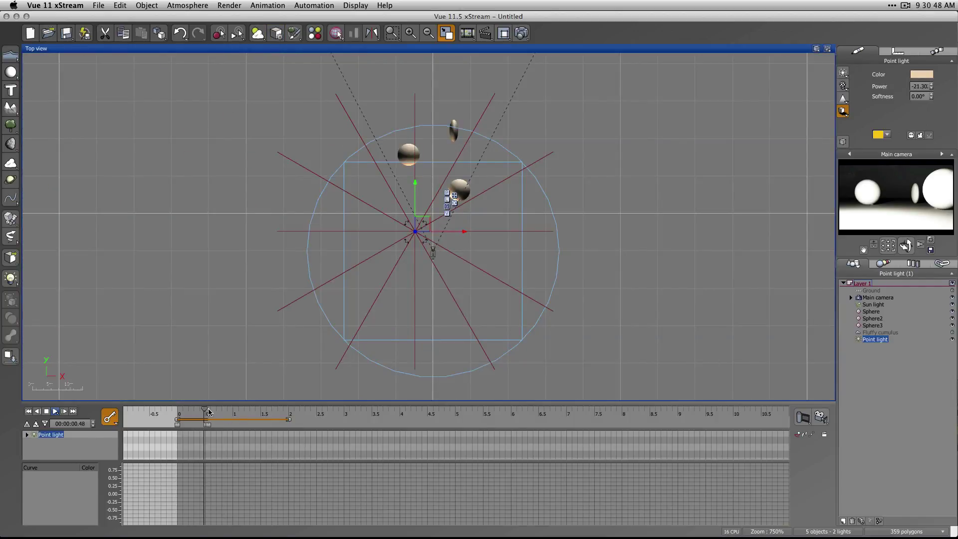
{"action": "mouse_move", "coordinate": [205, 410]}
{"action": "left_mouse_down"}
{"action": "mouse_move", "coordinate": [179, 409]}
{"action": "mouse_move", "coordinate": [189, 409]}
{"action": "left_mouse_up"}
{"action": "mouse_move", "coordinate": [192, 409]}
{"action": "left_mouse_down"}
{"action": "mouse_move", "coordinate": [209, 409]}
{"action": "mouse_move", "coordinate": [169, 409]}
{"action": "mouse_move", "coordinate": [204, 410]}
{"action": "mouse_move", "coordinate": [191, 409]}
{"action": "left_mouse_up"}
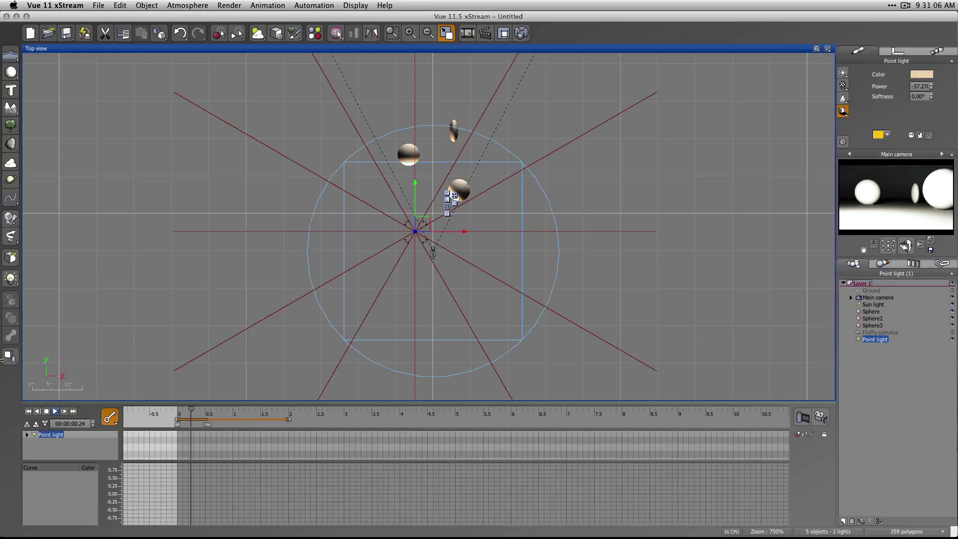
Enlarge the timeline area, expand the point light's properties and display its power curve
{"action": "left_click", "coordinate": [36, 424]}
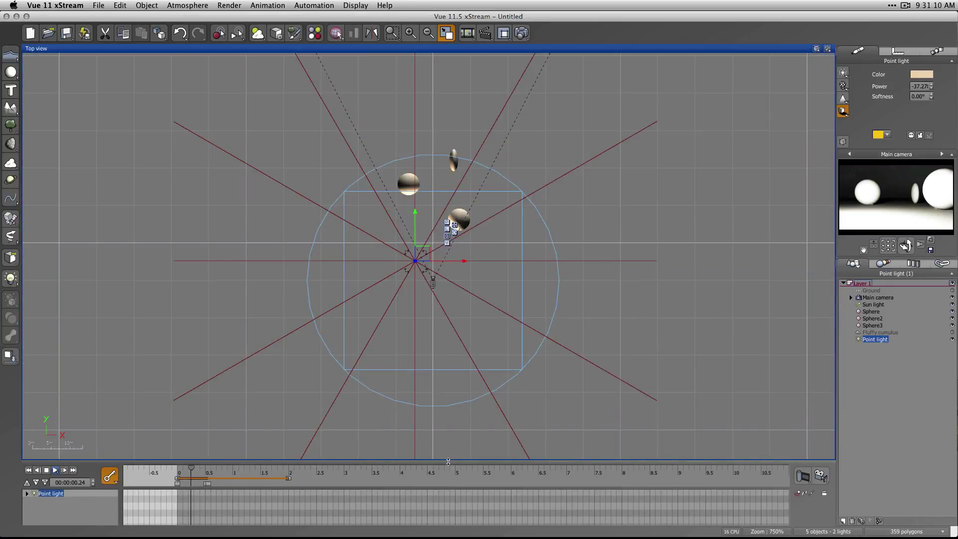
{"action": "left_click_drag", "start_coordinate": [455, 319], "coordinate": [455, 315]}
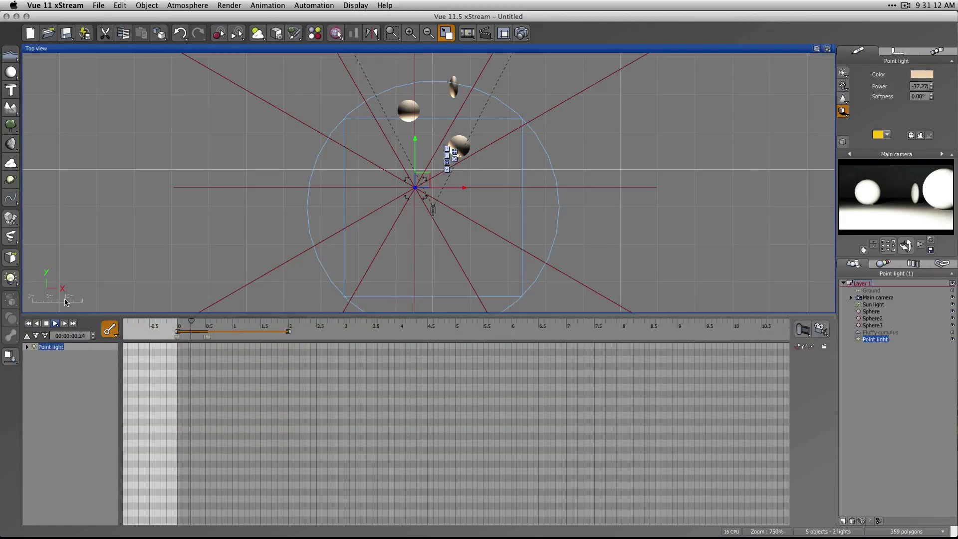
{"action": "left_click", "coordinate": [28, 337]}
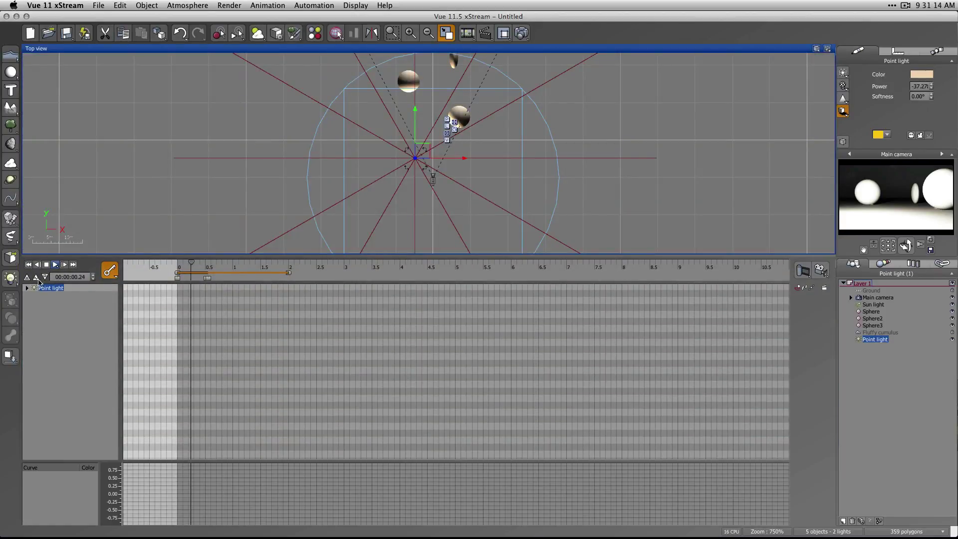
{"action": "left_click", "coordinate": [37, 279]}
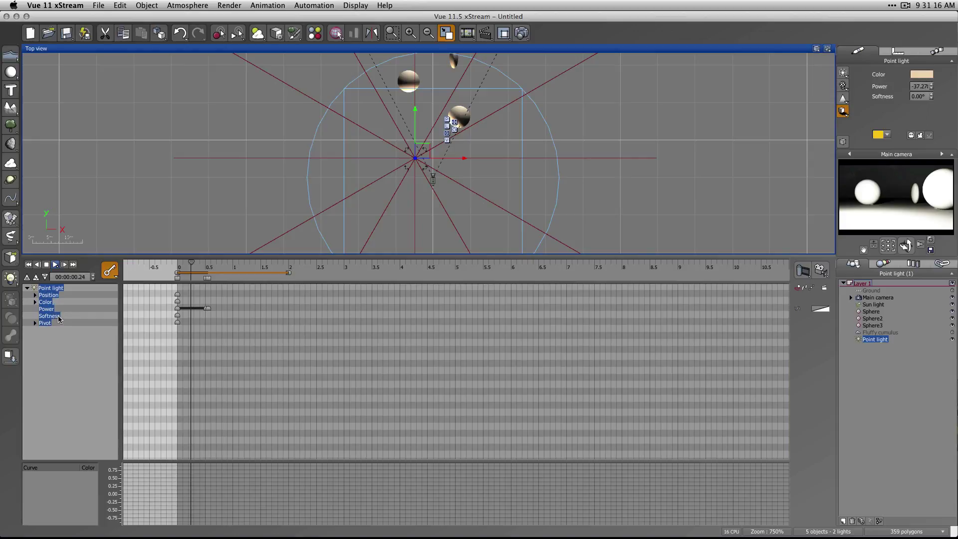
{"action": "left_click", "coordinate": [52, 309]}
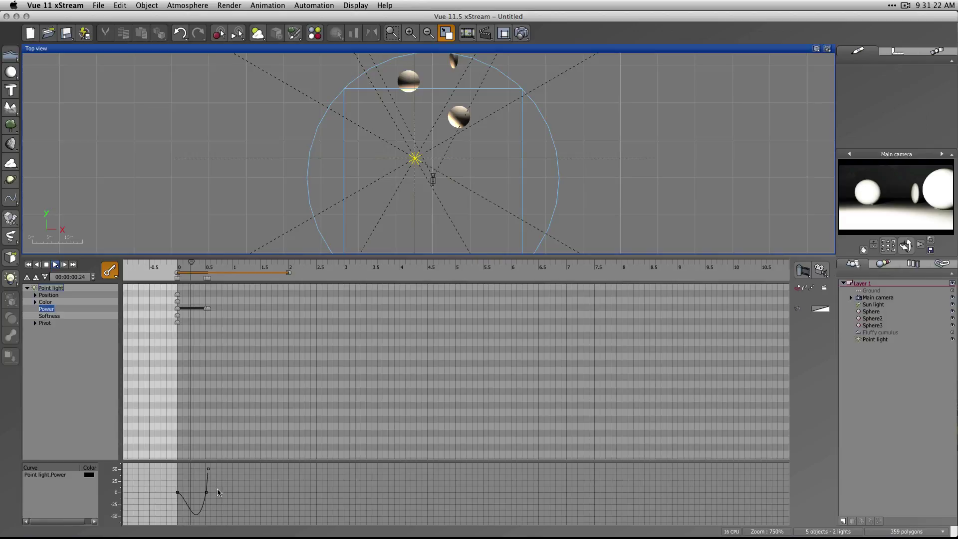
Set the power curve's control points at 0 s and 0.52 s to Linear
{"action": "left_click_drag", "start_coordinate": [222, 489], "coordinate": [161, 515]}
{"action": "right_click", "coordinate": [207, 493]}
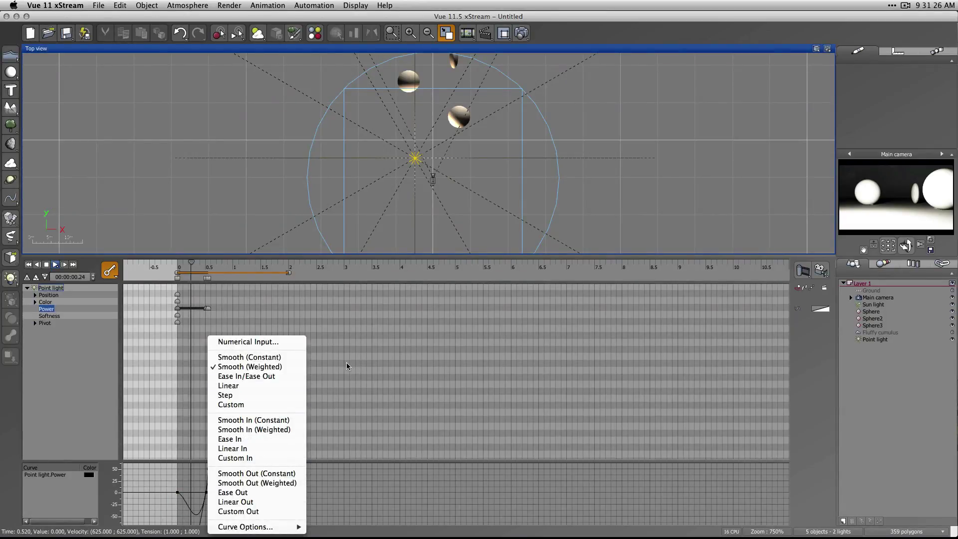
{"action": "left_click", "coordinate": [274, 395]}
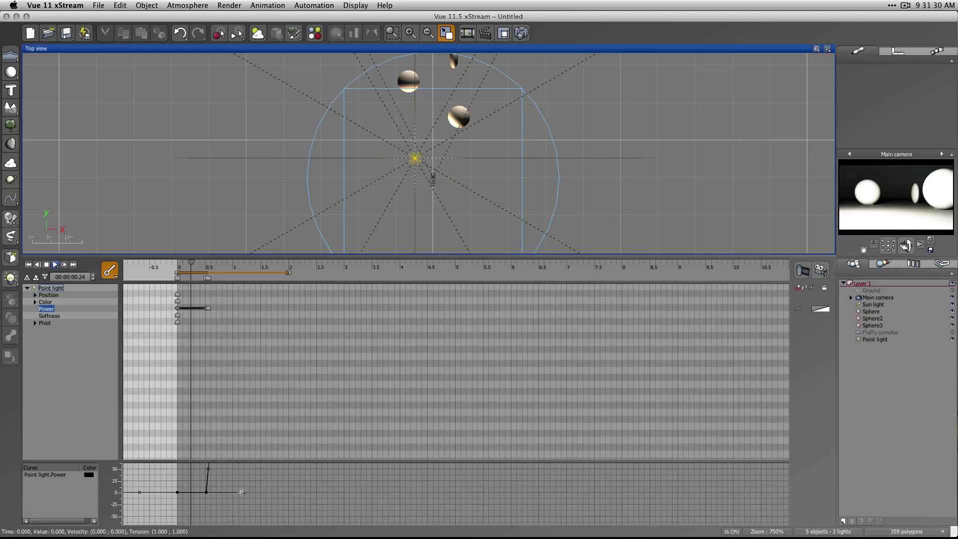
{"action": "left_click_drag", "start_coordinate": [247, 492], "coordinate": [272, 491]}
{"action": "scroll", "coordinate": [271, 491], "scroll_direction": "up", "scroll_amount": 3}
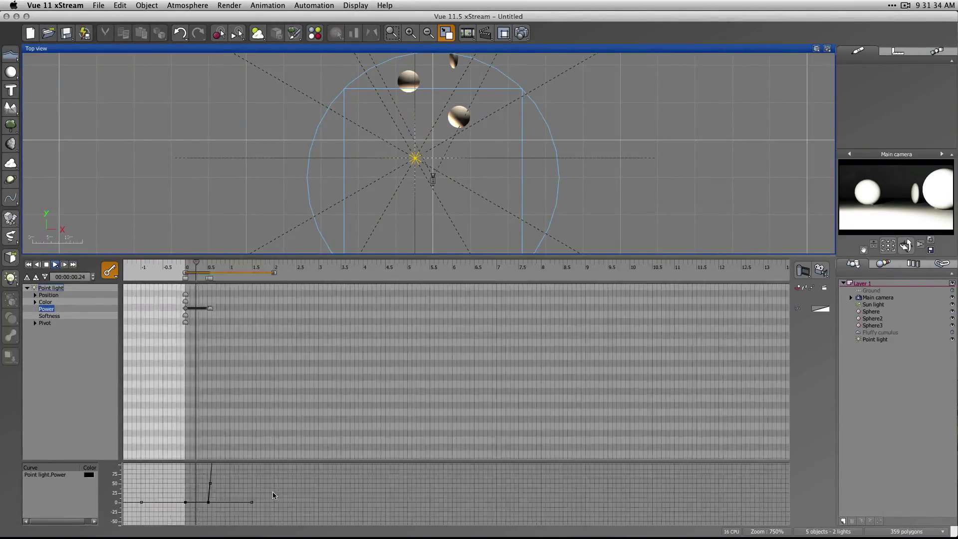
Enlarge the curve graph and fit it to the power curve's time and value extents
{"action": "left_click_drag", "start_coordinate": [304, 461], "coordinate": [309, 309]}
{"action": "right_click", "coordinate": [313, 364]}
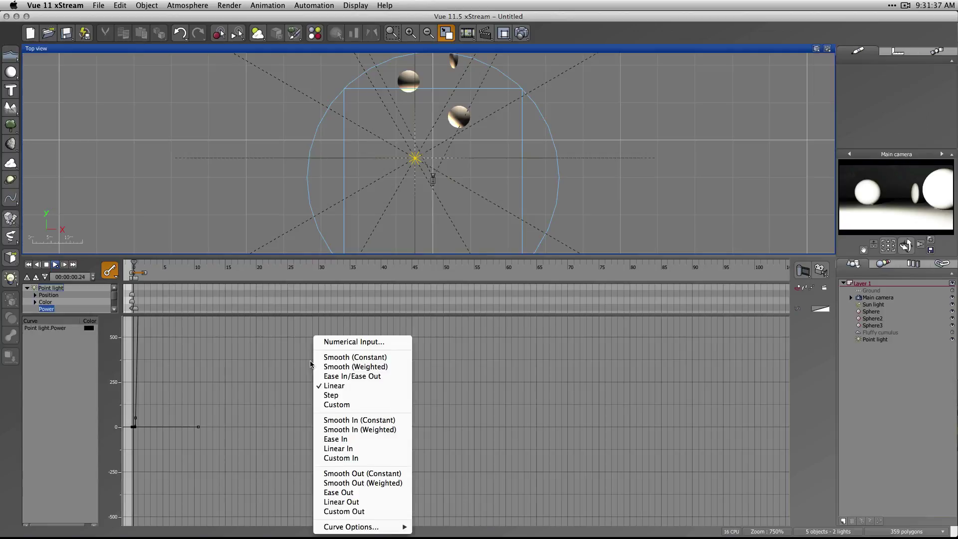
{"action": "left_click", "coordinate": [411, 475]}
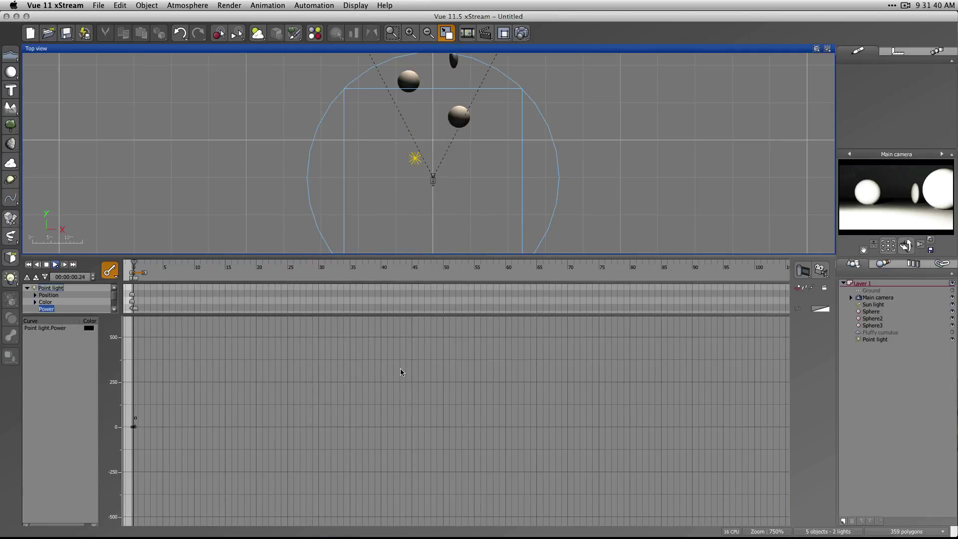
{"action": "right_click", "coordinate": [400, 368]}
{"action": "left_click", "coordinate": [451, 393]}
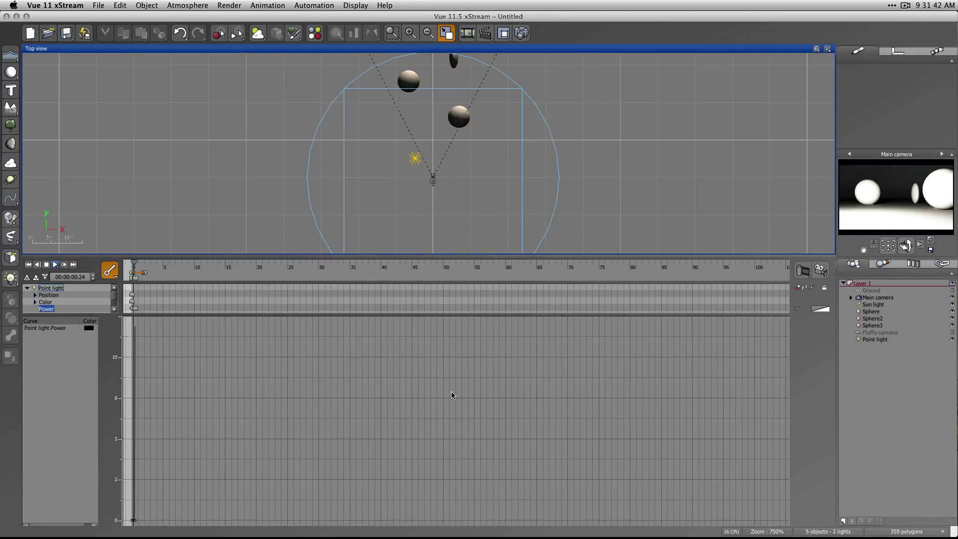
{"action": "right_click", "coordinate": [304, 404]}
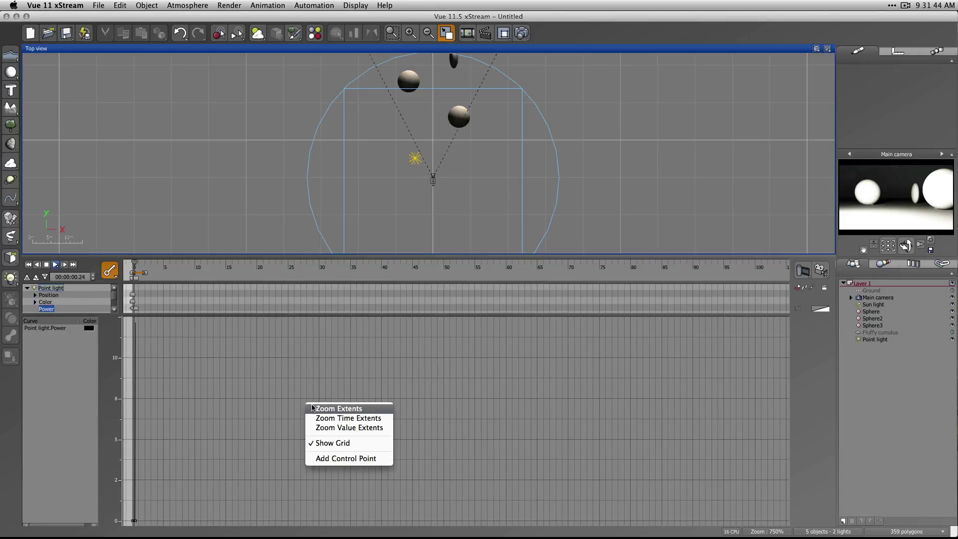
{"action": "left_click", "coordinate": [357, 419]}
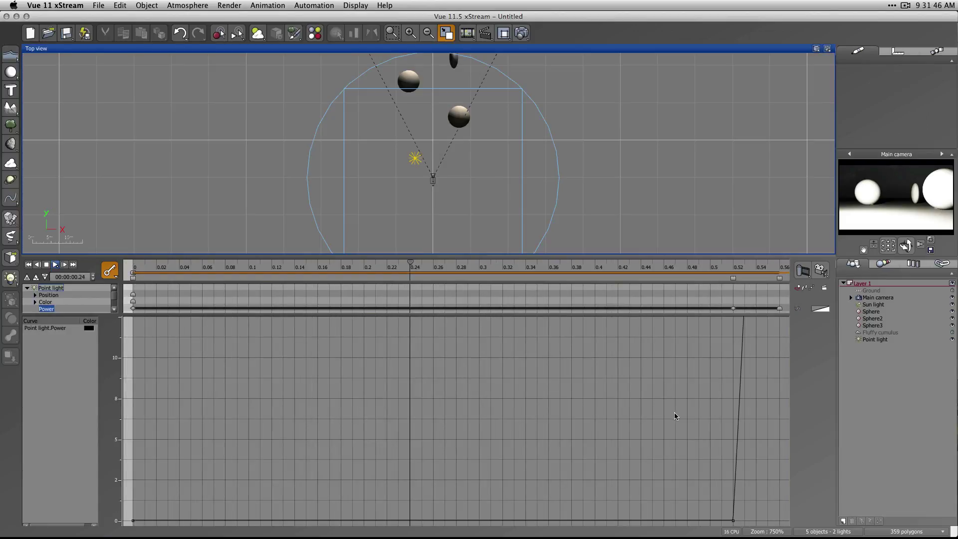
{"action": "right_click", "coordinate": [656, 366]}
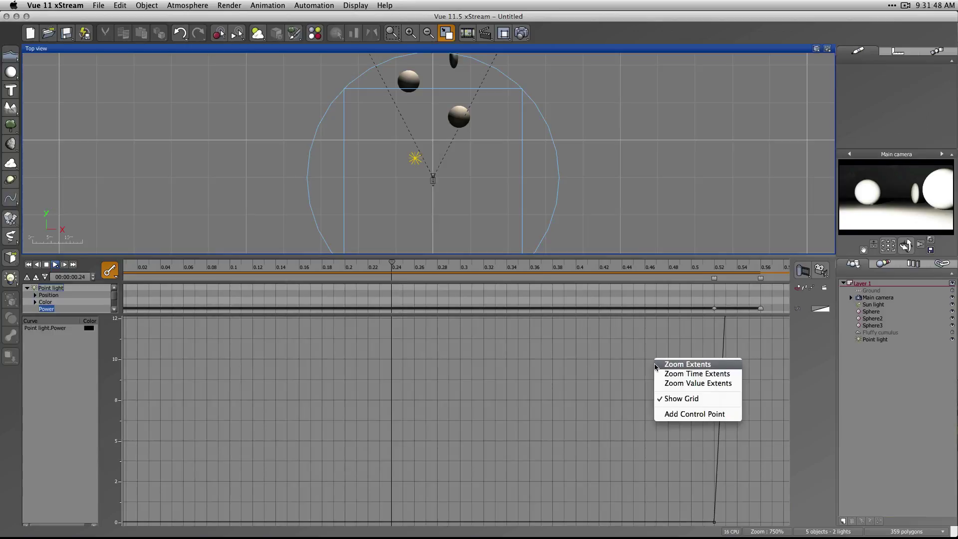
{"action": "left_click", "coordinate": [698, 383]}
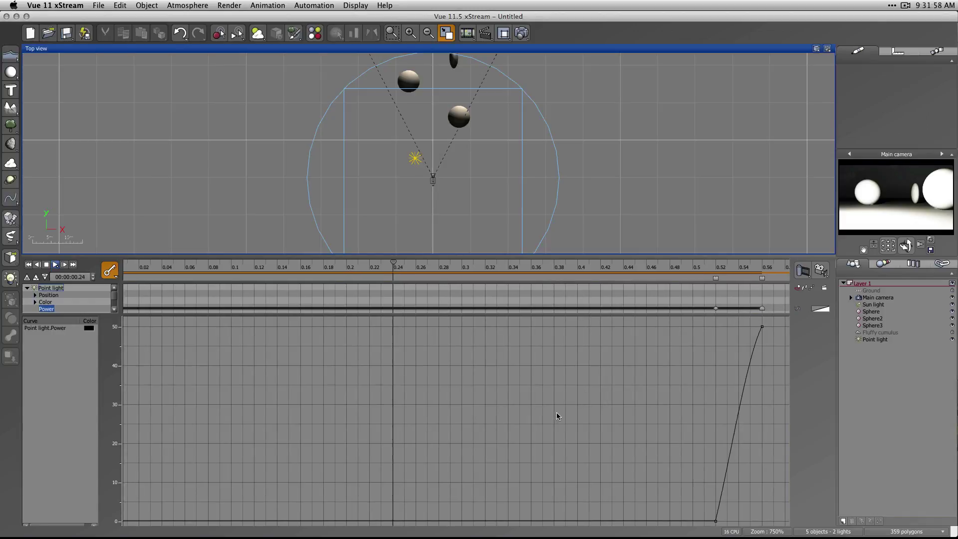
Select the point light in the timeline and destroy its object animation
{"action": "right_click", "coordinate": [368, 463]}
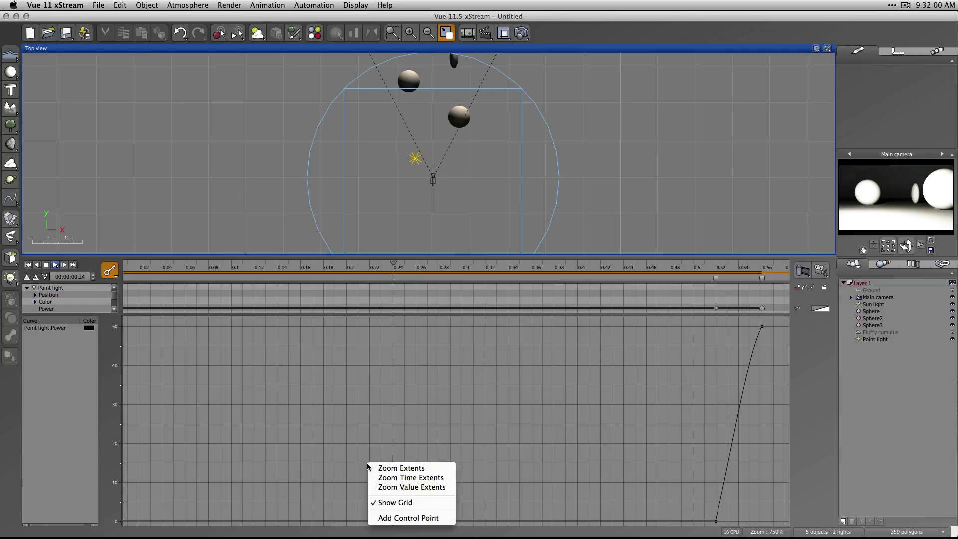
{"action": "left_click", "coordinate": [302, 389]}
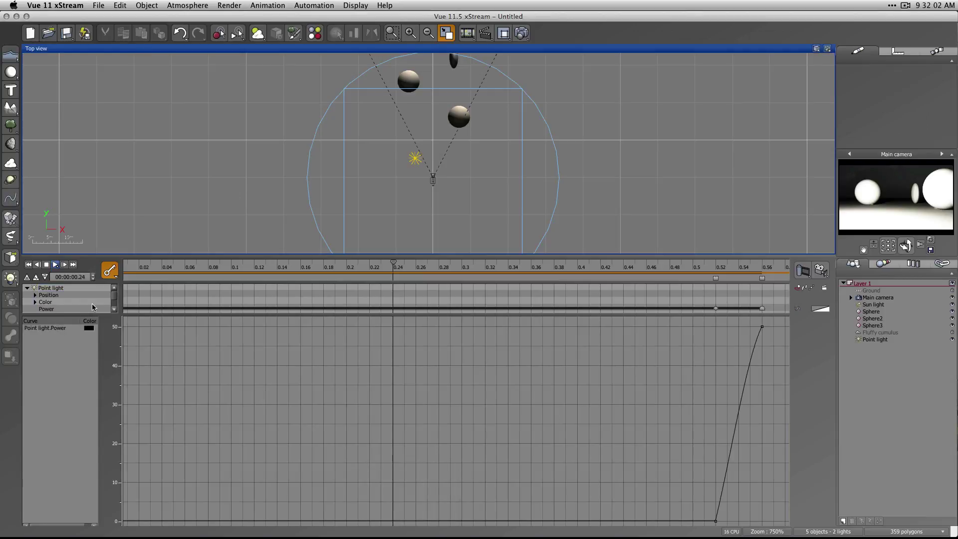
{"action": "right_click", "coordinate": [218, 288]}
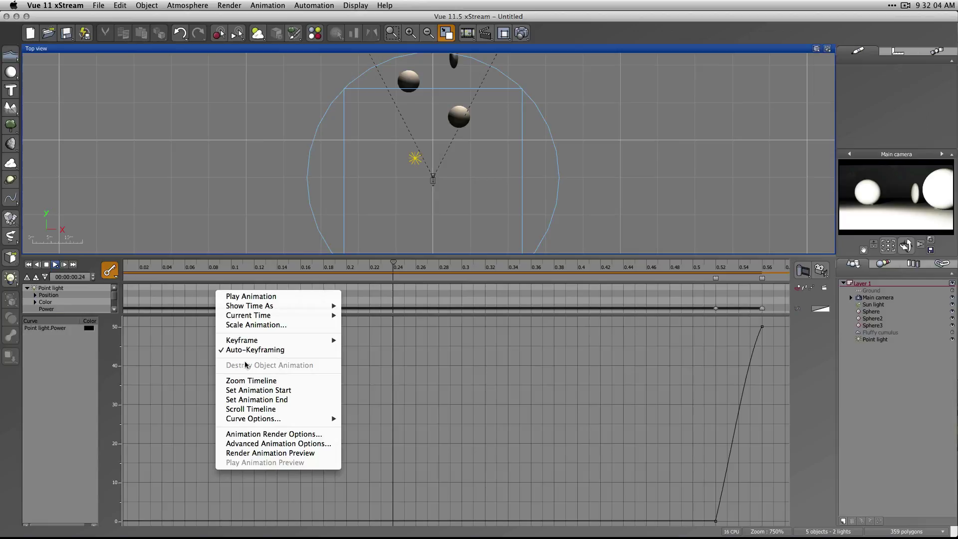
{"action": "left_click", "coordinate": [57, 300]}
{"action": "left_click", "coordinate": [56, 288]}
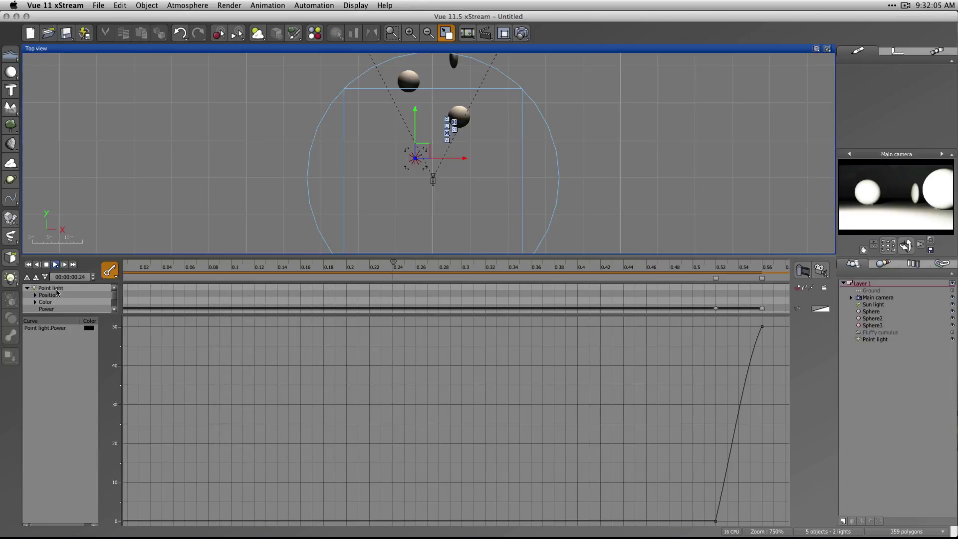
{"action": "right_click", "coordinate": [182, 292]}
{"action": "left_click", "coordinate": [283, 363]}
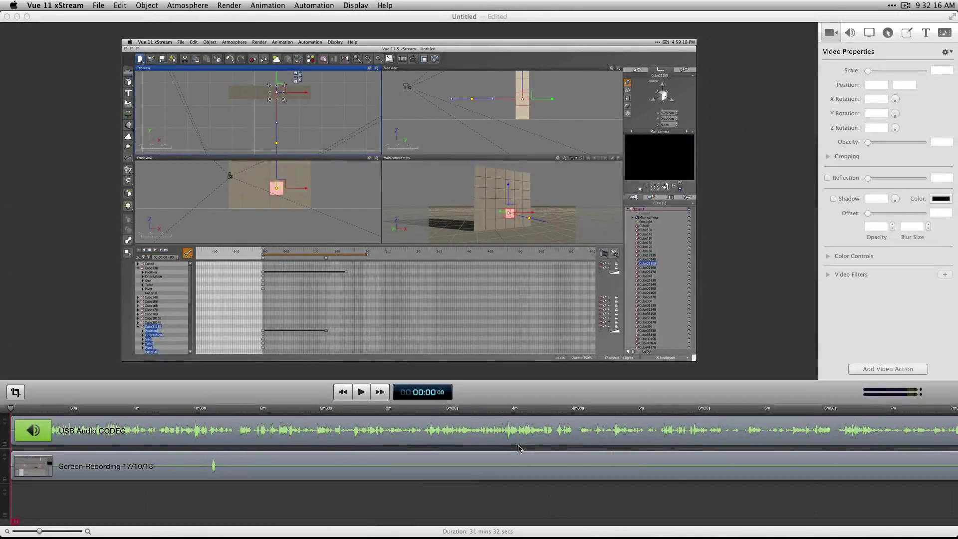
{"action": "left_click", "coordinate": [905, 6]}
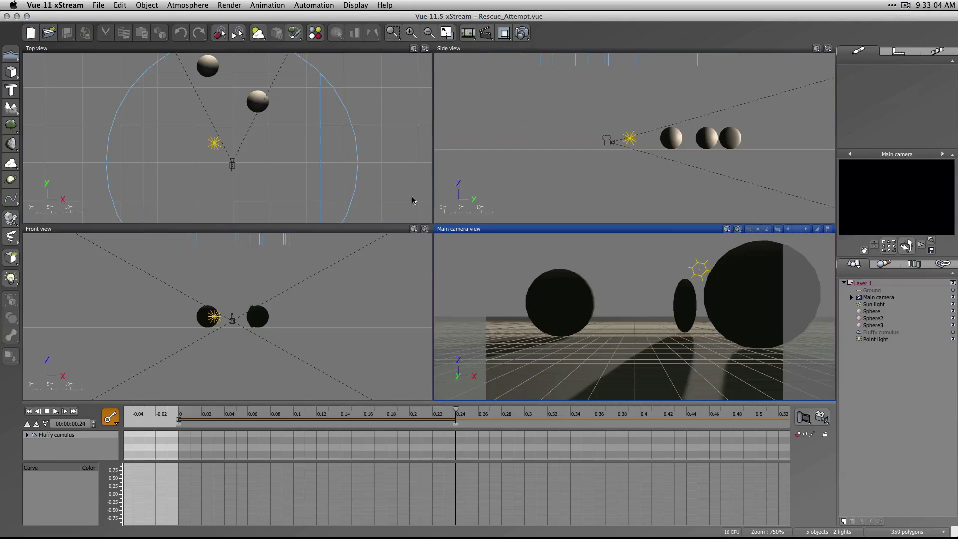
Add a power keyframe for the point light at 0 s in the recovered scene
{"action": "left_click", "coordinate": [213, 144]}
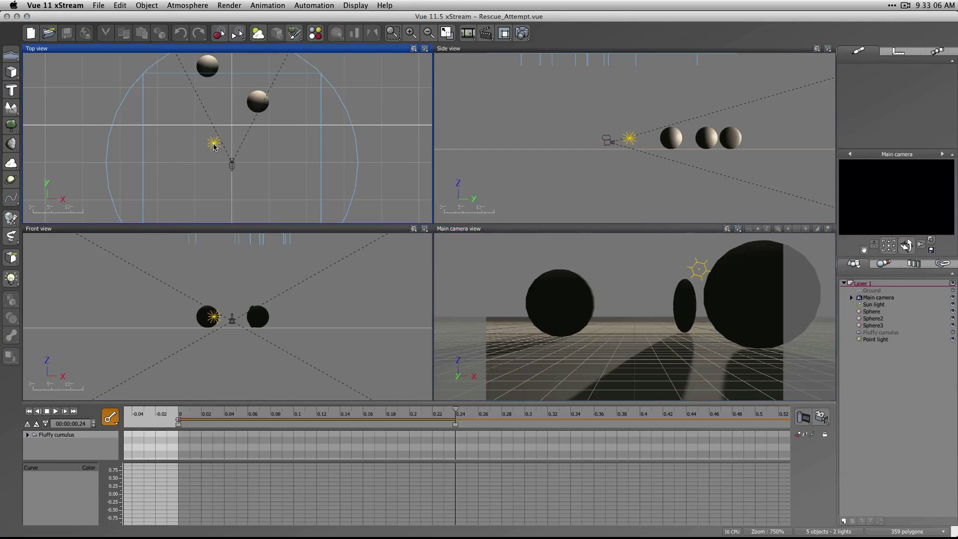
{"action": "left_click", "coordinate": [213, 144]}
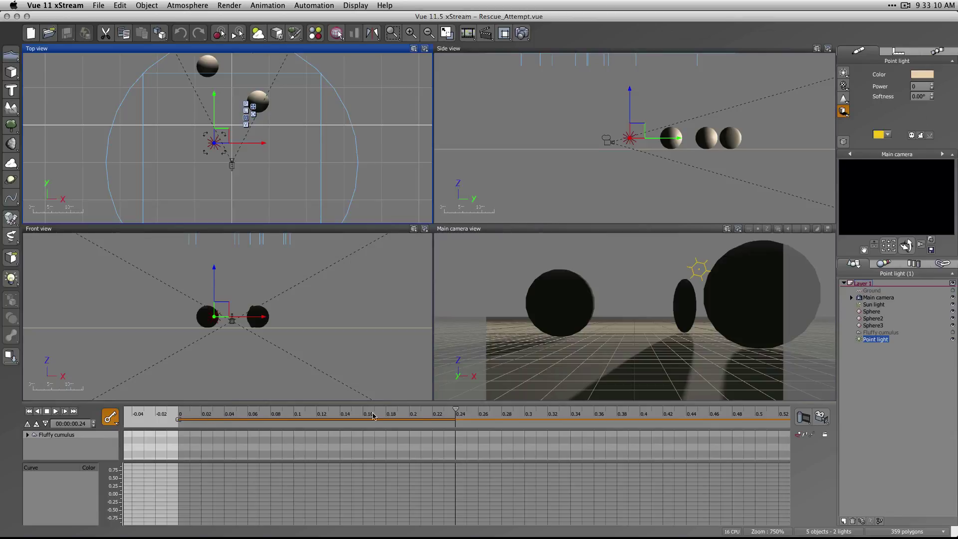
{"action": "mouse_move", "coordinate": [455, 410]}
{"action": "left_mouse_down"}
{"action": "mouse_move", "coordinate": [132, 410]}
{"action": "mouse_move", "coordinate": [179, 405]}
{"action": "left_mouse_up"}
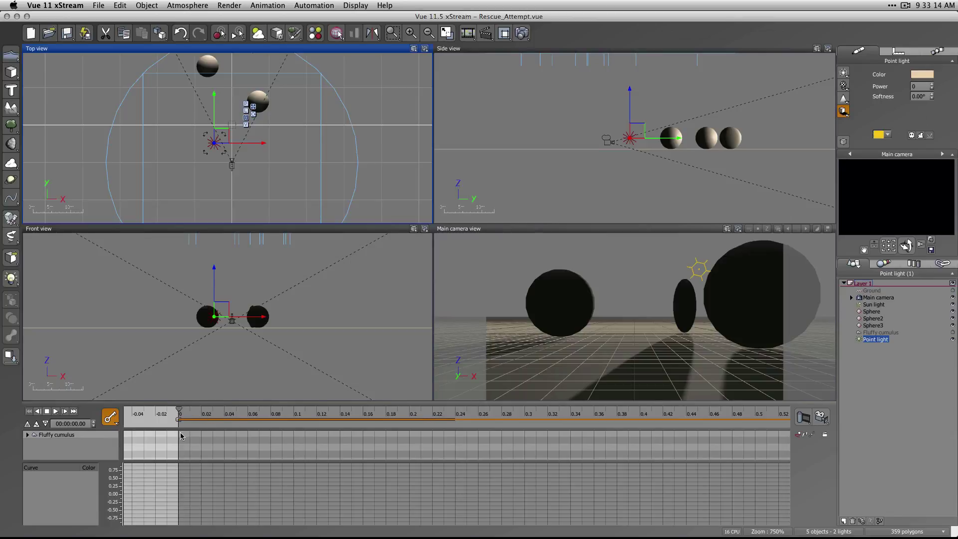
{"action": "left_click", "coordinate": [114, 421]}
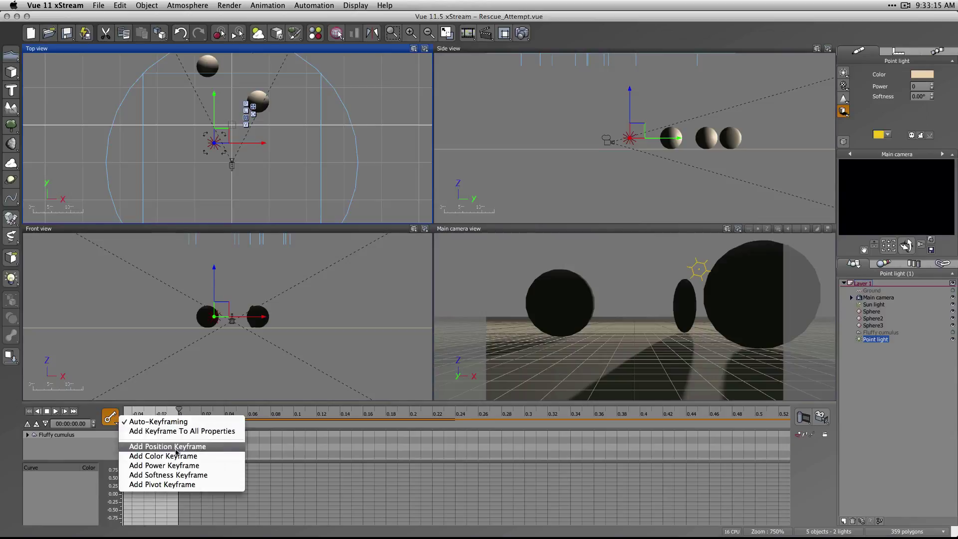
{"action": "left_click", "coordinate": [218, 467]}
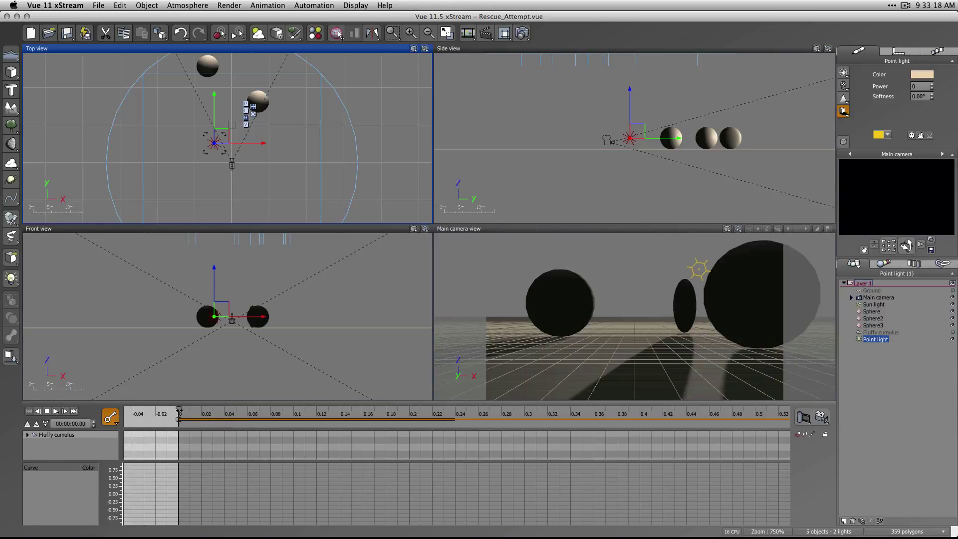
Switch the animation timeline's time display to frames
{"action": "left_click_drag", "start_coordinate": [179, 409], "coordinate": [359, 410]}
{"action": "right_click", "coordinate": [427, 419]}
{"action": "left_click", "coordinate": [353, 478]}
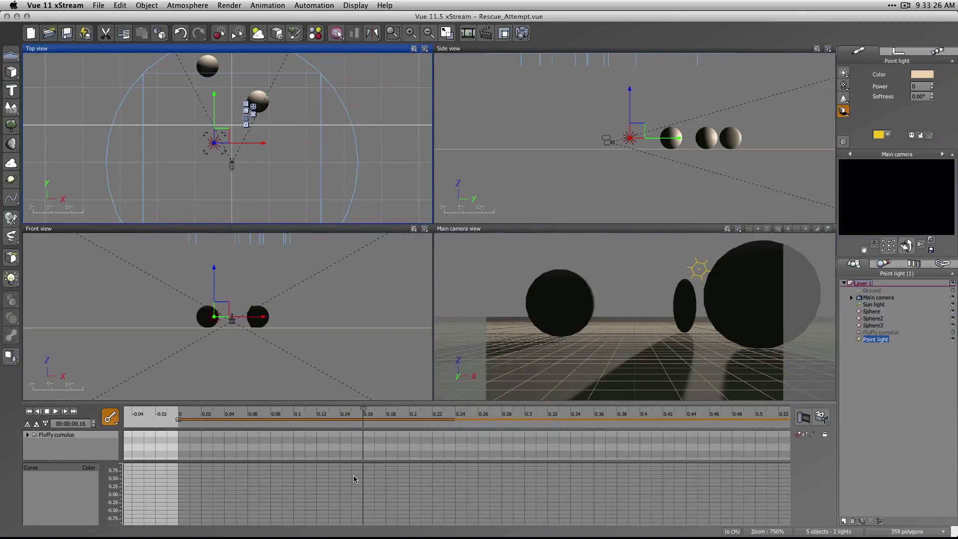
{"action": "right_click", "coordinate": [383, 483]}
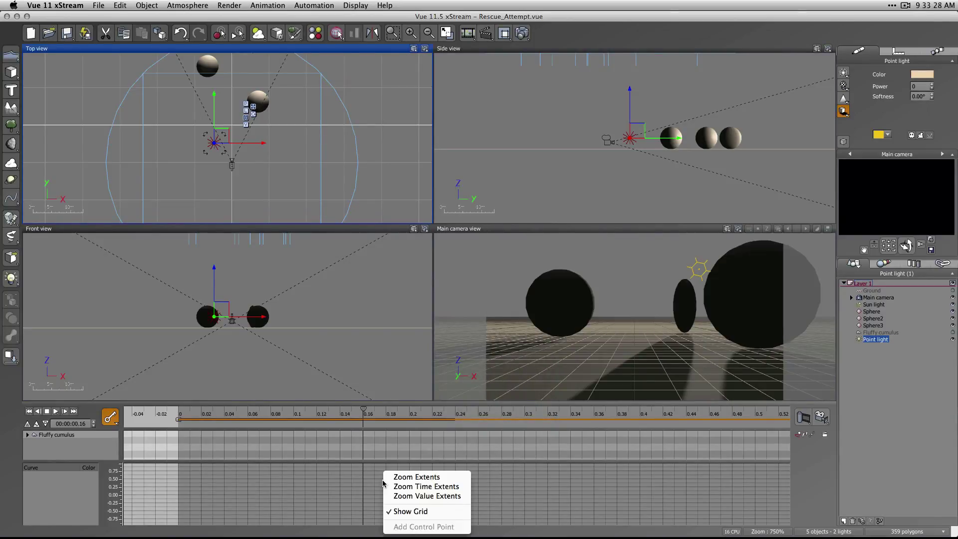
{"action": "left_click", "coordinate": [457, 492]}
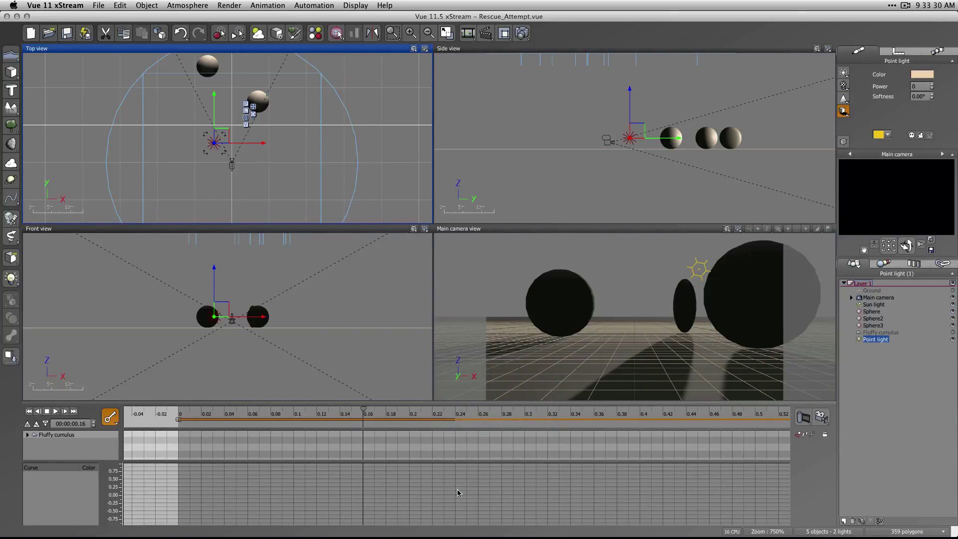
{"action": "right_click", "coordinate": [404, 417]}
{"action": "mouse_move", "coordinate": [464, 372]}
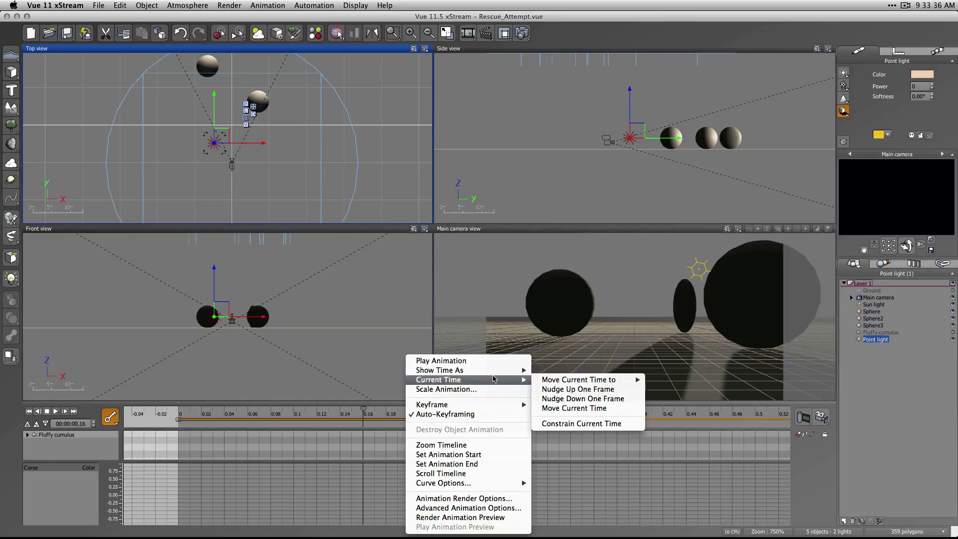
{"action": "mouse_move", "coordinate": [497, 370]}
{"action": "left_click", "coordinate": [564, 390]}
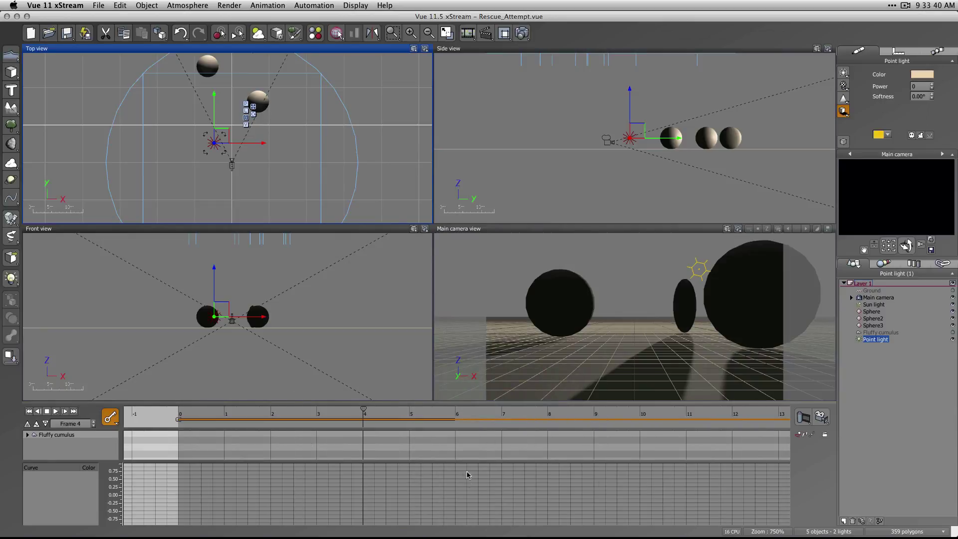
Keyframe the point light's power at 50 on frame 12
{"action": "left_click_drag", "start_coordinate": [366, 409], "coordinate": [726, 412]}
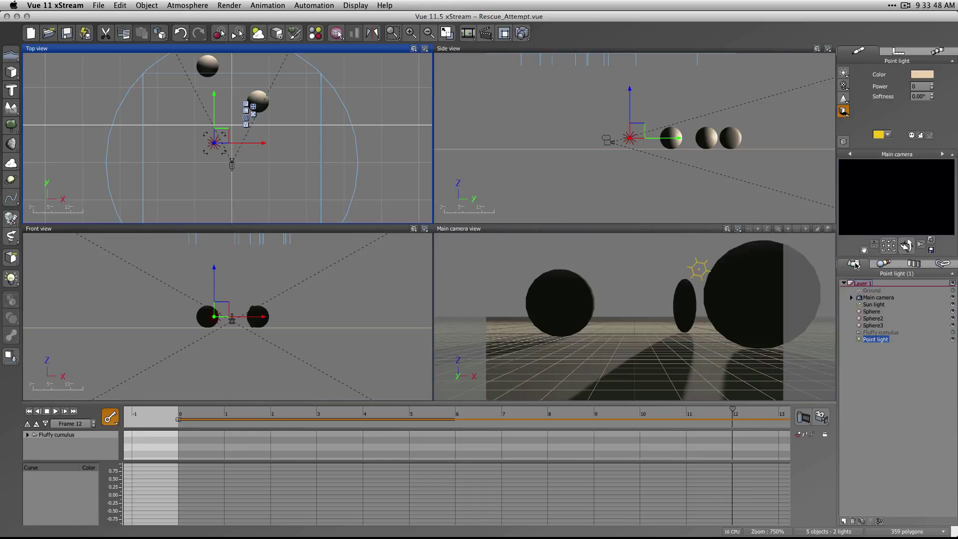
{"action": "left_click", "coordinate": [917, 87]}
{"action": "type", "text": "50"}
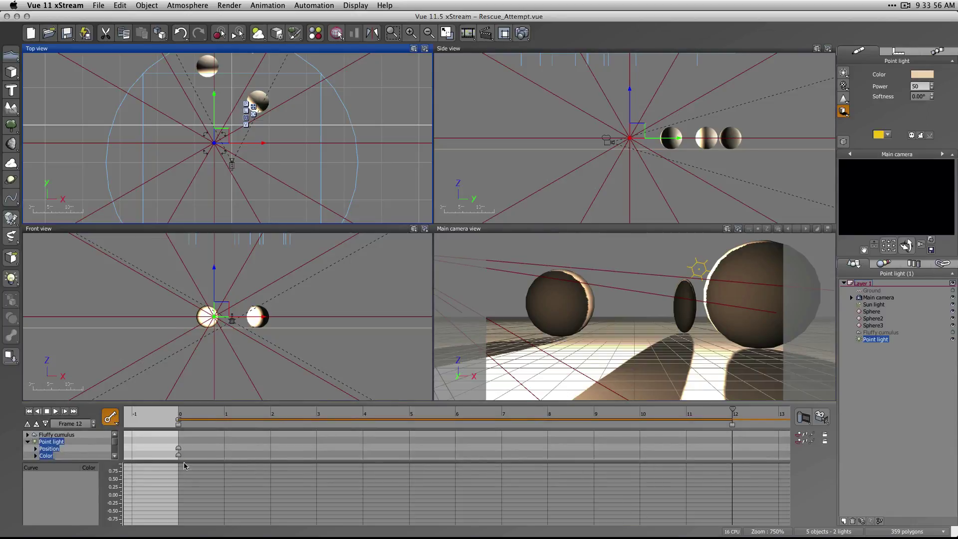
Enlarge the curve graph and display the point light's power curve fitted to its values
{"action": "left_click_drag", "start_coordinate": [483, 356], "coordinate": [481, 318]}
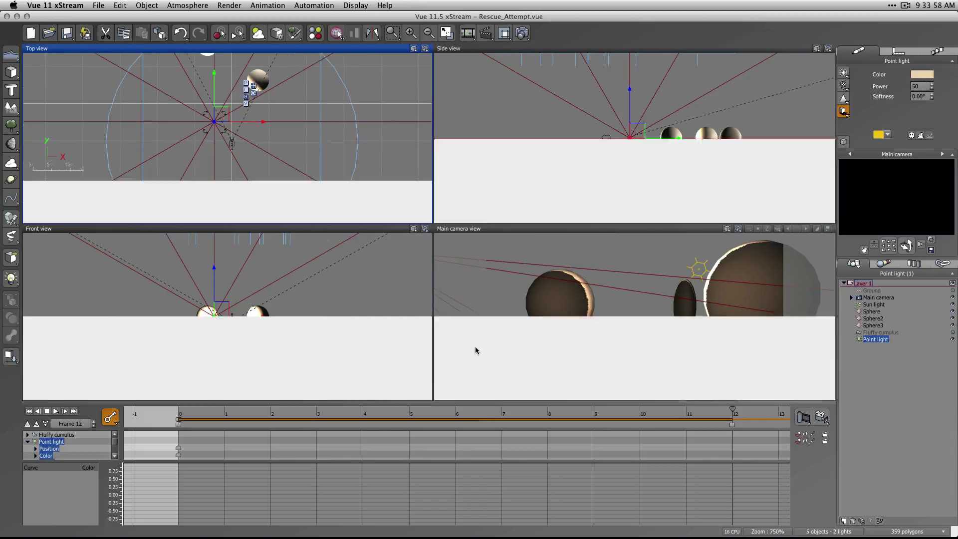
{"action": "right_click", "coordinate": [447, 469]}
{"action": "left_click", "coordinate": [499, 494]}
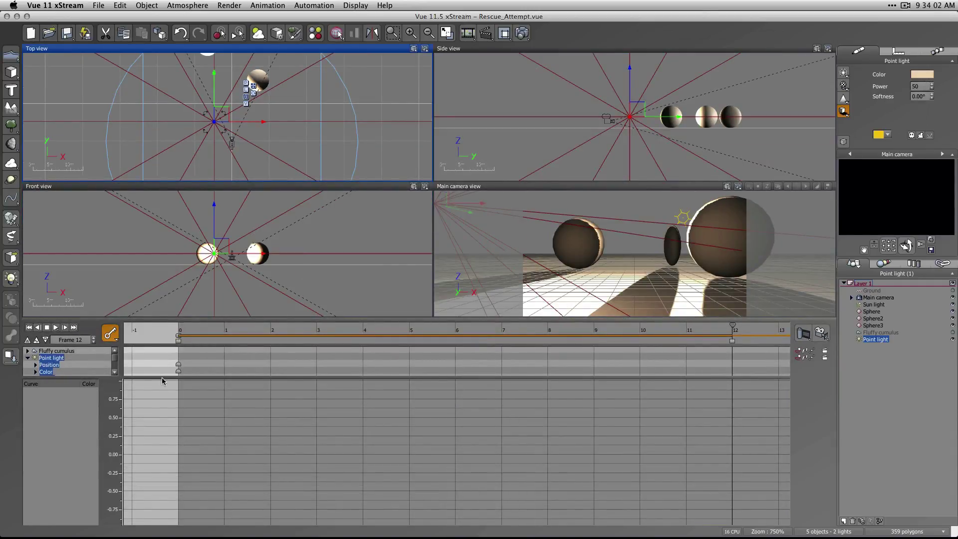
{"action": "scroll", "coordinate": [115, 372], "scroll_direction": "down", "scroll_amount": 2}
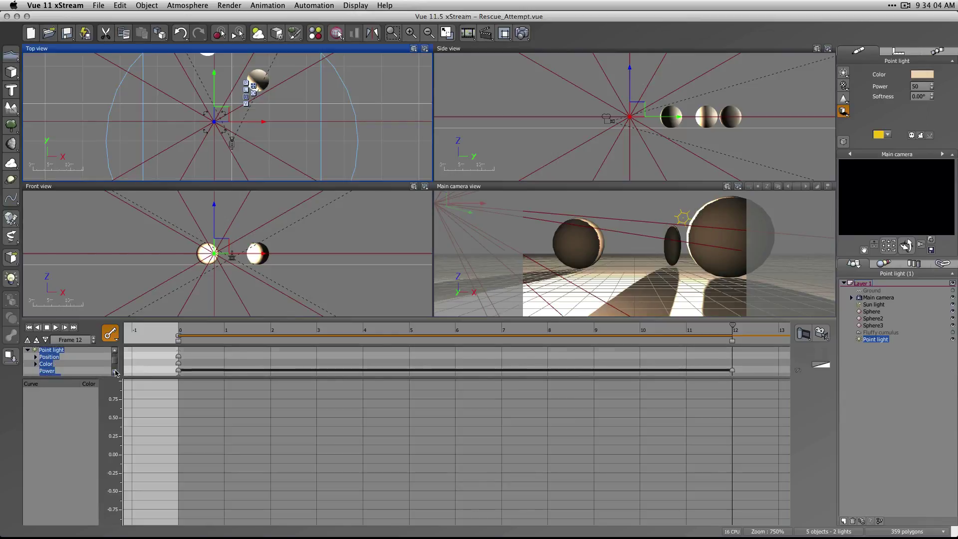
{"action": "left_click", "coordinate": [50, 367]}
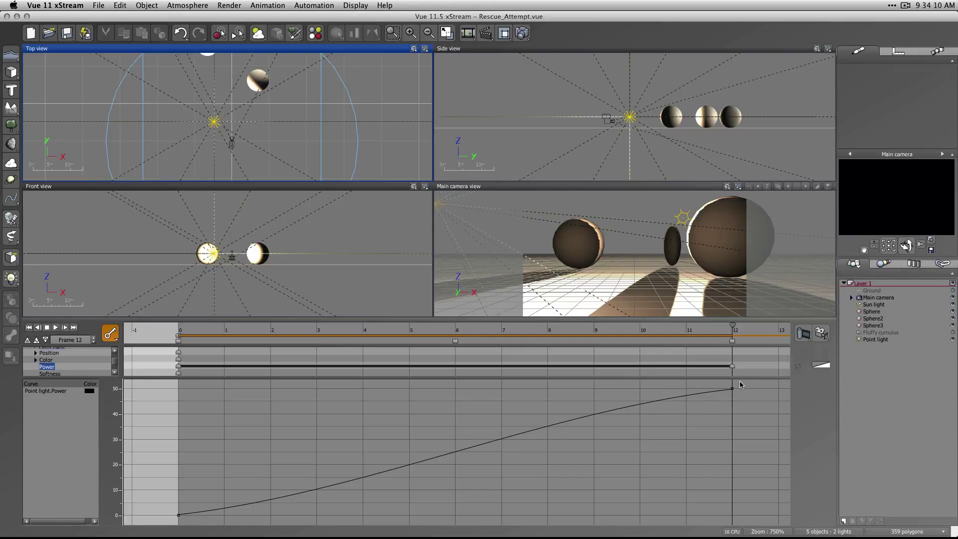
Set both control points of the power curve to Step interpolation and check the lighting at frame 11
{"action": "left_click_drag", "start_coordinate": [741, 382], "coordinate": [144, 524]}
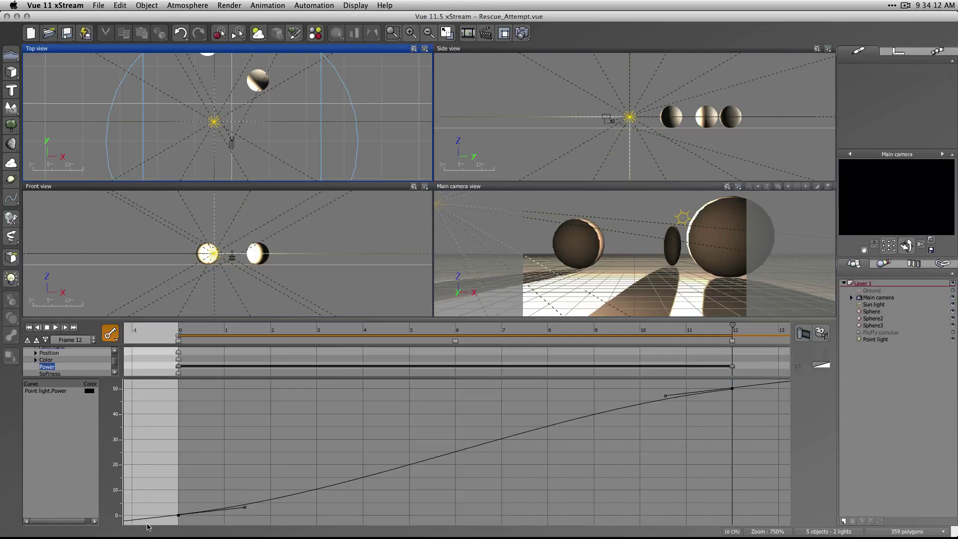
{"action": "right_click", "coordinate": [246, 485]}
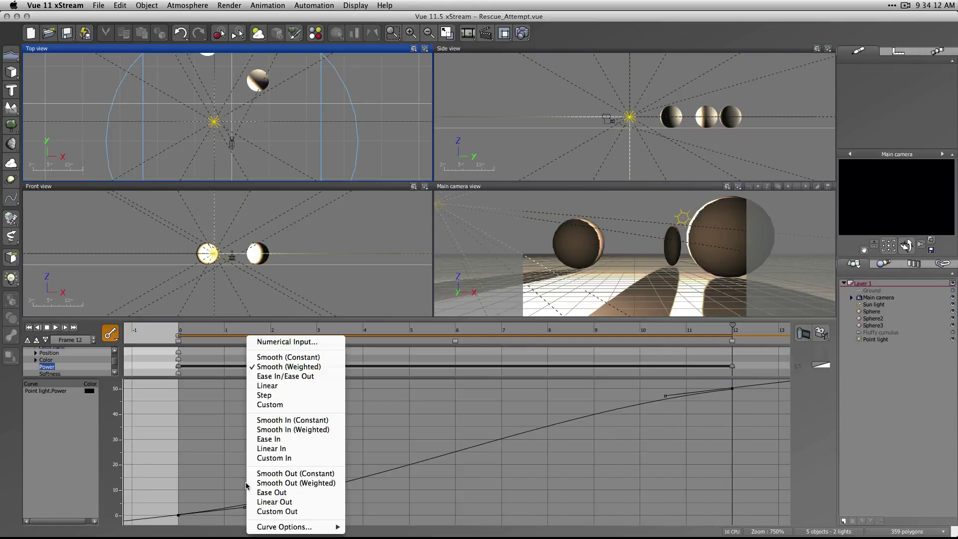
{"action": "left_click", "coordinate": [283, 397]}
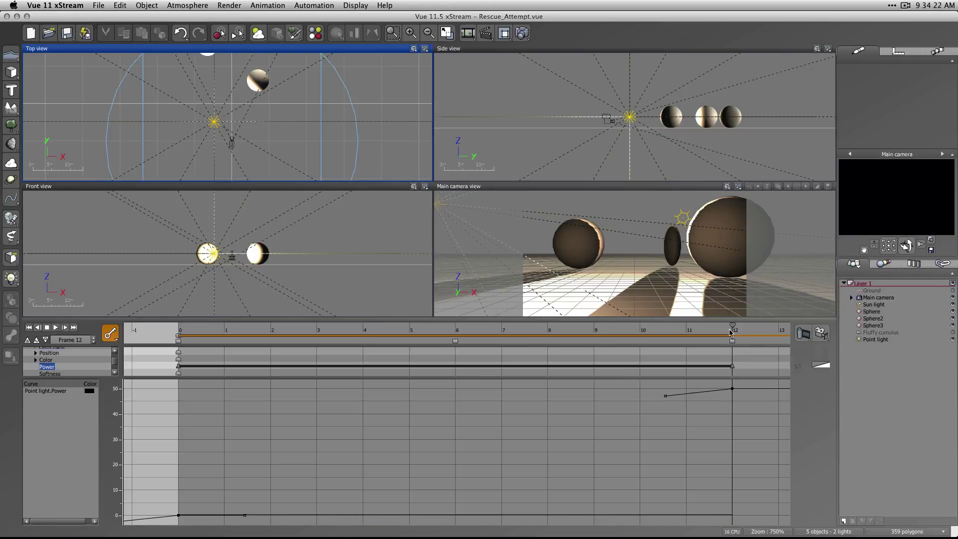
{"action": "left_click_drag", "start_coordinate": [732, 325], "coordinate": [686, 325]}
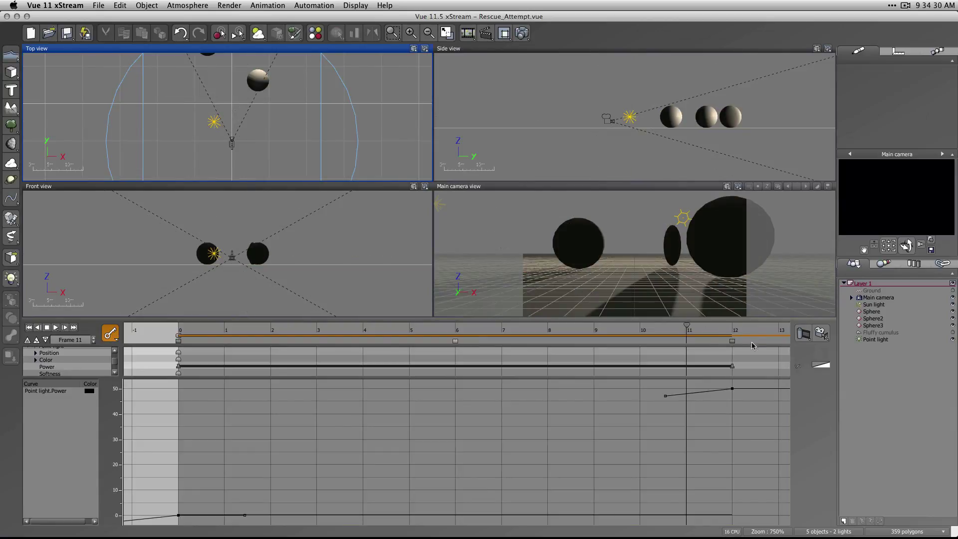
Load the Bands terrain profile as the time spline of the point light's power
{"action": "left_click", "coordinate": [817, 366]}
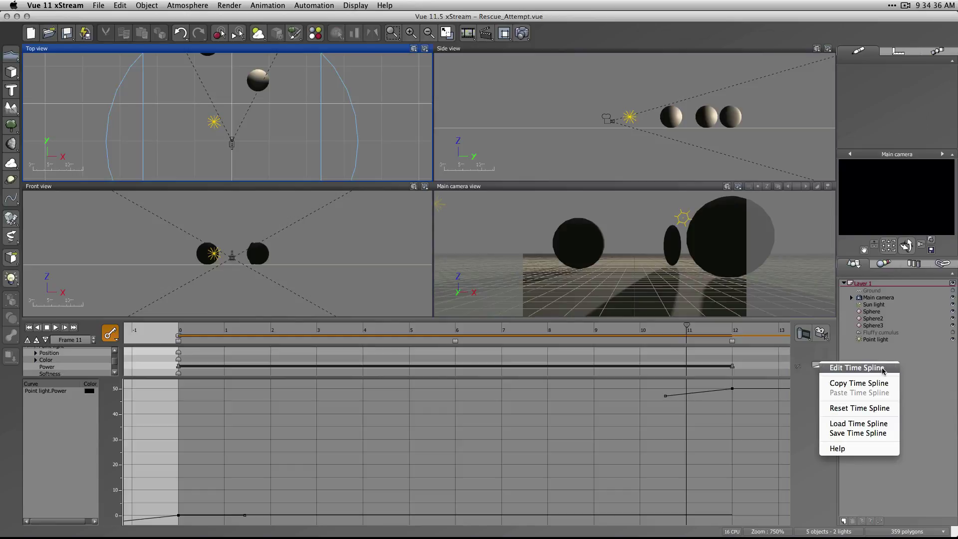
{"action": "left_click", "coordinate": [871, 424]}
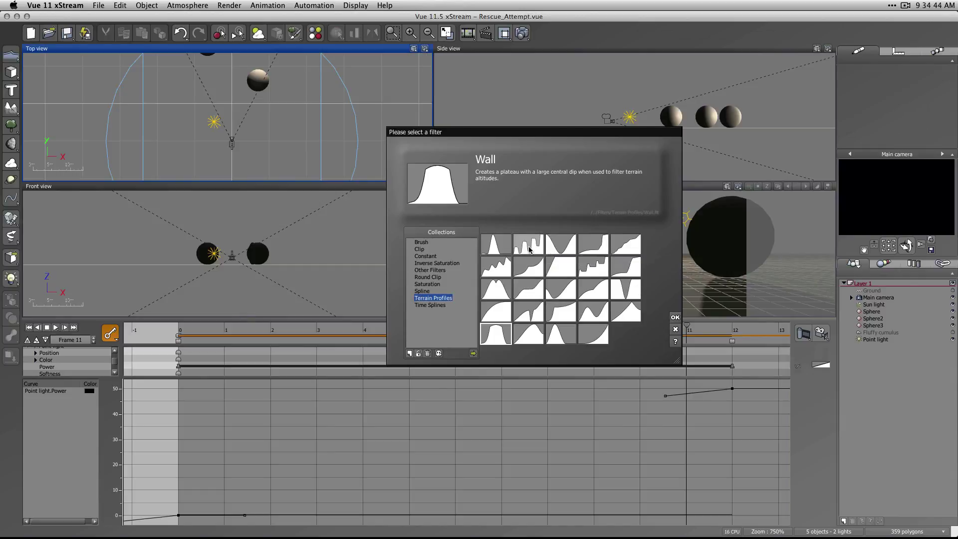
{"action": "left_click", "coordinate": [528, 247]}
{"action": "left_click", "coordinate": [673, 317]}
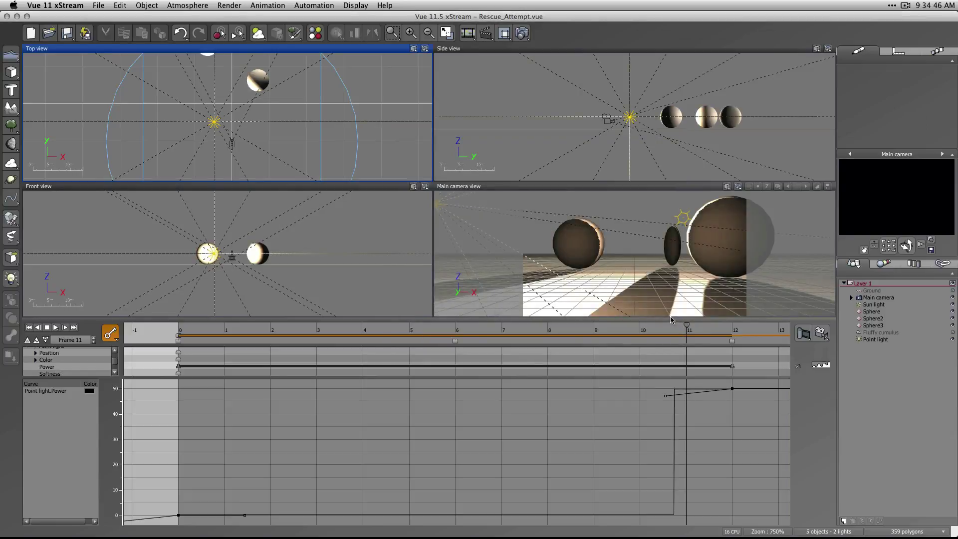
Edit the power time spline so its second and third plateaus rise to nearly 0.48 s and end in vertical drops
{"action": "left_click", "coordinate": [824, 365]}
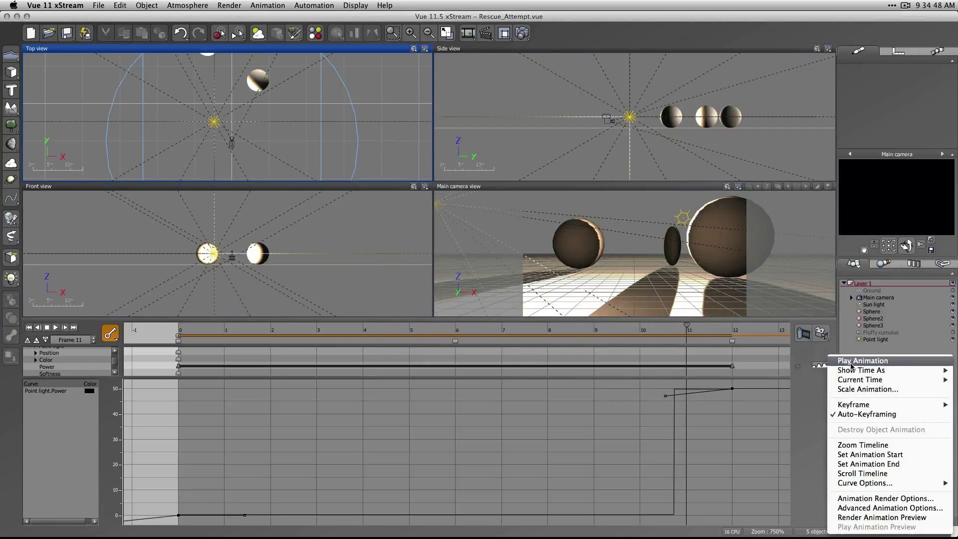
{"action": "left_click", "coordinate": [803, 399]}
{"action": "left_click", "coordinate": [819, 365]}
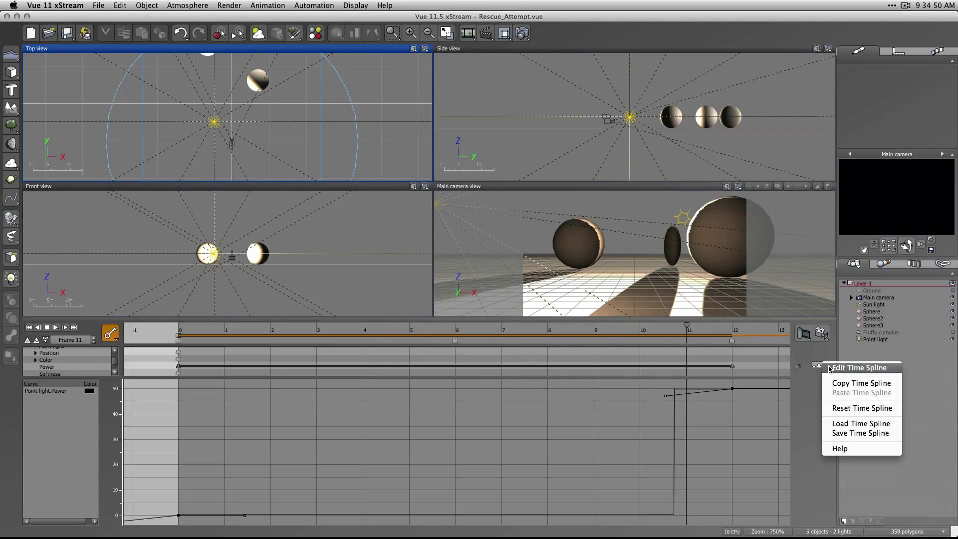
{"action": "left_click", "coordinate": [884, 369]}
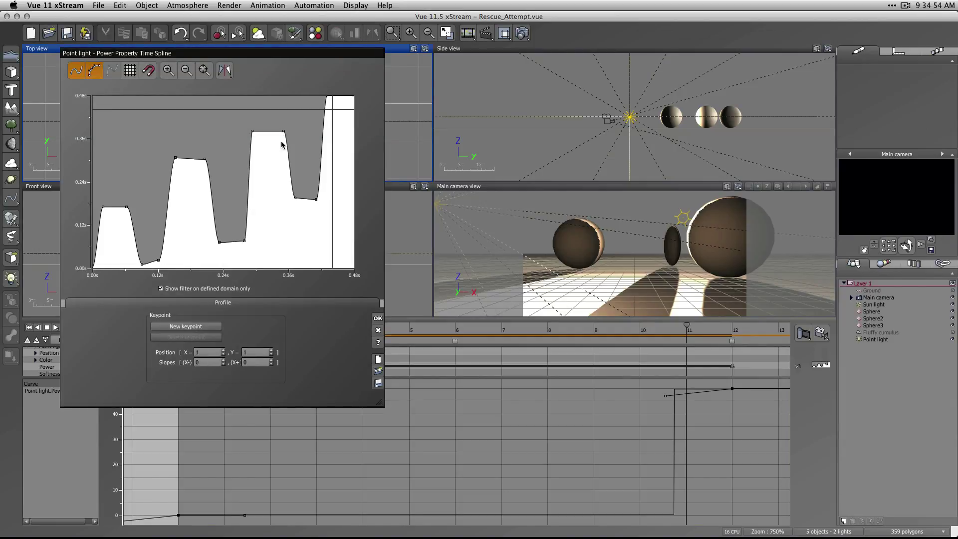
{"action": "left_click_drag", "start_coordinate": [294, 114], "coordinate": [275, 126]}
{"action": "left_click_drag", "start_coordinate": [170, 246], "coordinate": [144, 269]}
{"action": "left_click", "coordinate": [205, 159]}
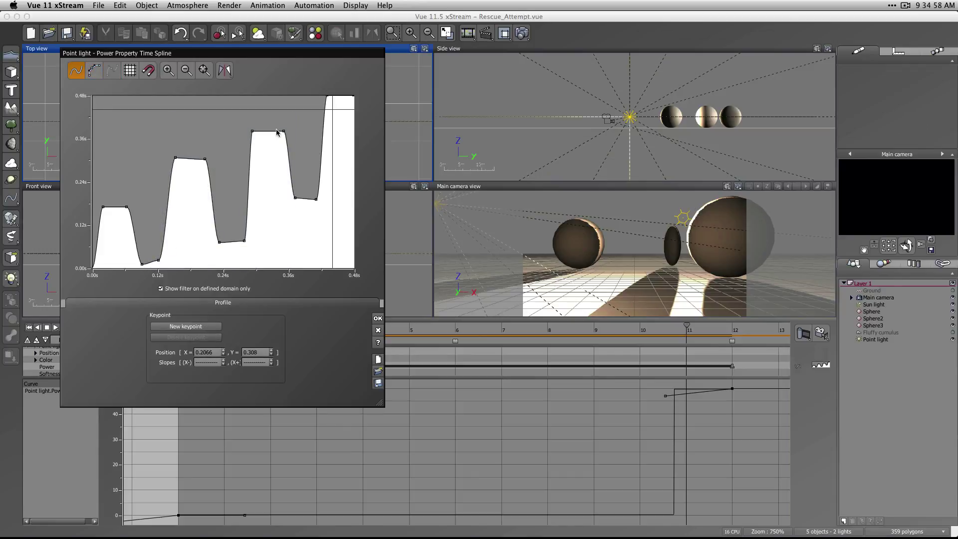
{"action": "left_click_drag", "start_coordinate": [291, 118], "coordinate": [156, 187]}
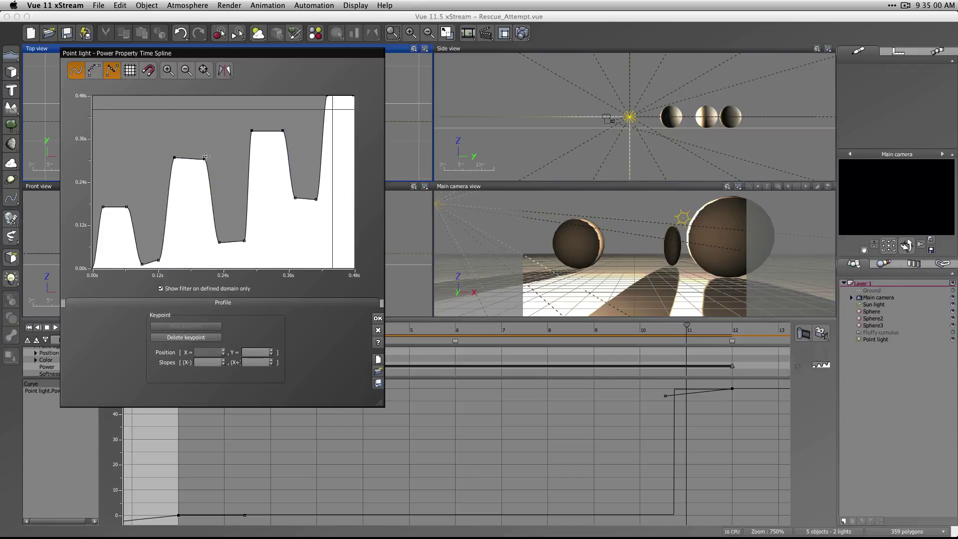
{"action": "left_click_drag", "start_coordinate": [206, 157], "coordinate": [155, 154]}
{"action": "left_click", "coordinate": [247, 172]}
{"action": "left_click_drag", "start_coordinate": [215, 128], "coordinate": [220, 103]}
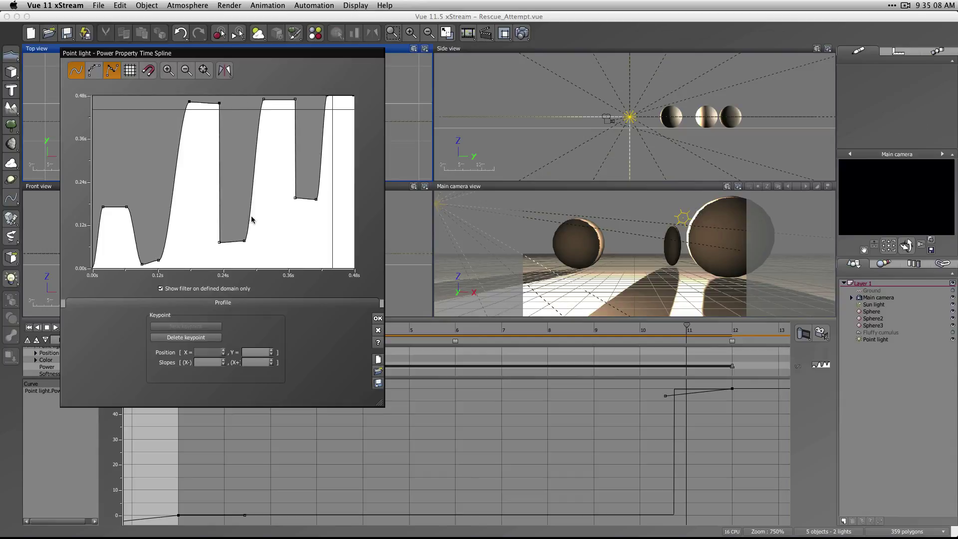
{"action": "left_click", "coordinate": [149, 158]}
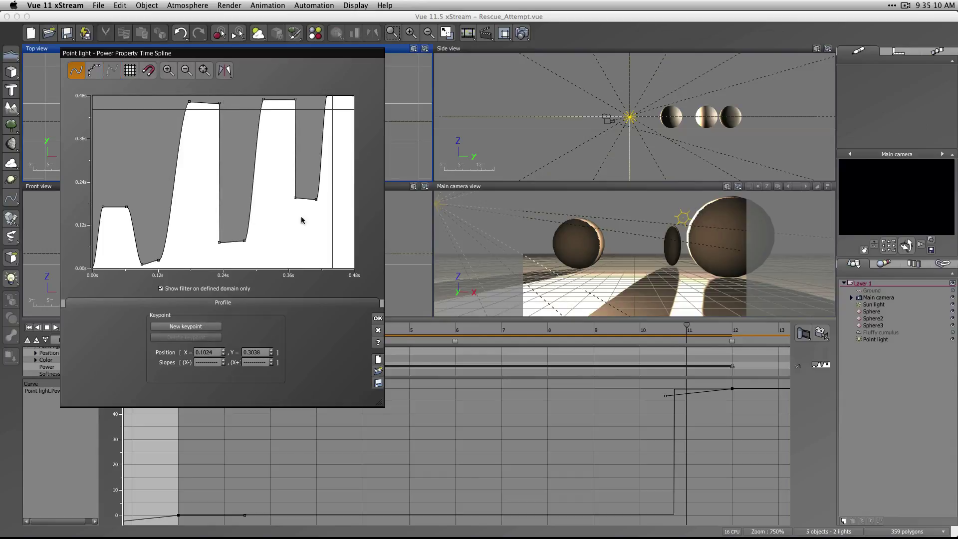
{"action": "left_click", "coordinate": [377, 319]}
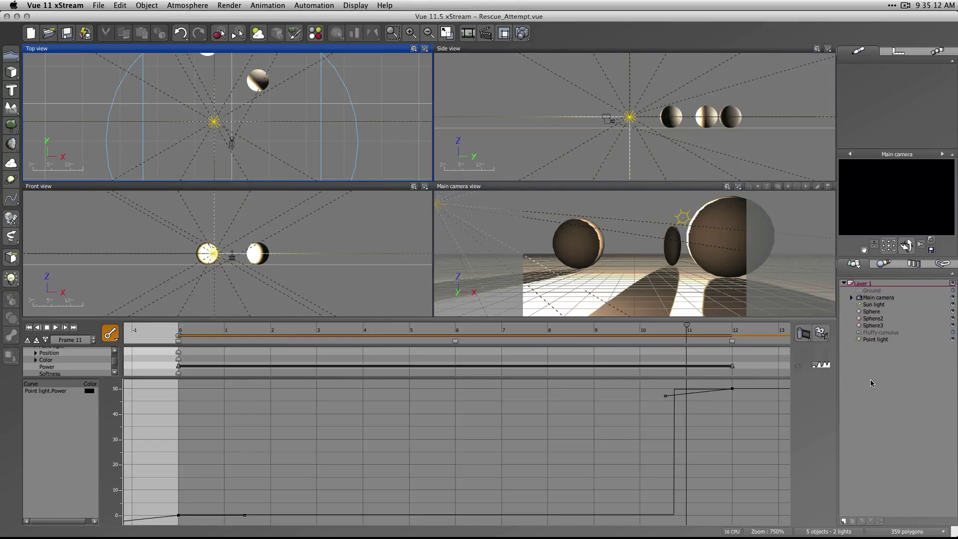
{"action": "left_click", "coordinate": [821, 364]}
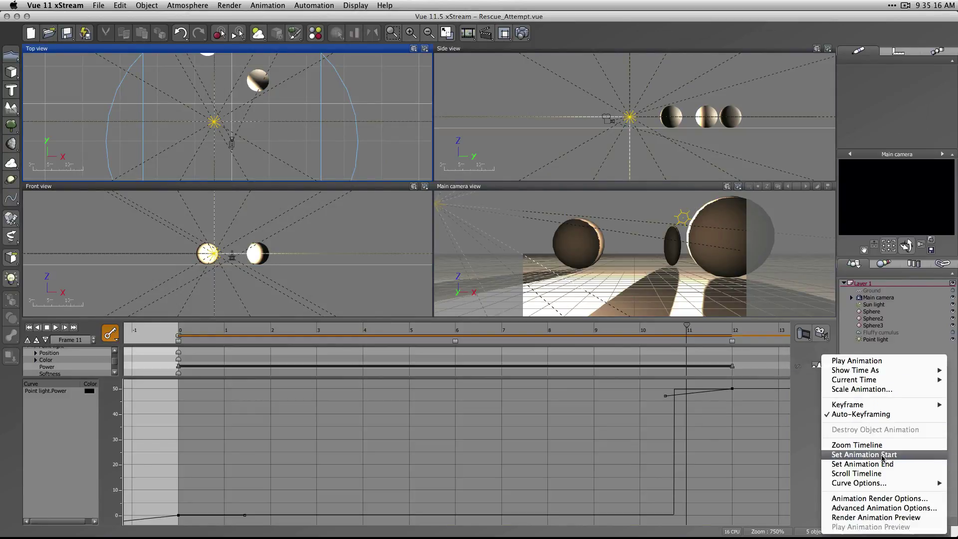
{"action": "left_click", "coordinate": [882, 456]}
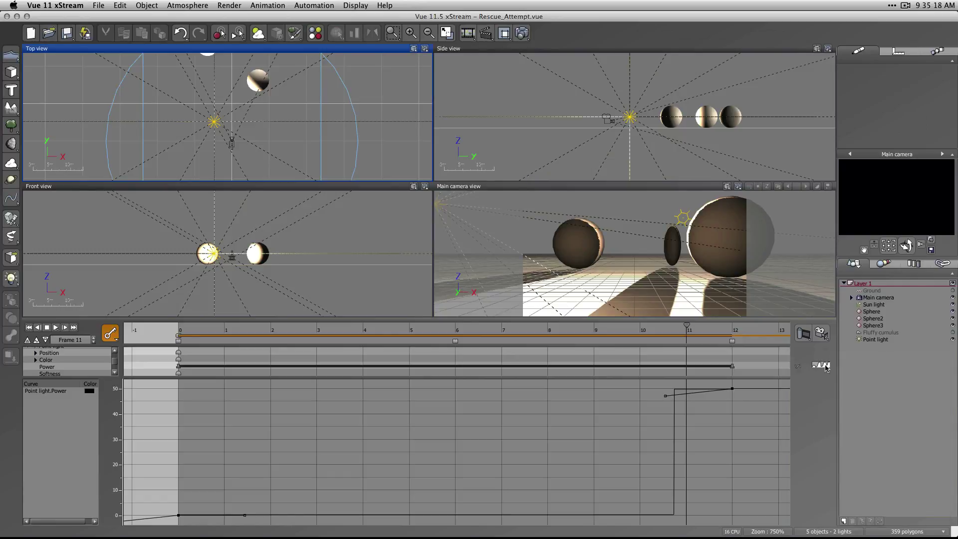
{"action": "left_click", "coordinate": [823, 365]}
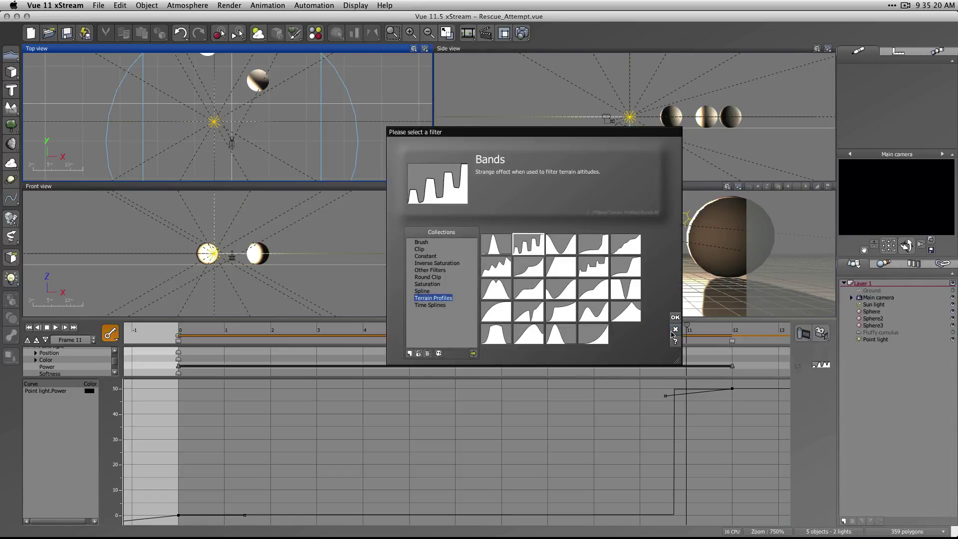
{"action": "left_click", "coordinate": [674, 330]}
Raise the second and third plateaus of the power time spline fully to the upper limit of the graph
{"action": "right_click", "coordinate": [815, 367]}
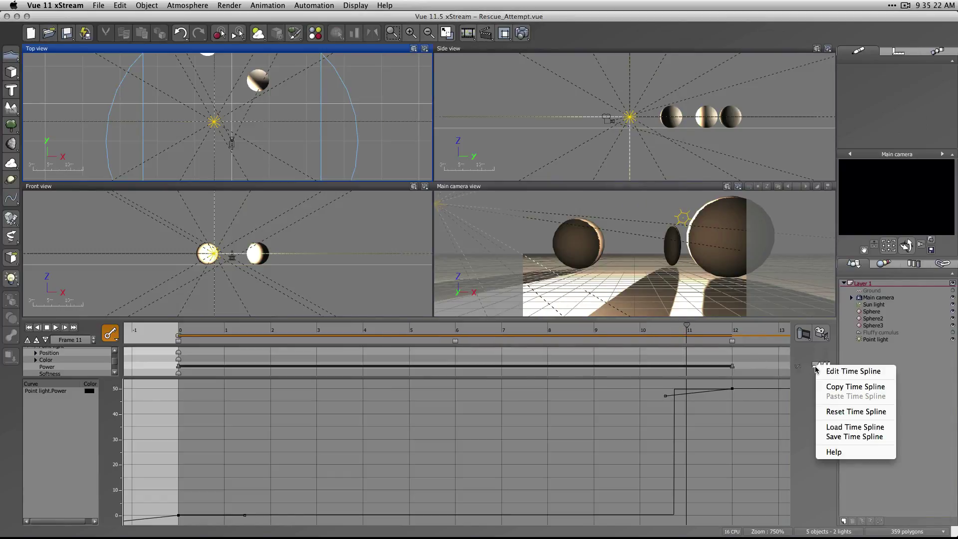
{"action": "left_click", "coordinate": [834, 372]}
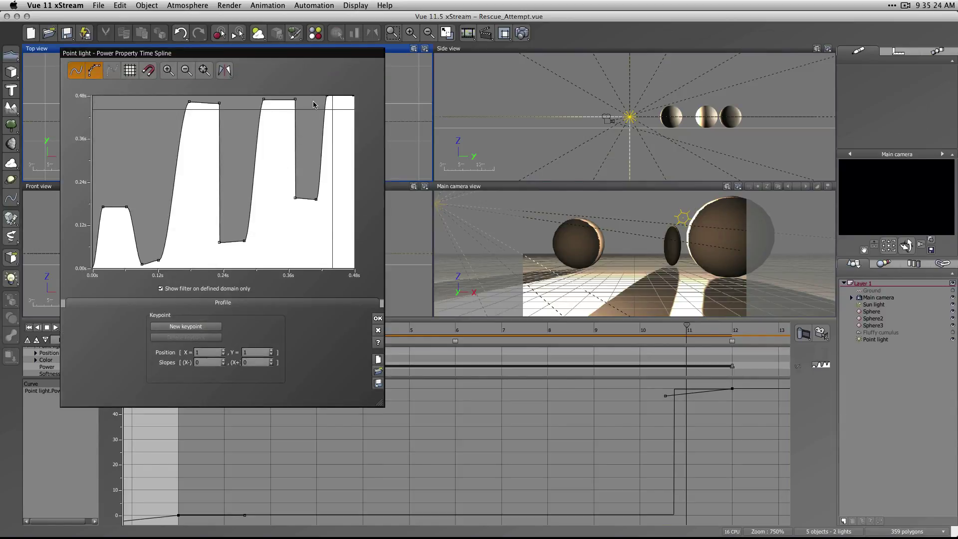
{"action": "left_click_drag", "start_coordinate": [310, 124], "coordinate": [295, 96]}
{"action": "left_click_drag", "start_coordinate": [230, 100], "coordinate": [221, 82]}
{"action": "left_click", "coordinate": [377, 318]}
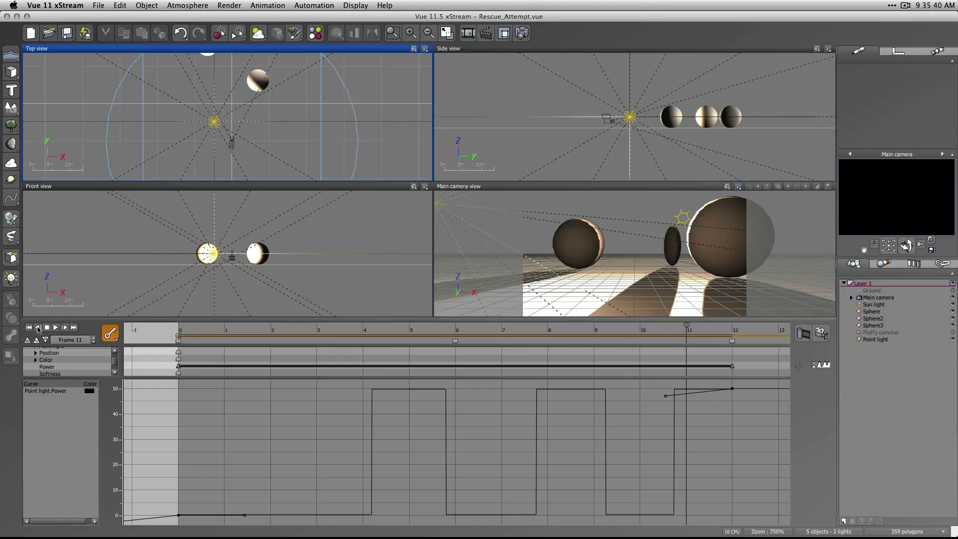
Play the animation from the start and scrub to frame 5 to check the light's flashes
{"action": "left_click", "coordinate": [29, 327]}
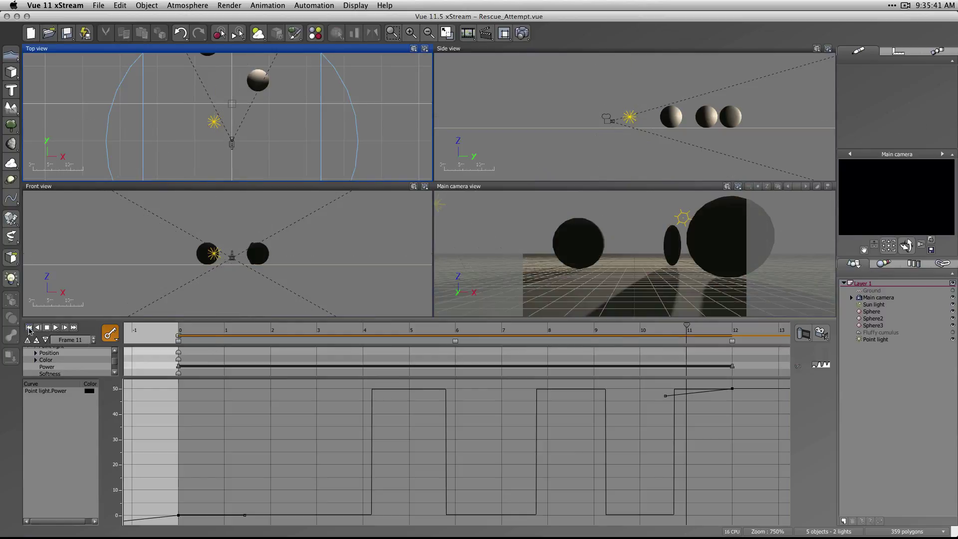
{"action": "left_click", "coordinate": [55, 328]}
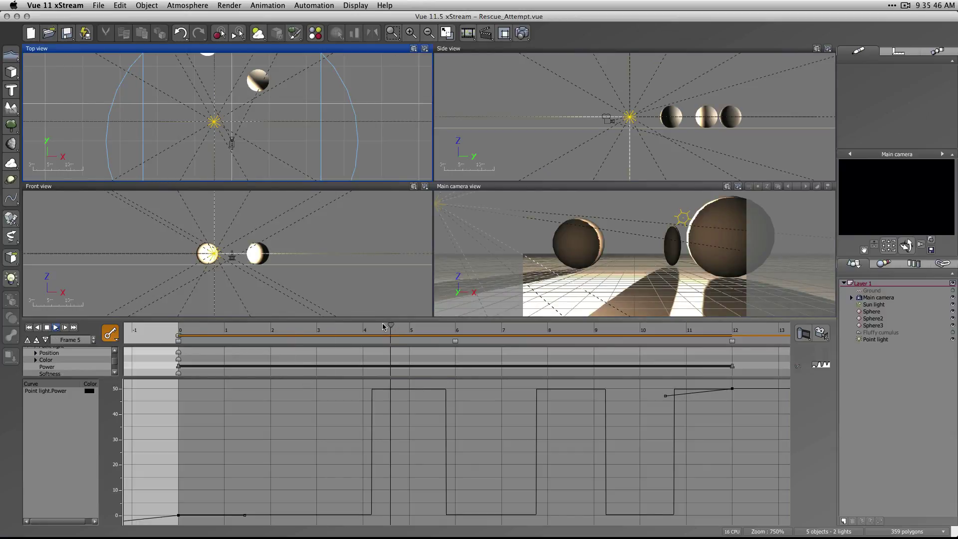
{"action": "left_click_drag", "start_coordinate": [384, 326], "coordinate": [410, 329]}
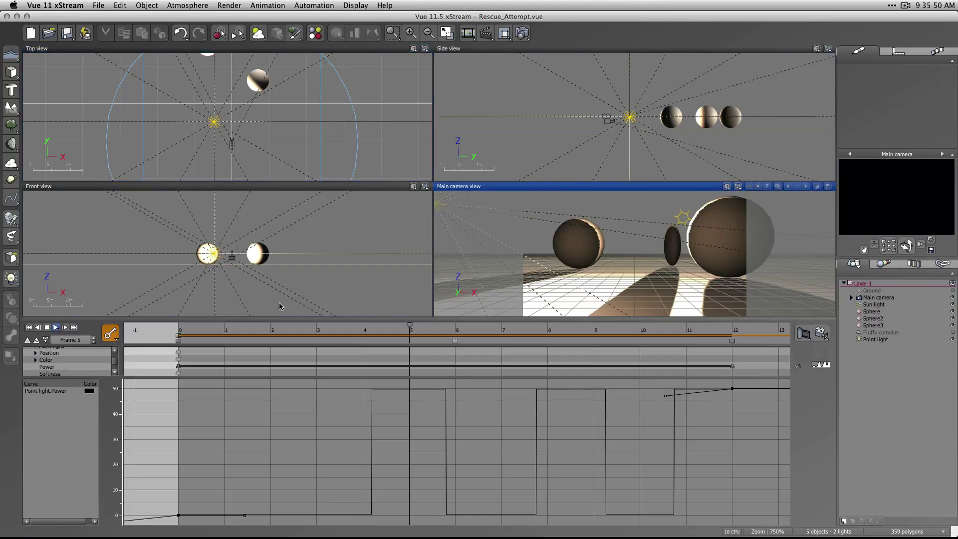
Replay the animation from the first frame to check the point light's flashes
{"action": "left_click", "coordinate": [29, 328]}
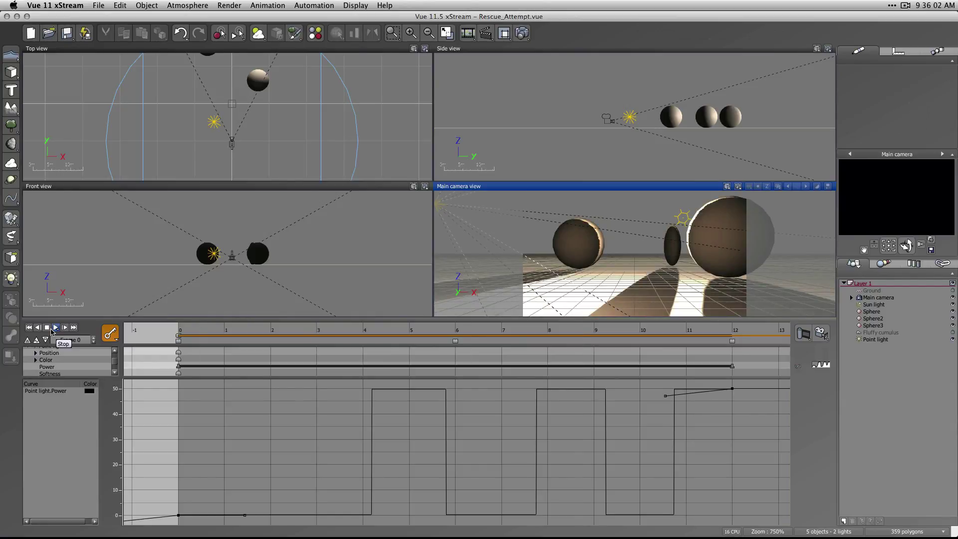
{"action": "left_click", "coordinate": [52, 331]}
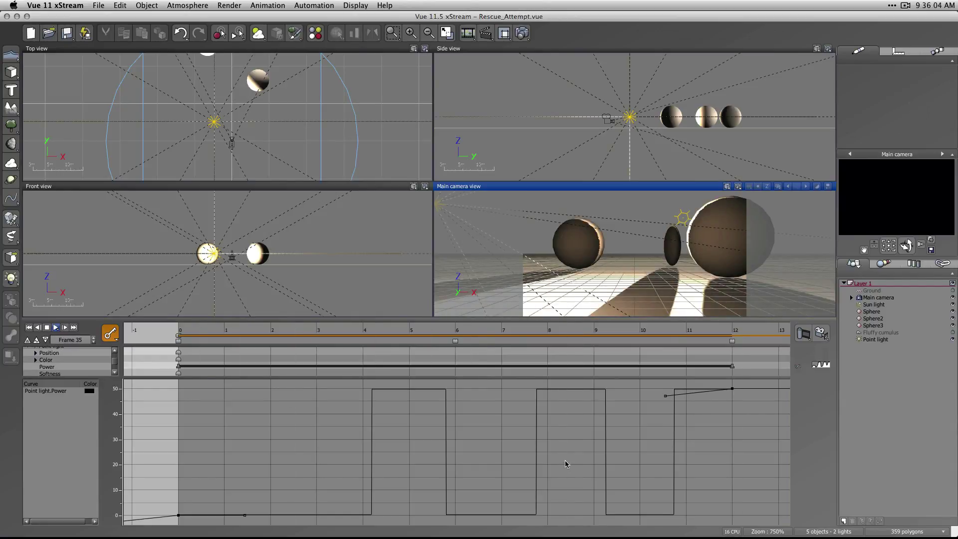
{"action": "left_click", "coordinate": [662, 466]}
Reset the time spline of the point light's power to its default
{"action": "left_click", "coordinate": [823, 366]}
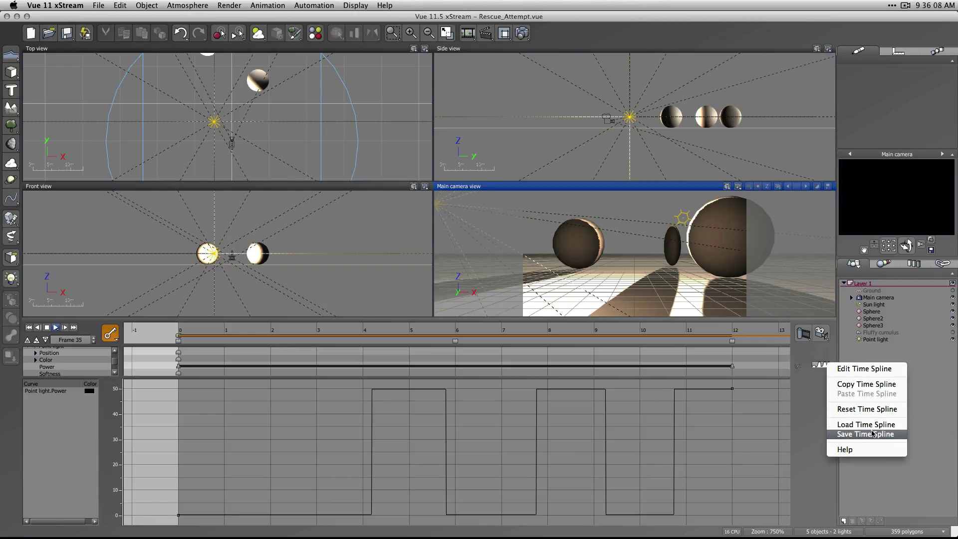
{"action": "left_click", "coordinate": [867, 409]}
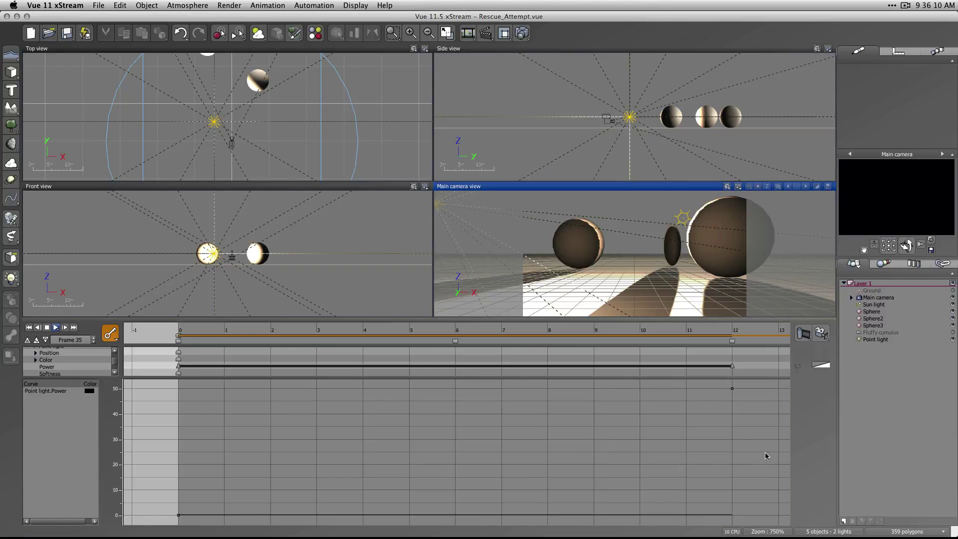
{"action": "left_click_drag", "start_coordinate": [777, 456], "coordinate": [514, 402]}
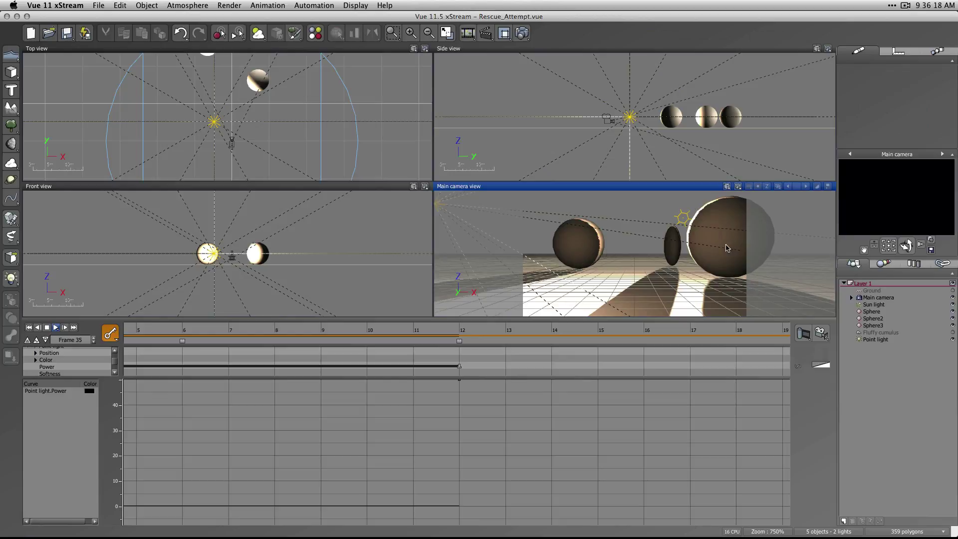
Select Sphere3, the large sphere nearest the camera, and refresh the main camera preview
{"action": "left_click", "coordinate": [725, 246]}
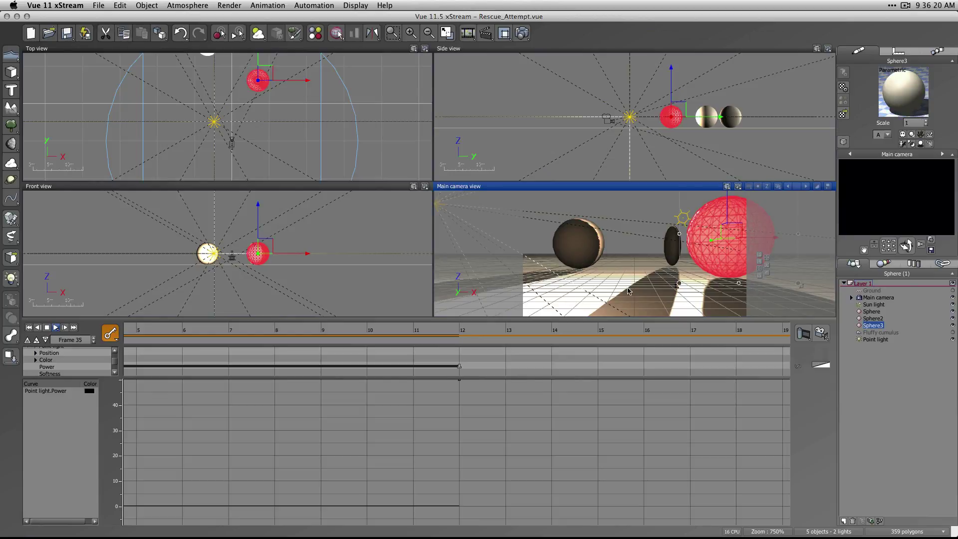
{"action": "left_click", "coordinate": [593, 256]}
{"action": "left_click", "coordinate": [593, 254]}
{"action": "left_click", "coordinate": [738, 255]}
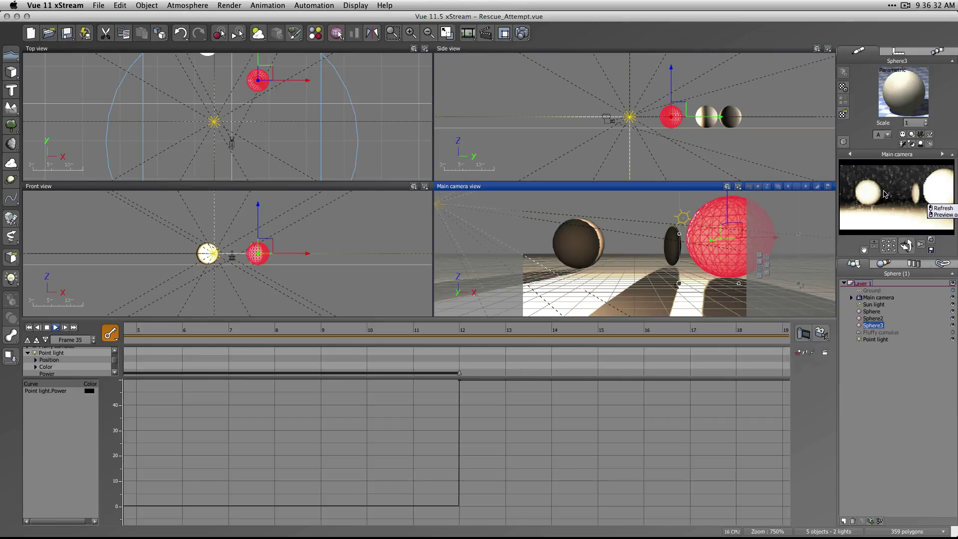
{"action": "key", "text": "super+z"}
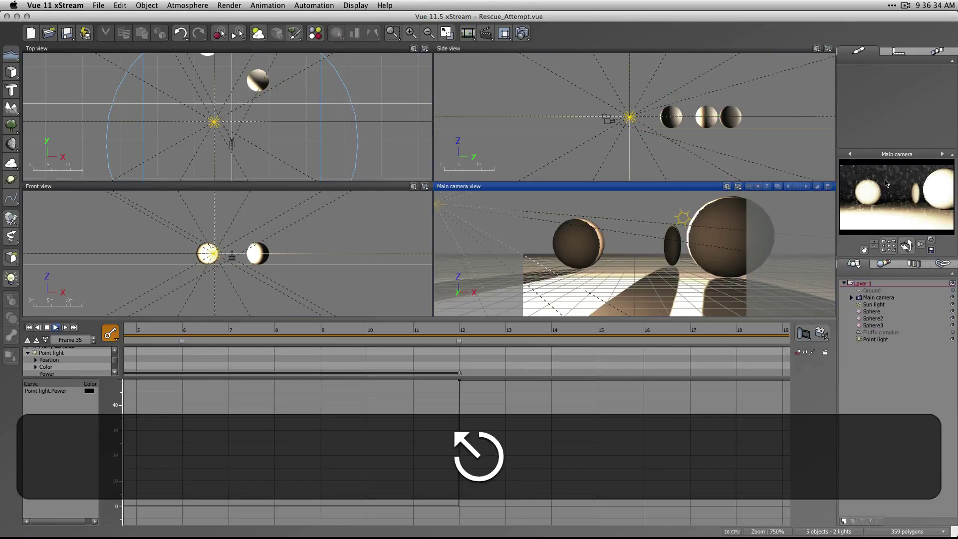
{"action": "right_click", "coordinate": [878, 192]}
{"action": "left_click", "coordinate": [892, 194]}
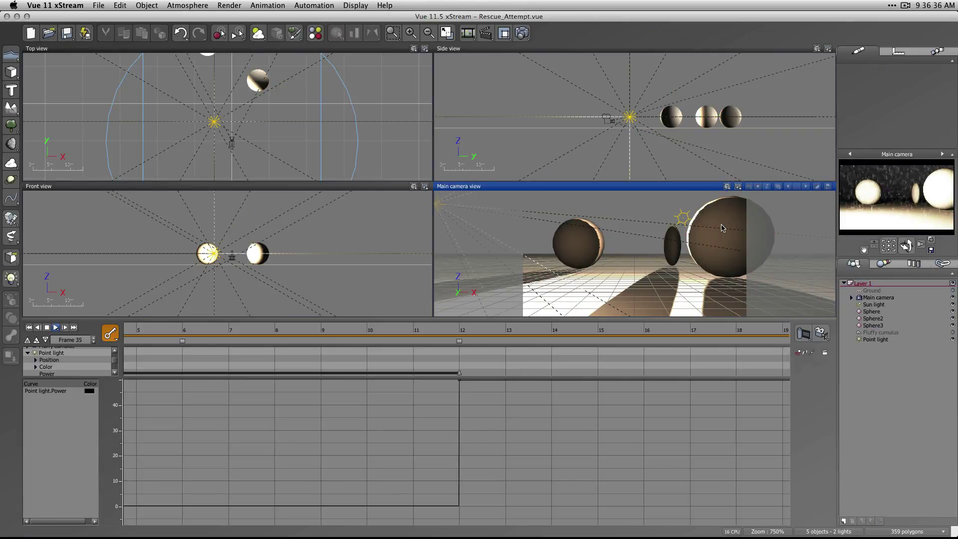
{"action": "key", "text": "super+y"}
{"action": "right_click", "coordinate": [872, 105]}
{"action": "left_click", "coordinate": [858, 86]}
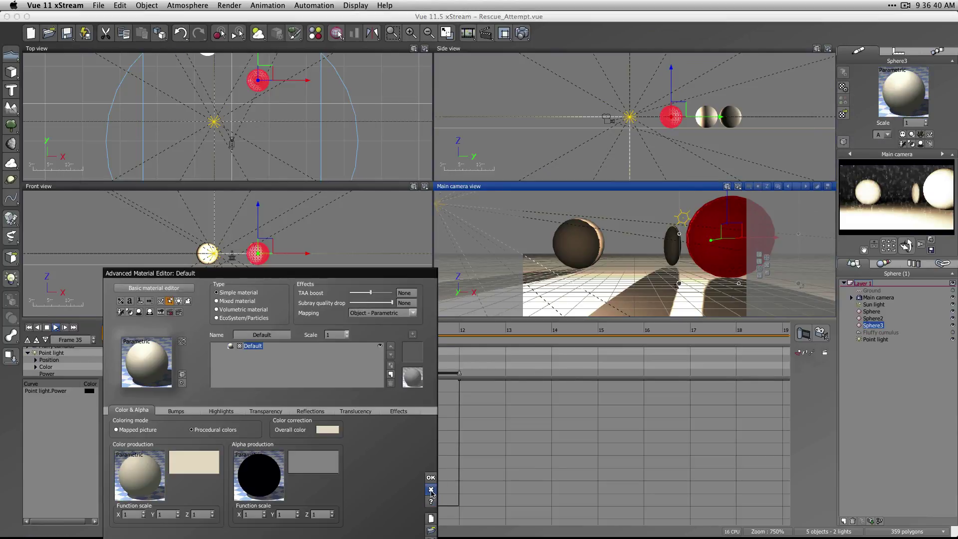
{"action": "left_click", "coordinate": [430, 490]}
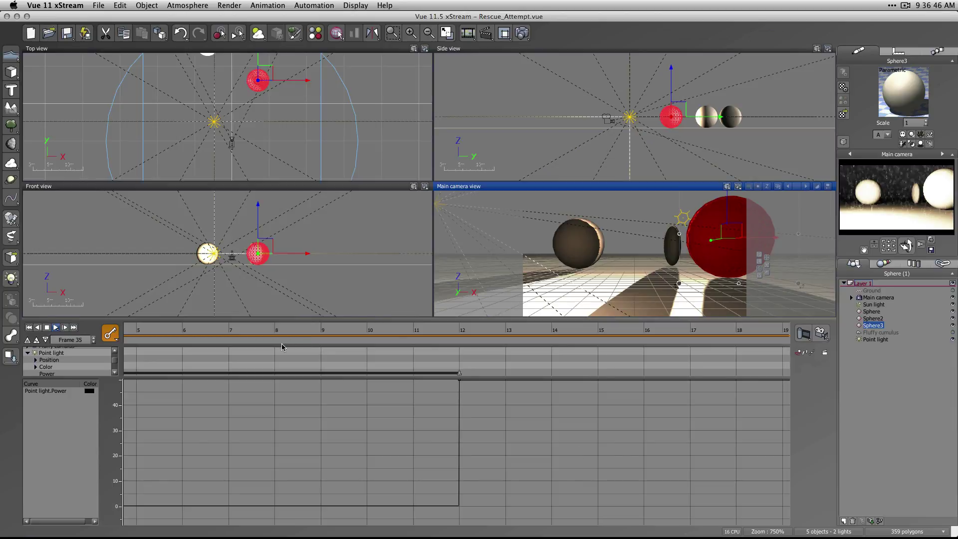
Return the animation to frame 0 and open Sphere3's material for editing
{"action": "left_click", "coordinate": [29, 328]}
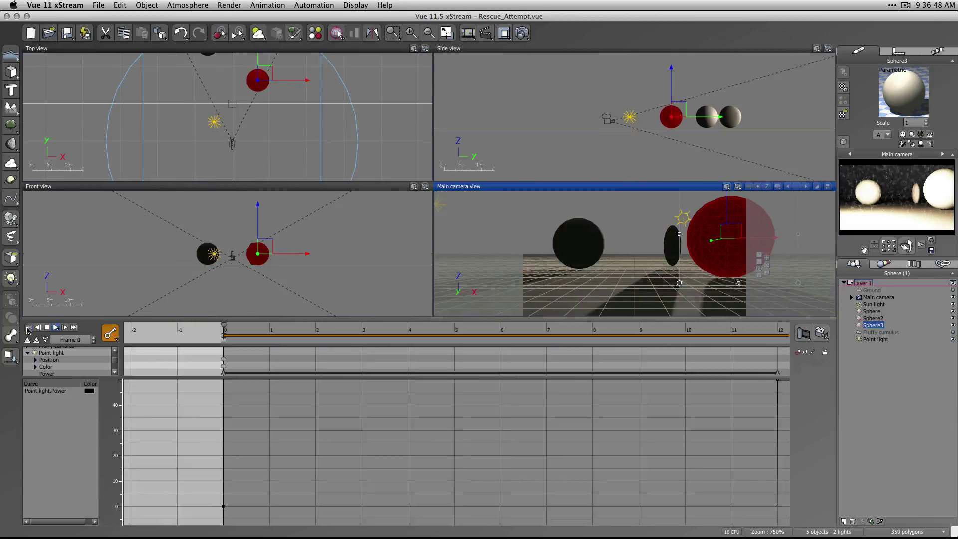
{"action": "right_click", "coordinate": [905, 80]}
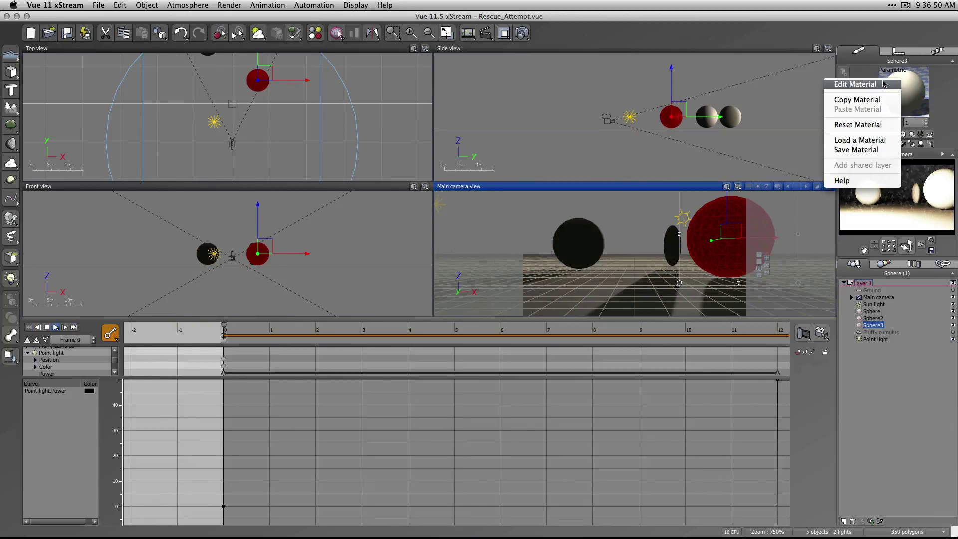
Open the Sphere3 material for editing and change its type to Mixed material
{"action": "left_click", "coordinate": [848, 85]}
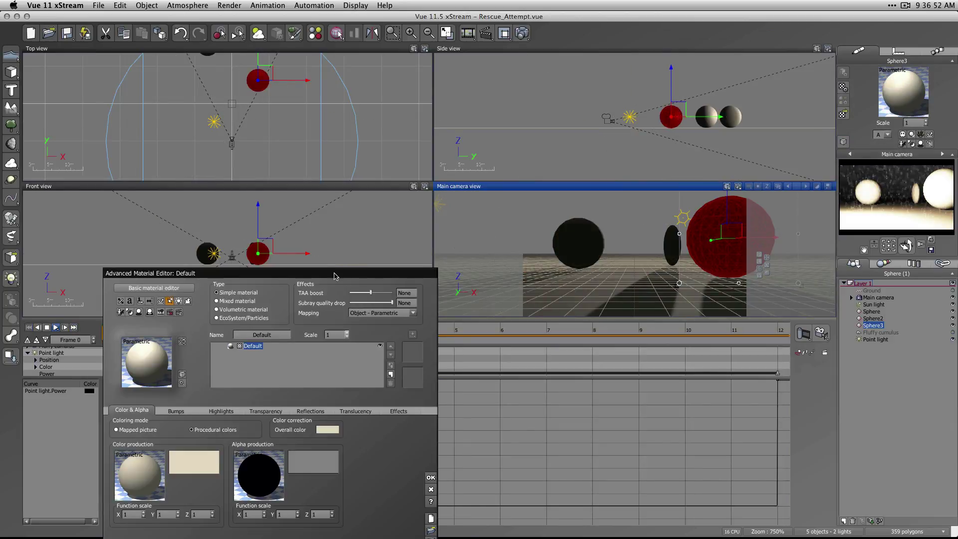
{"action": "left_click_drag", "start_coordinate": [334, 276], "coordinate": [360, 192]}
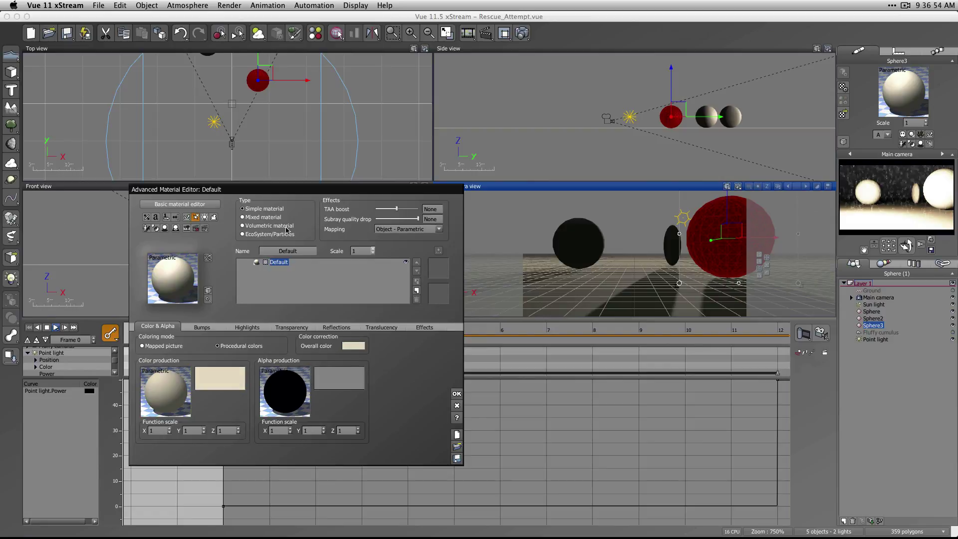
{"action": "left_click", "coordinate": [264, 217]}
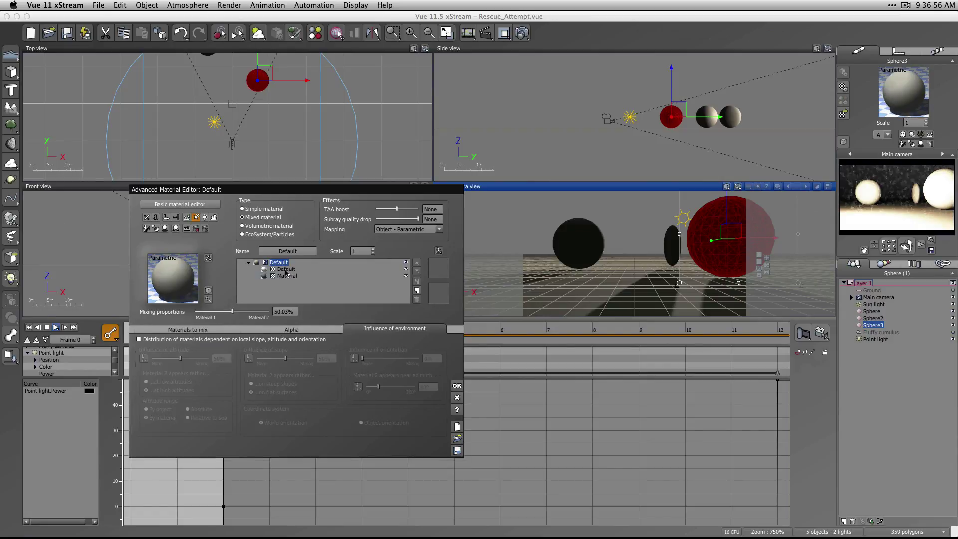
Copy the mix's first sub-material and paste it over the second one, so both use the Default material
{"action": "left_click", "coordinate": [287, 269]}
{"action": "right_click", "coordinate": [286, 269]}
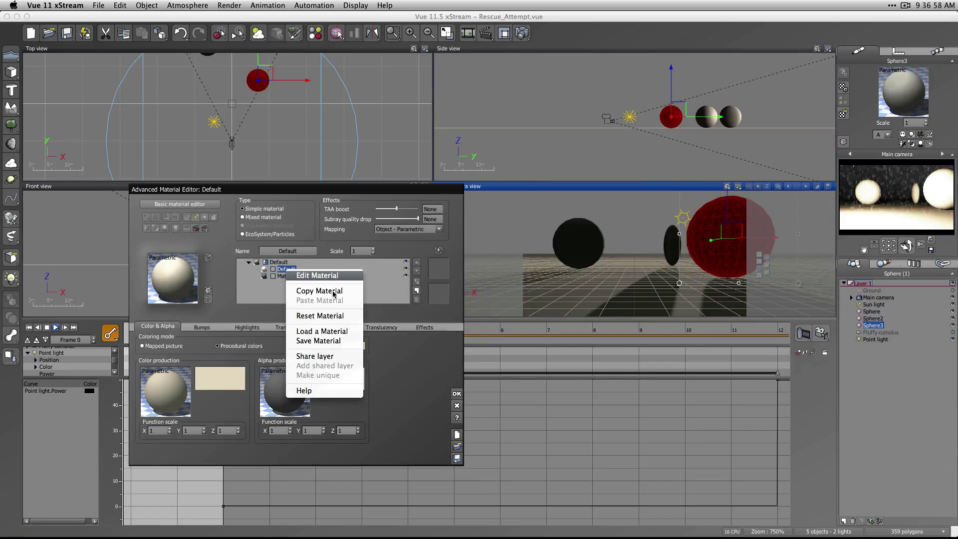
{"action": "left_click", "coordinate": [320, 291]}
{"action": "left_click", "coordinate": [282, 276]}
{"action": "right_click", "coordinate": [287, 276]}
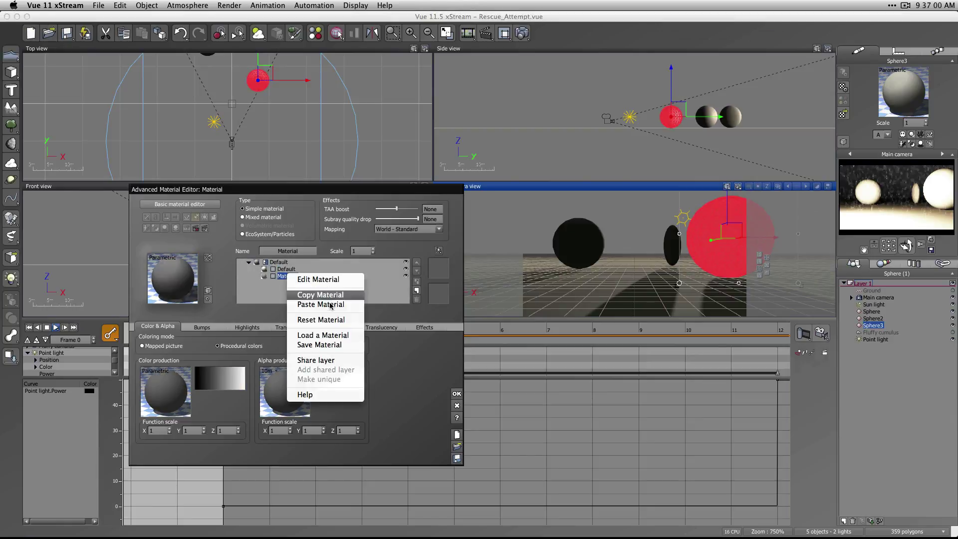
{"action": "left_click", "coordinate": [329, 305]}
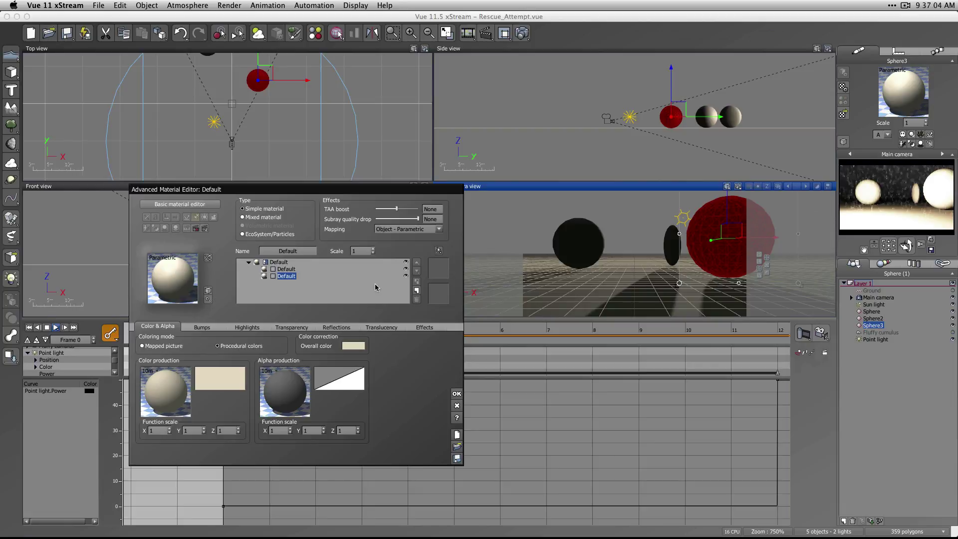
Reset the alpha production function of the second sub-material
{"action": "right_click", "coordinate": [280, 374]}
{"action": "left_click", "coordinate": [307, 421]}
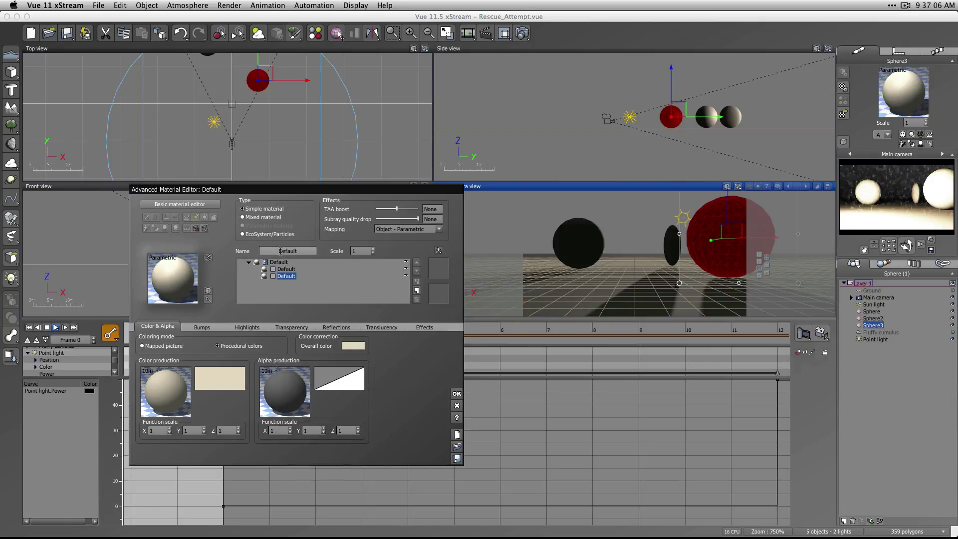
{"action": "left_click", "coordinate": [293, 270]}
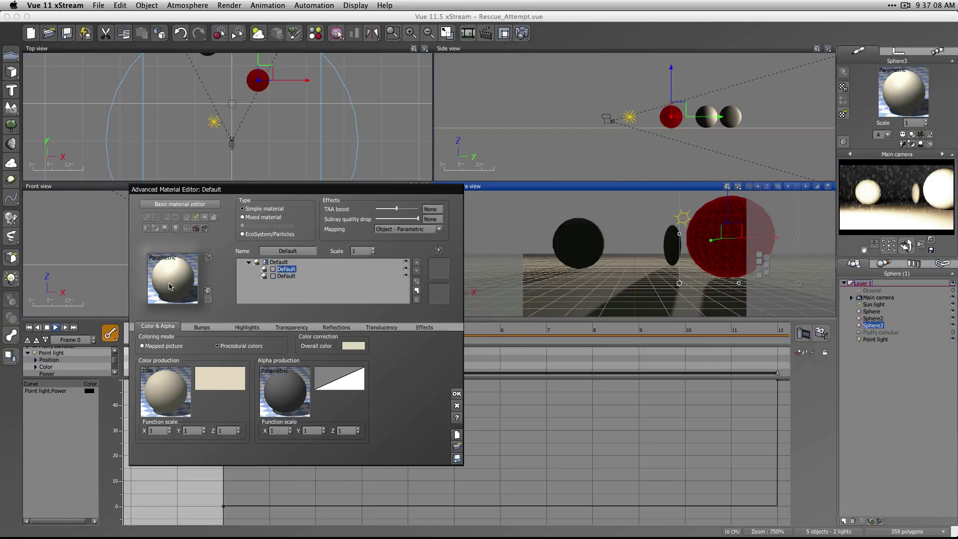
Adjust the second sub-material's global highlight intensity and give it a slight global reflectivity
{"action": "left_click", "coordinate": [291, 277]}
{"action": "left_click", "coordinate": [251, 328]}
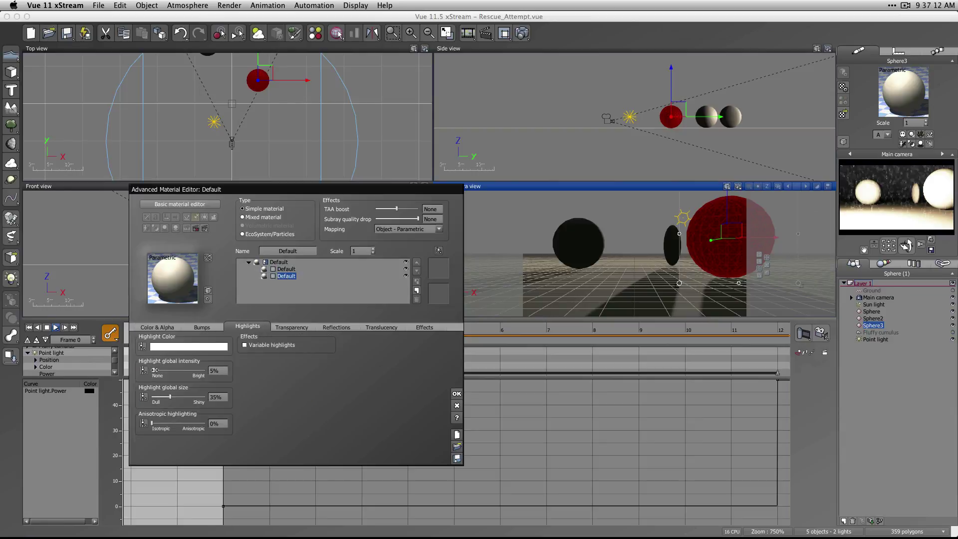
{"action": "left_click_drag", "start_coordinate": [182, 368], "coordinate": [183, 370]}
{"action": "left_click", "coordinate": [329, 328]}
{"action": "left_click_drag", "start_coordinate": [154, 345], "coordinate": [174, 345]}
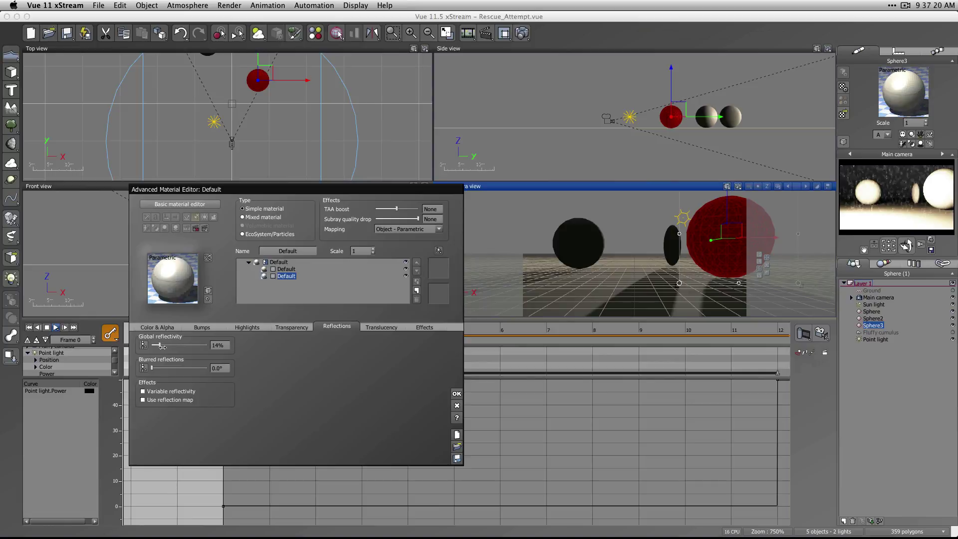
{"action": "left_click_drag", "start_coordinate": [160, 346], "coordinate": [156, 345]}
Edit the second sub-material's bump function, adding a noise node and connecting it to the Bump output
{"action": "left_click", "coordinate": [203, 327]}
{"action": "right_click", "coordinate": [174, 373]}
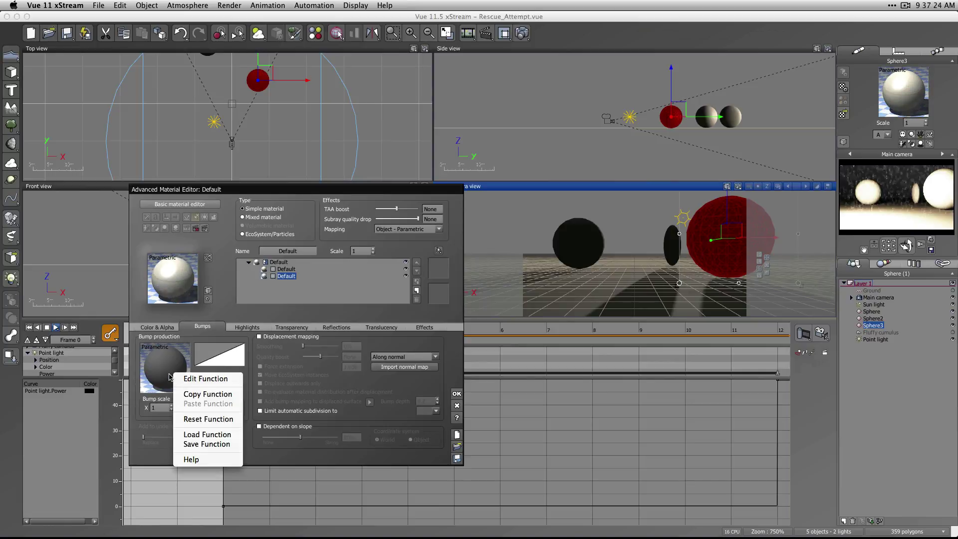
{"action": "left_click", "coordinate": [220, 380]}
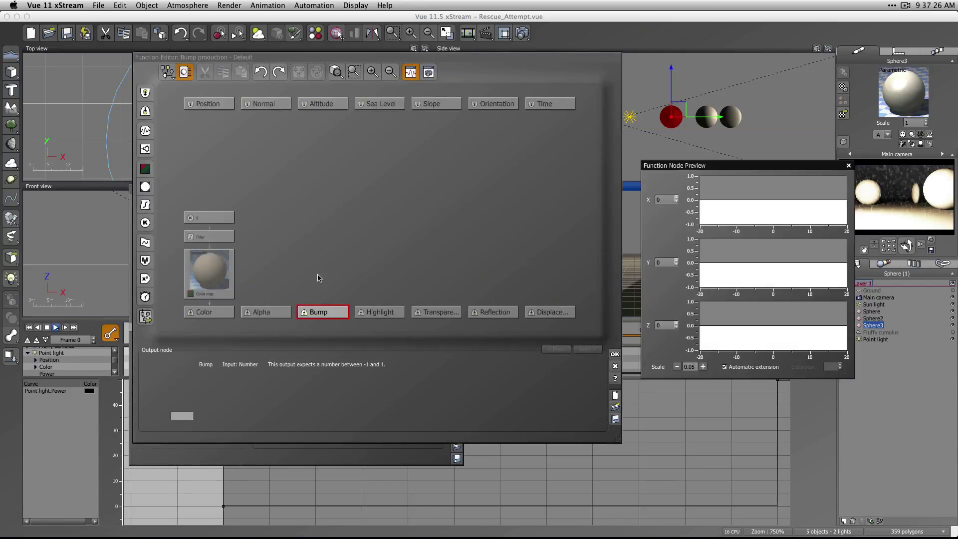
{"action": "left_click", "coordinate": [325, 223]}
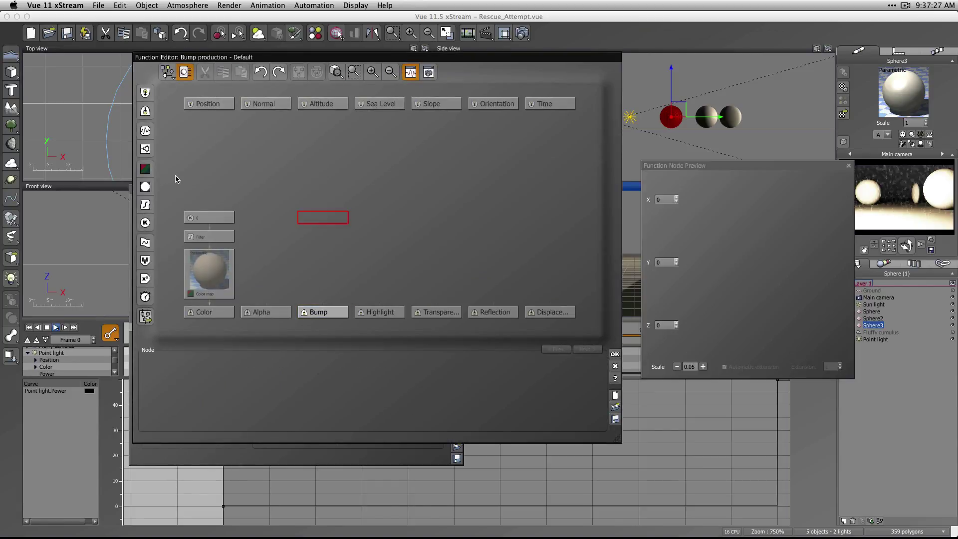
{"action": "left_click", "coordinate": [145, 131]}
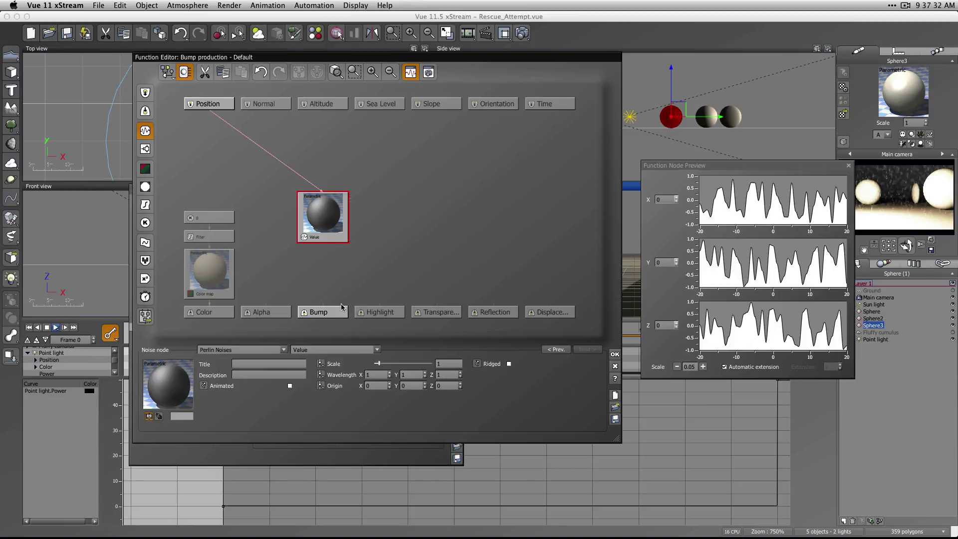
{"action": "left_click_drag", "start_coordinate": [323, 303], "coordinate": [323, 244]}
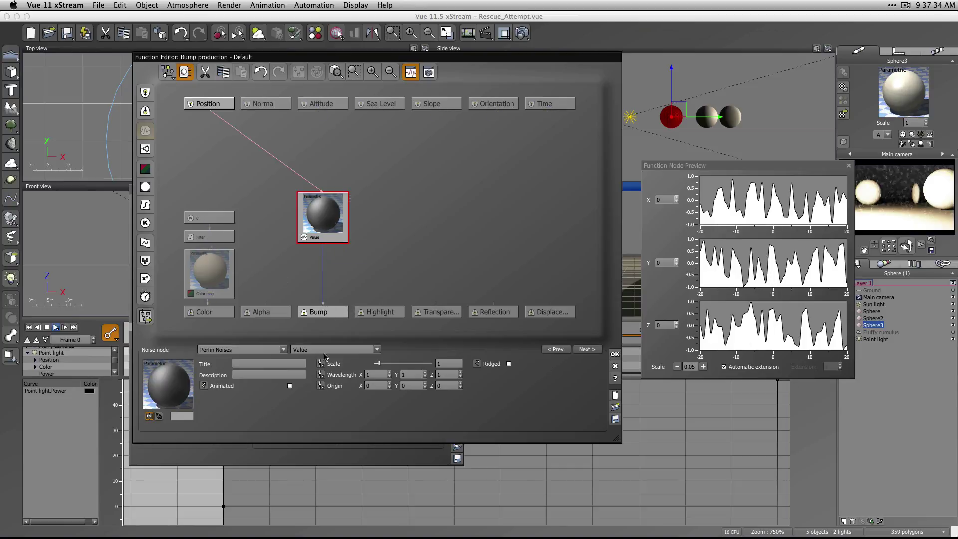
Change the noise node's type to Round Samples from the Cyclic Distributed Patterns
{"action": "left_click", "coordinate": [279, 351]}
{"action": "mouse_move", "coordinate": [349, 421]}
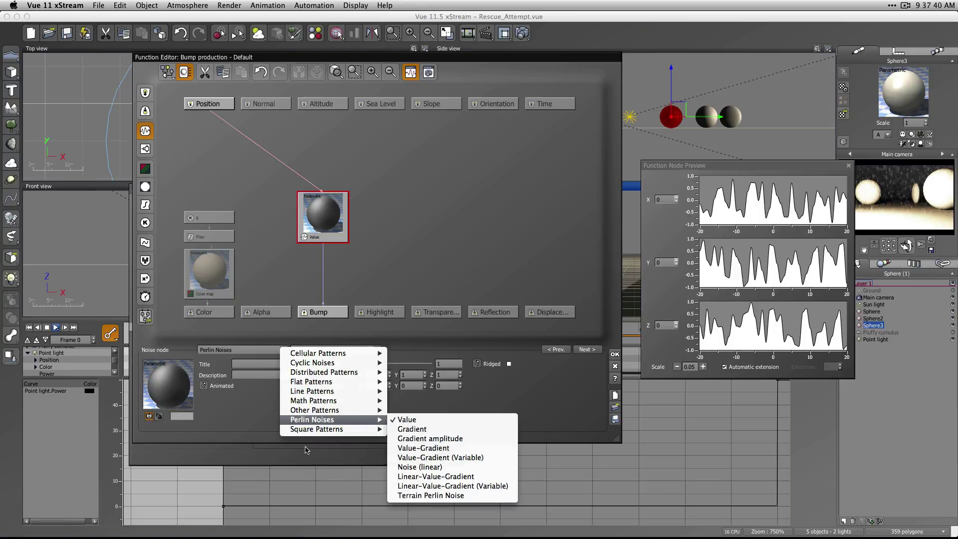
{"action": "mouse_move", "coordinate": [314, 431]}
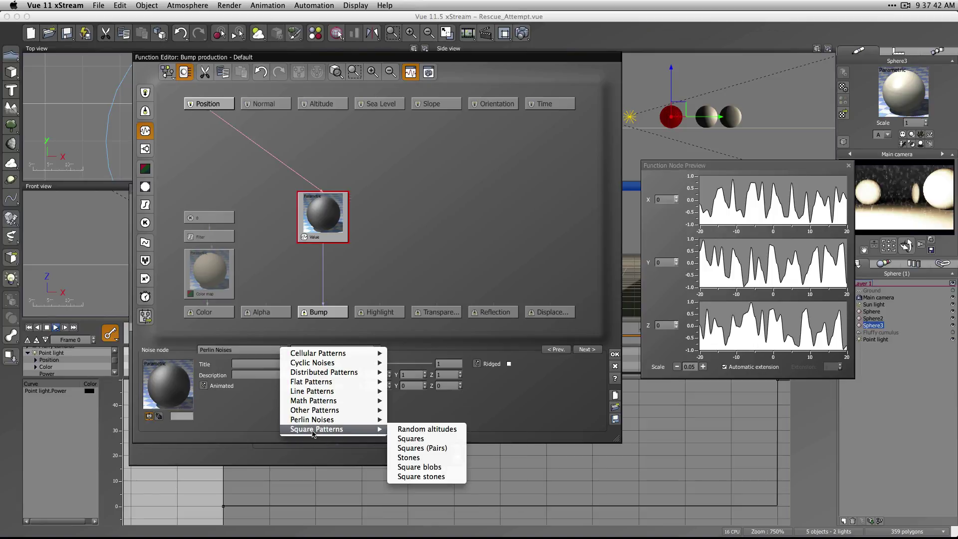
{"action": "mouse_move", "coordinate": [337, 355]}
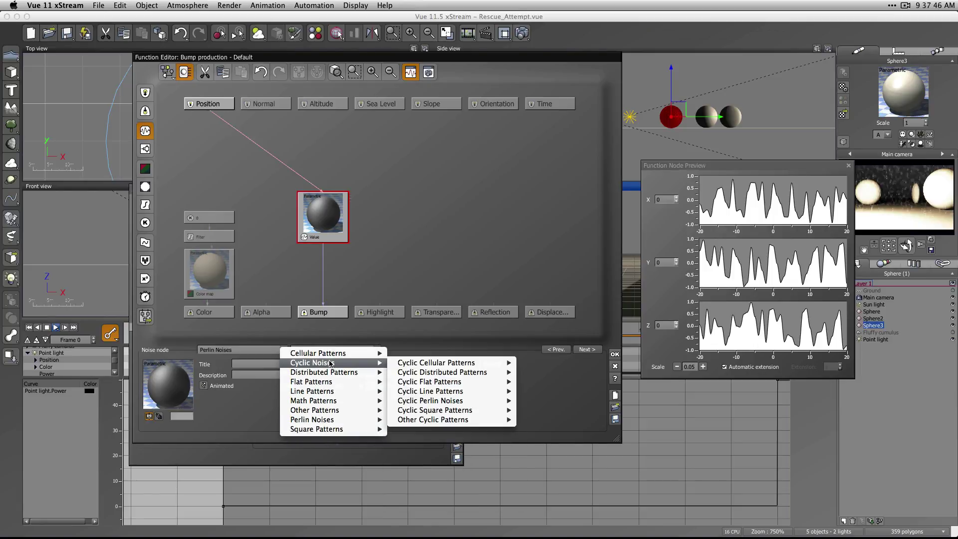
{"action": "mouse_move", "coordinate": [425, 366]}
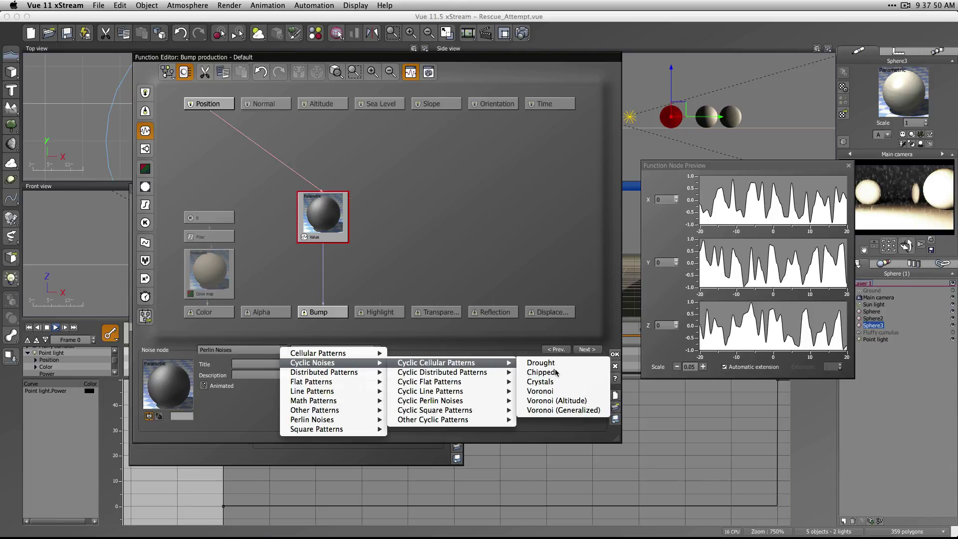
{"action": "mouse_move", "coordinate": [459, 374]}
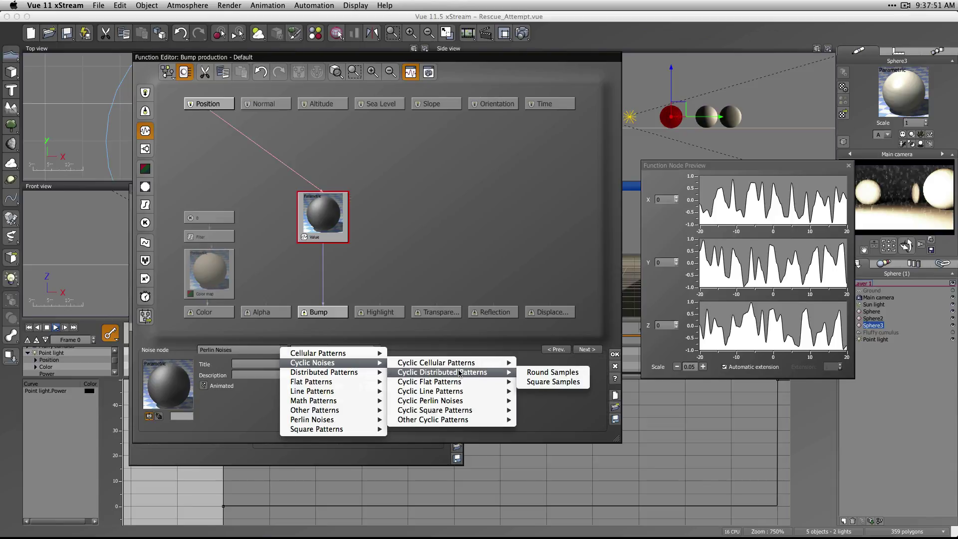
{"action": "left_click", "coordinate": [552, 372]}
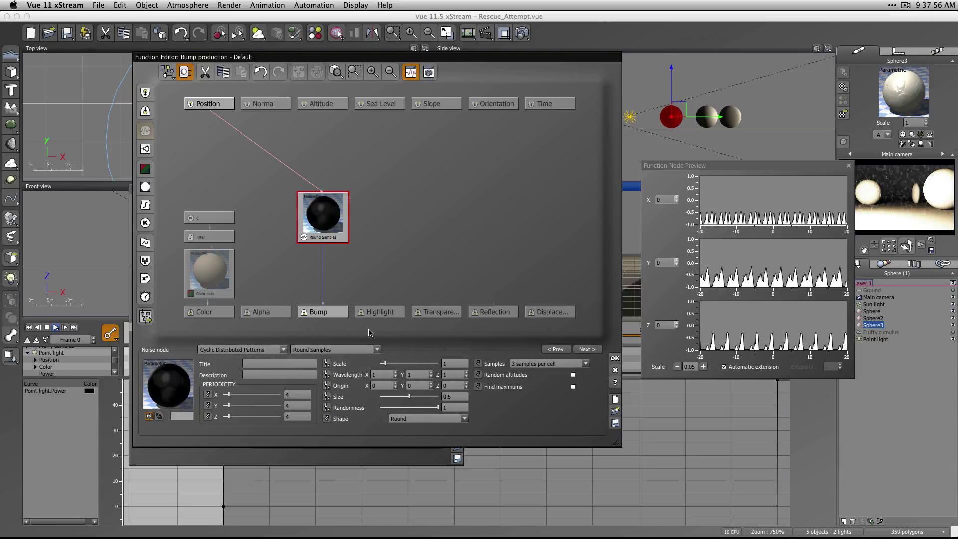
Set the Round Samples noise shape to Smooth round, leaving random altitudes off
{"action": "left_click_drag", "start_coordinate": [292, 58], "coordinate": [360, 65]}
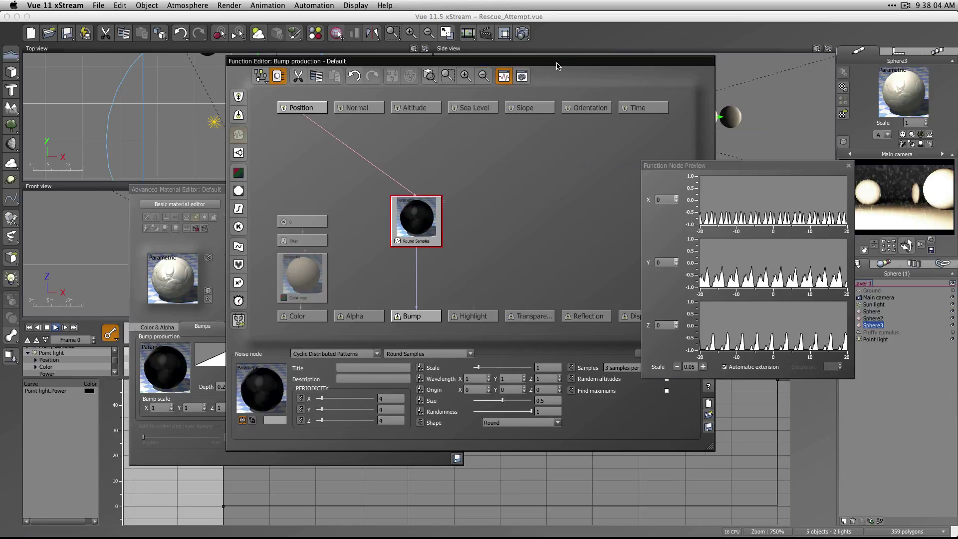
{"action": "left_click_drag", "start_coordinate": [559, 64], "coordinate": [516, 66]}
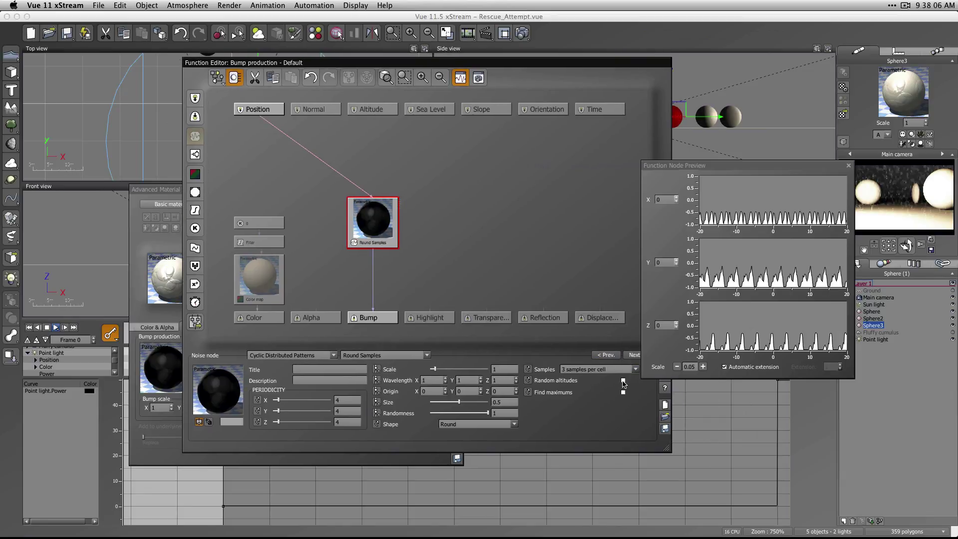
{"action": "left_click", "coordinate": [624, 381]}
{"action": "left_click", "coordinate": [623, 381]}
{"action": "left_click", "coordinate": [511, 425]}
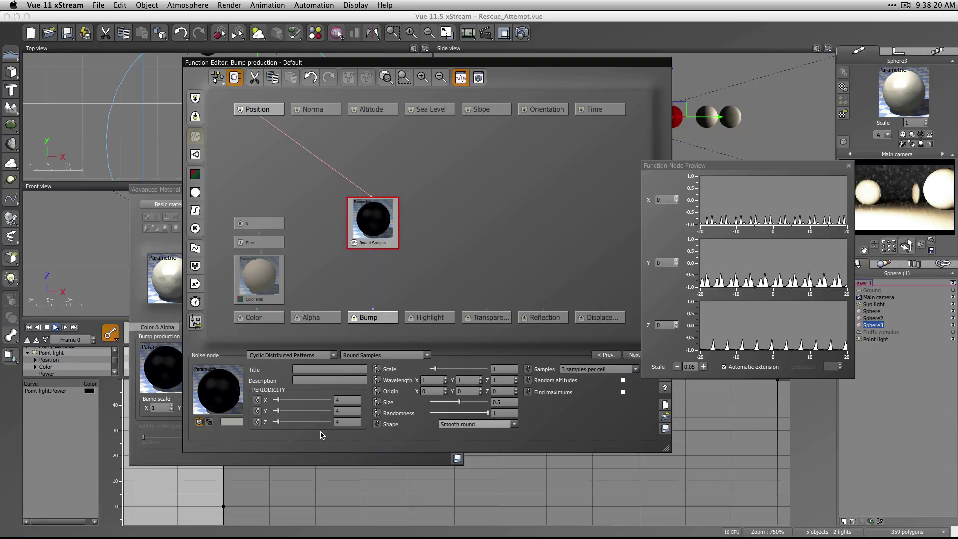
Set the noise node's Z wavelength to 5 and accept the bump function
{"action": "double_click", "coordinate": [499, 380]}
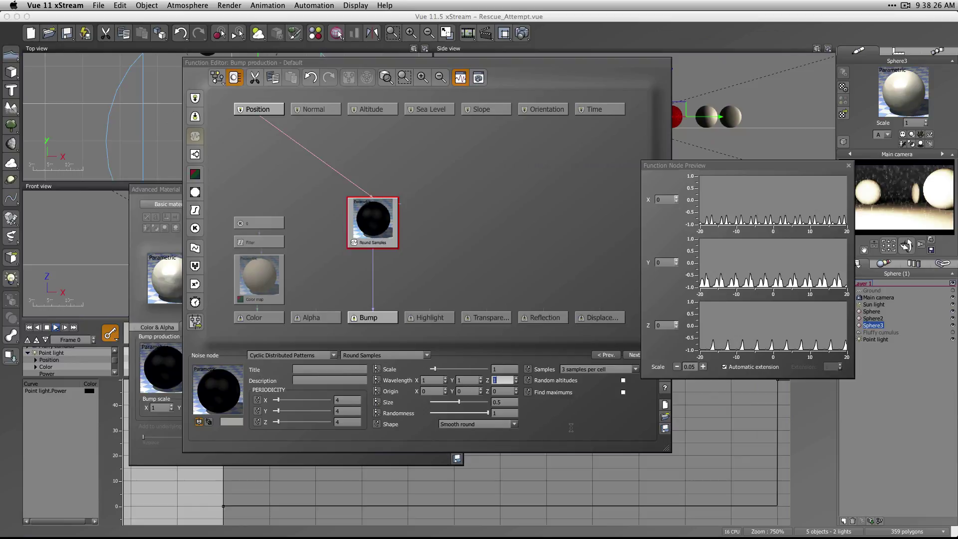
{"action": "type", "text": "5"}
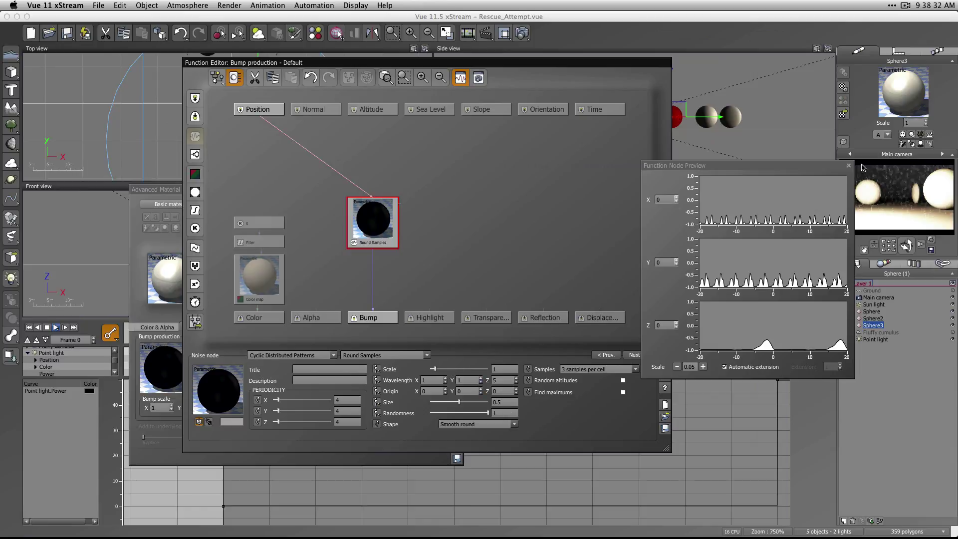
{"action": "left_click_drag", "start_coordinate": [798, 165], "coordinate": [827, 163]}
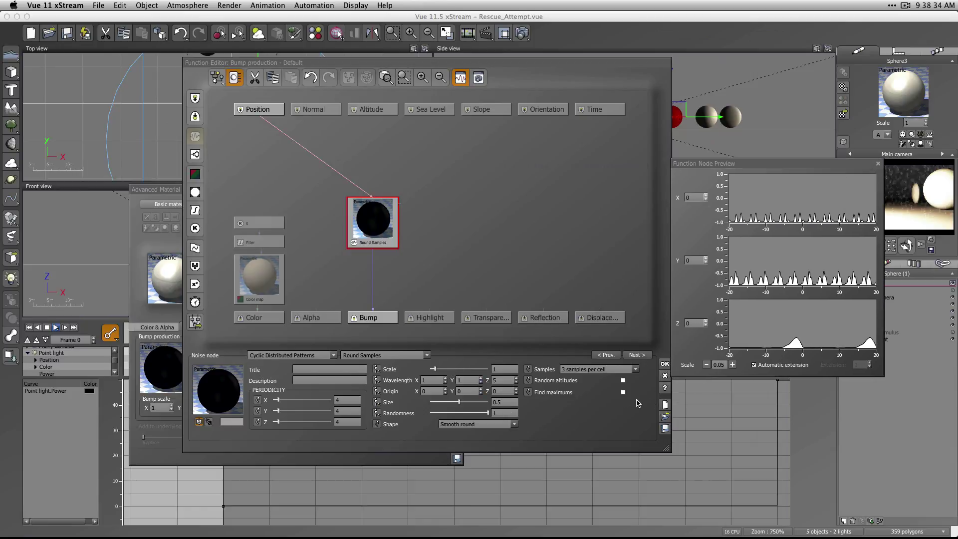
{"action": "left_click", "coordinate": [665, 363]}
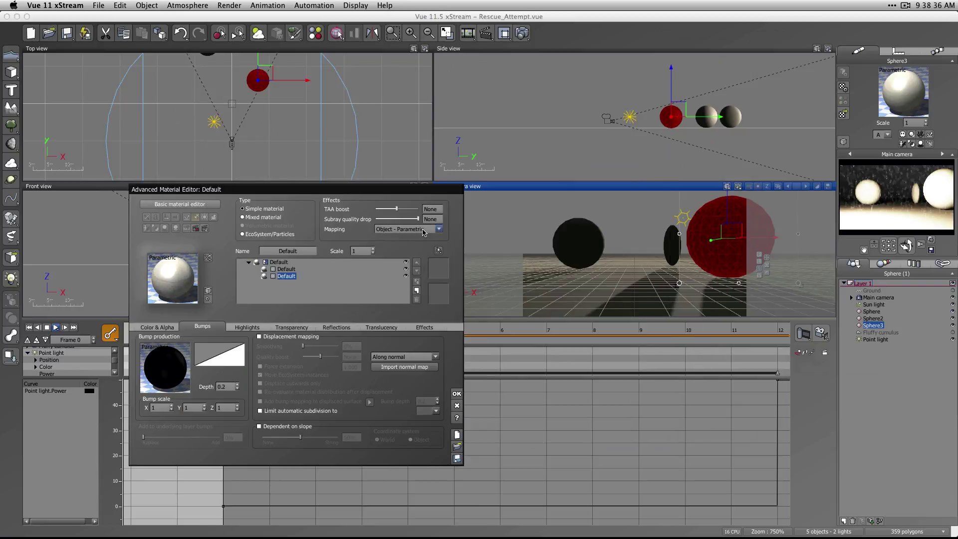
Set the second sub-material's mapping to Object - Standard and its bump depth to 0.1
{"action": "left_click", "coordinate": [423, 229]}
{"action": "left_click", "coordinate": [413, 269]}
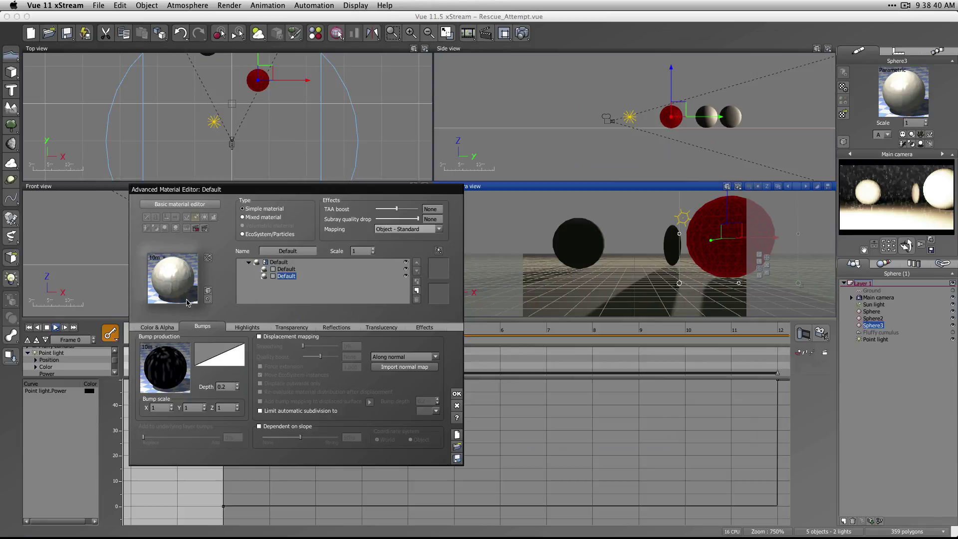
{"action": "left_click", "coordinate": [231, 388]}
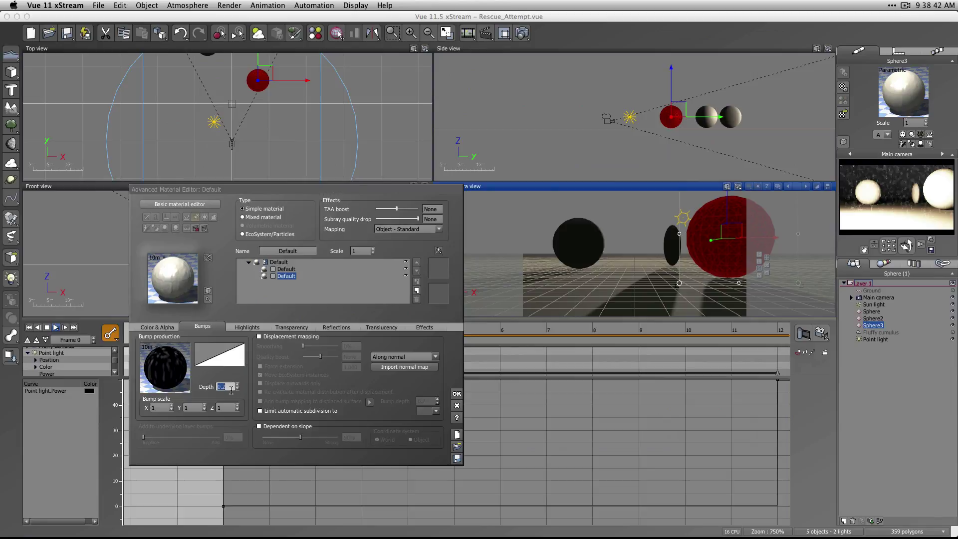
{"action": "type", "text": ".1"}
Copy the second sub-material's bump function and reset its alpha production function
{"action": "right_click", "coordinate": [188, 358]}
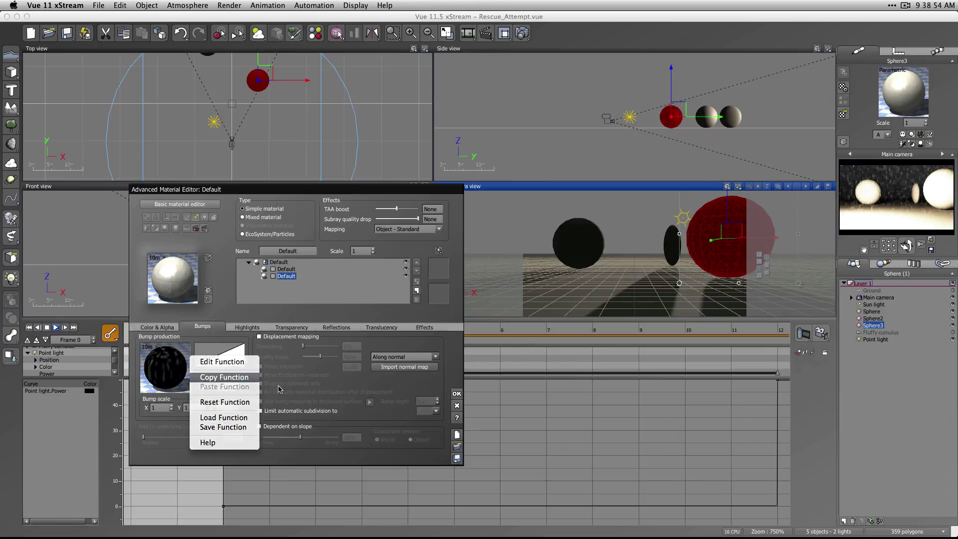
{"action": "left_click", "coordinate": [212, 377]}
{"action": "left_click", "coordinate": [158, 327]}
{"action": "right_click", "coordinate": [294, 390]}
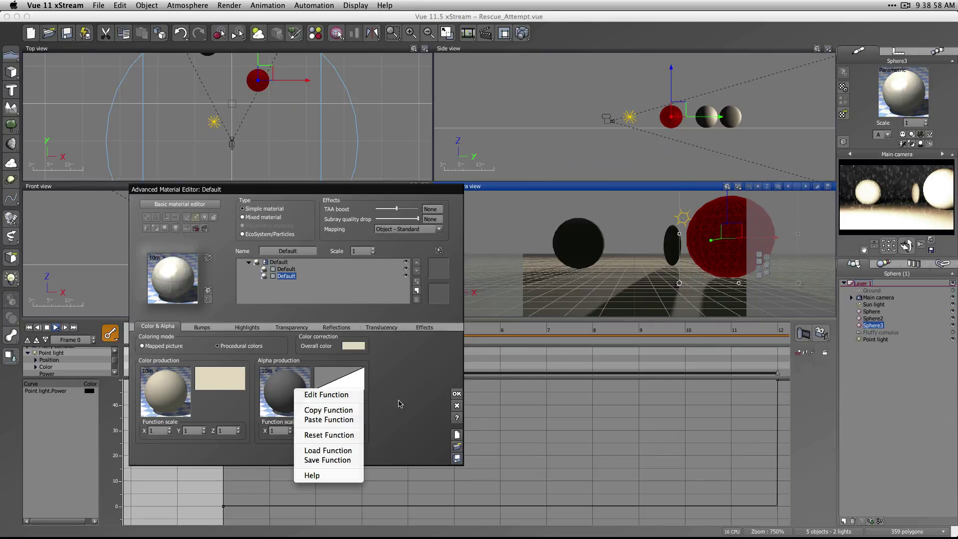
{"action": "left_click", "coordinate": [330, 435]}
Paste the copied bump function as the distribution function of materials 1 and 2 in the parent mixed material
{"action": "left_click", "coordinate": [279, 262]}
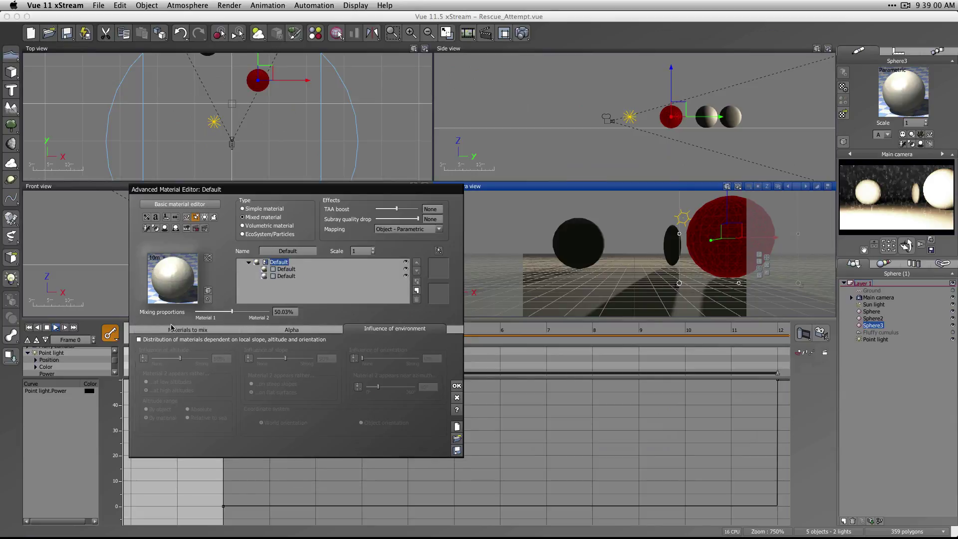
{"action": "left_click", "coordinate": [171, 329]}
{"action": "right_click", "coordinate": [271, 395]}
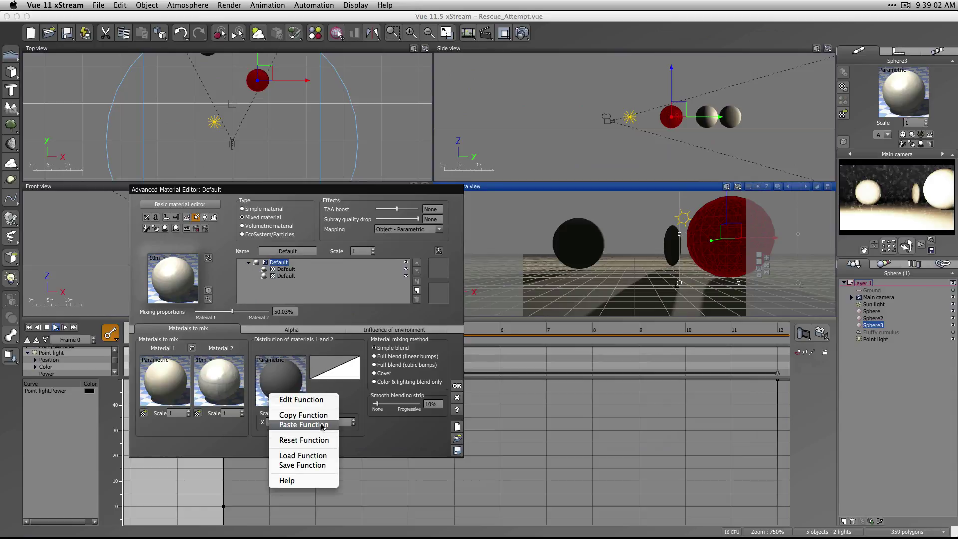
{"action": "left_click", "coordinate": [323, 425]}
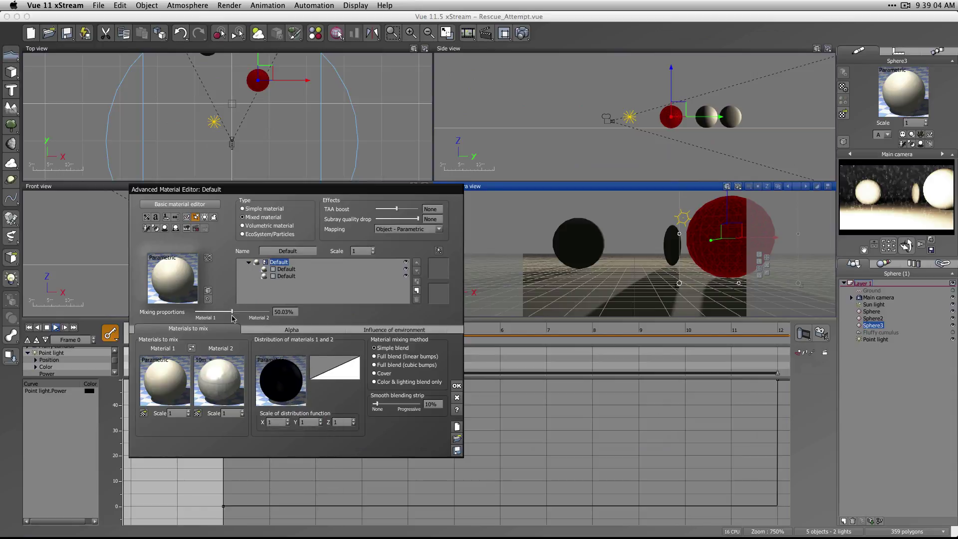
Try the Cover, full blend and simple blend mixing methods, ending on Cover with mixing proportions of about 60%
{"action": "left_click_drag", "start_coordinate": [232, 311], "coordinate": [241, 314]}
{"action": "left_click_drag", "start_coordinate": [240, 313], "coordinate": [239, 314]}
{"action": "left_click", "coordinate": [385, 375]}
{"action": "left_click_drag", "start_coordinate": [240, 312], "coordinate": [243, 316]}
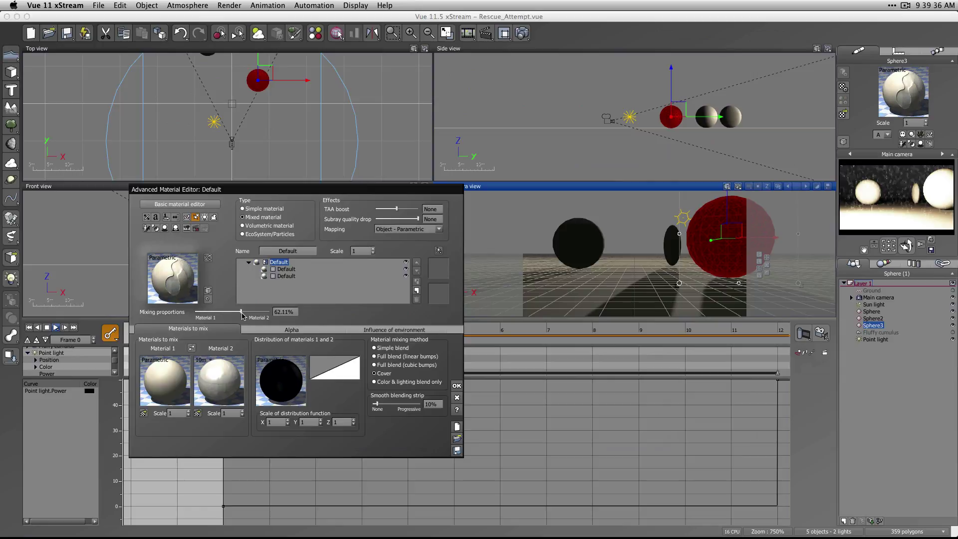
{"action": "left_click", "coordinate": [389, 366]}
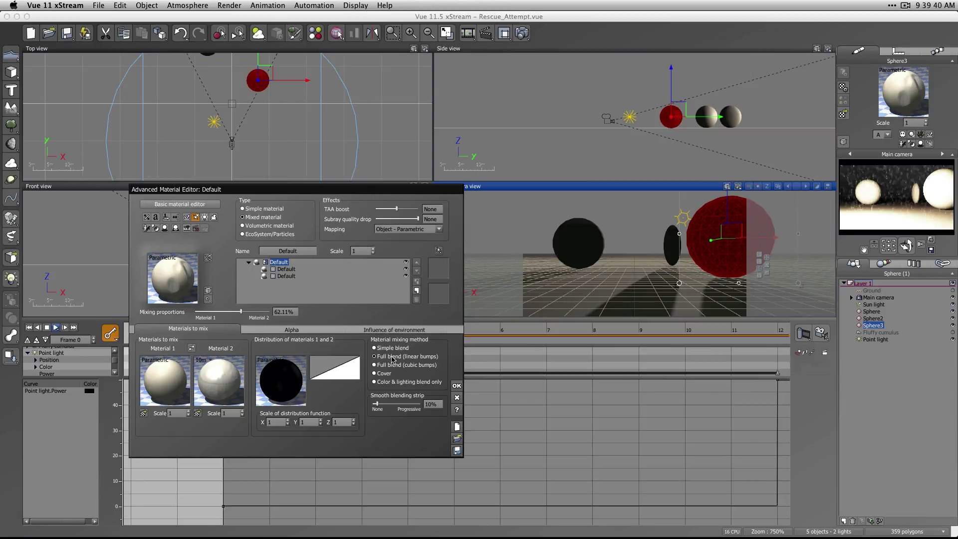
{"action": "left_click", "coordinate": [389, 348]}
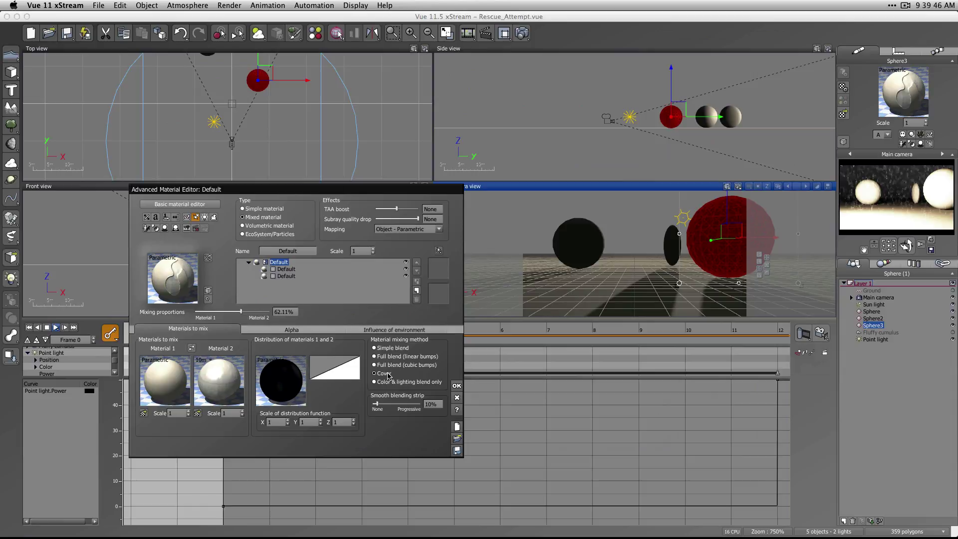
{"action": "left_click", "coordinate": [389, 374]}
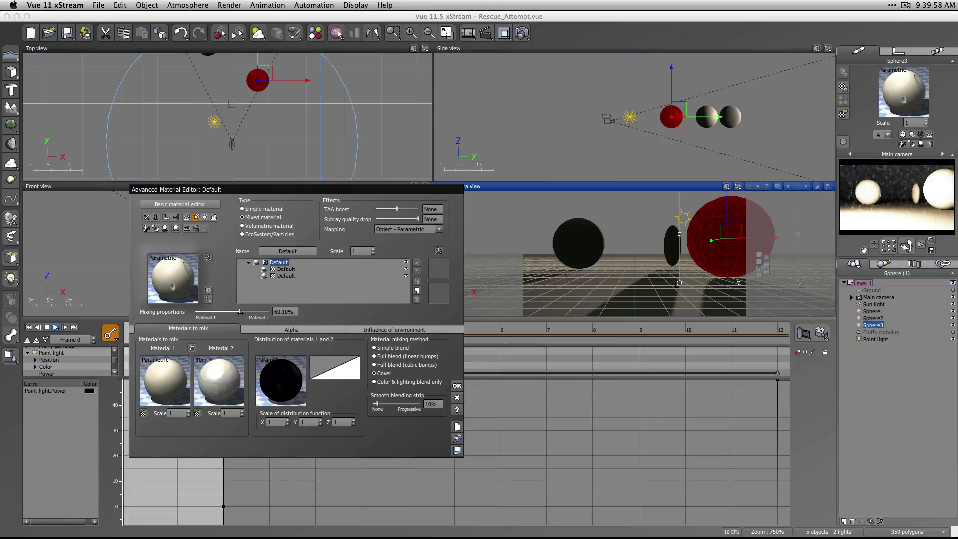
Try bump depths of -1 and 1 on the second sub-material, comparing each in the parent mixed material
{"action": "left_click", "coordinate": [282, 276]}
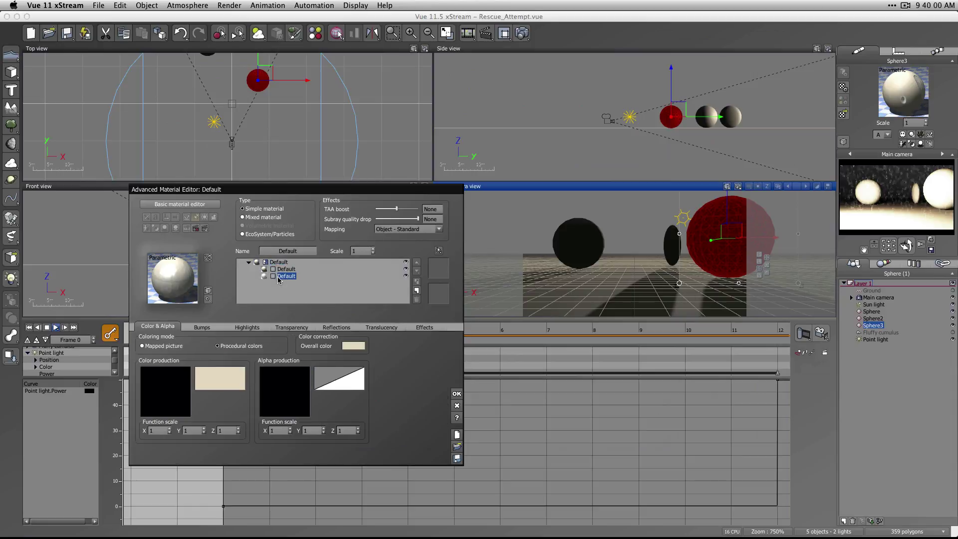
{"action": "left_click", "coordinate": [200, 327]}
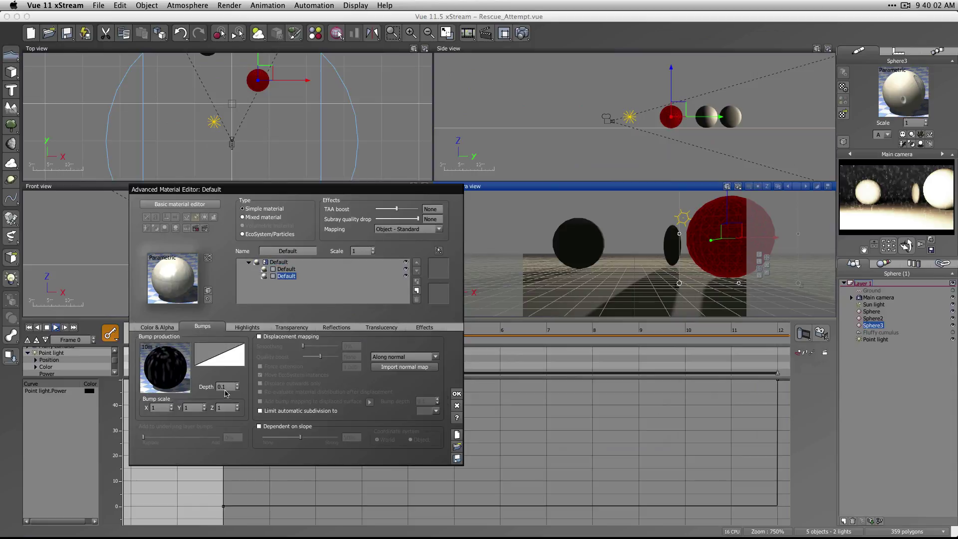
{"action": "left_click", "coordinate": [225, 389]}
{"action": "type", "text": "-1"}
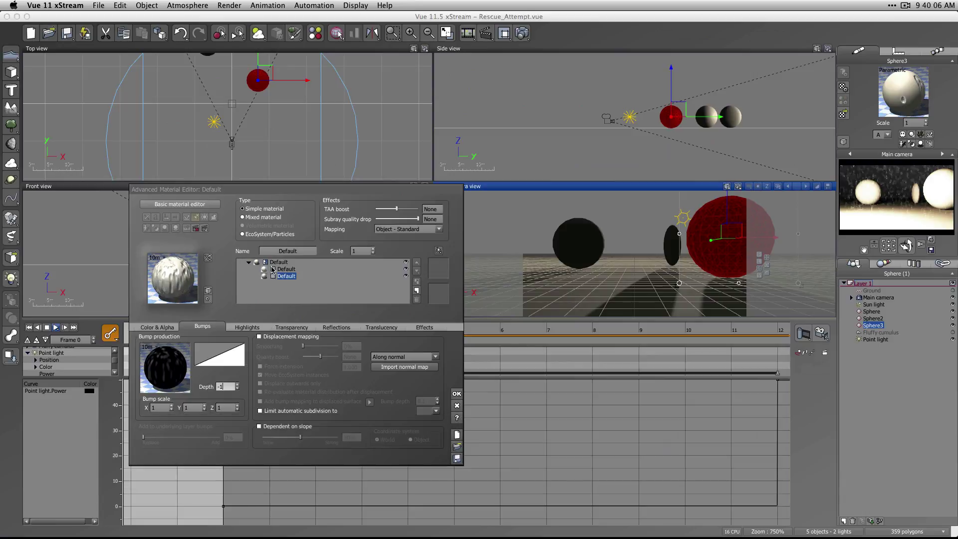
{"action": "left_click", "coordinate": [280, 262]}
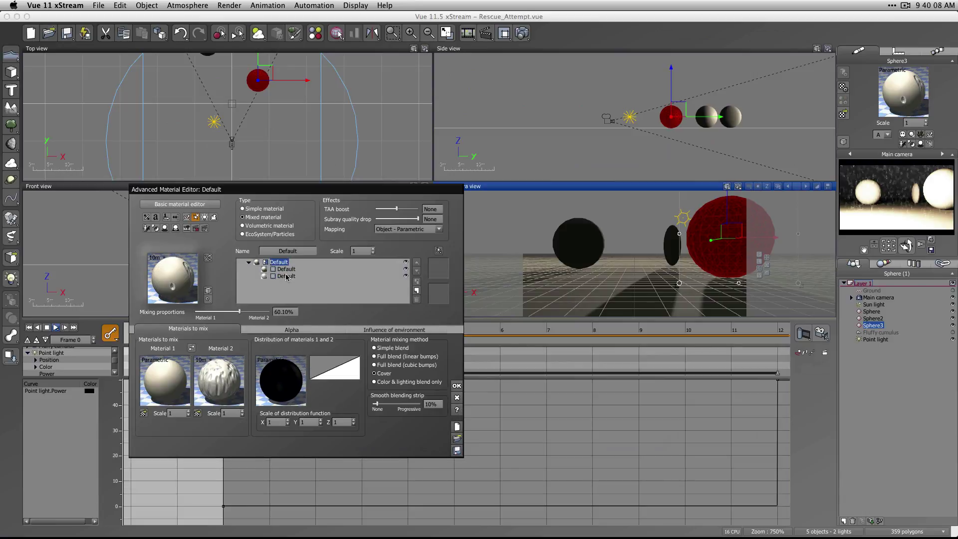
{"action": "left_click", "coordinate": [286, 276]}
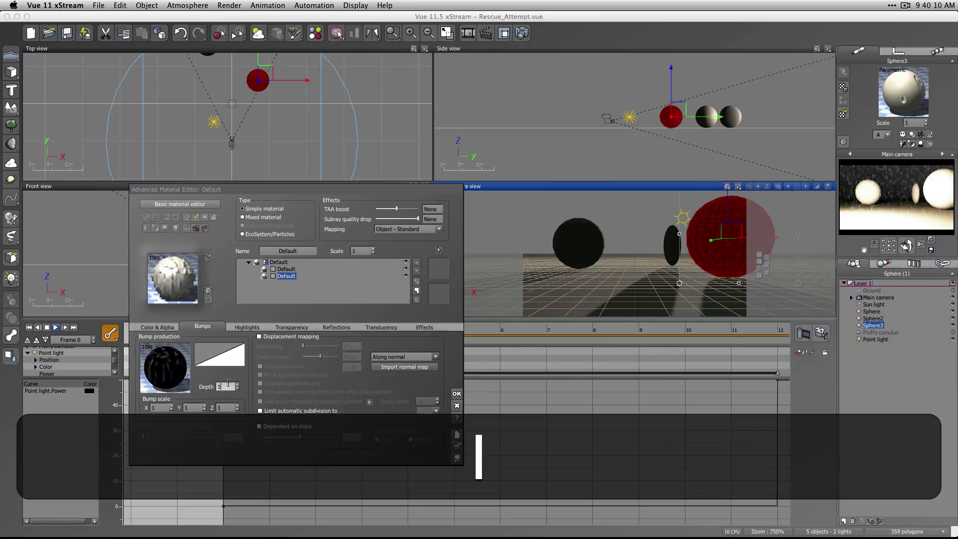
{"action": "left_click", "coordinate": [282, 263]}
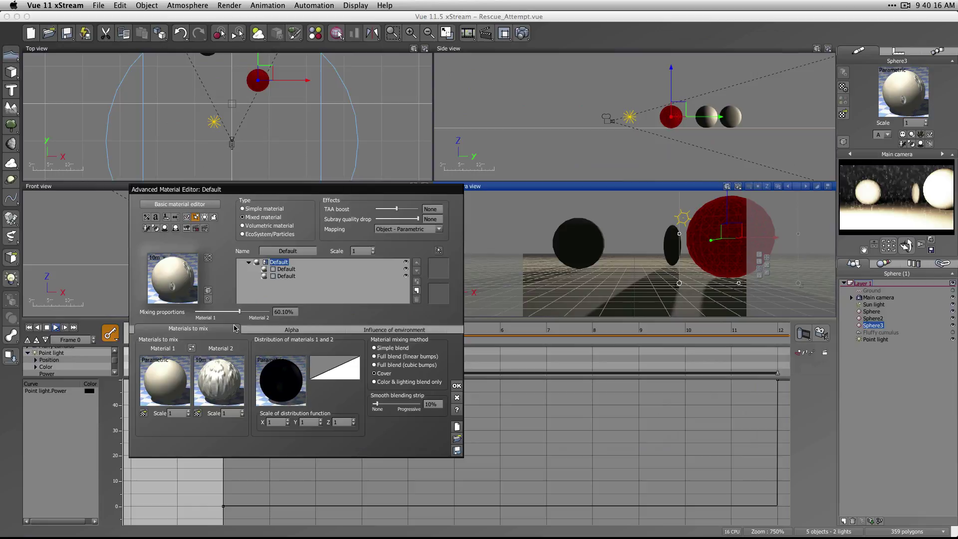
Set the parent material to Simple blend with a 3% smooth blending strip and mixing proportions of 69.50%
{"action": "left_click_drag", "start_coordinate": [240, 312], "coordinate": [244, 313]}
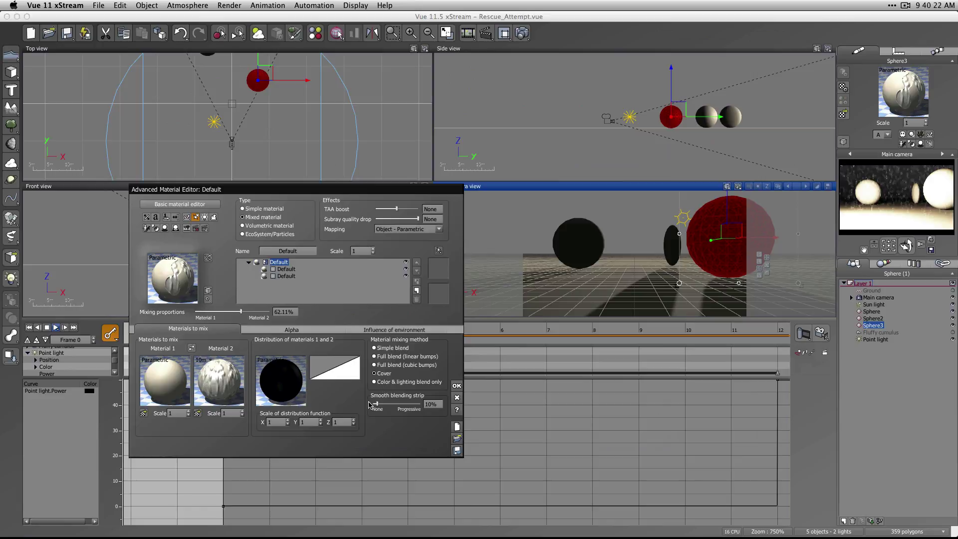
{"action": "mouse_move", "coordinate": [377, 404]}
{"action": "left_mouse_down"}
{"action": "mouse_move", "coordinate": [366, 407]}
{"action": "mouse_move", "coordinate": [377, 408]}
{"action": "left_mouse_up"}
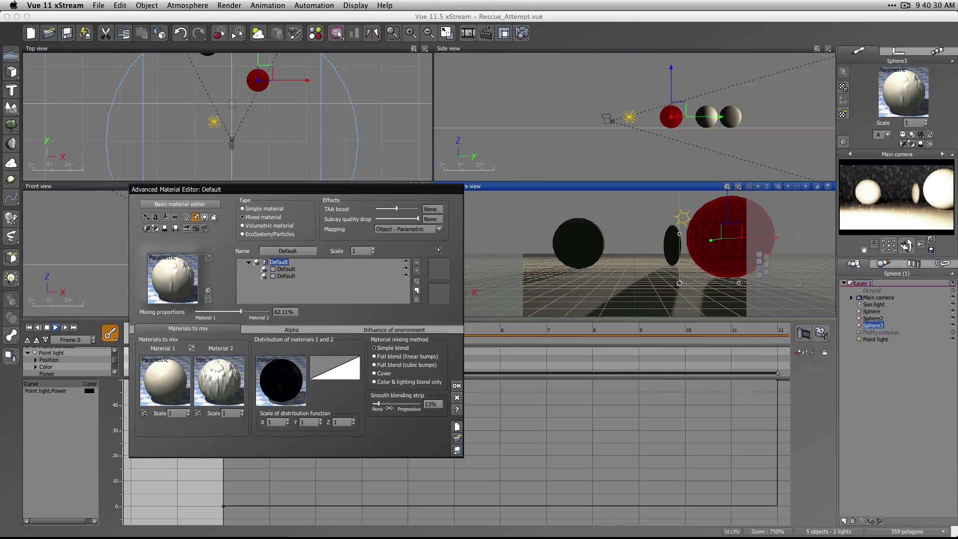
{"action": "left_click_drag", "start_coordinate": [378, 406], "coordinate": [384, 406]}
{"action": "left_click_drag", "start_coordinate": [380, 409], "coordinate": [369, 406]}
{"action": "left_click_drag", "start_coordinate": [375, 406], "coordinate": [376, 406]}
{"action": "left_click_drag", "start_coordinate": [240, 311], "coordinate": [246, 313]}
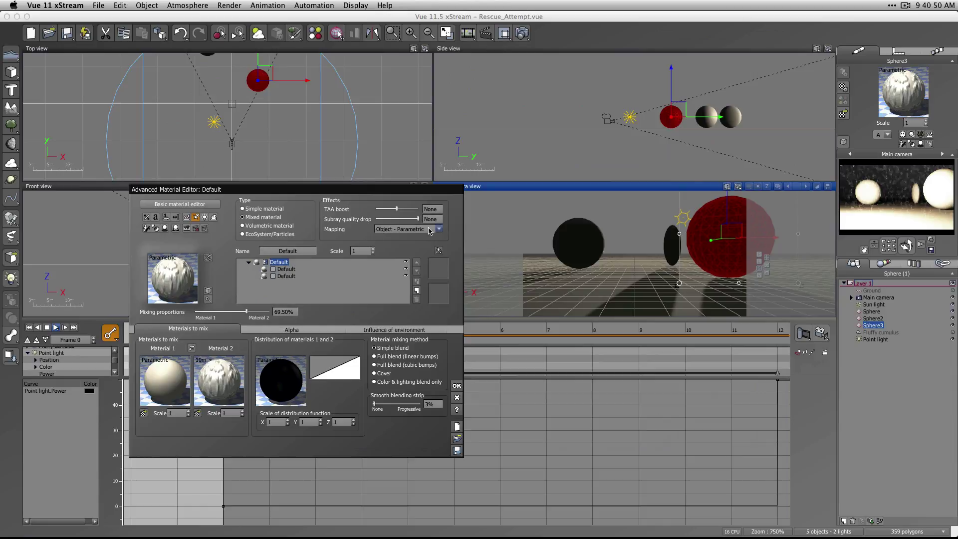
Set the parent mixed material's mapping to Object - Standard
{"action": "left_click", "coordinate": [432, 231]}
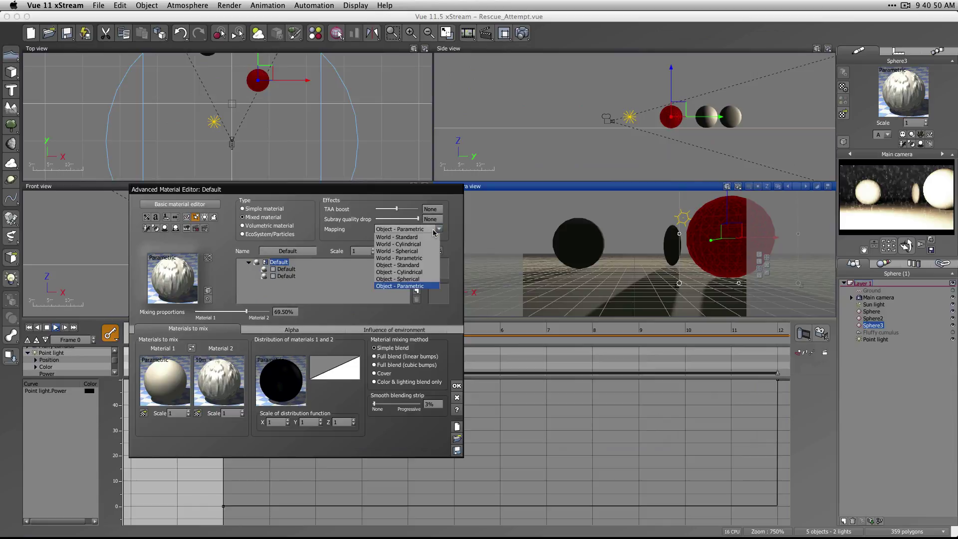
{"action": "left_click", "coordinate": [419, 265]}
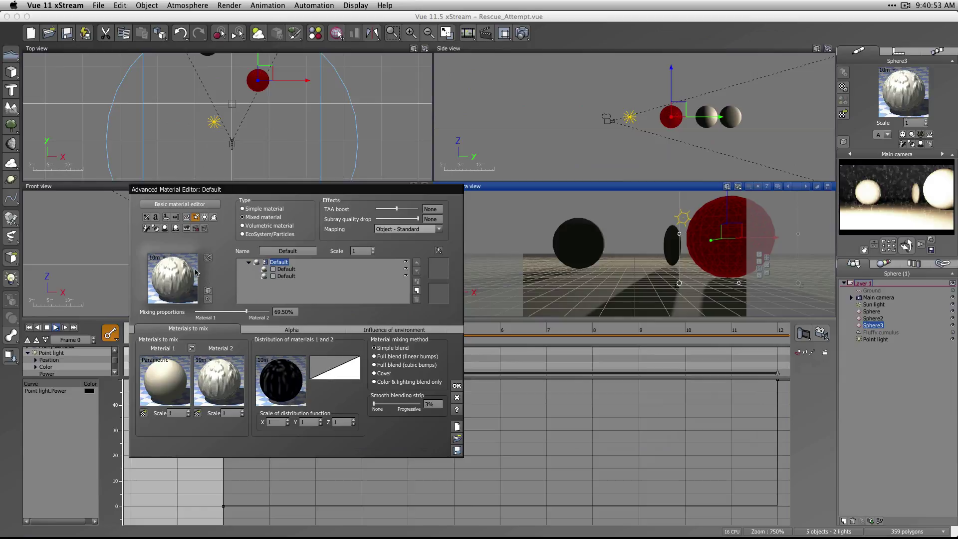
{"action": "left_click", "coordinate": [158, 258]}
{"action": "left_click", "coordinate": [155, 271]}
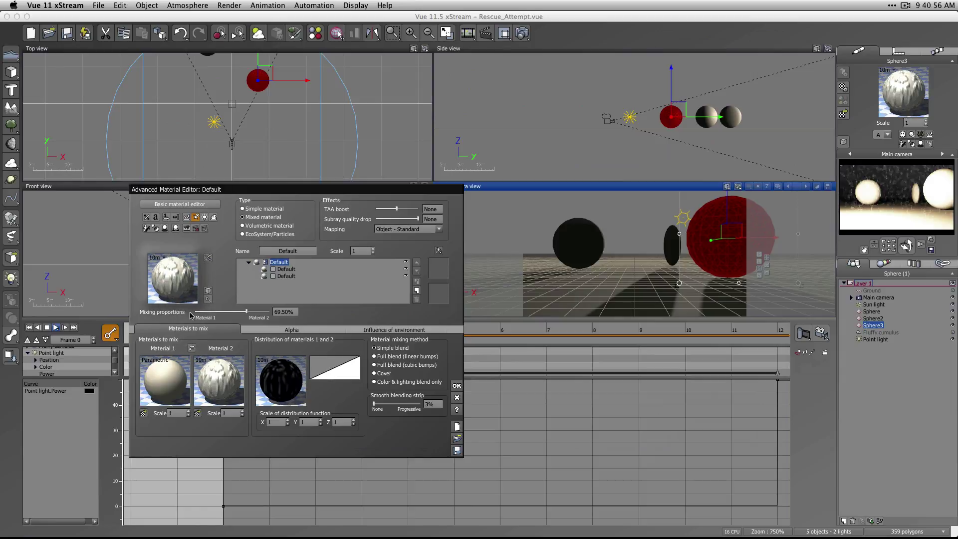
Open the second sub-material's bump function and set the Round Samples noise node's scale to 0.2
{"action": "left_click", "coordinate": [287, 276]}
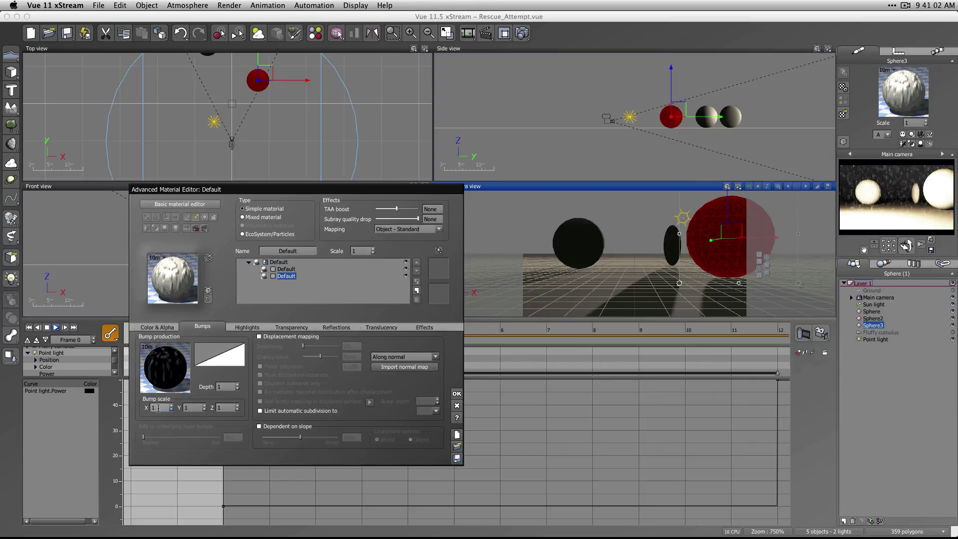
{"action": "right_click", "coordinate": [179, 389]}
{"action": "left_click", "coordinate": [172, 379]}
{"action": "left_click", "coordinate": [384, 227]}
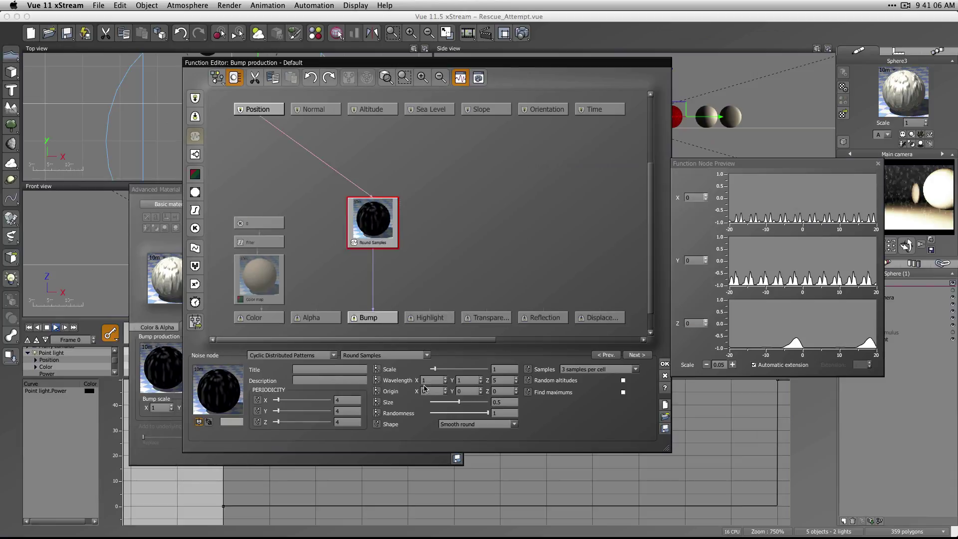
{"action": "double_click", "coordinate": [499, 369]}
{"action": "type", "text": ".2"}
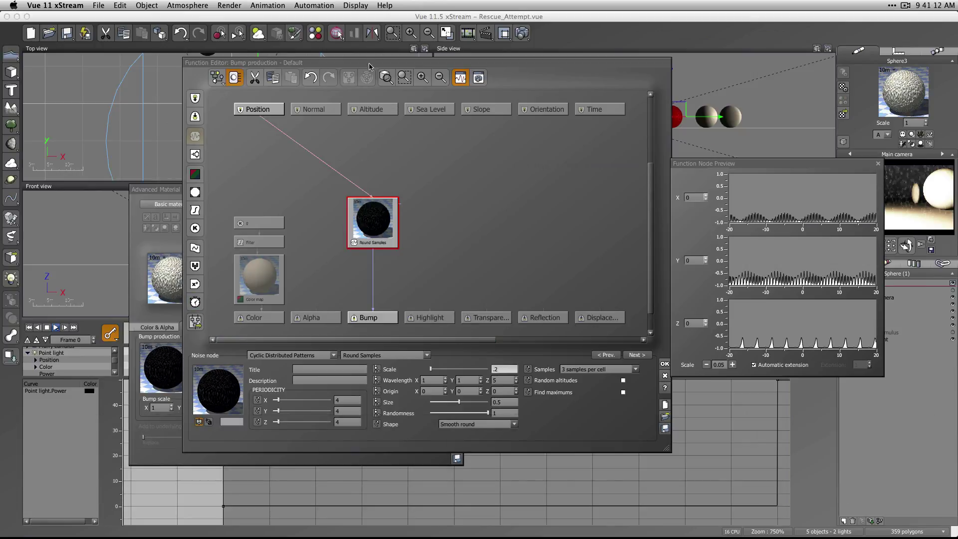
{"action": "left_click_drag", "start_coordinate": [369, 66], "coordinate": [414, 57]}
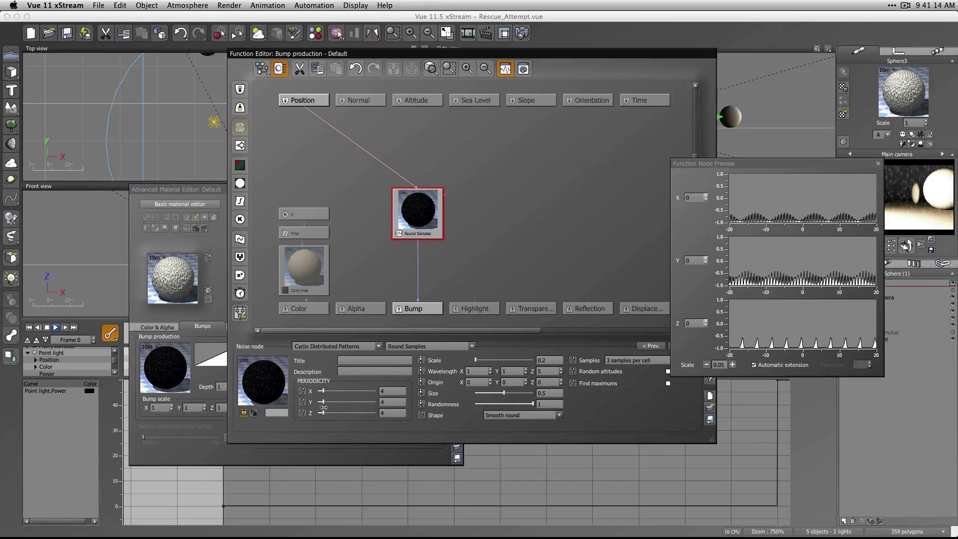
Set the noise node's periodicity to X 12, Y 6, Z 12, its size to about 0.38 and its randomness to about 0.93
{"action": "mouse_move", "coordinate": [321, 391]}
{"action": "left_mouse_down"}
{"action": "mouse_move", "coordinate": [335, 412]}
{"action": "mouse_move", "coordinate": [335, 390]}
{"action": "left_mouse_up"}
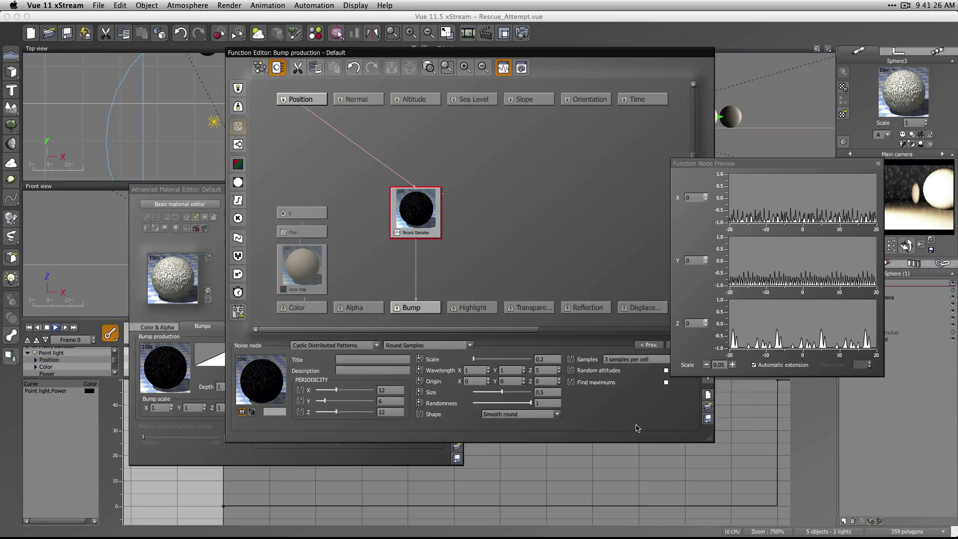
{"action": "left_click_drag", "start_coordinate": [502, 393], "coordinate": [497, 396]}
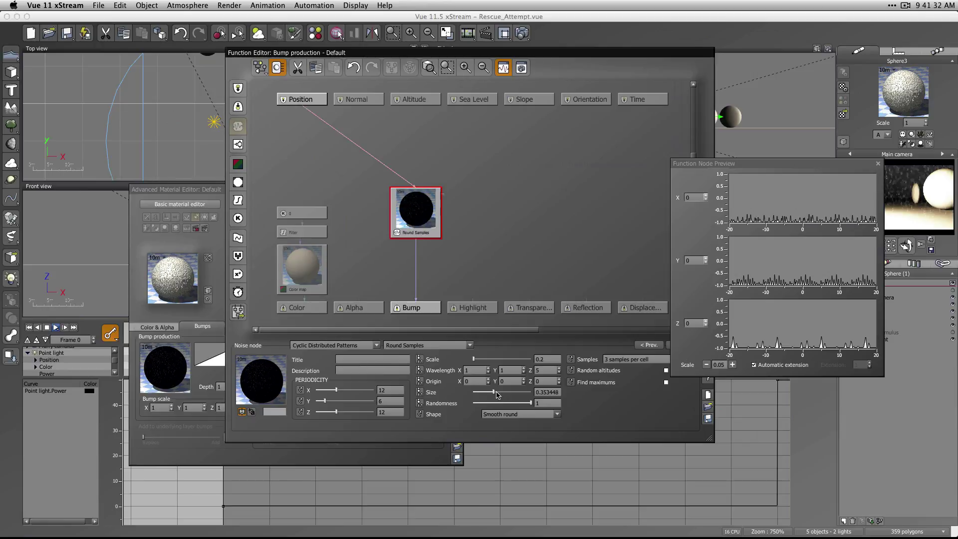
{"action": "mouse_move", "coordinate": [497, 395]}
{"action": "left_mouse_down"}
{"action": "mouse_move", "coordinate": [524, 394]}
{"action": "mouse_move", "coordinate": [500, 400]}
{"action": "left_mouse_up"}
{"action": "mouse_move", "coordinate": [525, 404]}
{"action": "left_mouse_down"}
{"action": "mouse_move", "coordinate": [476, 405]}
{"action": "mouse_move", "coordinate": [527, 402]}
{"action": "left_mouse_up"}
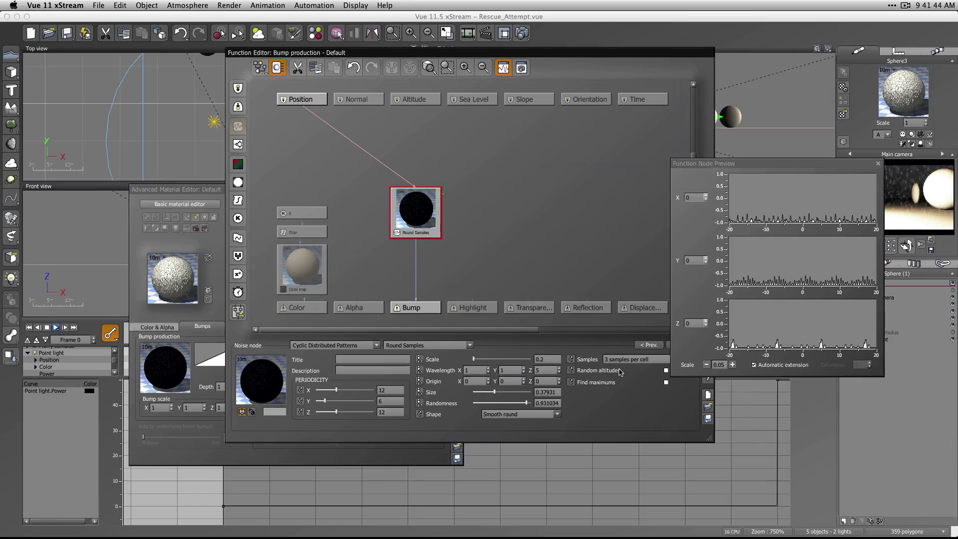
Set the noise node to 0 to 4 samples per cell with a scale of 0.1, and accept the bump function
{"action": "left_click", "coordinate": [641, 360]}
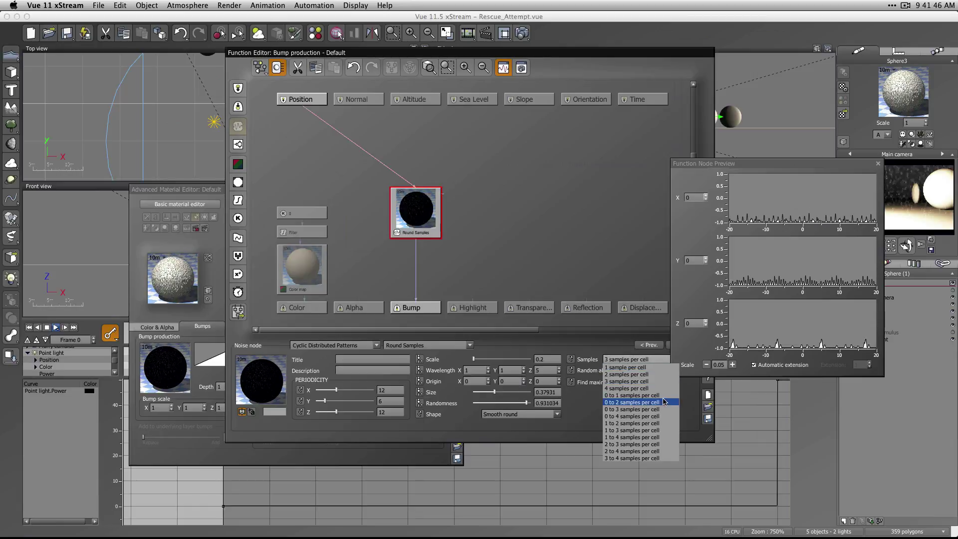
{"action": "left_click", "coordinate": [659, 416]}
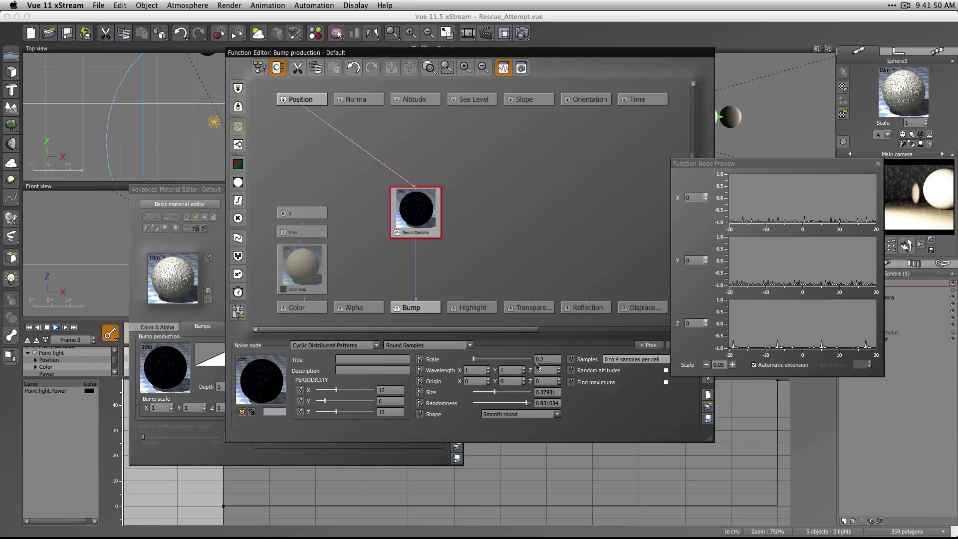
{"action": "left_click_drag", "start_coordinate": [478, 360], "coordinate": [482, 360]}
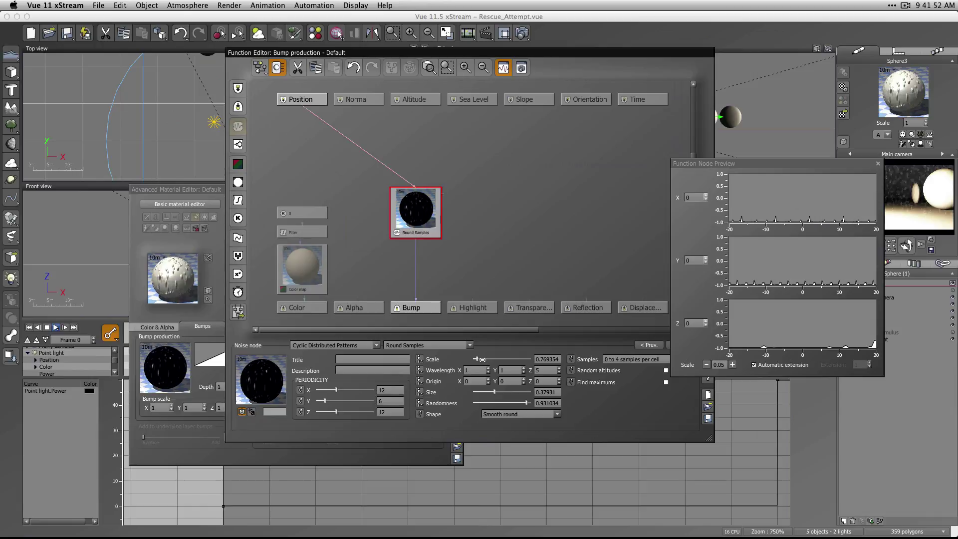
{"action": "key", "text": "super+z"}
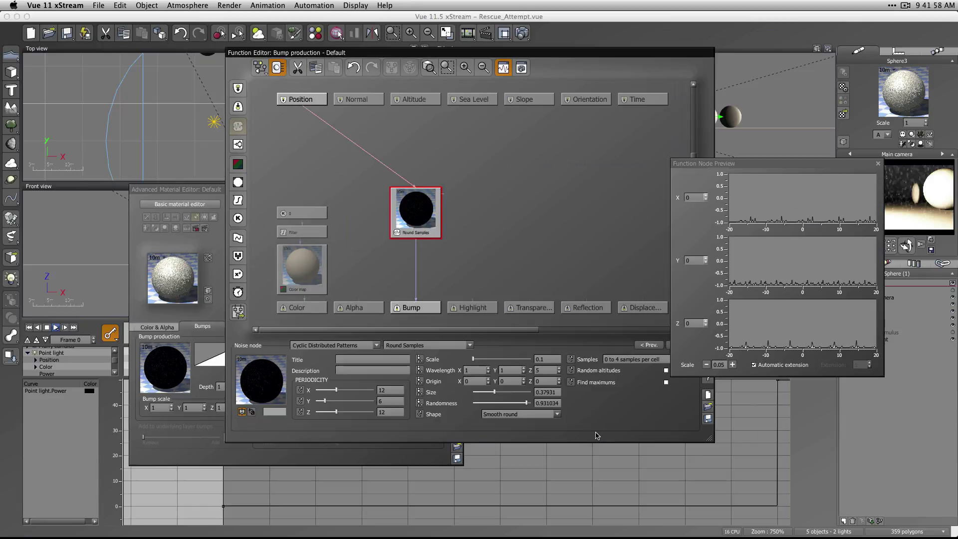
{"action": "left_click", "coordinate": [879, 164]}
{"action": "left_click", "coordinate": [708, 354]}
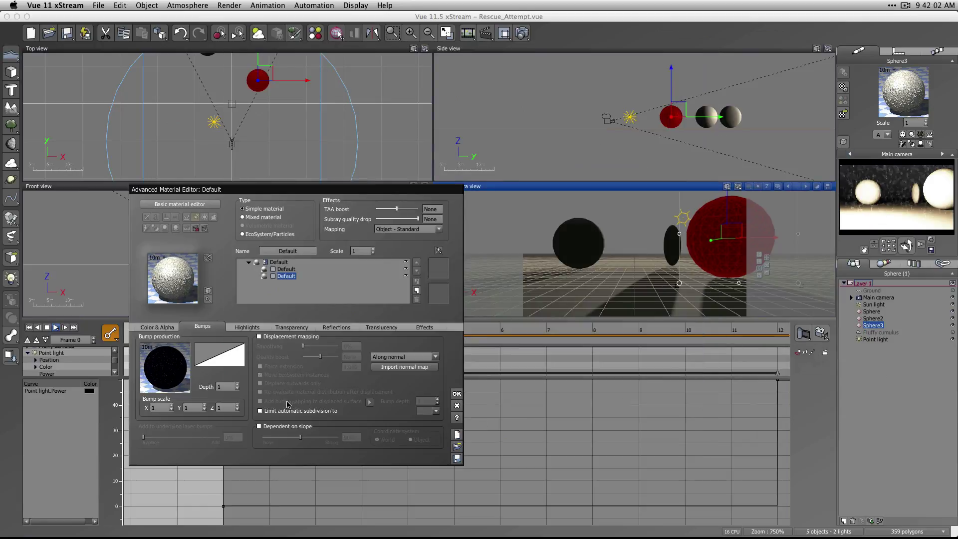
Set the second sub-material's bump depth to 0.1 and copy its updated bump function
{"action": "double_click", "coordinate": [224, 387]}
{"action": "type", "text": ".1"}
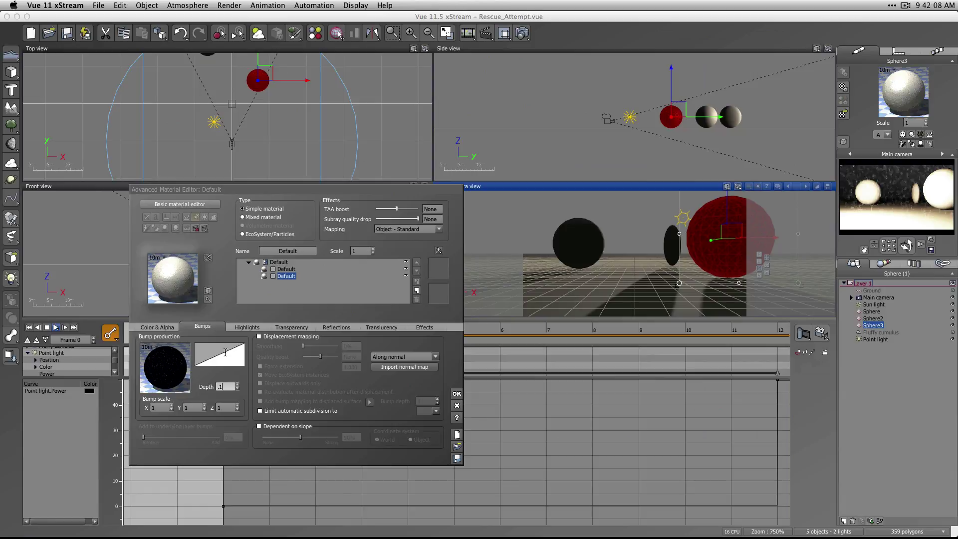
{"action": "right_click", "coordinate": [168, 378]}
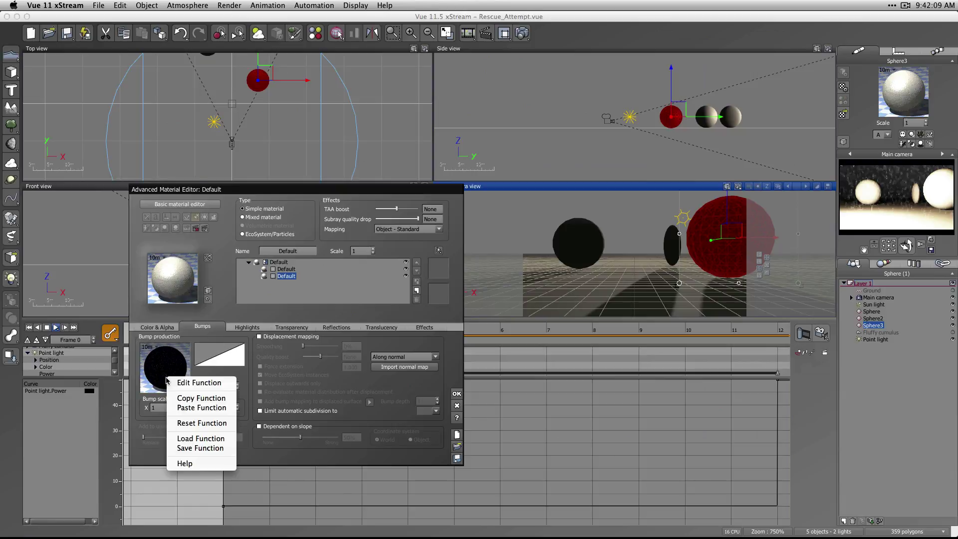
{"action": "left_click", "coordinate": [211, 398]}
{"action": "left_click", "coordinate": [160, 327]}
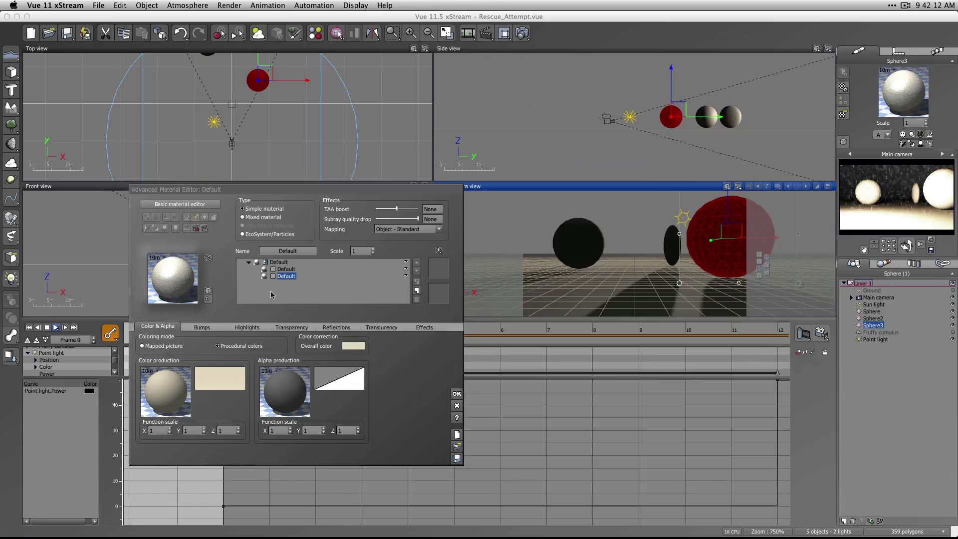
Replace the parent material's distribution function of materials 1 and 2 with the copied bump function
{"action": "left_click", "coordinate": [277, 263]}
{"action": "right_click", "coordinate": [286, 367]}
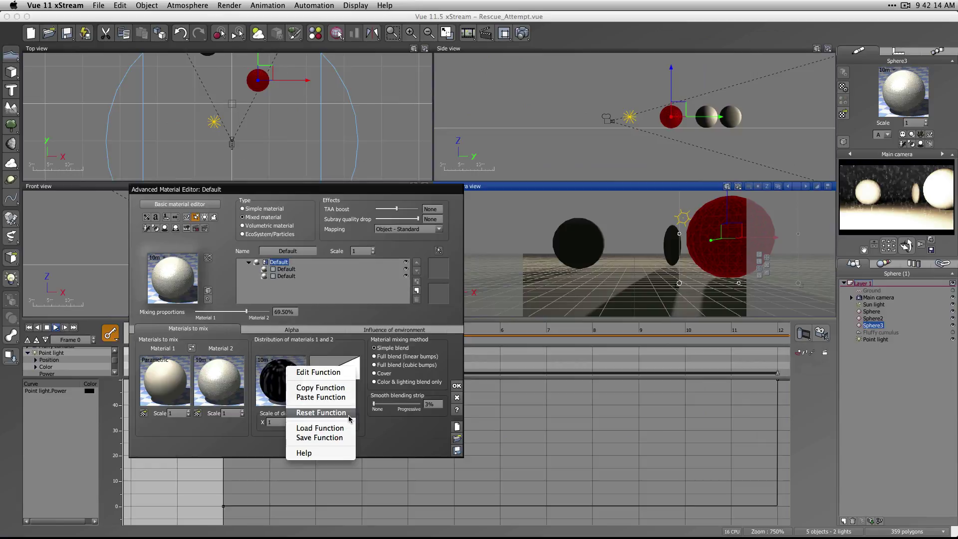
{"action": "left_click", "coordinate": [332, 398]}
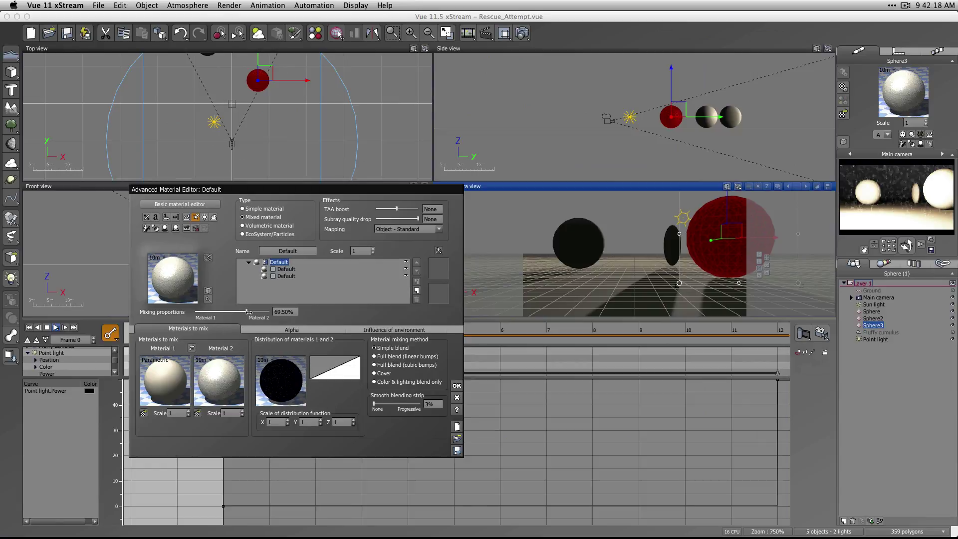
{"action": "right_click", "coordinate": [295, 377]}
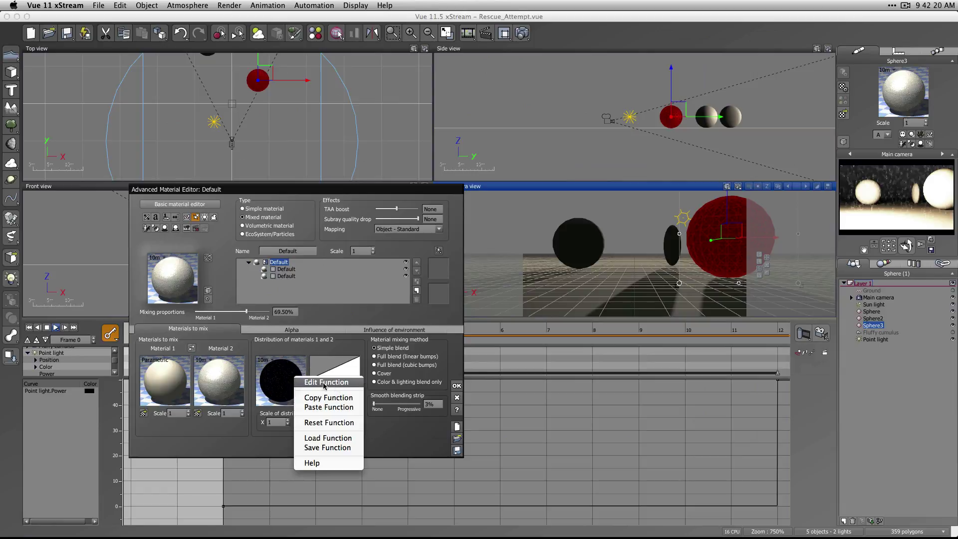
{"action": "left_click", "coordinate": [271, 368]}
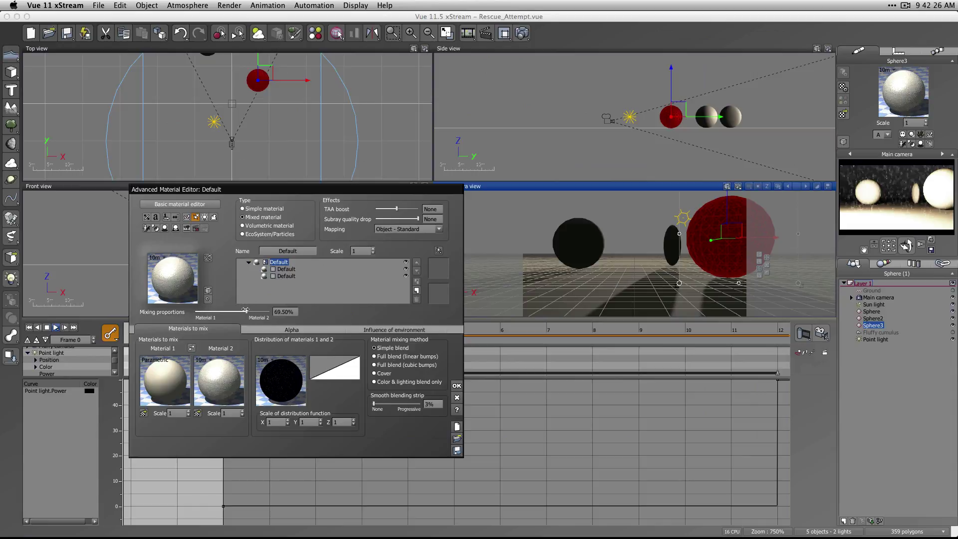
Set the parent material's smooth blending strip to 20% and its mixing proportions to about 71.5%
{"action": "left_click_drag", "start_coordinate": [243, 310], "coordinate": [242, 312]}
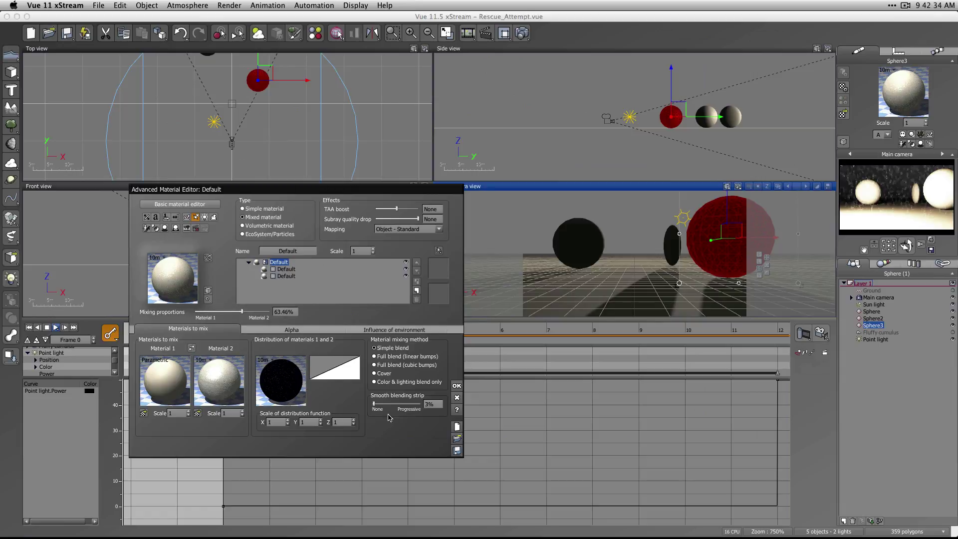
{"action": "left_click_drag", "start_coordinate": [373, 406], "coordinate": [377, 406]}
{"action": "left_click_drag", "start_coordinate": [246, 311], "coordinate": [250, 311]}
Open the distribution function of materials 1 and 2, move its noise node away from the output, and set the scale to about 0.81
{"action": "right_click", "coordinate": [272, 369]}
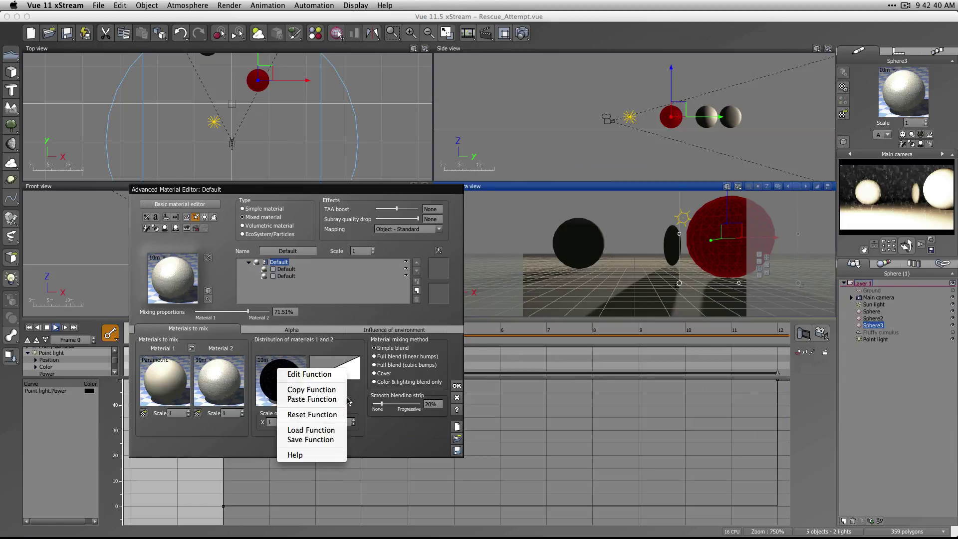
{"action": "left_click", "coordinate": [330, 376]}
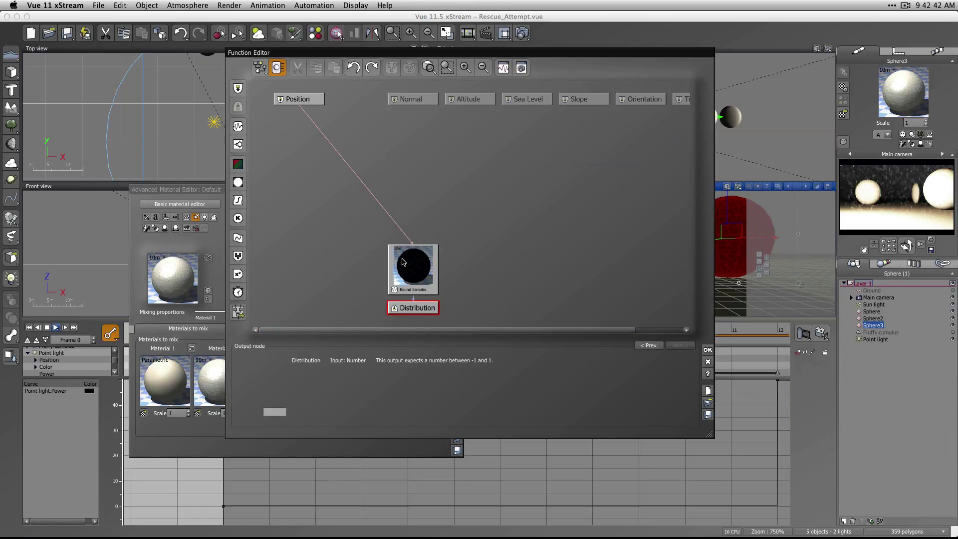
{"action": "left_click_drag", "start_coordinate": [403, 262], "coordinate": [379, 201]}
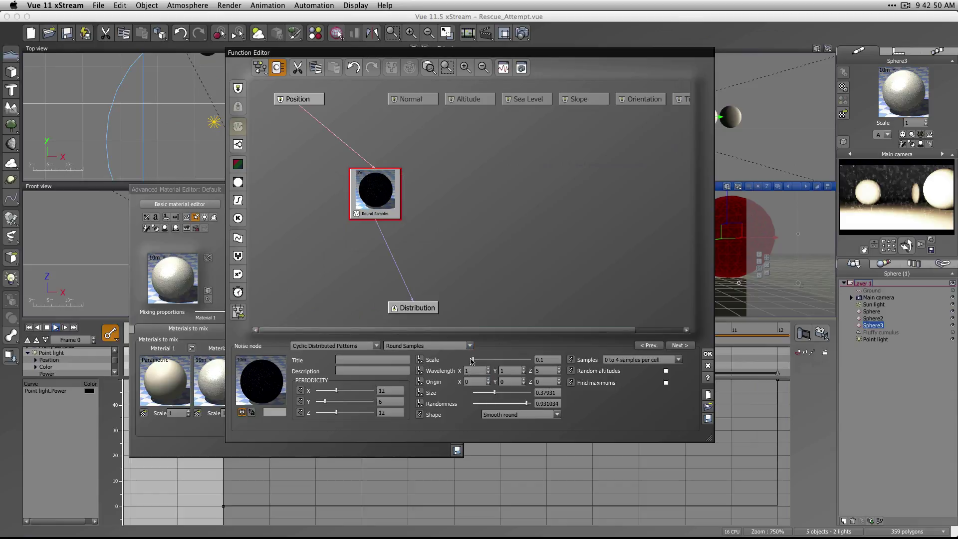
{"action": "left_click_drag", "start_coordinate": [474, 358], "coordinate": [476, 359]}
Show the function node preview beside the graph to examine the noise node's X, Y and Z curves
{"action": "left_click", "coordinate": [504, 68]}
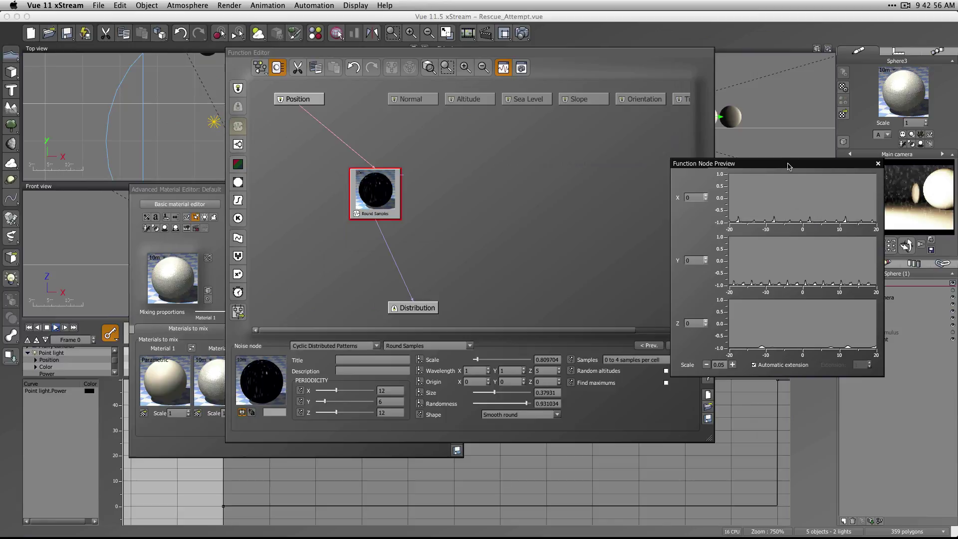
{"action": "left_click_drag", "start_coordinate": [788, 166], "coordinate": [693, 125]}
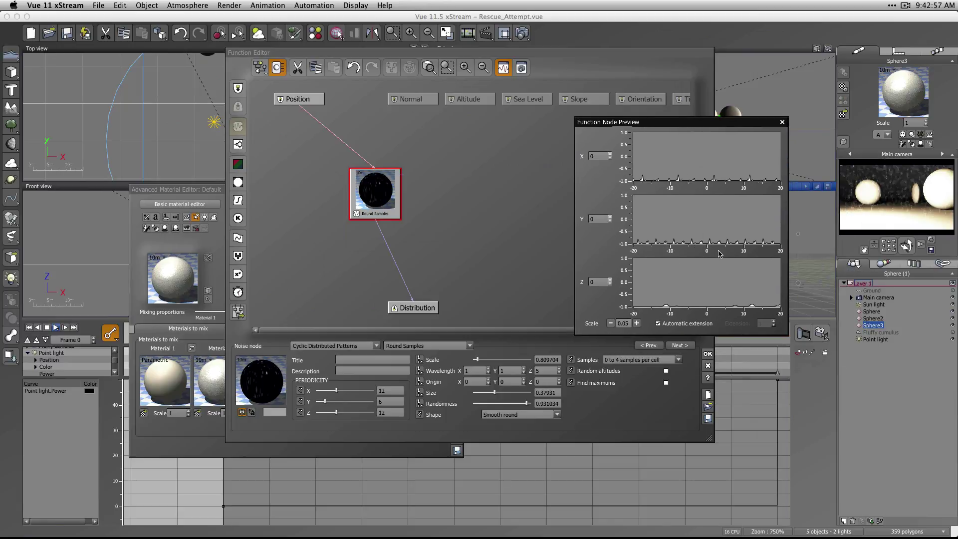
{"action": "left_click", "coordinate": [514, 222]}
{"action": "left_click", "coordinate": [378, 212]}
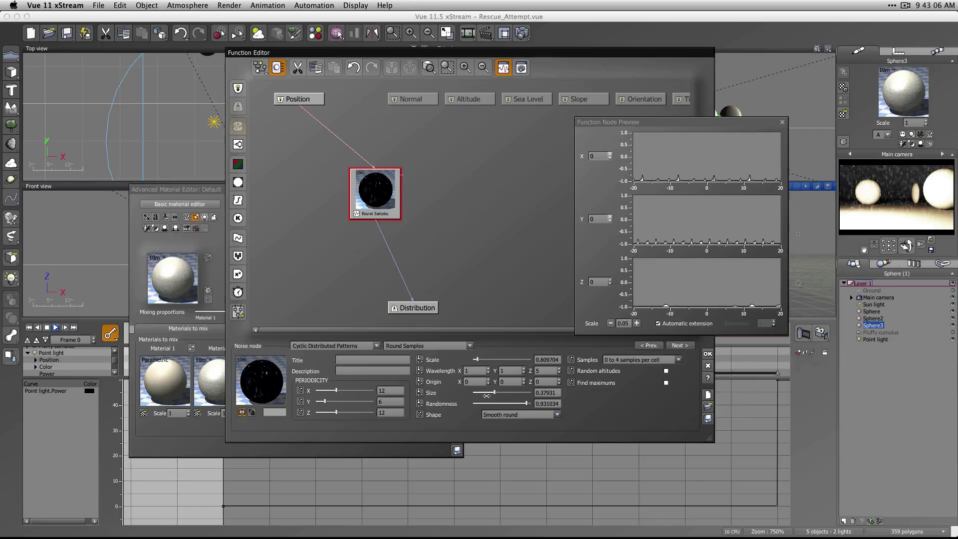
Set the noise node's size to about 0.89, its scale to about 0.71 and its randomness to 1
{"action": "left_click_drag", "start_coordinate": [492, 392], "coordinate": [523, 393]}
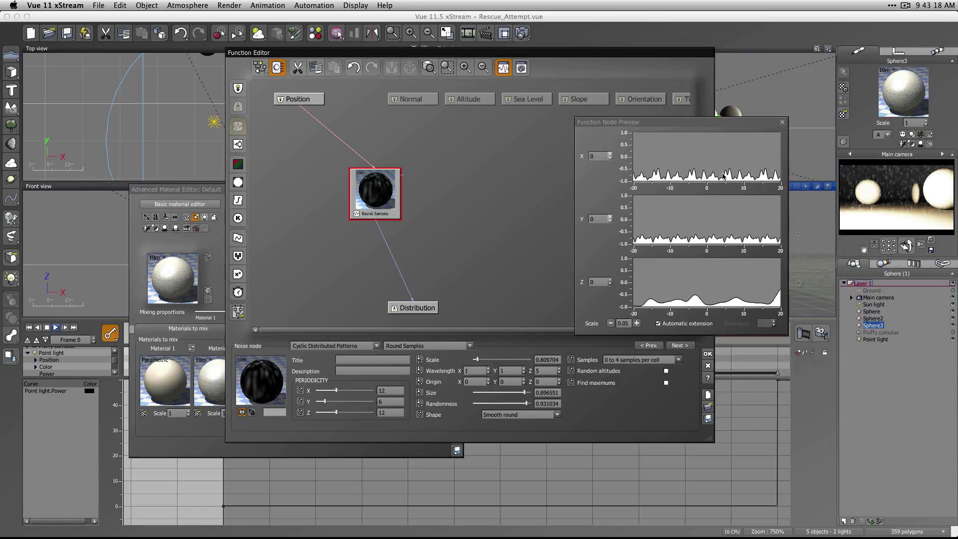
{"action": "left_click", "coordinate": [413, 242]}
{"action": "left_click", "coordinate": [375, 192]}
{"action": "left_click_drag", "start_coordinate": [523, 392], "coordinate": [547, 390]}
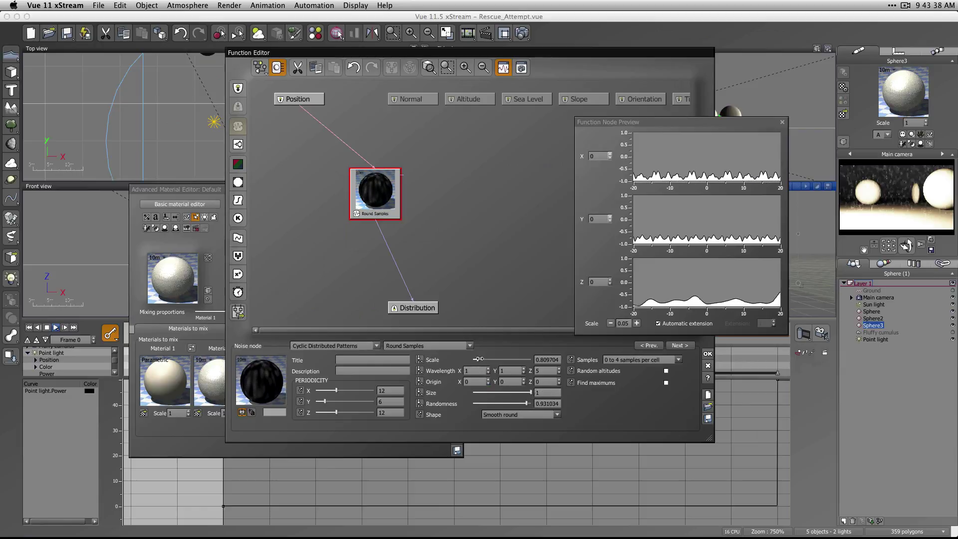
{"action": "left_click_drag", "start_coordinate": [476, 360], "coordinate": [475, 360]}
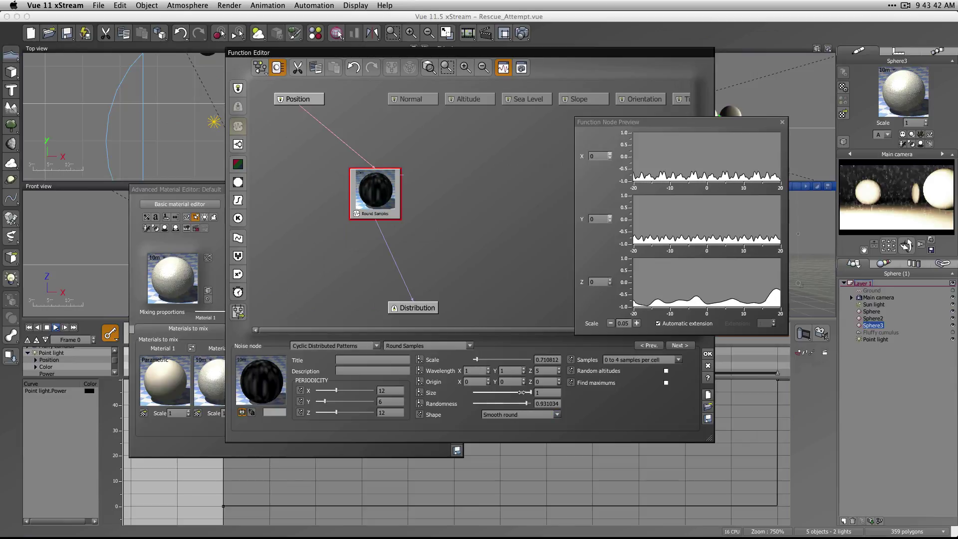
{"action": "mouse_move", "coordinate": [531, 392]}
{"action": "left_mouse_down"}
{"action": "mouse_move", "coordinate": [475, 403]}
{"action": "mouse_move", "coordinate": [531, 404]}
{"action": "left_mouse_up"}
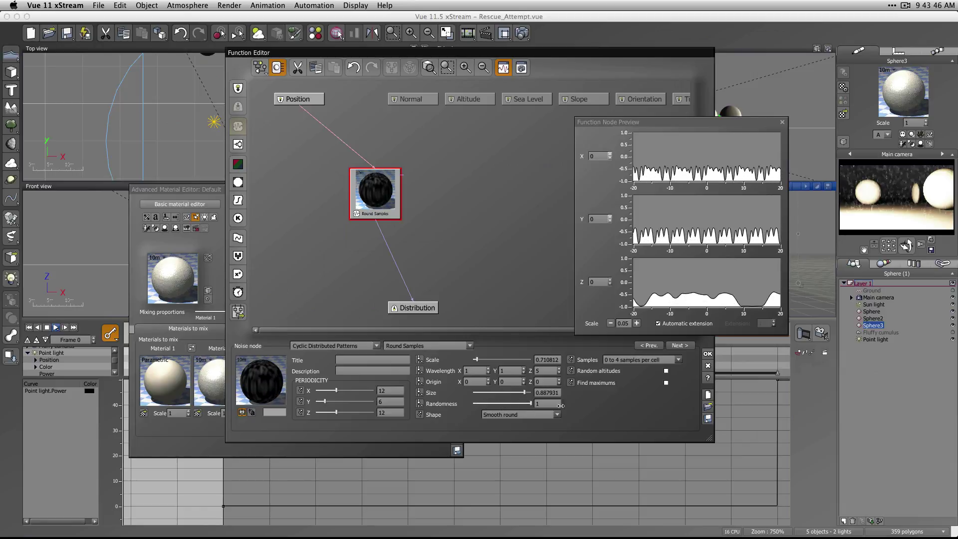
Change the noise node's shape to Round tower, reduce its size slightly, and accept the distribution function
{"action": "left_click", "coordinate": [558, 415]}
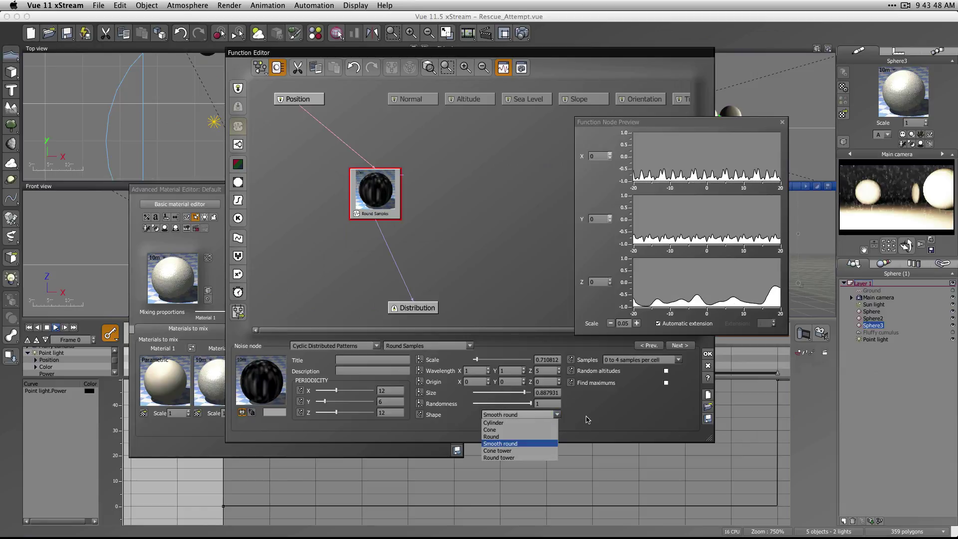
{"action": "left_click", "coordinate": [588, 420]}
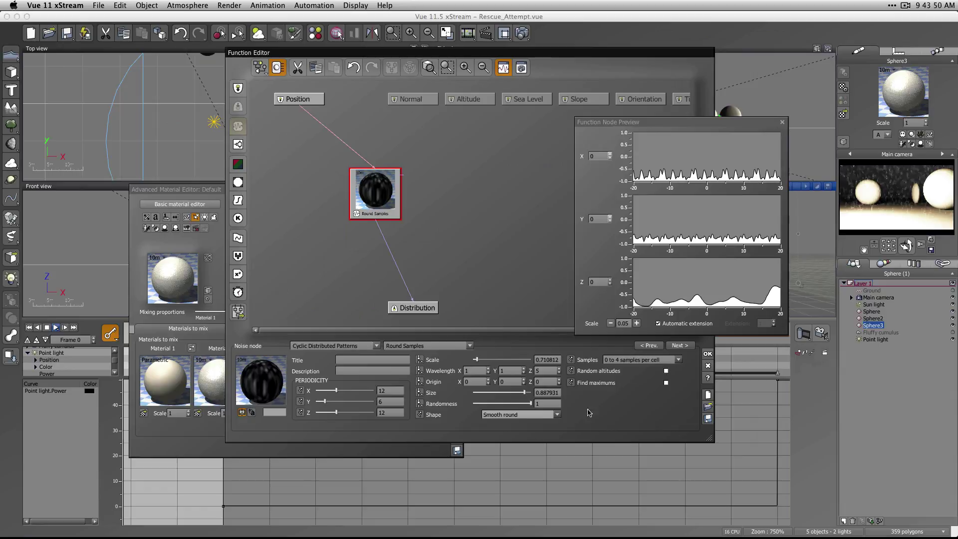
{"action": "left_click", "coordinate": [557, 415]}
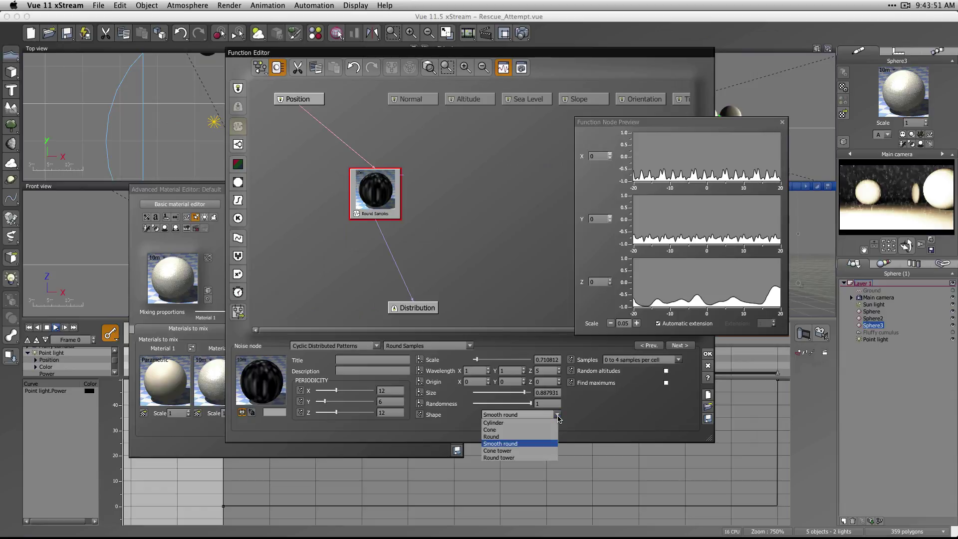
{"action": "left_click", "coordinate": [525, 458]}
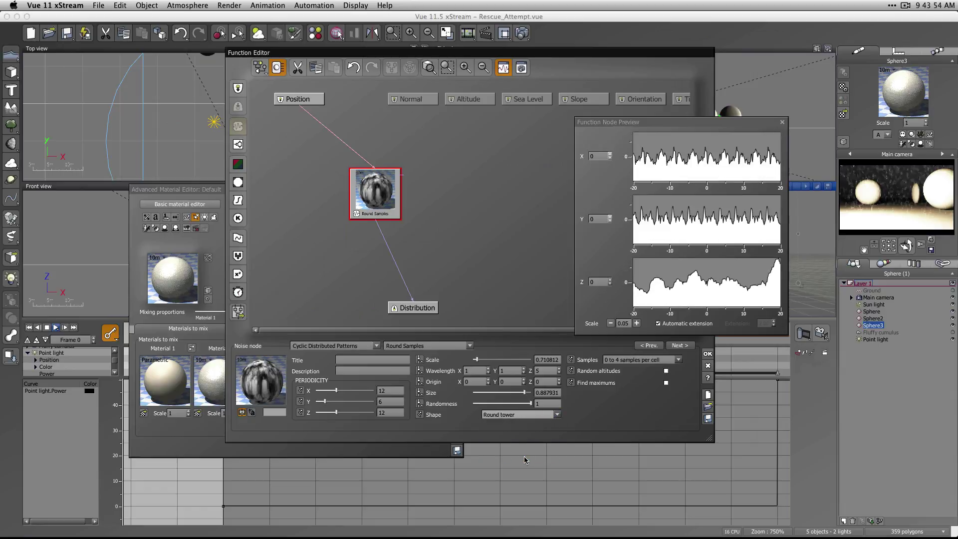
{"action": "mouse_move", "coordinate": [525, 393]}
{"action": "left_mouse_down"}
{"action": "mouse_move", "coordinate": [500, 394]}
{"action": "mouse_move", "coordinate": [519, 394]}
{"action": "left_mouse_up"}
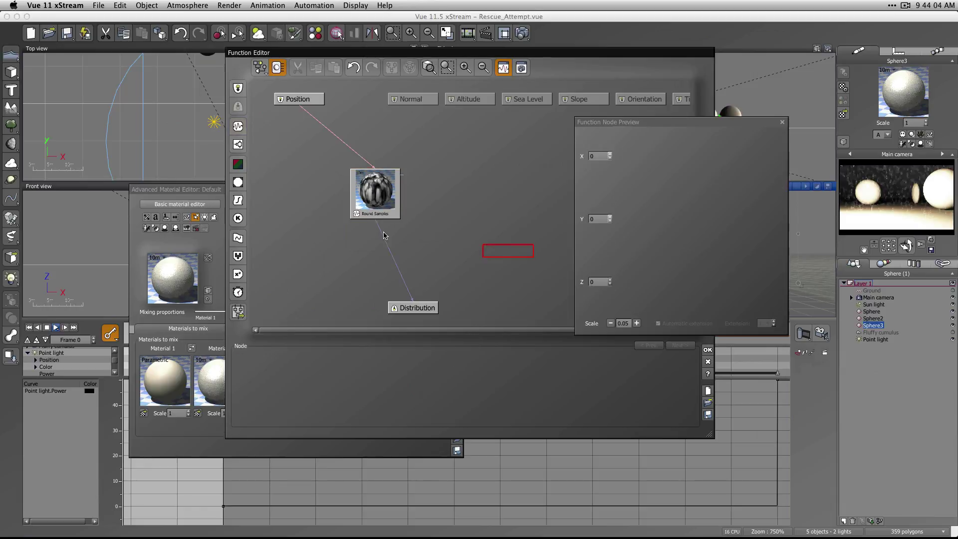
{"action": "left_click", "coordinate": [708, 354]}
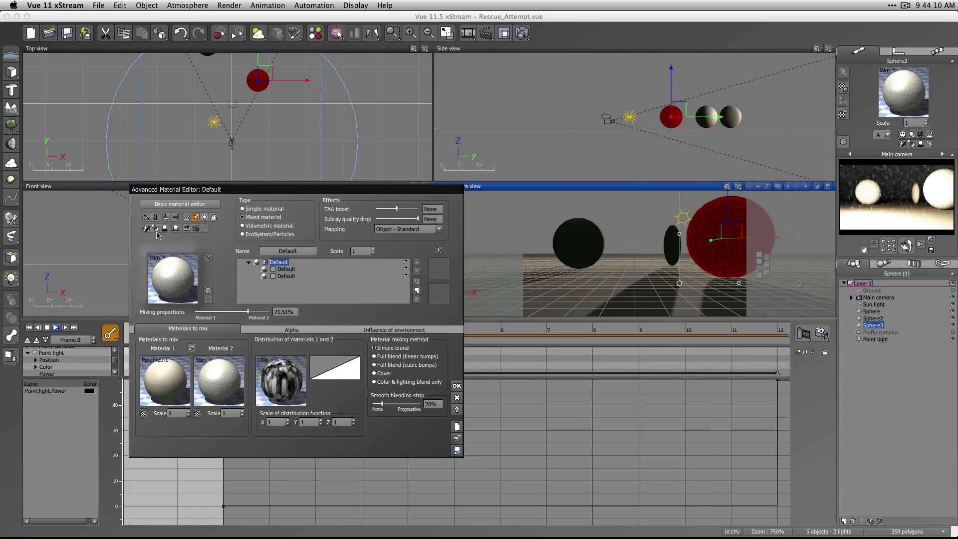
Enlarge the material preview and add a distribution filter keypoint at about X 0.49, Y 1.0, accepting the filter
{"action": "left_click", "coordinate": [155, 258]}
{"action": "left_click", "coordinate": [177, 294]}
{"action": "left_click", "coordinate": [158, 261]}
{"action": "left_click", "coordinate": [178, 287]}
{"action": "right_click", "coordinate": [344, 374]}
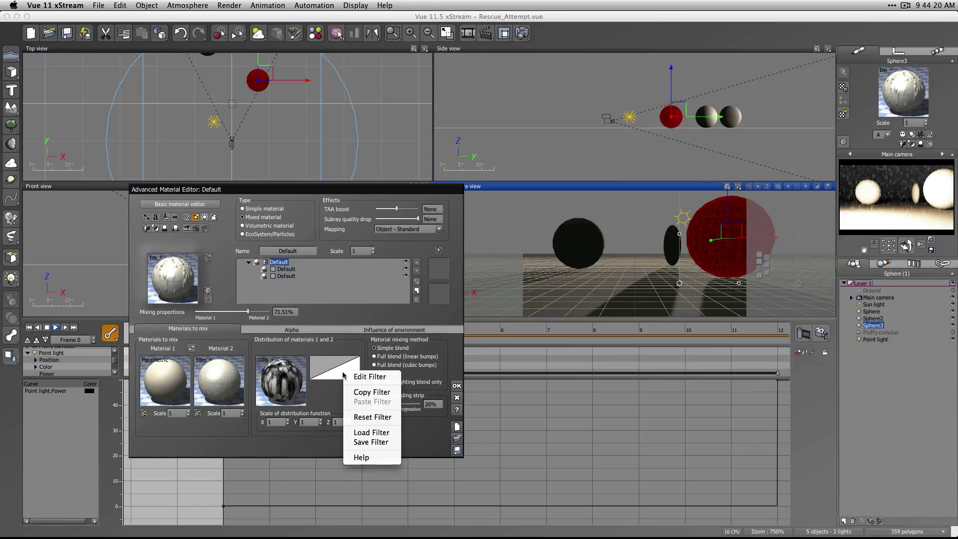
{"action": "left_click", "coordinate": [369, 377]}
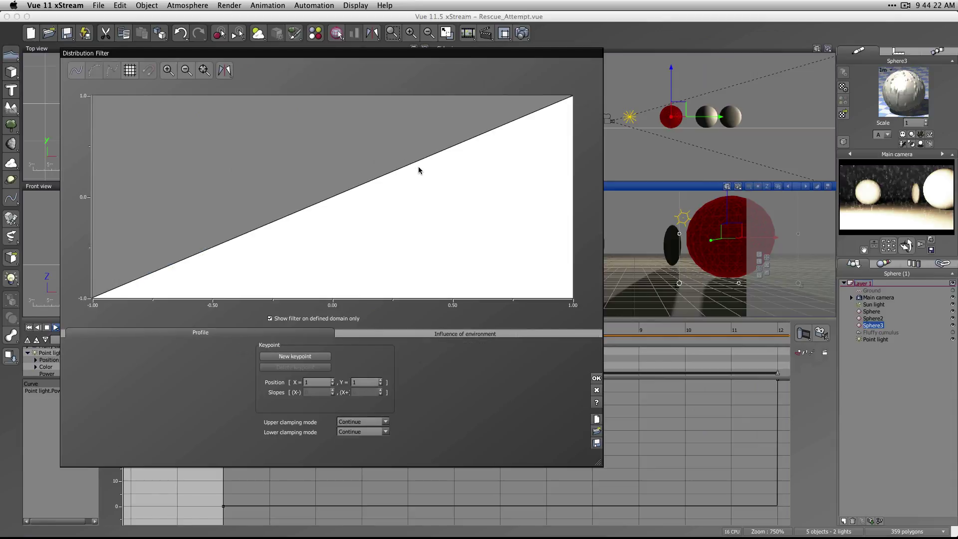
{"action": "left_click_drag", "start_coordinate": [417, 164], "coordinate": [451, 95]}
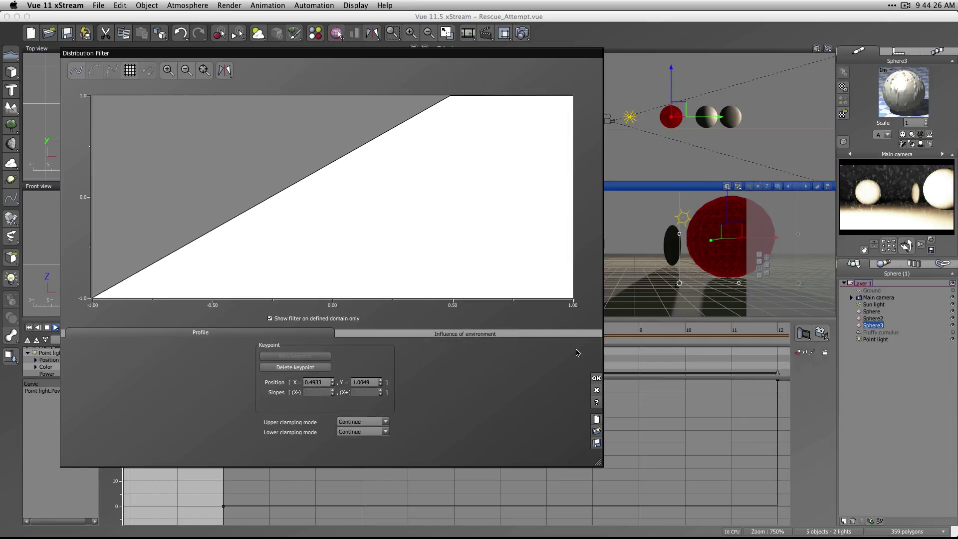
{"action": "left_click", "coordinate": [596, 378]}
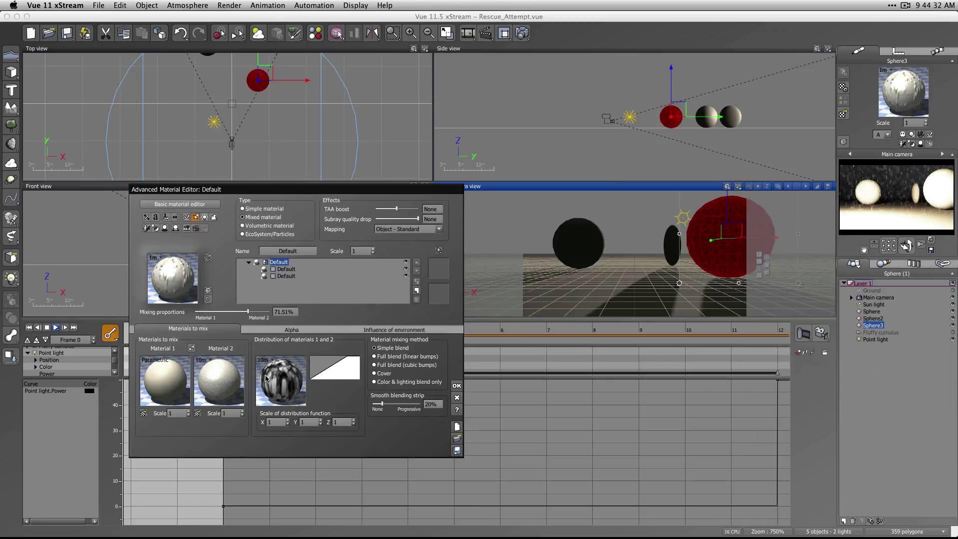
Copy the distribution function and replace the second sub-material's bump function with it
{"action": "right_click", "coordinate": [278, 378]}
{"action": "left_click", "coordinate": [299, 400]}
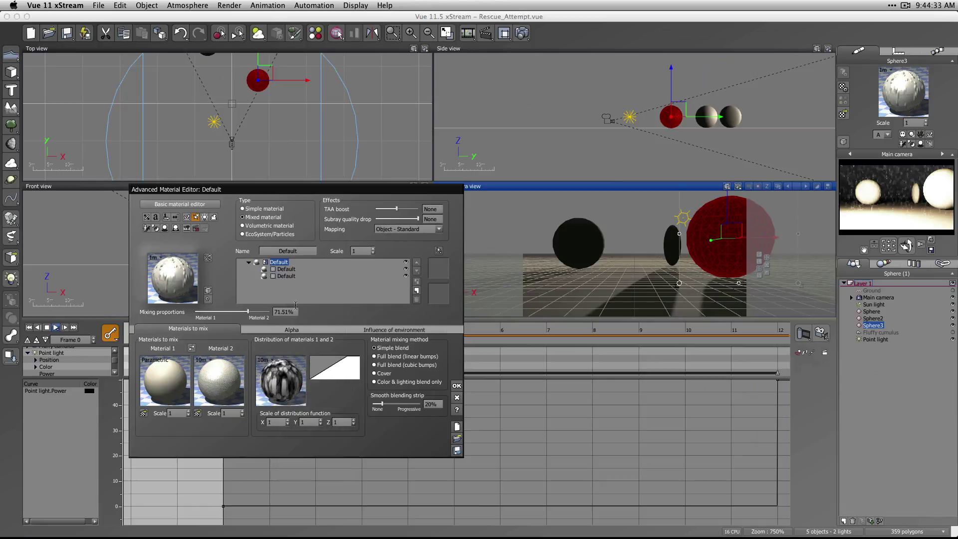
{"action": "left_click", "coordinate": [287, 276]}
{"action": "right_click", "coordinate": [294, 408]}
{"action": "left_click", "coordinate": [218, 336]}
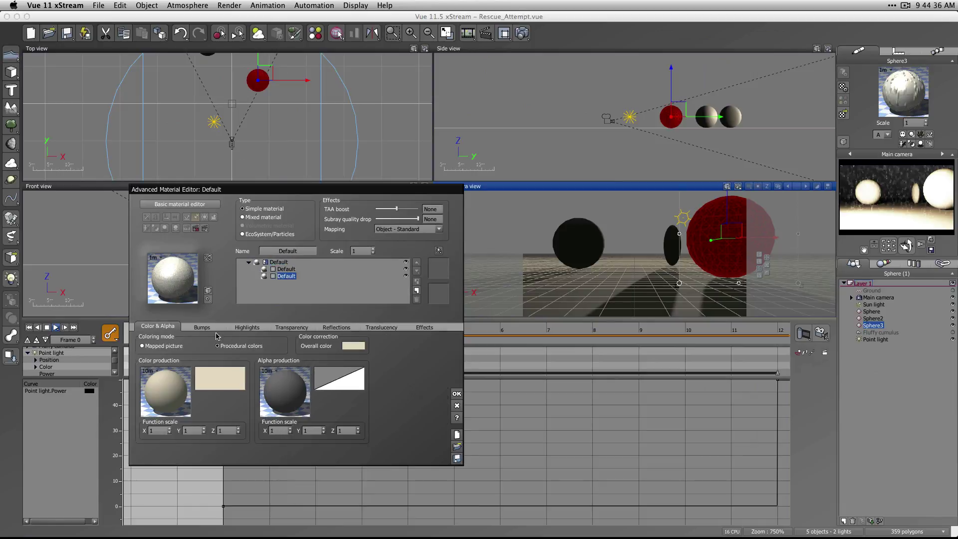
{"action": "left_click", "coordinate": [202, 327]}
{"action": "right_click", "coordinate": [174, 373]}
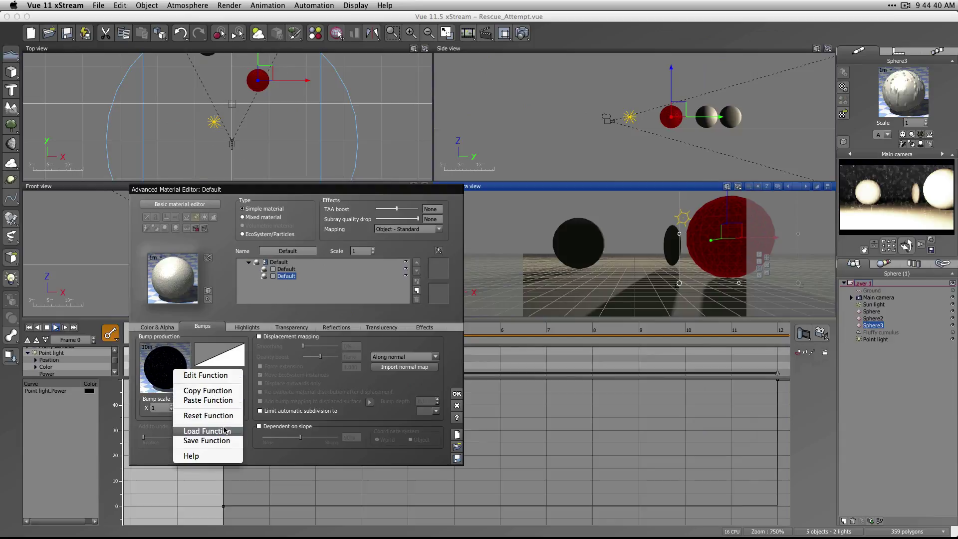
{"action": "left_click", "coordinate": [210, 400]}
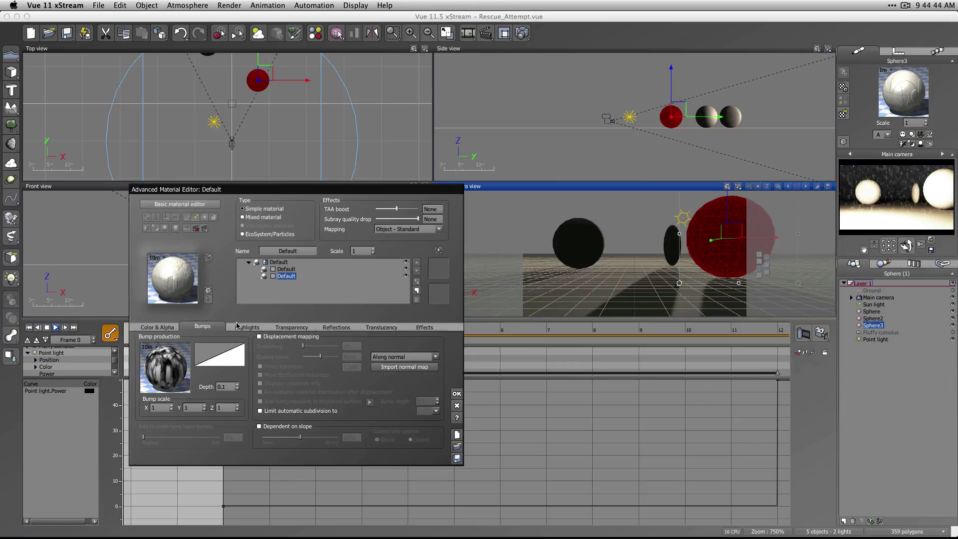
Compare the parent material's mix with the bump settings of its sub-materials
{"action": "left_click", "coordinate": [278, 262]}
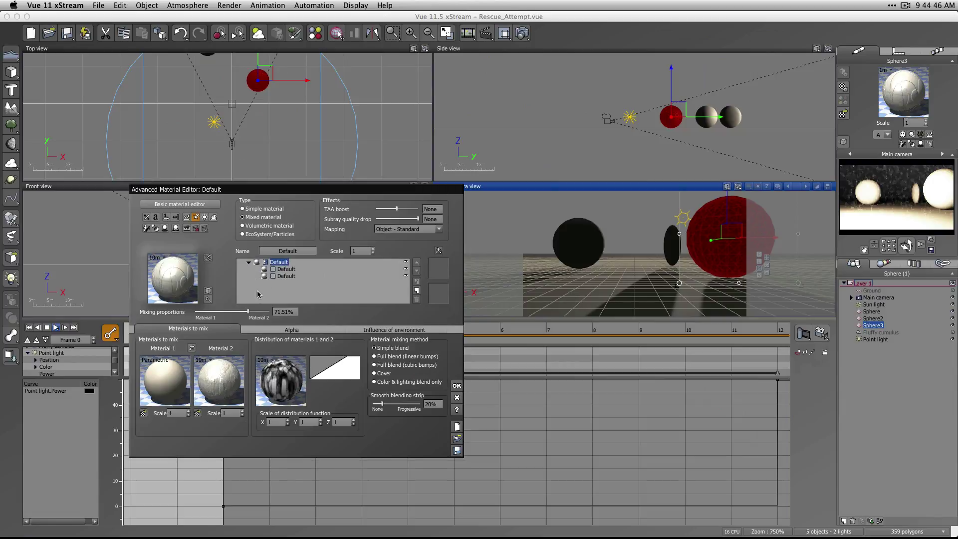
{"action": "left_click", "coordinate": [287, 276]}
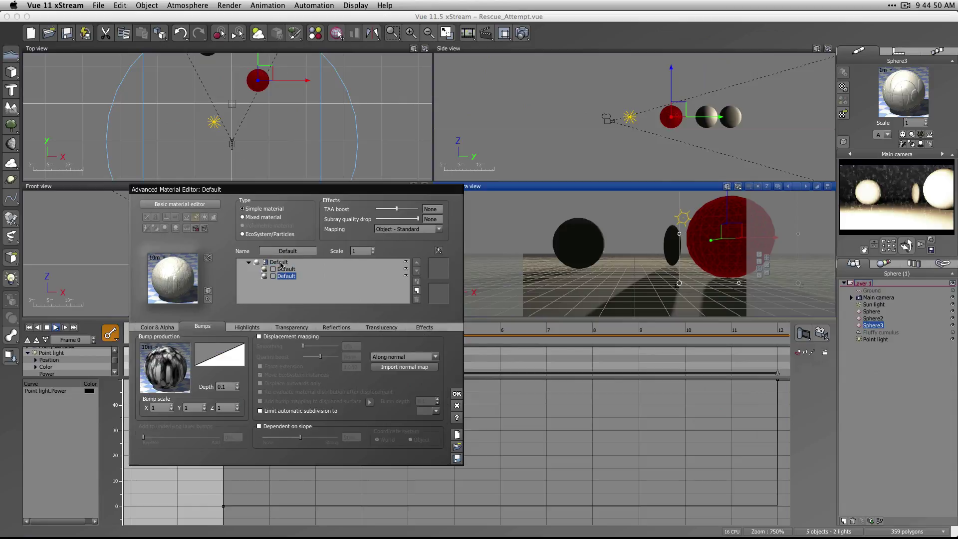
{"action": "left_click", "coordinate": [280, 262]}
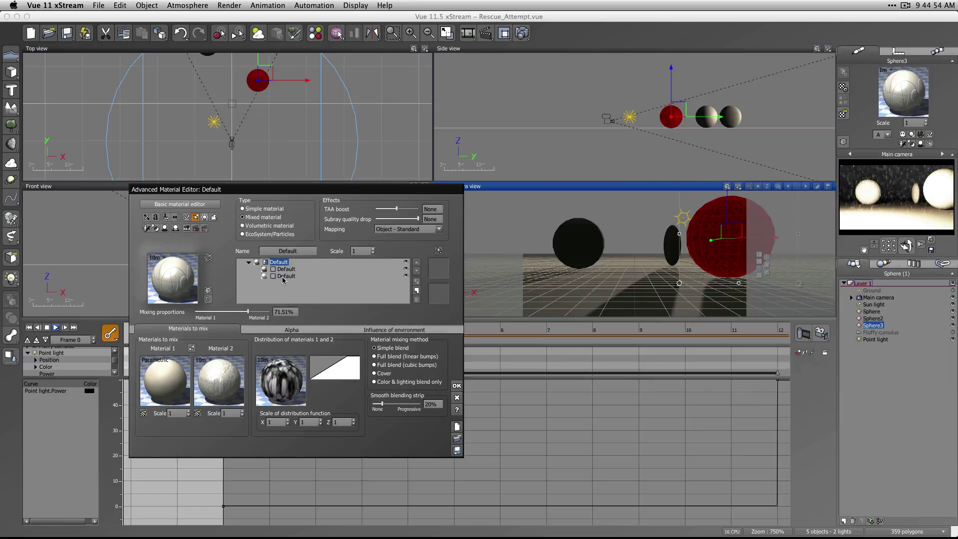
{"action": "left_click", "coordinate": [285, 275]}
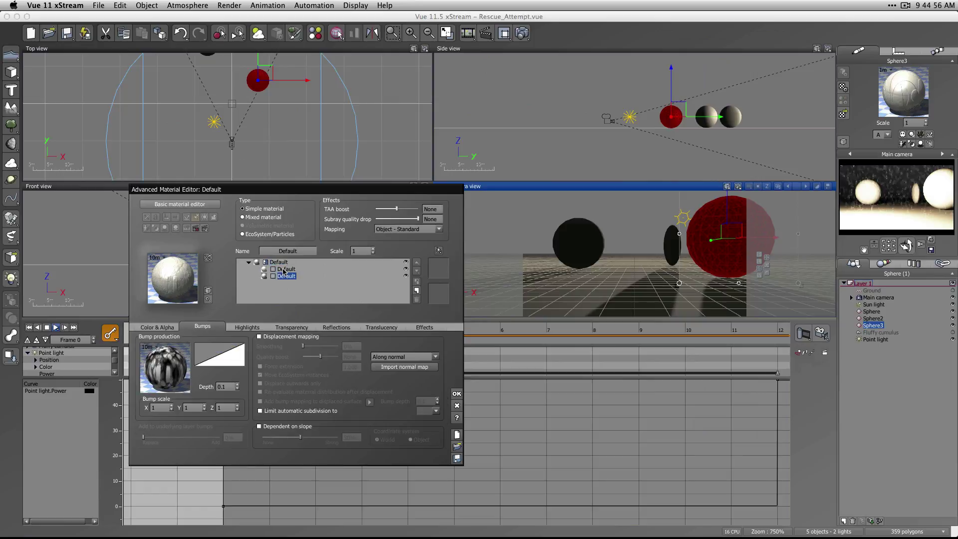
{"action": "left_click", "coordinate": [279, 262]}
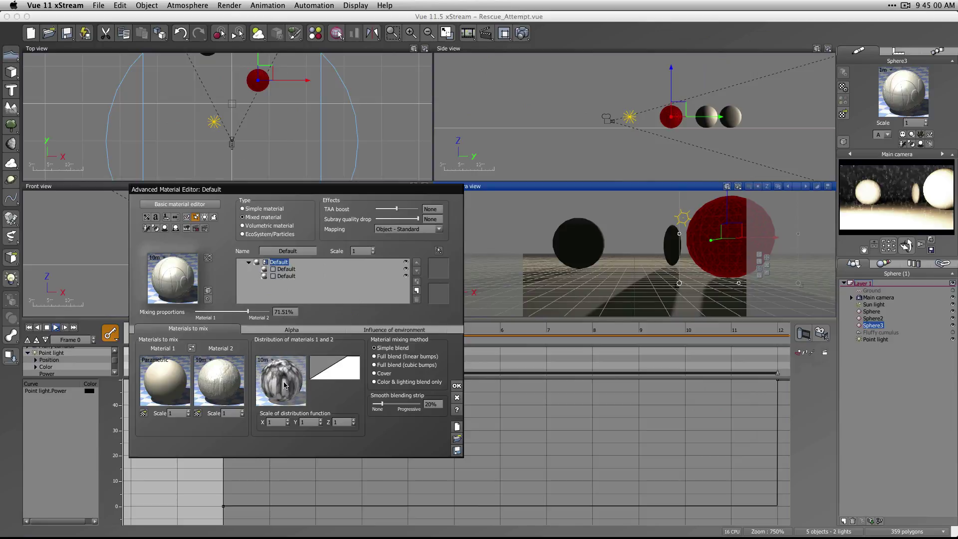
{"action": "left_click", "coordinate": [286, 276]}
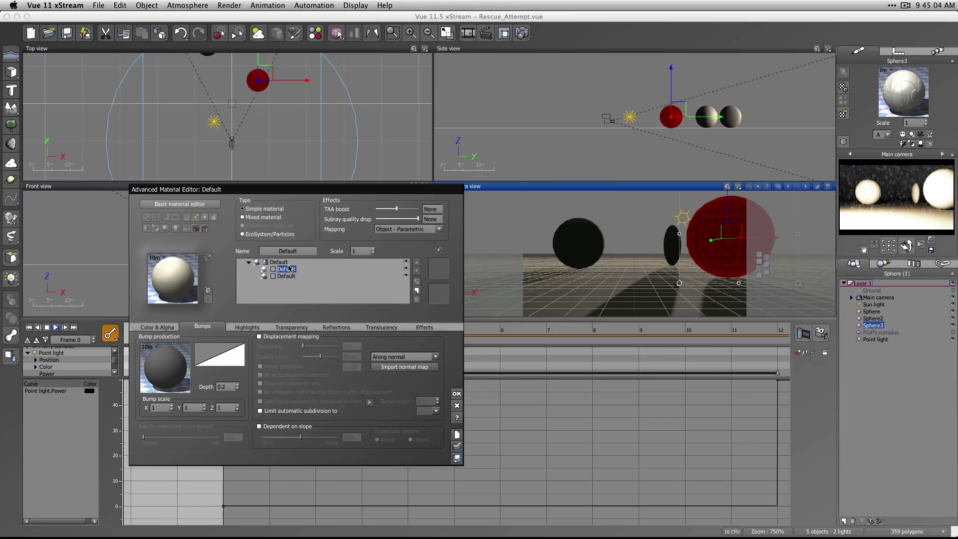
{"action": "left_click", "coordinate": [280, 262]}
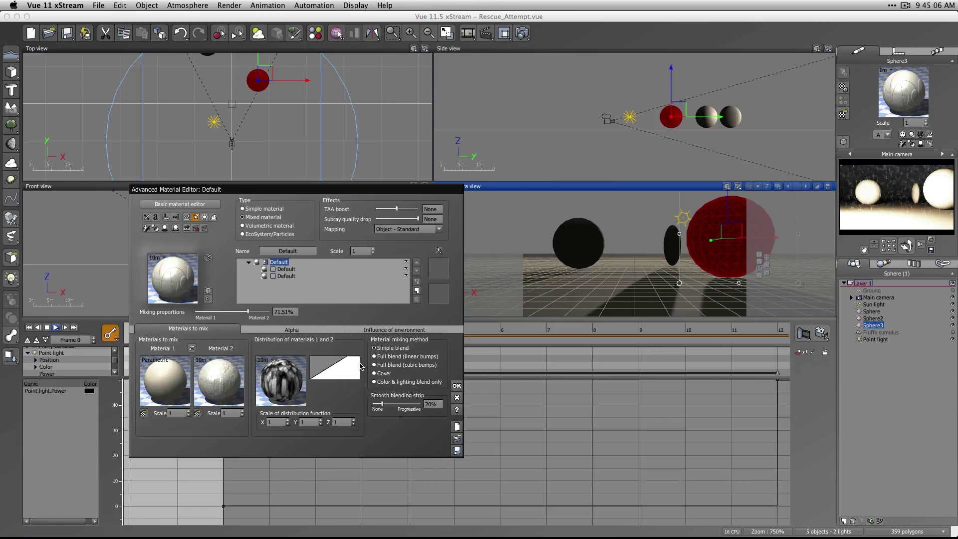
Reset the parent material's distribution function of materials 1 and 2 and set the smooth blending strip to 0%
{"action": "right_click", "coordinate": [286, 385]}
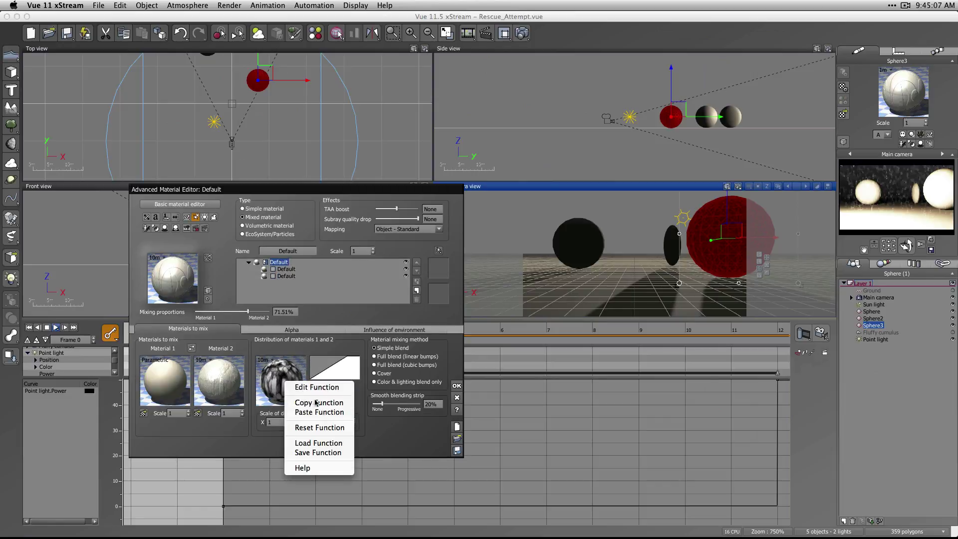
{"action": "left_click", "coordinate": [322, 430]}
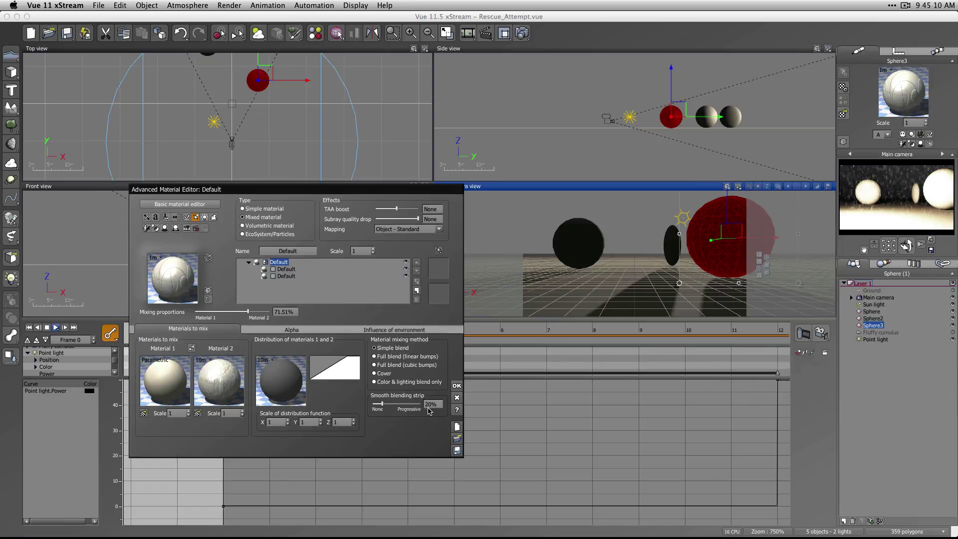
{"action": "left_click_drag", "start_coordinate": [389, 404], "coordinate": [338, 407]}
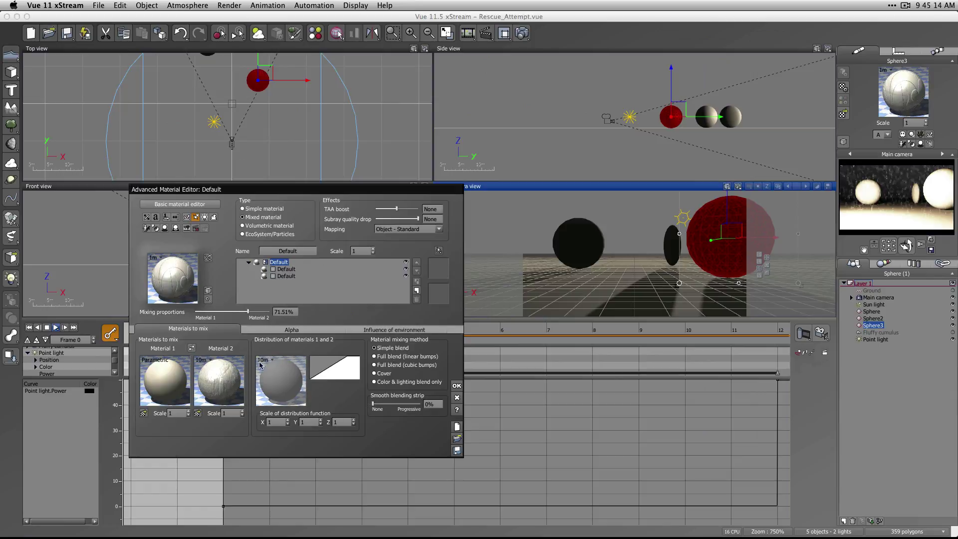
Set the parent material's preview scale to 10m and its mixing proportions to about 50%
{"action": "left_click", "coordinate": [155, 258]}
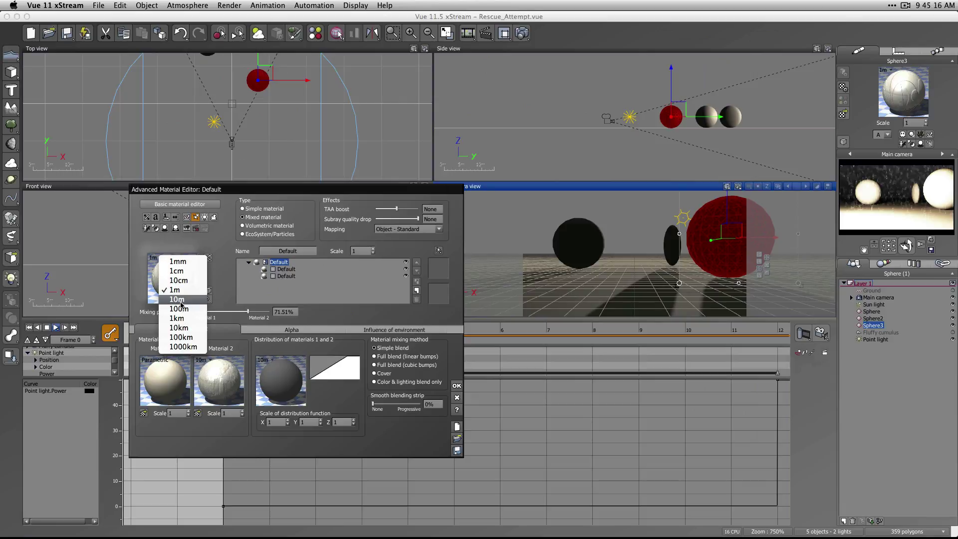
{"action": "left_click", "coordinate": [179, 299]}
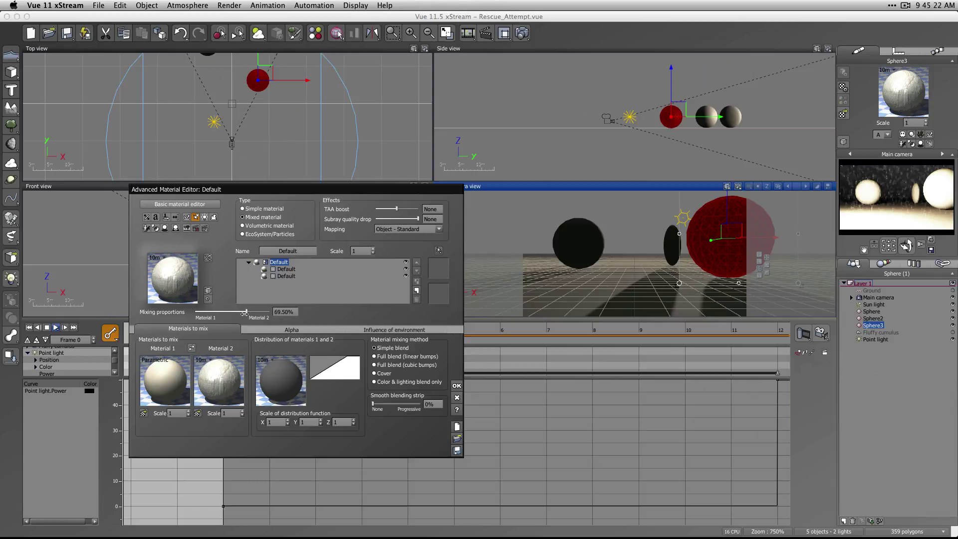
{"action": "left_click_drag", "start_coordinate": [244, 313], "coordinate": [232, 313]}
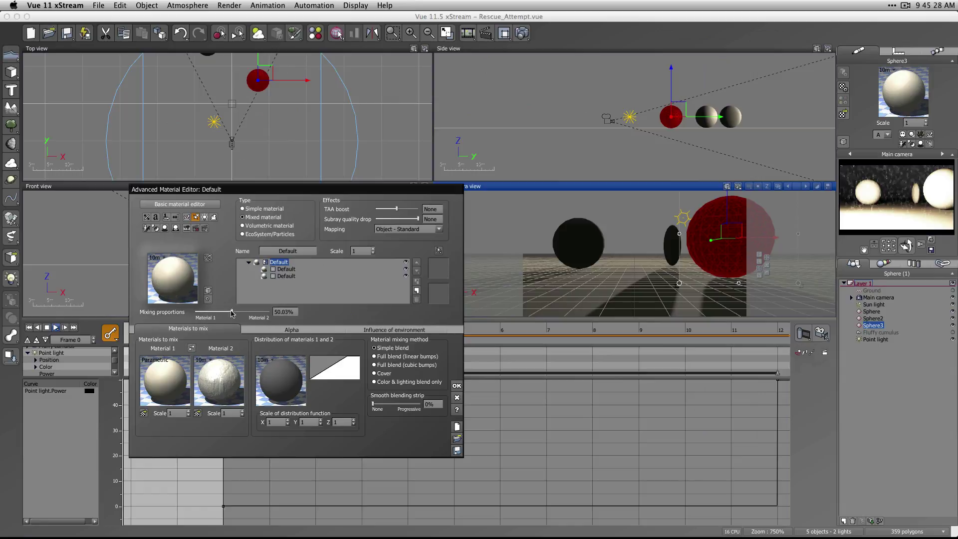
Edit the distribution function of materials 1 and 2, adding a Simple Fractal node and linking its Altitude output to Distribution
{"action": "right_click", "coordinate": [278, 379]}
{"action": "left_click", "coordinate": [302, 389]}
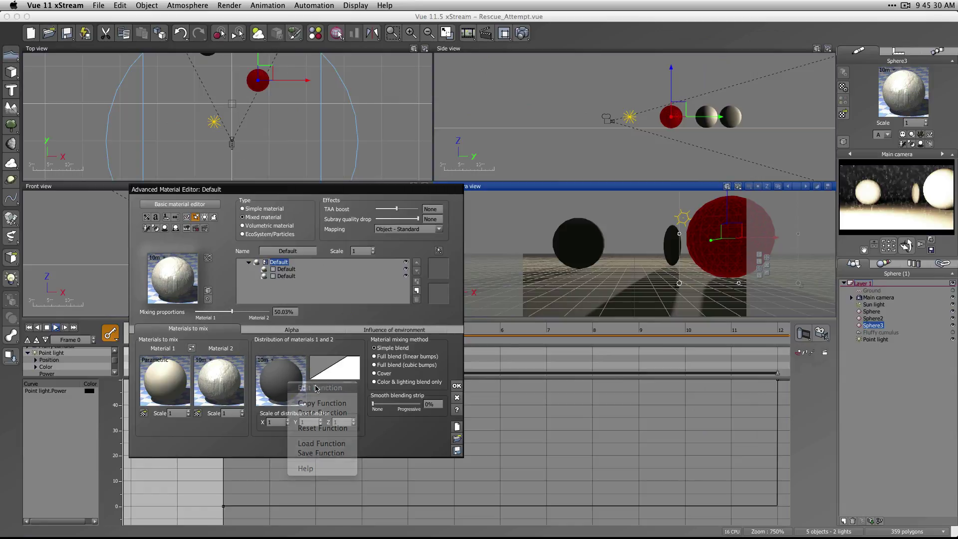
{"action": "left_click", "coordinate": [329, 196]}
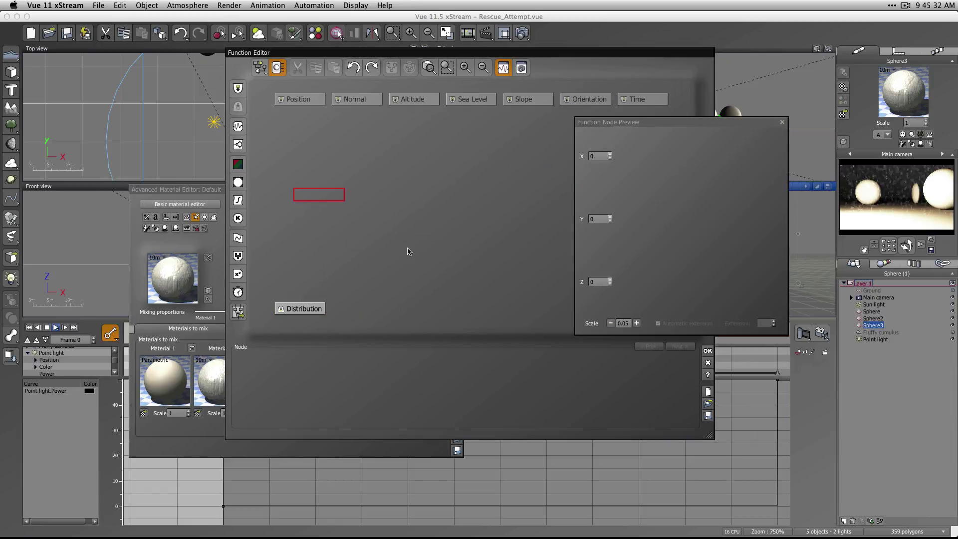
{"action": "left_click", "coordinate": [238, 144]}
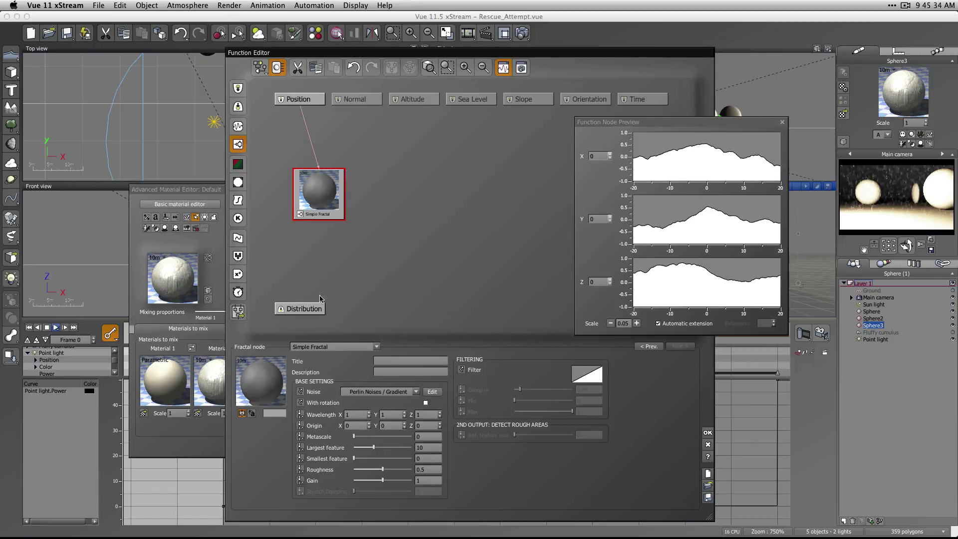
{"action": "left_click_drag", "start_coordinate": [301, 303], "coordinate": [321, 200]}
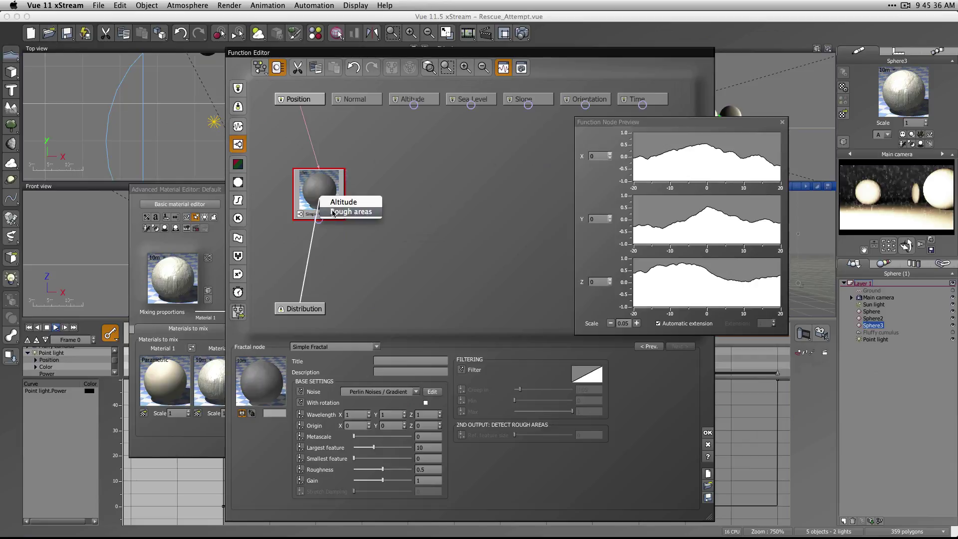
{"action": "left_click", "coordinate": [340, 202]}
Set the fractal's gain to about 9.24, Z wavelength to 5 and largest feature to about 1.04, and accept the function
{"action": "left_click_drag", "start_coordinate": [384, 479], "coordinate": [410, 483]}
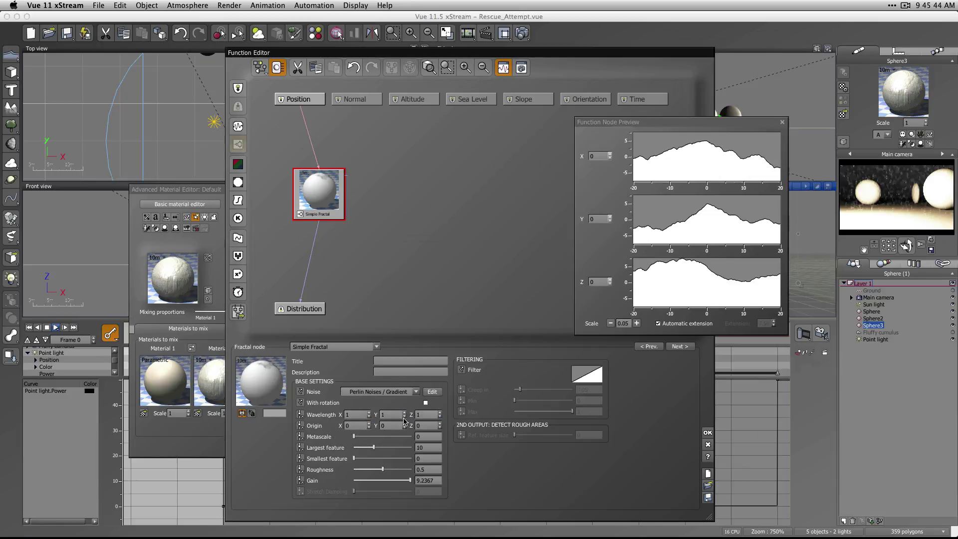
{"action": "left_click", "coordinate": [425, 416]}
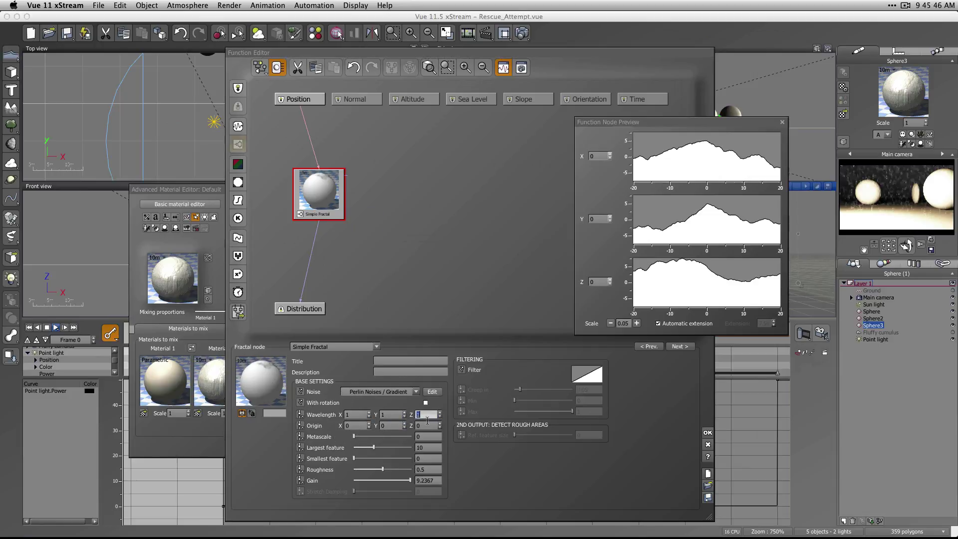
{"action": "type", "text": "5"}
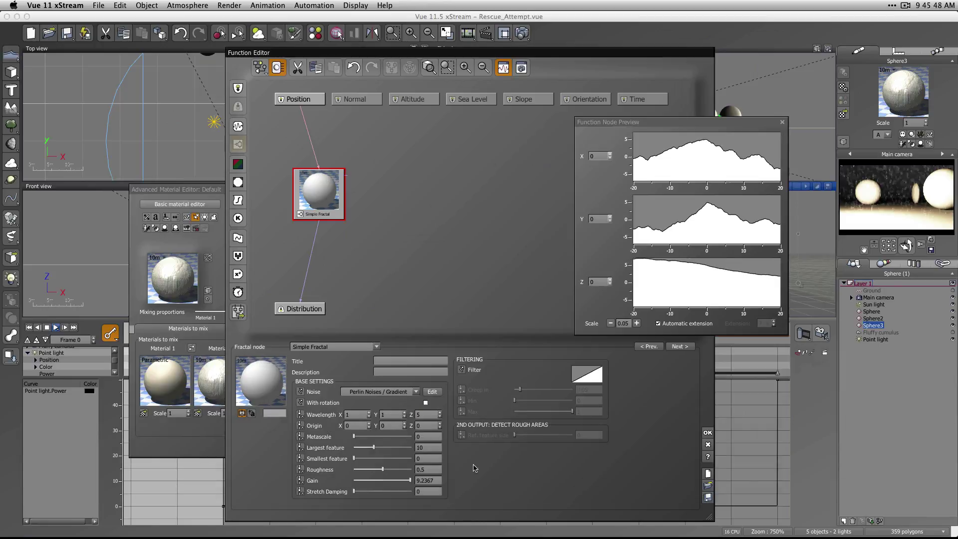
{"action": "left_click_drag", "start_coordinate": [373, 448], "coordinate": [357, 448]}
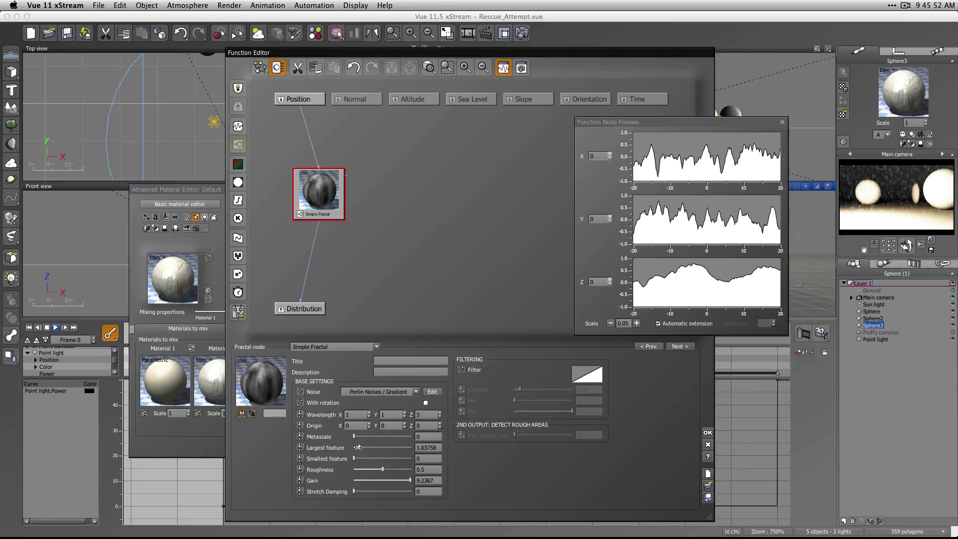
{"action": "left_click", "coordinate": [707, 432]}
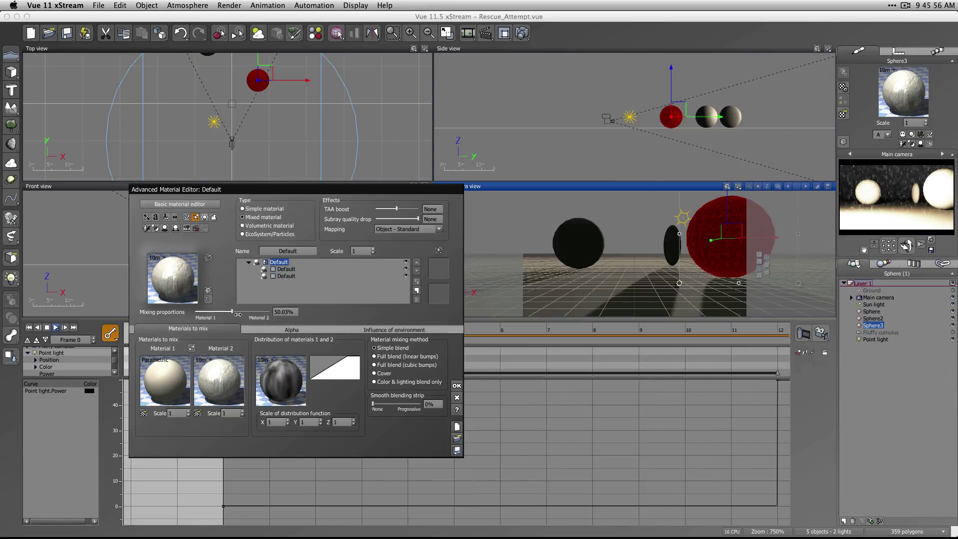
Set the smooth blending strip to 25% and the mixing proportions to about 47%
{"action": "left_click_drag", "start_coordinate": [378, 406], "coordinate": [386, 406]}
{"action": "left_click_drag", "start_coordinate": [236, 312], "coordinate": [231, 314]}
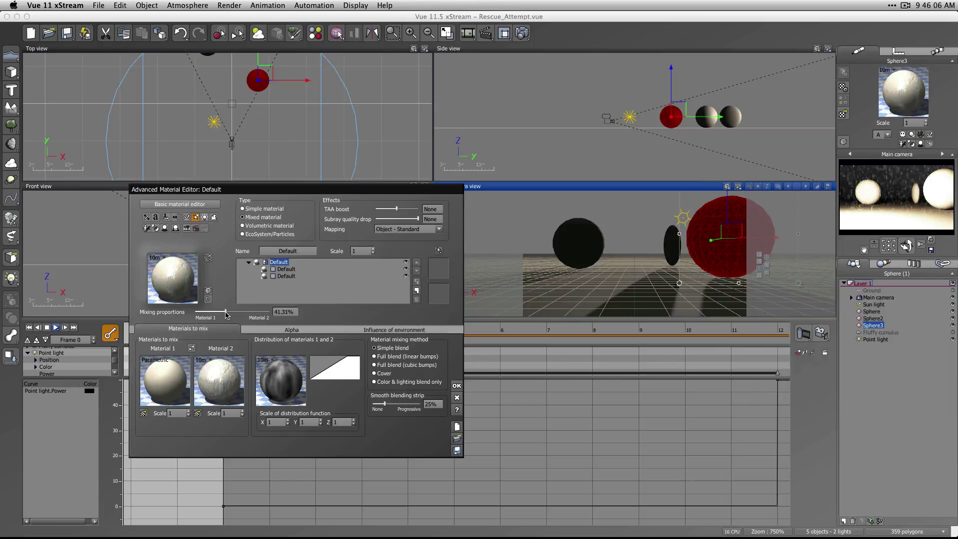
{"action": "left_click_drag", "start_coordinate": [225, 312], "coordinate": [223, 313]}
{"action": "left_click_drag", "start_coordinate": [225, 312], "coordinate": [230, 312]}
Make the material distribution depend on local slope, altitude and orientation, strengthen the slope influence, and set the mixing proportions to about 45%
{"action": "left_click", "coordinate": [371, 329]}
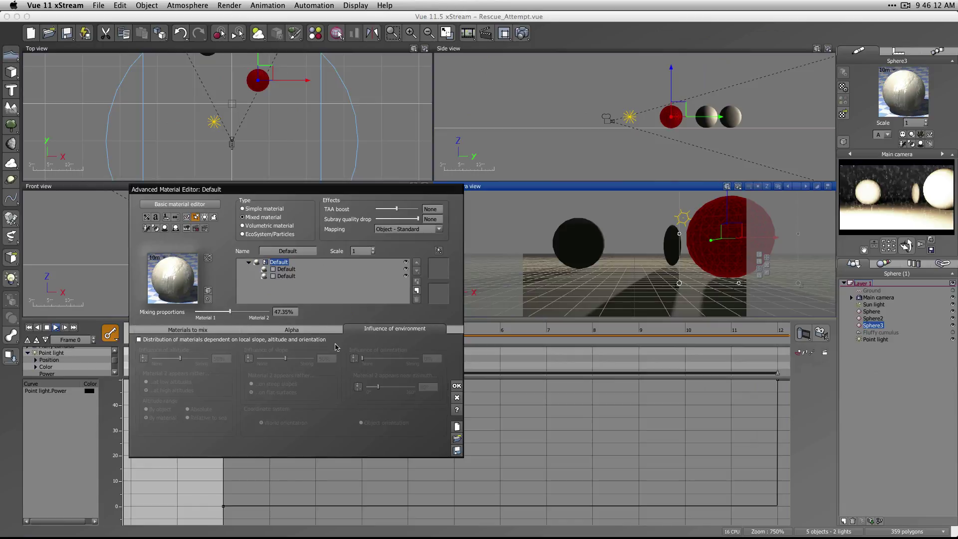
{"action": "left_click", "coordinate": [155, 340]}
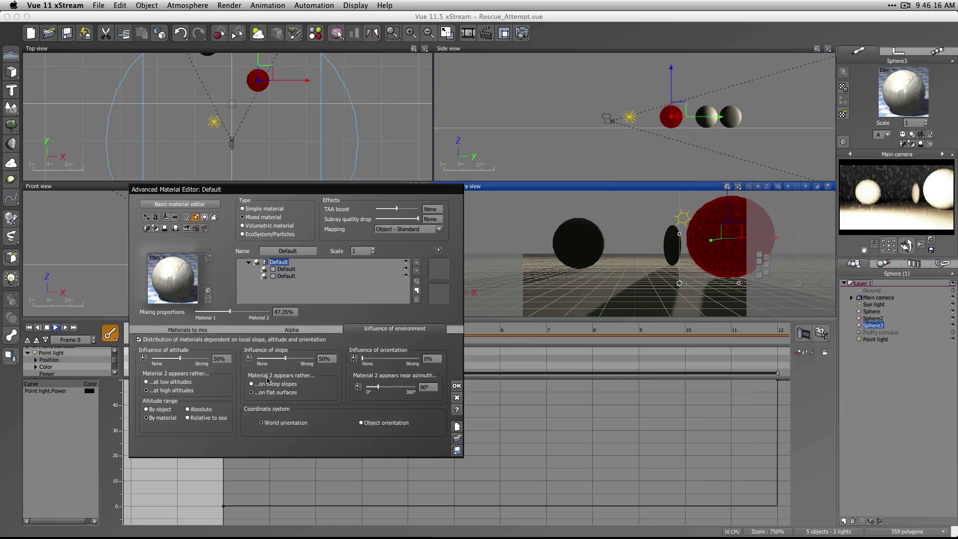
{"action": "left_click_drag", "start_coordinate": [285, 360], "coordinate": [303, 359]}
{"action": "left_click_drag", "start_coordinate": [188, 359], "coordinate": [189, 359]}
{"action": "mouse_move", "coordinate": [237, 314]}
{"action": "left_mouse_down"}
{"action": "mouse_move", "coordinate": [199, 316]}
{"action": "mouse_move", "coordinate": [228, 315]}
{"action": "left_mouse_up"}
Lower the mixing proportions to about 8.7% at frame 0 and move the material editor clear of the timeline
{"action": "left_click", "coordinate": [182, 330]}
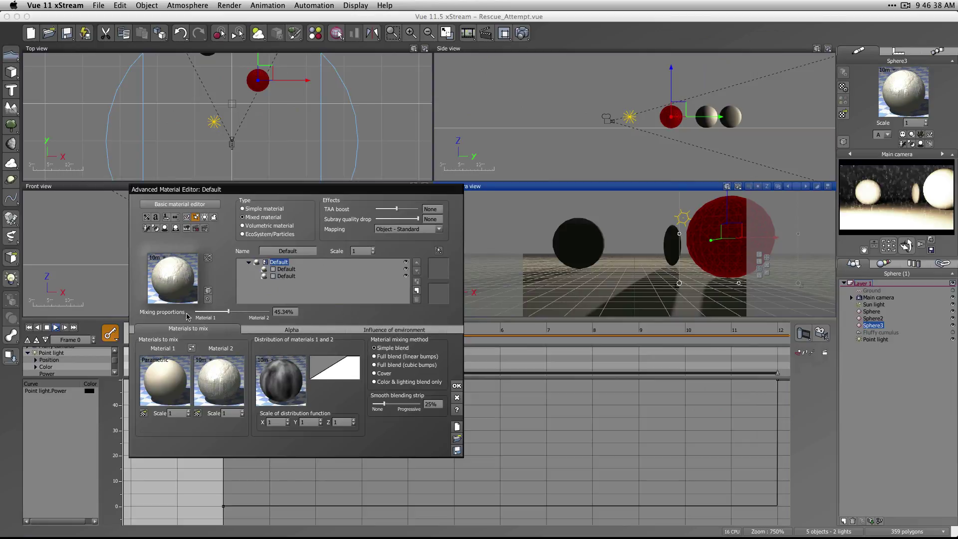
{"action": "left_click_drag", "start_coordinate": [228, 315], "coordinate": [199, 311]}
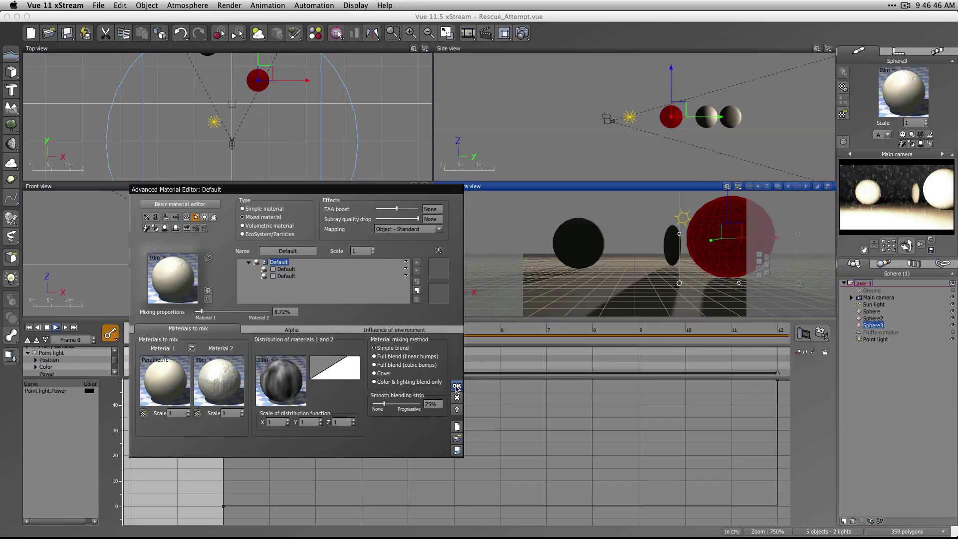
{"action": "left_click_drag", "start_coordinate": [321, 188], "coordinate": [584, 63]}
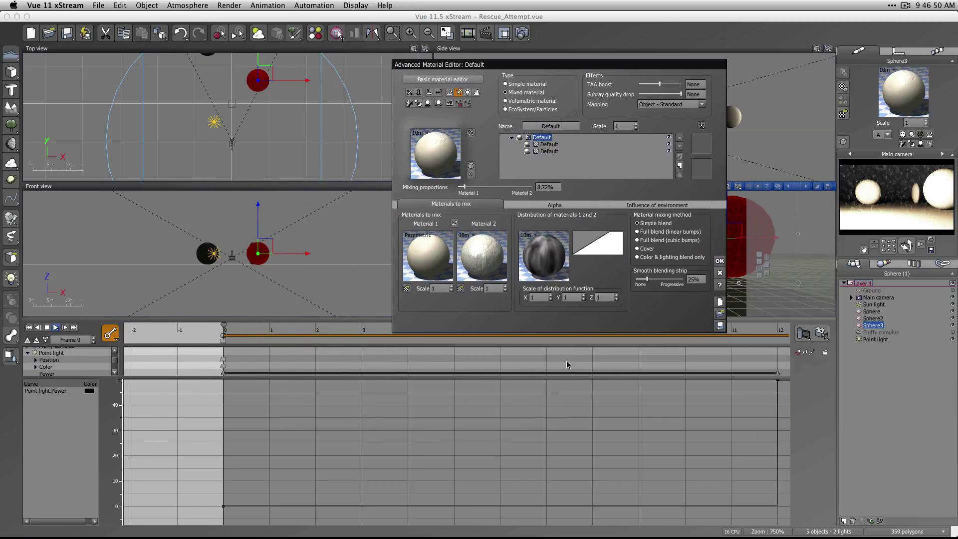
Go to frame 50, the end of the animation, and set the mixing proportions to about 53%, agreeing to animate the material
{"action": "left_click", "coordinate": [474, 417]}
{"action": "scroll", "coordinate": [646, 456], "scroll_direction": "left", "scroll_amount": 4}
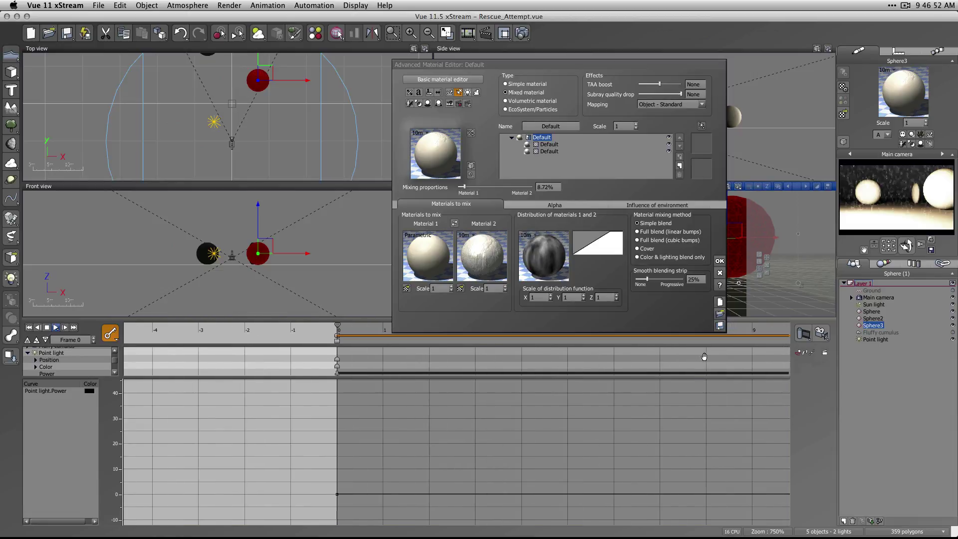
{"action": "right_click", "coordinate": [658, 355]}
{"action": "left_click", "coordinate": [753, 338]}
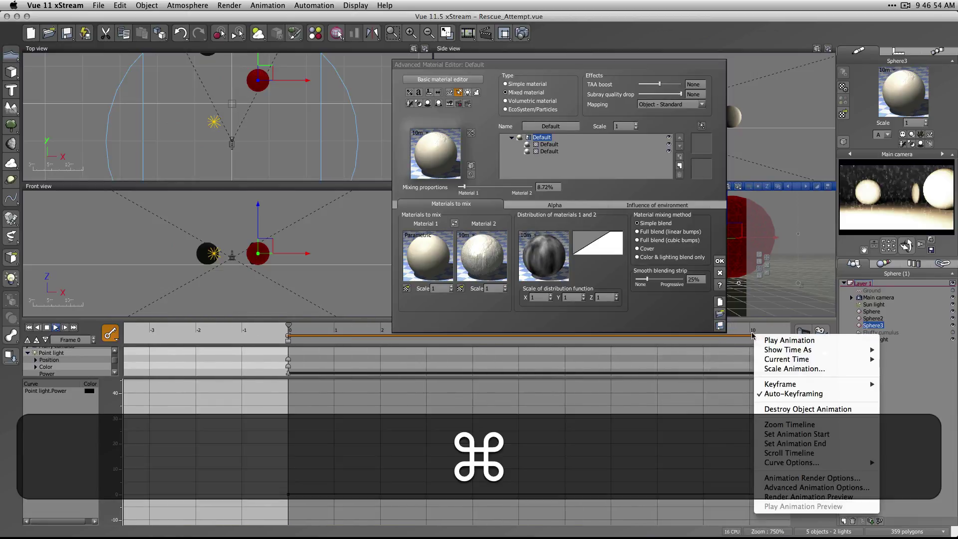
{"action": "scroll", "coordinate": [741, 334], "scroll_direction": "down", "scroll_amount": 3, "text": "super"}
{"action": "scroll", "coordinate": [739, 336], "scroll_direction": "down", "scroll_amount": 5, "text": "super"}
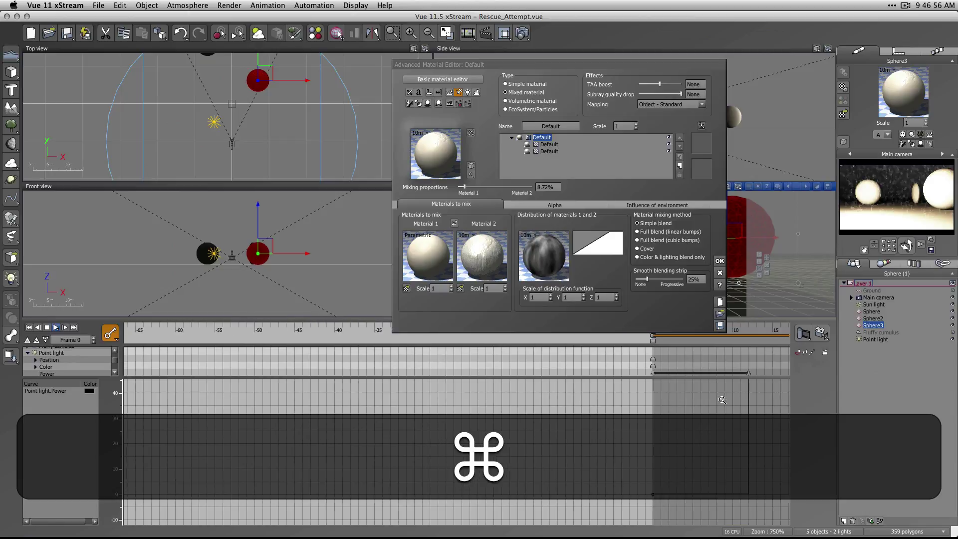
{"action": "scroll", "coordinate": [750, 333], "scroll_direction": "right", "scroll_amount": 10}
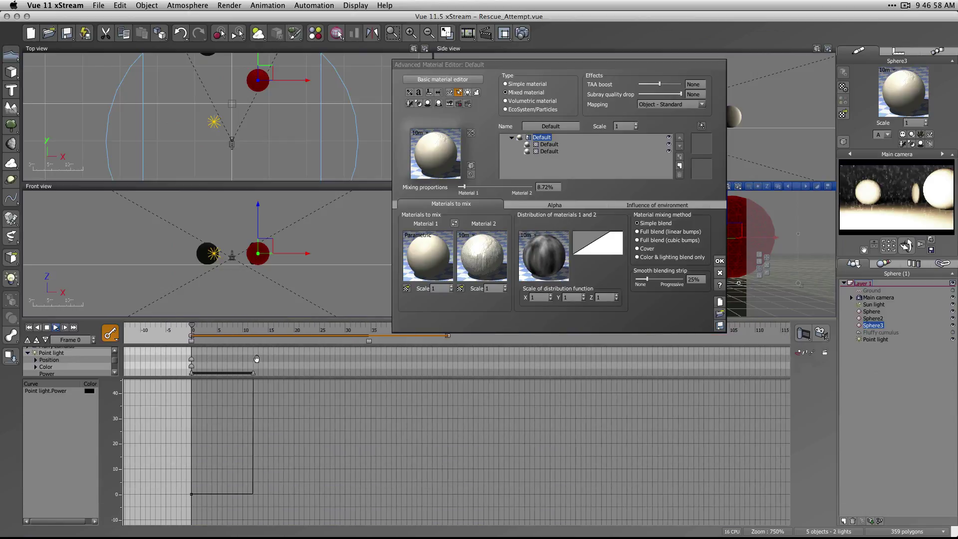
{"action": "left_click", "coordinate": [437, 333]}
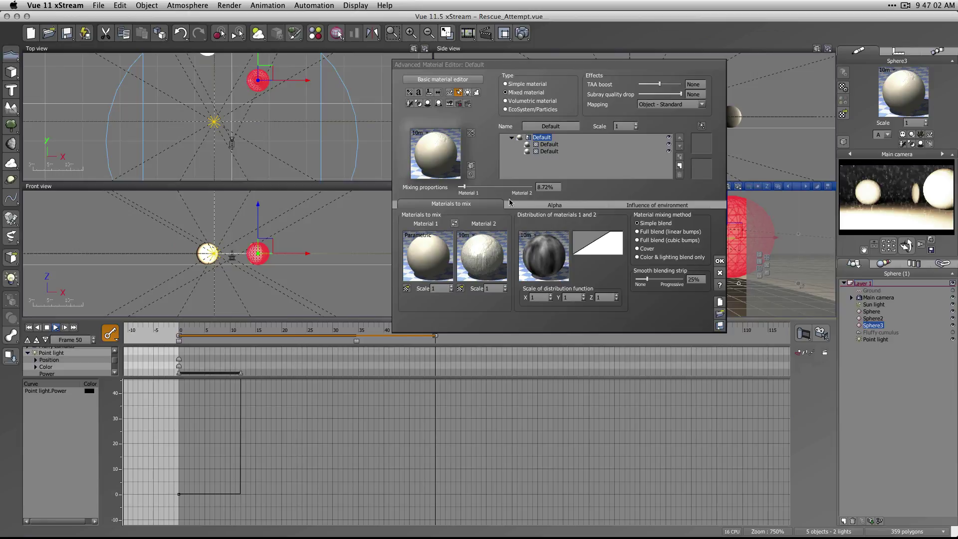
{"action": "left_click_drag", "start_coordinate": [463, 186], "coordinate": [499, 188]}
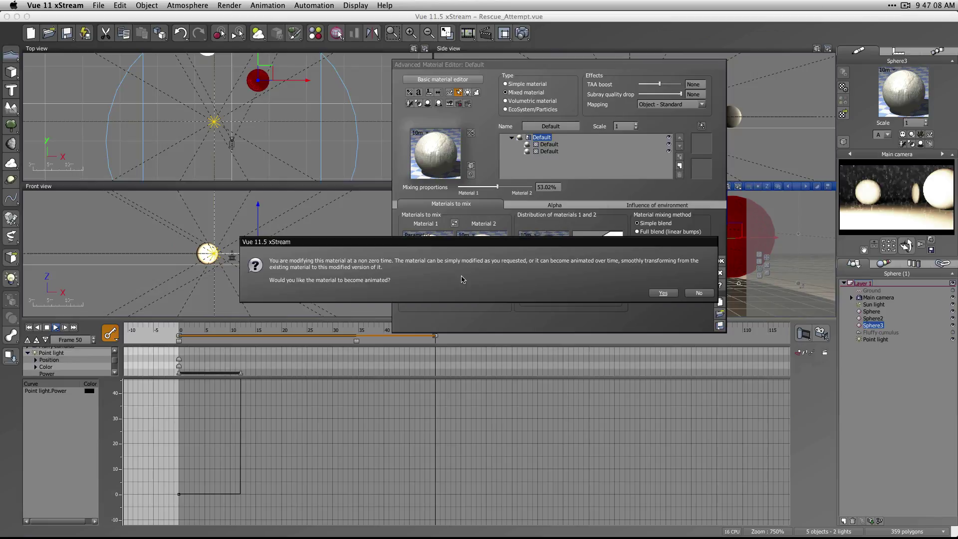
{"action": "left_click", "coordinate": [658, 293]}
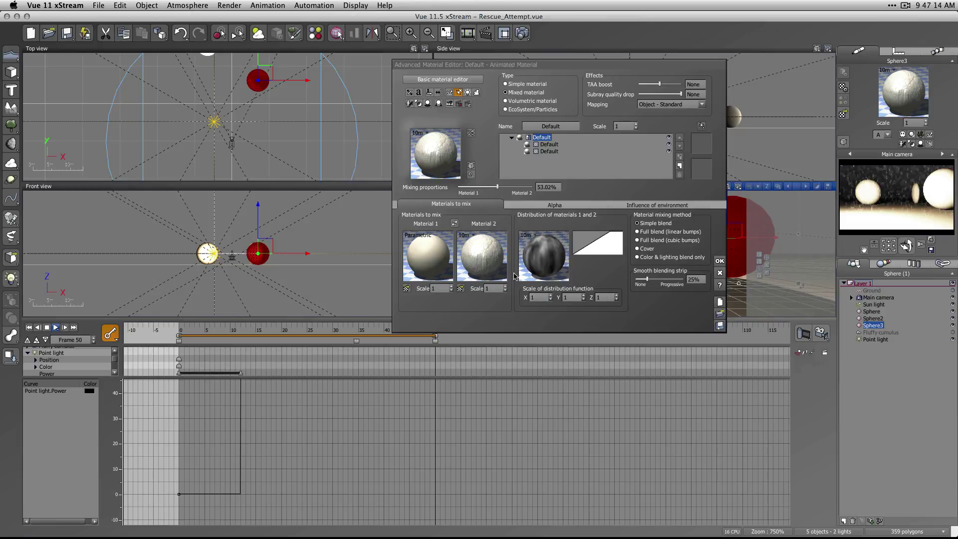
Add a Simple Turbulence node above the Round Samples node in the second sub-material's bump function, declining to animate that change
{"action": "double_click", "coordinate": [482, 264]}
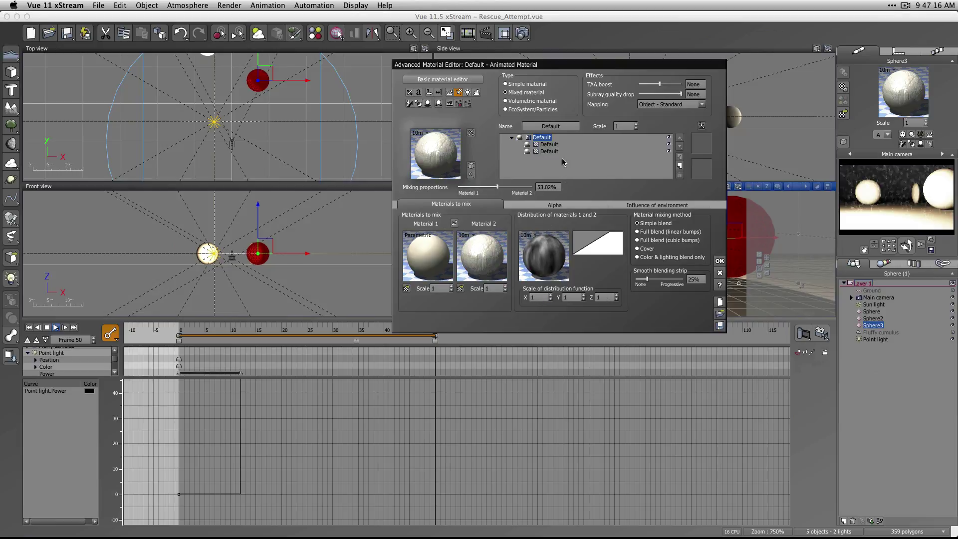
{"action": "right_click", "coordinate": [455, 244]}
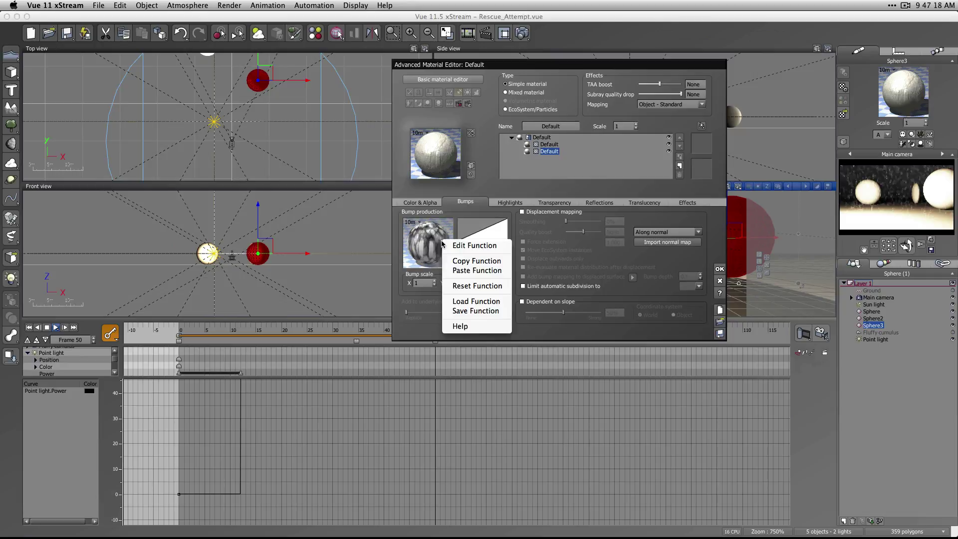
{"action": "left_click", "coordinate": [482, 247]}
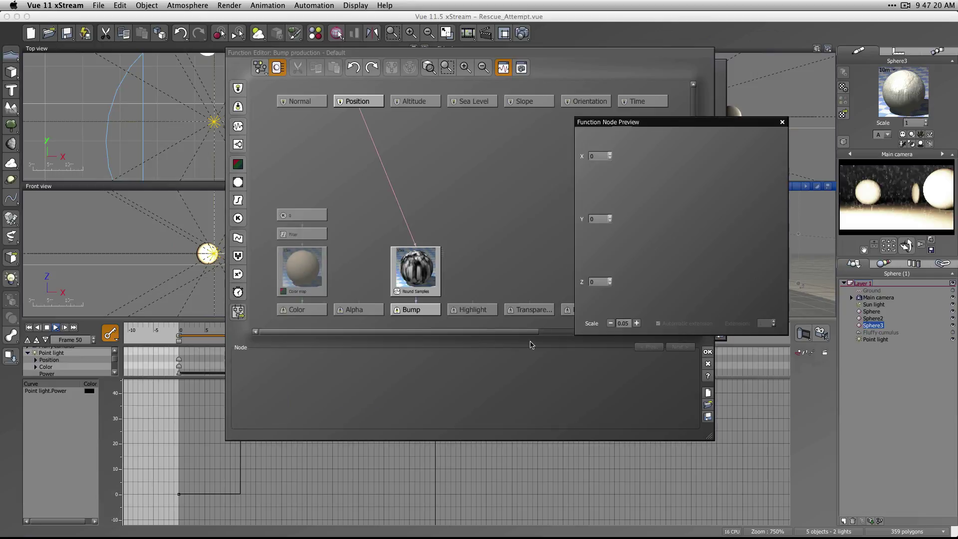
{"action": "left_click", "coordinate": [429, 257]}
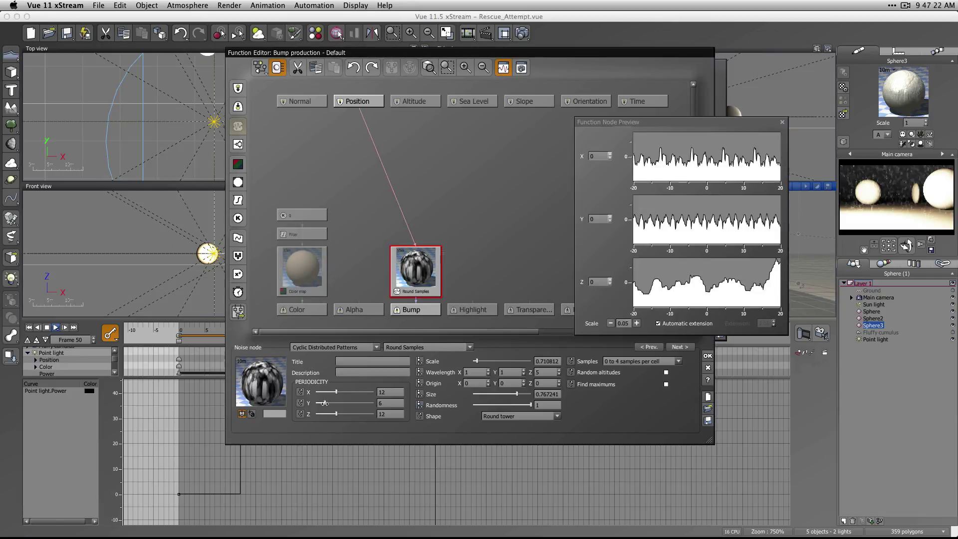
{"action": "left_click", "coordinate": [454, 216]}
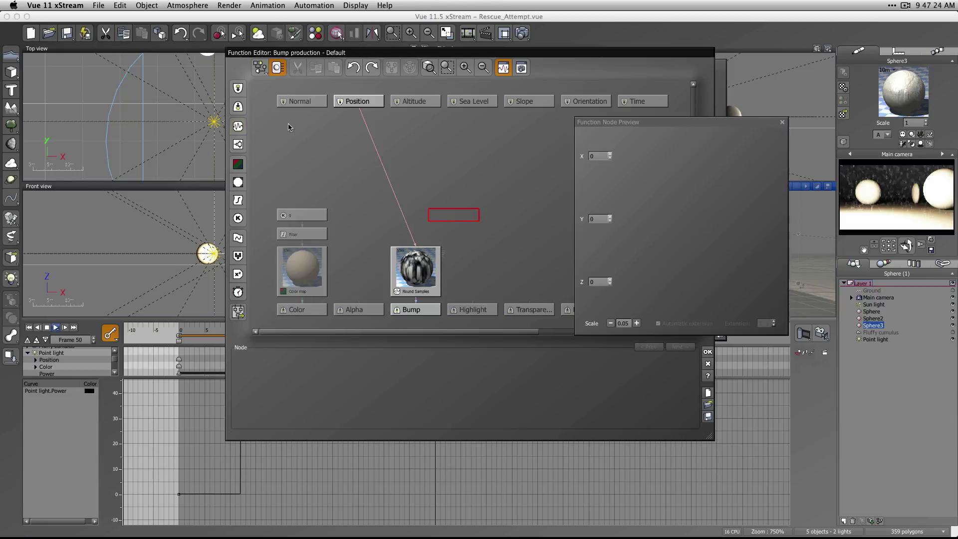
{"action": "left_click", "coordinate": [240, 242]}
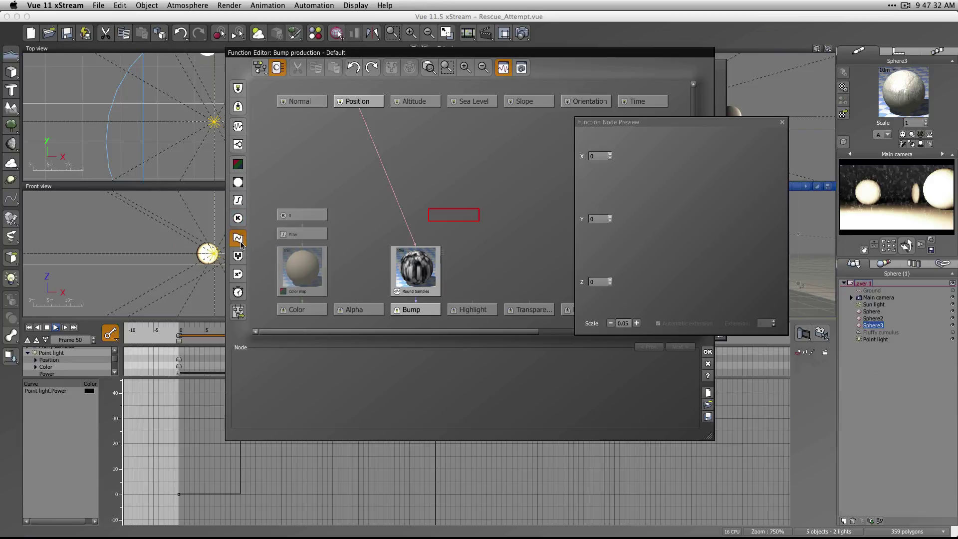
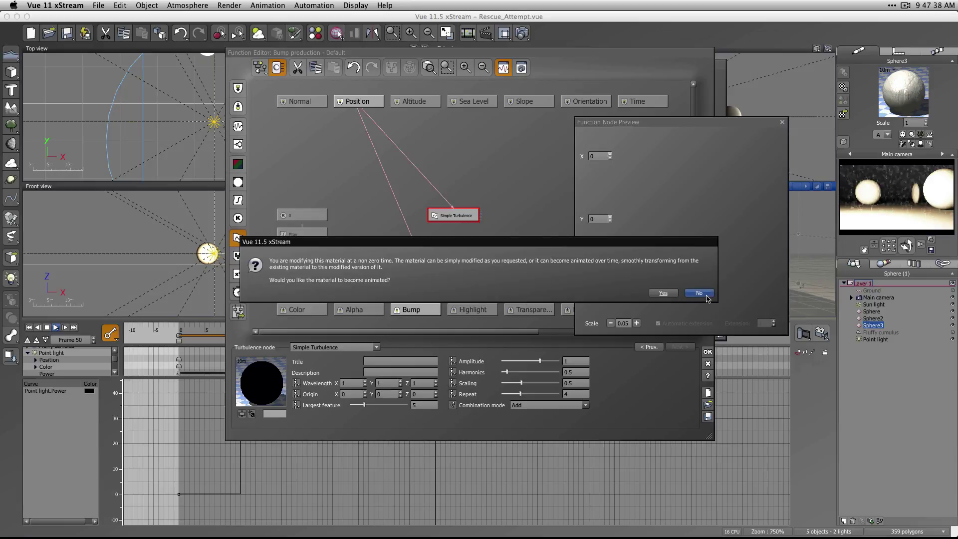
{"action": "left_click", "coordinate": [699, 294]}
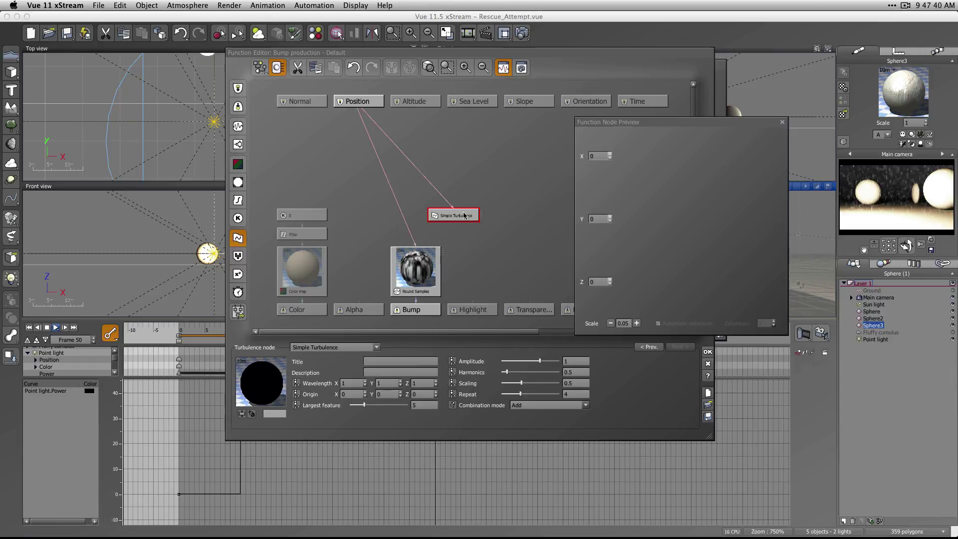
{"action": "left_click_drag", "start_coordinate": [464, 215], "coordinate": [465, 196]}
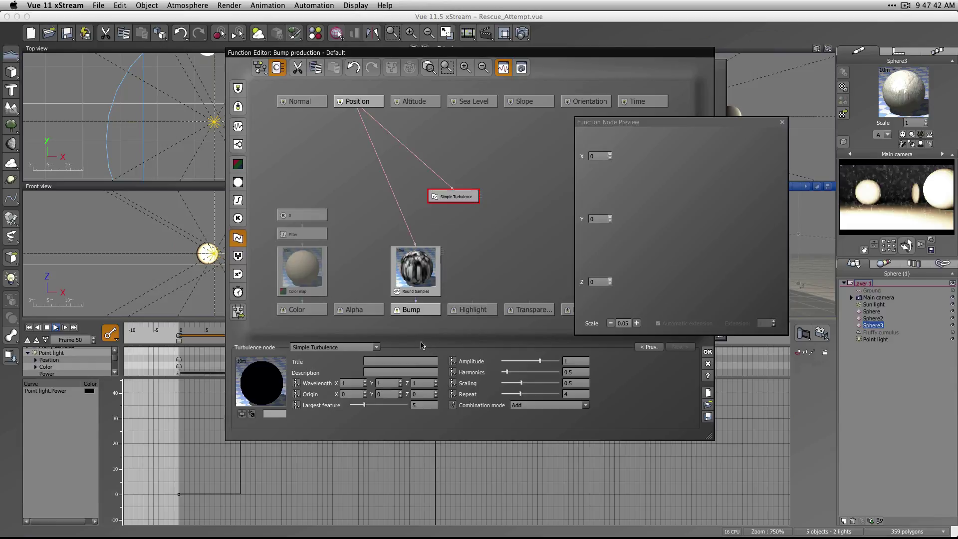
Delete the direct link from Position to the Round Samples node and route it through the Simple Turbulence node instead
{"action": "left_click", "coordinate": [377, 347]}
{"action": "left_click", "coordinate": [475, 283]}
{"action": "left_click", "coordinate": [376, 346]}
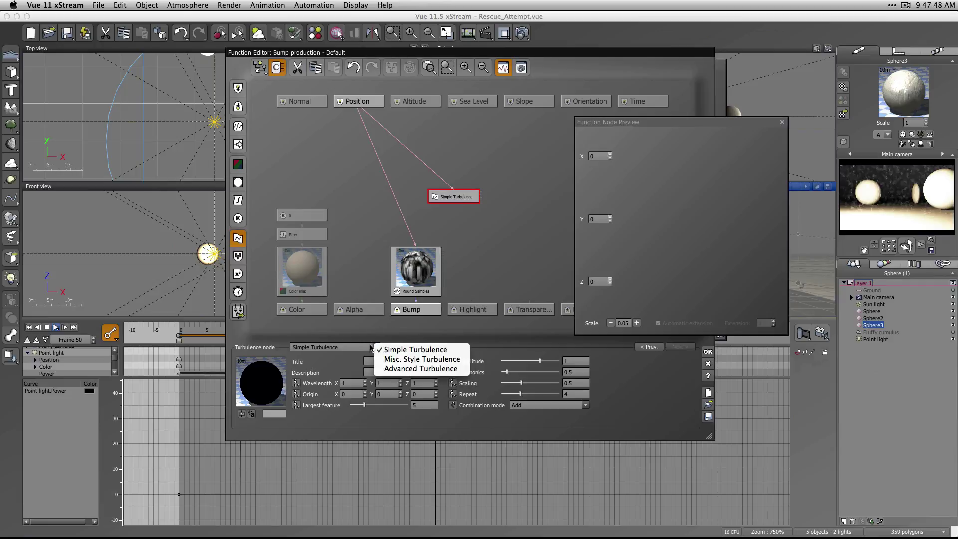
{"action": "left_click", "coordinate": [505, 250]}
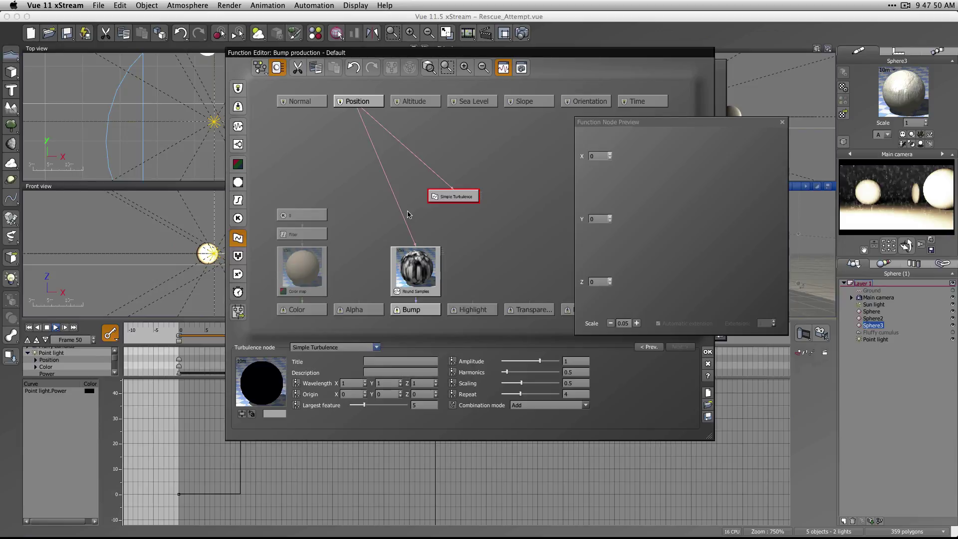
{"action": "left_click", "coordinate": [401, 215]}
{"action": "key", "text": "Delete"}
{"action": "left_click_drag", "start_coordinate": [418, 248], "coordinate": [396, 196]}
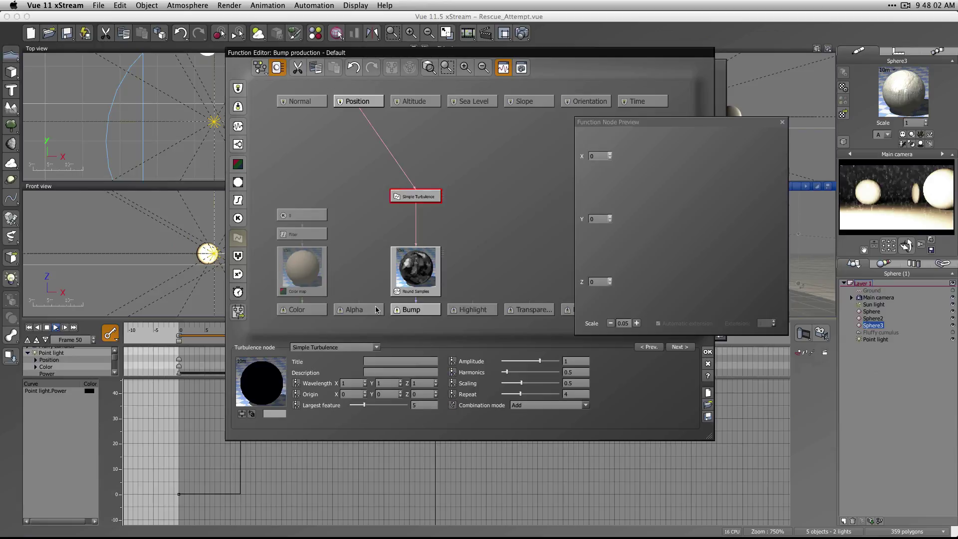
Expose the Origin of the Round Samples node as a connectable vector input and check the available constant types
{"action": "left_click", "coordinate": [421, 259]}
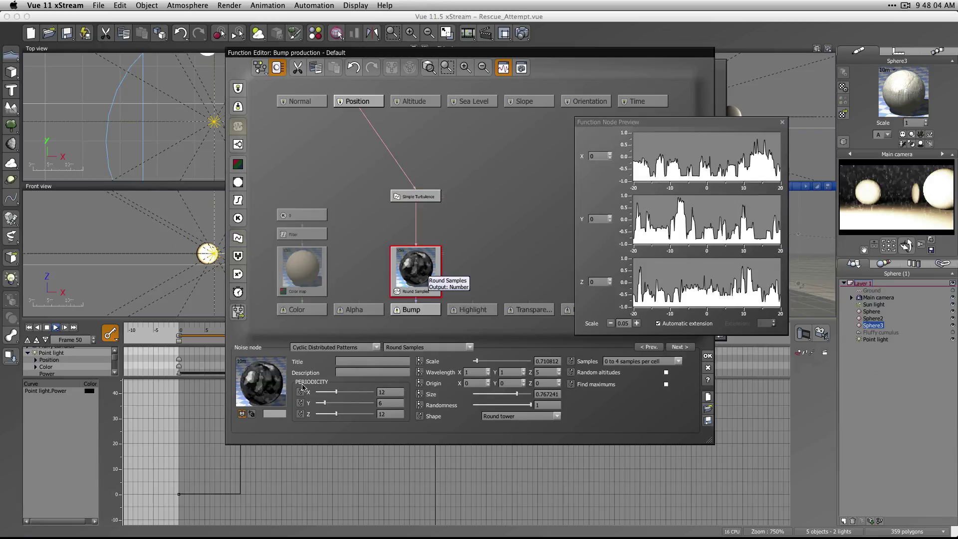
{"action": "left_click", "coordinate": [420, 198]}
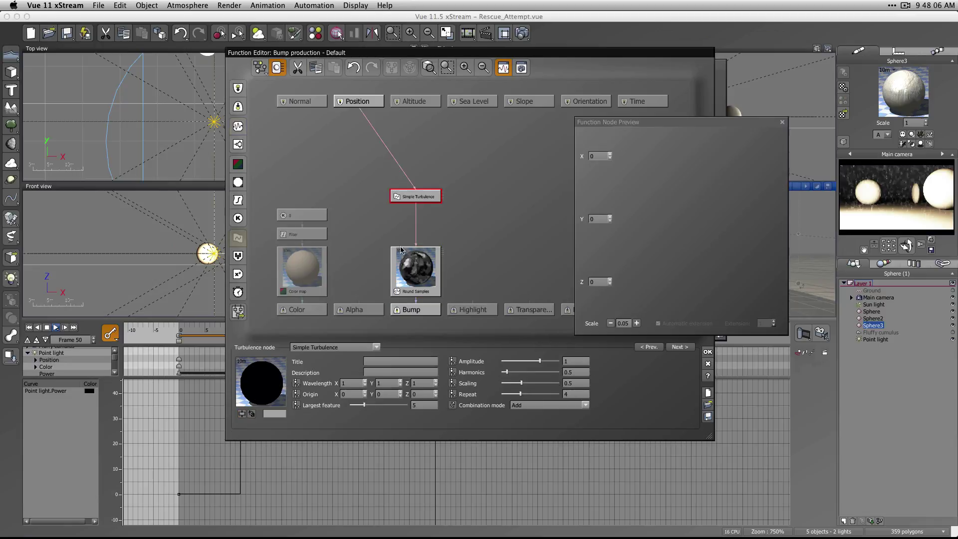
{"action": "left_click", "coordinate": [400, 282]}
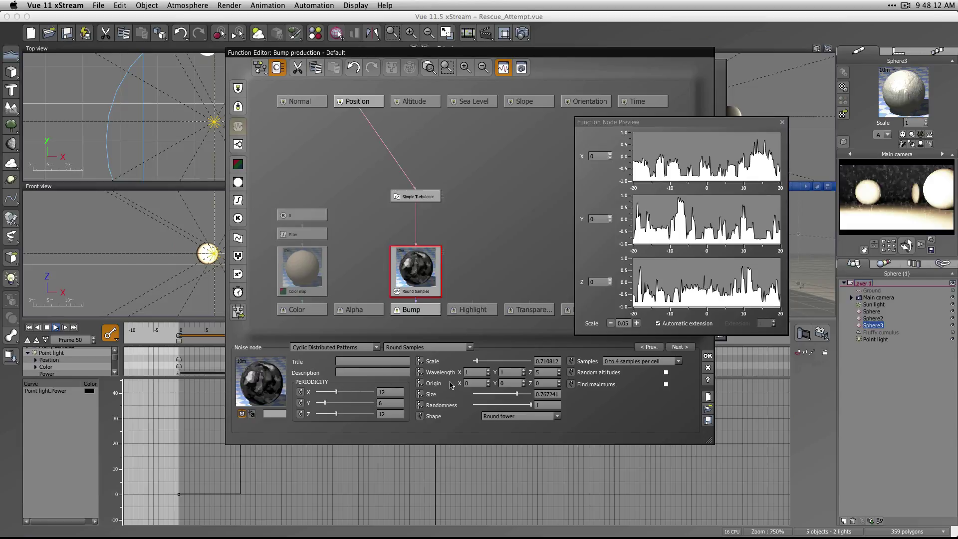
{"action": "left_click", "coordinate": [419, 383]}
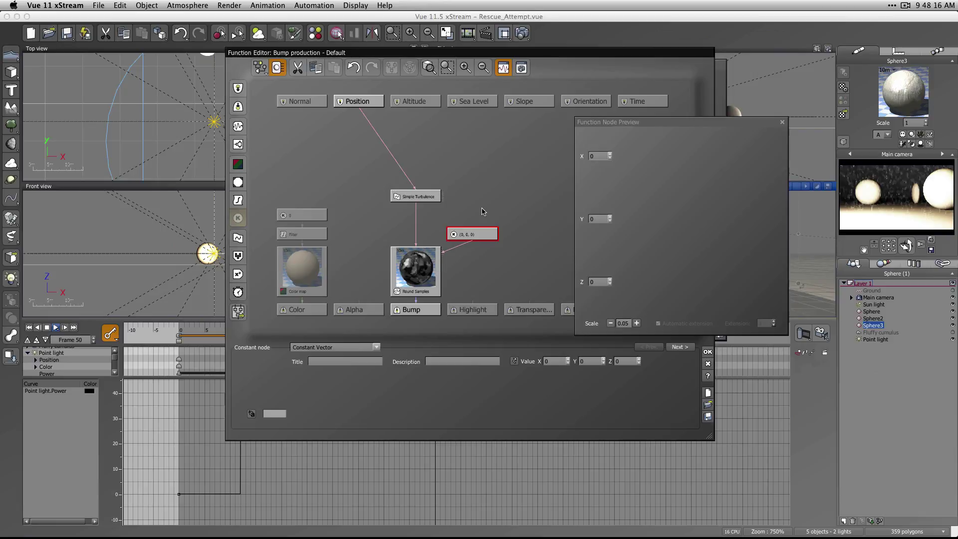
{"action": "left_click", "coordinate": [468, 236]}
{"action": "left_click", "coordinate": [371, 348]}
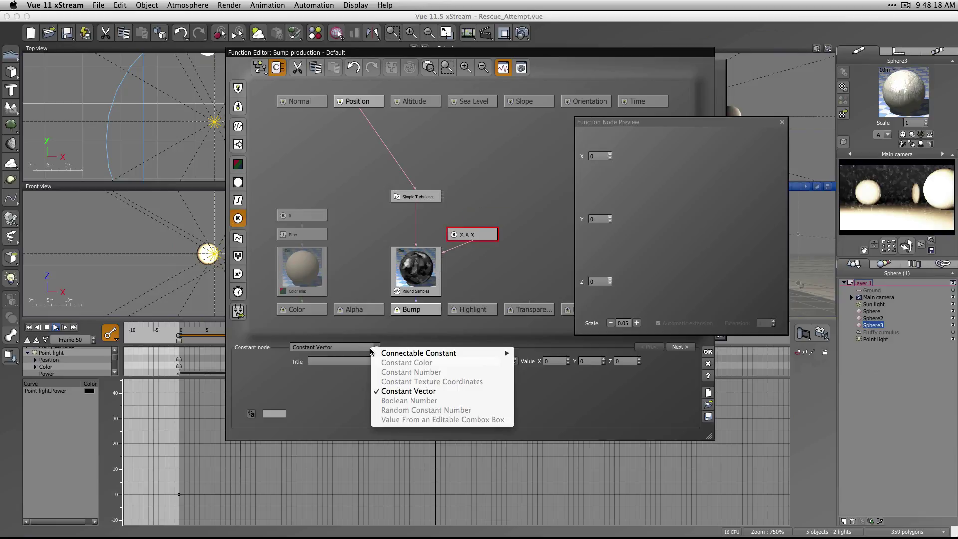
{"action": "mouse_move", "coordinate": [418, 353]}
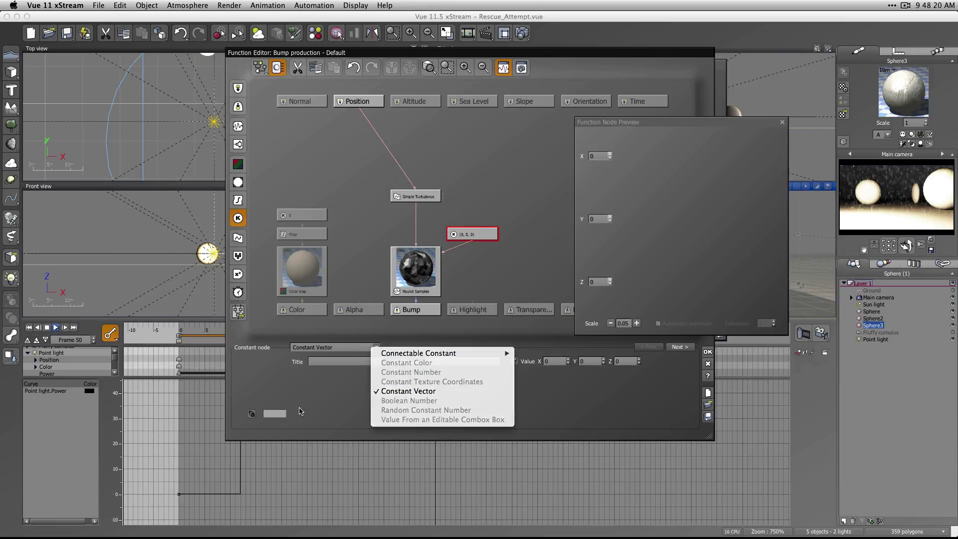
{"action": "left_click", "coordinate": [279, 375]}
Add a math node to the bump function and change its operation to the Vector3 Seed randomness type
{"action": "left_click", "coordinate": [239, 275]}
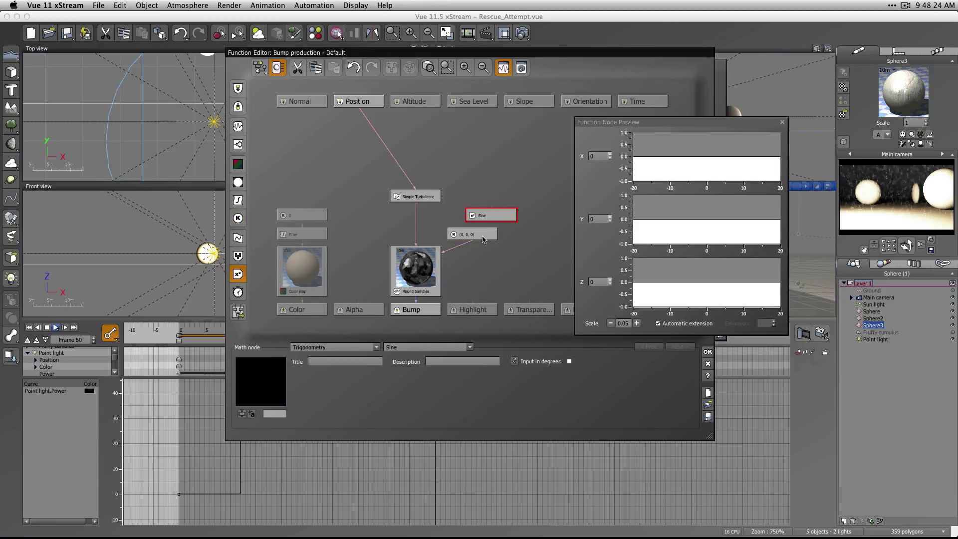
{"action": "left_click", "coordinate": [376, 347]}
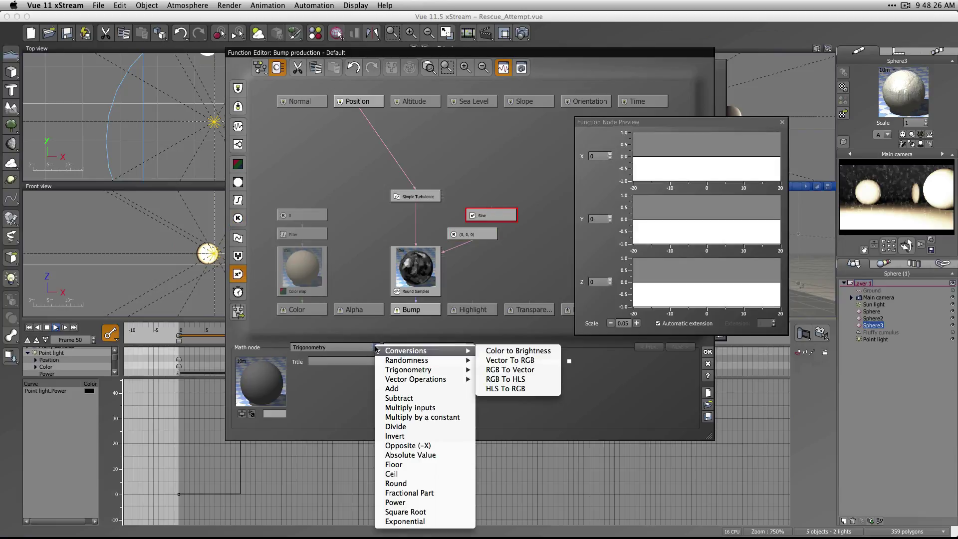
{"action": "mouse_move", "coordinate": [391, 362]}
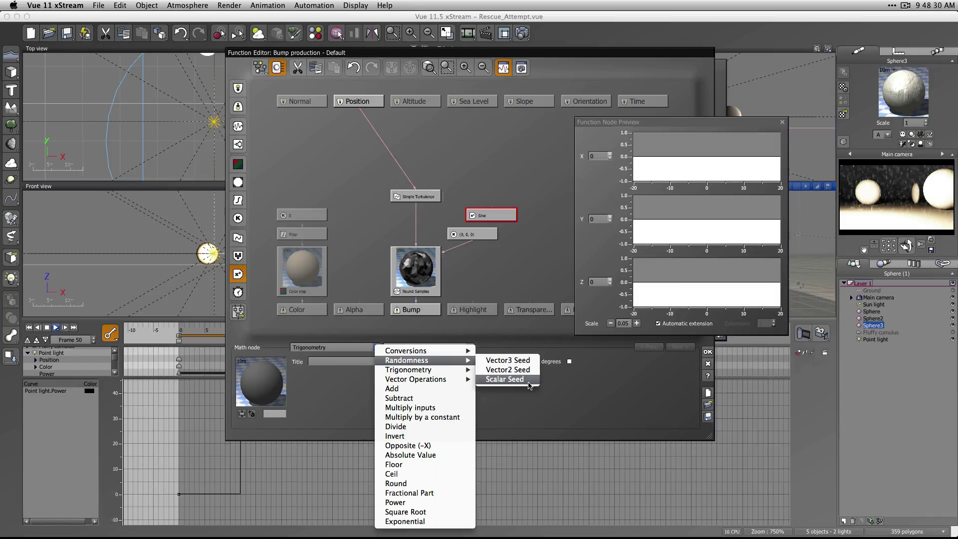
{"action": "left_click", "coordinate": [526, 363]}
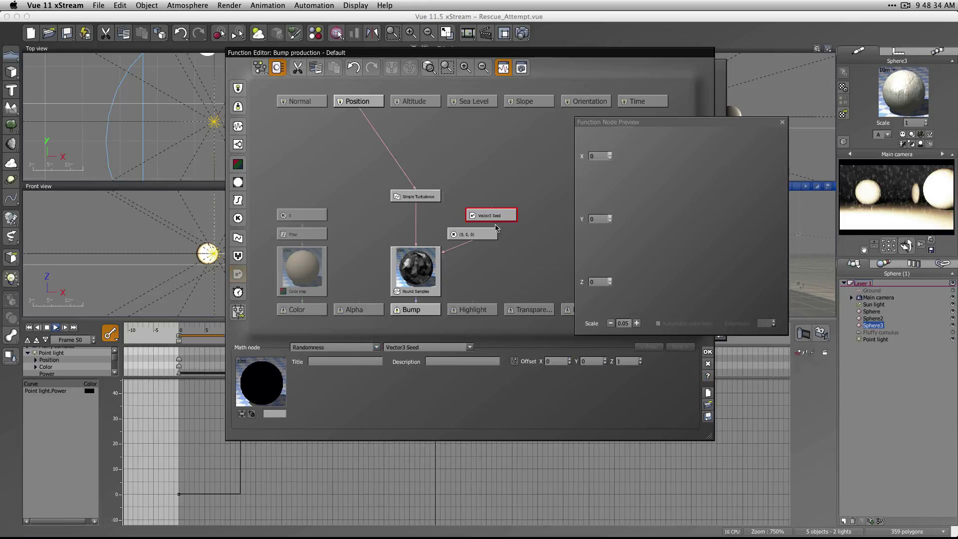
Delete the constant vector feeding the Origin of Round Samples and connect the Vector3 Seed node to that Origin
{"action": "left_click", "coordinate": [477, 238]}
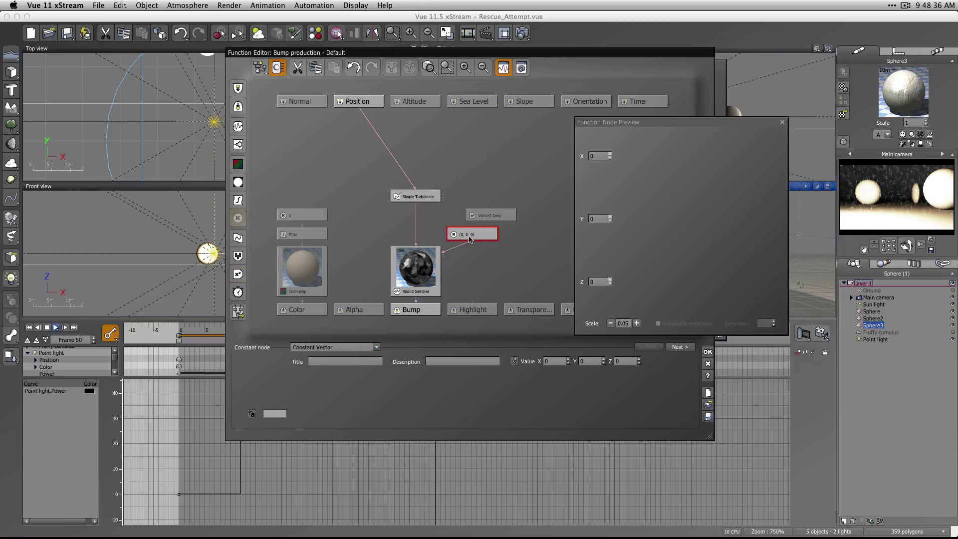
{"action": "left_click_drag", "start_coordinate": [476, 234], "coordinate": [533, 234]}
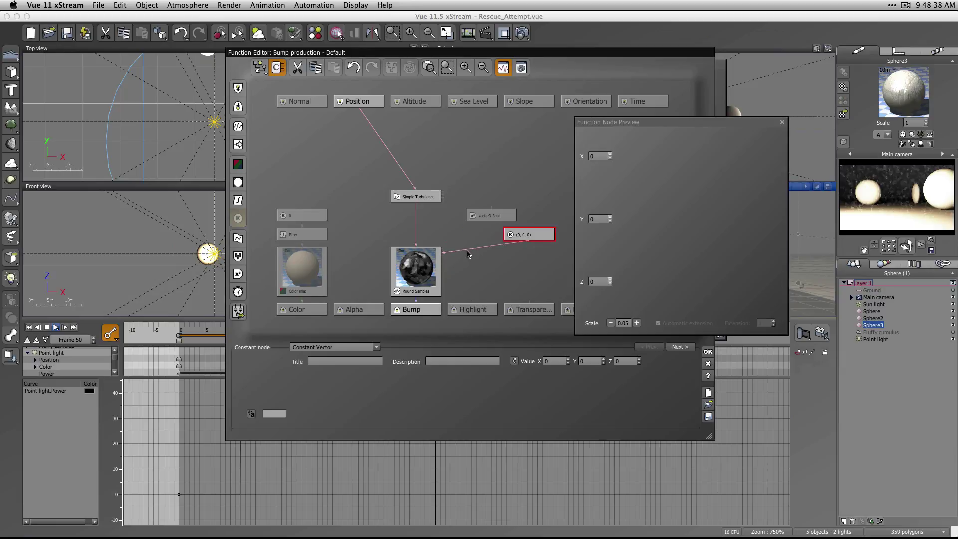
{"action": "left_click_drag", "start_coordinate": [468, 254], "coordinate": [549, 317]}
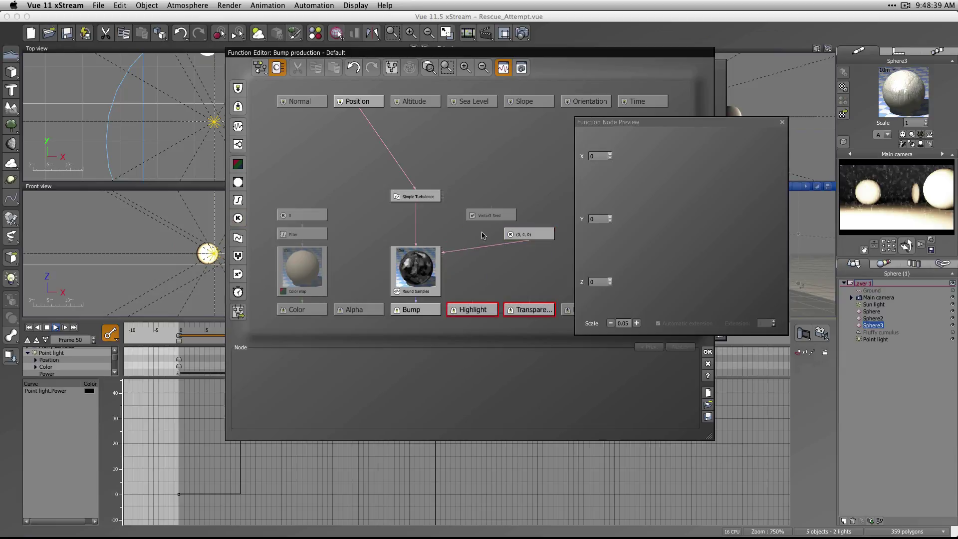
{"action": "left_click", "coordinate": [523, 235]}
{"action": "key", "text": "BackSpace"}
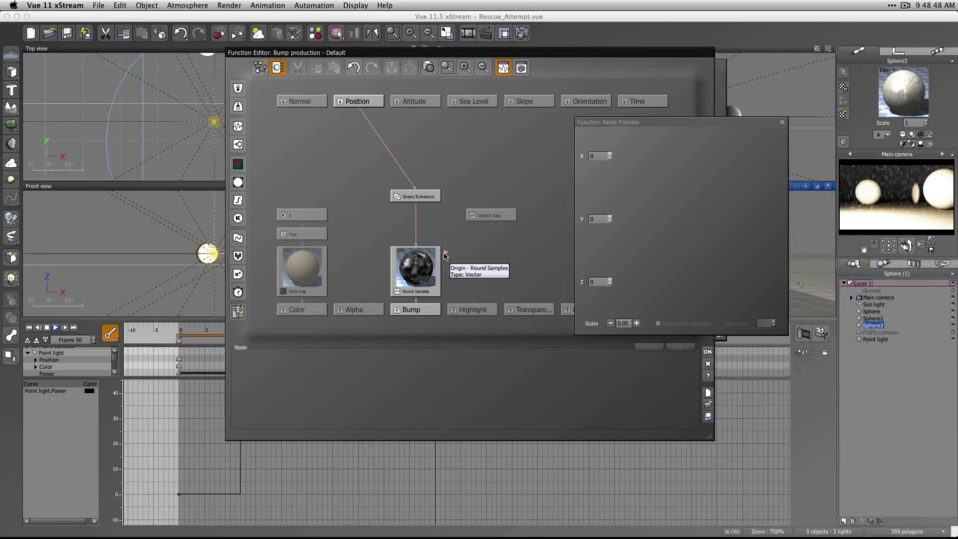
{"action": "left_click_drag", "start_coordinate": [445, 253], "coordinate": [491, 215]}
{"action": "left_click", "coordinate": [492, 216]}
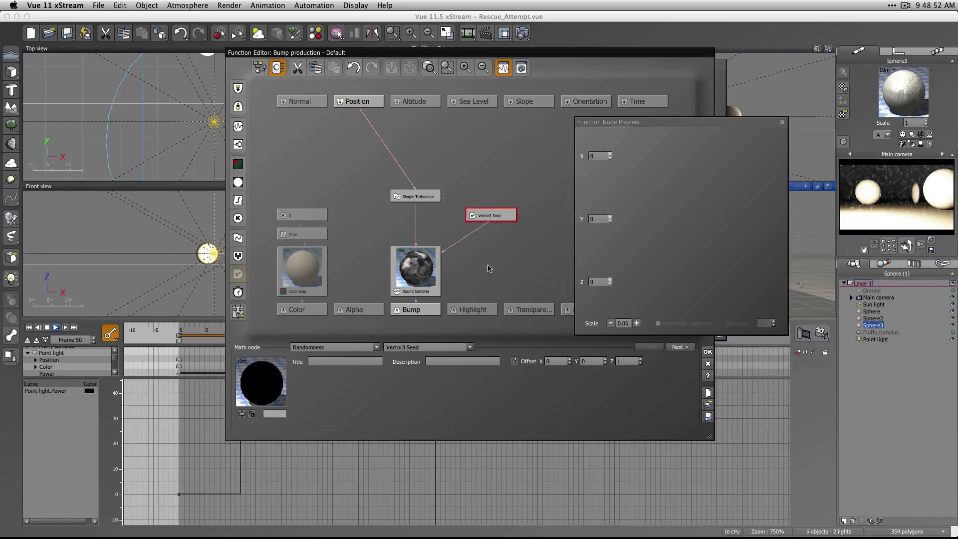
Set the Vector3 Seed offset to 100 in X, Y and Z and try to link the node to the Time input
{"action": "left_click", "coordinate": [562, 363]}
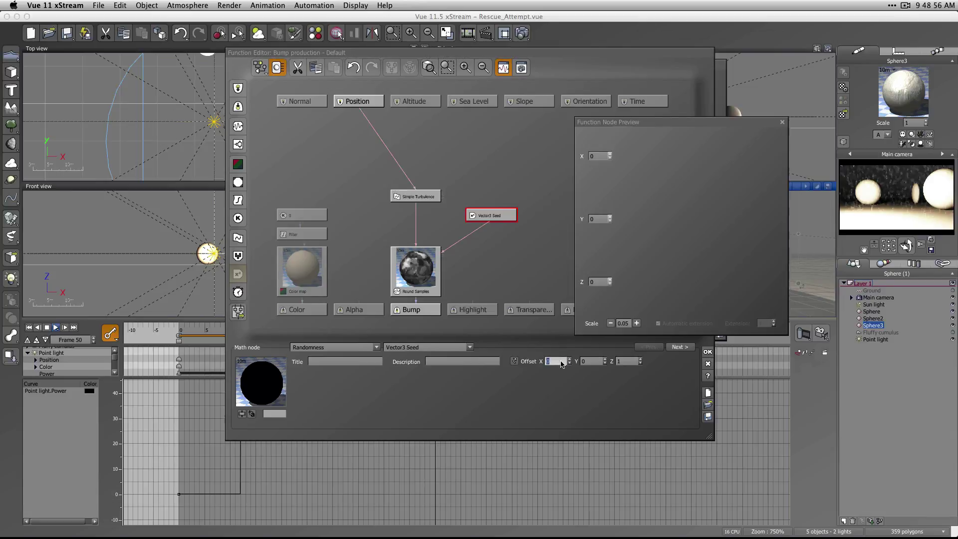
{"action": "type", "text": "100"}
{"action": "key", "text": "Tab"}
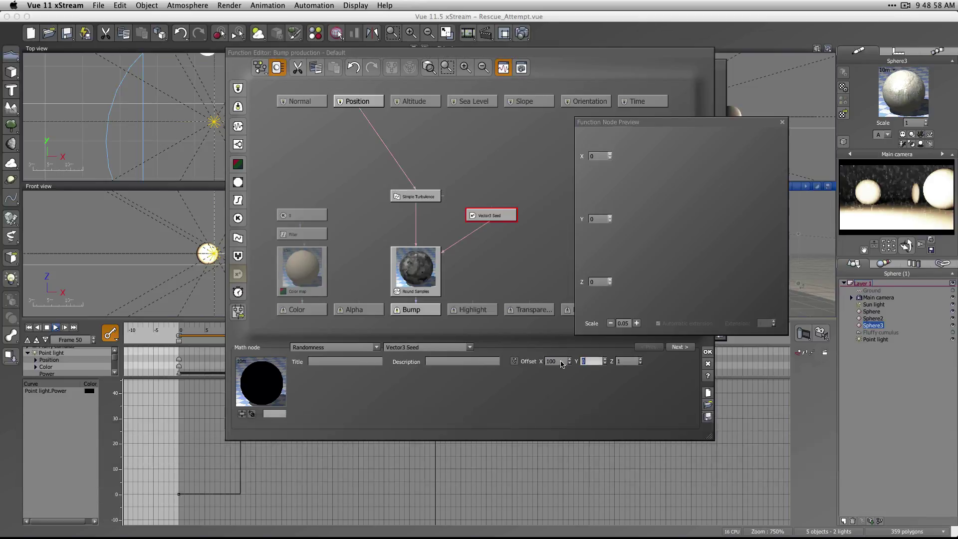
{"action": "type", "text": "10"}
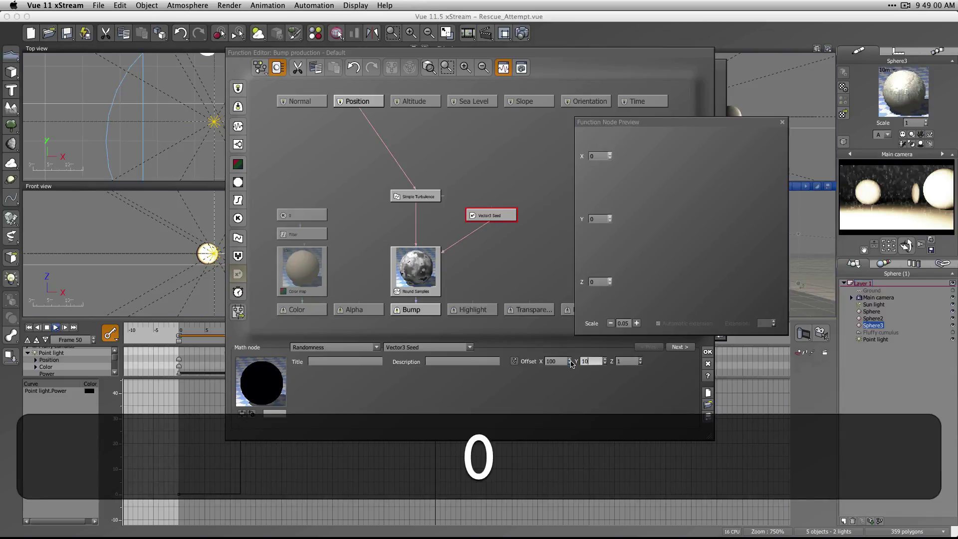
{"action": "type", "text": "0"}
{"action": "key", "text": "Return"}
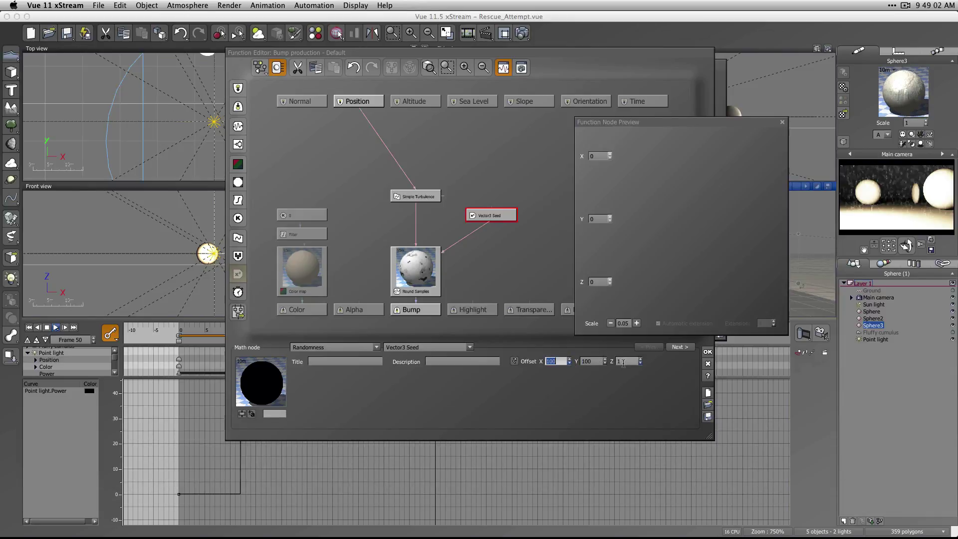
{"action": "left_click", "coordinate": [623, 362]}
{"action": "type", "text": "100"}
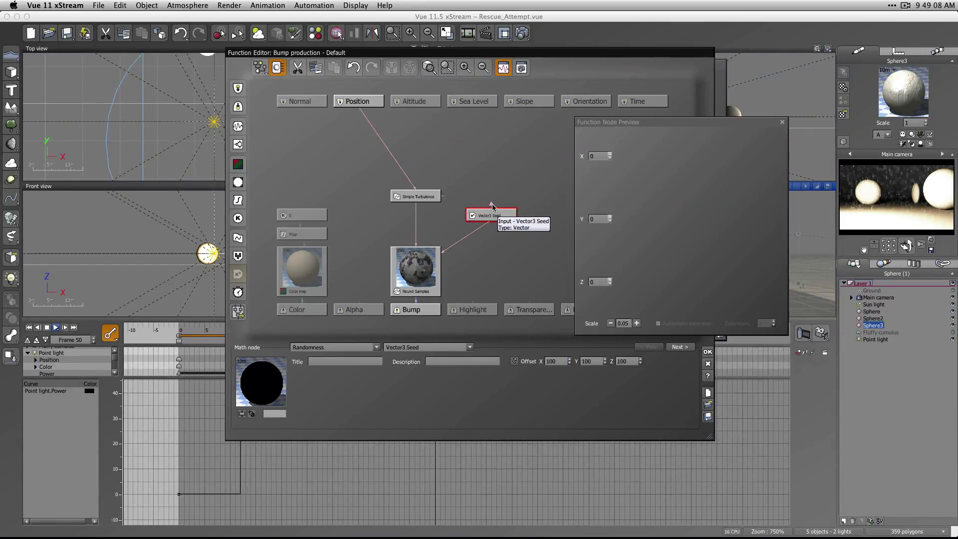
{"action": "left_click_drag", "start_coordinate": [490, 216], "coordinate": [638, 105]}
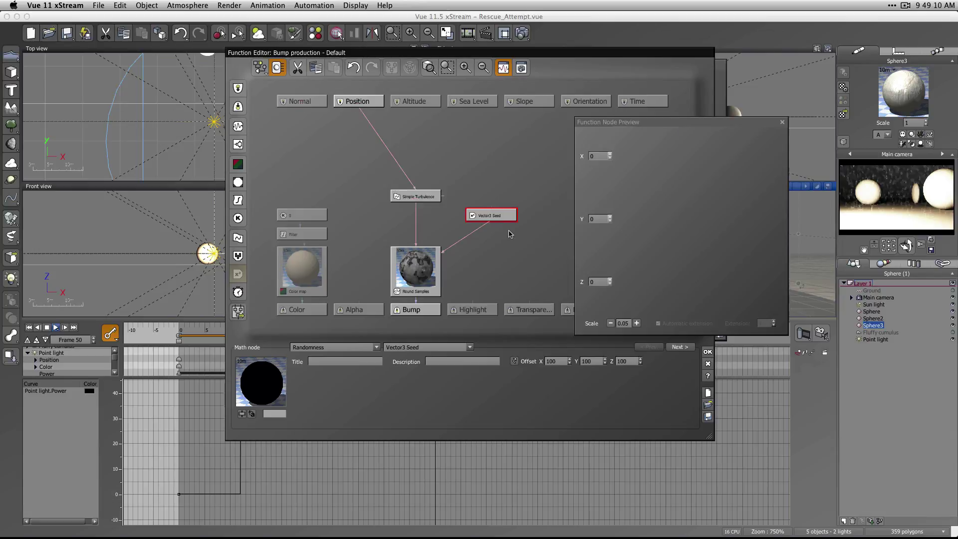
Hide the function node preview, accept the bump function, and move the material editor clear of the timeline
{"action": "left_click", "coordinate": [782, 122]}
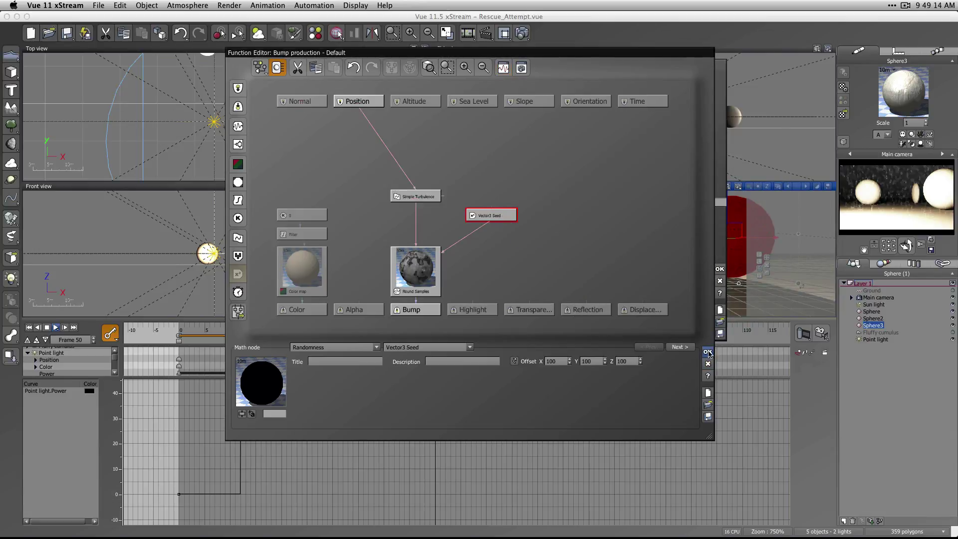
{"action": "left_click", "coordinate": [708, 352]}
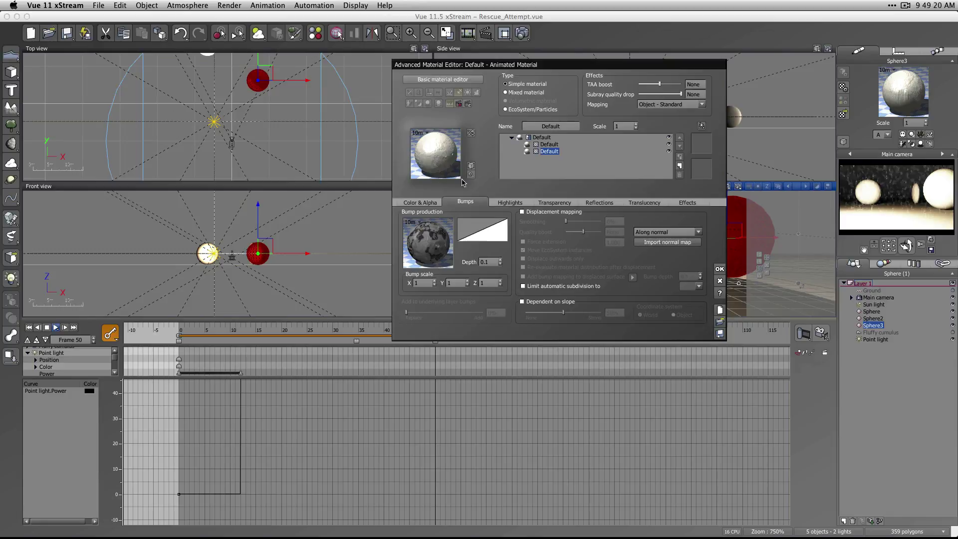
{"action": "left_click_drag", "start_coordinate": [484, 64], "coordinate": [585, 58]}
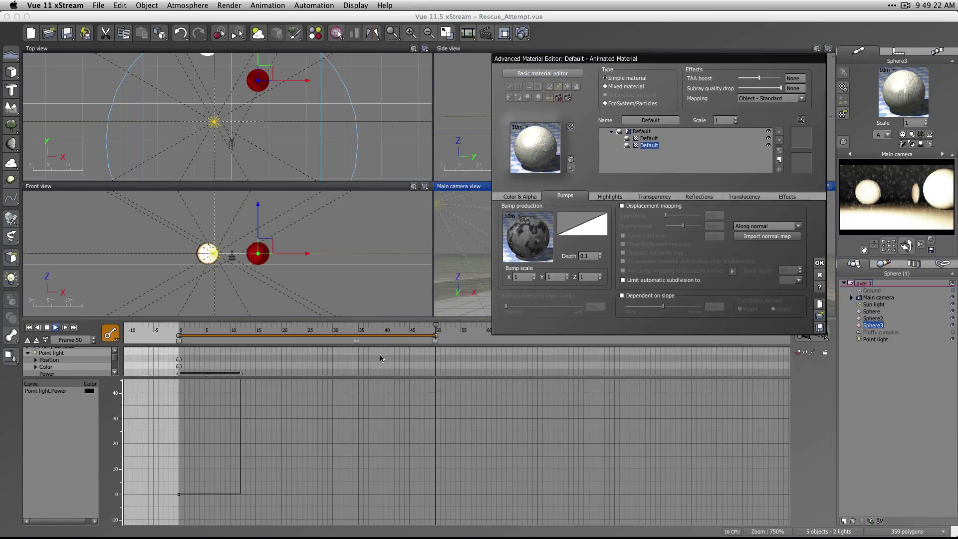
Go to frame 46 with the material preview kept at the 10m scale, and accept the Sphere3 material
{"action": "left_click", "coordinate": [424, 325]}
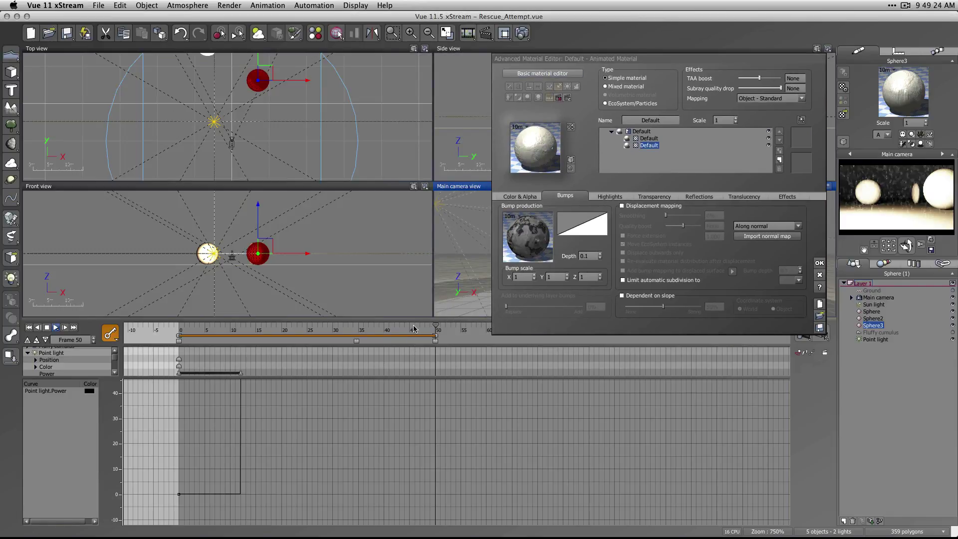
{"action": "left_click", "coordinate": [417, 328]}
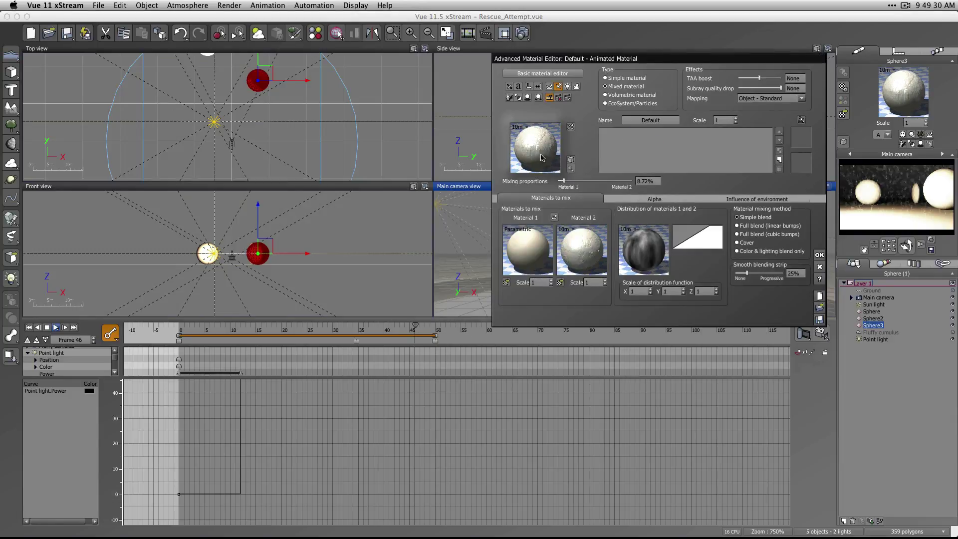
{"action": "left_click", "coordinate": [519, 127]}
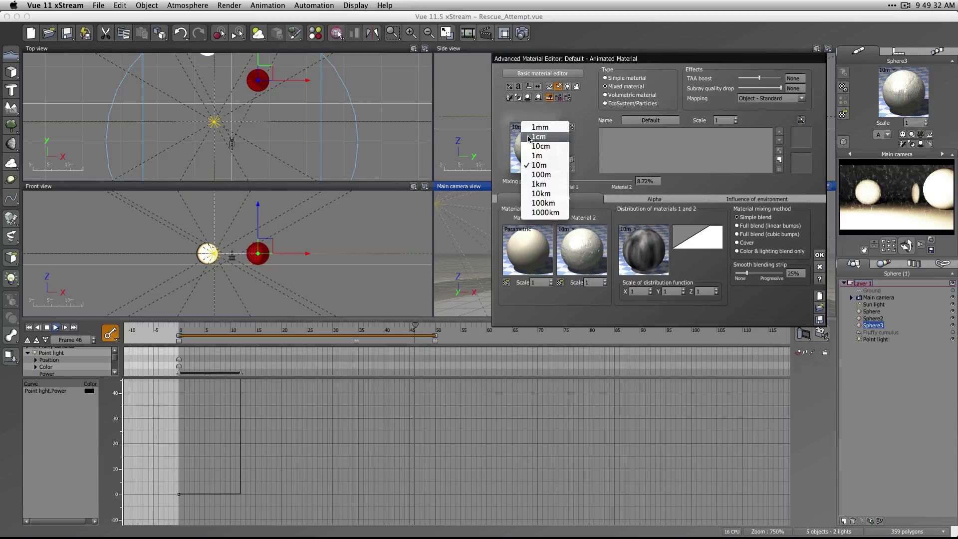
{"action": "left_click", "coordinate": [529, 169]}
{"action": "left_click", "coordinate": [819, 256]}
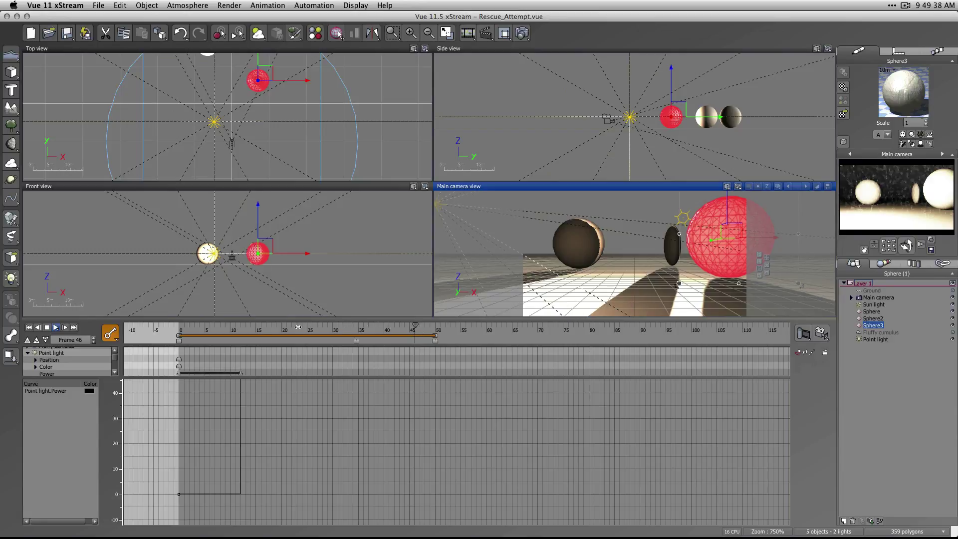
Go to frame 8, switch the atmosphere's lighting model to Global ambience, and let the atmosphere become animated
{"action": "left_click_drag", "start_coordinate": [302, 328], "coordinate": [256, 328]}
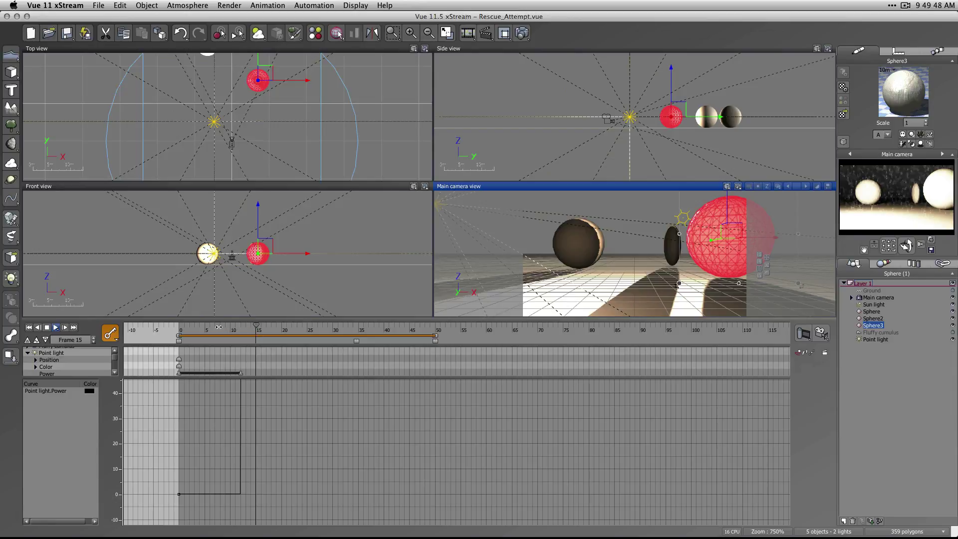
{"action": "left_click_drag", "start_coordinate": [225, 326], "coordinate": [220, 326]}
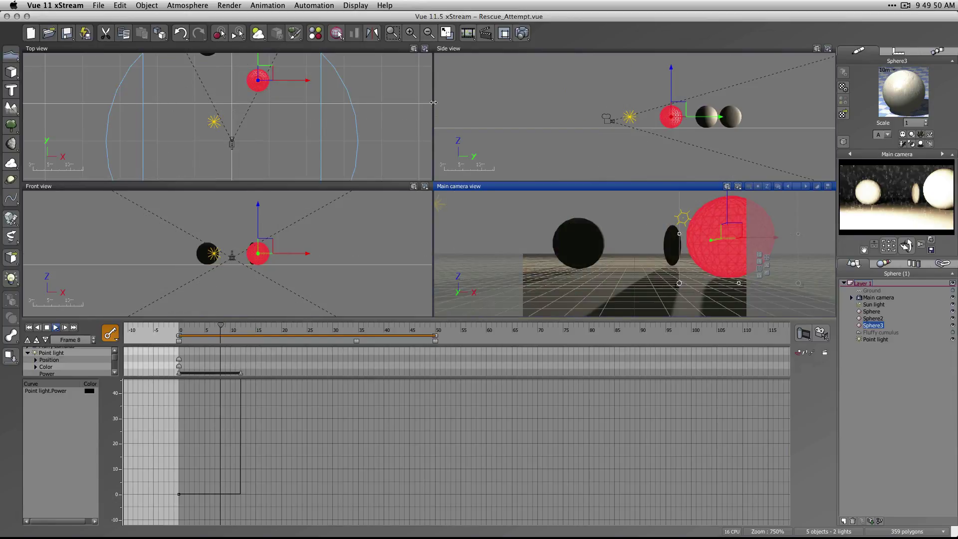
{"action": "left_click", "coordinate": [254, 37]}
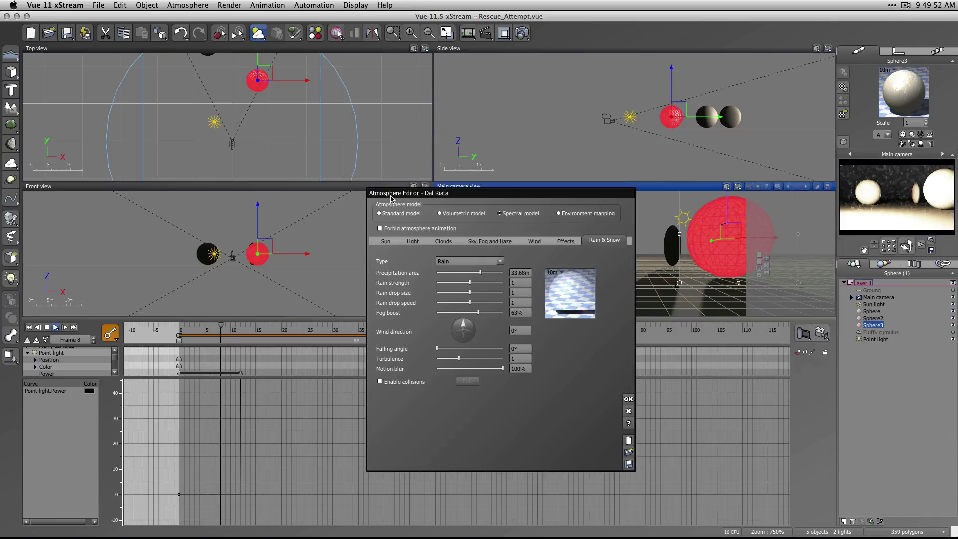
{"action": "left_click", "coordinate": [412, 241]}
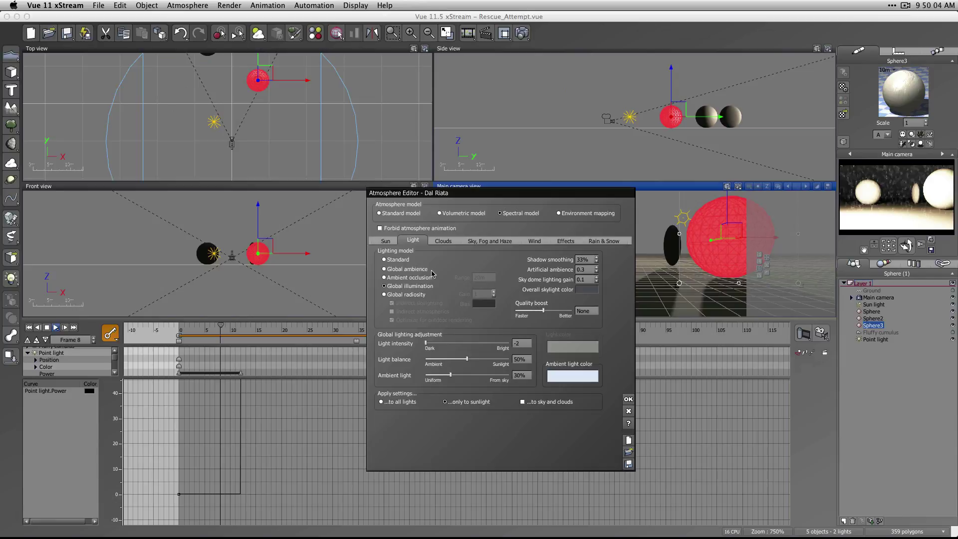
{"action": "left_click", "coordinate": [406, 270]}
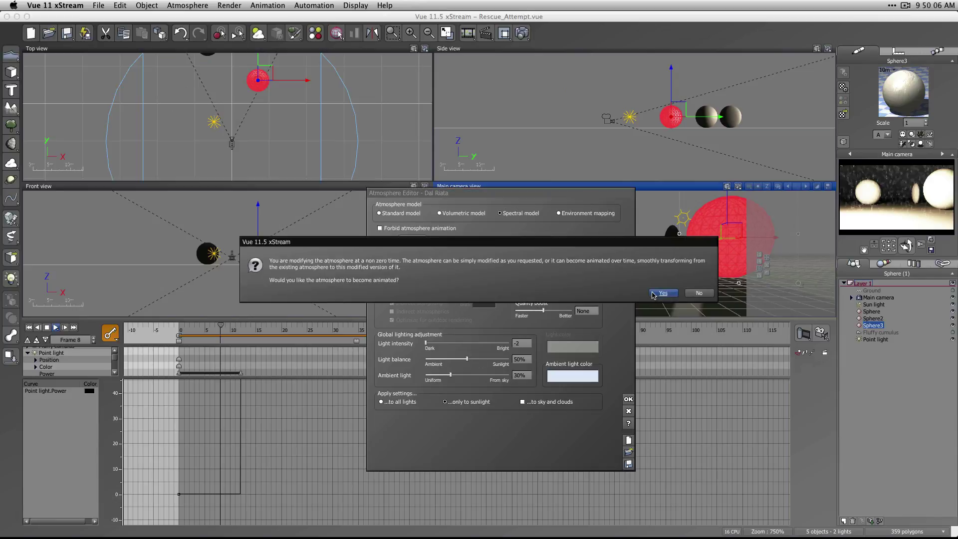
{"action": "left_click", "coordinate": [653, 293]}
{"action": "left_click", "coordinate": [628, 399]}
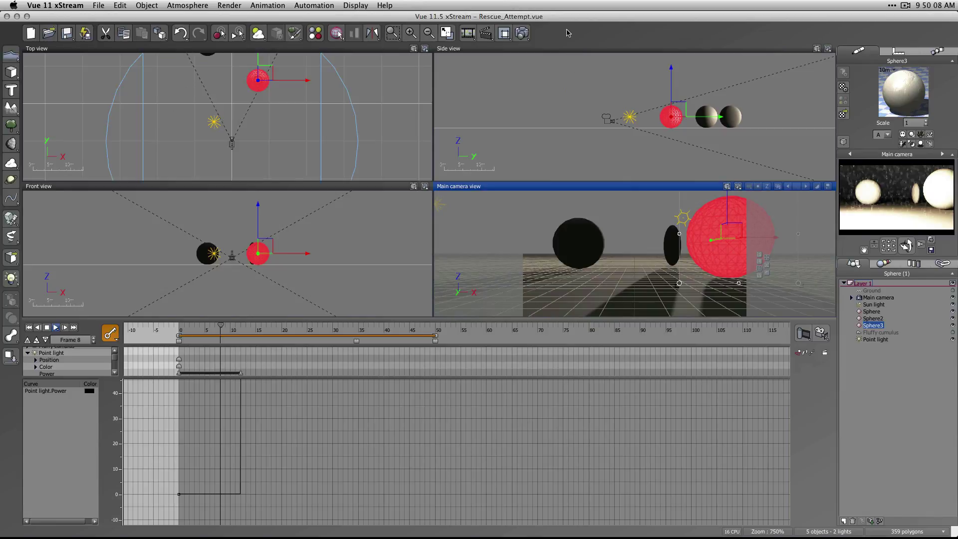
{"action": "left_click", "coordinate": [522, 33]}
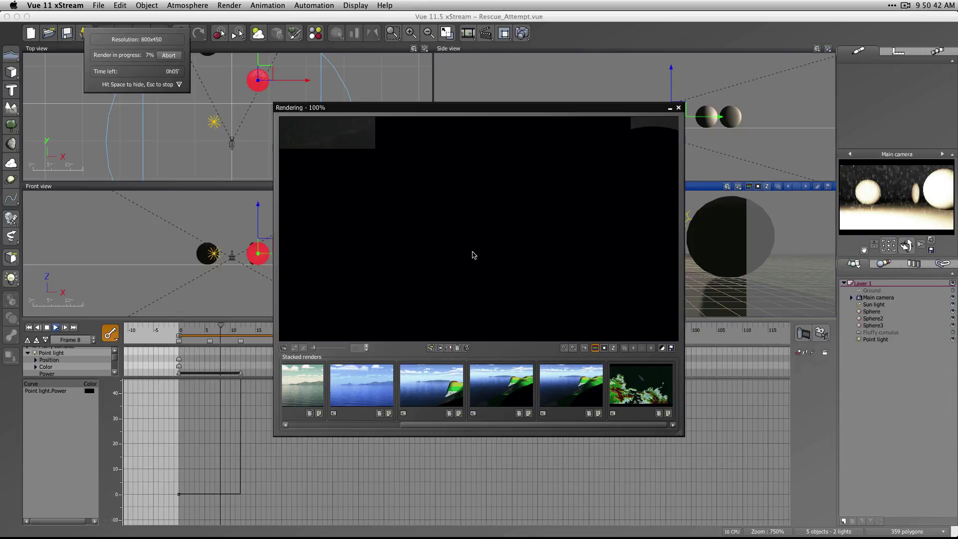
{"action": "key", "text": "Escape"}
{"action": "left_click", "coordinate": [679, 108]}
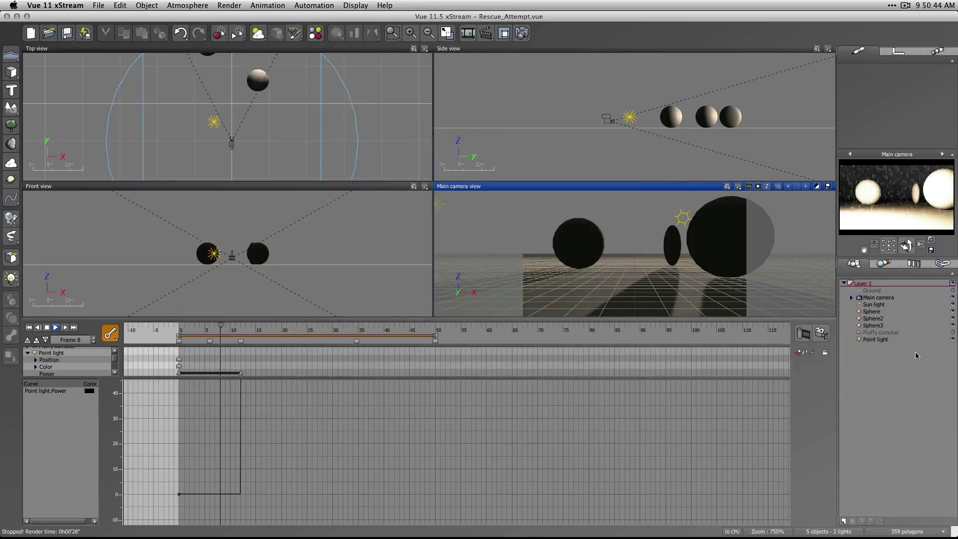
Exclude the Fluffy cumulus cloud from rendering, then render frame 8 with the current post-render settings and close the render display
{"action": "left_click", "coordinate": [952, 333]}
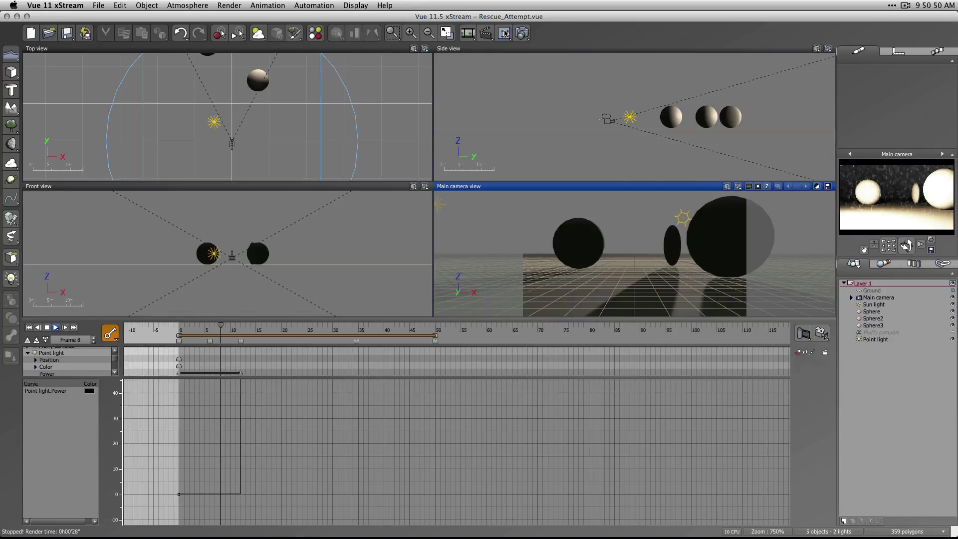
{"action": "left_click", "coordinate": [525, 35]}
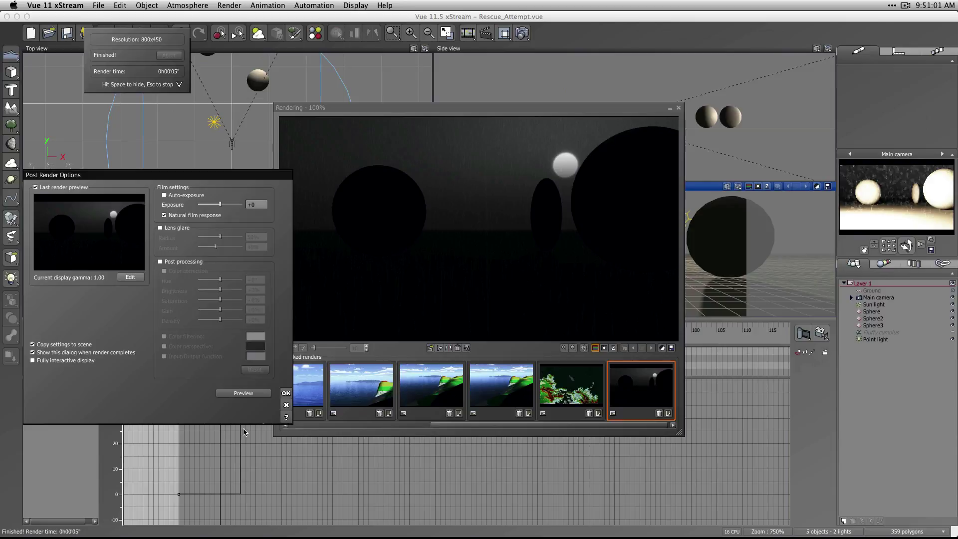
{"action": "left_click", "coordinate": [285, 393]}
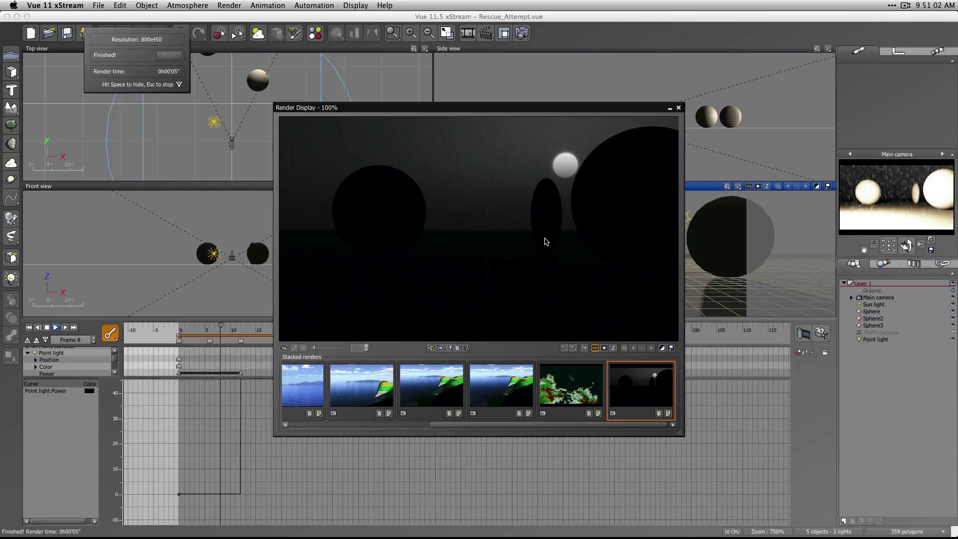
{"action": "left_click", "coordinate": [678, 109]}
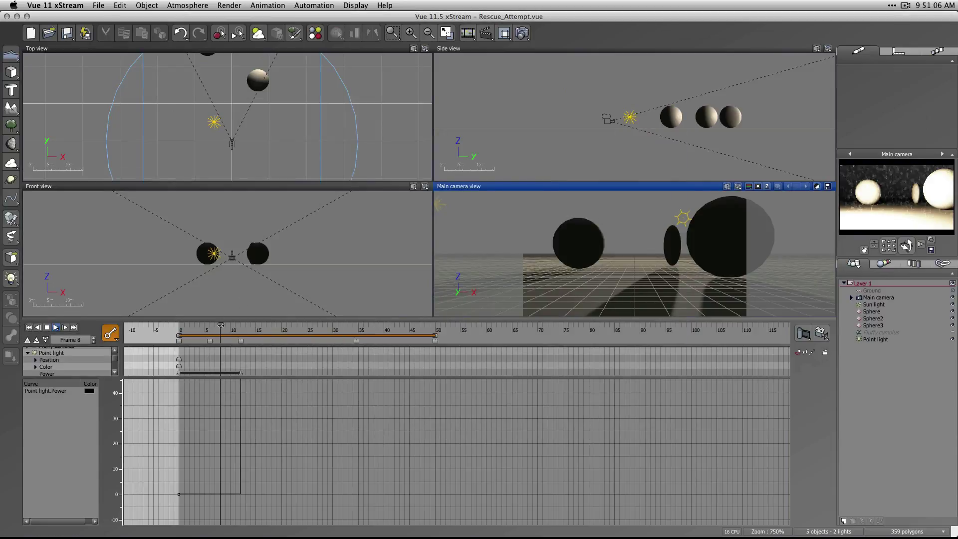
Go to frame 19 and render the main camera view to examine the bumps on Sphere3
{"action": "left_click_drag", "start_coordinate": [240, 325], "coordinate": [276, 325]}
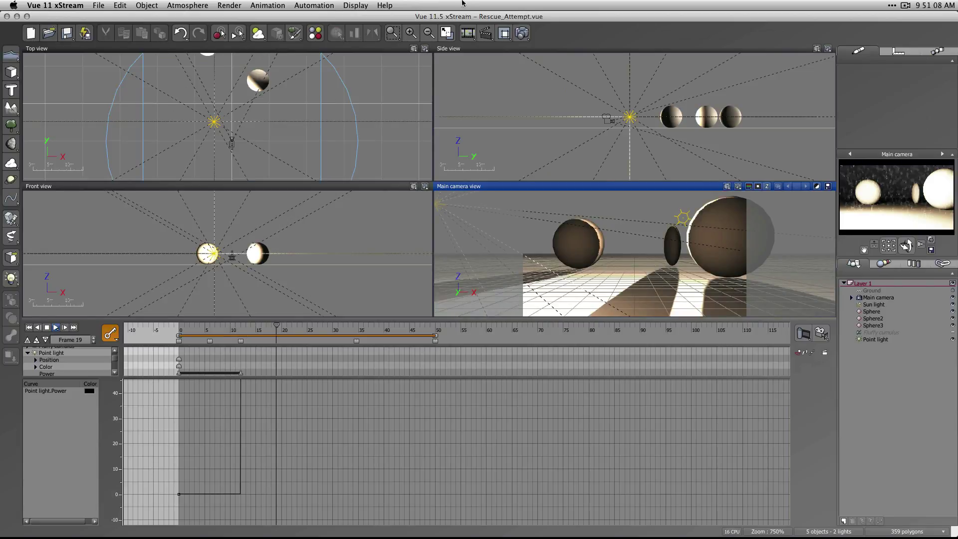
{"action": "left_click", "coordinate": [522, 33]}
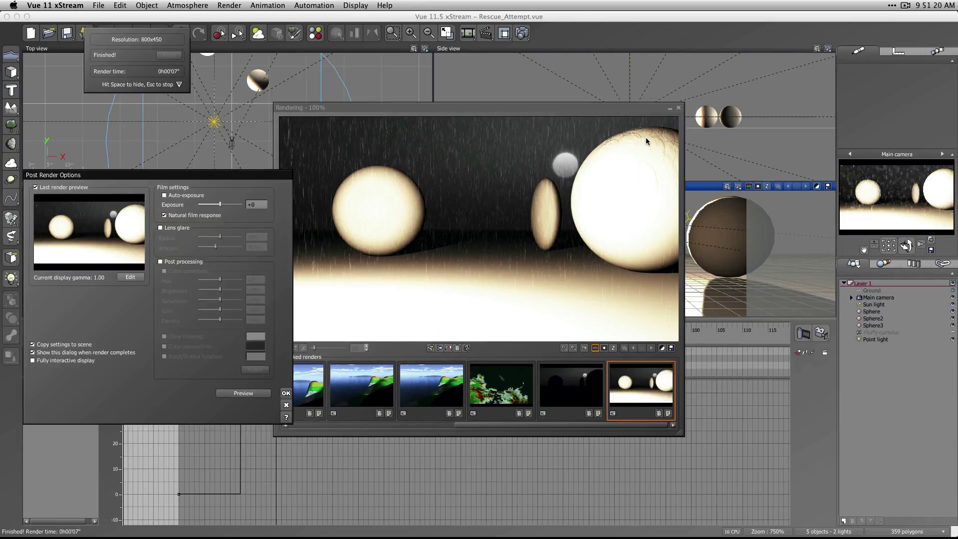
{"action": "left_click", "coordinate": [286, 393]}
{"action": "left_click", "coordinate": [679, 108]}
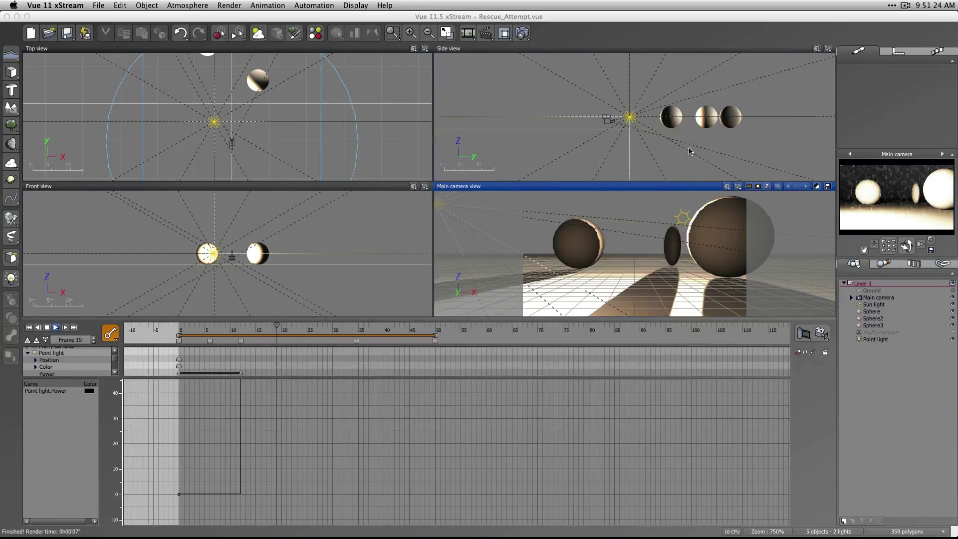
Copy Sphere3's material and paste it onto both Sphere and Sphere2
{"action": "left_click", "coordinate": [879, 312]}
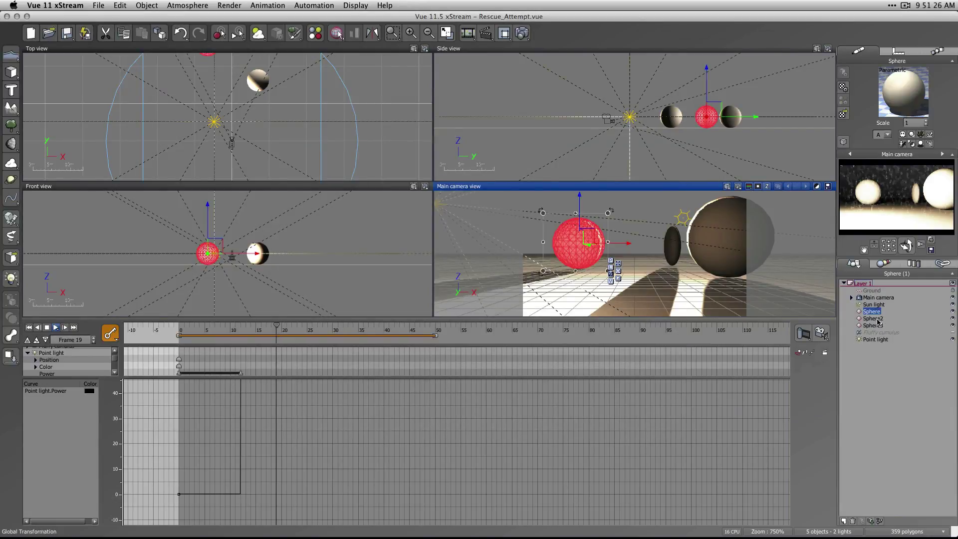
{"action": "left_click", "coordinate": [878, 326]}
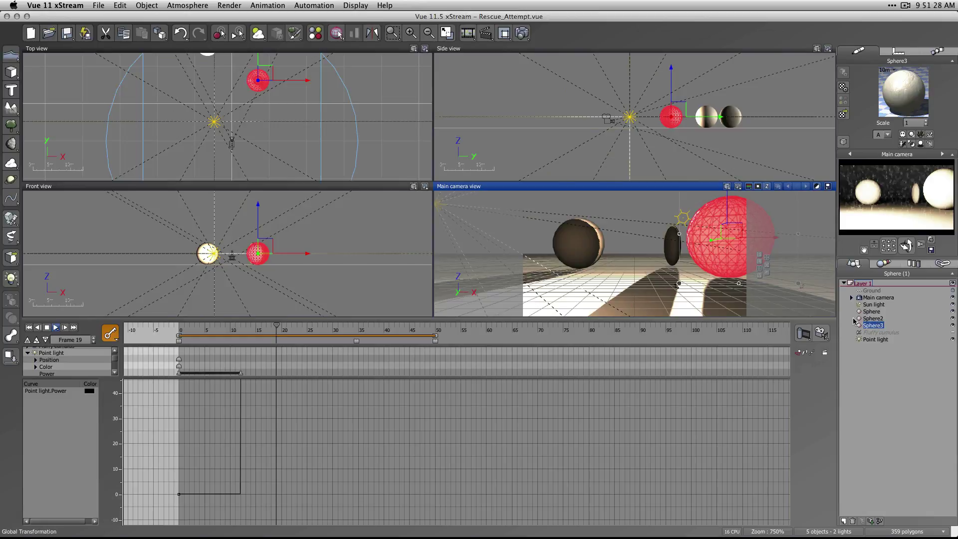
{"action": "right_click", "coordinate": [896, 119]}
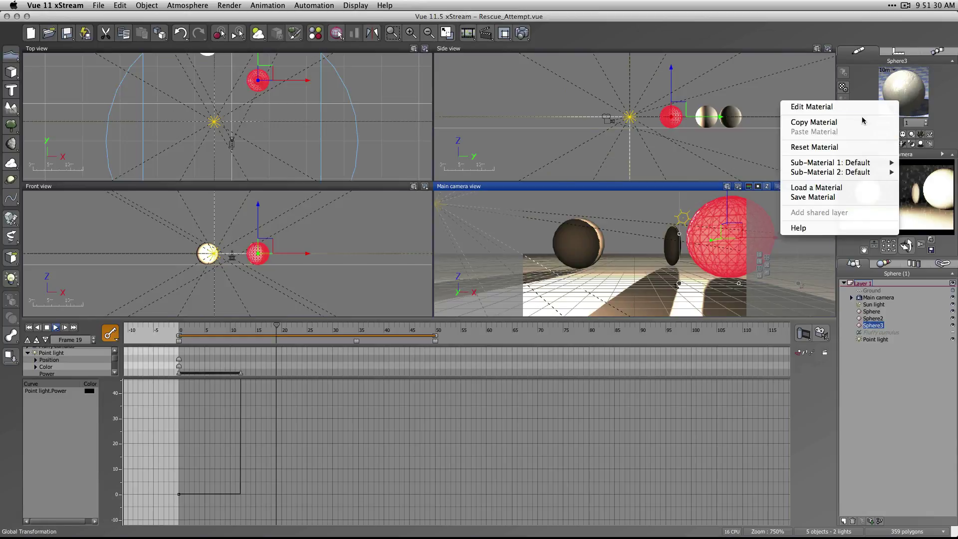
{"action": "left_click", "coordinate": [888, 122]}
{"action": "left_click", "coordinate": [873, 318]}
{"action": "left_click", "coordinate": [871, 311], "text": "shift"}
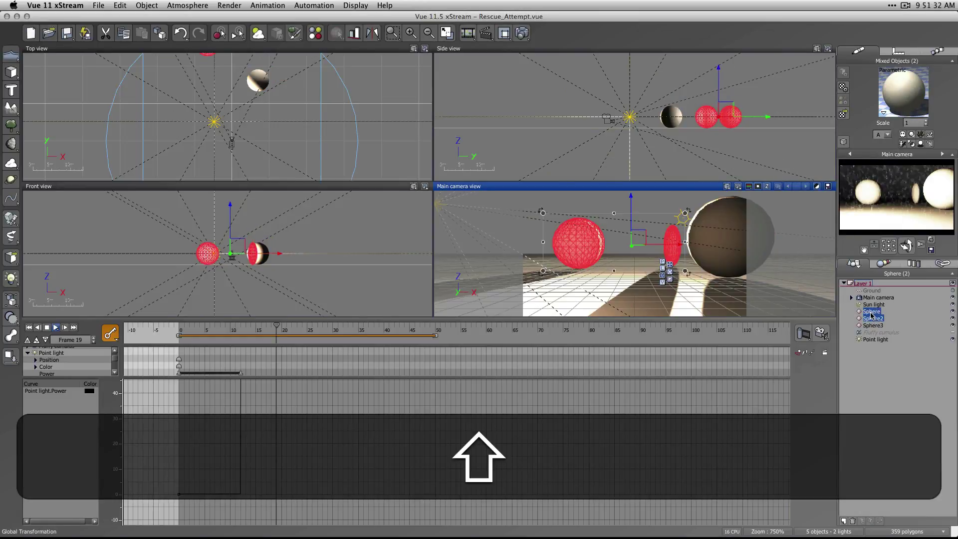
{"action": "right_click", "coordinate": [897, 75]}
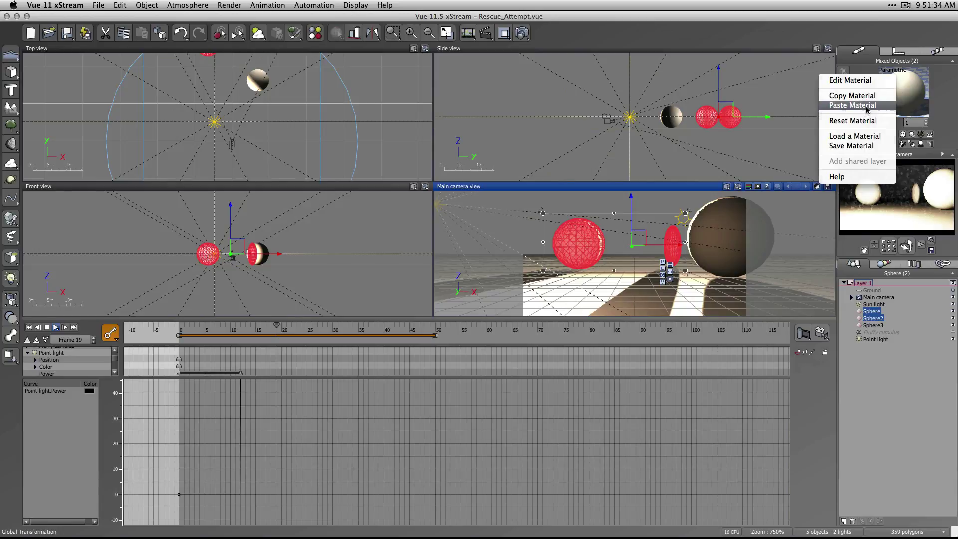
{"action": "left_click", "coordinate": [868, 110]}
{"action": "left_click", "coordinate": [901, 418]}
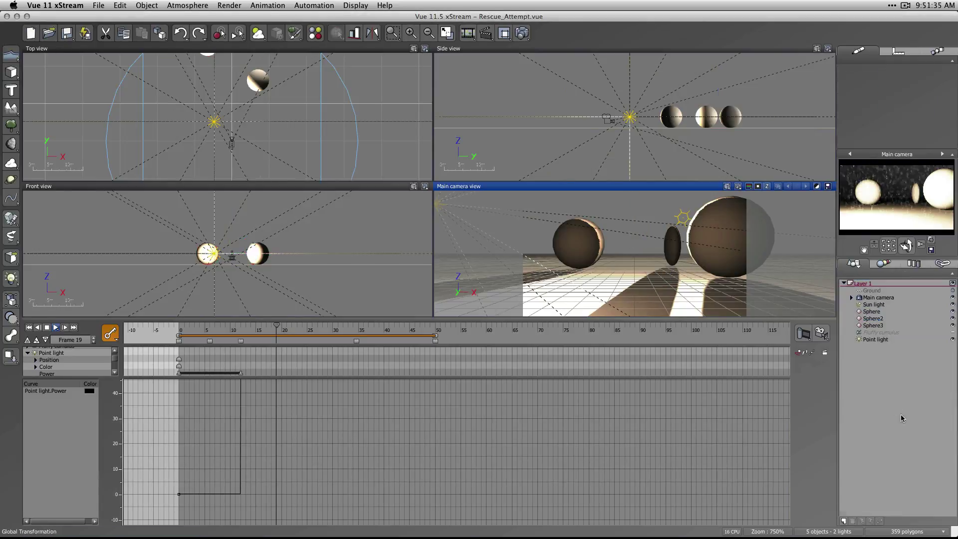
Set the material scale of Sphere, Sphere2 and Sphere3 to 0.1 and assign the material to all three
{"action": "left_click", "coordinate": [873, 326]}
{"action": "left_click", "coordinate": [878, 312], "text": "shift"}
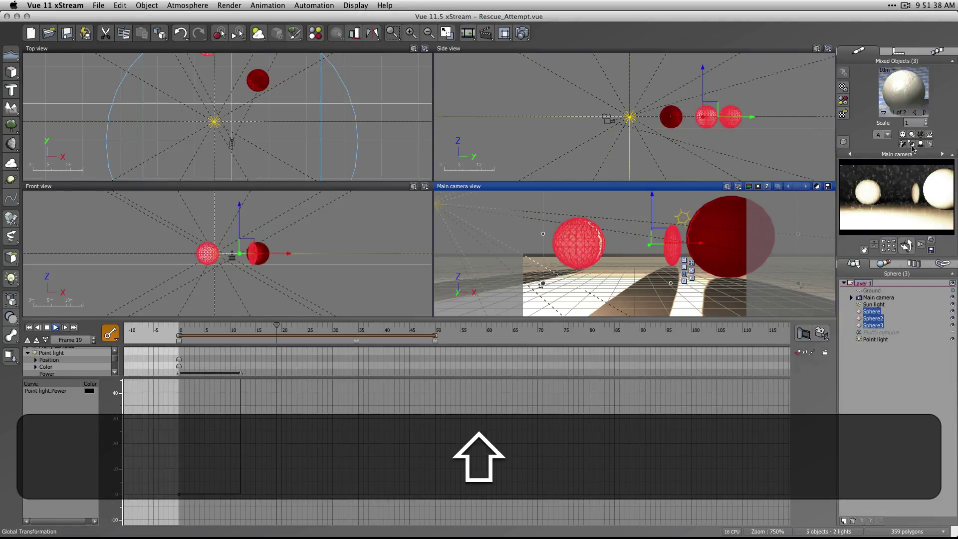
{"action": "left_click", "coordinate": [912, 124]}
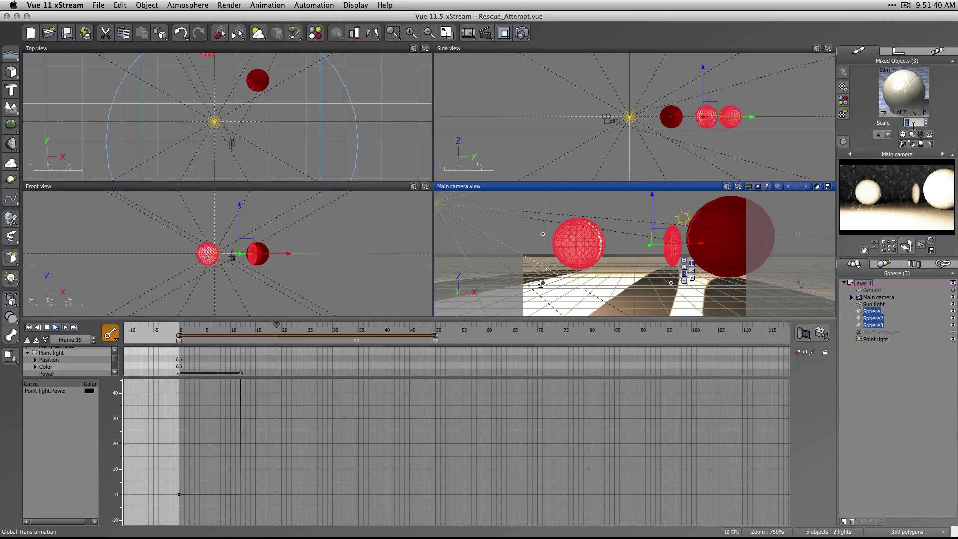
{"action": "type", "text": "0.1"}
{"action": "key", "text": "Return"}
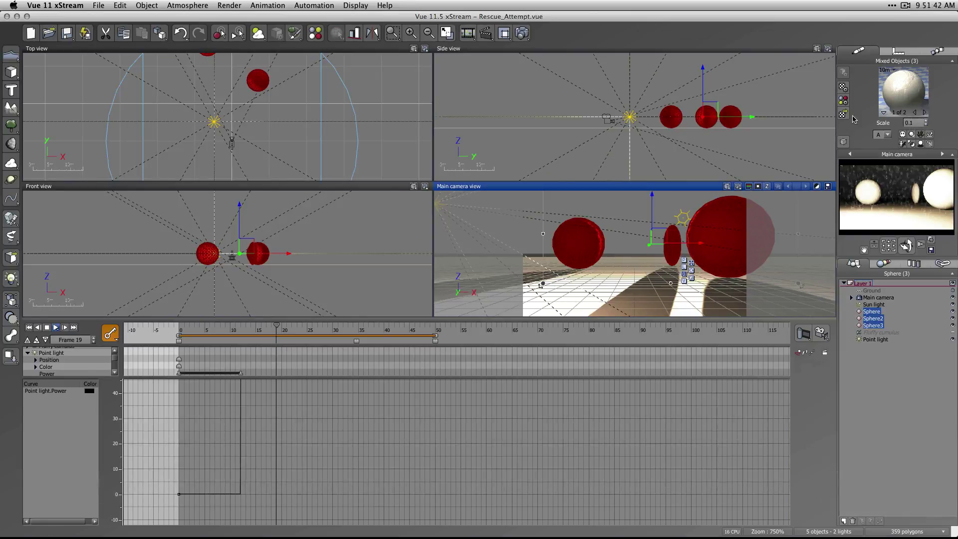
{"action": "right_click", "coordinate": [903, 92]}
{"action": "left_click", "coordinate": [844, 121]}
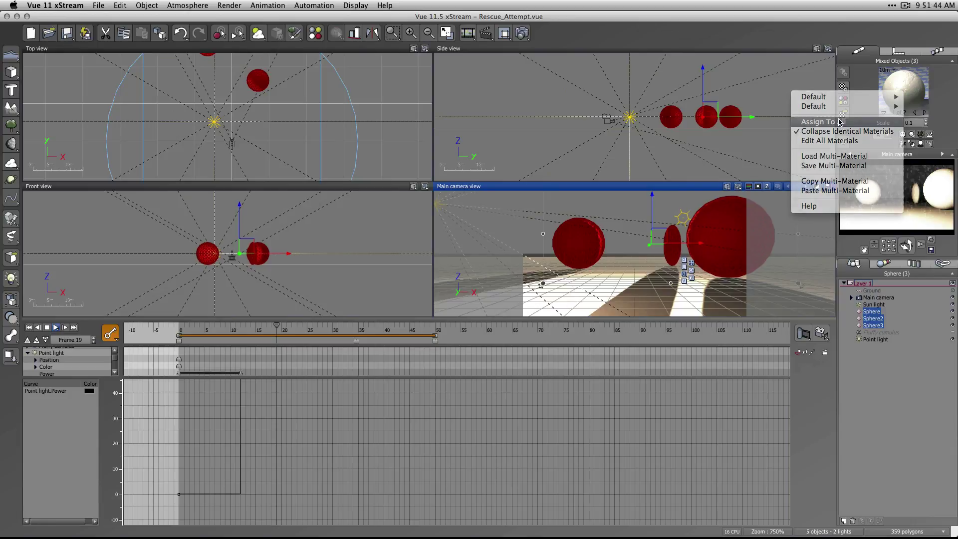
{"action": "left_click", "coordinate": [930, 428]}
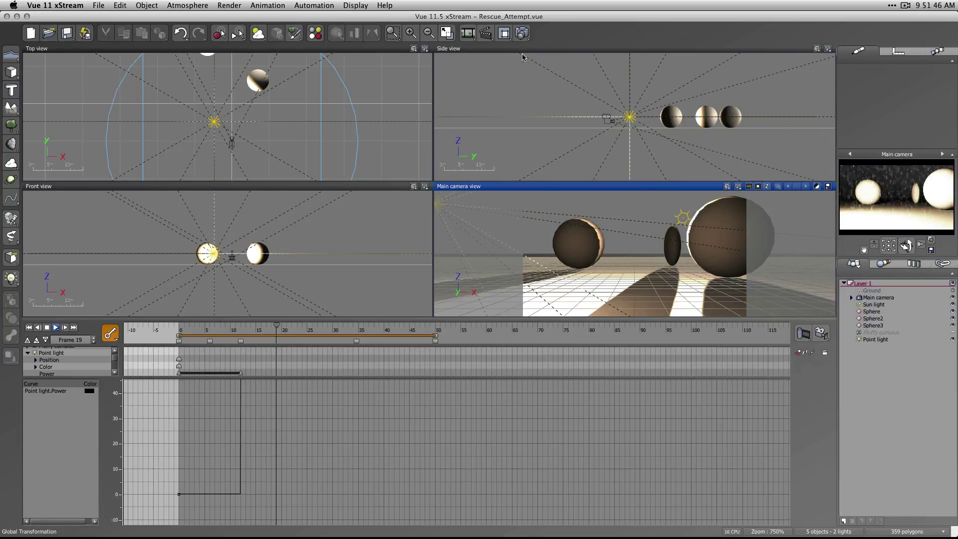
Render frame 19 again to examine the rescaled material on all three spheres, then close the render display
{"action": "left_click", "coordinate": [525, 36]}
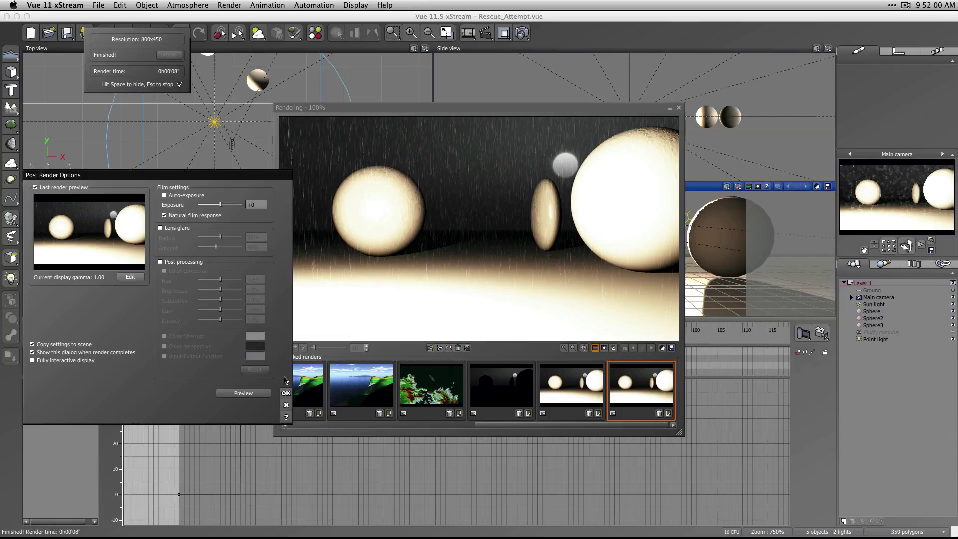
{"action": "left_click", "coordinate": [285, 394]}
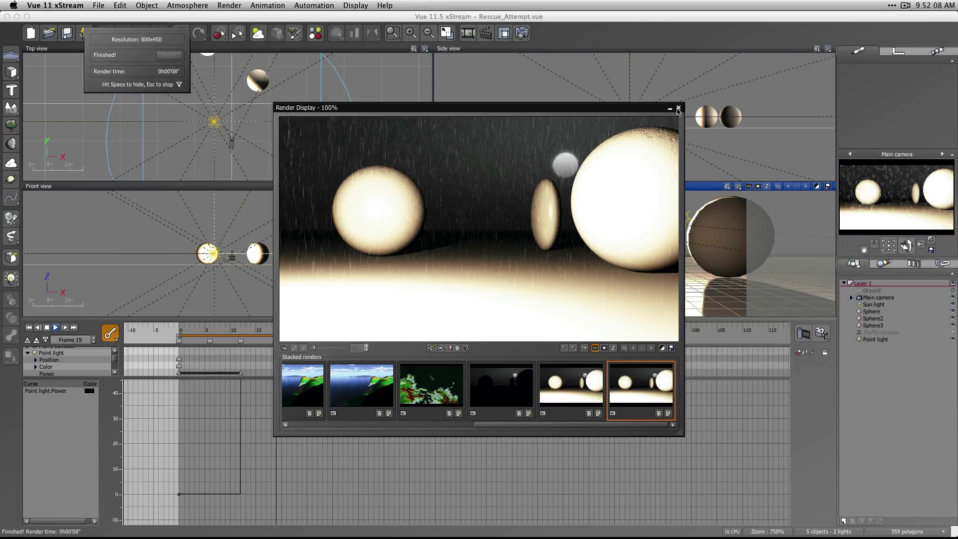
{"action": "left_click", "coordinate": [678, 108]}
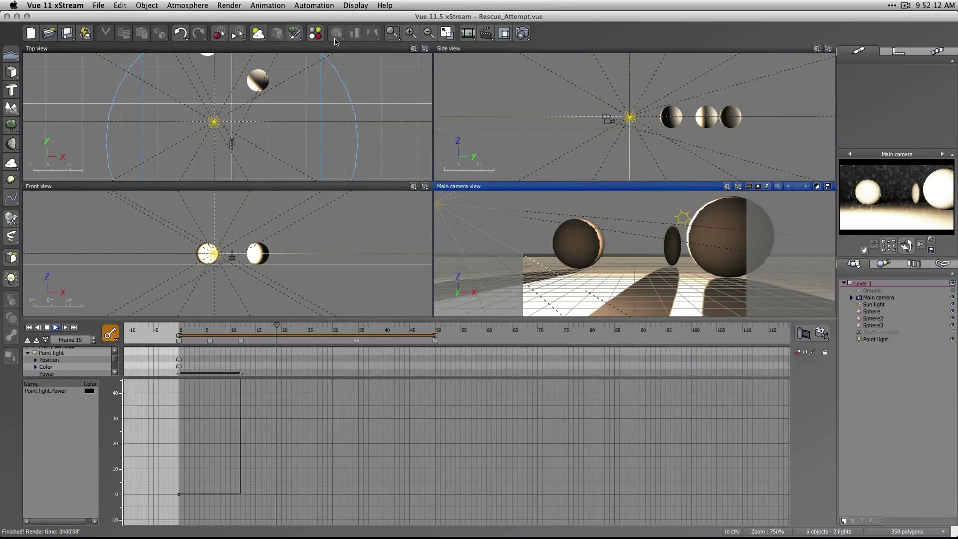
Turn on re-use of indirect lighting in the render options and have the indirect lighting updated at the next render
{"action": "left_click", "coordinate": [524, 35]}
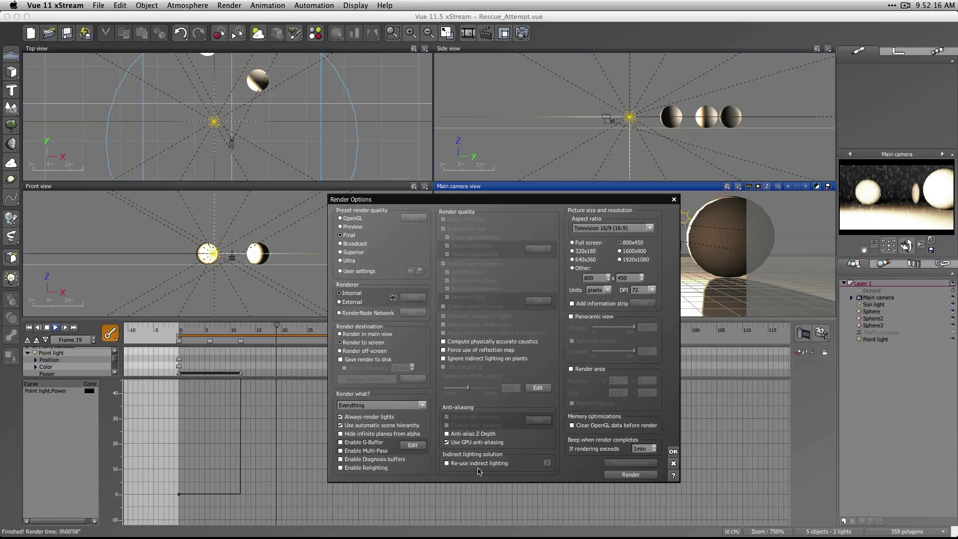
{"action": "left_click", "coordinate": [447, 464]}
{"action": "left_click", "coordinate": [672, 452]}
{"action": "left_click", "coordinate": [315, 5]}
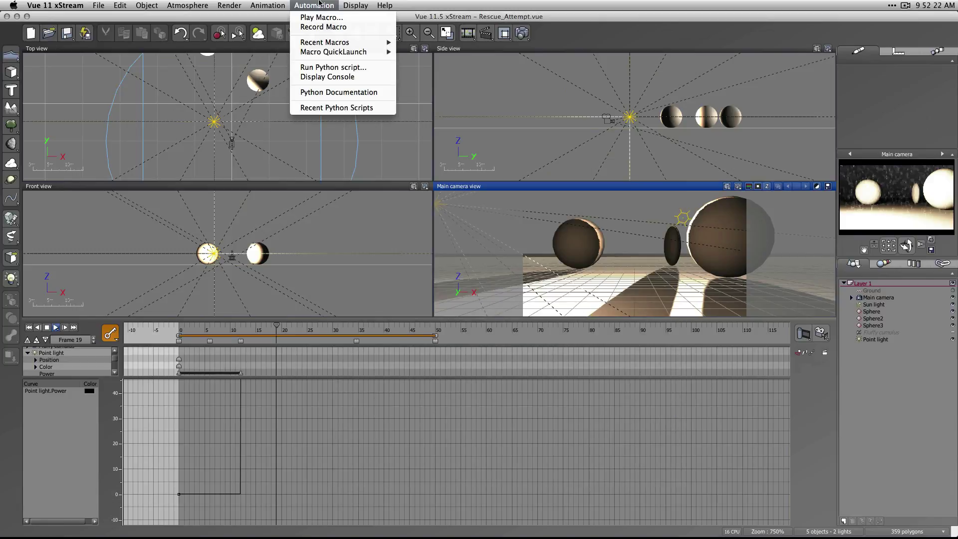
{"action": "mouse_move", "coordinate": [269, 4]}
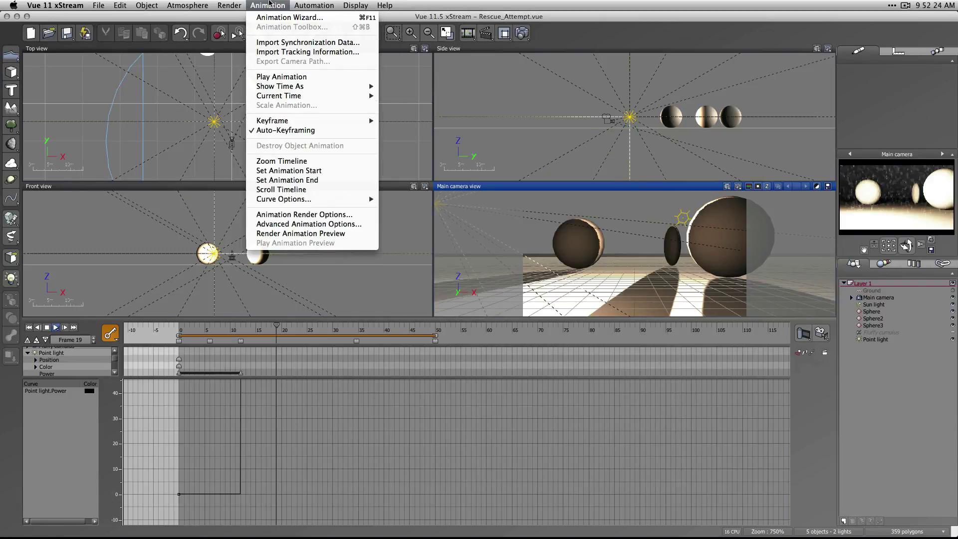
{"action": "mouse_move", "coordinate": [354, 4]}
{"action": "mouse_move", "coordinate": [223, 4]}
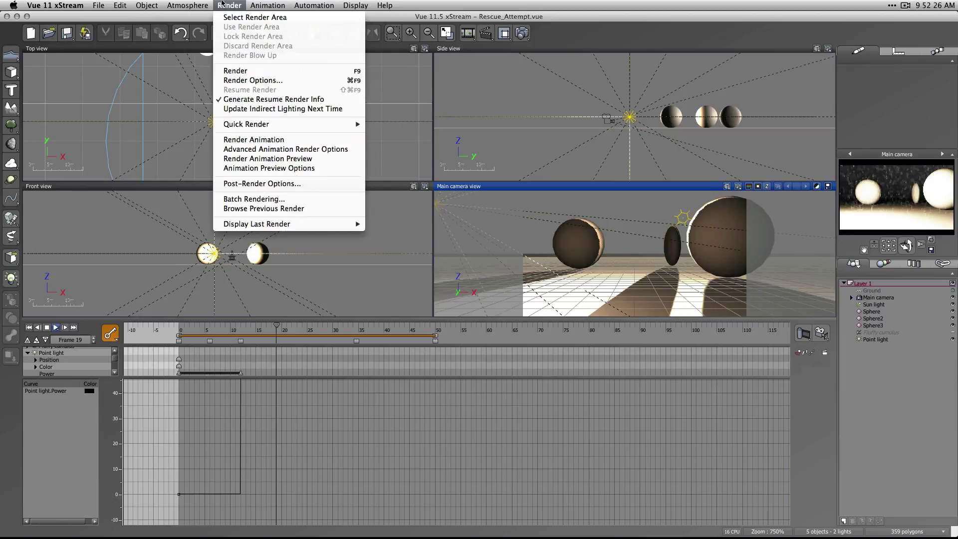
{"action": "left_click", "coordinate": [295, 108]}
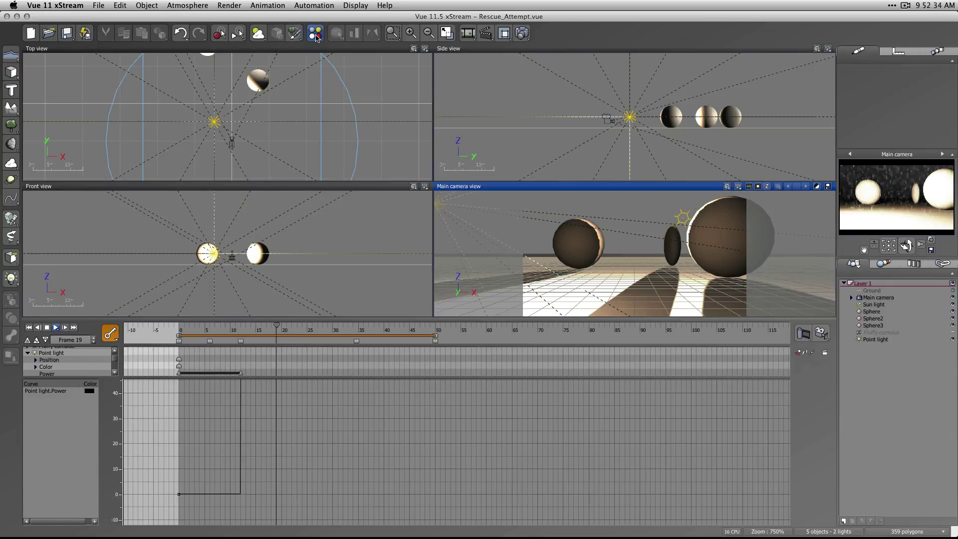
Review the lighting model and global lighting adjustment in the atmosphere settings, then close them
{"action": "left_click", "coordinate": [258, 33]}
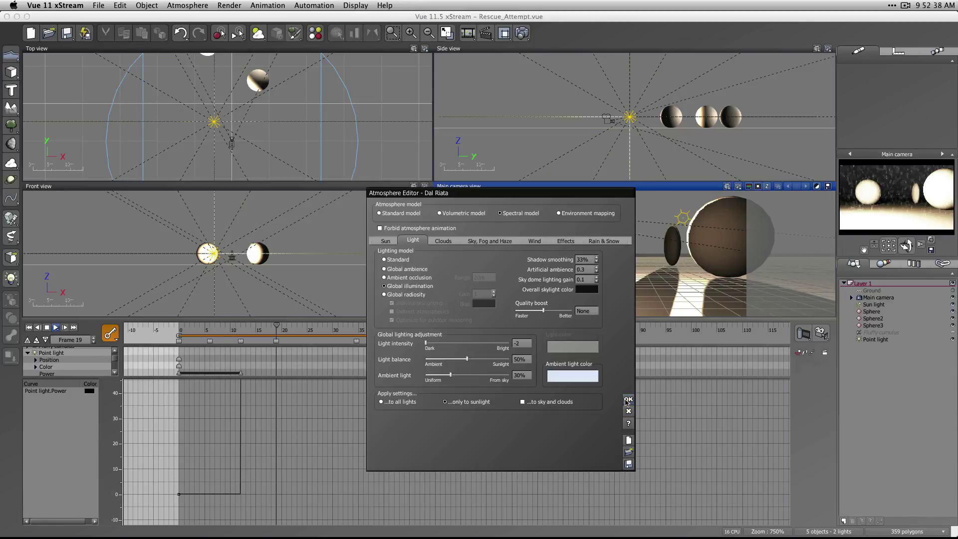
{"action": "left_click", "coordinate": [628, 399]}
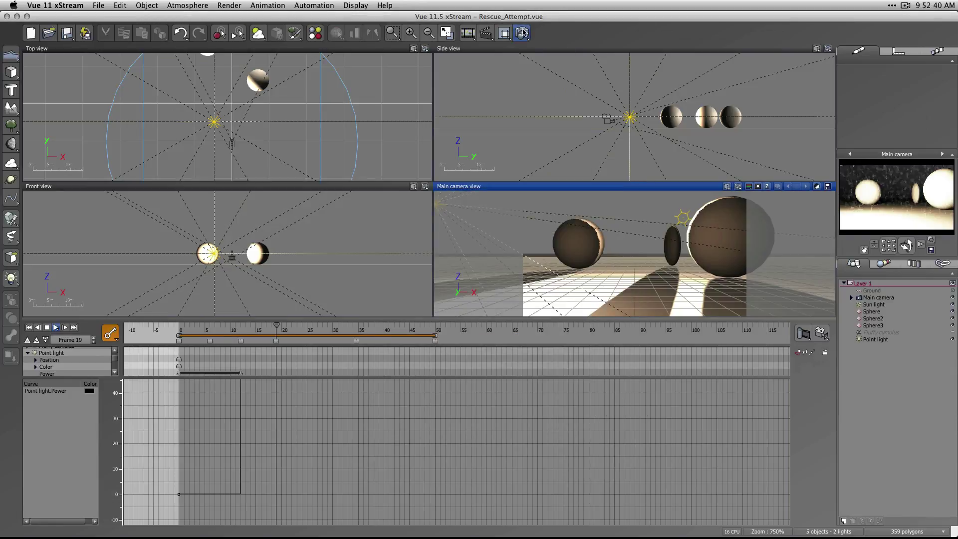
In the animation render options, set the color output file to rain 11 in the class 11 folder, as a Quicktime MPEG4 movie
{"action": "left_click", "coordinate": [367, 5]}
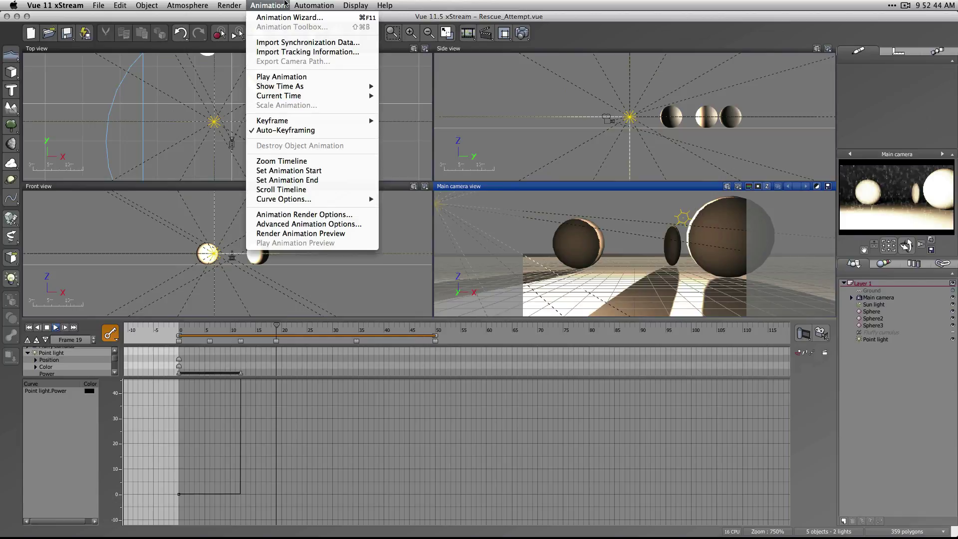
{"action": "mouse_move", "coordinate": [349, 3]}
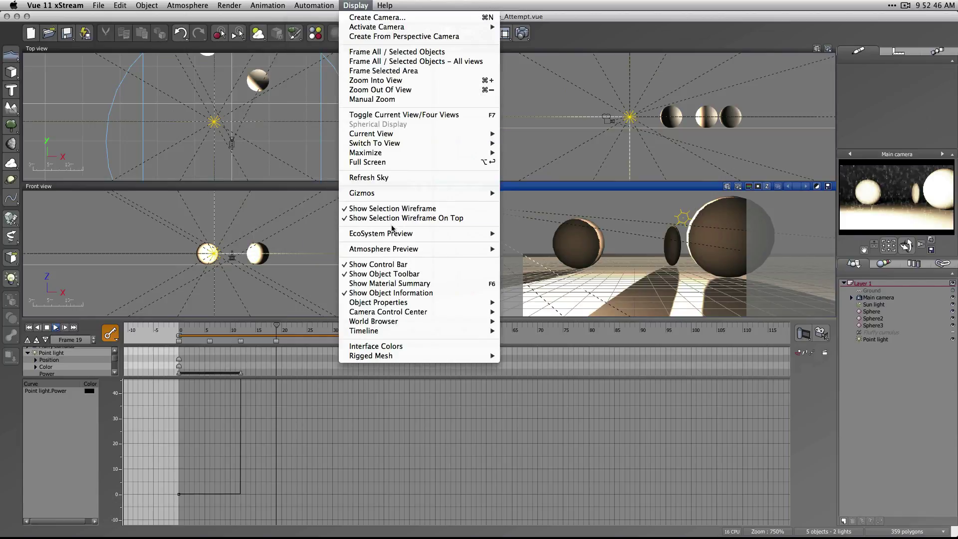
{"action": "mouse_move", "coordinate": [489, 315]}
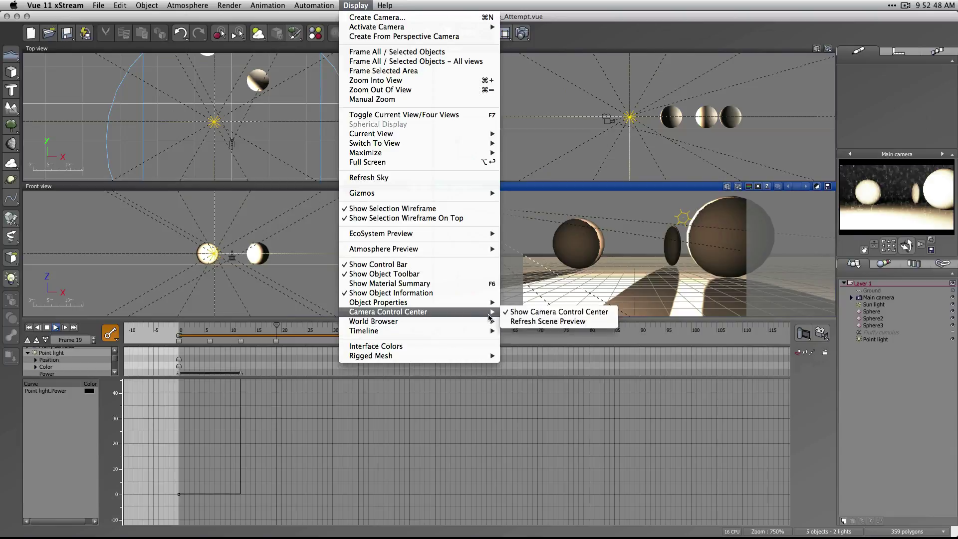
{"action": "mouse_move", "coordinate": [378, 330]}
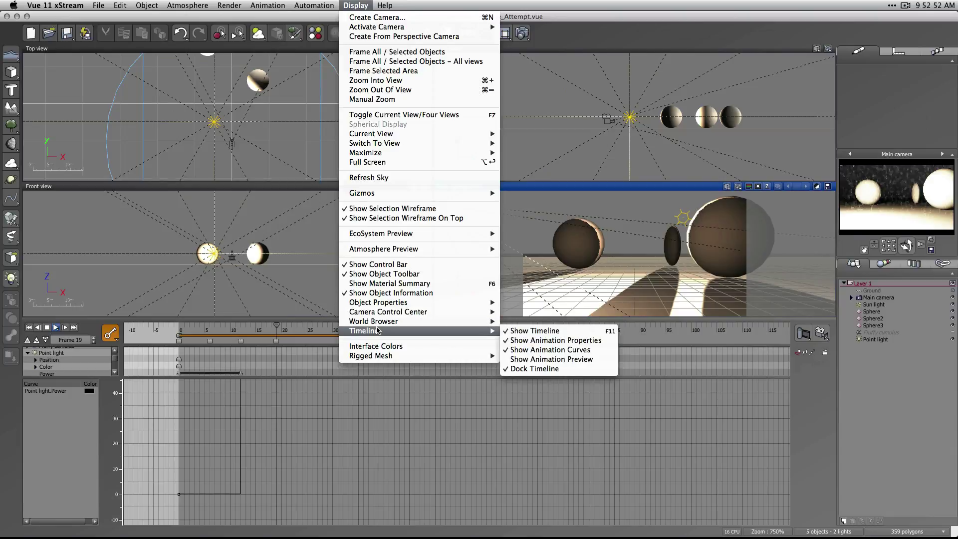
{"action": "mouse_move", "coordinate": [445, 355]}
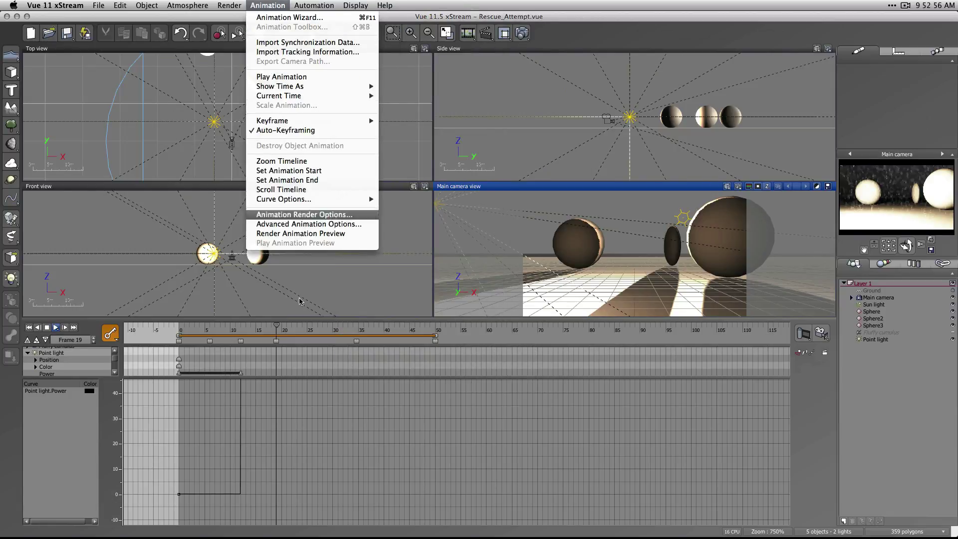
{"action": "left_click", "coordinate": [333, 216]}
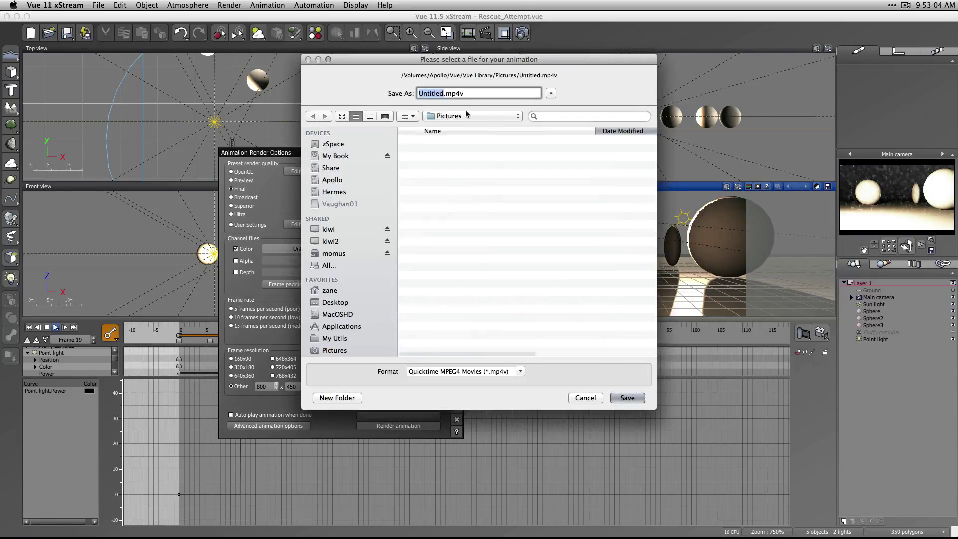
{"action": "left_click", "coordinate": [467, 116]}
{"action": "left_click", "coordinate": [459, 181]}
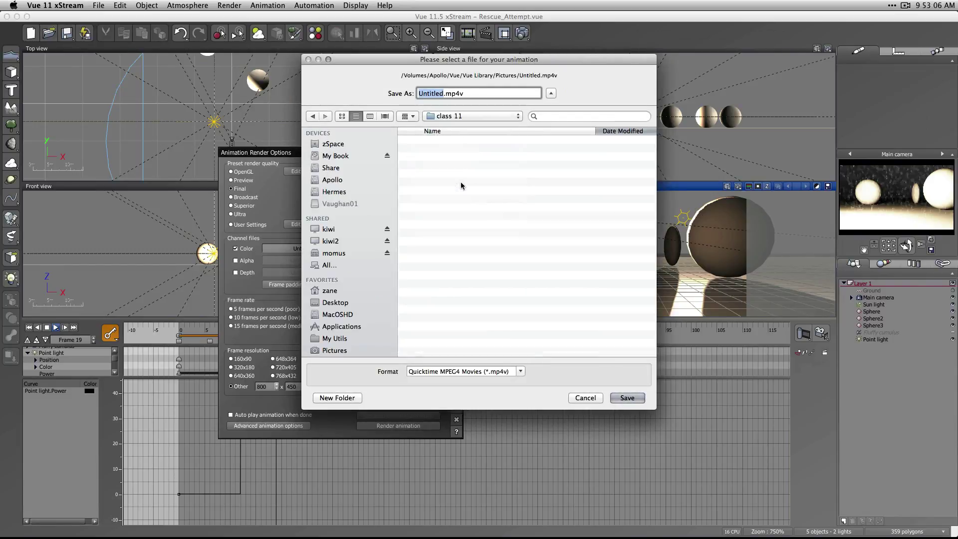
{"action": "type", "text": "rain 1"}
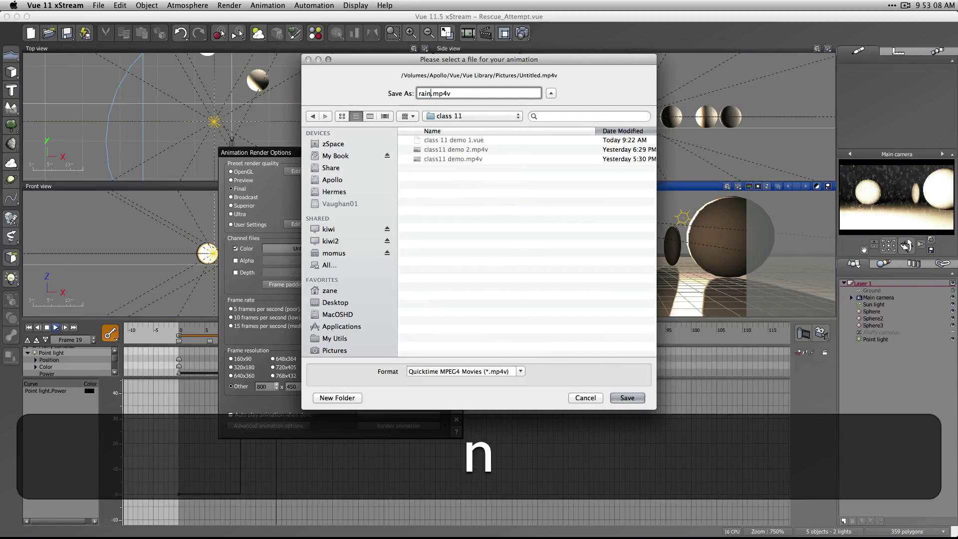
{"action": "key", "text": "Return"}
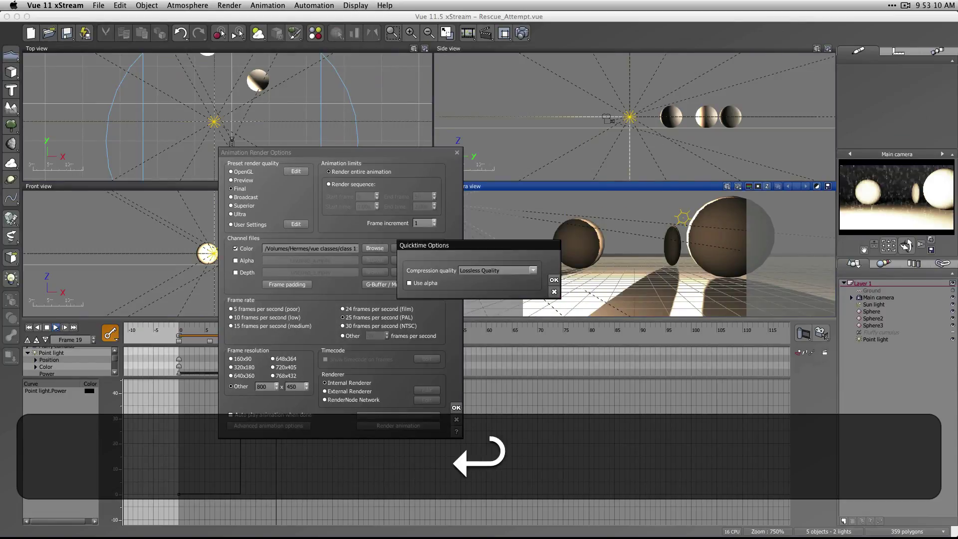
Set the movie's compression quality to Max Quality and render the entire animation with texture filtering activated
{"action": "left_click", "coordinate": [532, 270]}
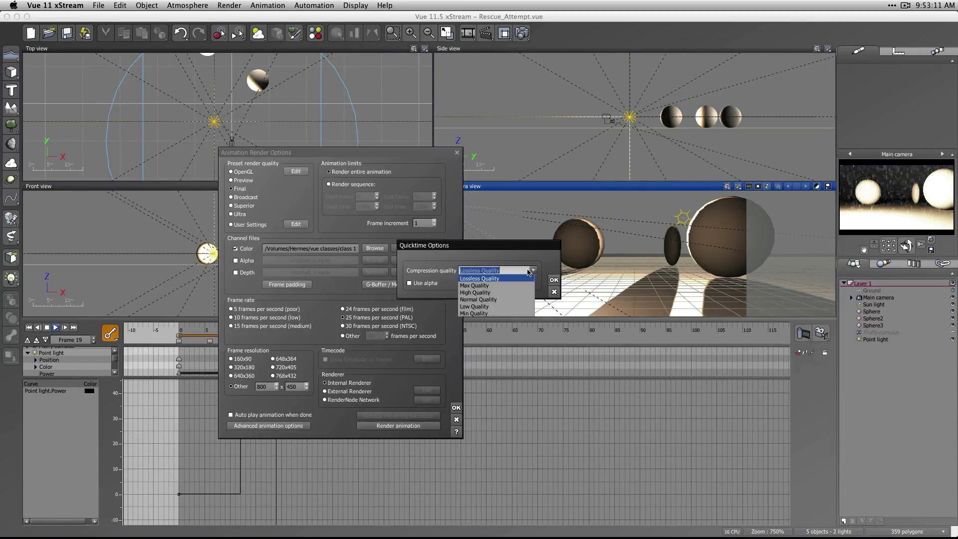
{"action": "left_click", "coordinate": [502, 287]}
{"action": "left_click", "coordinate": [555, 280]}
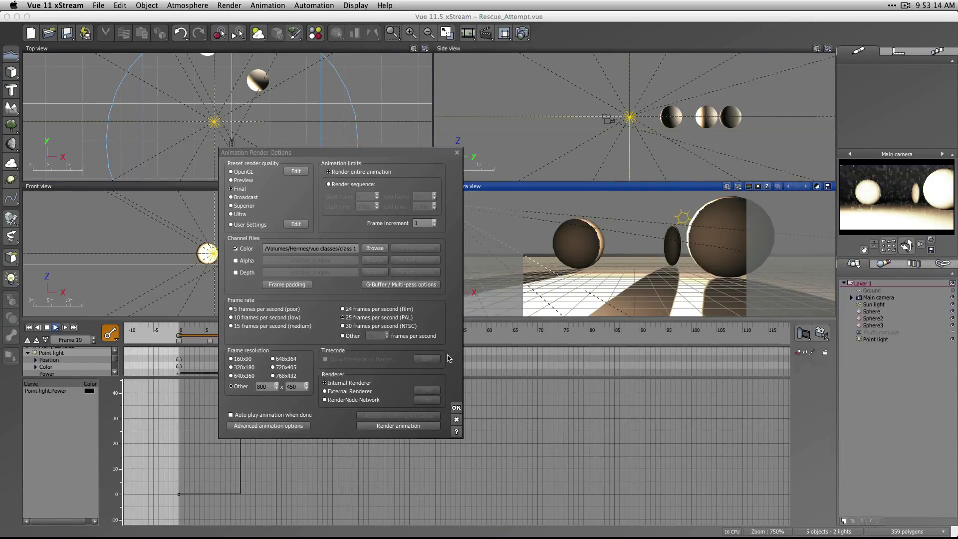
{"action": "left_click", "coordinate": [419, 427]}
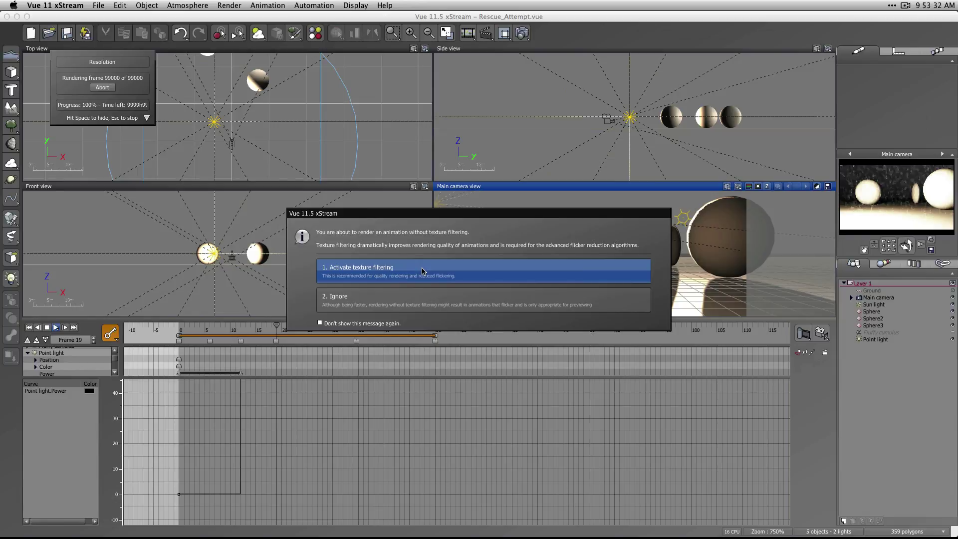
{"action": "left_click", "coordinate": [483, 270]}
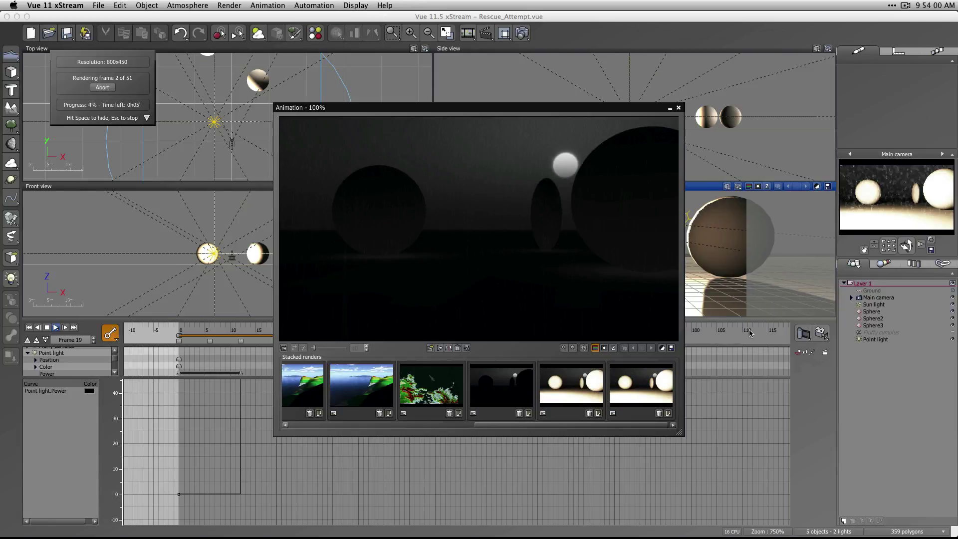
{"action": "left_click", "coordinate": [907, 6]}
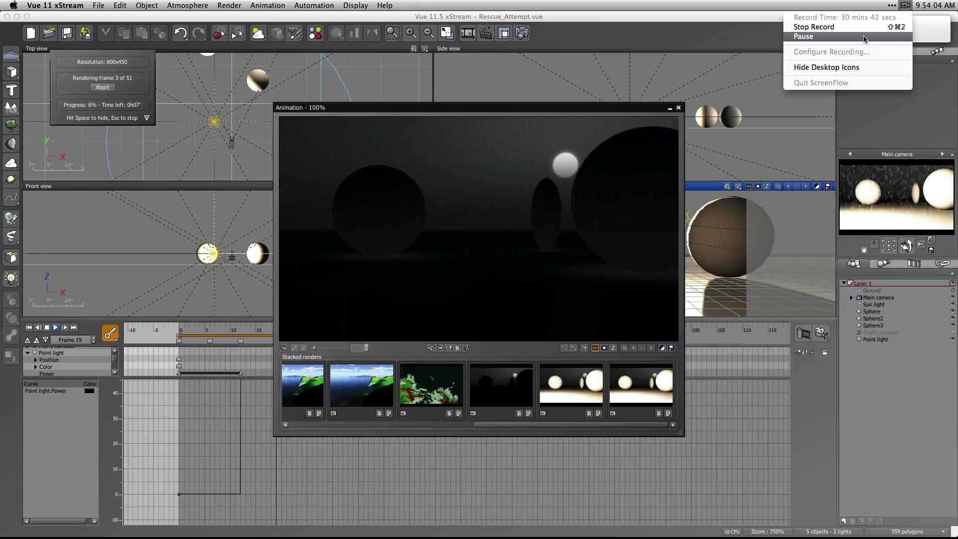
{"action": "left_click", "coordinate": [864, 37]}
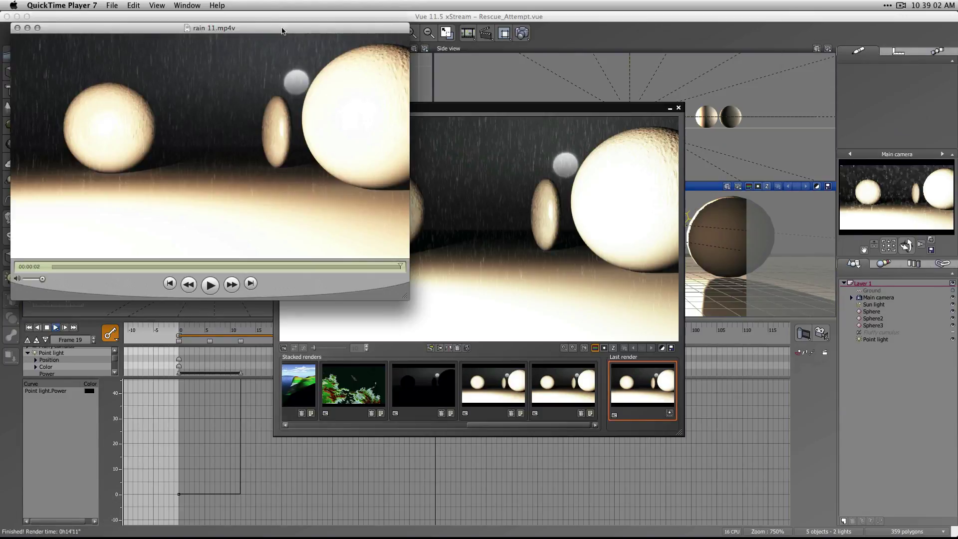
Enlarge and reposition the rendered rain 11 movie window in QuickTime Player and play the movie
{"action": "left_click_drag", "start_coordinate": [307, 40], "coordinate": [524, 75]}
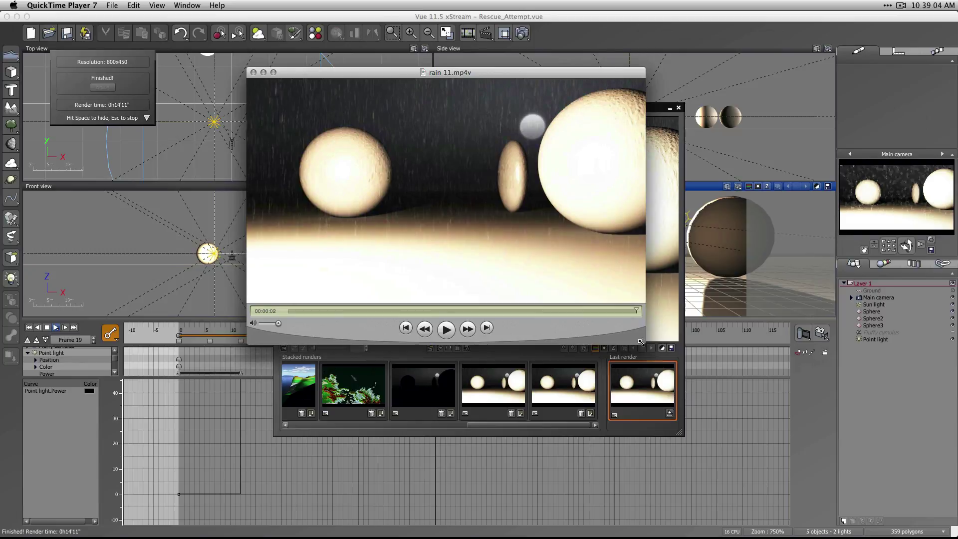
{"action": "left_click_drag", "start_coordinate": [641, 342], "coordinate": [844, 481]}
{"action": "left_click_drag", "start_coordinate": [545, 73], "coordinate": [466, 30]}
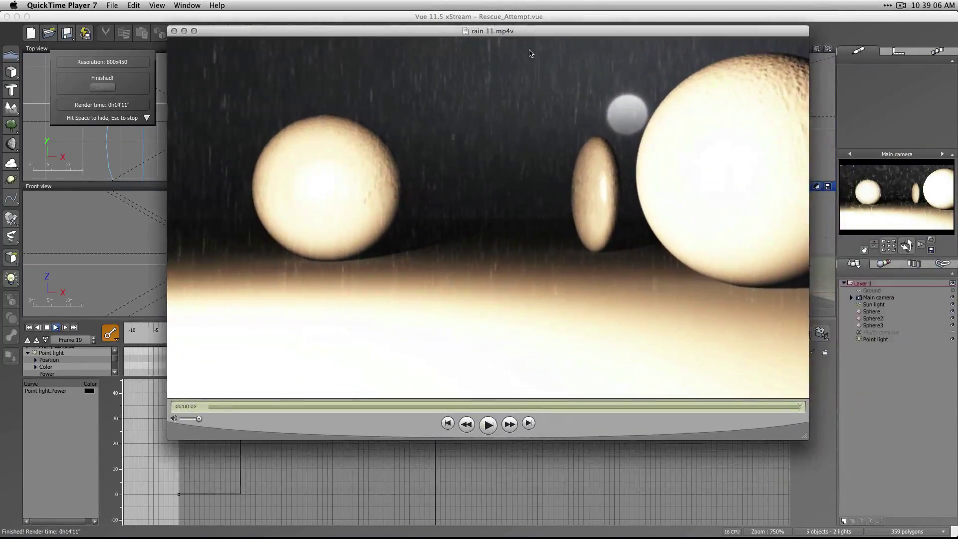
{"action": "key", "text": "space"}
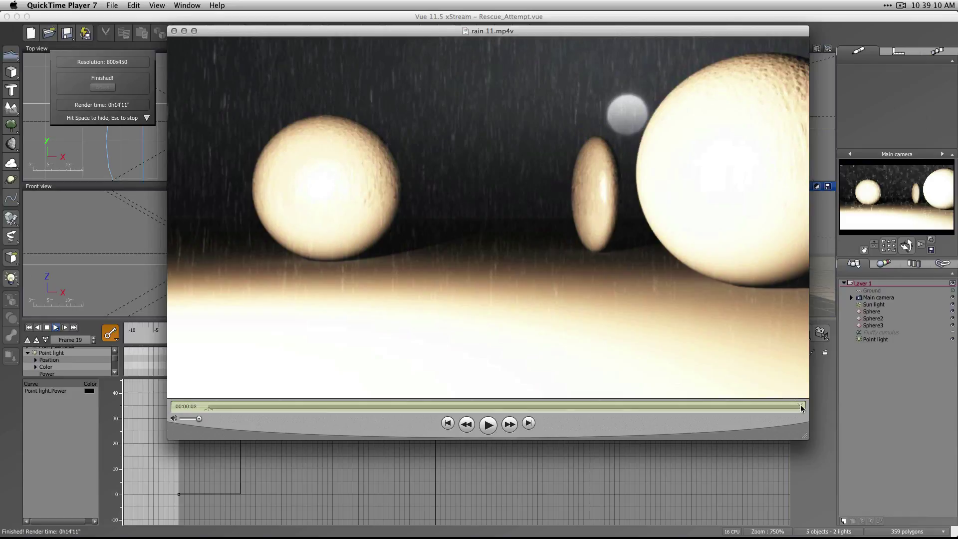
Scrub and step back and forth through the lit part of the movie to examine the rain and the bumps on the spheres
{"action": "left_click_drag", "start_coordinate": [800, 406], "coordinate": [586, 405]}
{"action": "key", "text": "Left"}
{"action": "key", "text": "Left"}
{"action": "key", "text": "Left"}
{"action": "key", "text": "Left"}
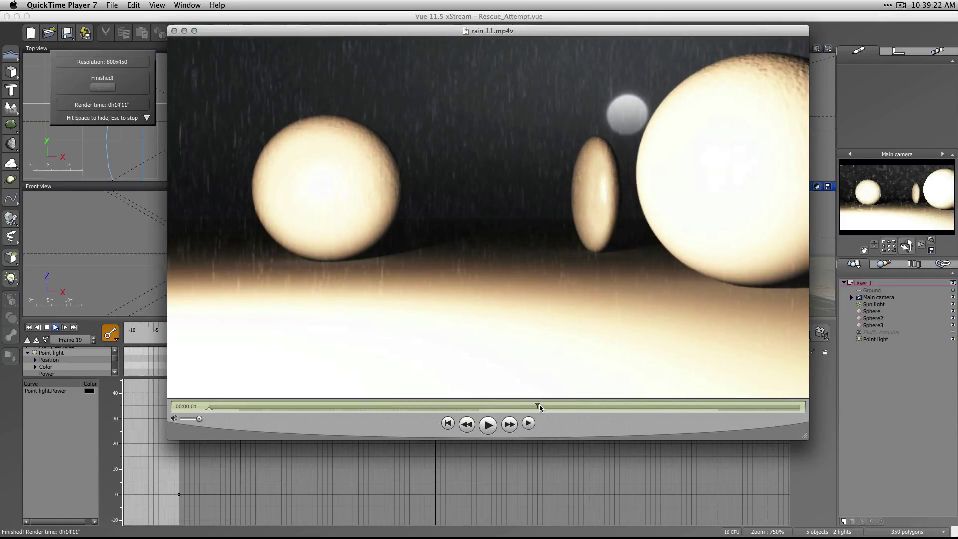
{"action": "left_click_drag", "start_coordinate": [538, 405], "coordinate": [630, 405]}
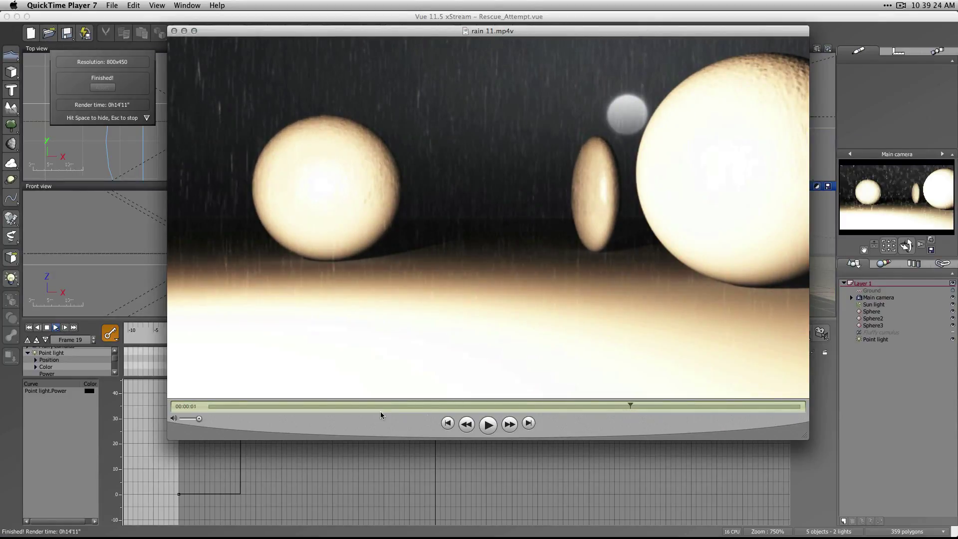
{"action": "left_click_drag", "start_coordinate": [631, 406], "coordinate": [826, 418]}
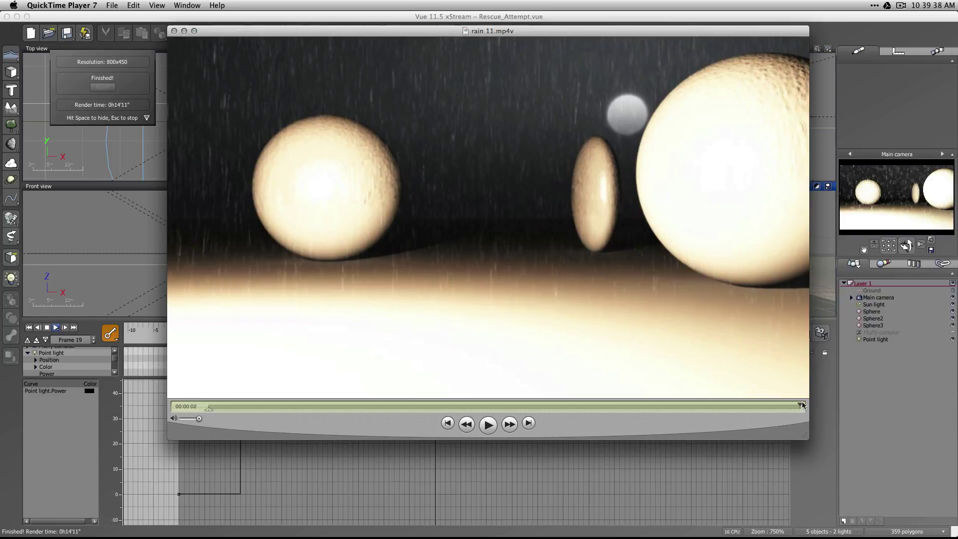
Replay the movie from near its dark beginning, then close it and the render display back in Vue
{"action": "left_click_drag", "start_coordinate": [800, 404], "coordinate": [267, 391]}
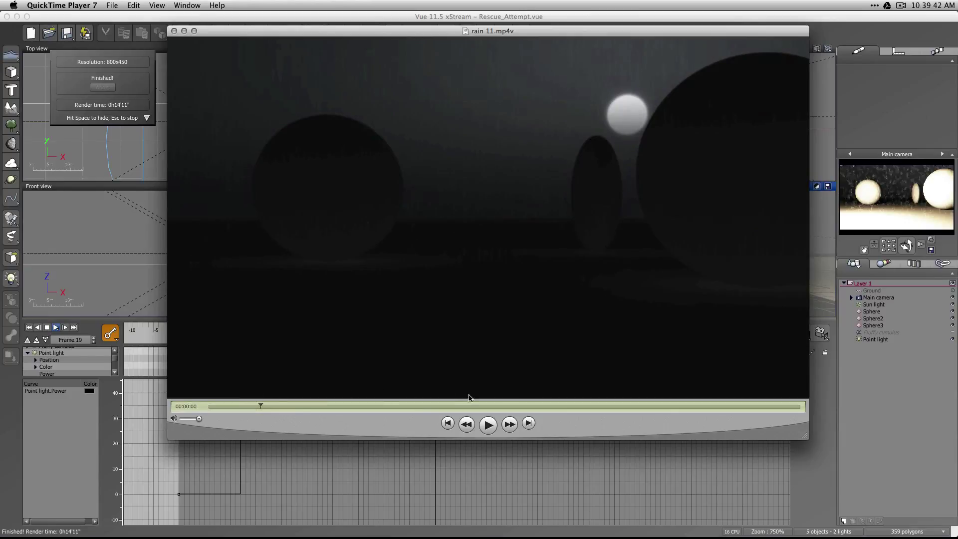
{"action": "left_click", "coordinate": [480, 427]}
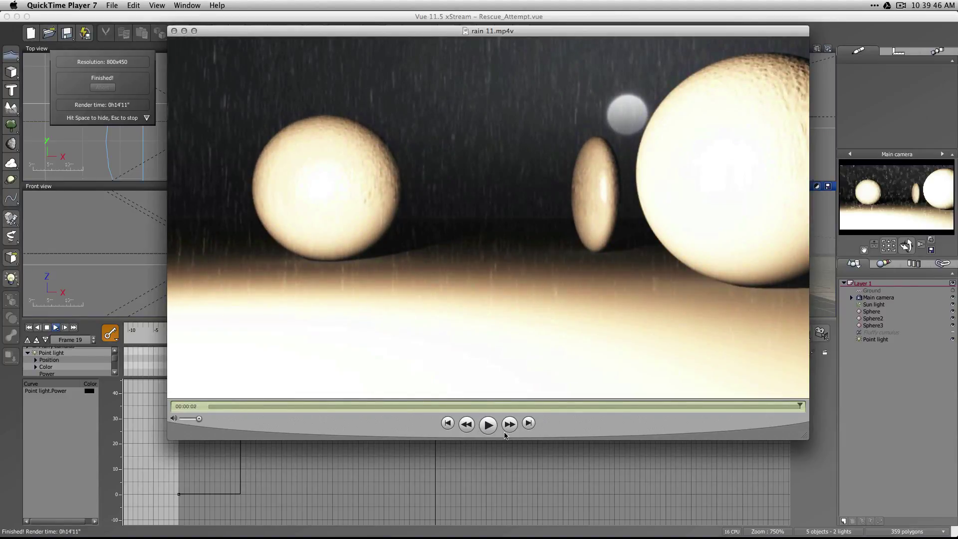
{"action": "left_click", "coordinate": [174, 31]}
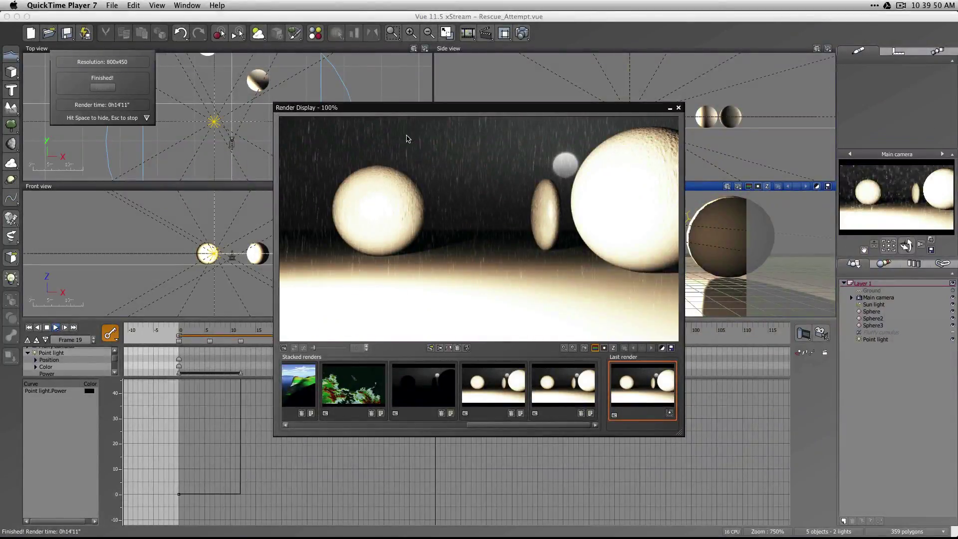
{"action": "left_click", "coordinate": [678, 108]}
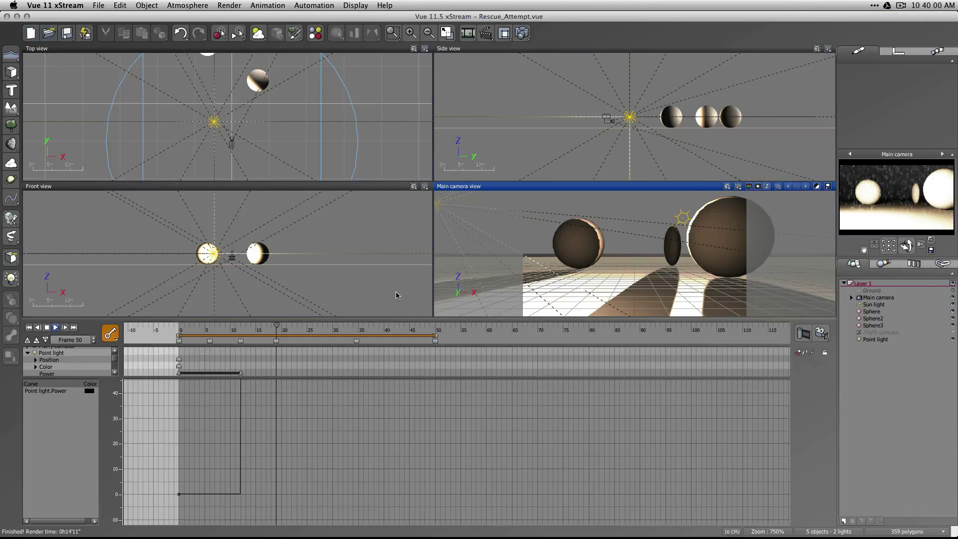
{"action": "key", "text": "F5"}
{"action": "key", "text": "Escape"}
Save the scene in the class 11 folder as rain 11 in Vue scene format
{"action": "left_click", "coordinate": [99, 5]}
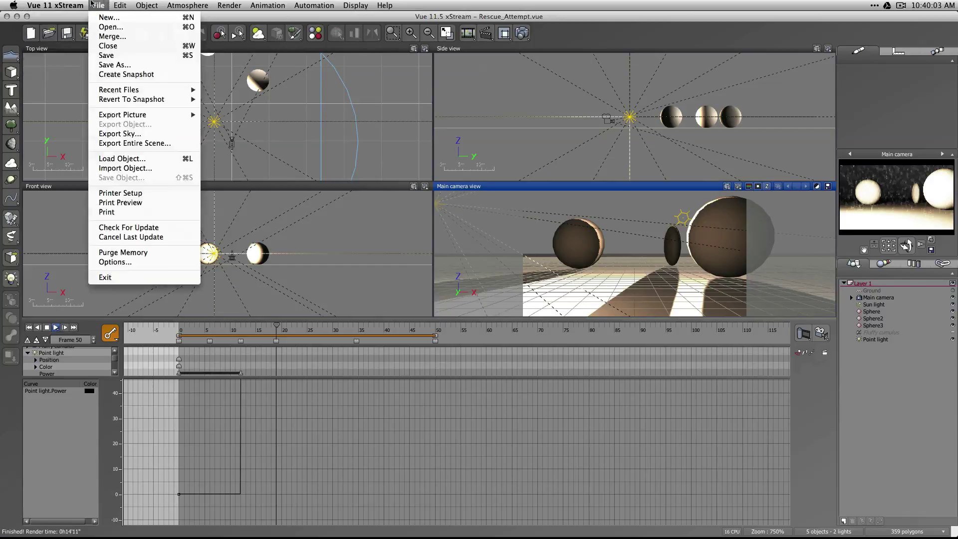
{"action": "left_click", "coordinate": [123, 68]}
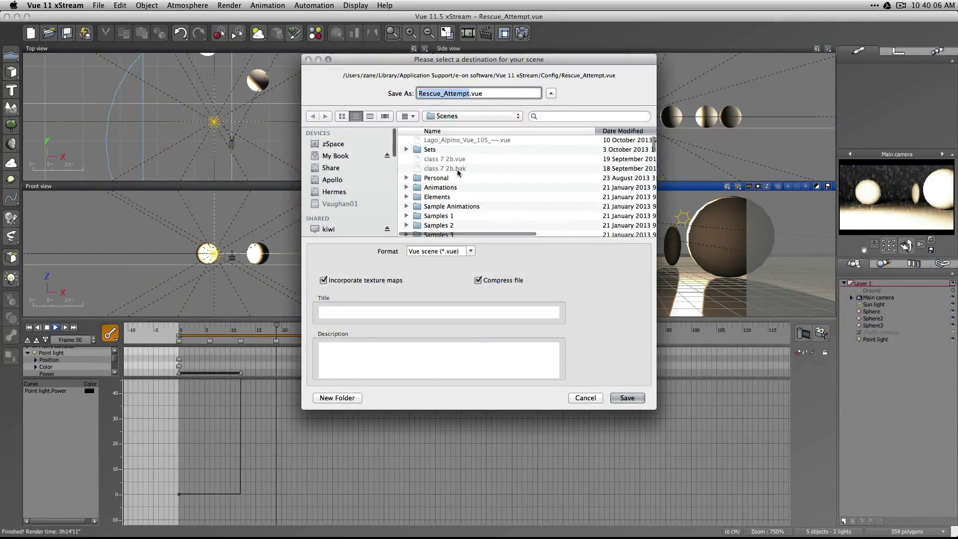
{"action": "left_click", "coordinate": [474, 116]}
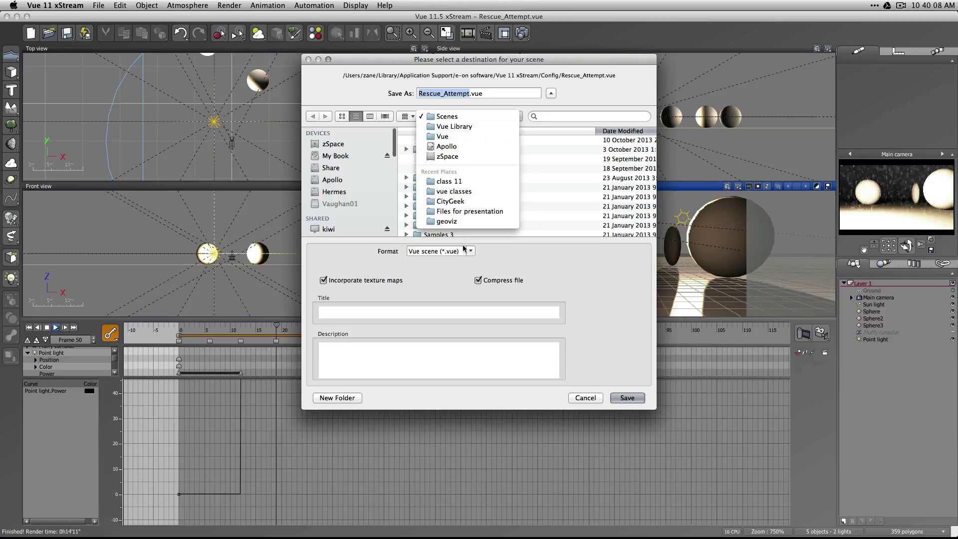
{"action": "left_click", "coordinate": [469, 181]}
{"action": "type", "text": "rain"}
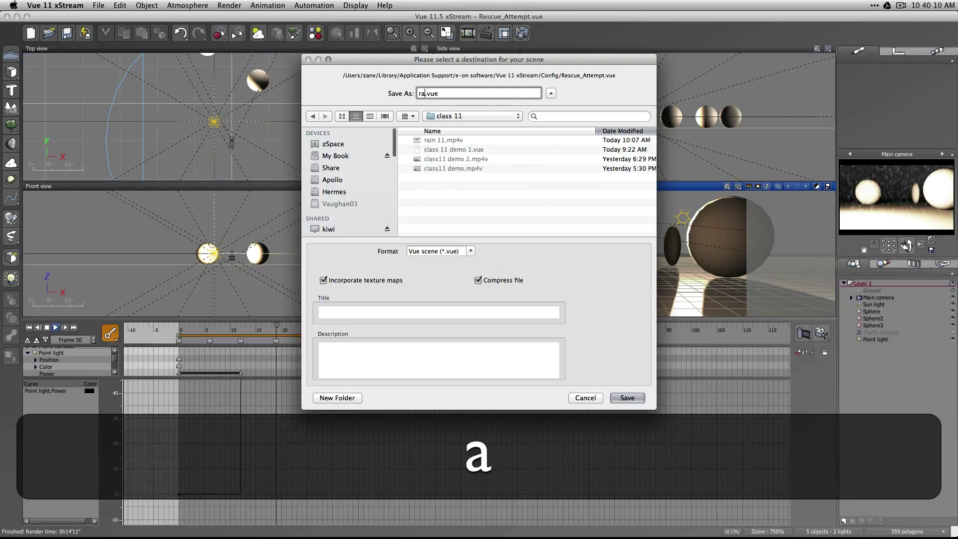
{"action": "type", "text": " 11"}
{"action": "key", "text": "Return"}
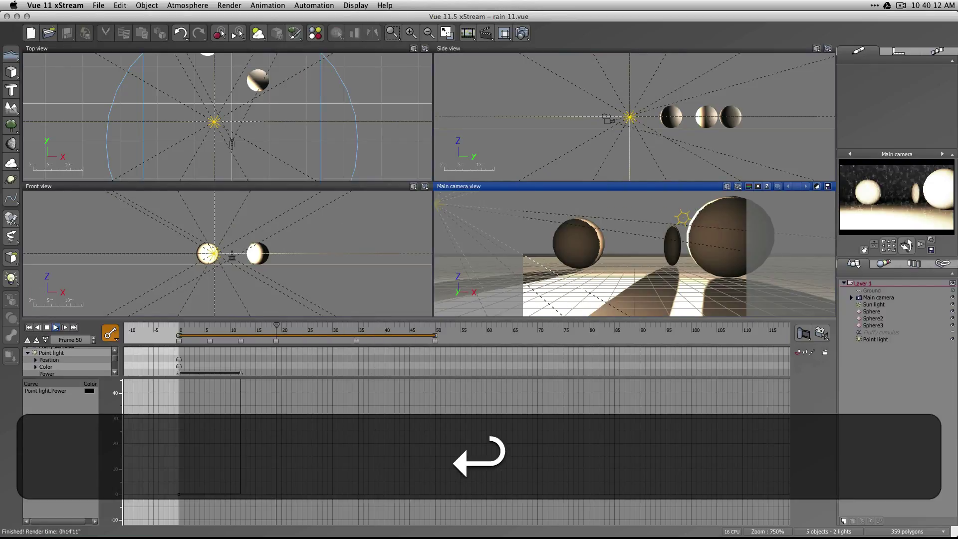
Create a new scene using the Default atmosphere from the Spectral Sunshine collection
{"action": "left_click", "coordinate": [30, 33]}
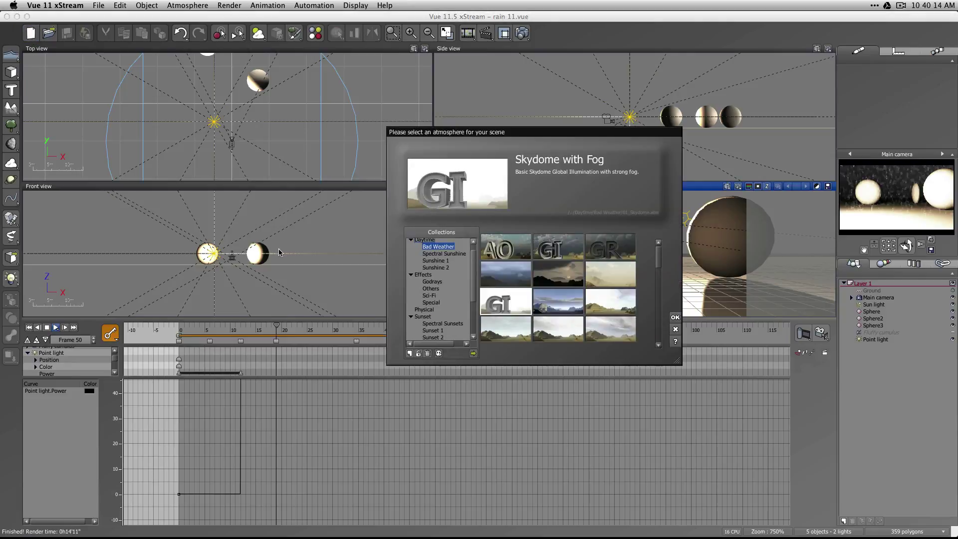
{"action": "left_click", "coordinate": [444, 253]}
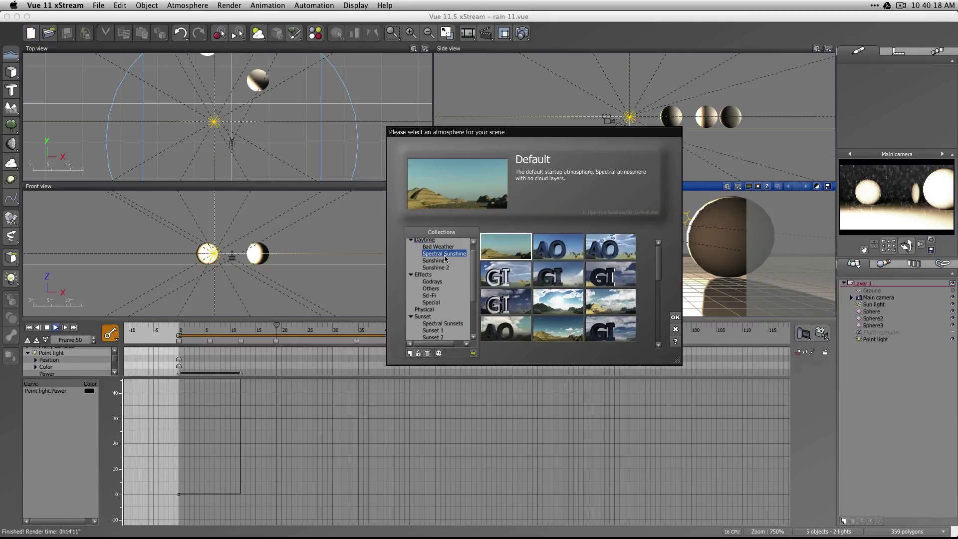
{"action": "left_click", "coordinate": [674, 317]}
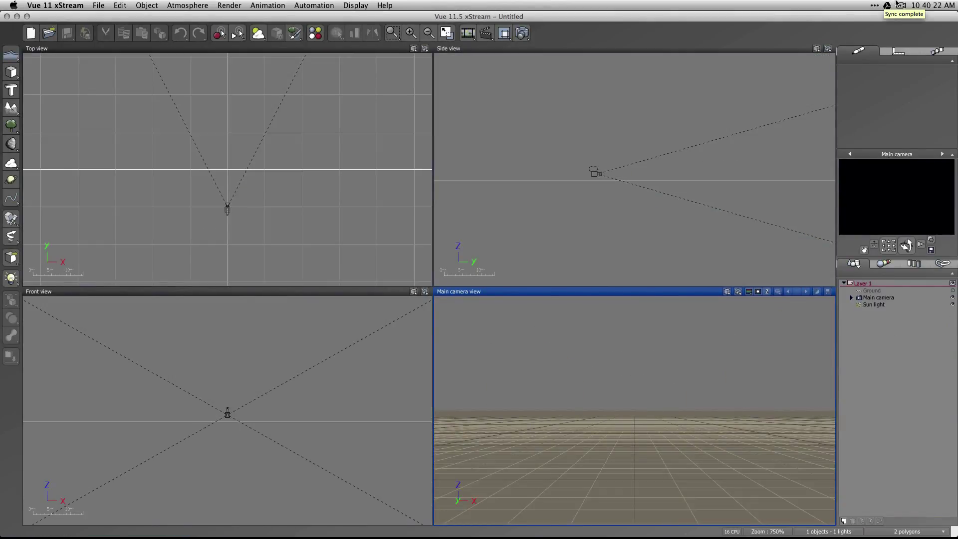
{"action": "left_click", "coordinate": [902, 5]}
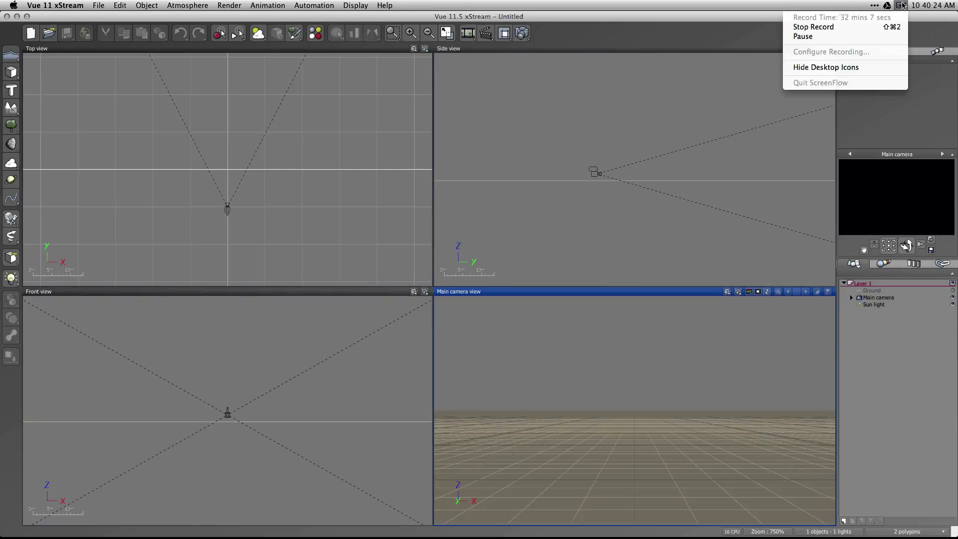
{"action": "left_click", "coordinate": [870, 36]}
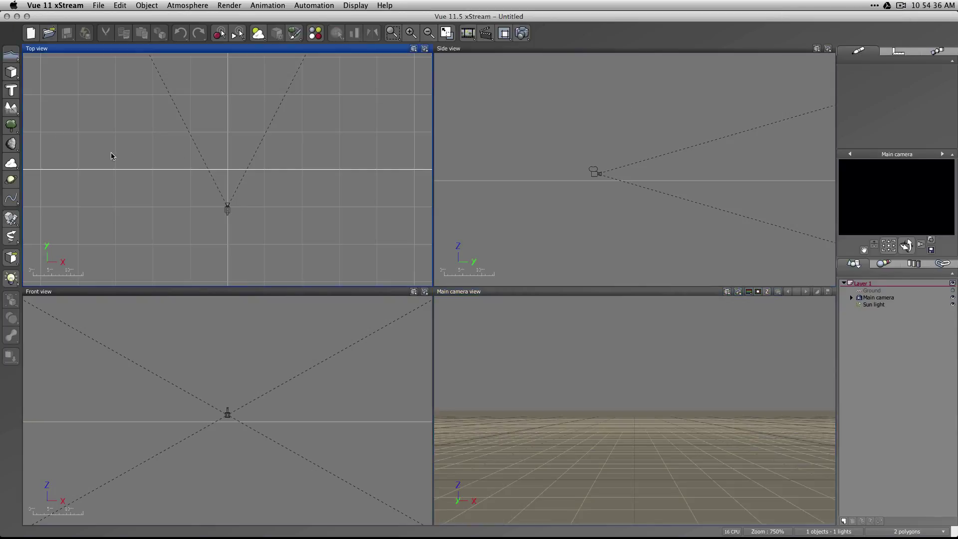
Add a kinda pohutu plant to the empty scene
{"action": "left_click", "coordinate": [11, 125]}
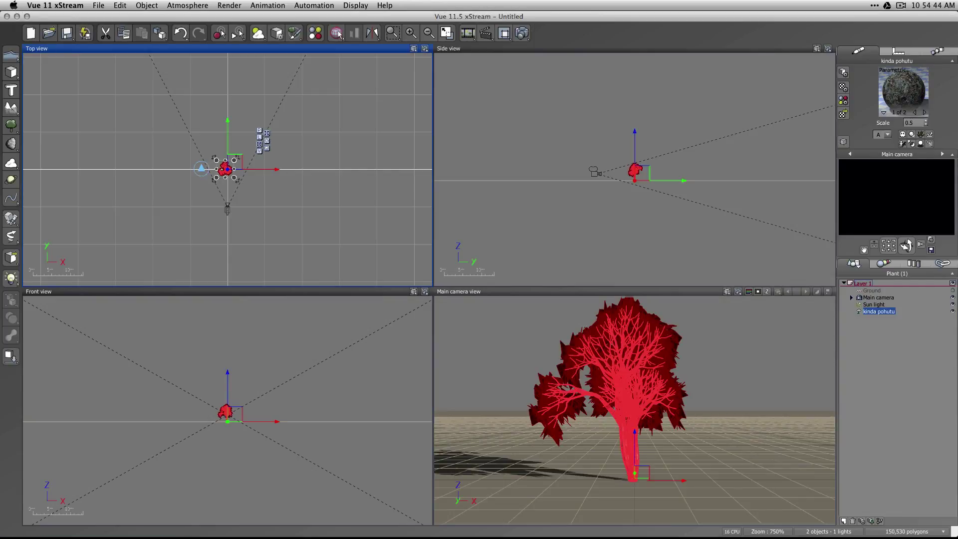
{"action": "left_click", "coordinate": [913, 370]}
{"action": "left_click", "coordinate": [879, 313]}
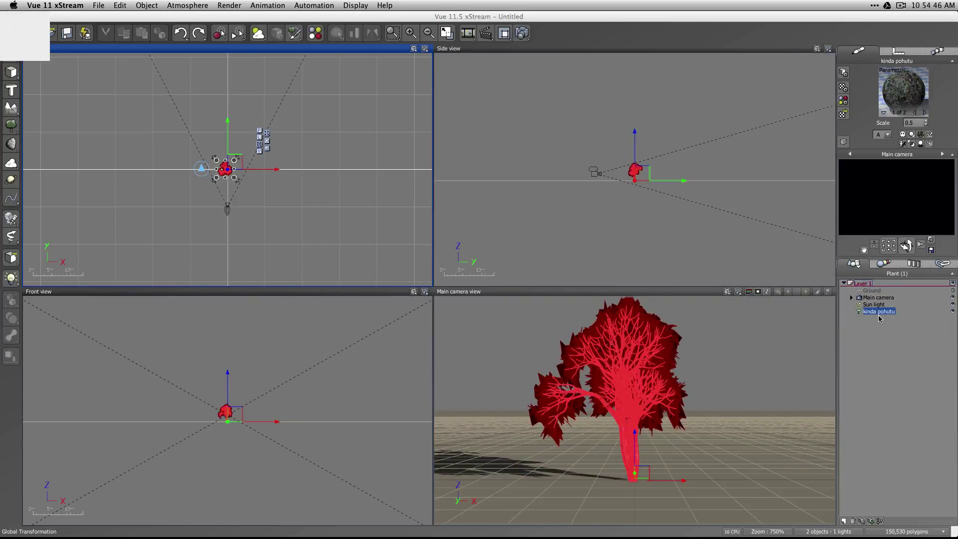
{"action": "double_click", "coordinate": [879, 312]}
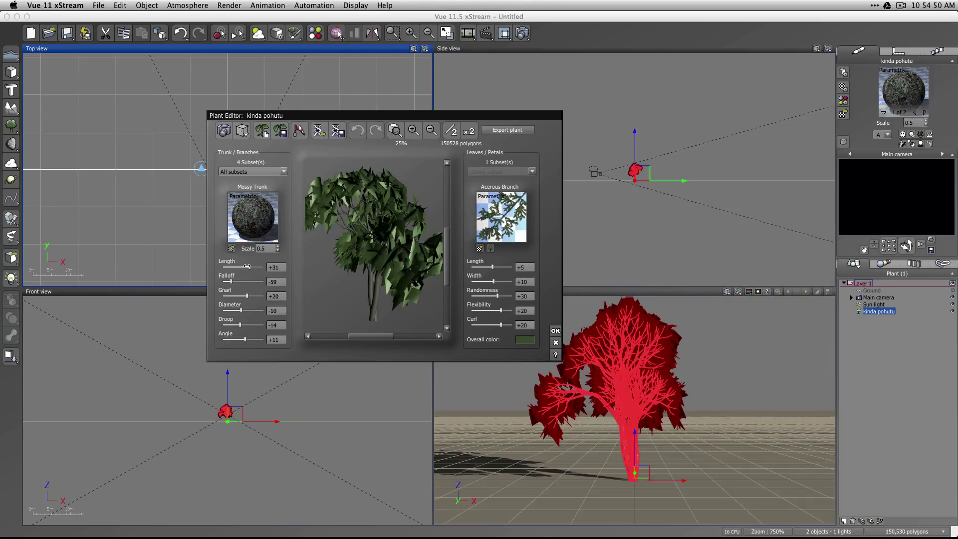
{"action": "left_click_drag", "start_coordinate": [247, 266], "coordinate": [239, 267]}
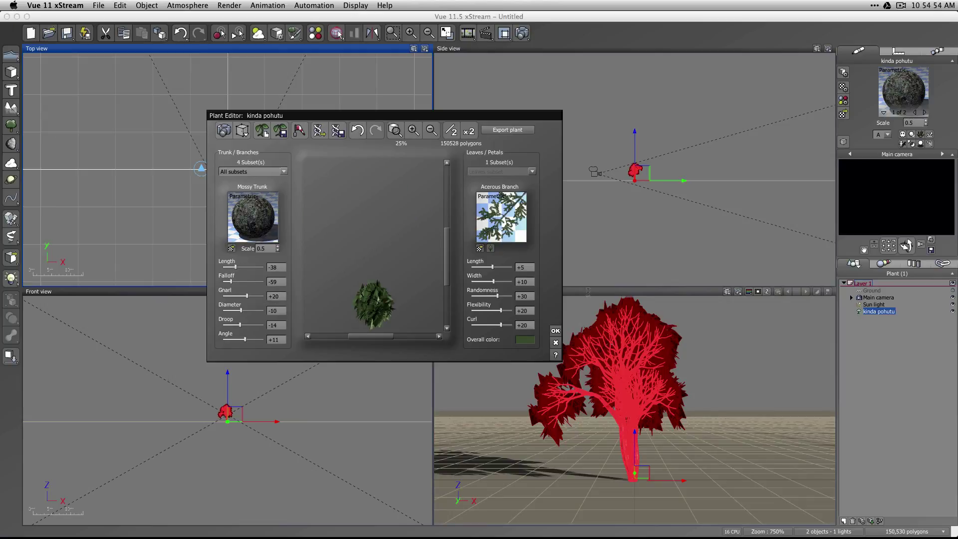
{"action": "left_click", "coordinate": [556, 343]}
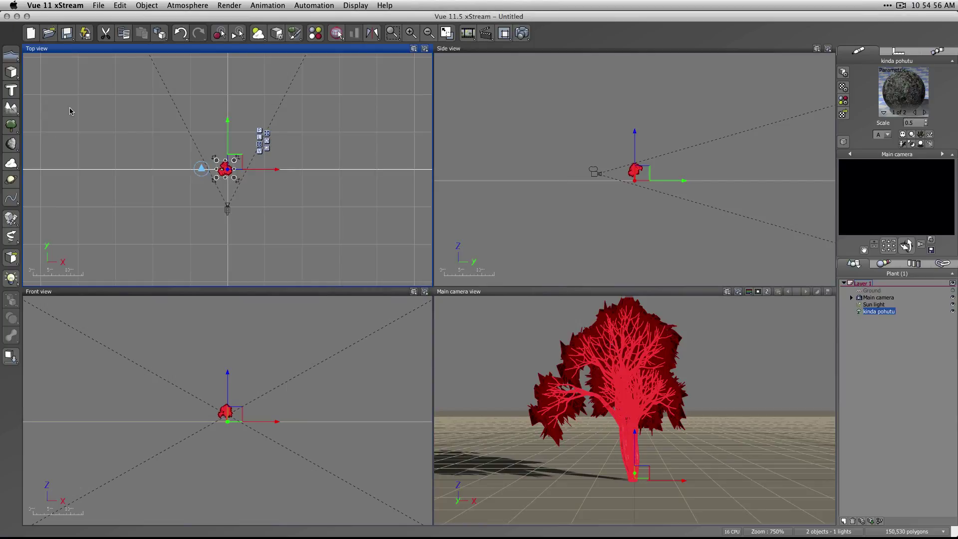
Show the animation timeline, move to frame 75 and add a keyframe to all properties of the plant
{"action": "left_click", "coordinate": [485, 33]}
{"action": "left_click", "coordinate": [317, 31]}
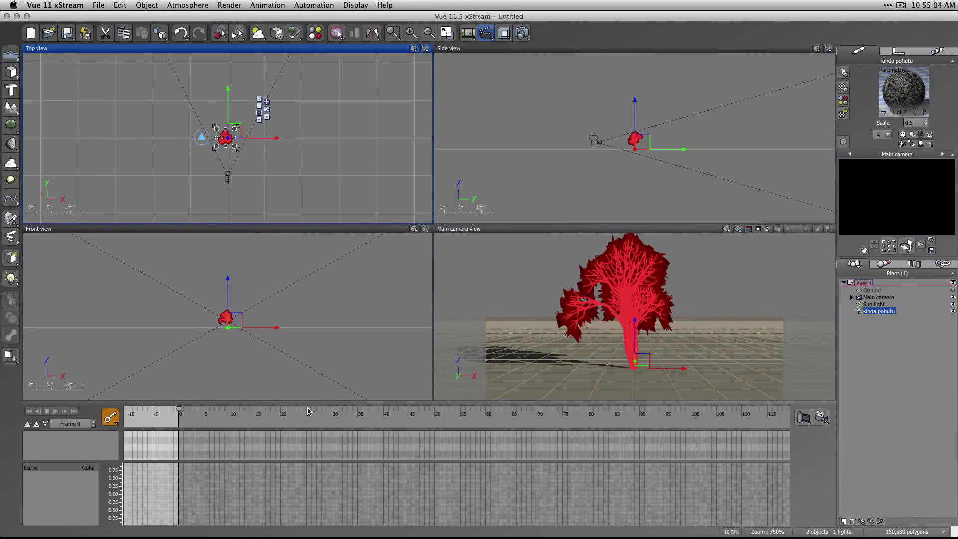
{"action": "mouse_move", "coordinate": [179, 410]}
{"action": "left_mouse_down"}
{"action": "mouse_move", "coordinate": [583, 409]}
{"action": "mouse_move", "coordinate": [562, 409]}
{"action": "left_mouse_up"}
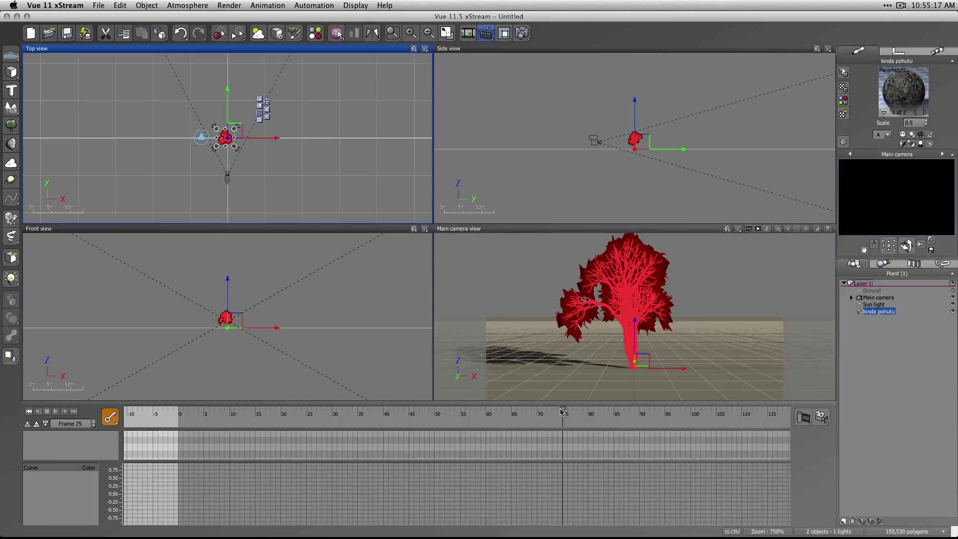
{"action": "left_click", "coordinate": [108, 418]}
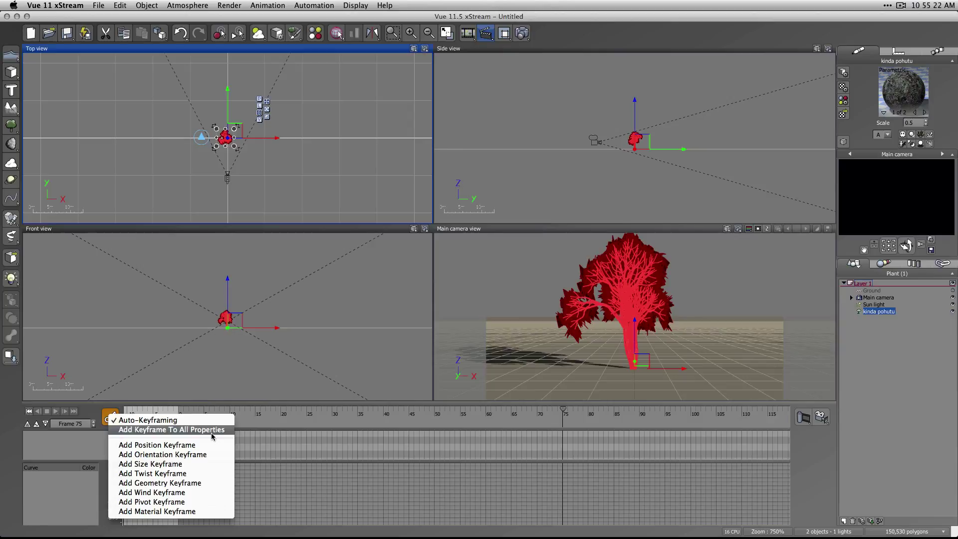
{"action": "left_click", "coordinate": [211, 433]}
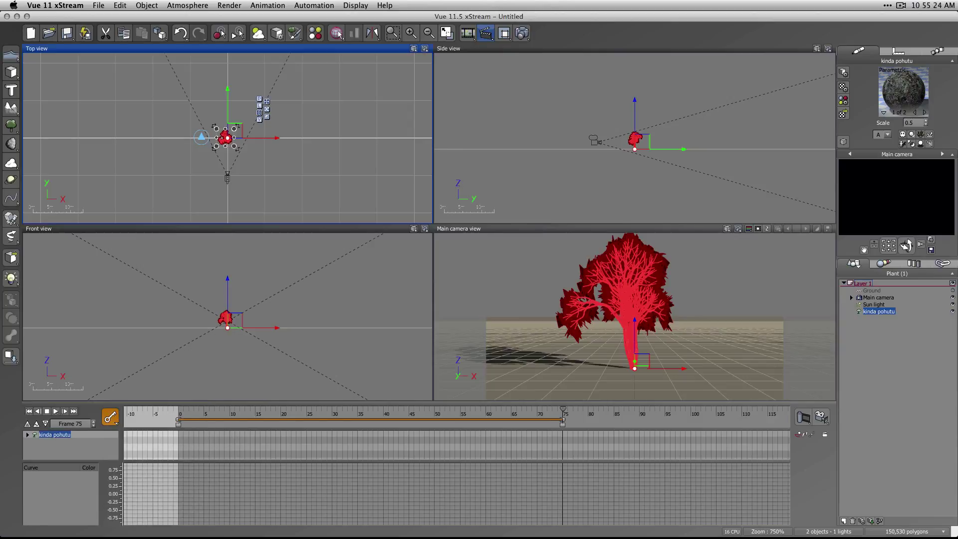
In the Plant Editor for the kinda pohutu, set the trunk length to +28 and the falloff to -94
{"action": "left_click", "coordinate": [952, 415]}
{"action": "left_click", "coordinate": [873, 310]}
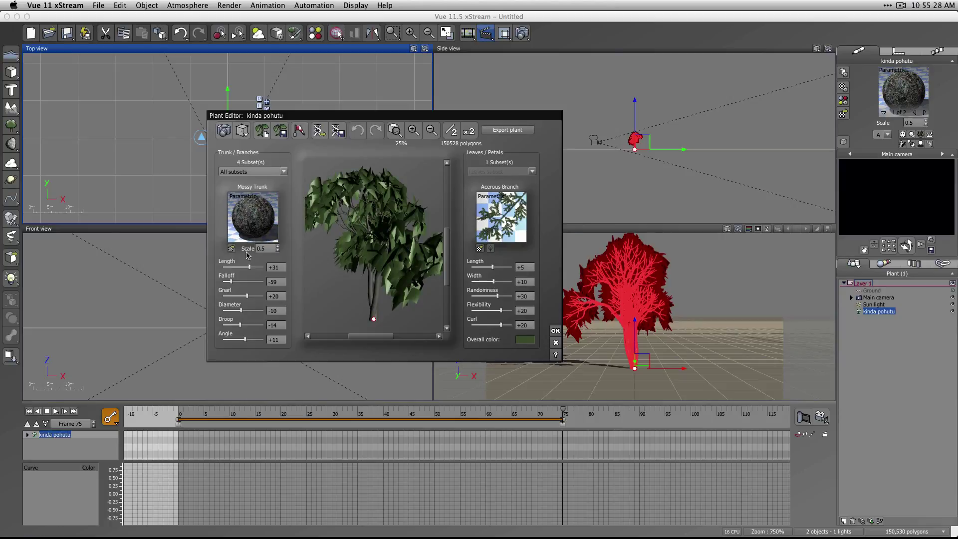
{"action": "left_click_drag", "start_coordinate": [248, 267], "coordinate": [230, 282]}
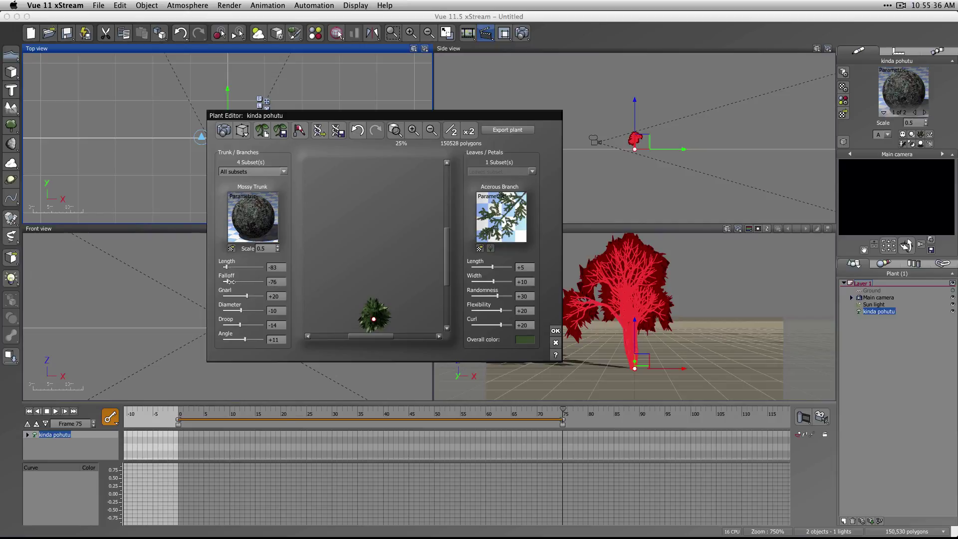
{"action": "mouse_move", "coordinate": [242, 282]}
{"action": "left_mouse_down"}
{"action": "mouse_move", "coordinate": [231, 268]}
{"action": "mouse_move", "coordinate": [252, 267]}
{"action": "left_mouse_up"}
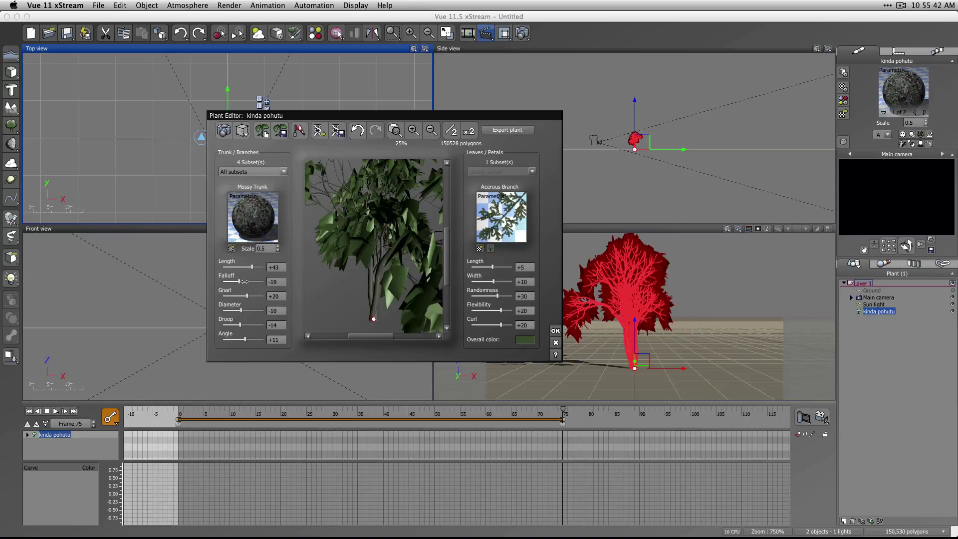
{"action": "left_click", "coordinate": [243, 282]}
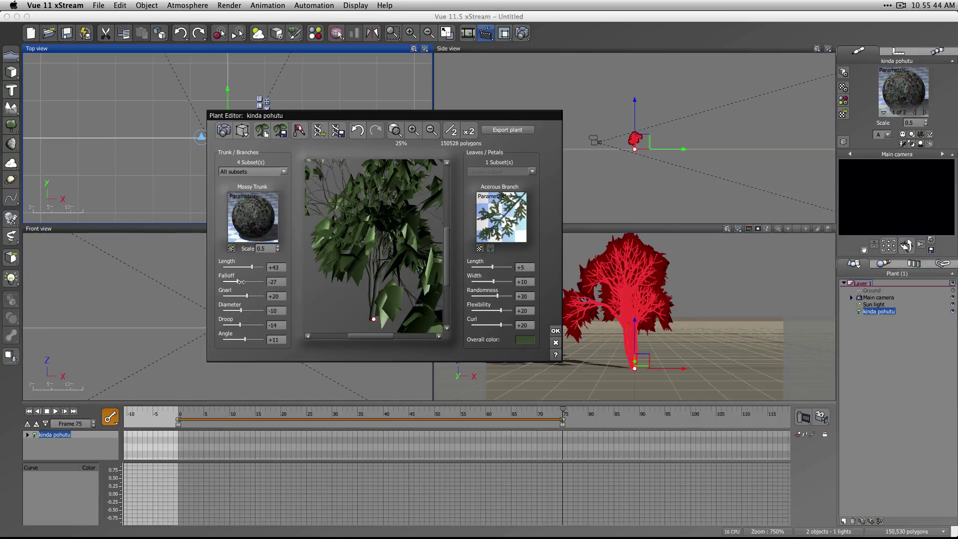
{"action": "left_click_drag", "start_coordinate": [241, 282], "coordinate": [224, 282]}
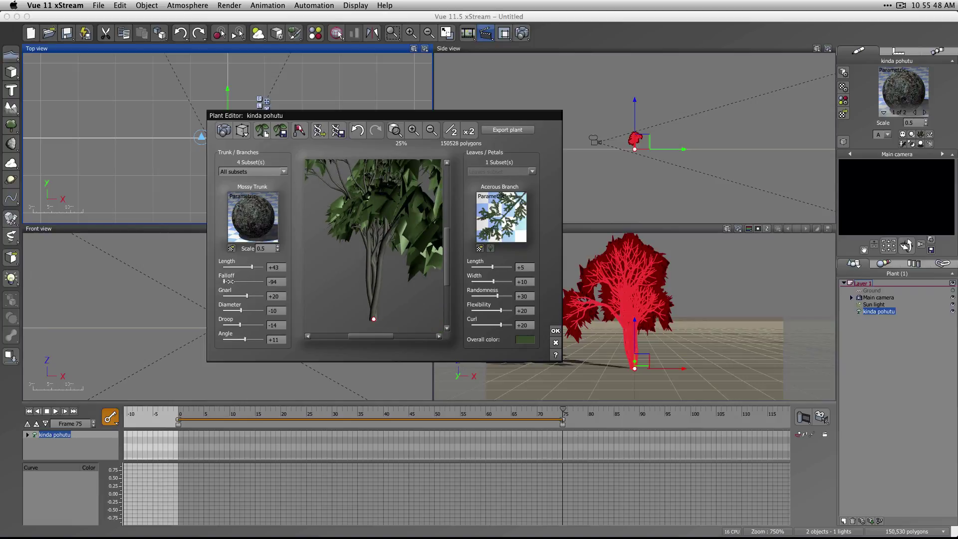
{"action": "left_click", "coordinate": [250, 267]}
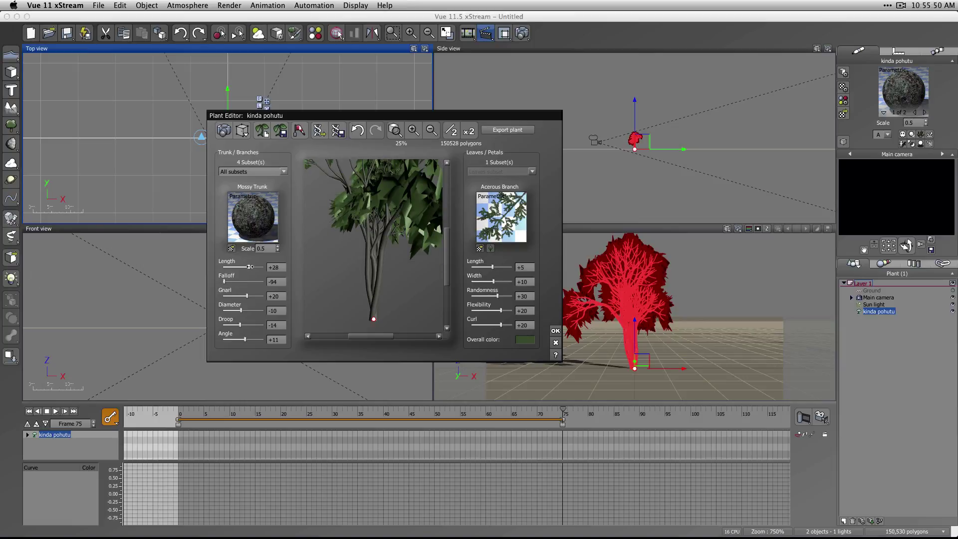
Set the trunk's gnarl to -27, diameter to -50, droop to -21 and angle to +13
{"action": "double_click", "coordinate": [276, 297]}
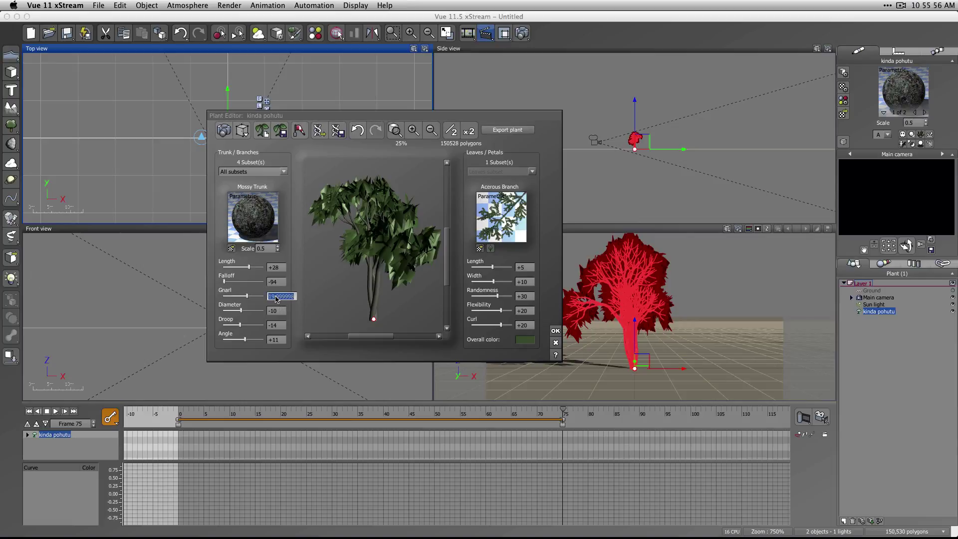
{"action": "type", "text": "0"}
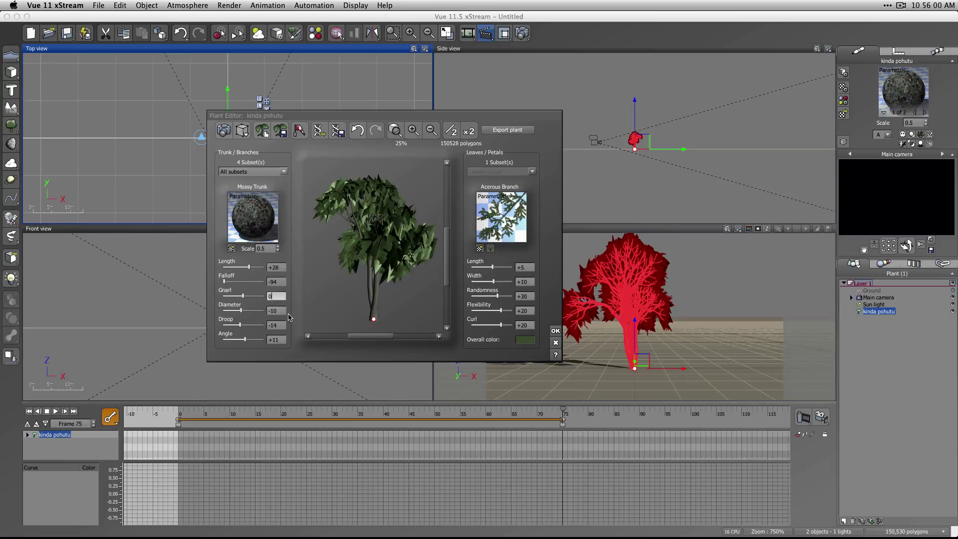
{"action": "left_click_drag", "start_coordinate": [243, 296], "coordinate": [238, 296]}
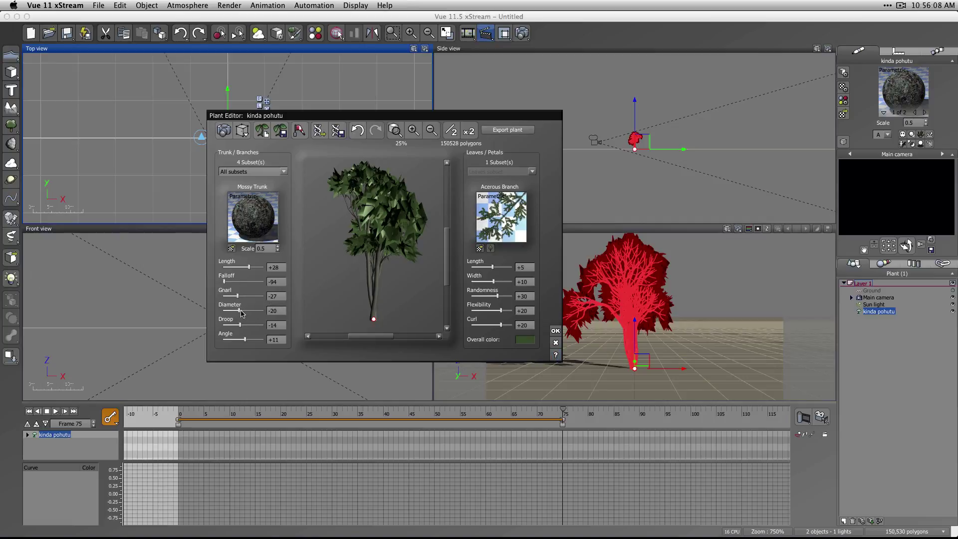
{"action": "left_click_drag", "start_coordinate": [240, 310], "coordinate": [236, 311]}
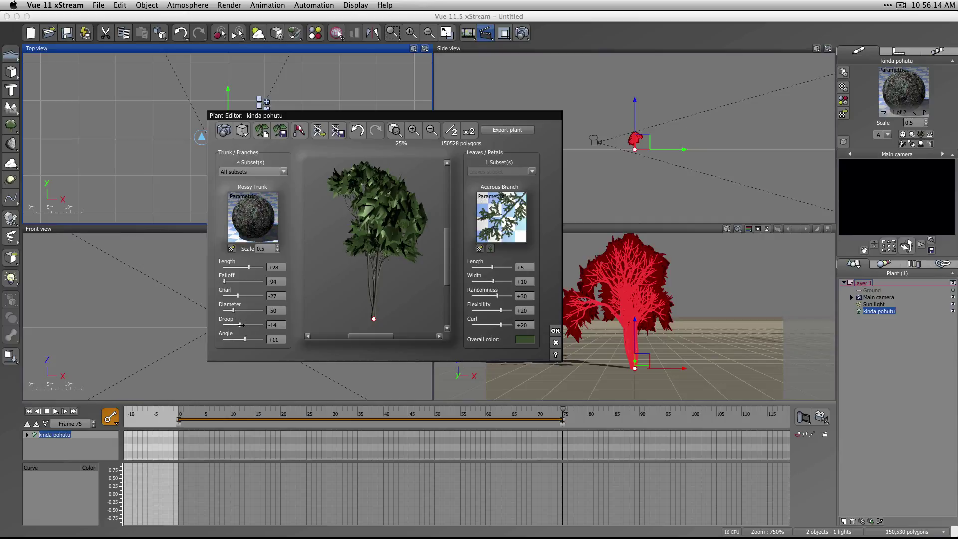
{"action": "left_click_drag", "start_coordinate": [243, 325], "coordinate": [246, 343]}
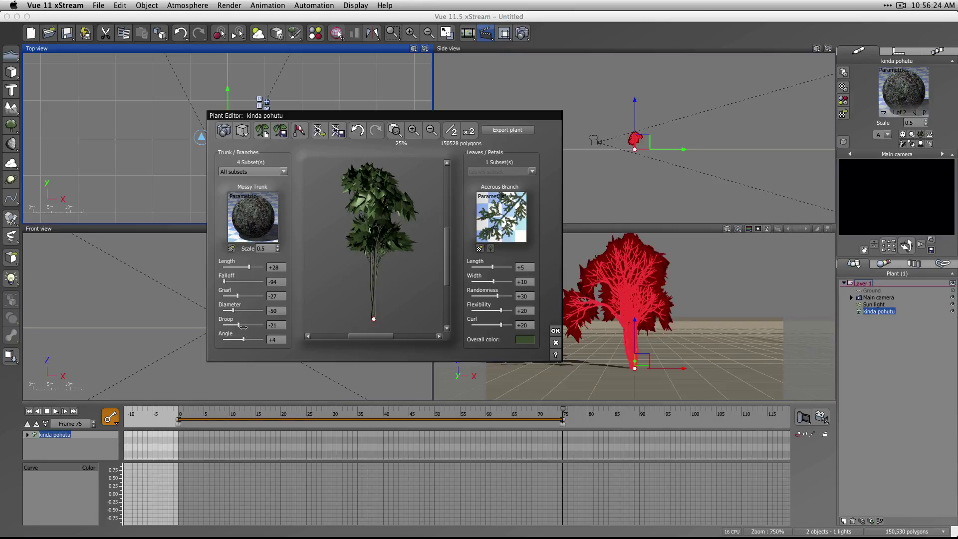
{"action": "left_click_drag", "start_coordinate": [244, 339], "coordinate": [245, 339]}
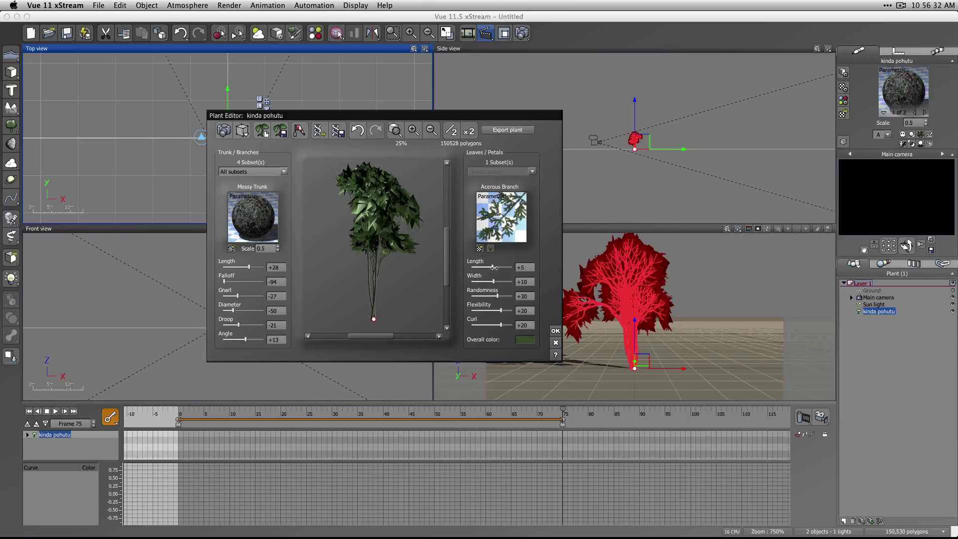
Set the leaf length to -39, width to -12, randomness to -7, flexibility to +9 and curl to -2
{"action": "mouse_move", "coordinate": [494, 268]}
{"action": "left_mouse_down"}
{"action": "mouse_move", "coordinate": [483, 269]}
{"action": "mouse_move", "coordinate": [488, 281]}
{"action": "left_mouse_up"}
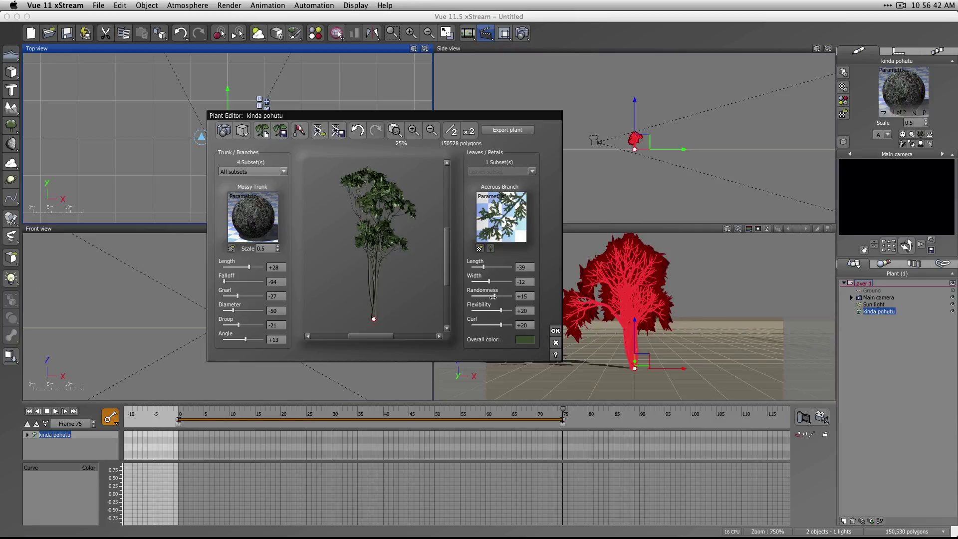
{"action": "left_click_drag", "start_coordinate": [501, 297], "coordinate": [488, 297]}
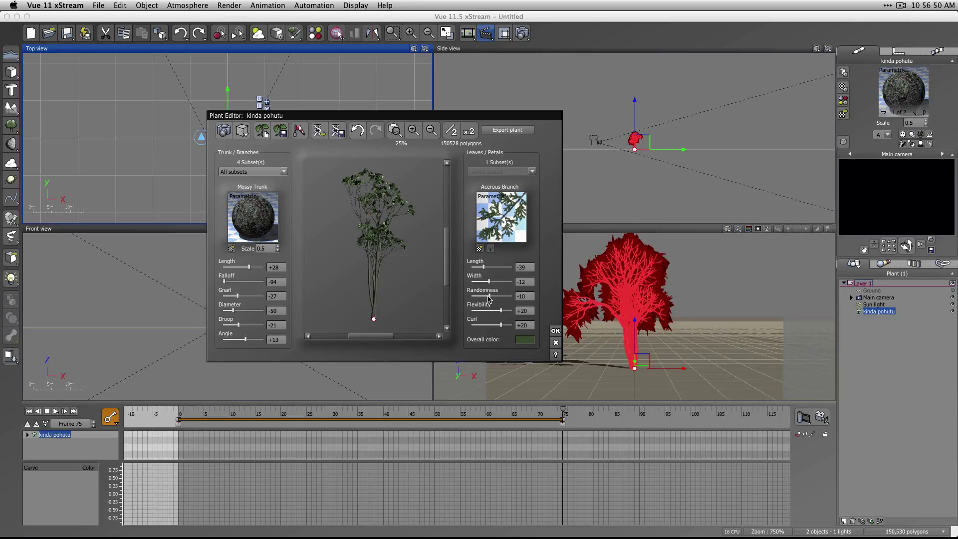
{"action": "left_click_drag", "start_coordinate": [489, 297], "coordinate": [490, 297]}
{"action": "left_click_drag", "start_coordinate": [501, 310], "coordinate": [499, 325]}
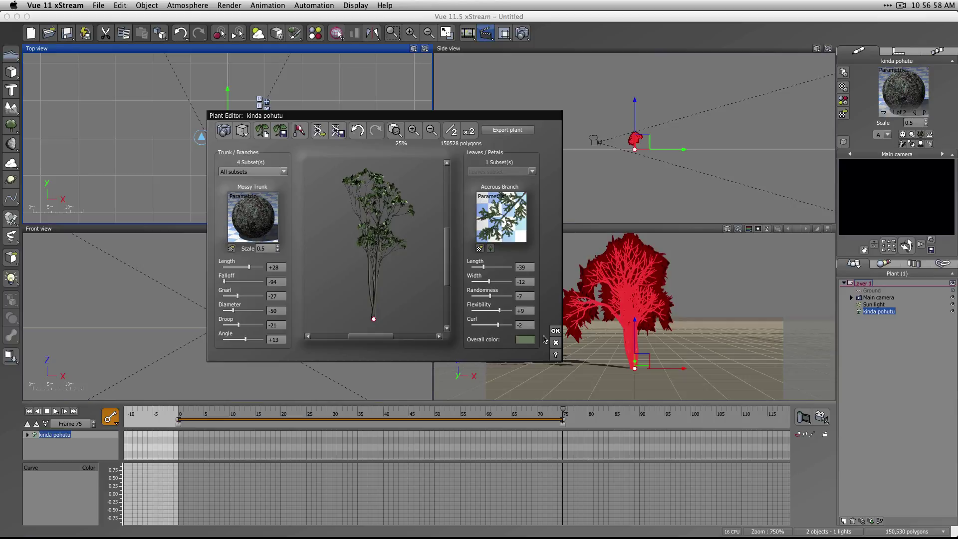
Apply the plant edits with a trunk length of -83 and scrub the timeline from frame 0 to 60 to preview the shrinking
{"action": "left_click_drag", "start_coordinate": [248, 267], "coordinate": [226, 268]}
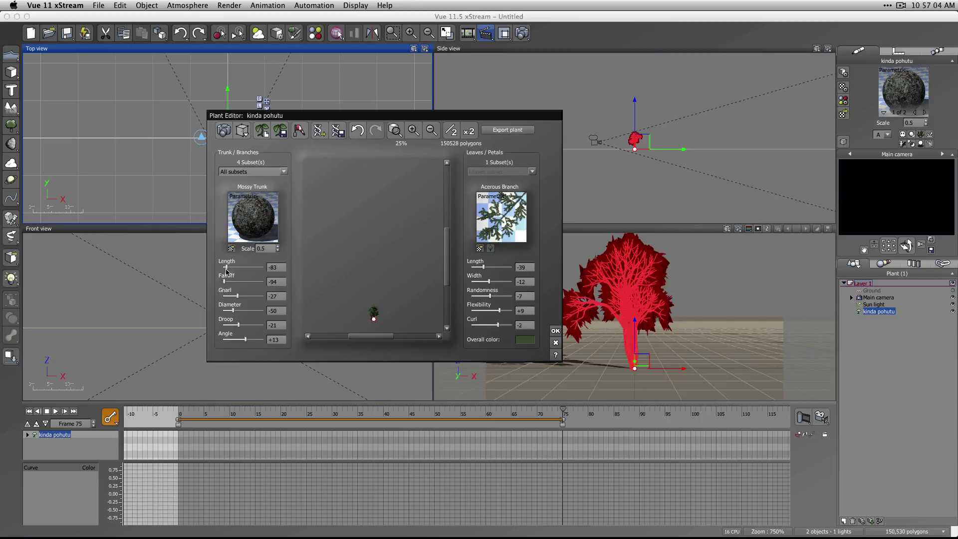
{"action": "left_click", "coordinate": [555, 331]}
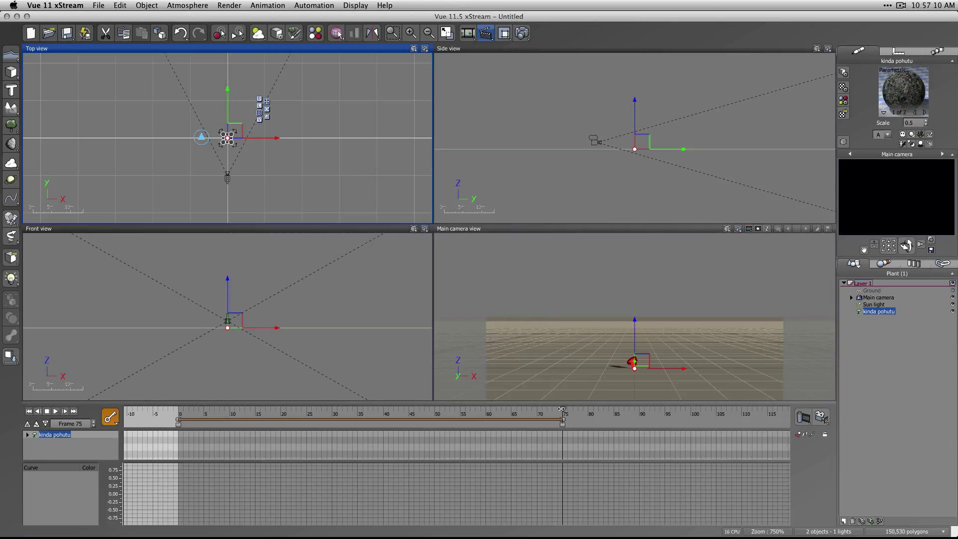
{"action": "left_click_drag", "start_coordinate": [562, 409], "coordinate": [178, 418]}
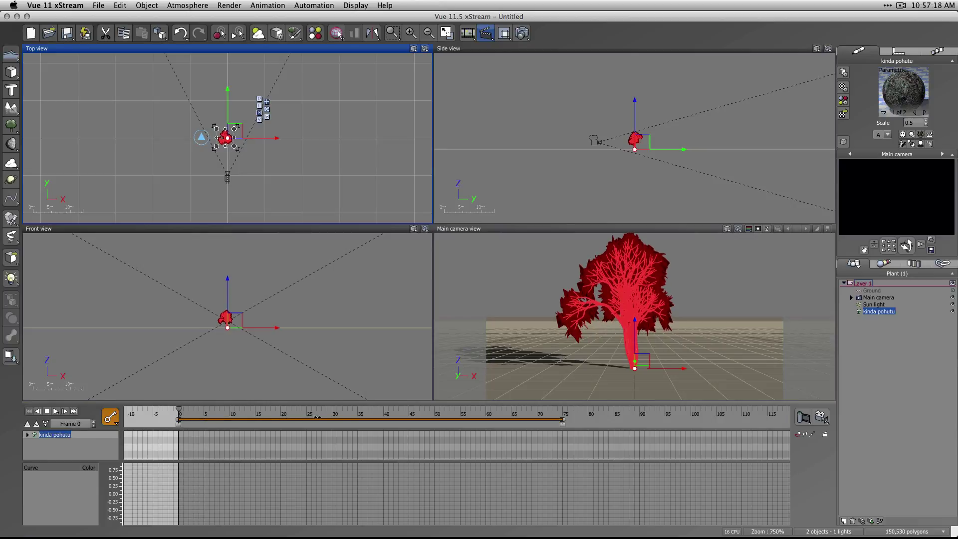
{"action": "left_click_drag", "start_coordinate": [317, 417], "coordinate": [488, 421]}
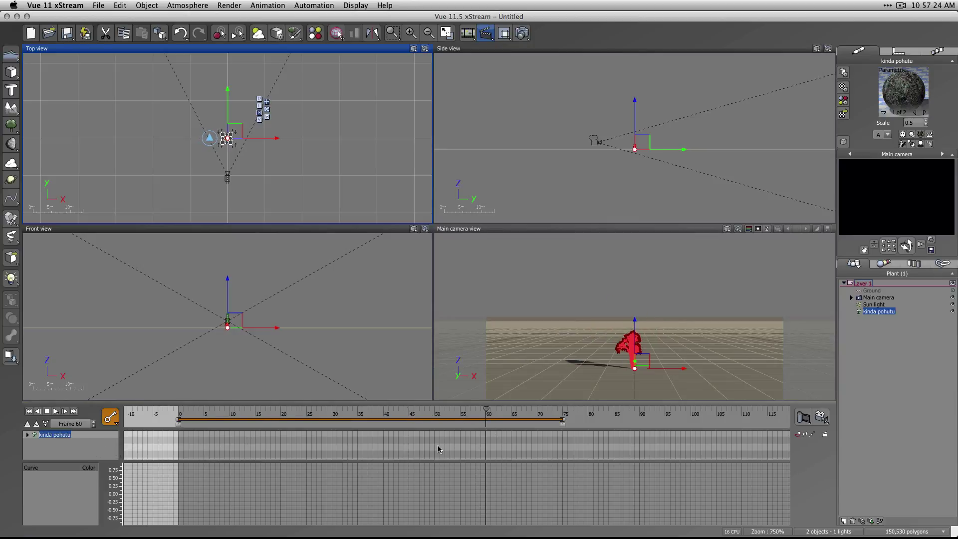
Swap the plant's keyframes so the small shape sits at frame 0 and the full-size tree at about frame 74
{"action": "left_click_drag", "start_coordinate": [563, 425], "coordinate": [424, 425]}
{"action": "left_click_drag", "start_coordinate": [365, 424], "coordinate": [178, 425]}
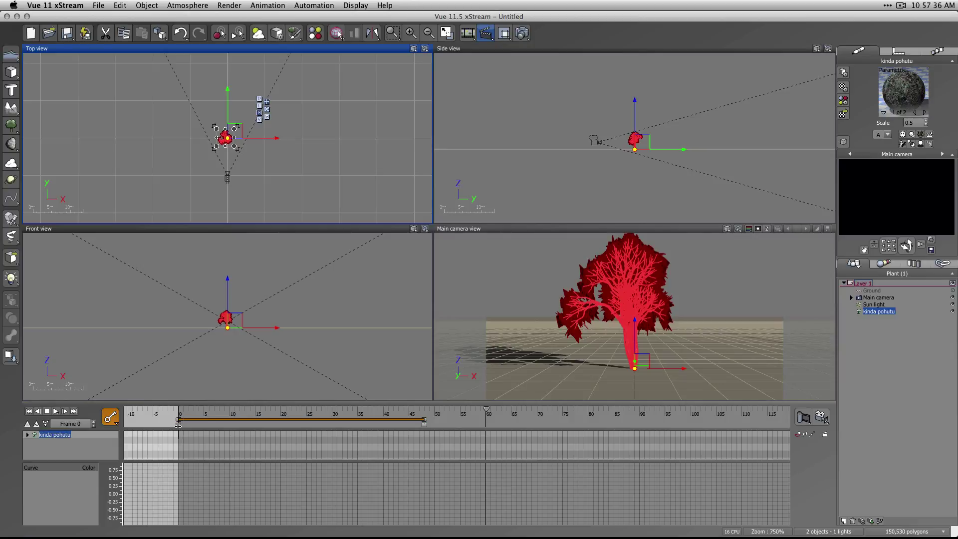
{"action": "left_click", "coordinate": [425, 422]}
{"action": "left_click_drag", "start_coordinate": [458, 425], "coordinate": [561, 424]}
Scrub the timeline to preview the plant's growth, return to frame 0 and deselect the plant
{"action": "left_click", "coordinate": [488, 412]}
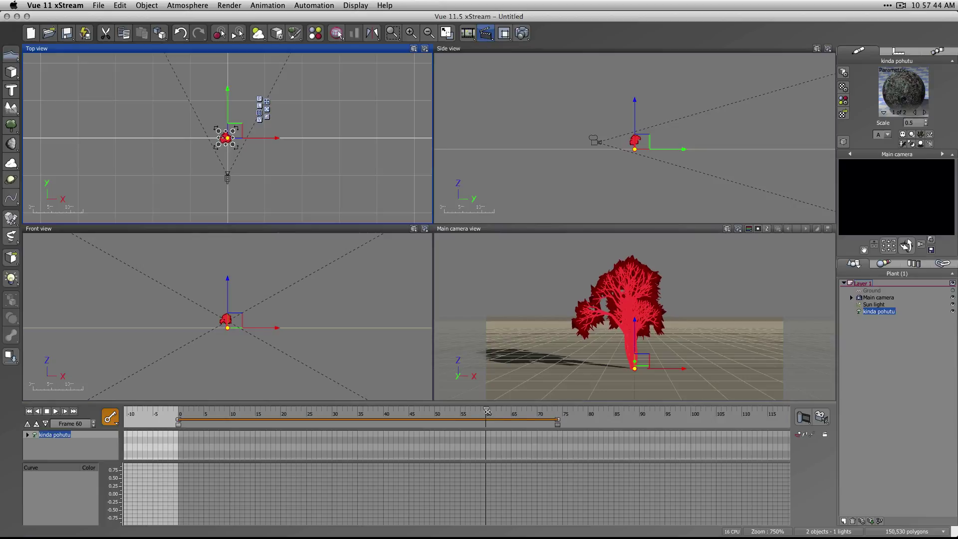
{"action": "mouse_move", "coordinate": [488, 411]}
{"action": "left_mouse_down"}
{"action": "mouse_move", "coordinate": [517, 412]}
{"action": "mouse_move", "coordinate": [476, 412]}
{"action": "left_mouse_up"}
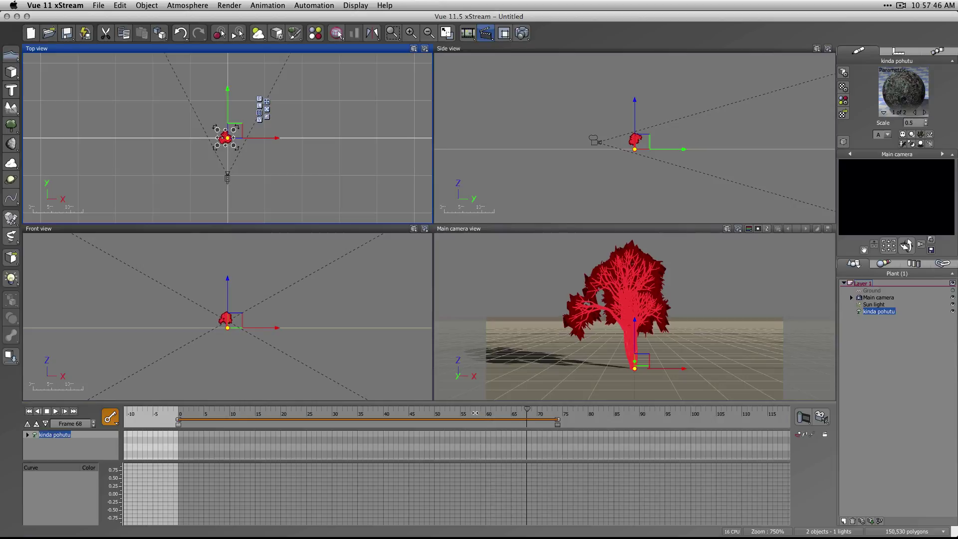
{"action": "left_click_drag", "start_coordinate": [401, 414], "coordinate": [180, 410]}
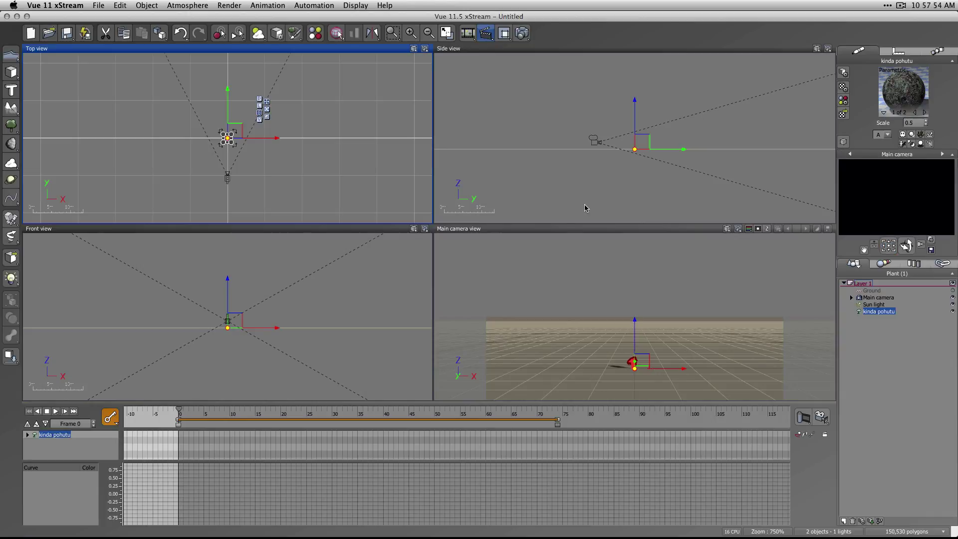
{"action": "left_click", "coordinate": [855, 382]}
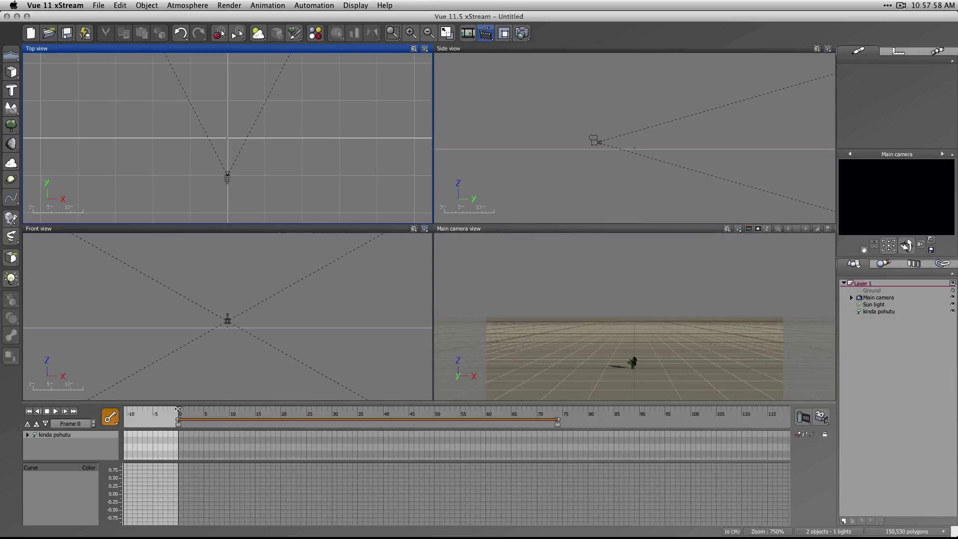
Scrub the timeline through the plant's growth, check the last frame of the animation and return to frame 0
{"action": "left_click_drag", "start_coordinate": [180, 410], "coordinate": [342, 414]}
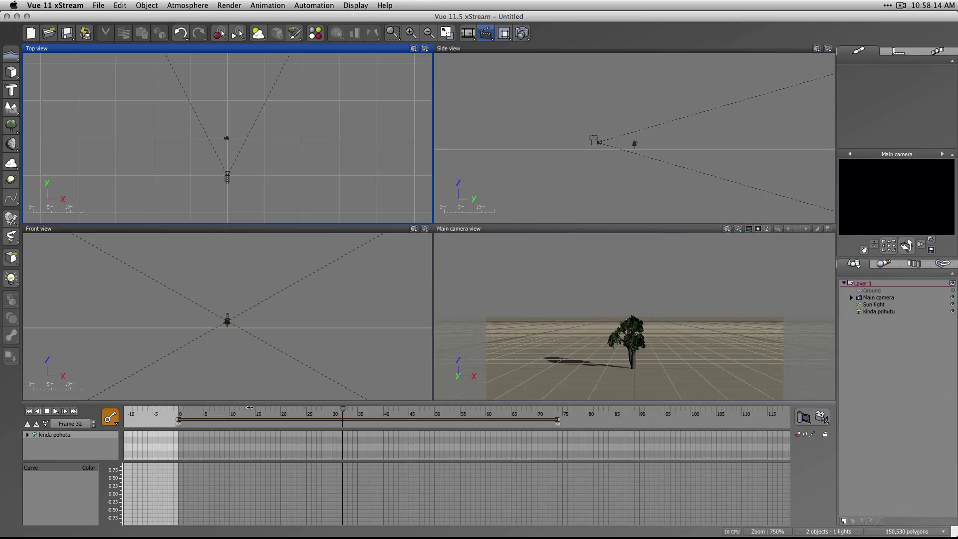
{"action": "left_click", "coordinate": [250, 408]}
{"action": "left_click_drag", "start_coordinate": [373, 411], "coordinate": [184, 413]}
{"action": "key", "text": "space"}
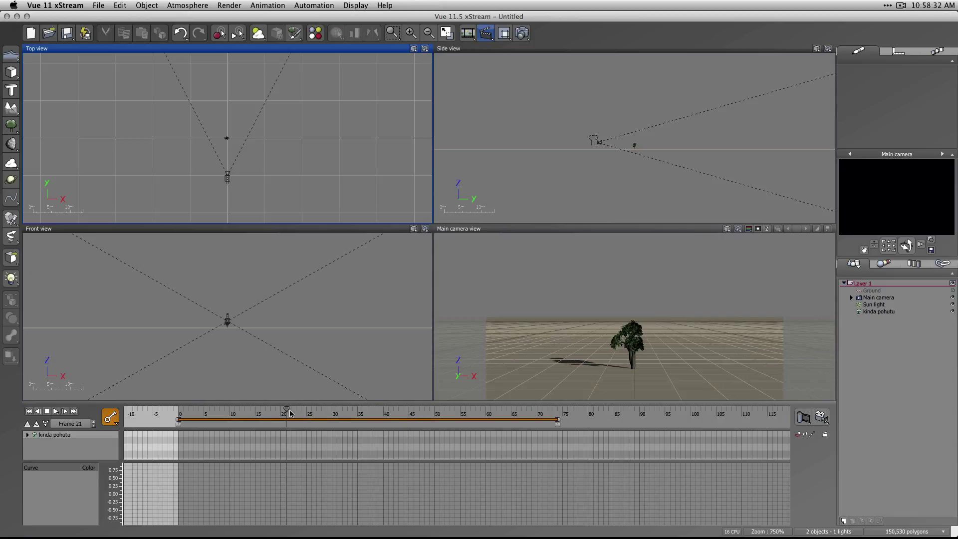
{"action": "left_click", "coordinate": [225, 411]}
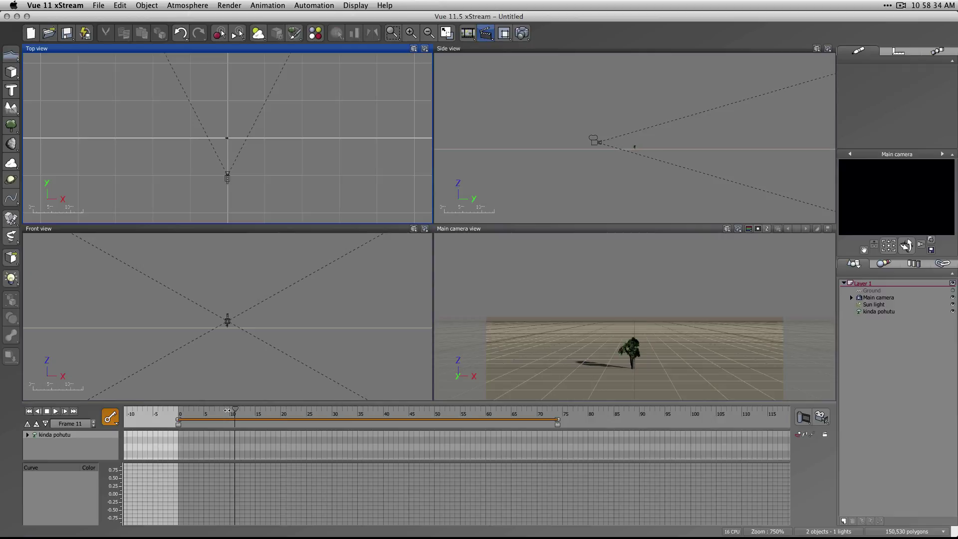
{"action": "left_click_drag", "start_coordinate": [188, 410], "coordinate": [177, 409]}
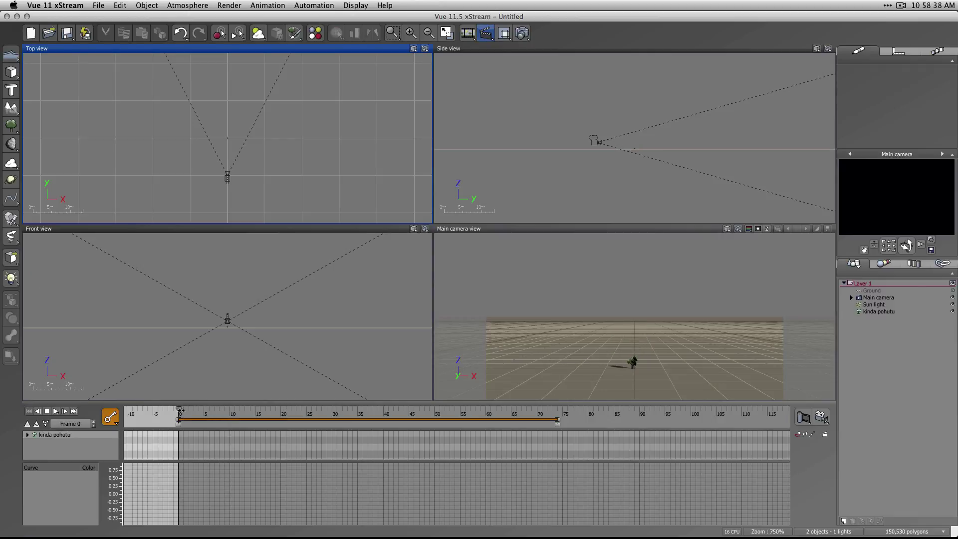
{"action": "key", "text": "End"}
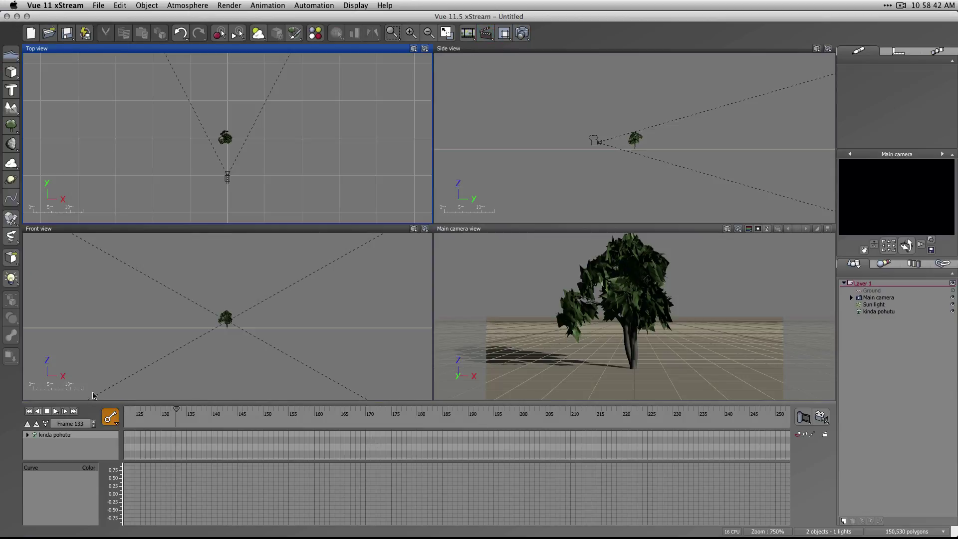
{"action": "left_click", "coordinate": [29, 411]}
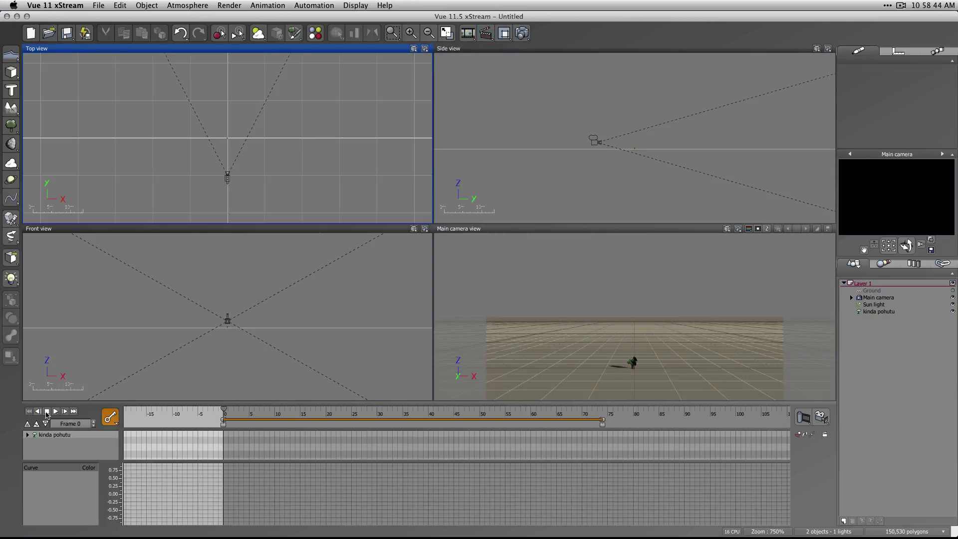
Render test stills of the tree at frame 74 and frame 36, dismissing the post-render options each time
{"action": "left_click", "coordinate": [73, 411]}
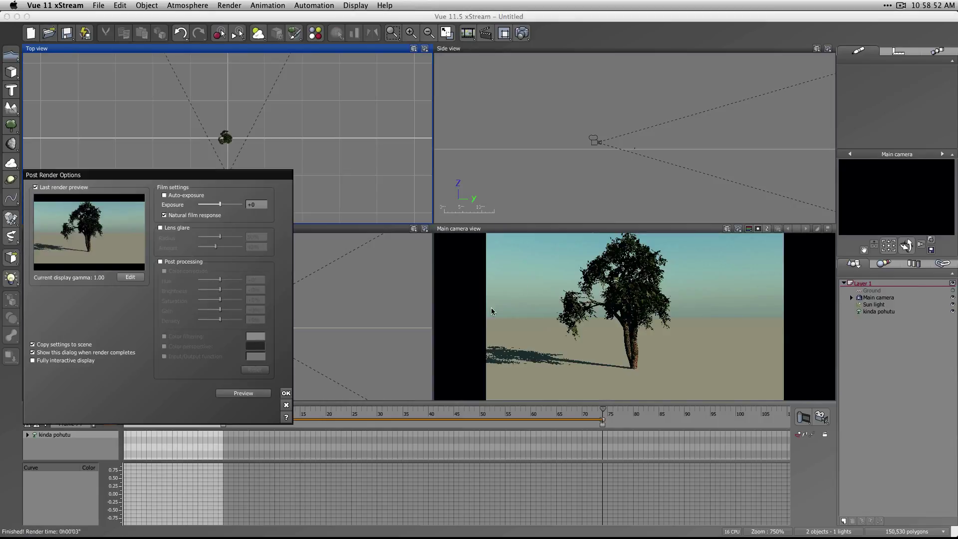
{"action": "left_click", "coordinate": [286, 404]}
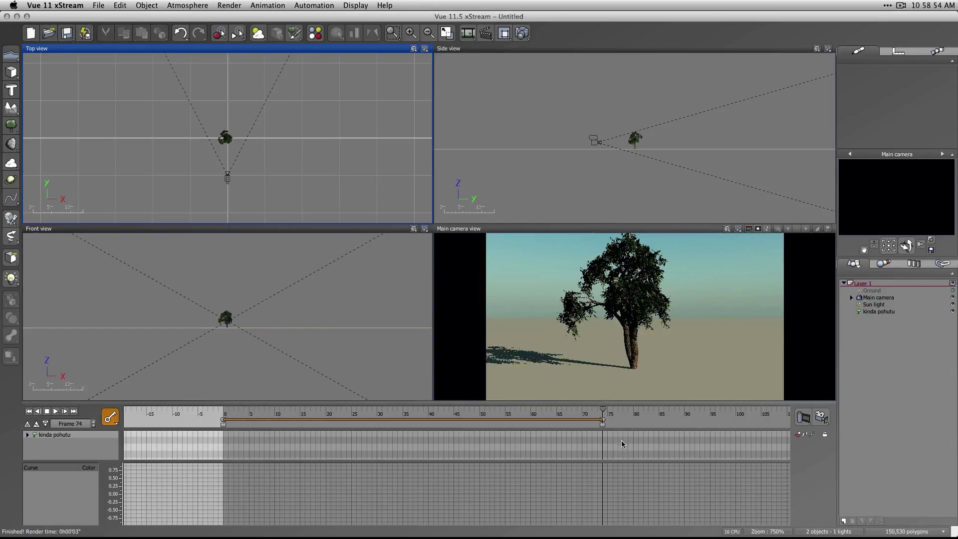
{"action": "left_click_drag", "start_coordinate": [604, 408], "coordinate": [409, 413]}
{"action": "left_click", "coordinate": [523, 35]}
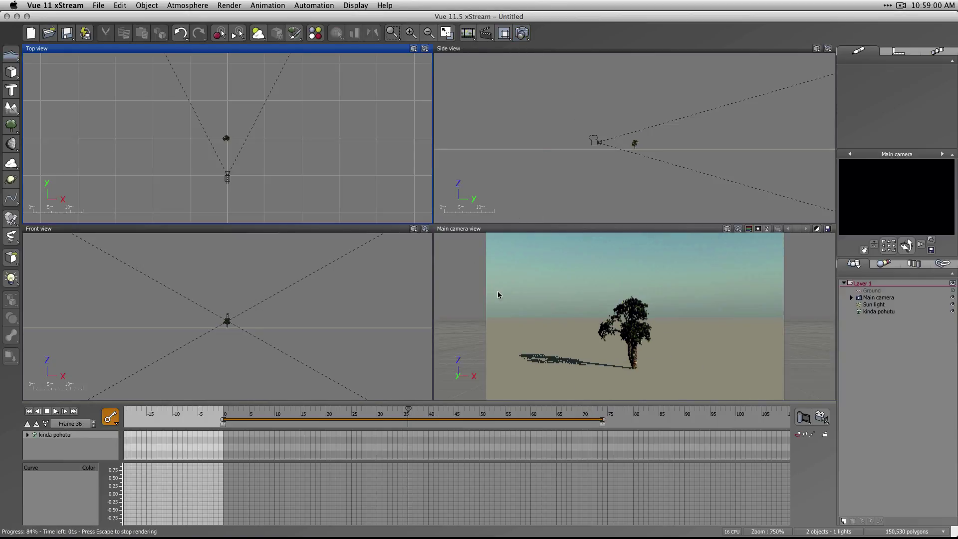
{"action": "left_click", "coordinate": [287, 396]}
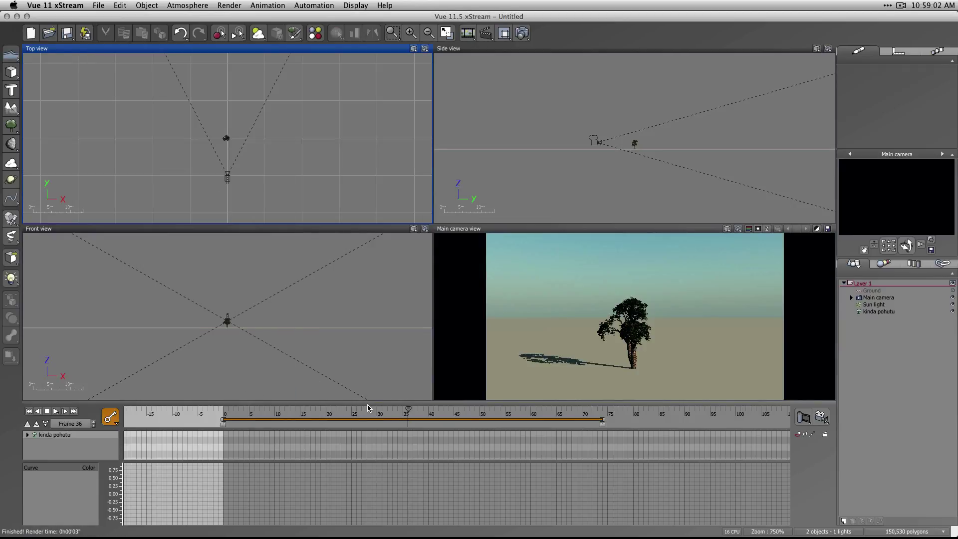
Render a test still of the sprout at frame 0 and dismiss the post-render options
{"action": "left_click_drag", "start_coordinate": [251, 411], "coordinate": [224, 408]}
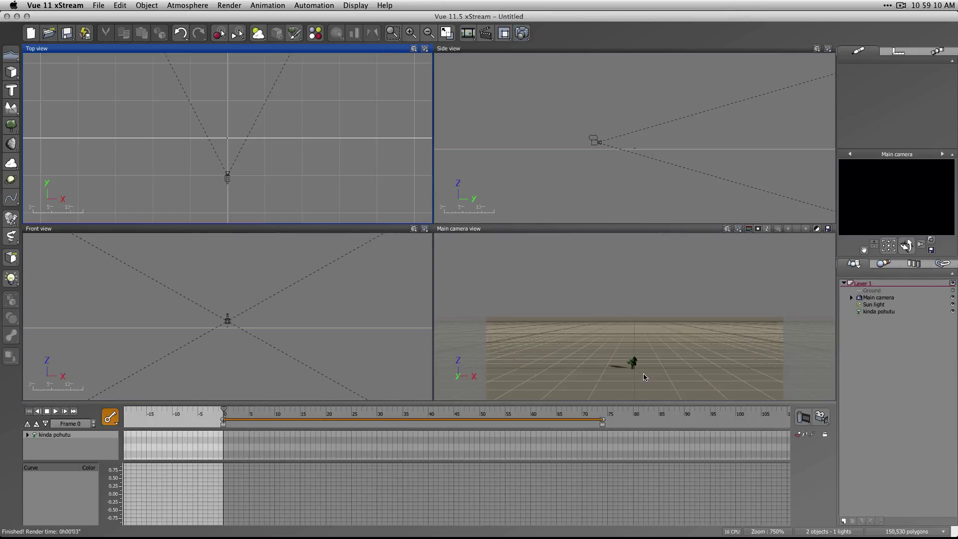
{"action": "left_click", "coordinate": [522, 33]}
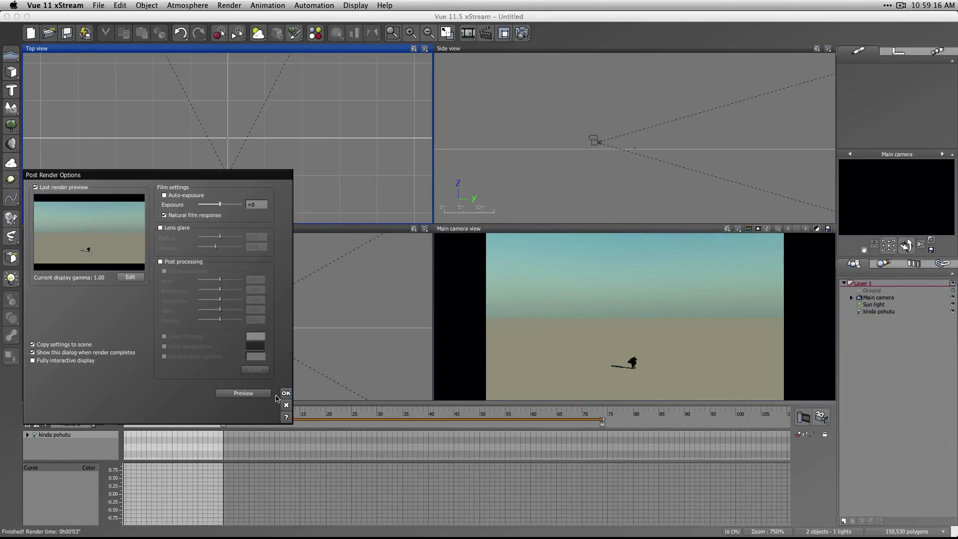
{"action": "left_click", "coordinate": [287, 394]}
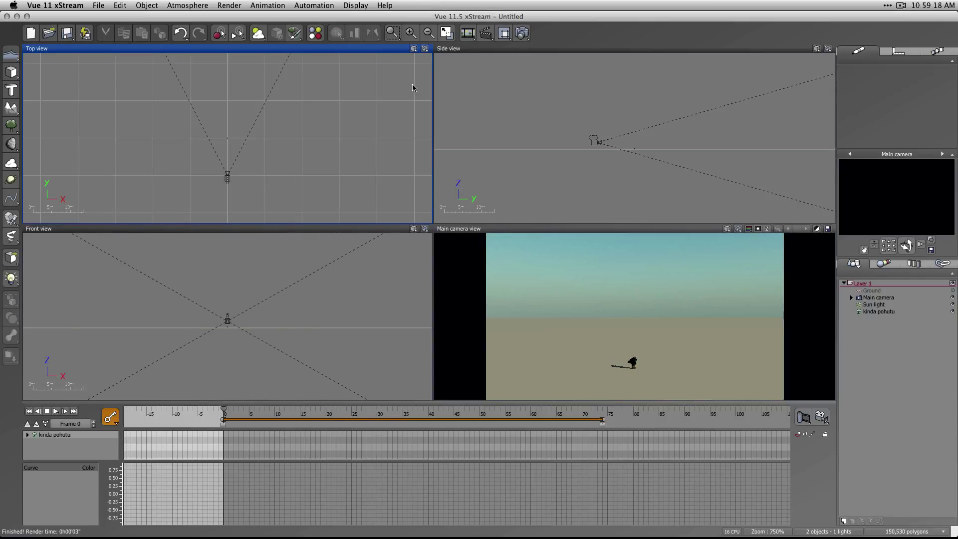
In the atmosphere's wind settings, set turbulence to 63%, leaf fluttering amplitude to 57% and fluttering speed to 3.44/s
{"action": "left_click", "coordinate": [259, 34]}
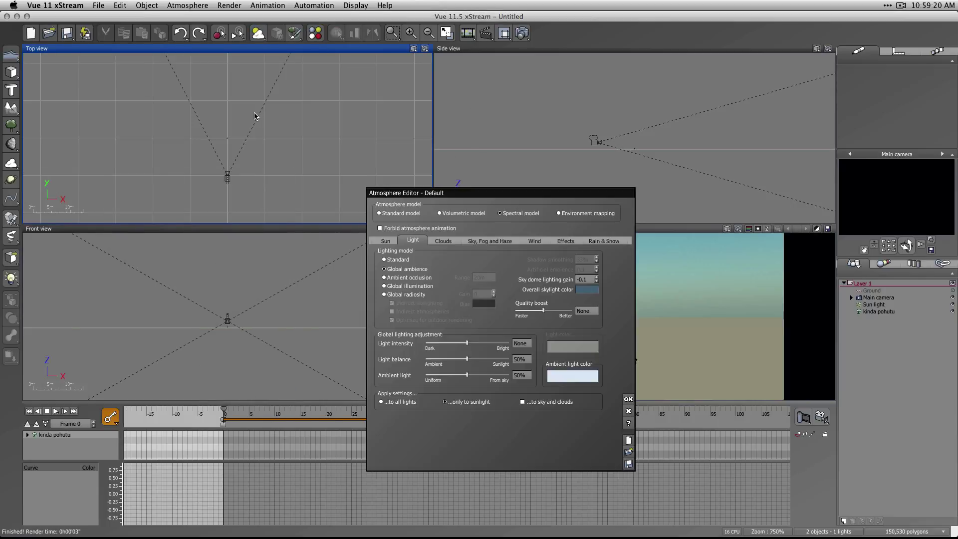
{"action": "left_click", "coordinate": [533, 241]}
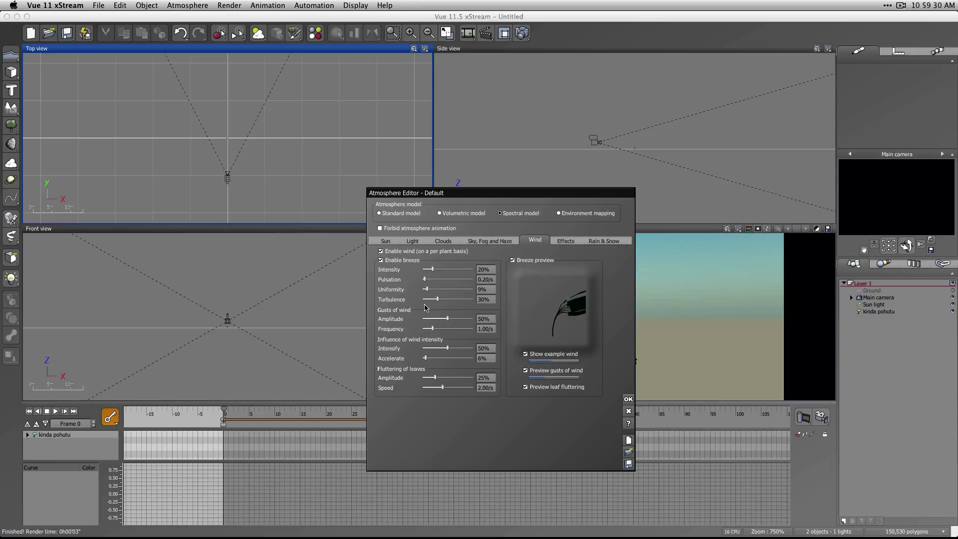
{"action": "left_click_drag", "start_coordinate": [434, 299], "coordinate": [454, 300]}
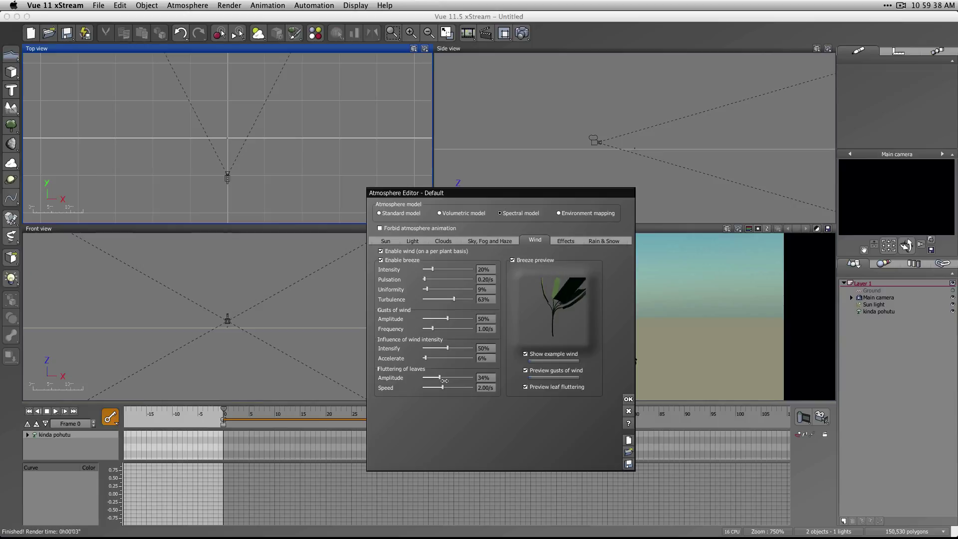
{"action": "left_click_drag", "start_coordinate": [444, 381], "coordinate": [452, 388]}
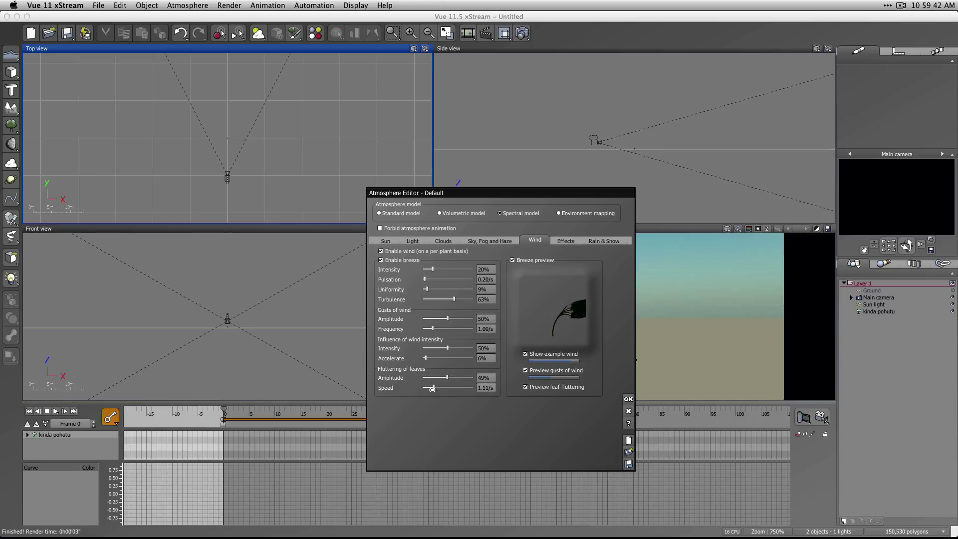
{"action": "left_click_drag", "start_coordinate": [432, 389], "coordinate": [455, 378]}
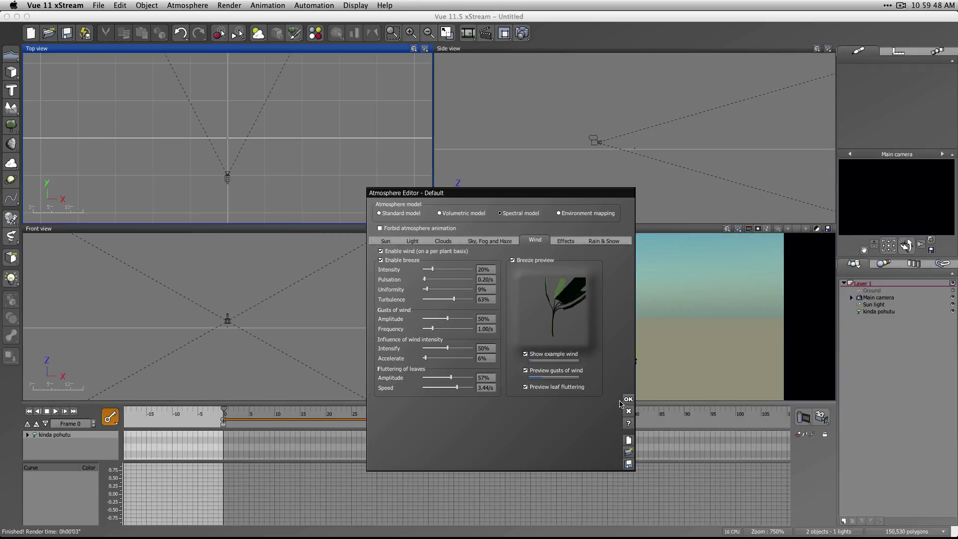
Preview only leaf fluttering, without example wind or gusts, and set its amplitude to 90% and speed to 4.23/s
{"action": "left_click", "coordinate": [525, 370]}
{"action": "left_click", "coordinate": [526, 354]}
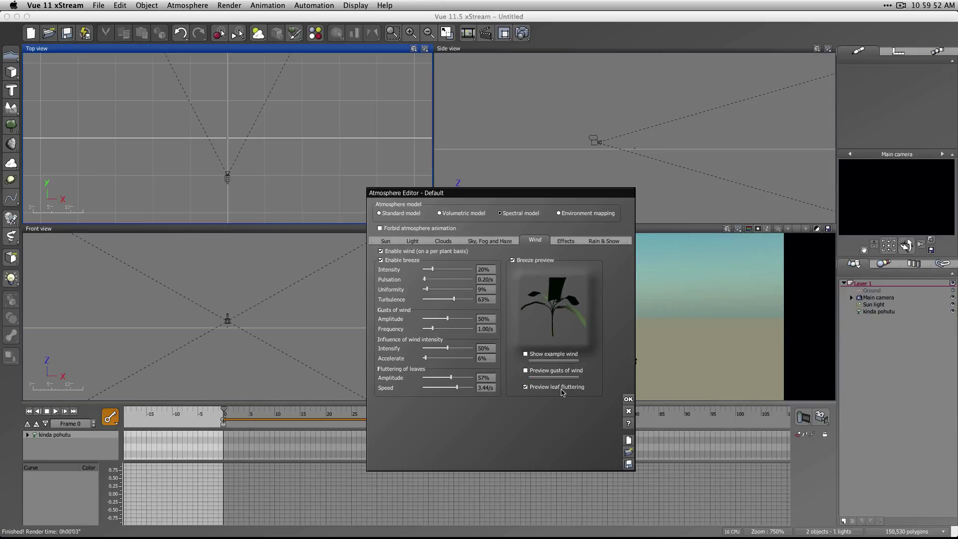
{"action": "left_click_drag", "start_coordinate": [451, 378], "coordinate": [473, 388]}
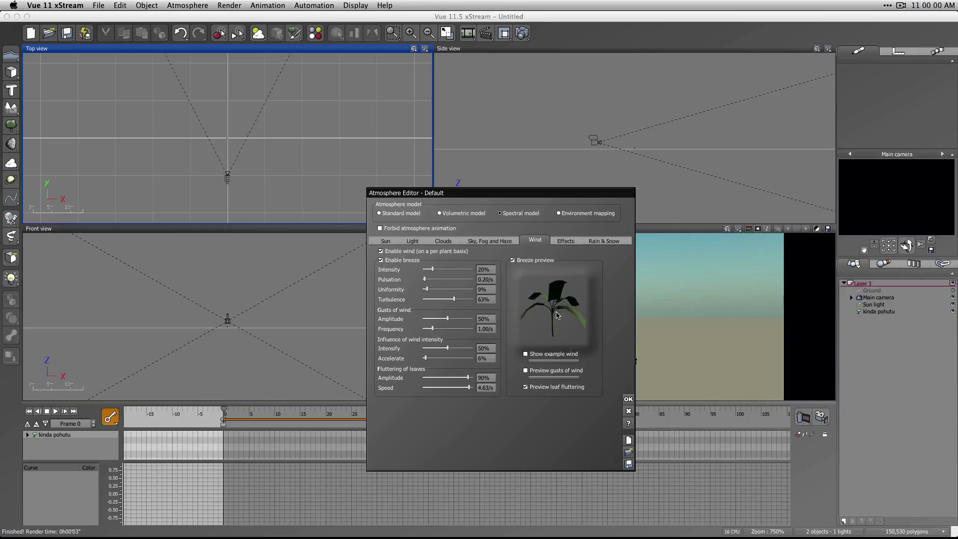
{"action": "left_click_drag", "start_coordinate": [469, 387], "coordinate": [465, 387]}
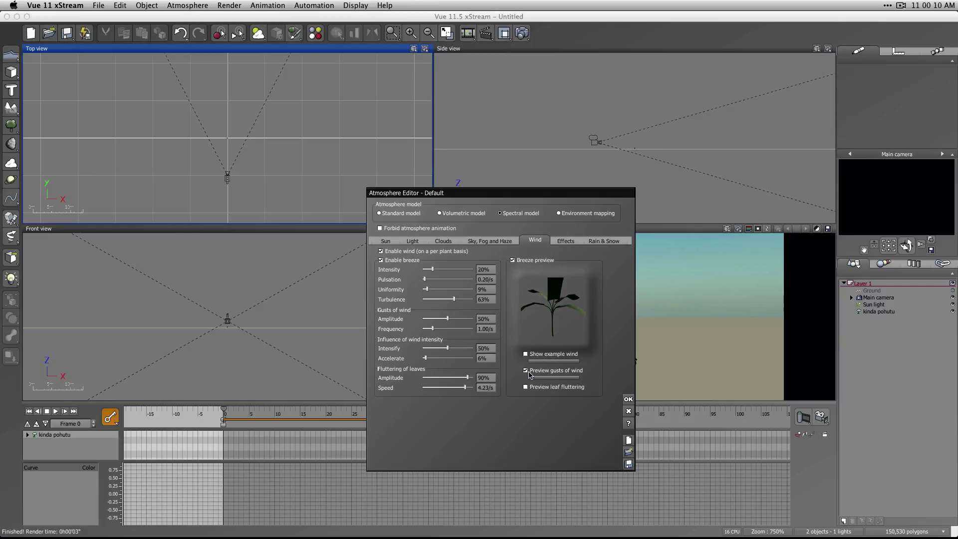
Preview the example wind on its own, turn that preview off and accept the atmosphere settings
{"action": "left_click", "coordinate": [532, 355]}
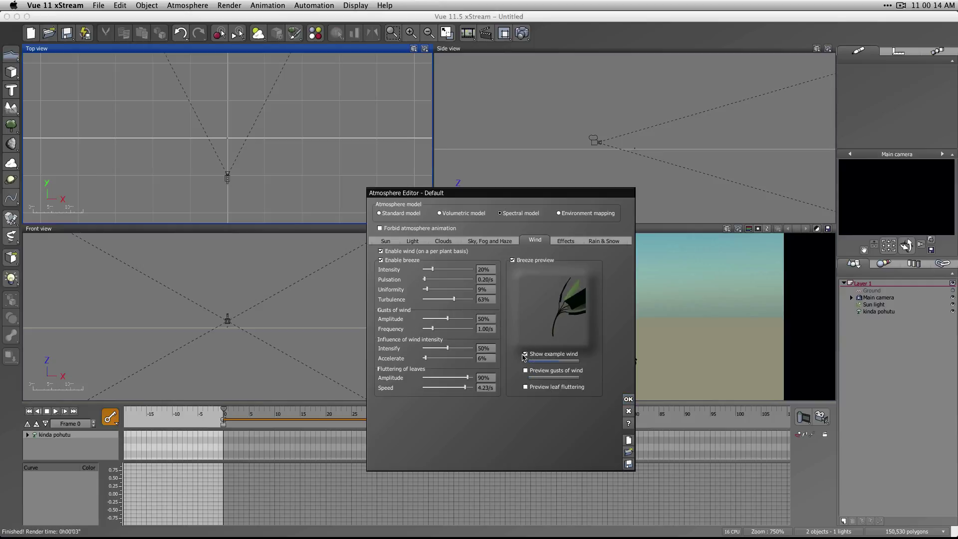
{"action": "left_click", "coordinate": [525, 354]}
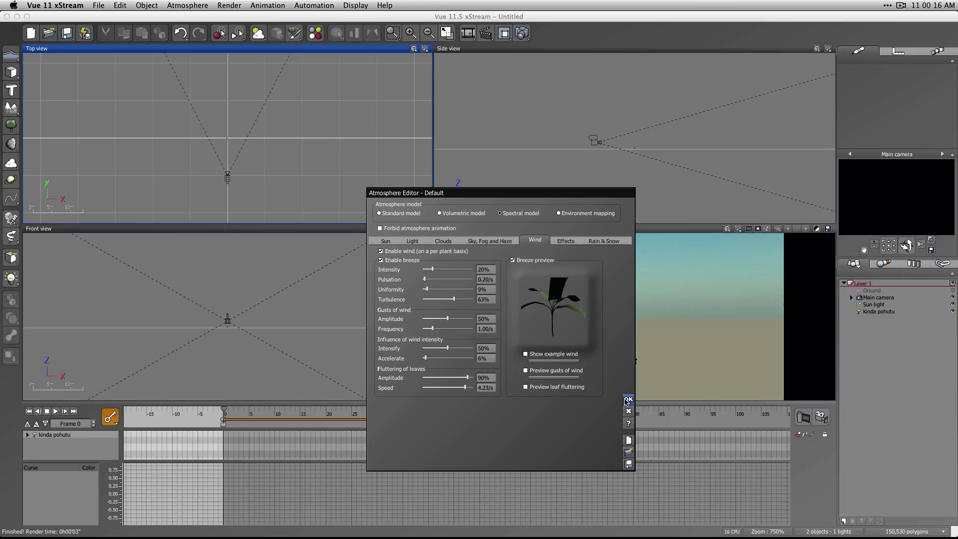
{"action": "left_click", "coordinate": [628, 400]}
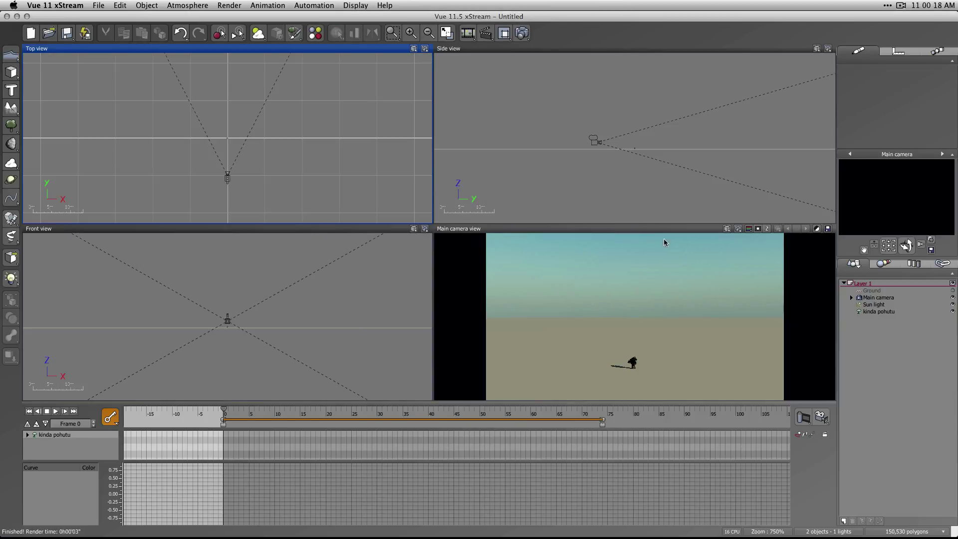
Configure the animation render for Final quality at 800x450, accepting the advanced animation options as they are
{"action": "left_click", "coordinate": [269, 5]}
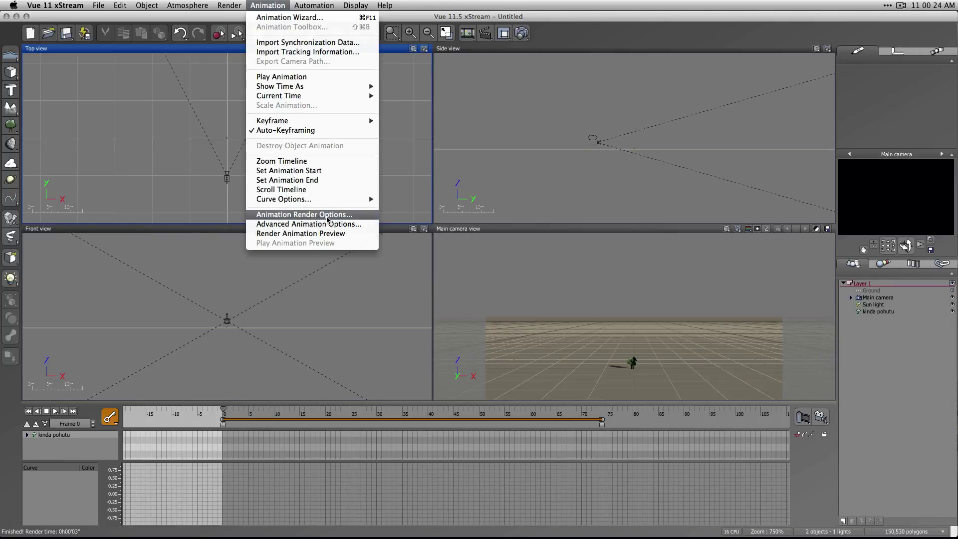
{"action": "left_click", "coordinate": [327, 217]}
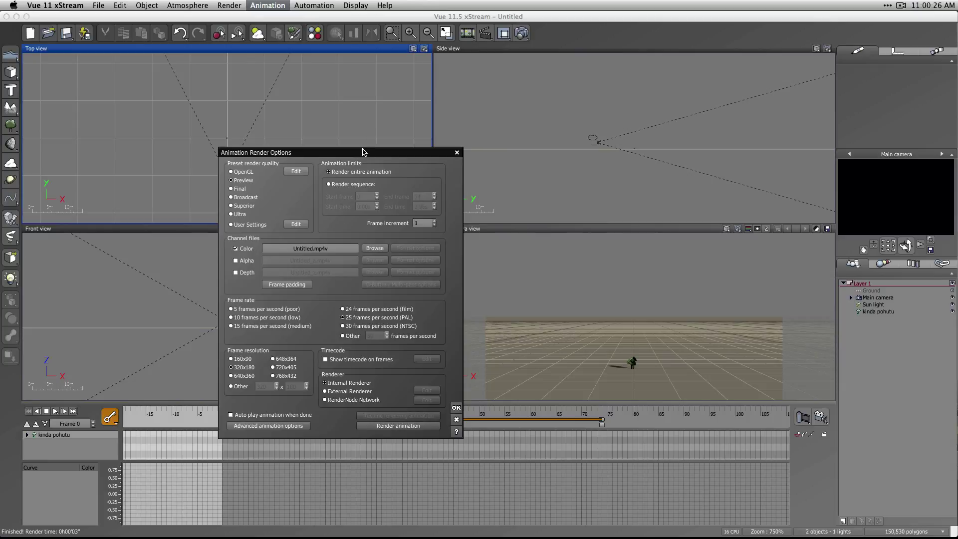
{"action": "left_click", "coordinate": [242, 190]}
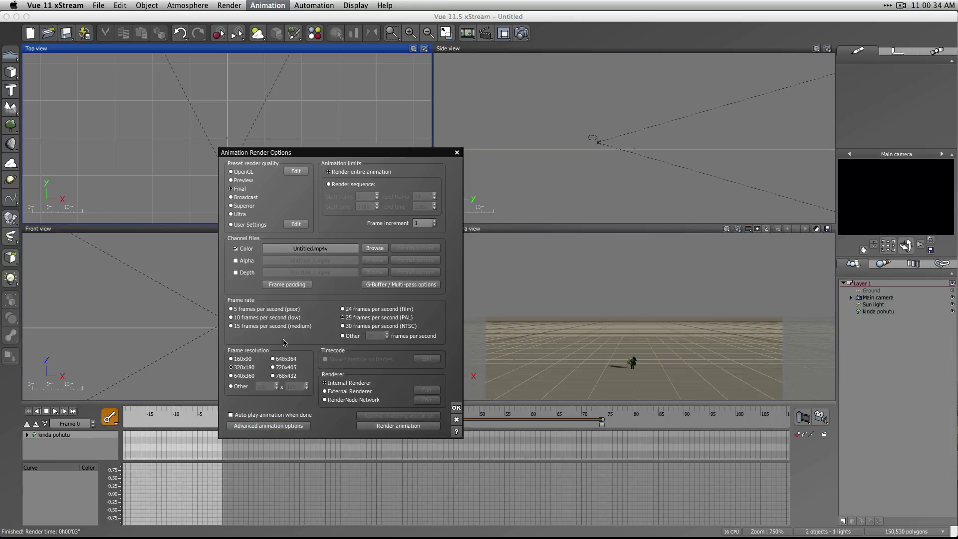
{"action": "left_click", "coordinate": [283, 427]}
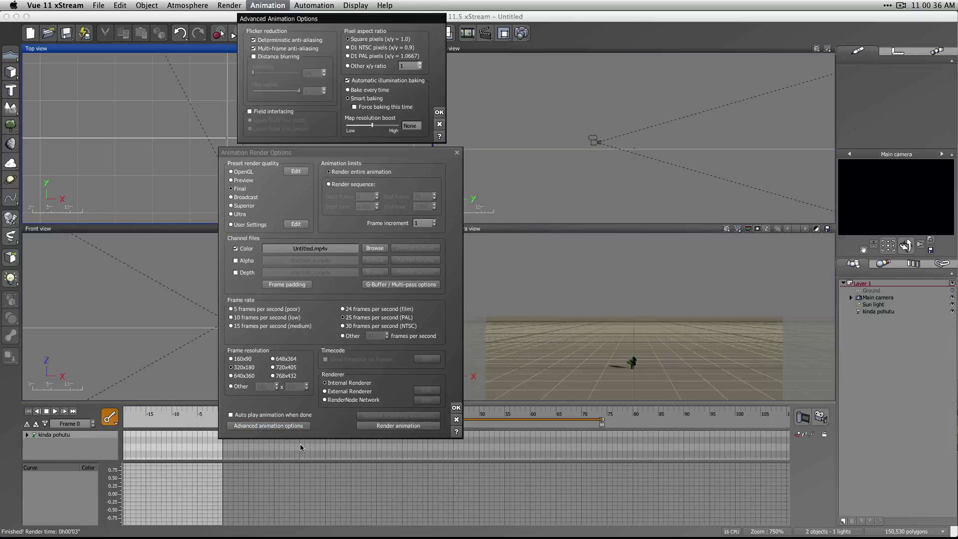
{"action": "left_click", "coordinate": [439, 113]}
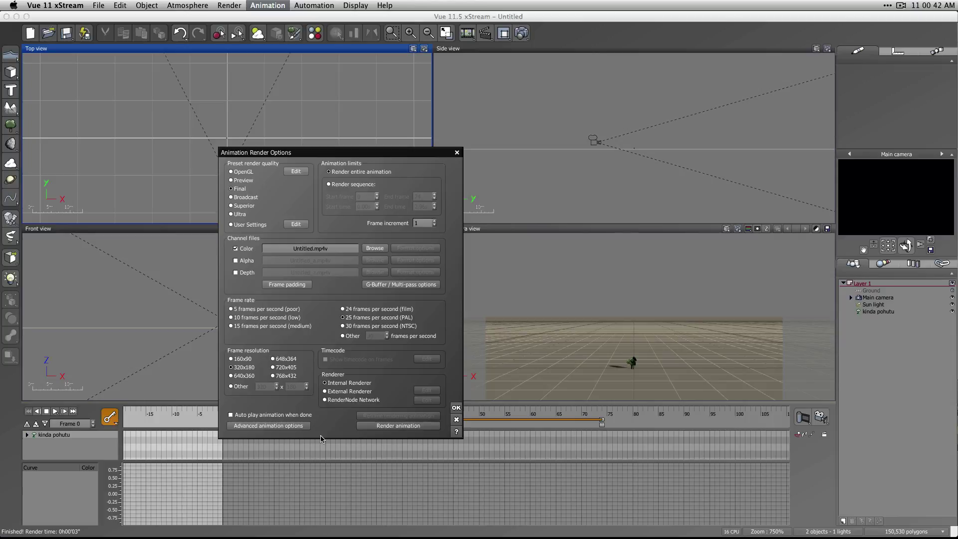
{"action": "left_click", "coordinate": [296, 224]}
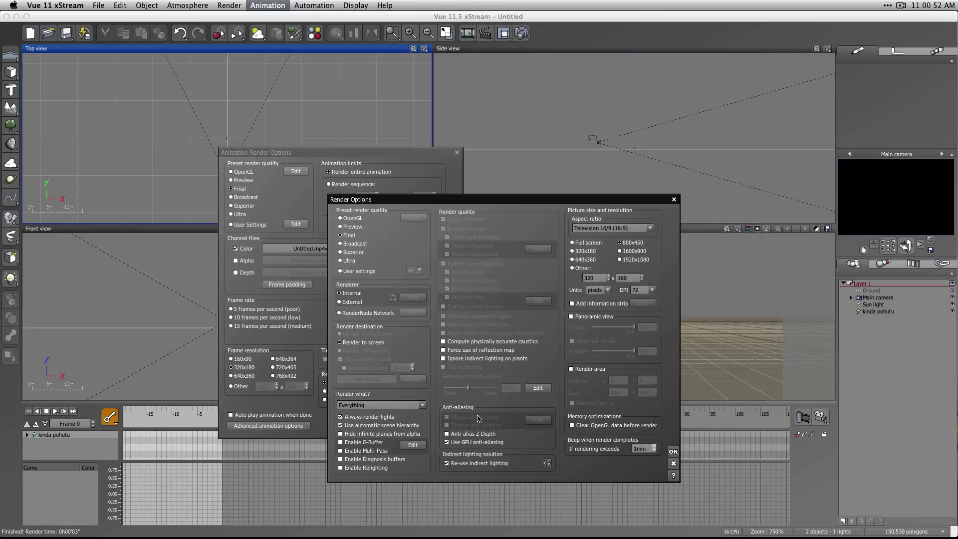
{"action": "left_click", "coordinate": [674, 451]}
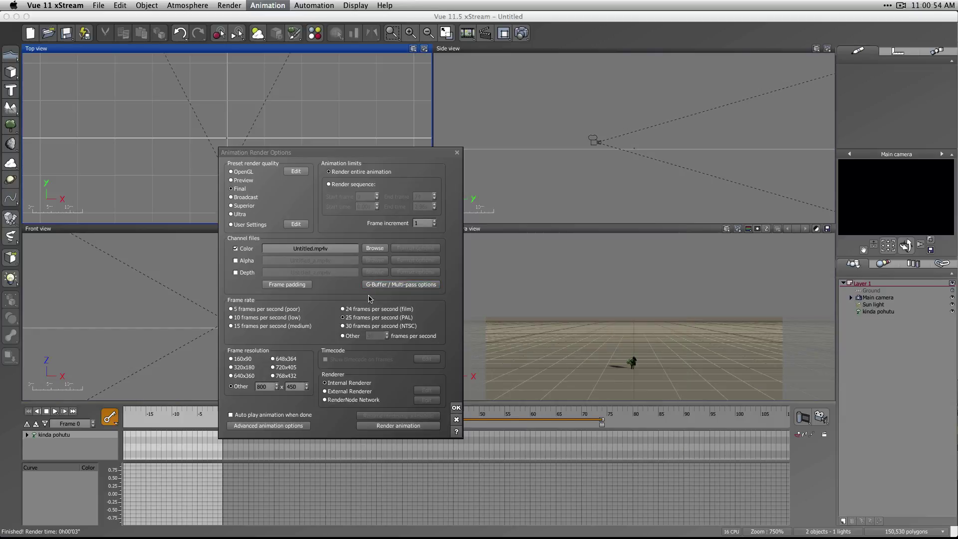
Set the animation's color output file to tree11.mp4v in the class 11 folder, using the Quicktime MPEG4 format
{"action": "left_click", "coordinate": [374, 248]}
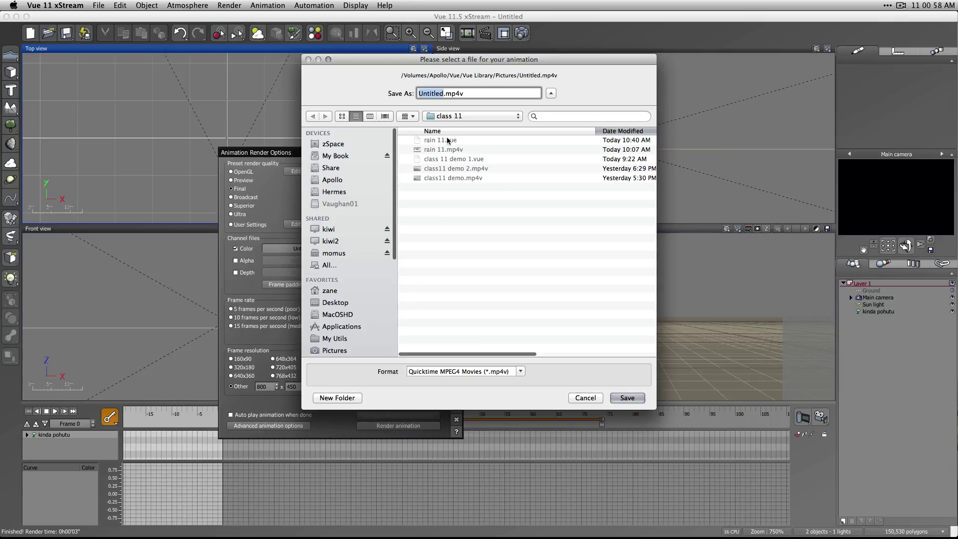
{"action": "type", "text": "tree"}
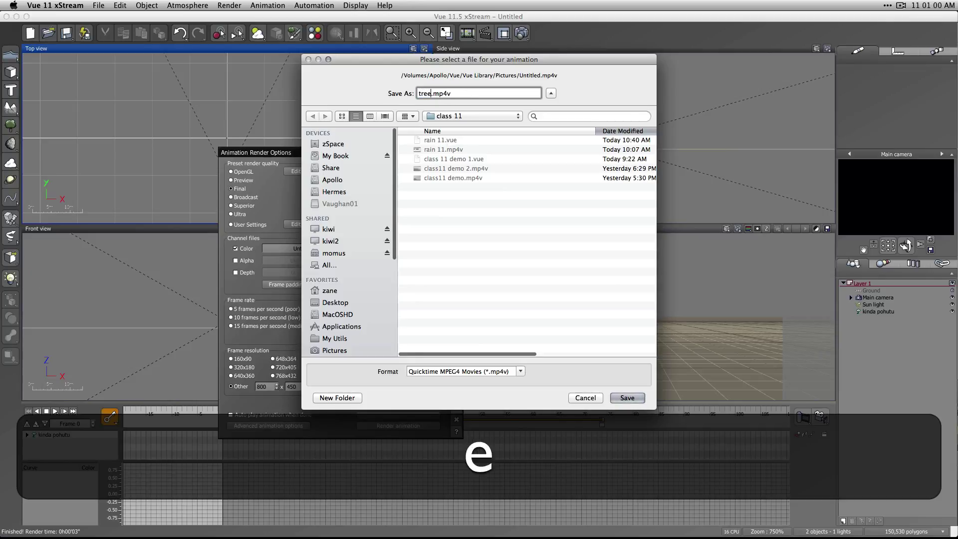
{"action": "type", "text": "11"}
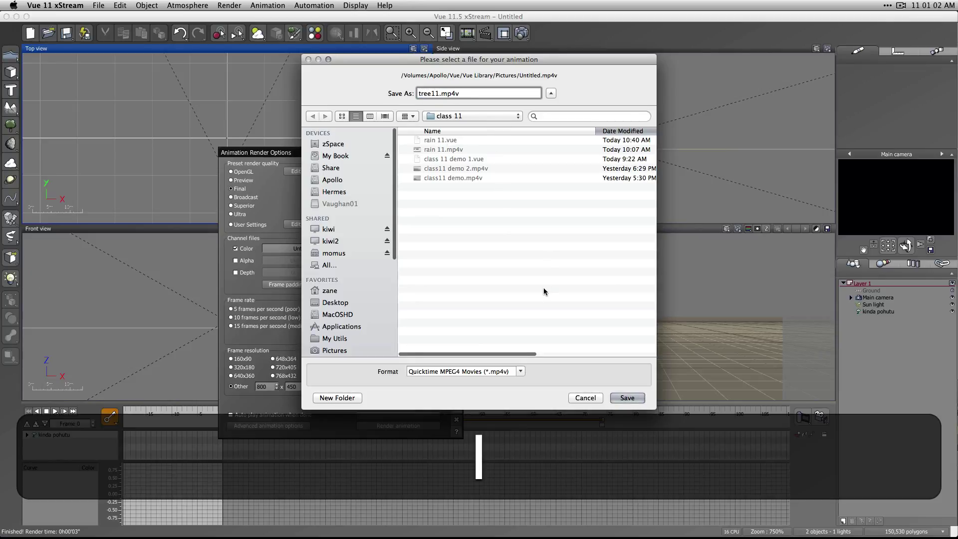
{"action": "left_click", "coordinate": [626, 398]}
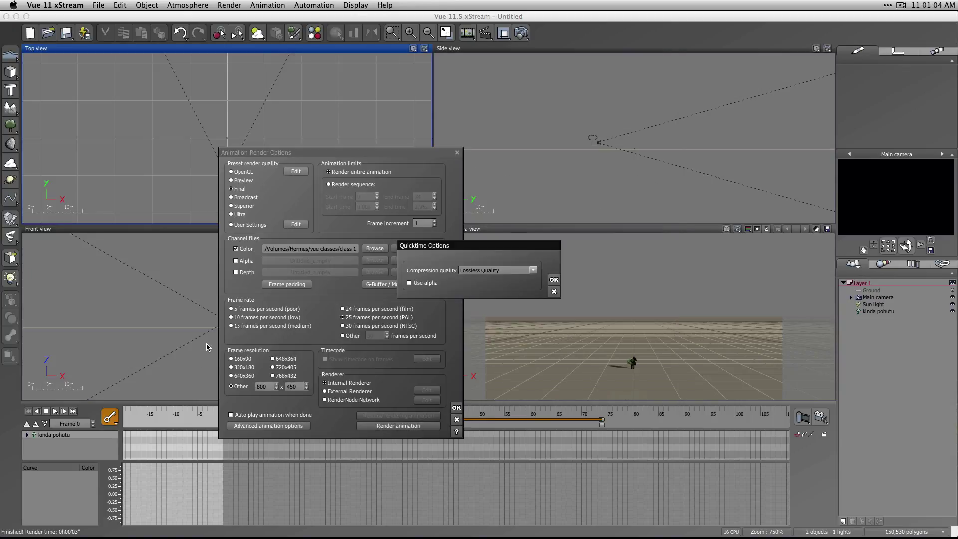
Set the Quicktime compression quality to Max Quality and accept the Quicktime options
{"action": "left_click", "coordinate": [530, 270]}
{"action": "left_click", "coordinate": [524, 280]}
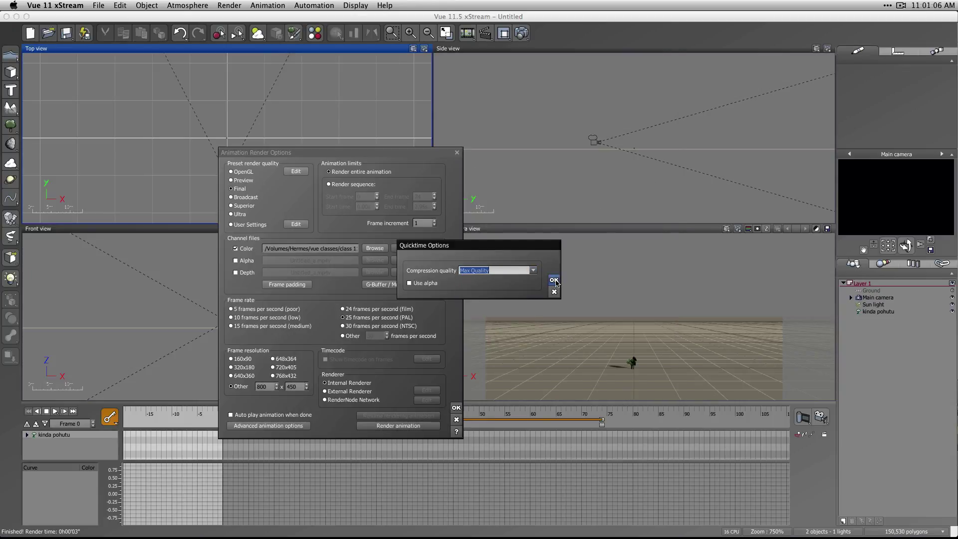
{"action": "left_click", "coordinate": [554, 280]}
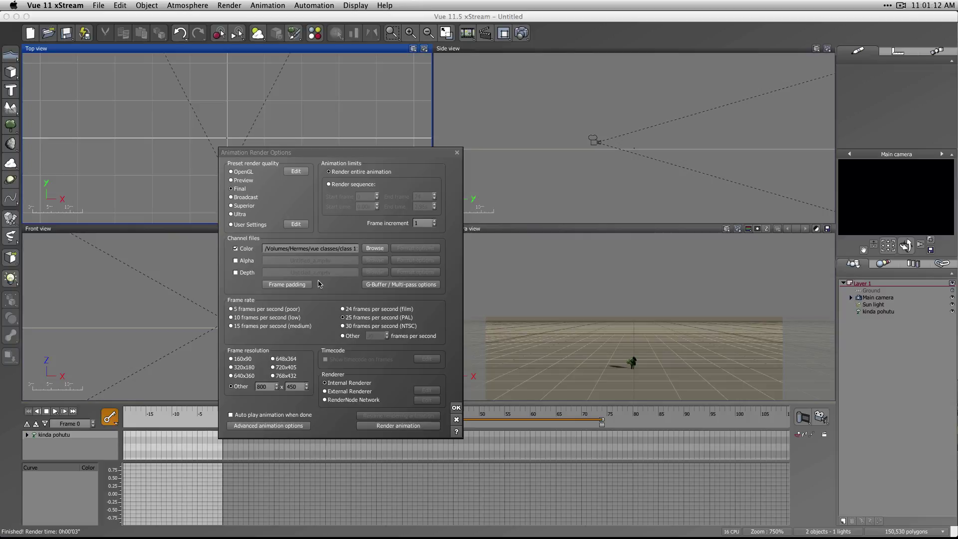
Set the limits to render the entire animation and start the animation render with texture filtering activated
{"action": "left_click", "coordinate": [355, 188]}
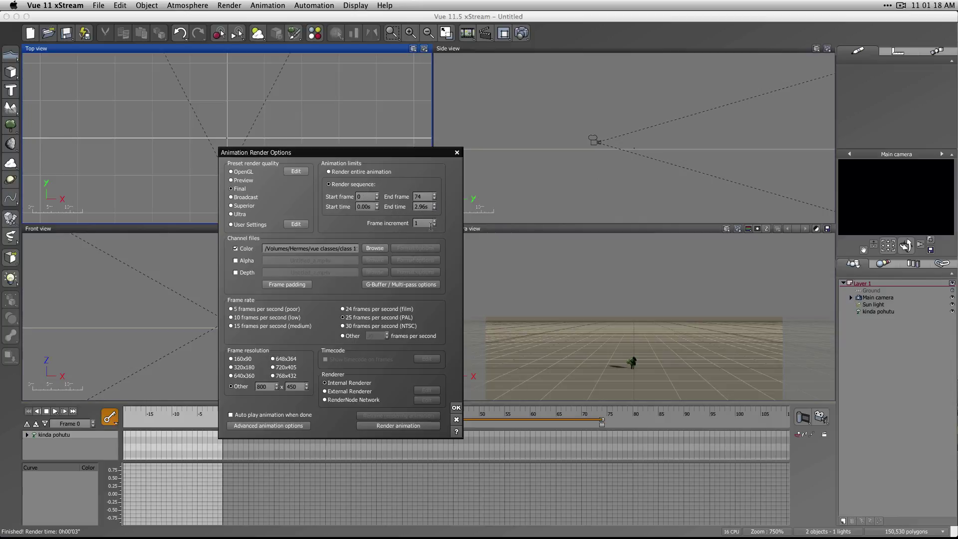
{"action": "left_click", "coordinate": [338, 173]}
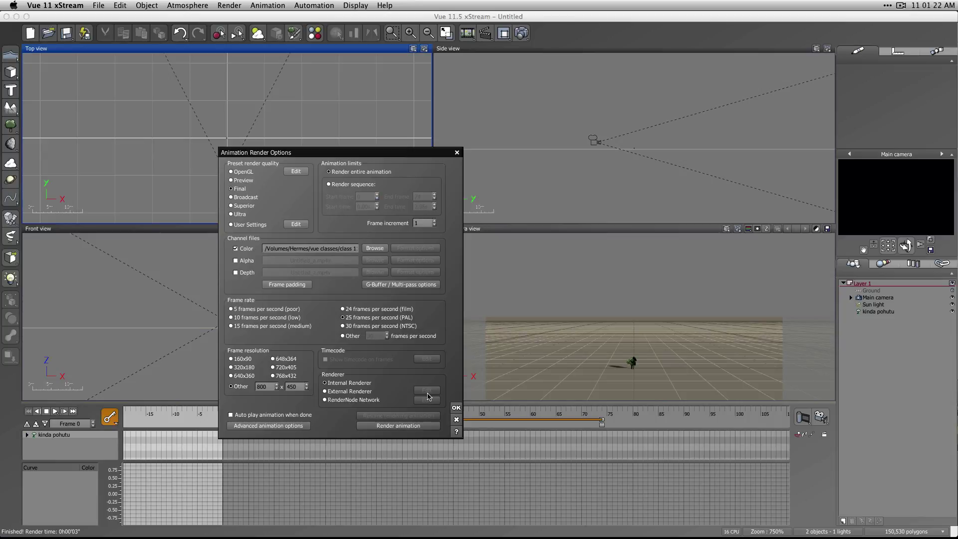
{"action": "left_click", "coordinate": [400, 426]}
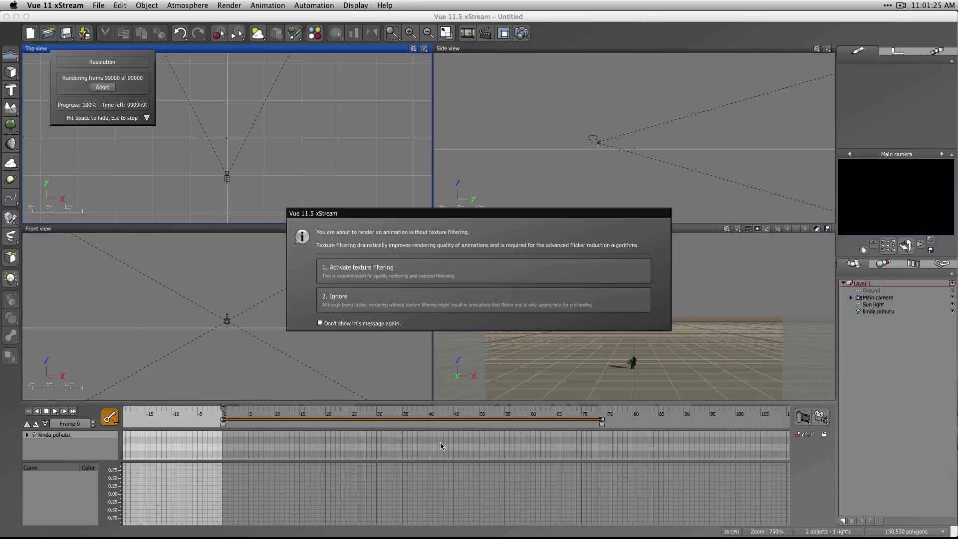
{"action": "left_click", "coordinate": [442, 278]}
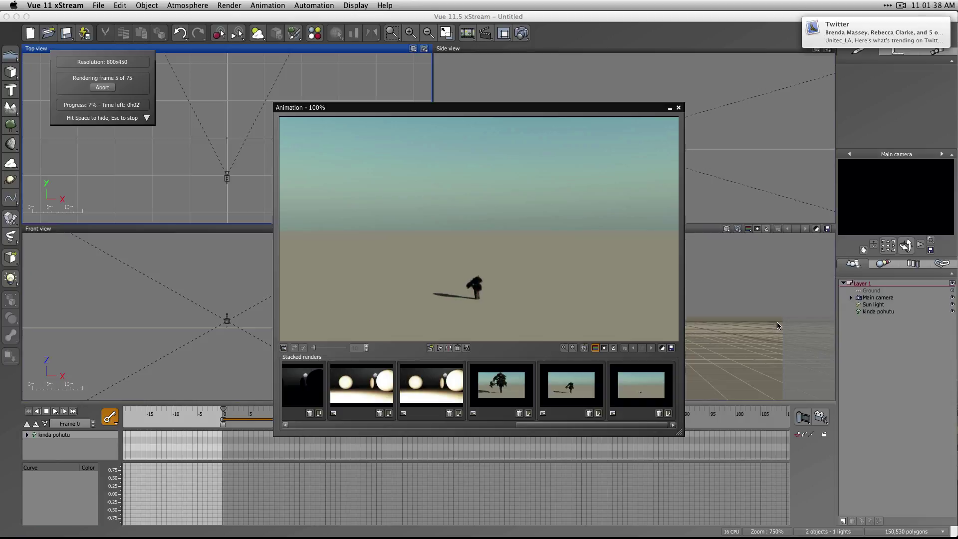
{"action": "left_click", "coordinate": [898, 5]}
{"action": "left_click", "coordinate": [868, 36]}
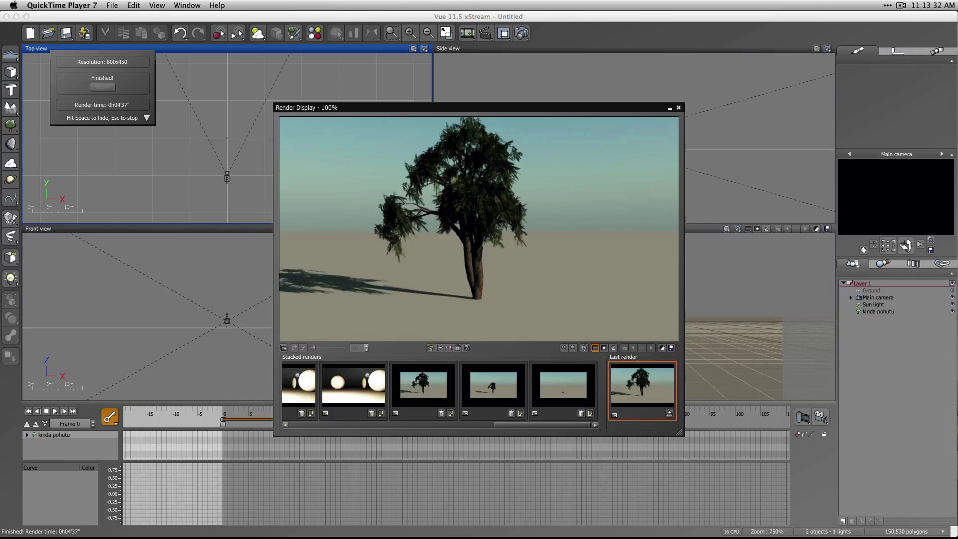
Enlarge the tree11.mp4v movie window in QuickTime Player 7 and play the rendered animation through
{"action": "left_click_drag", "start_coordinate": [404, 296], "coordinate": [647, 434]}
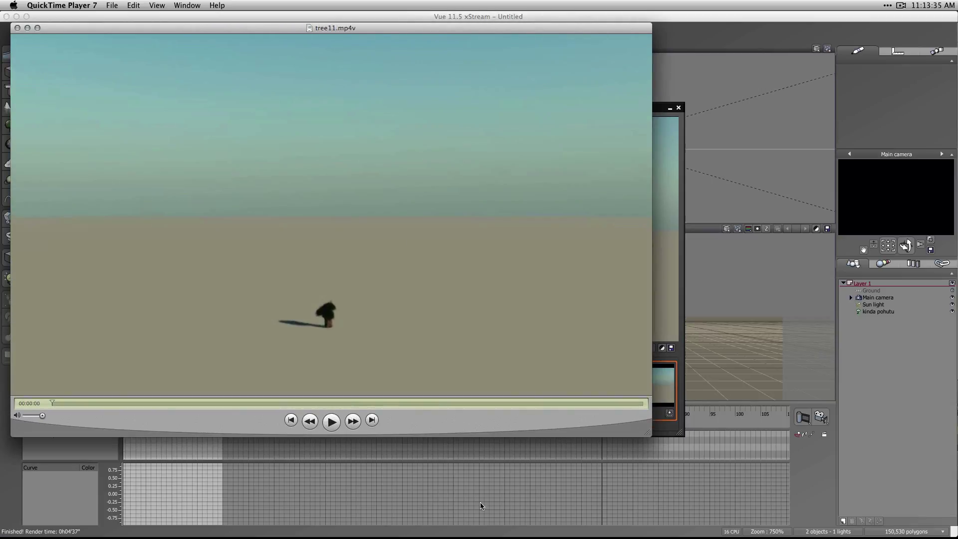
{"action": "left_click", "coordinate": [322, 422]}
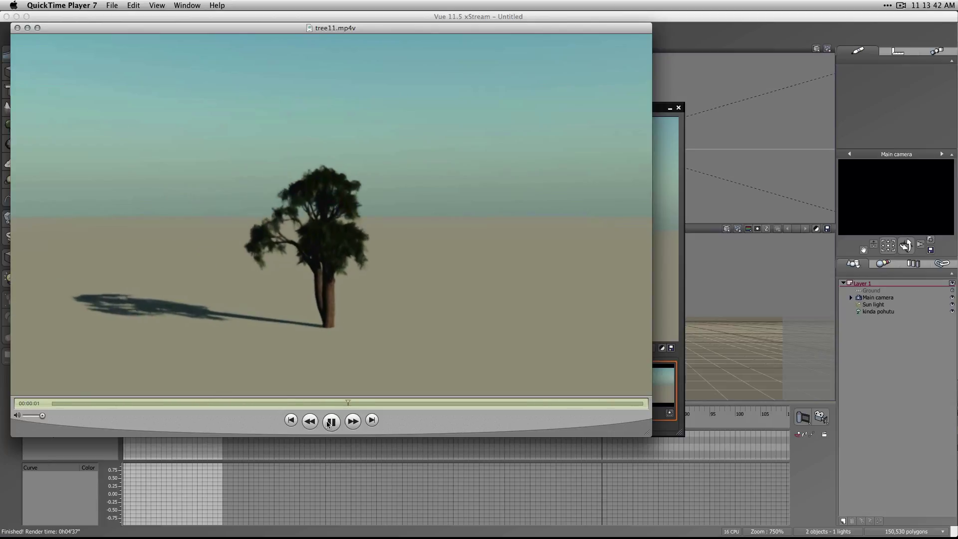
{"action": "key", "text": "super+Tab"}
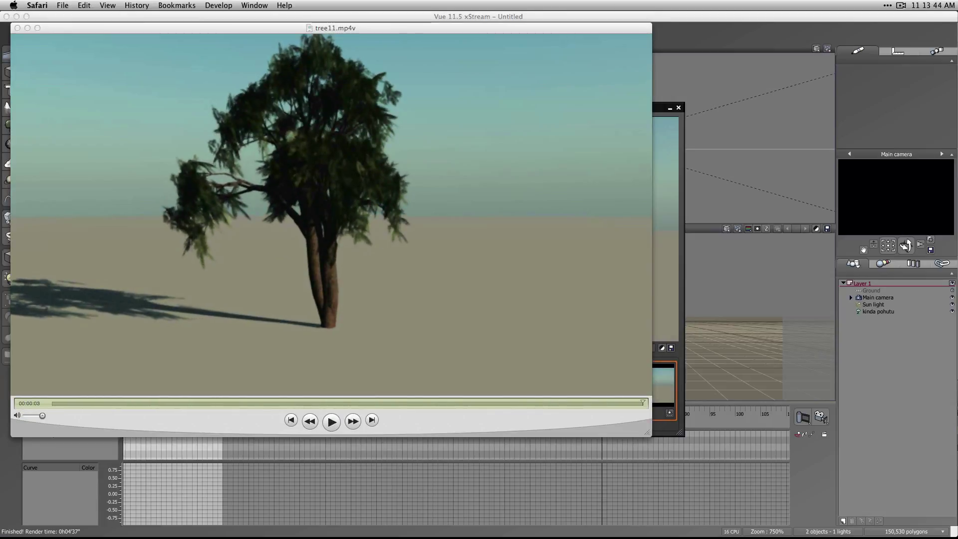
{"action": "left_click", "coordinate": [530, 406]}
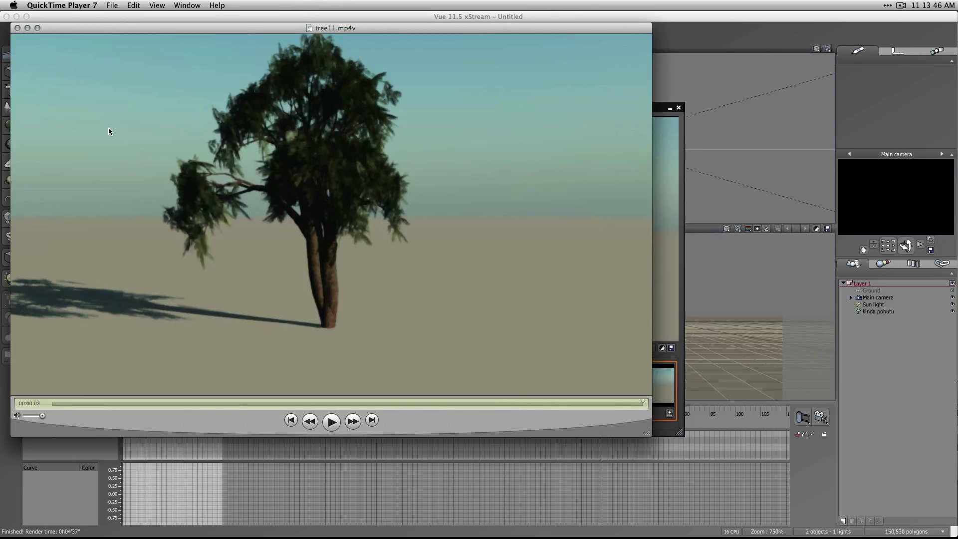
Close the tree11.mp4v movie, return to Vue and close the render display
{"action": "left_click_drag", "start_coordinate": [58, 28], "coordinate": [230, 41]}
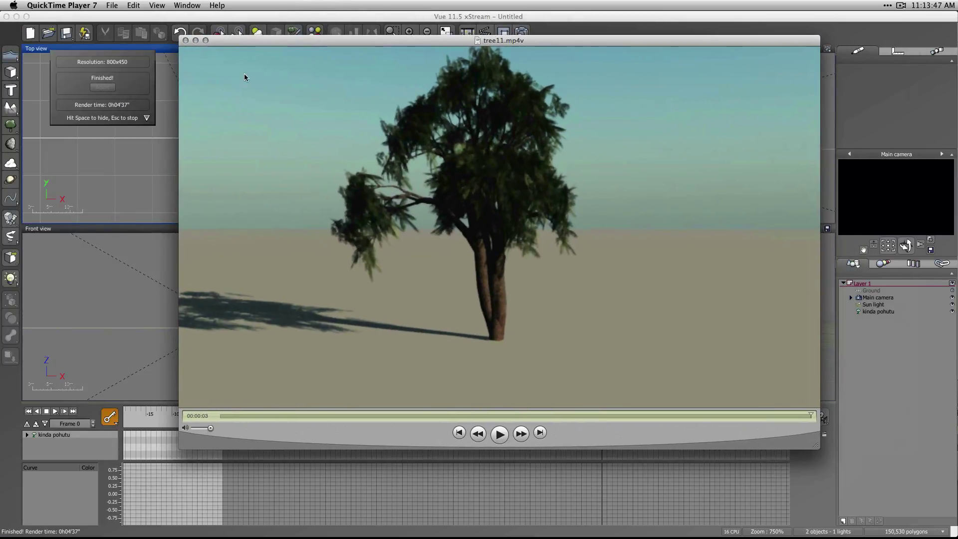
{"action": "left_click", "coordinate": [185, 41]}
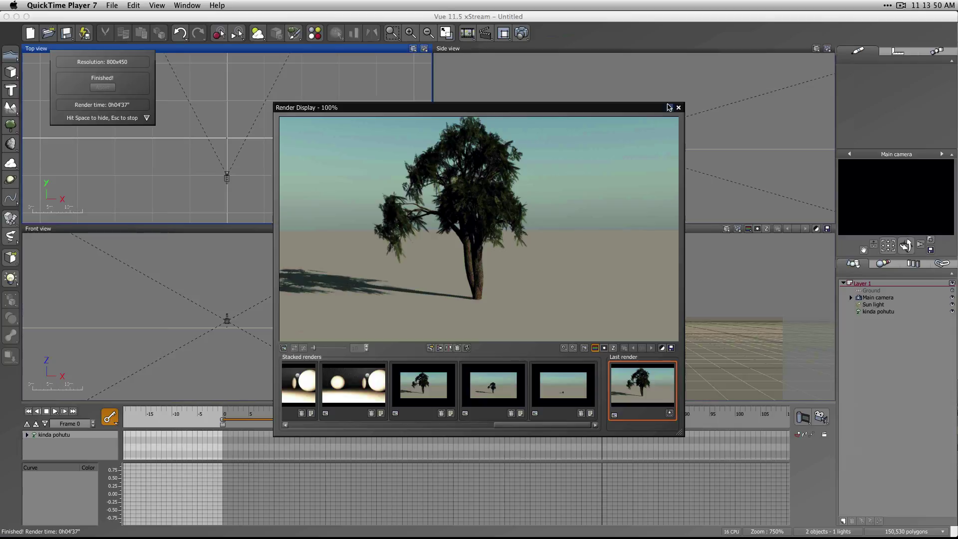
{"action": "left_click", "coordinate": [679, 107]}
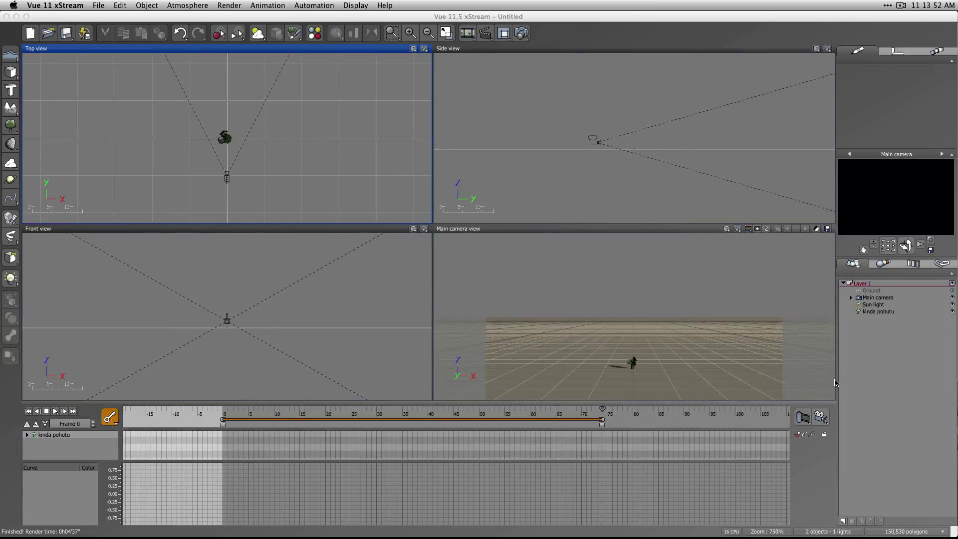